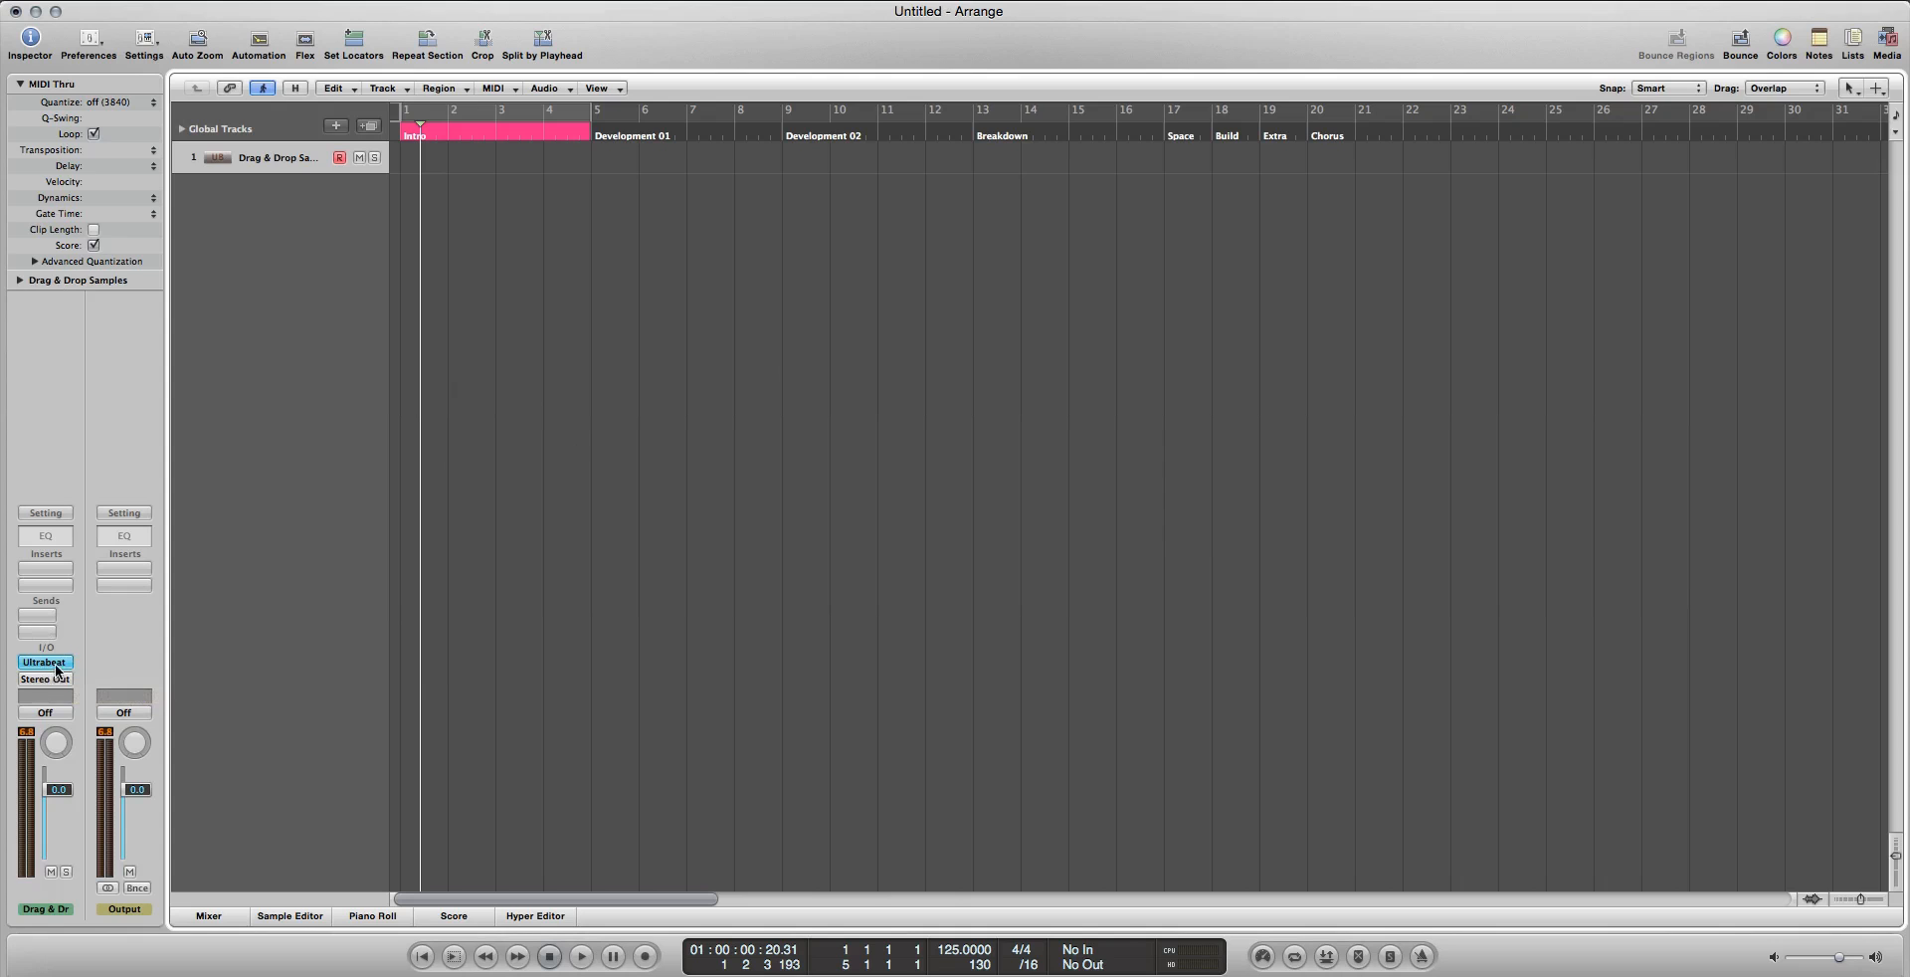
Open the Ultrabeat instrument on the Drag & Drop Samples track to view it and close it again
click(44, 663)
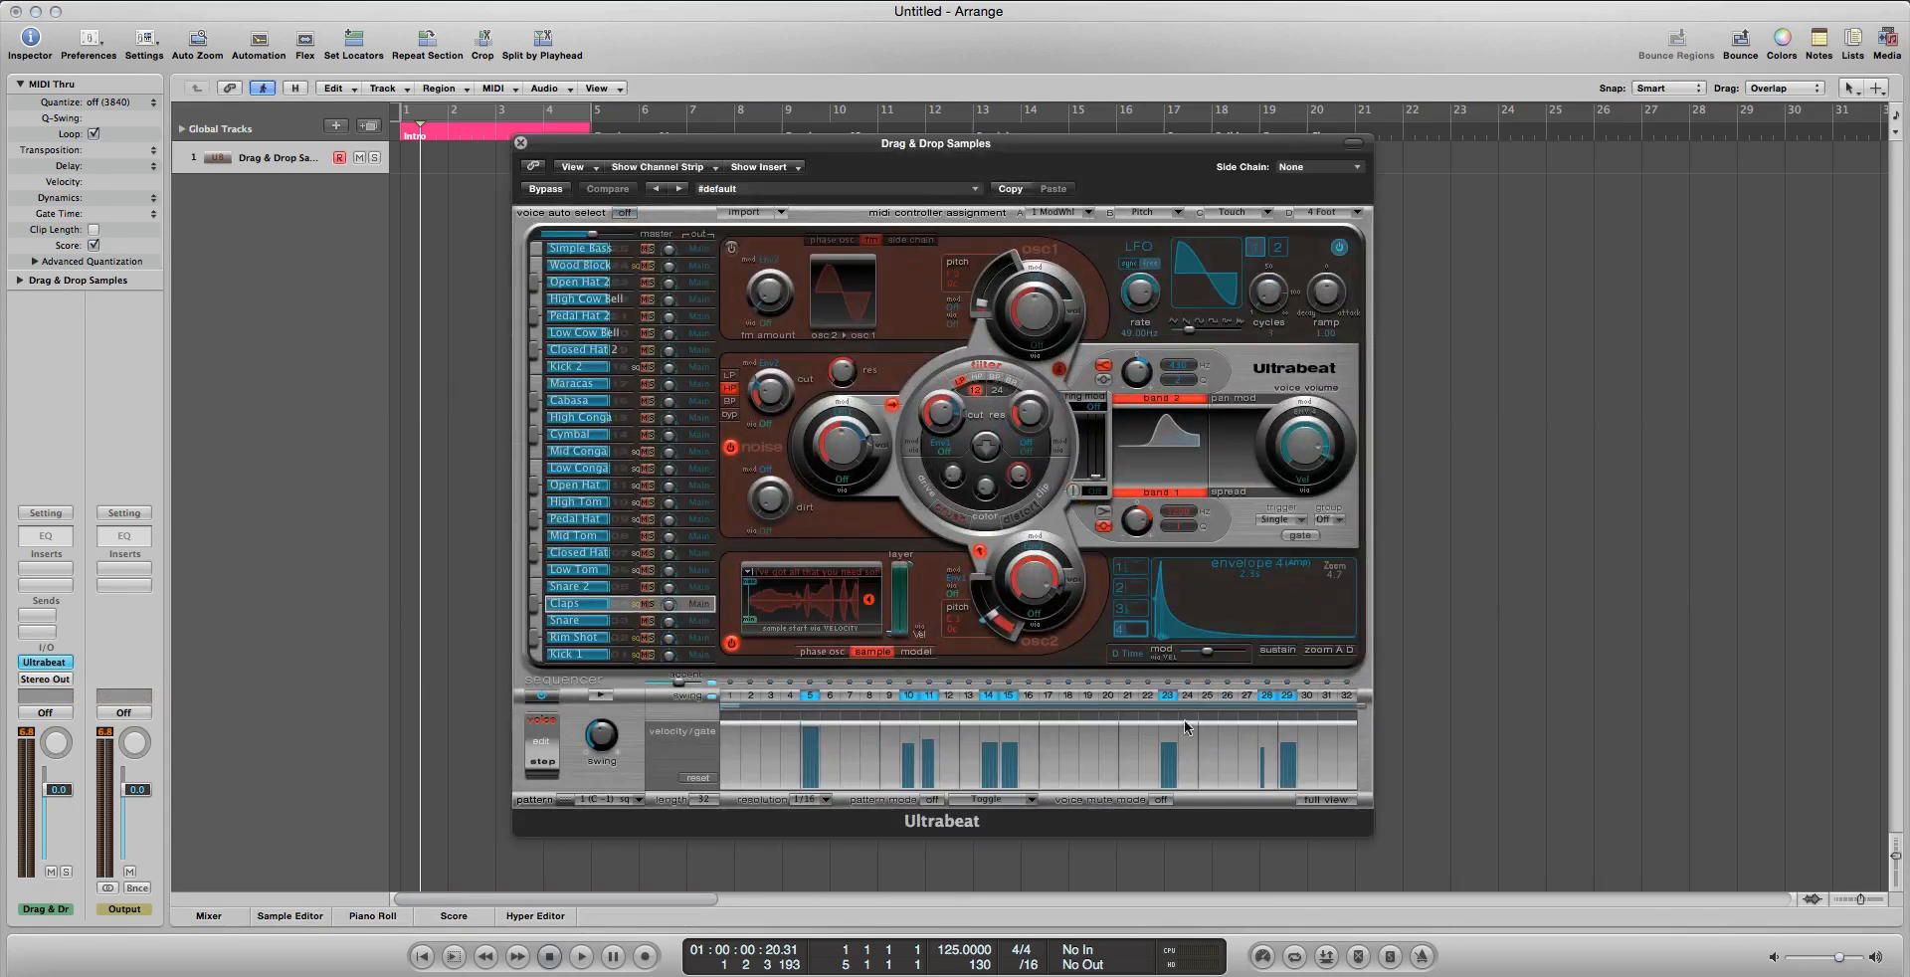
click(520, 144)
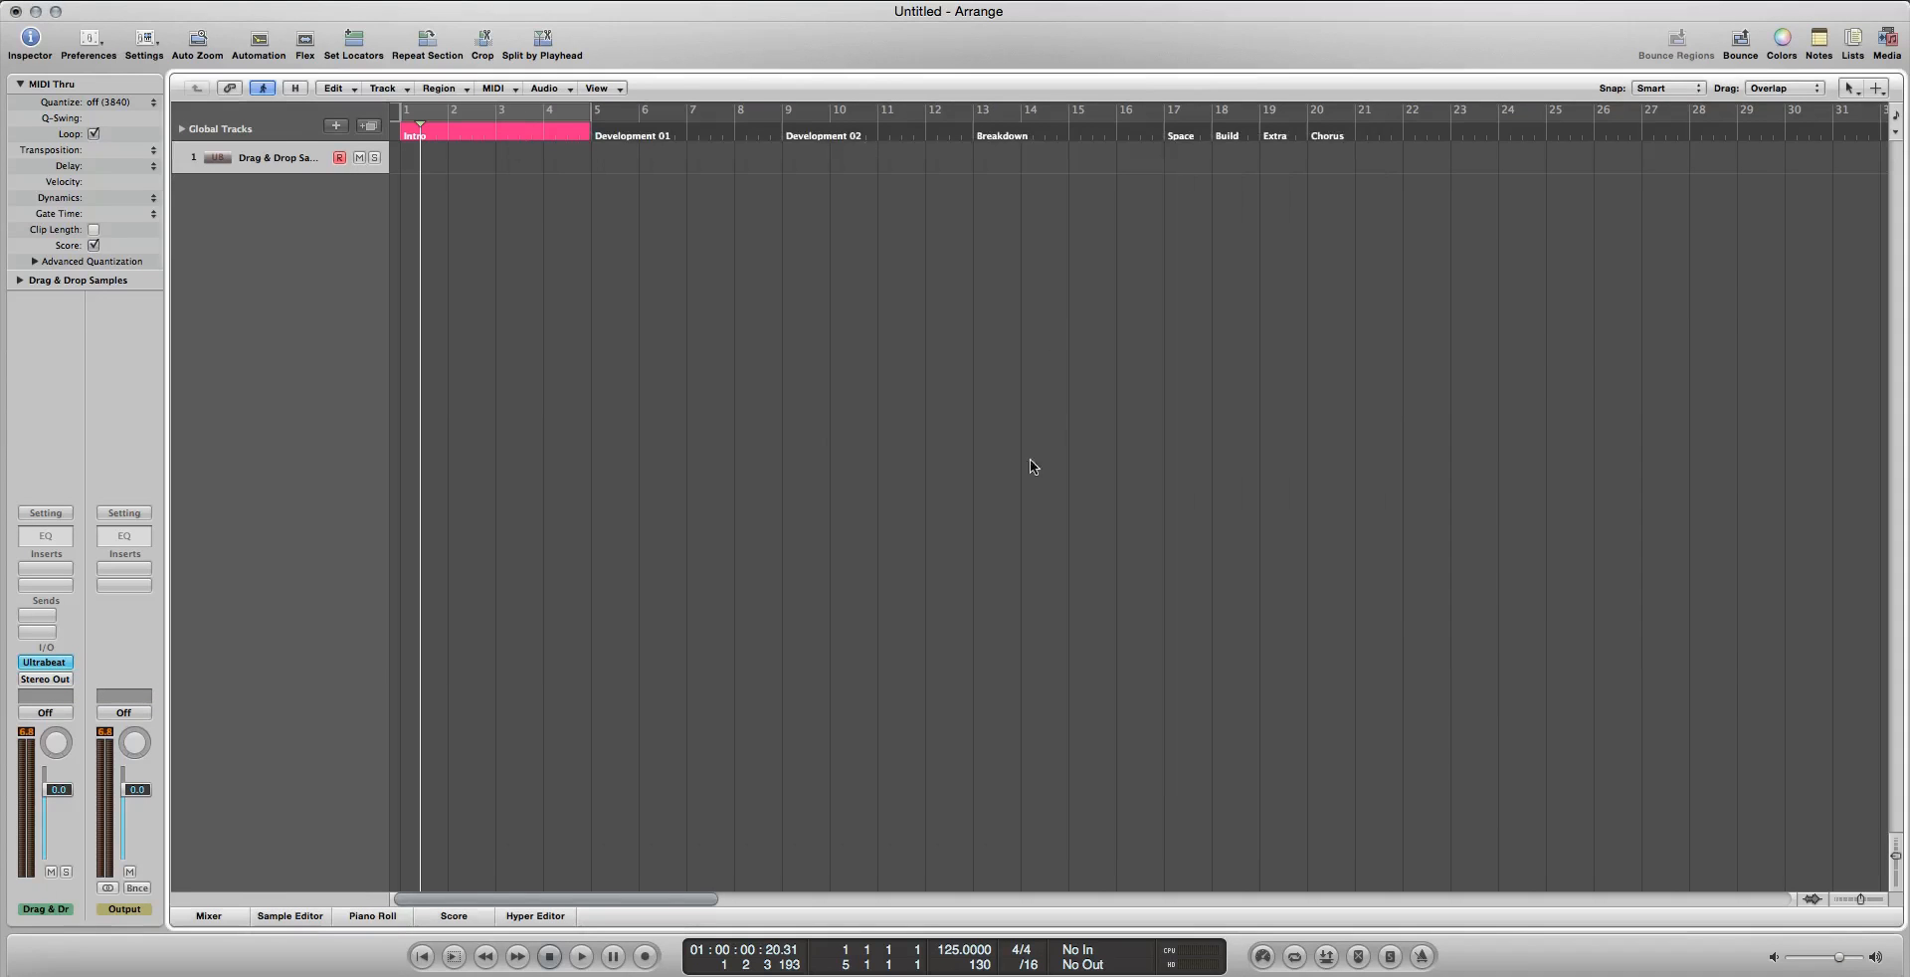
Create a new software instrument track, insert the stereo Ultrabeat drum synth on it and place its window over the arrangement
click(338, 127)
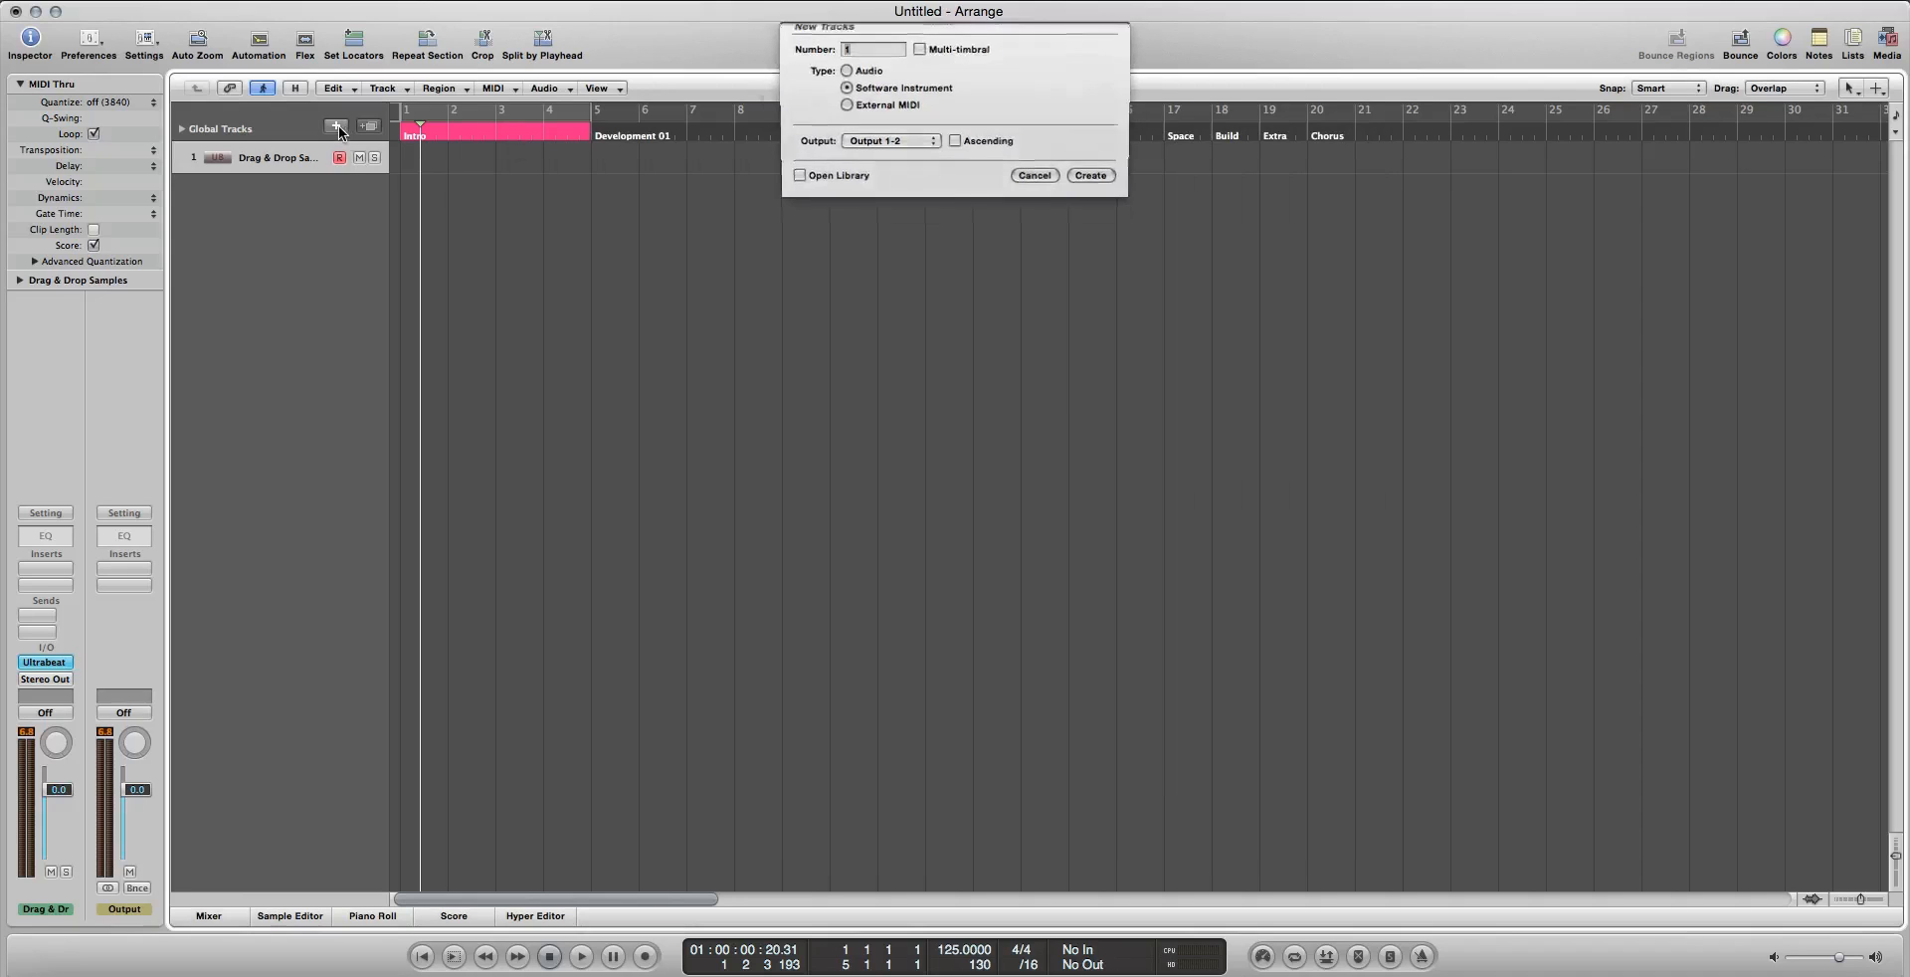
click(1091, 191)
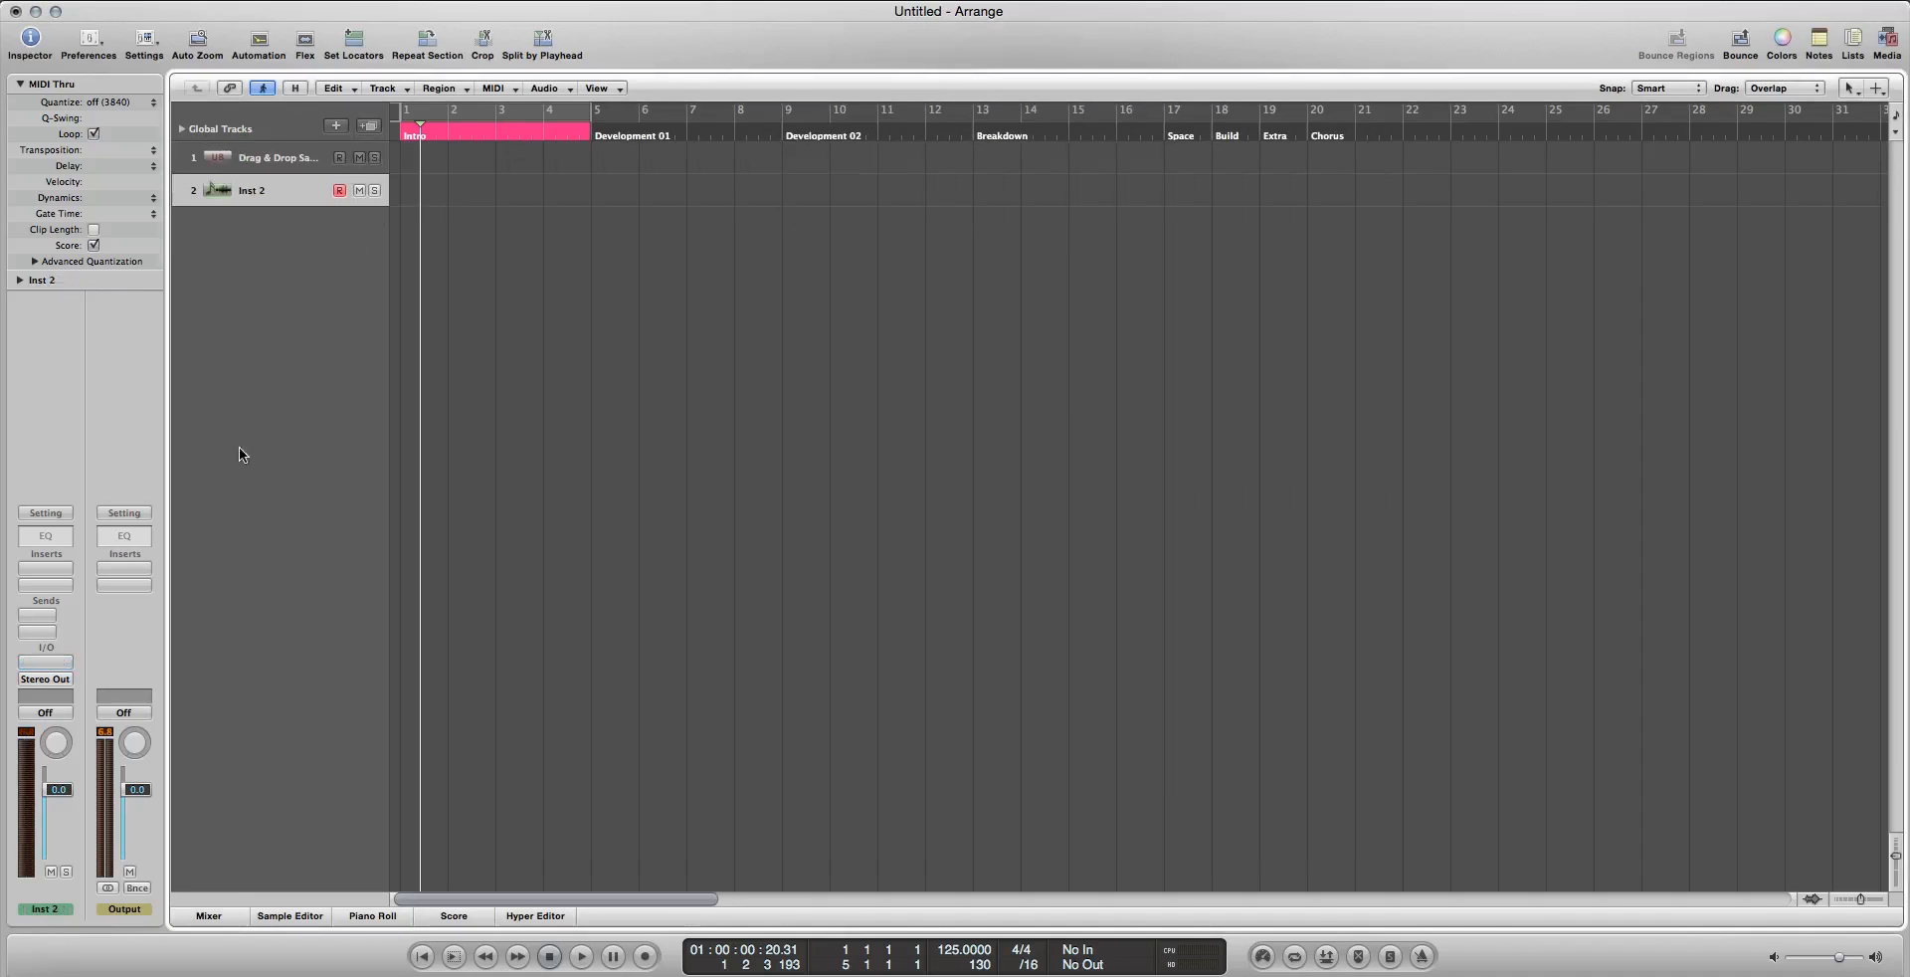
click(42, 661)
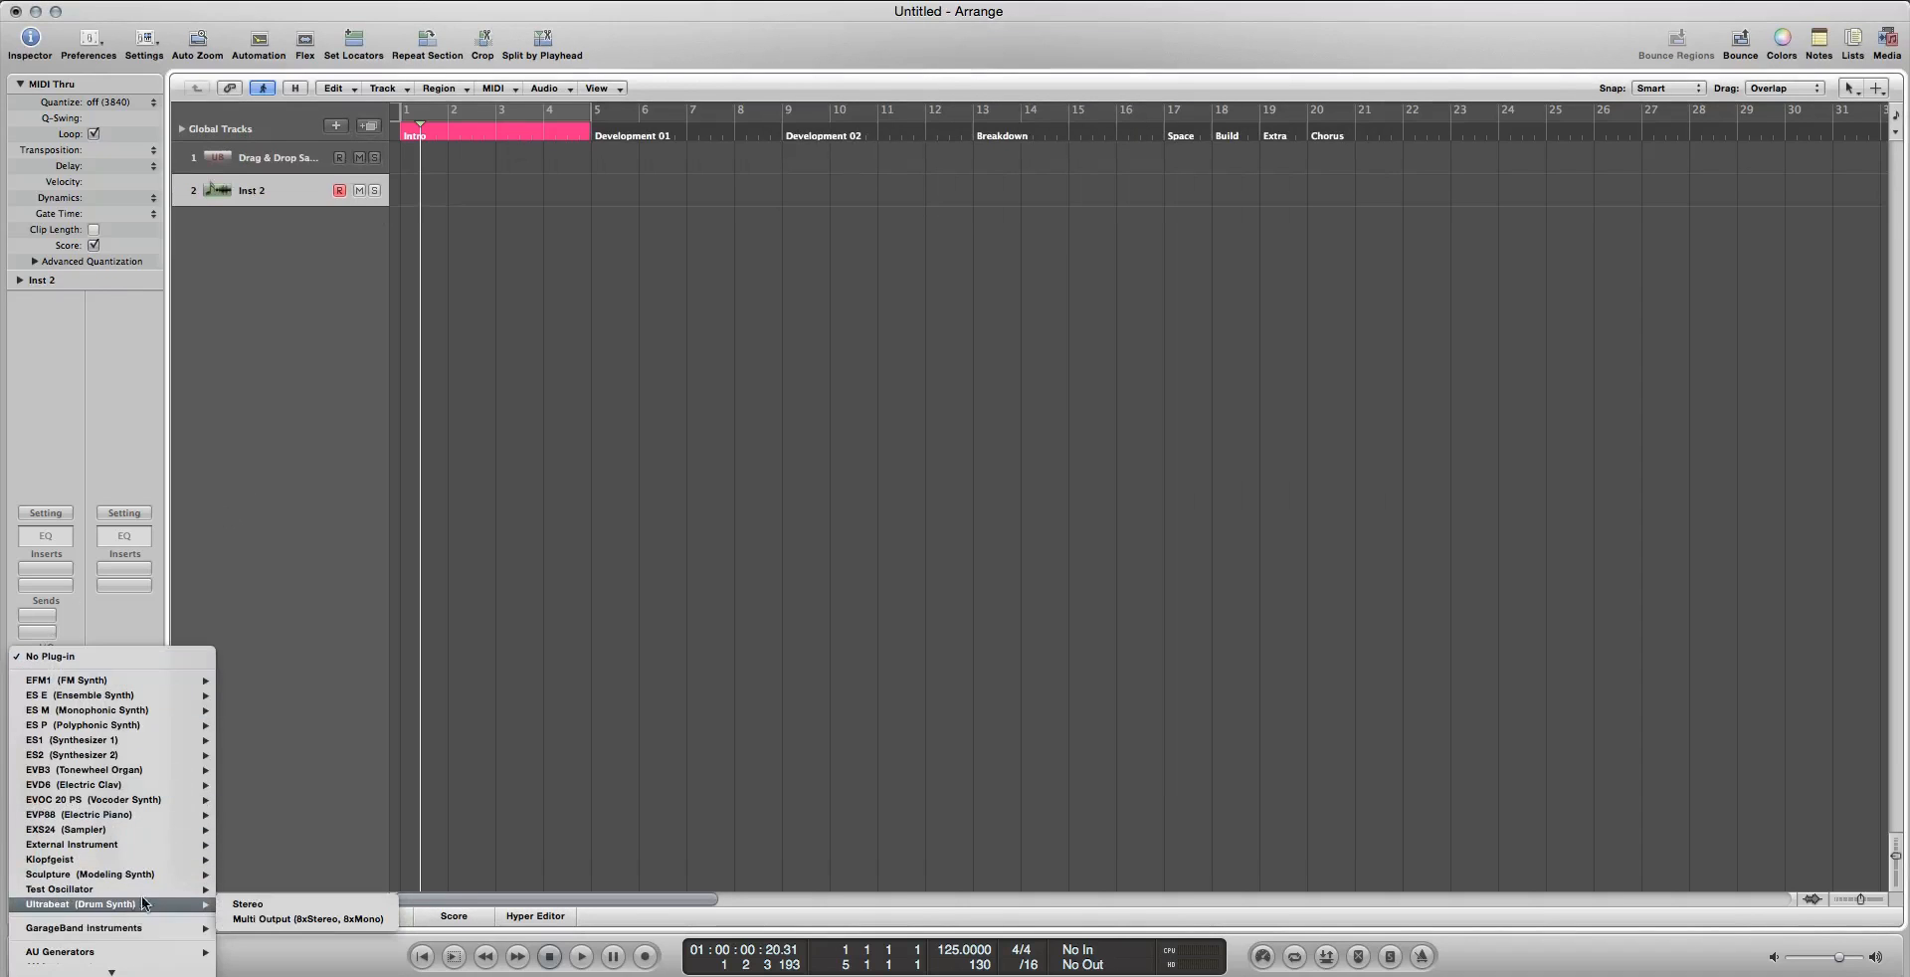
click(45, 656)
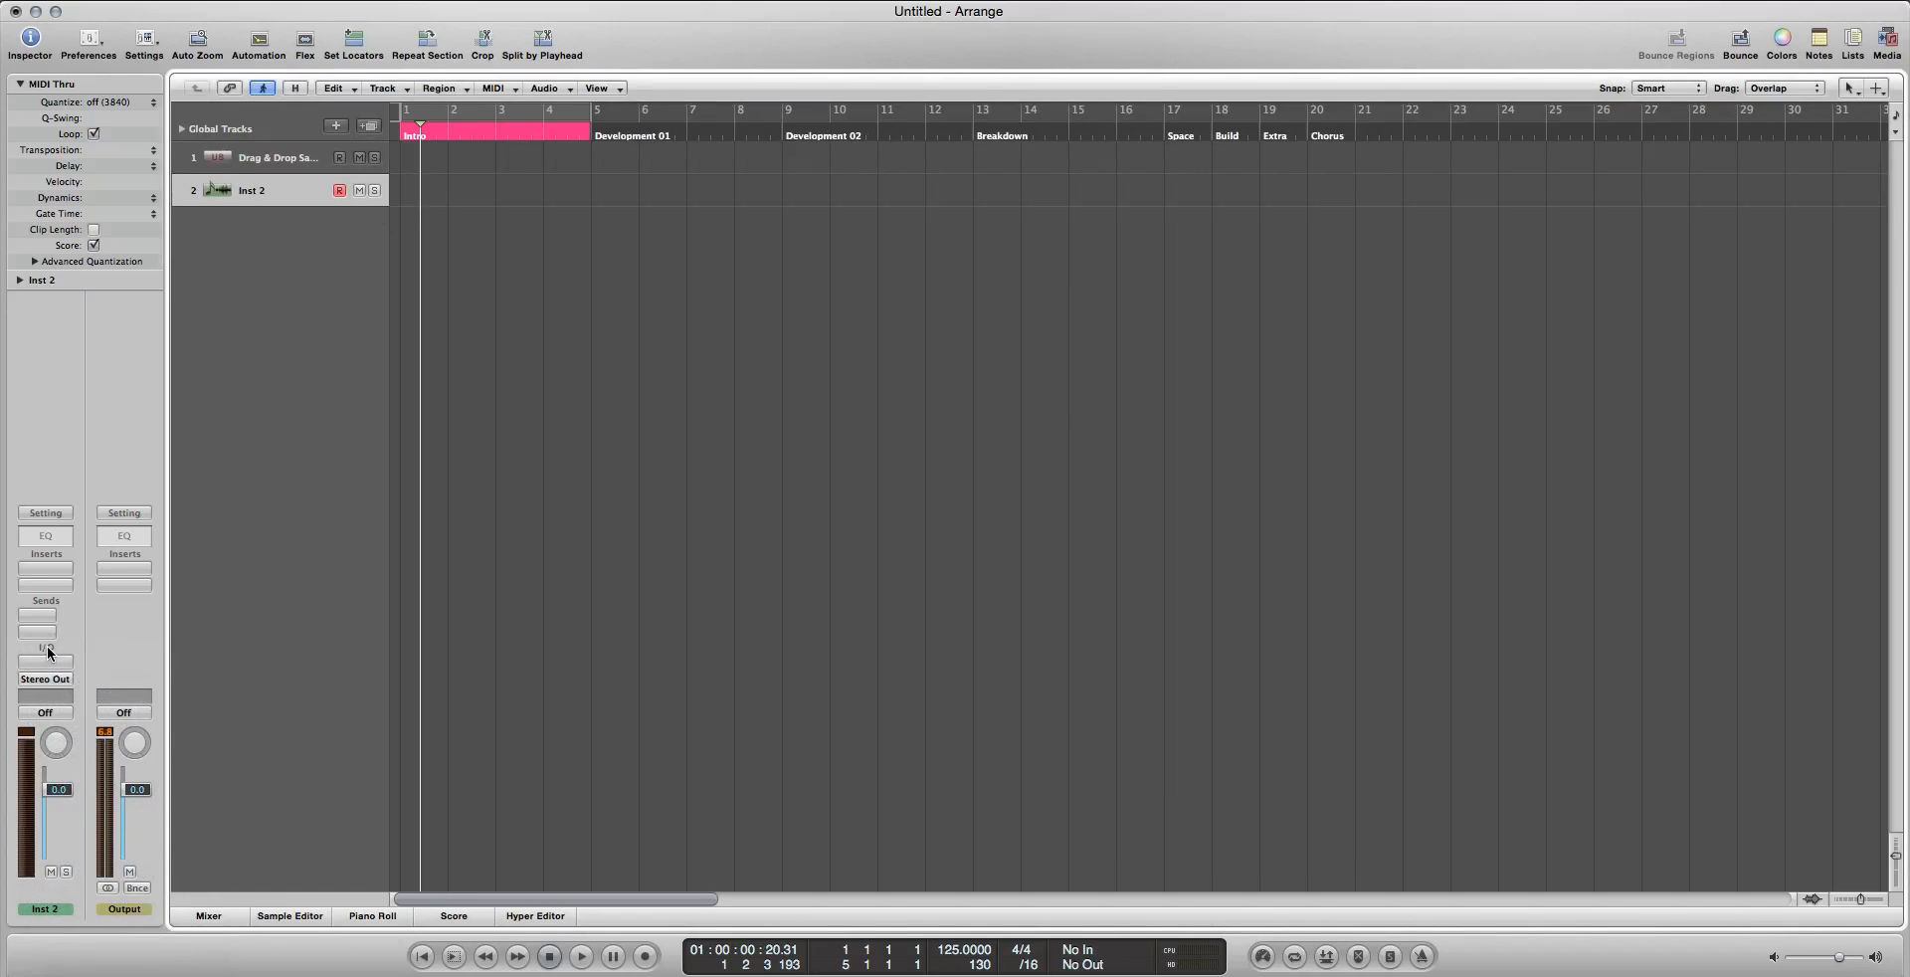
click(47, 660)
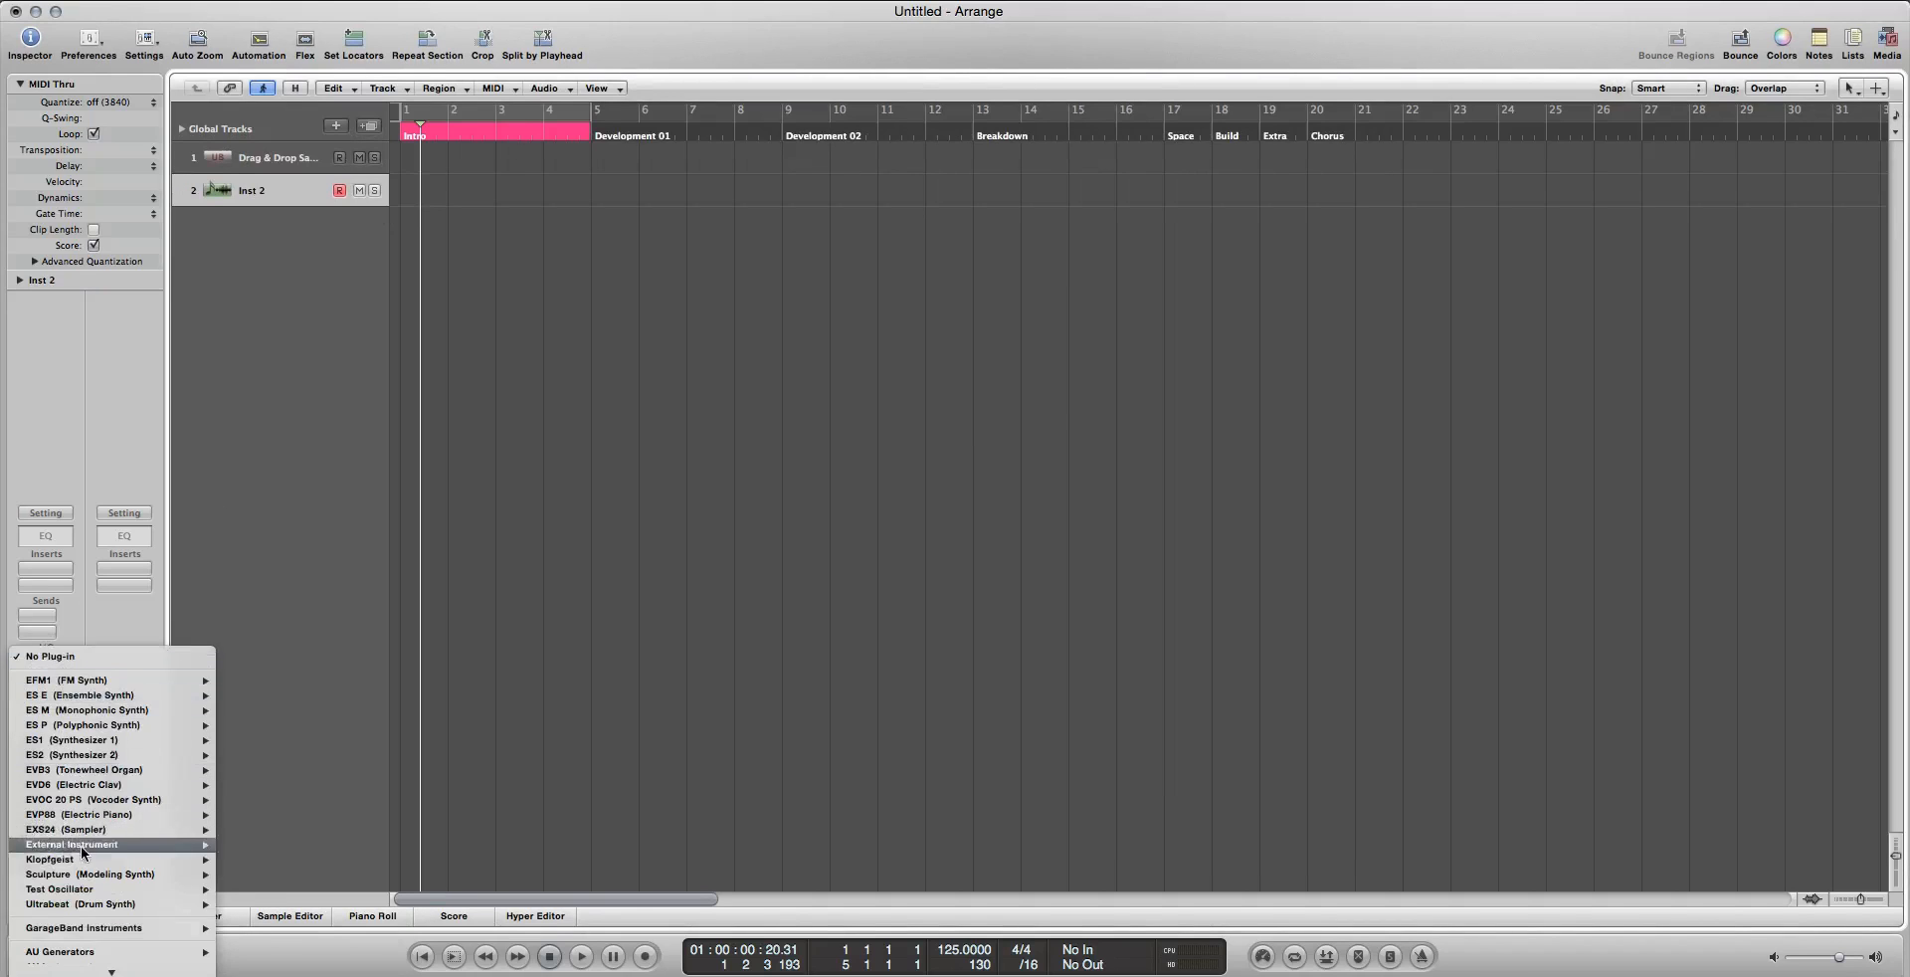
mouse_move(112, 913)
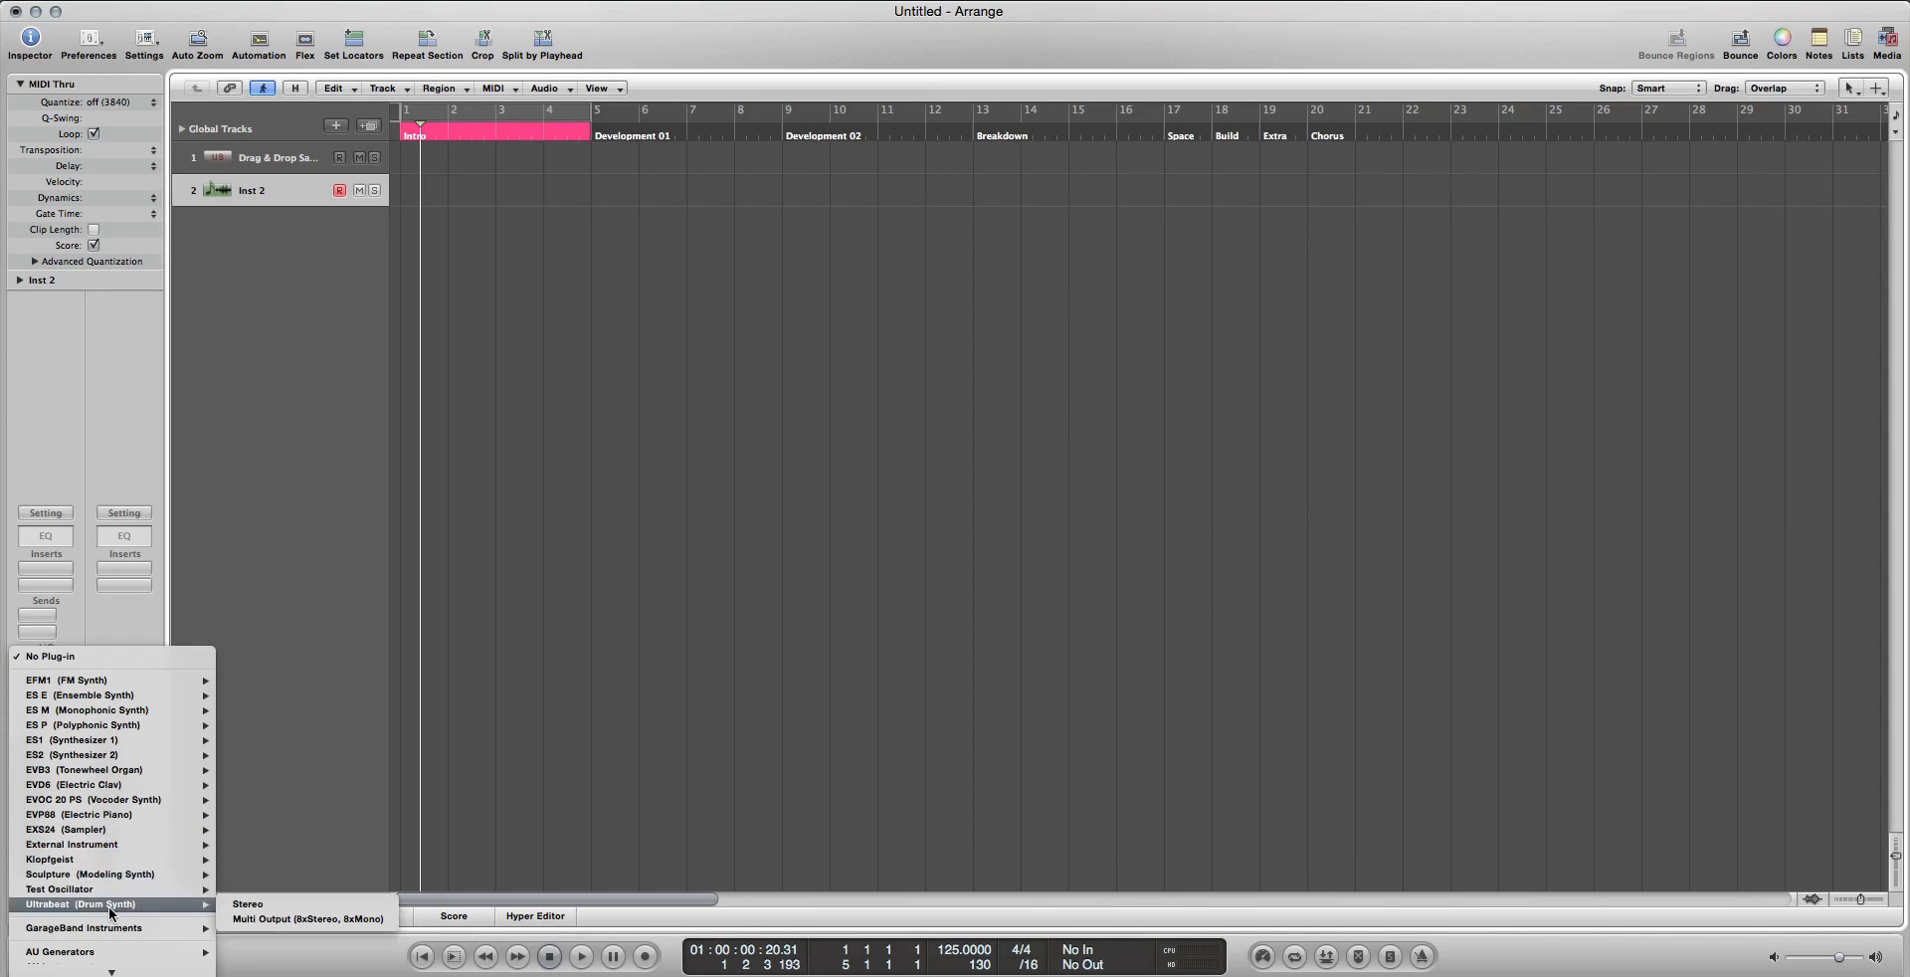
click(235, 904)
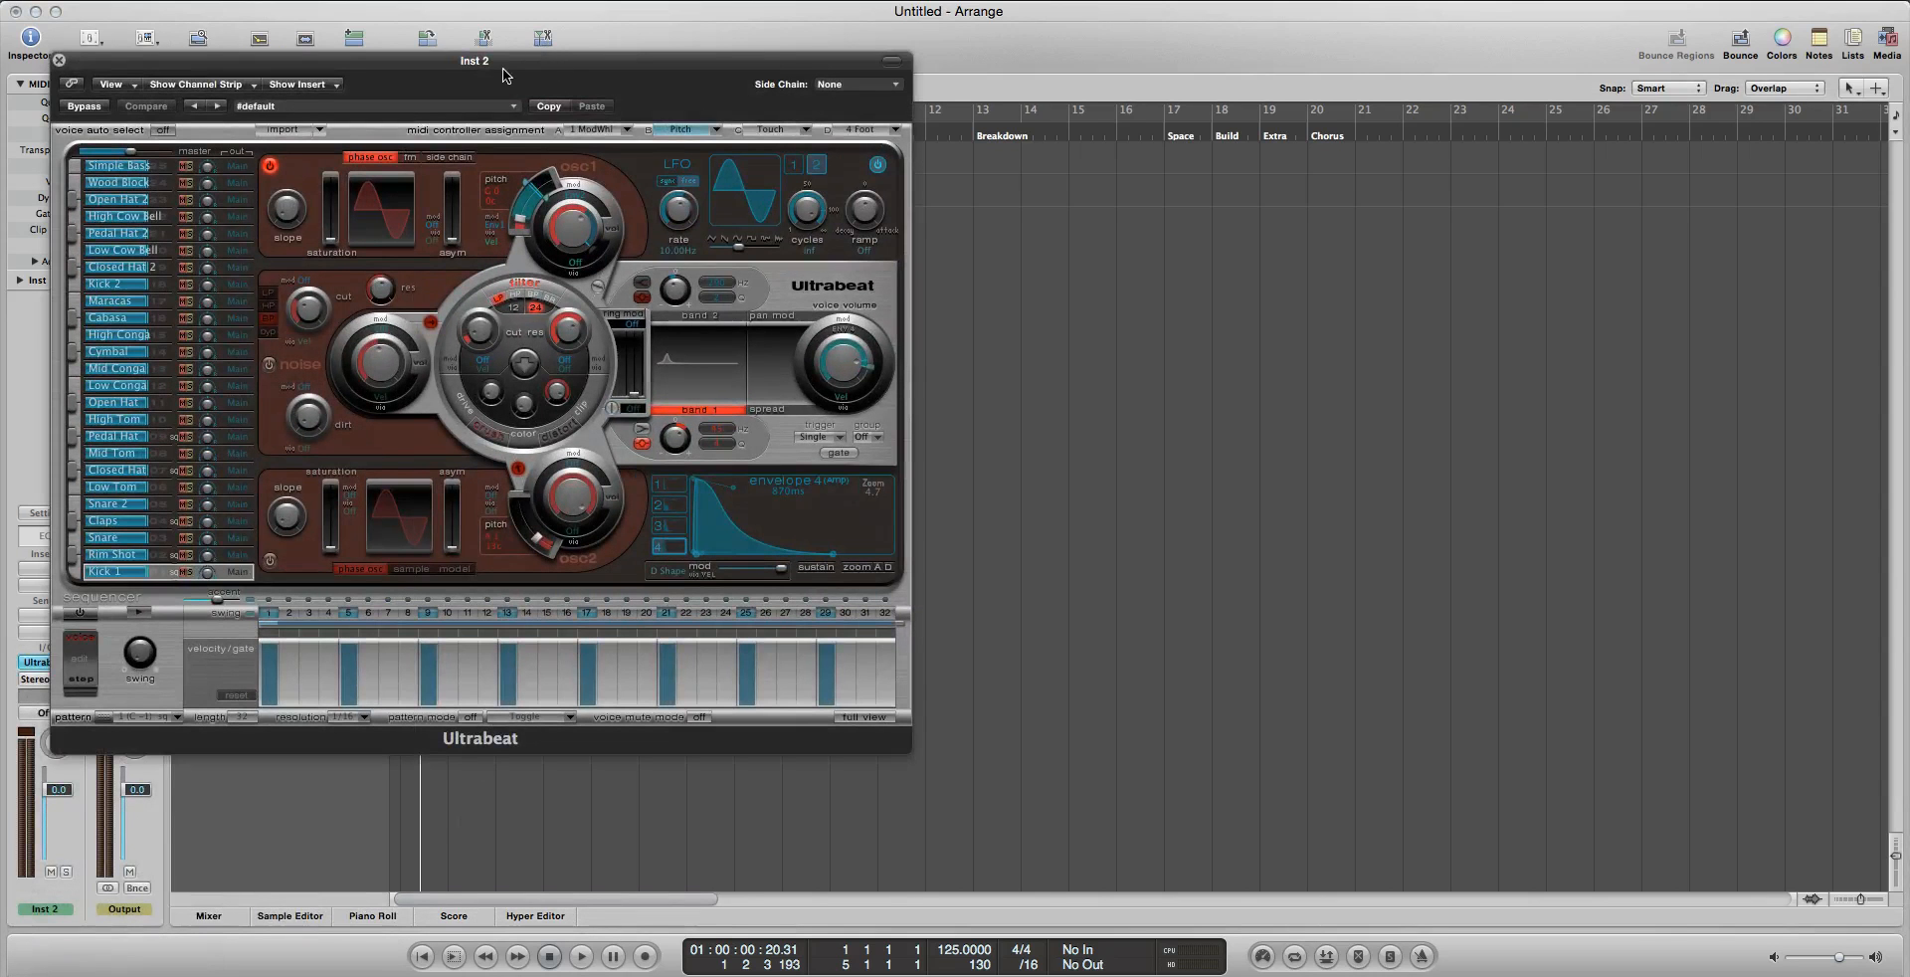
drag(578, 63, 950, 160)
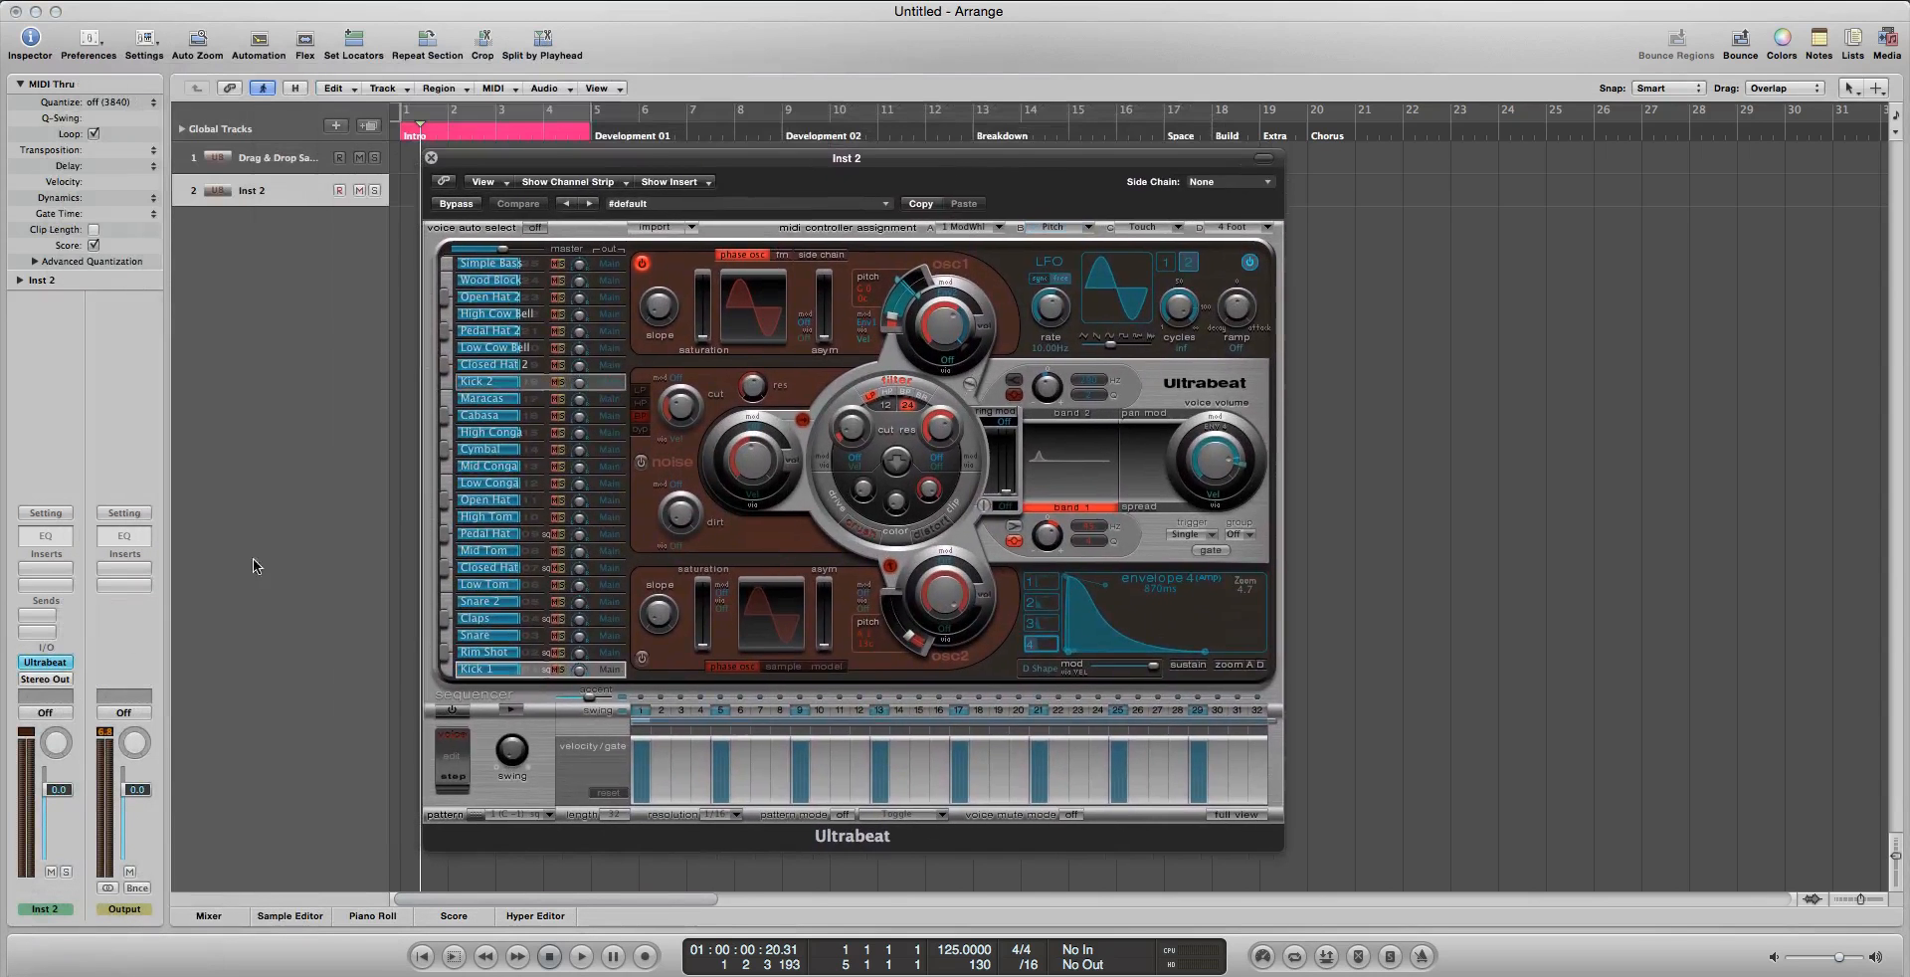
click(64, 666)
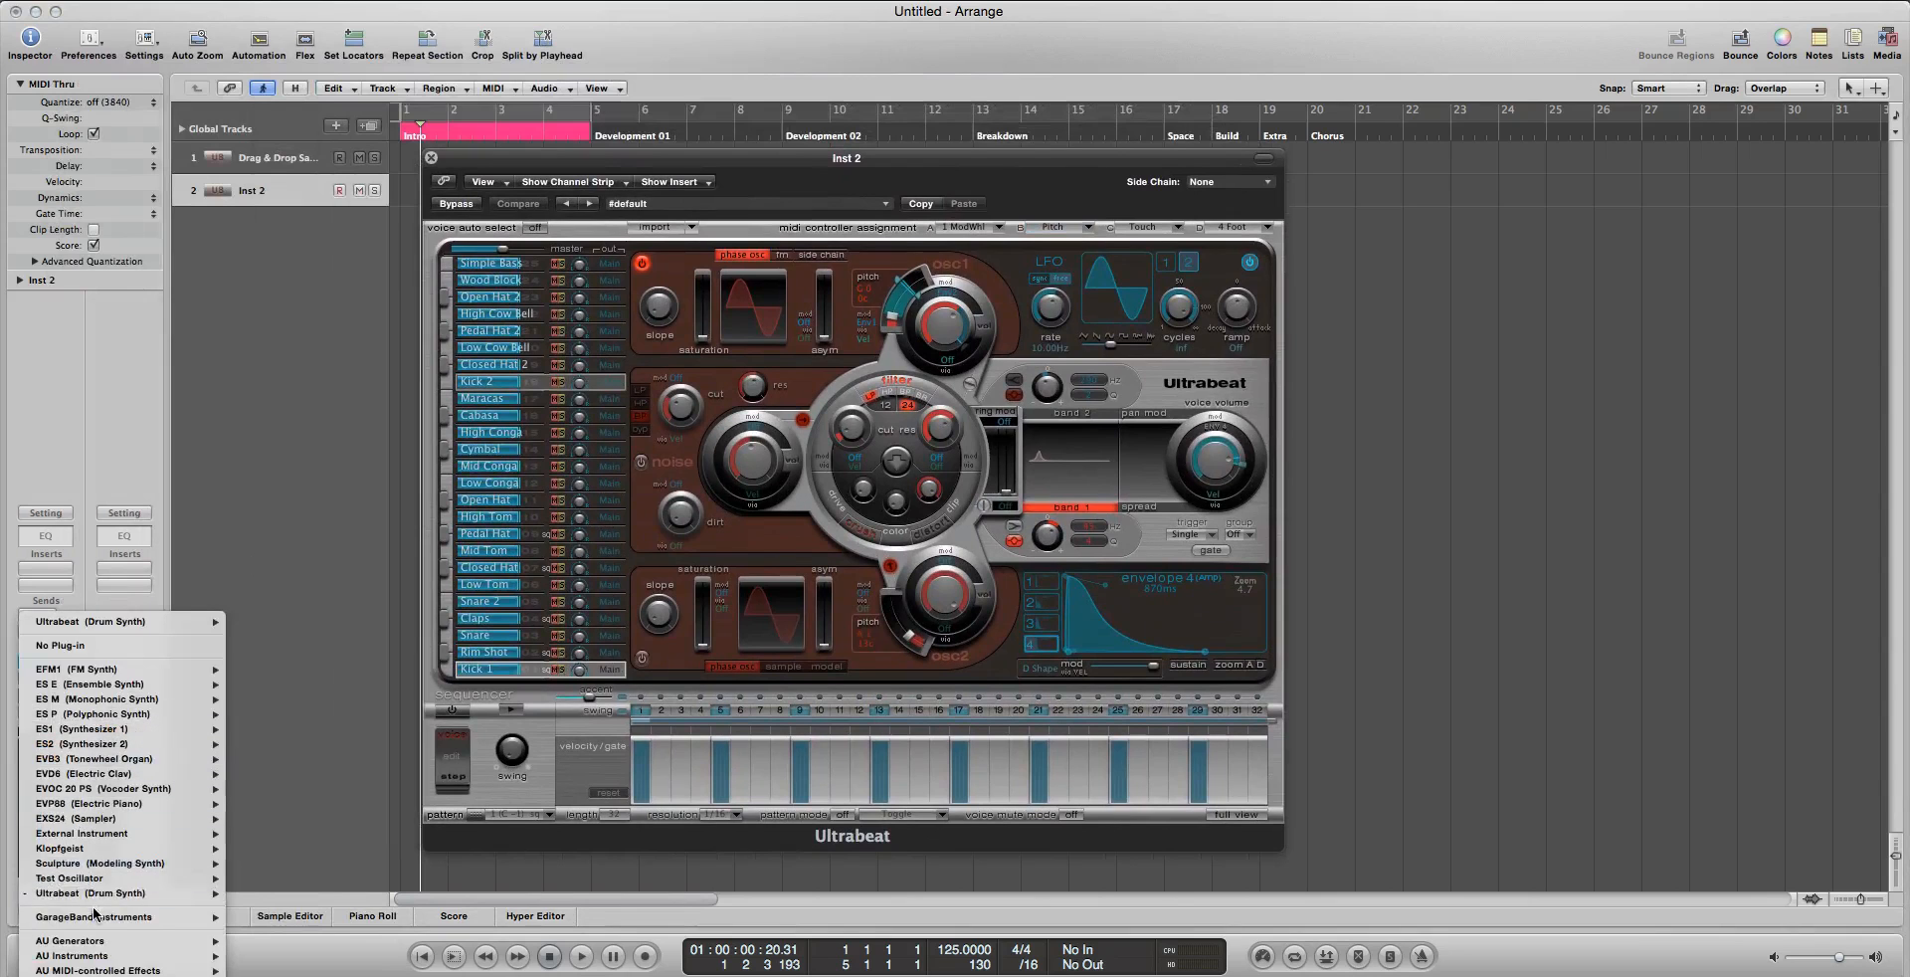
mouse_move(173, 893)
click(276, 910)
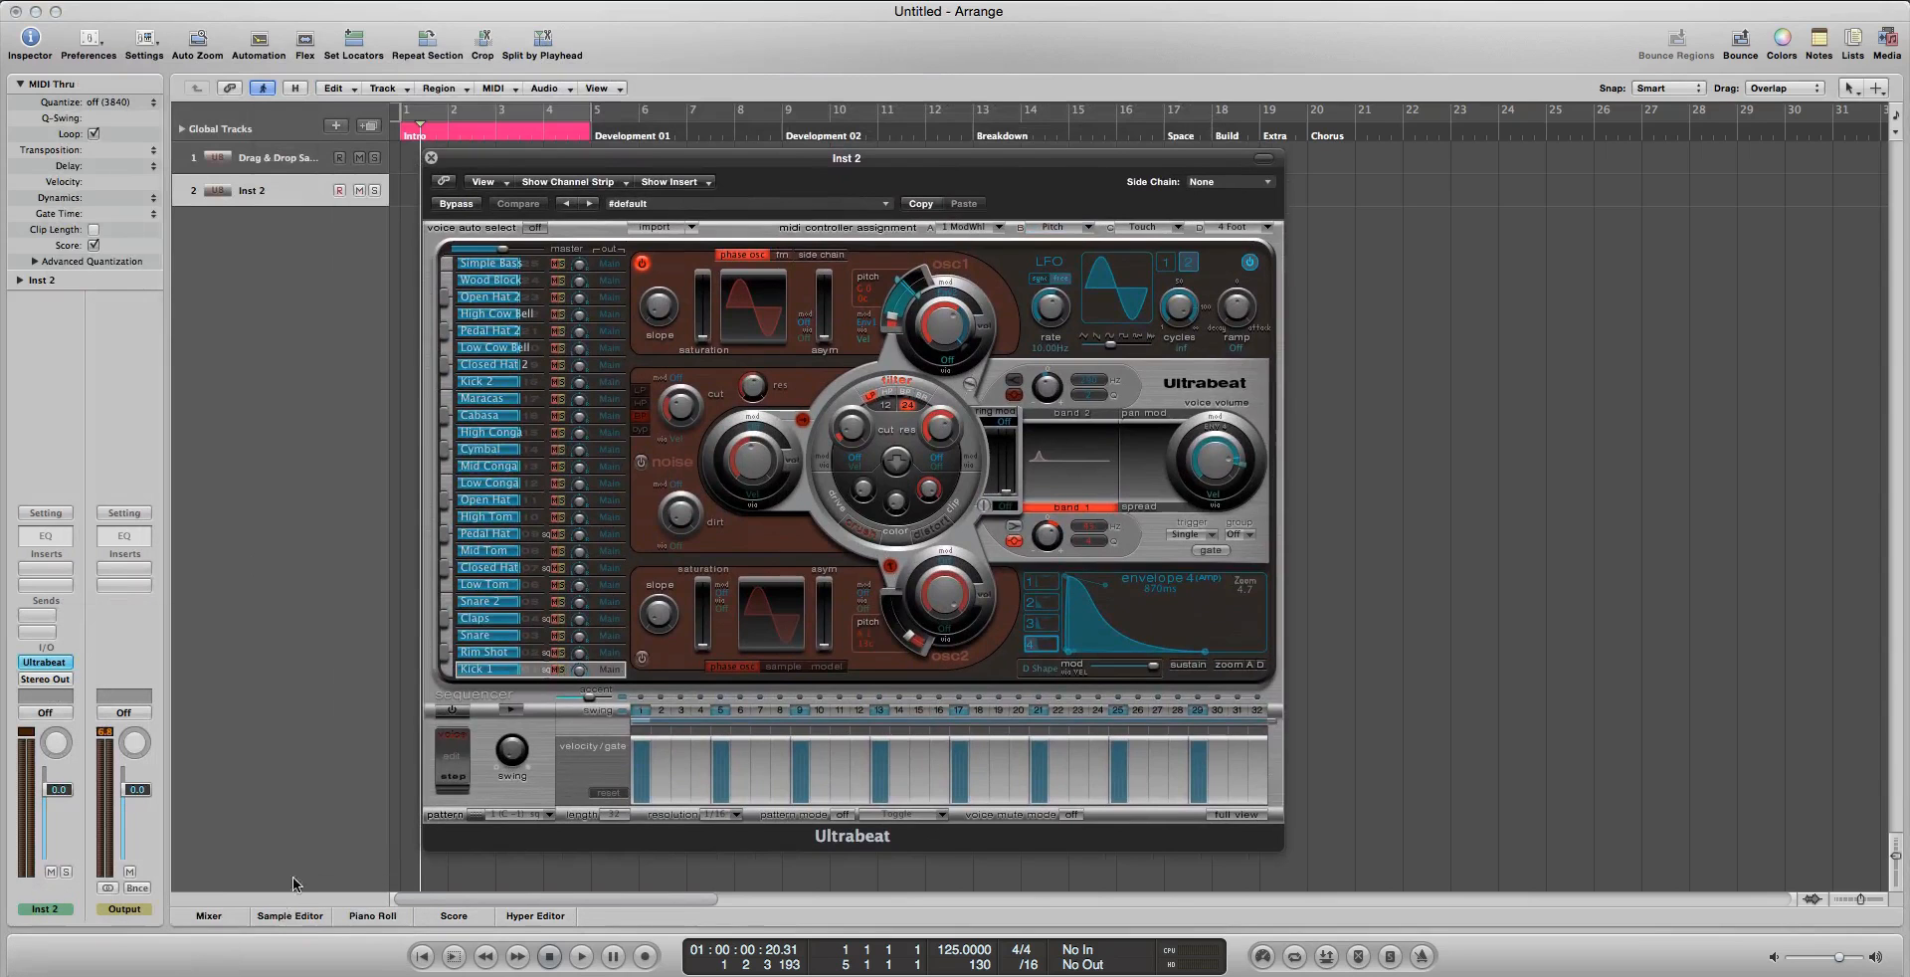
Turn on Ultrabeat's step sequencer and start playing its pattern
drag(767, 169, 762, 165)
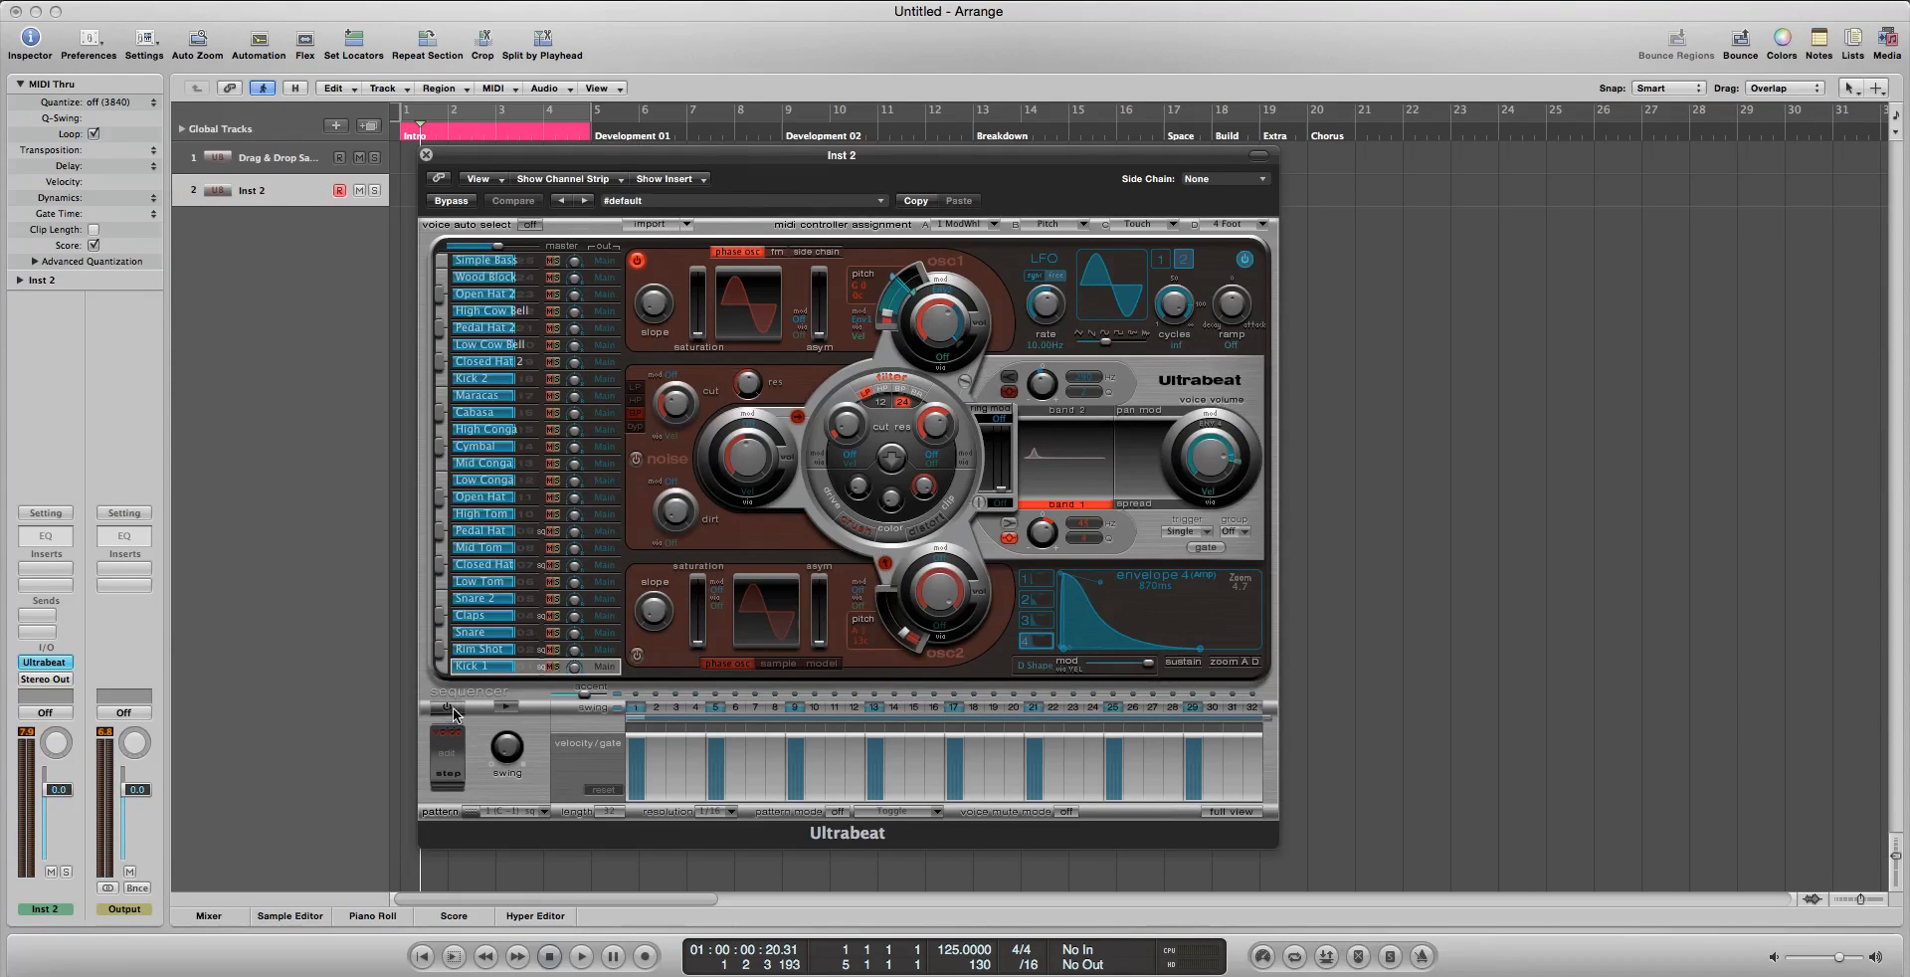
click(447, 708)
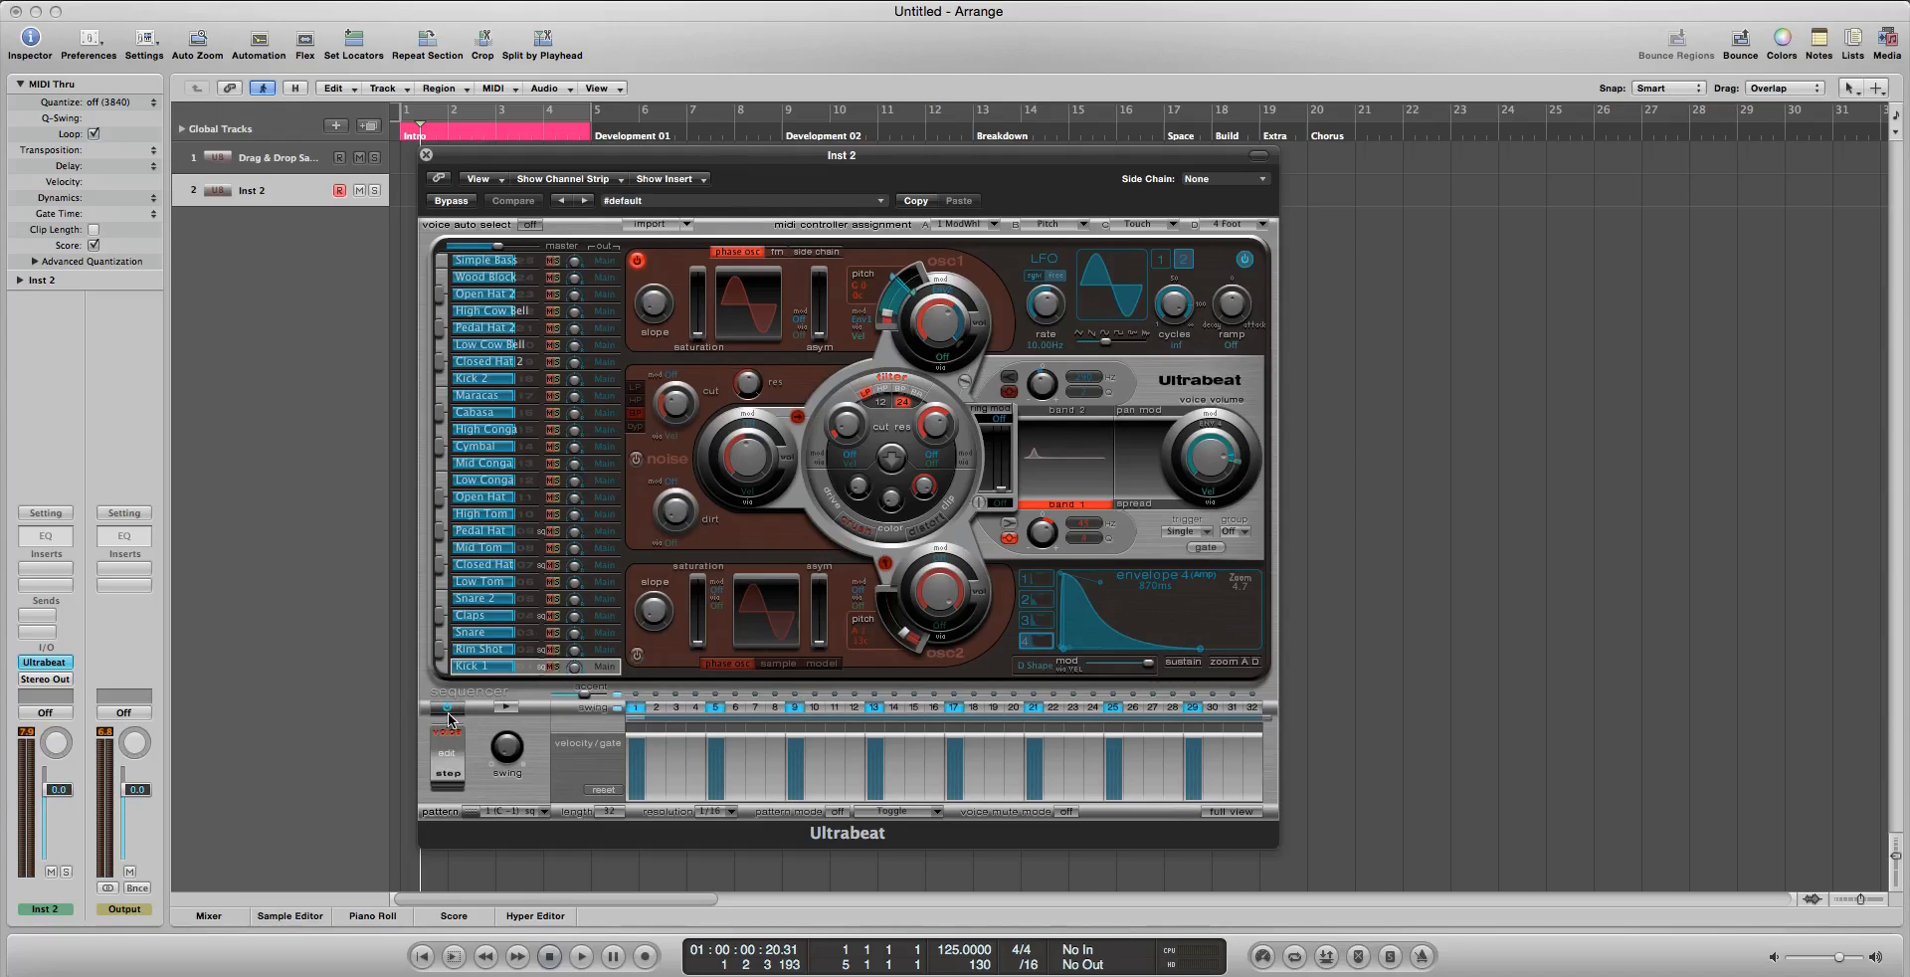
click(505, 707)
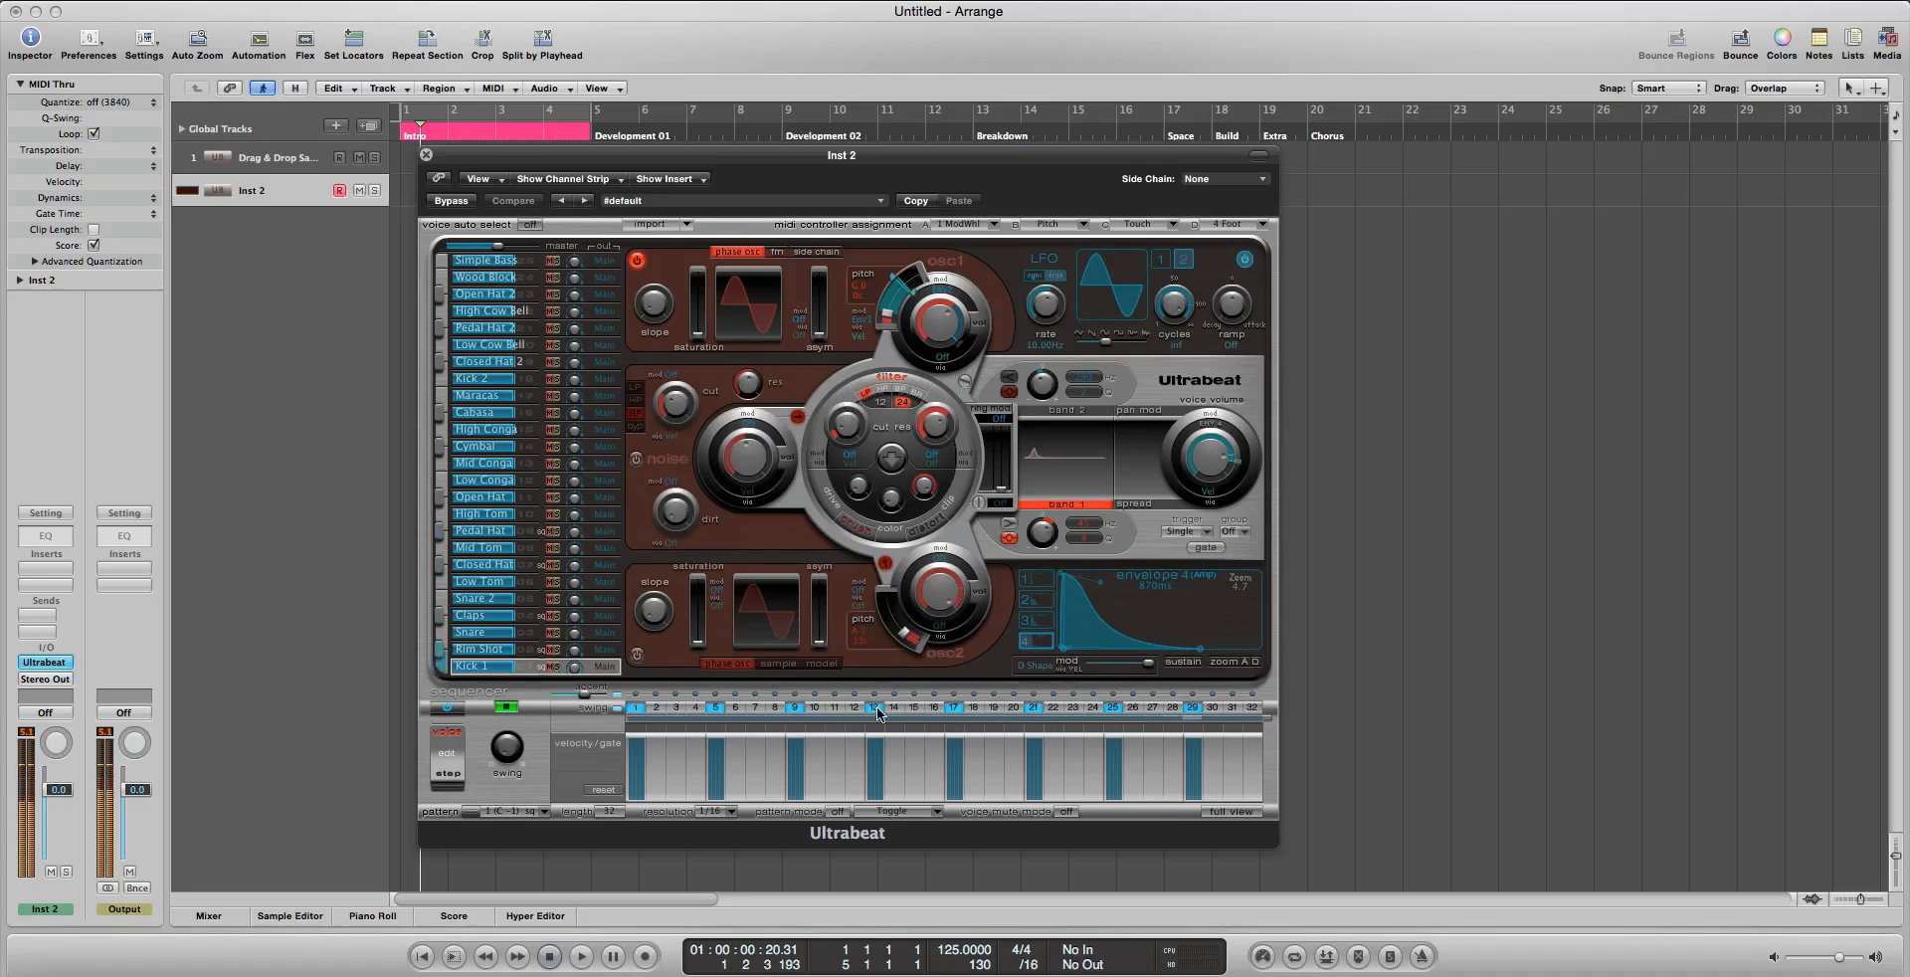
Add a Rim Shot hit on step 10 and Snare hits on steps 5 and 9 of the pattern
click(482, 639)
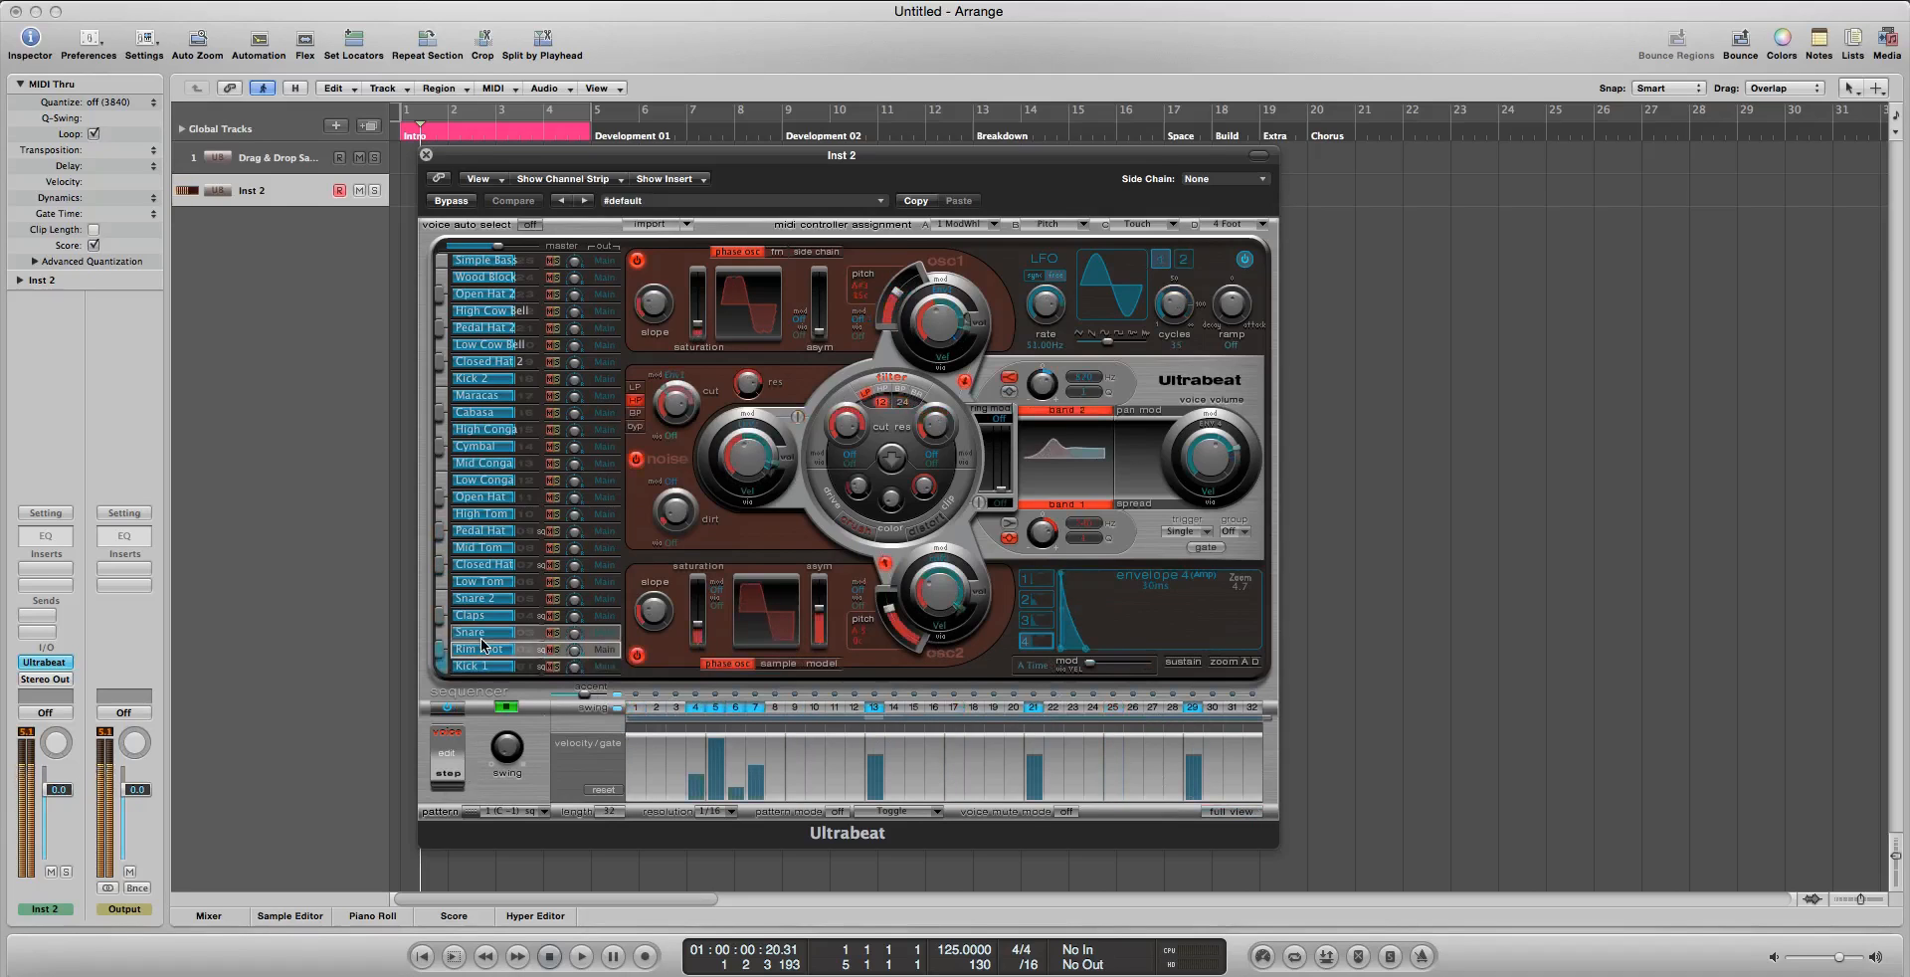
click(483, 648)
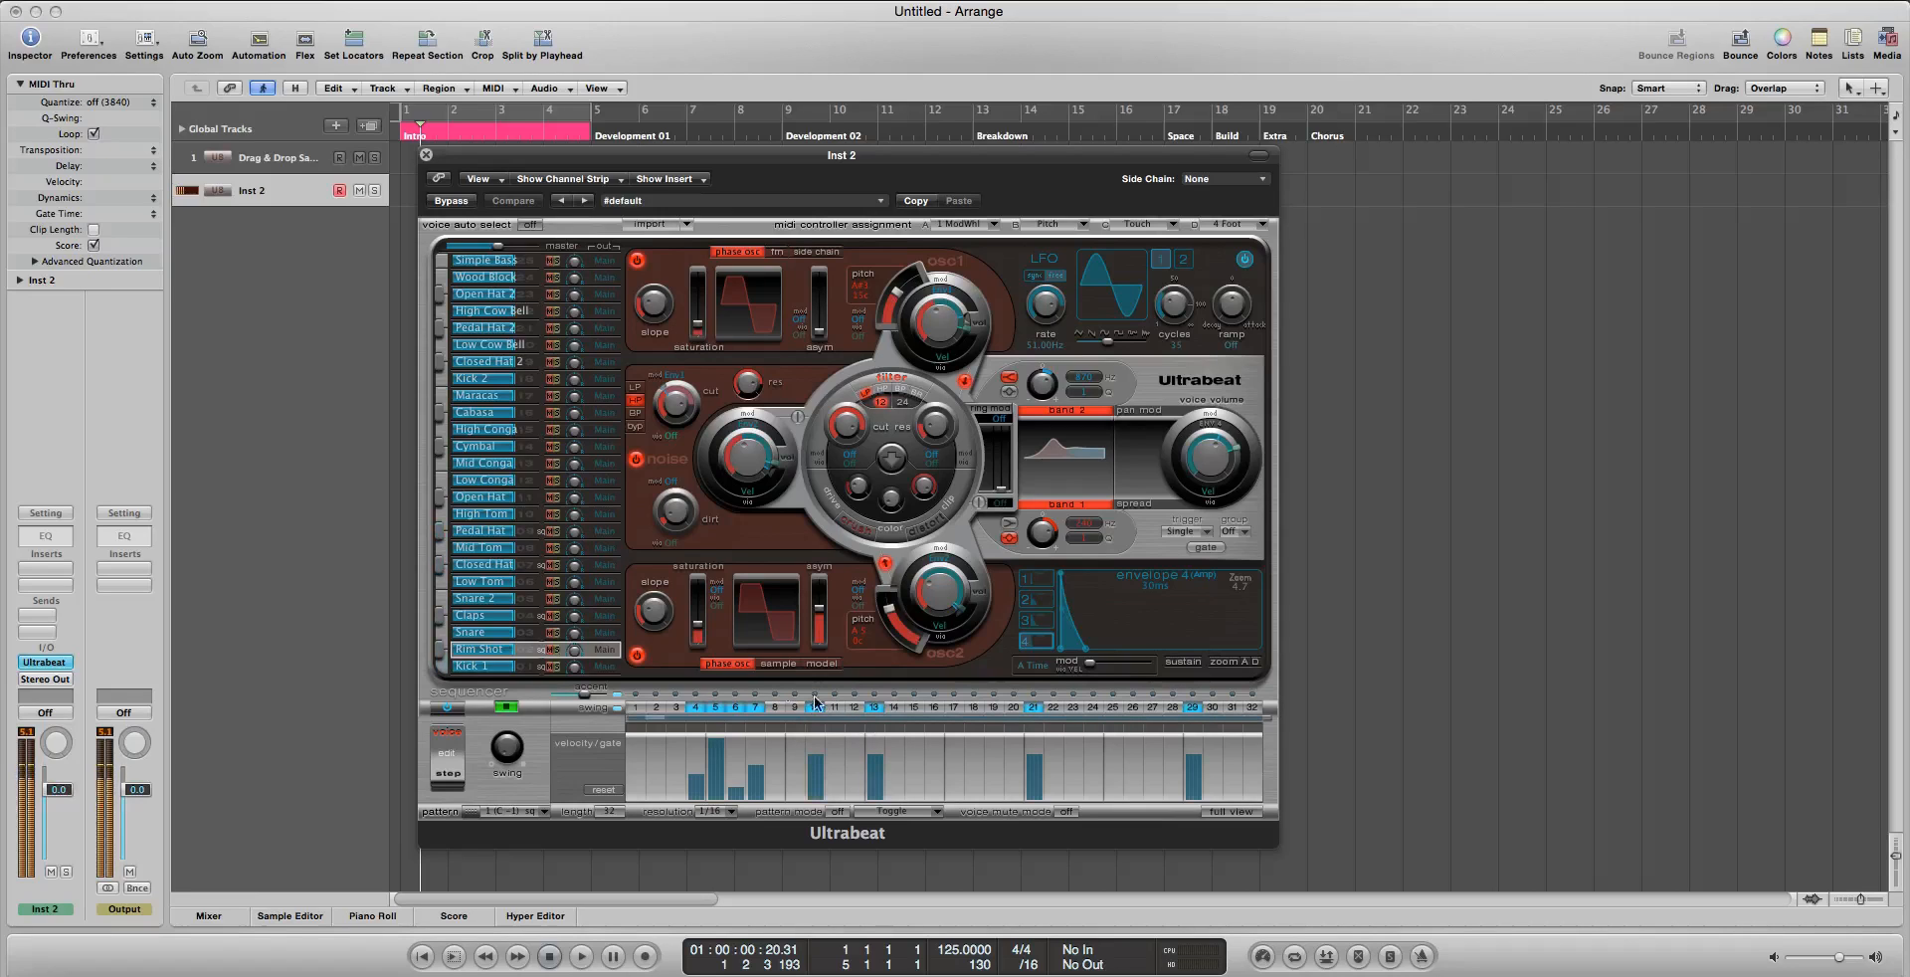
click(503, 631)
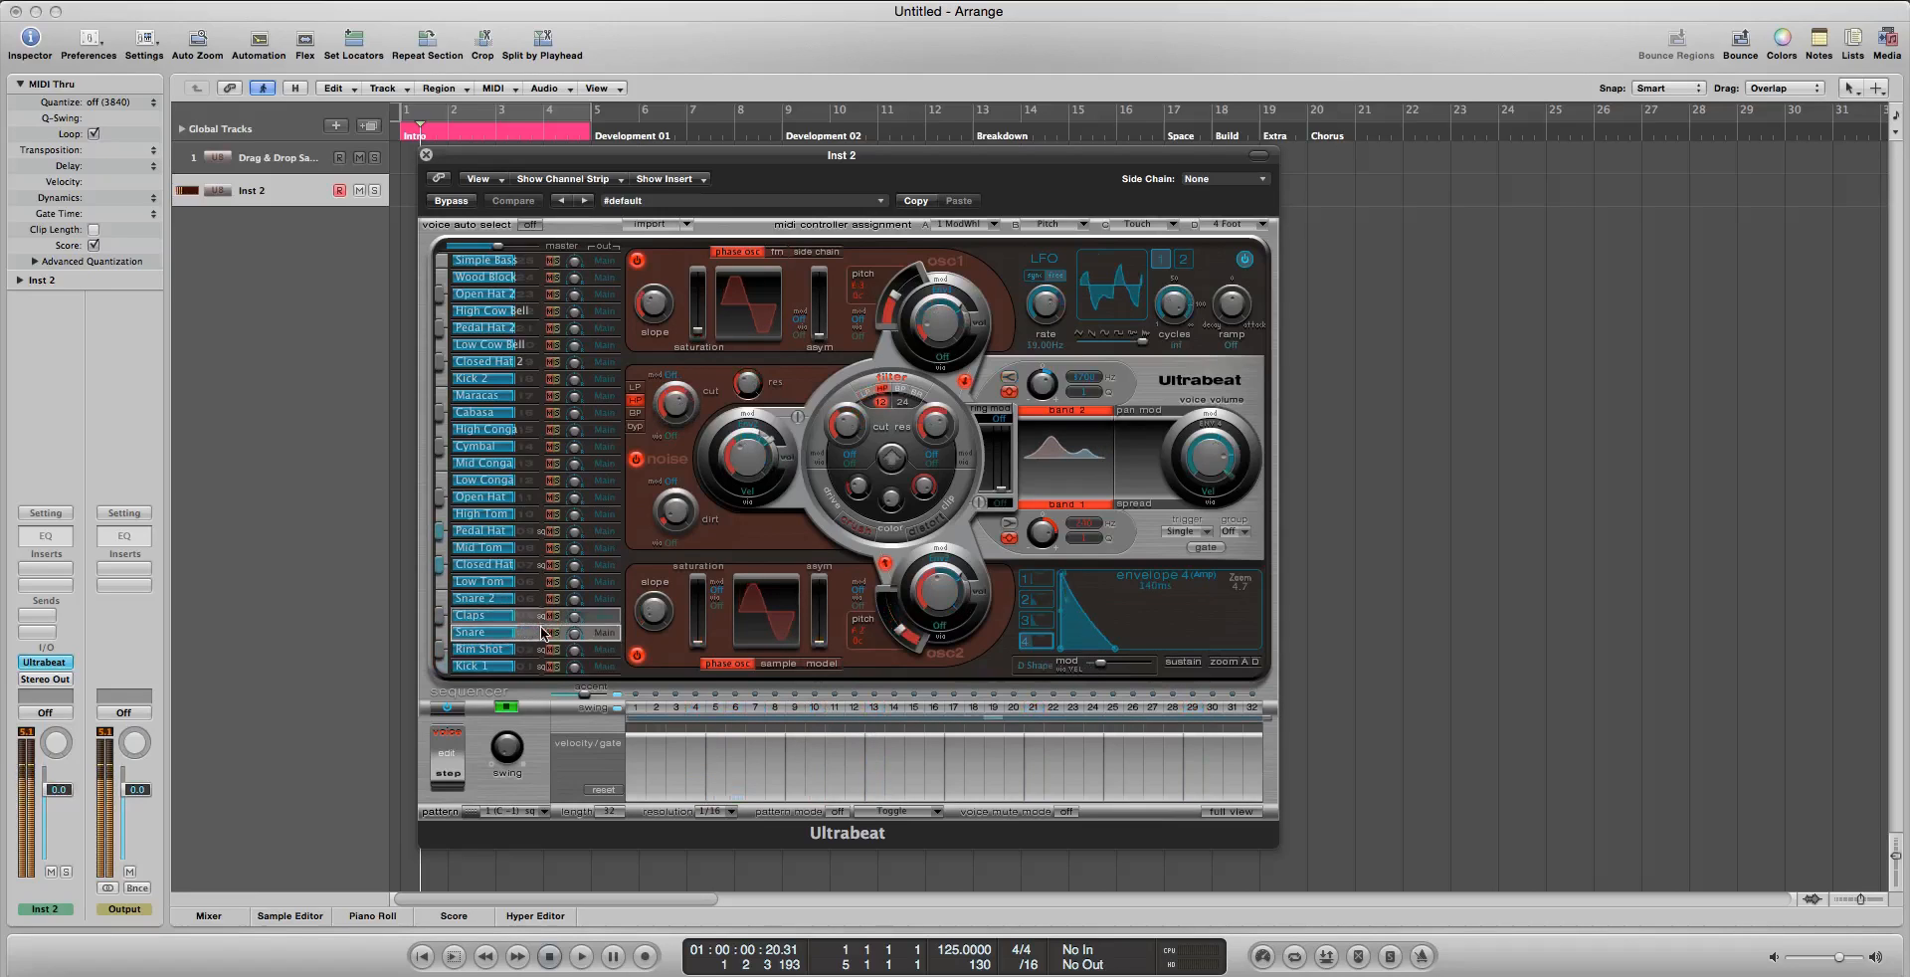
click(715, 707)
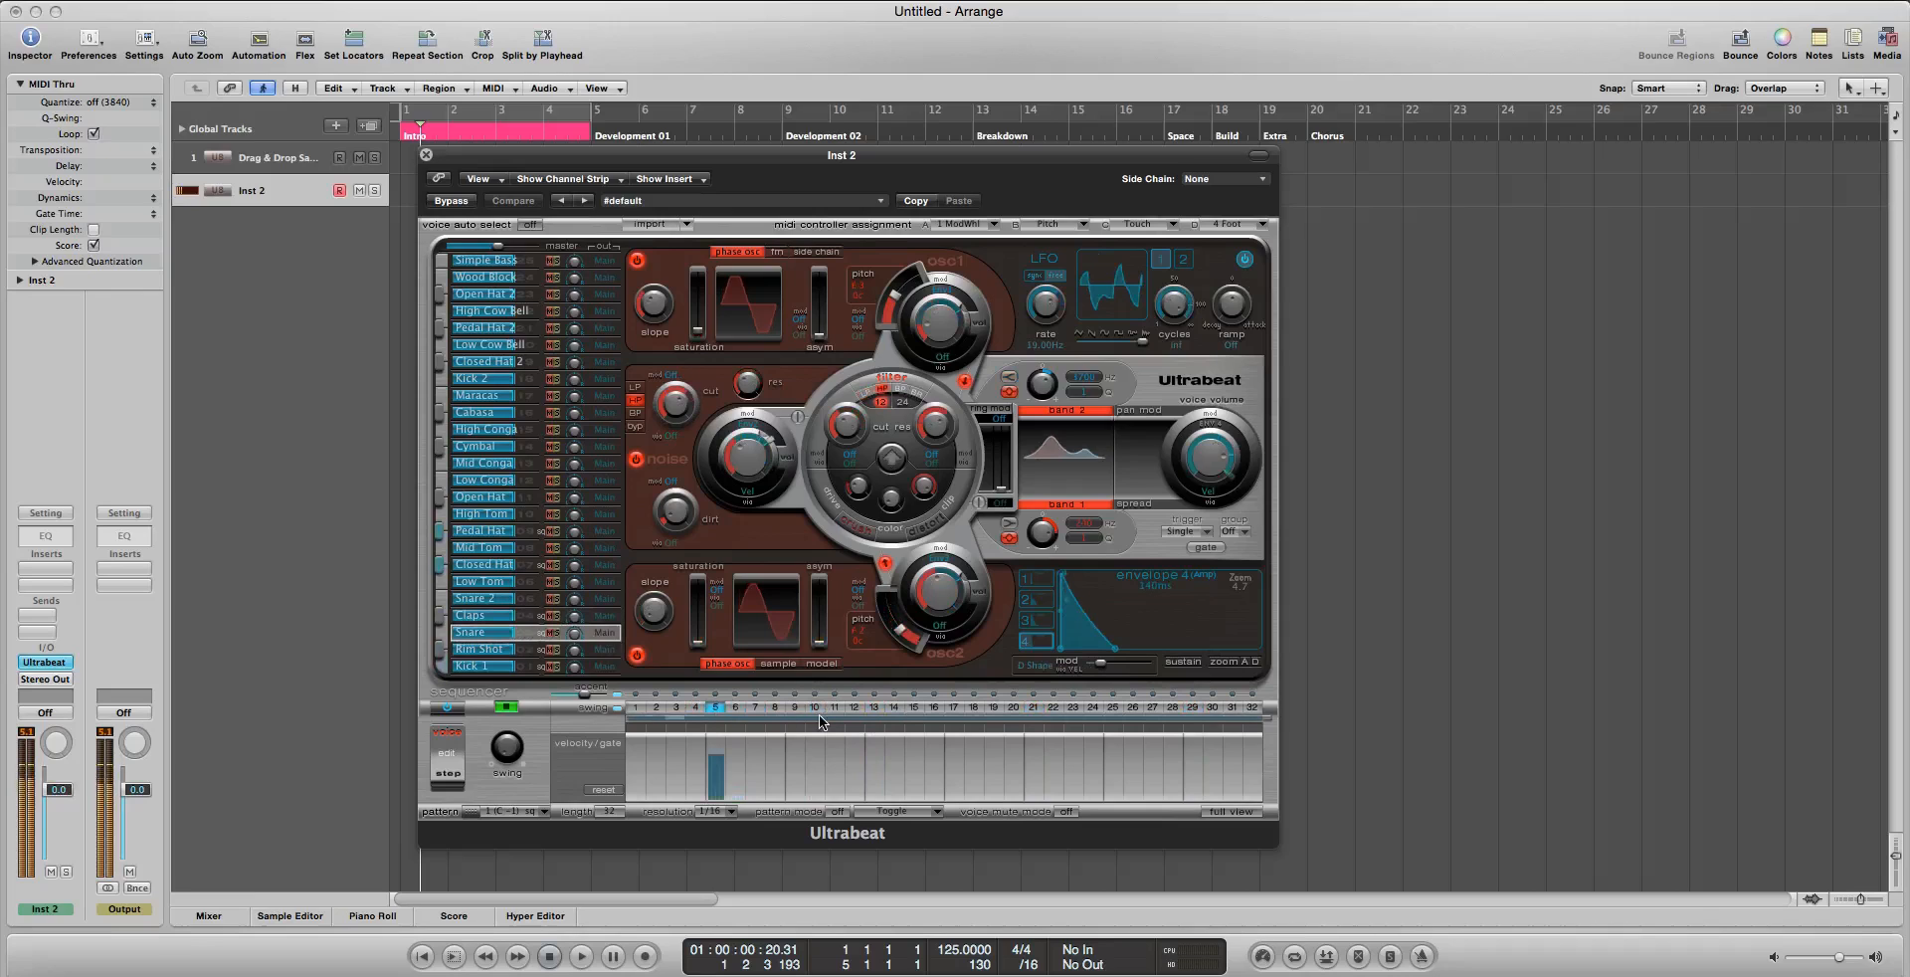
click(795, 707)
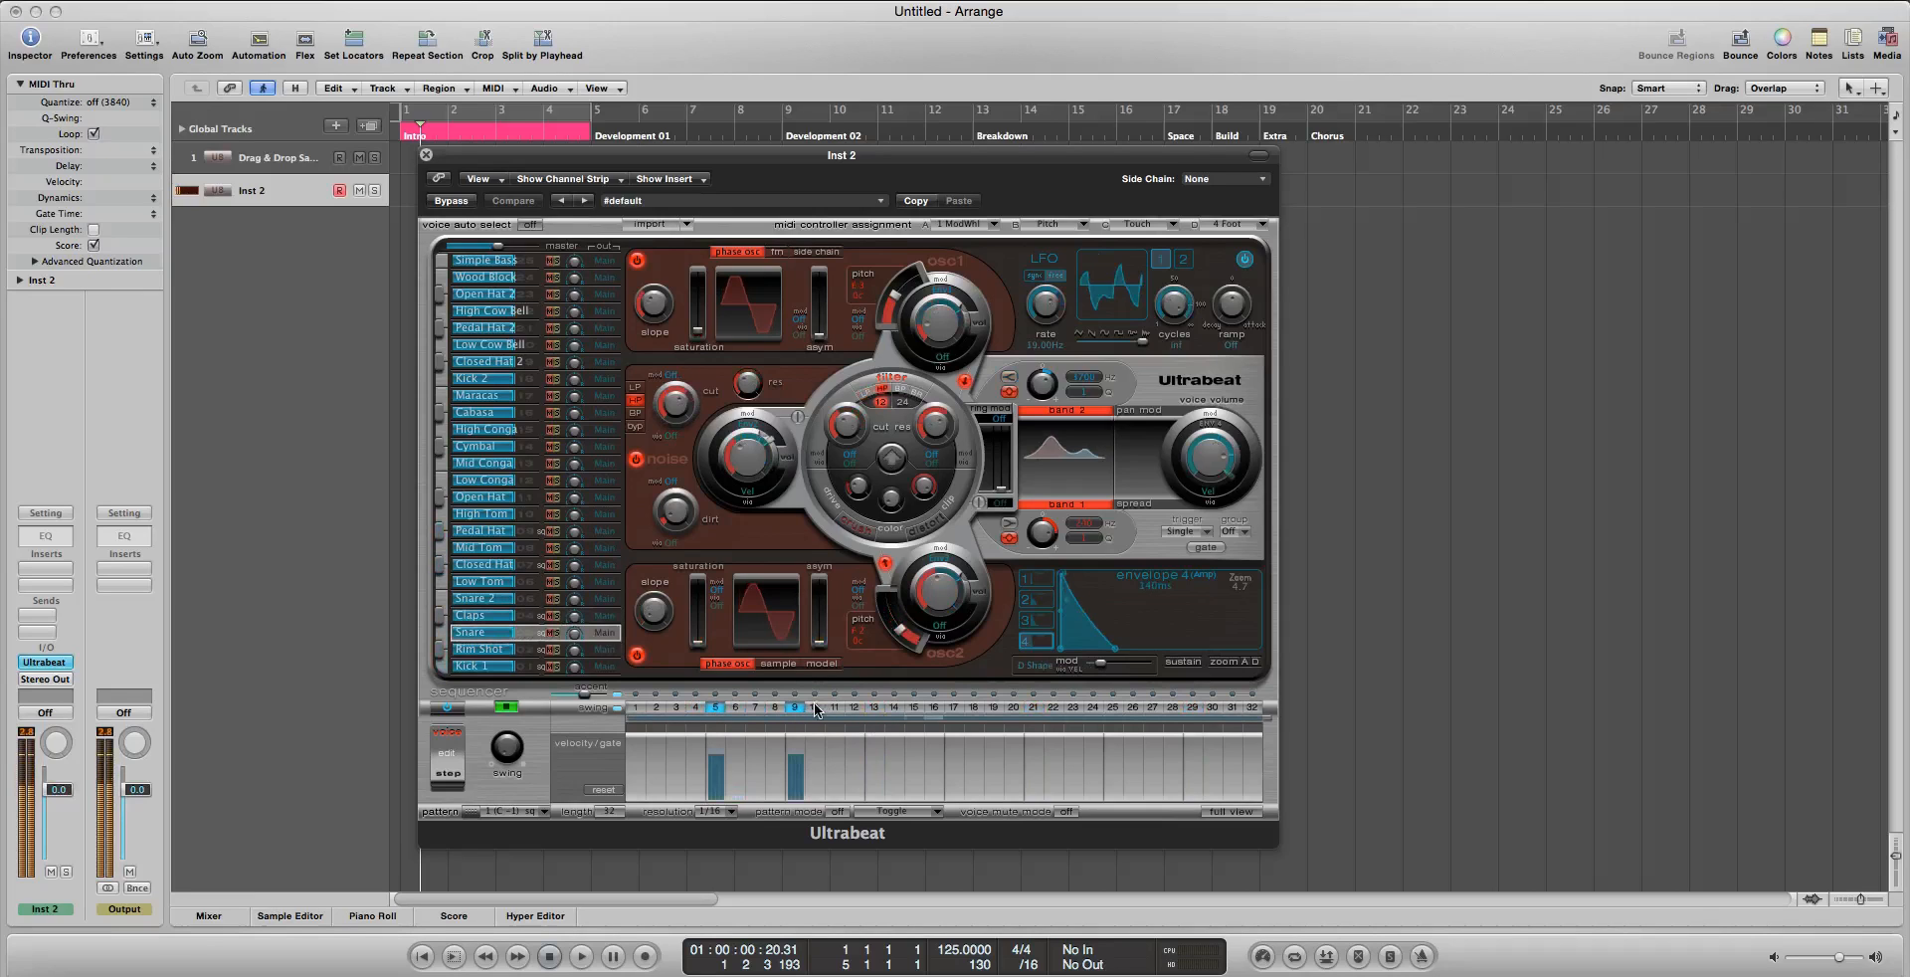
Program the Snare 2 voice with hits on steps 5, 13, 19 and 21
click(512, 617)
click(498, 598)
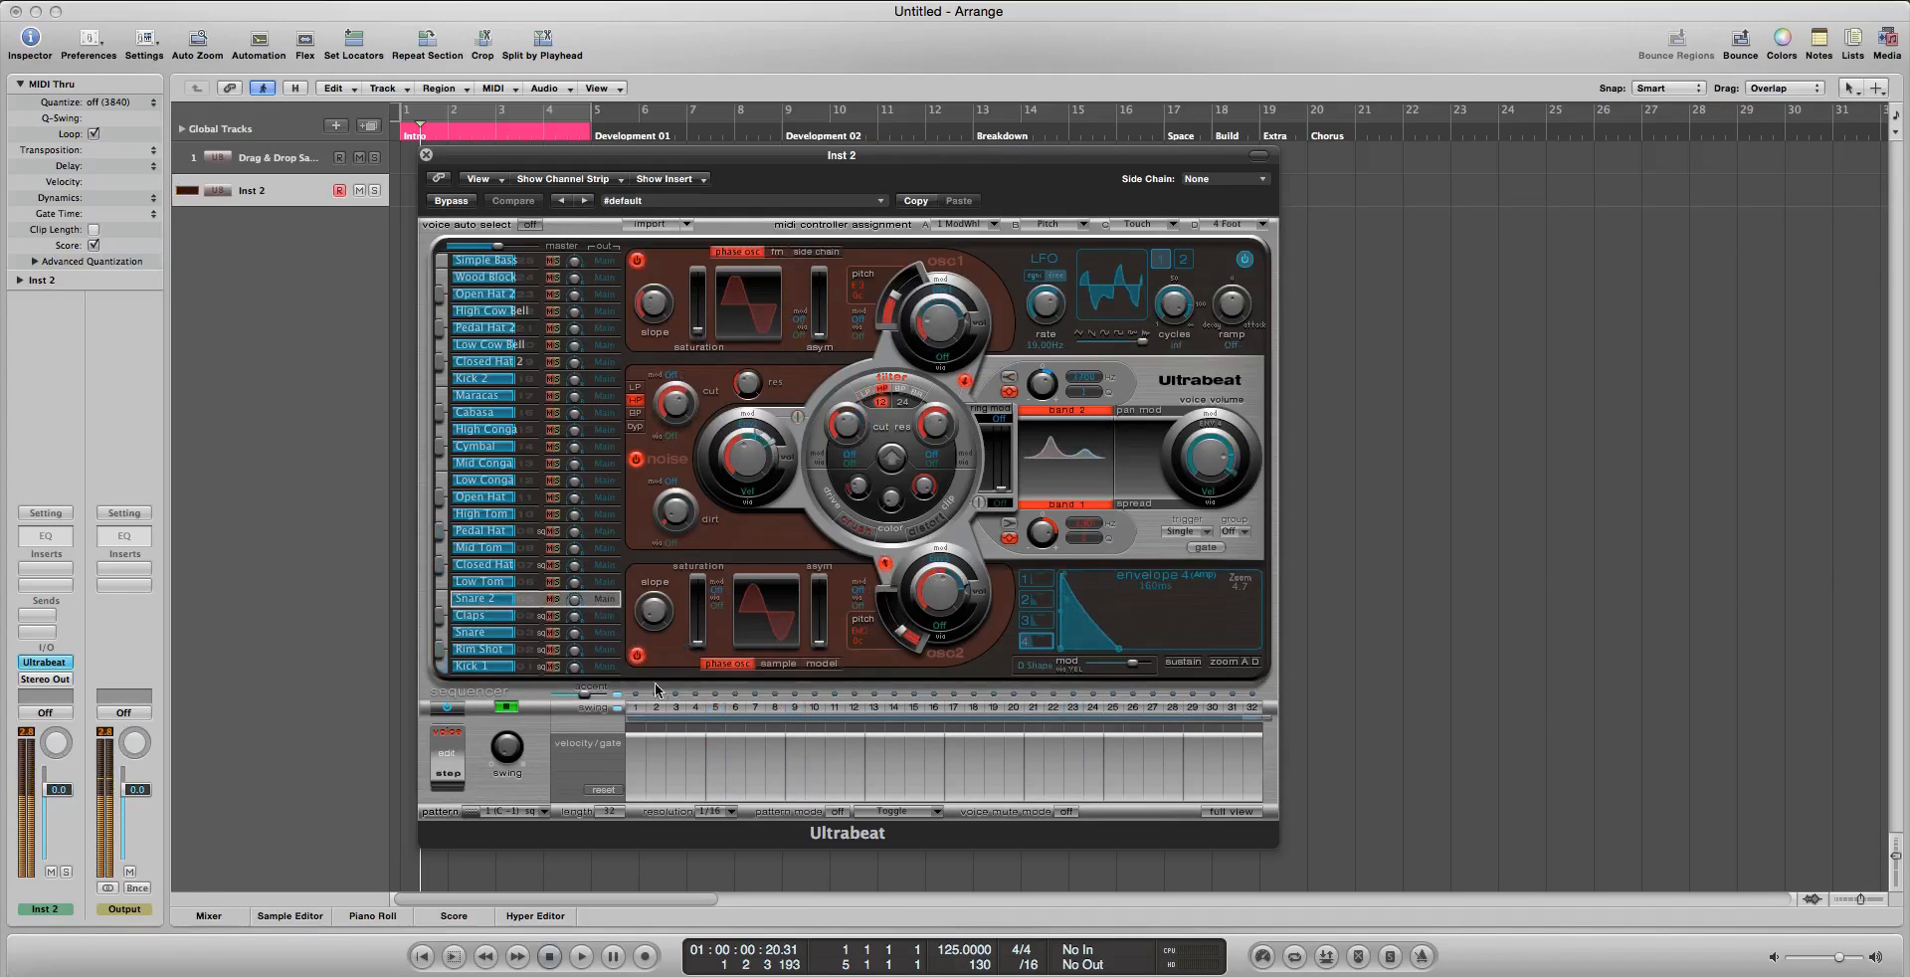
click(716, 708)
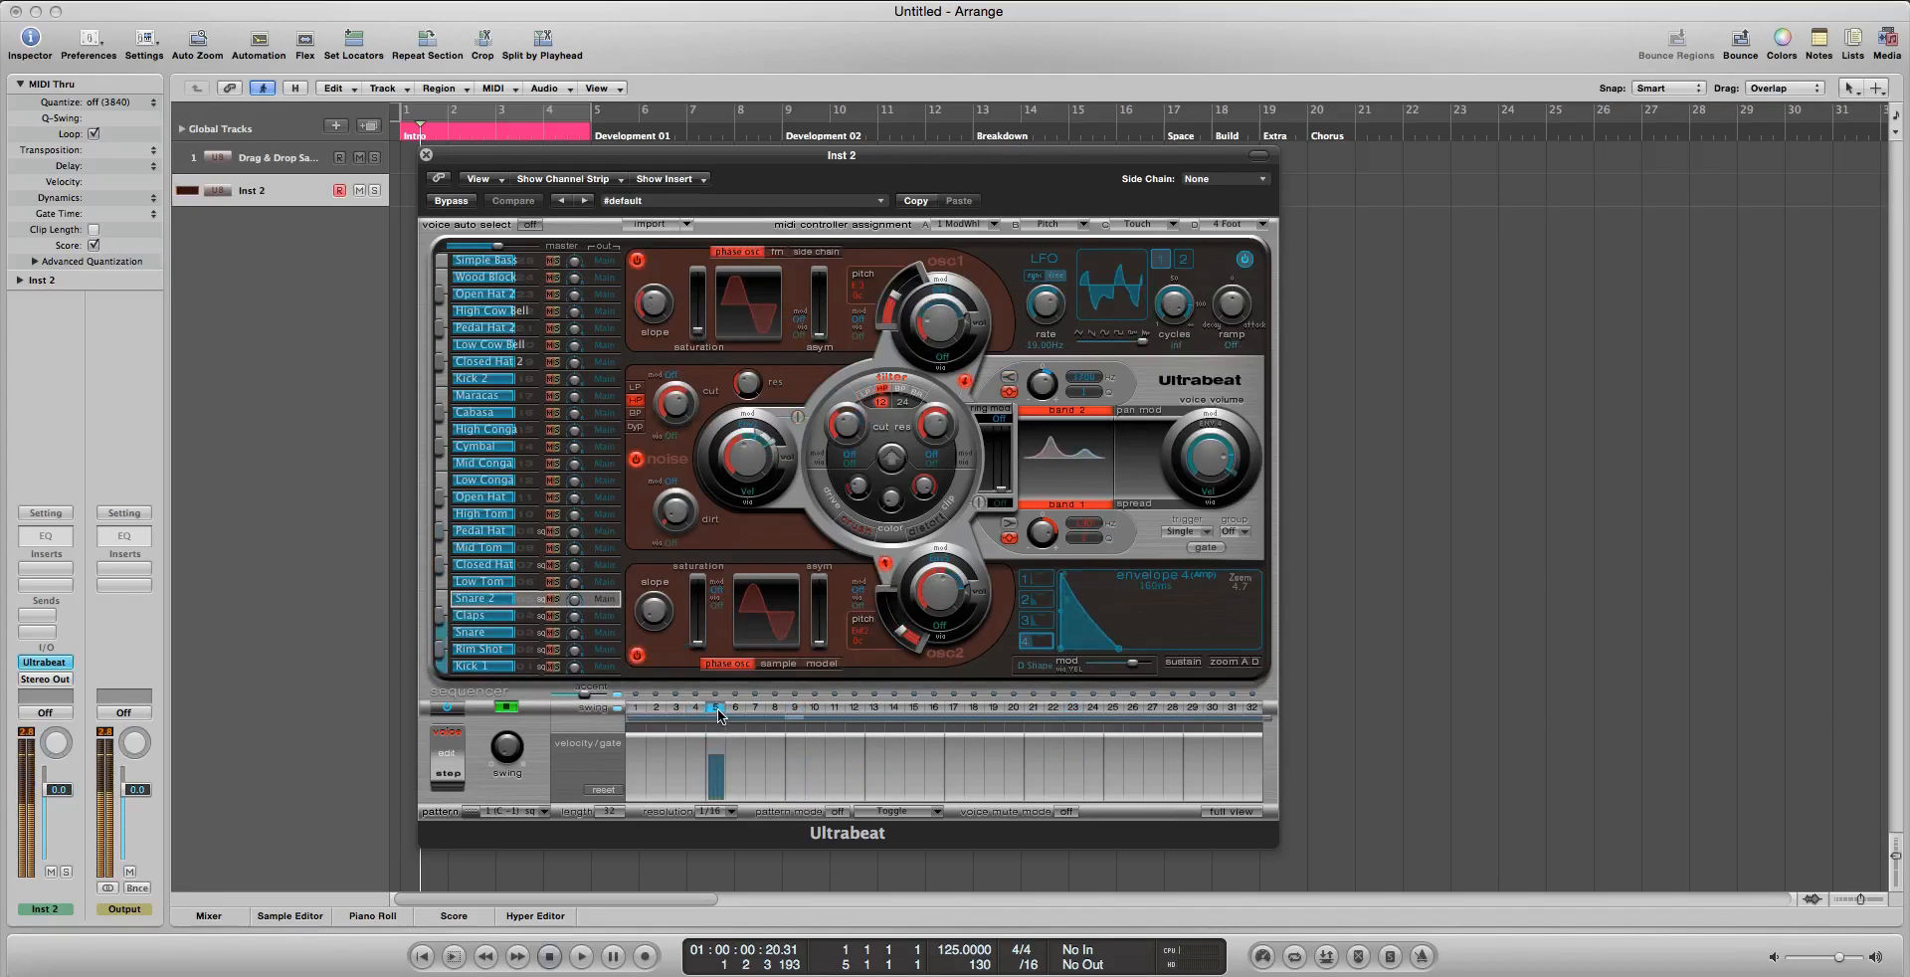
click(874, 708)
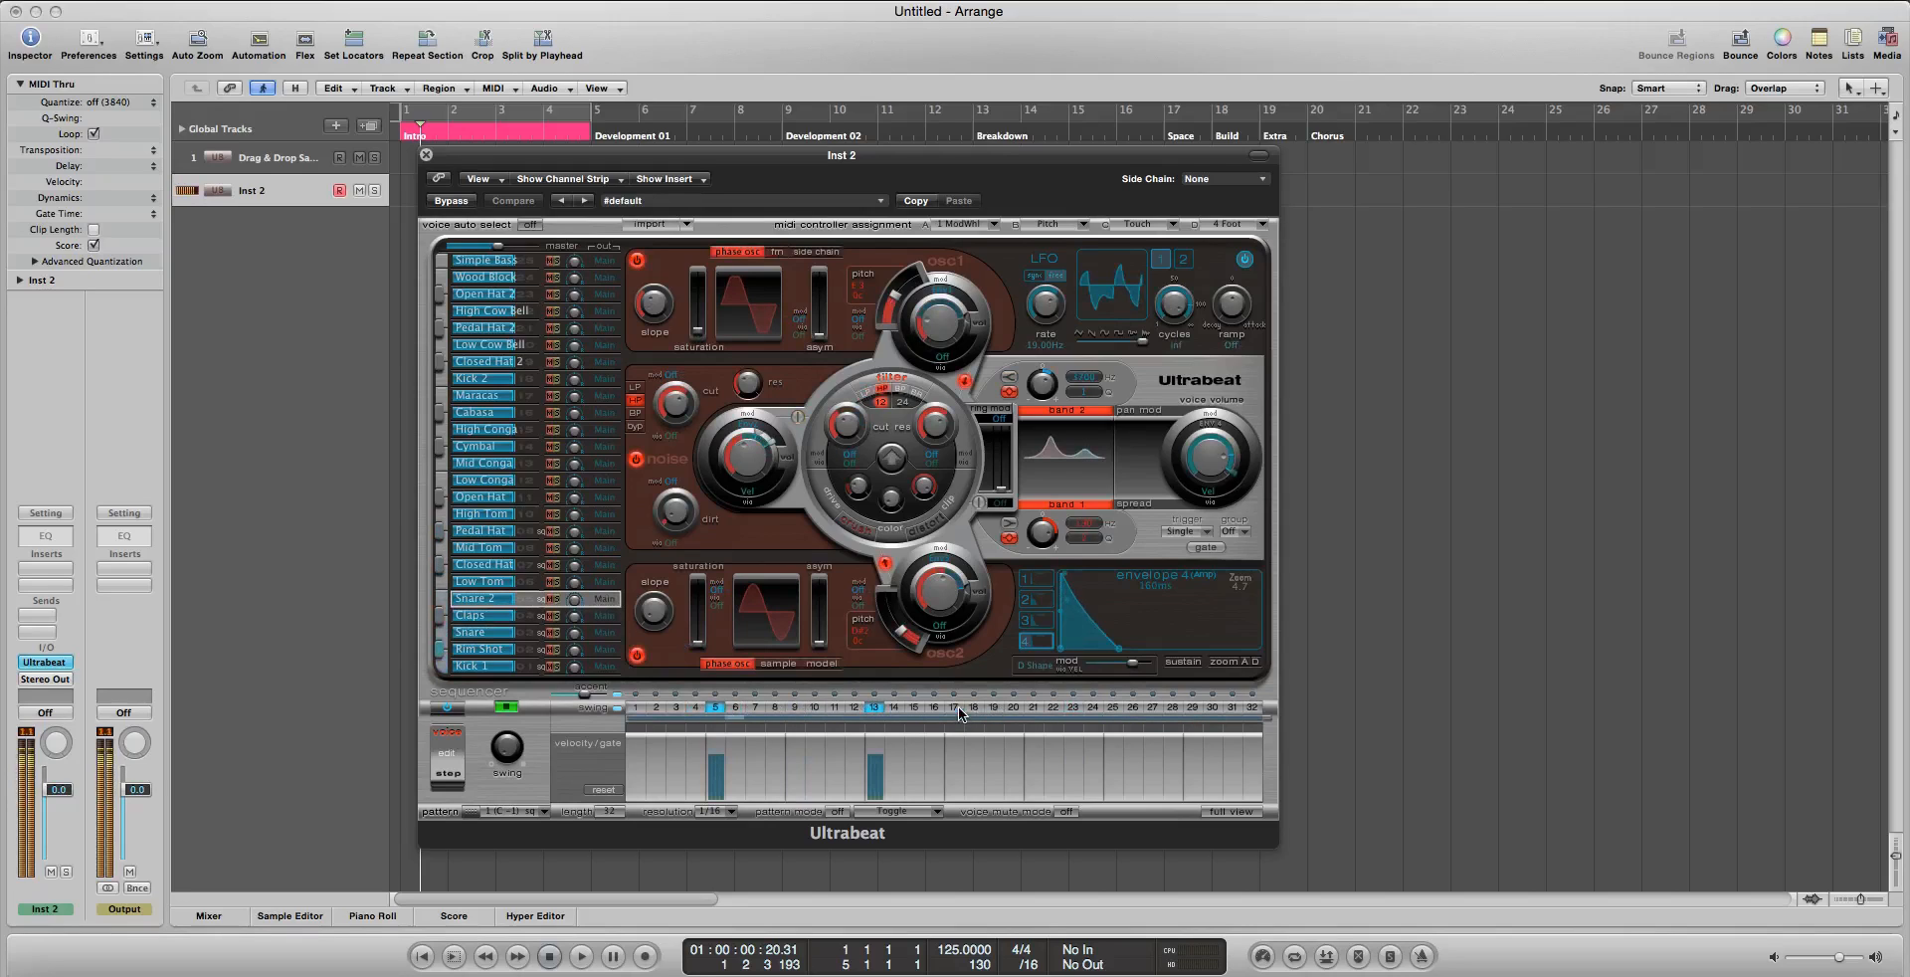
click(956, 707)
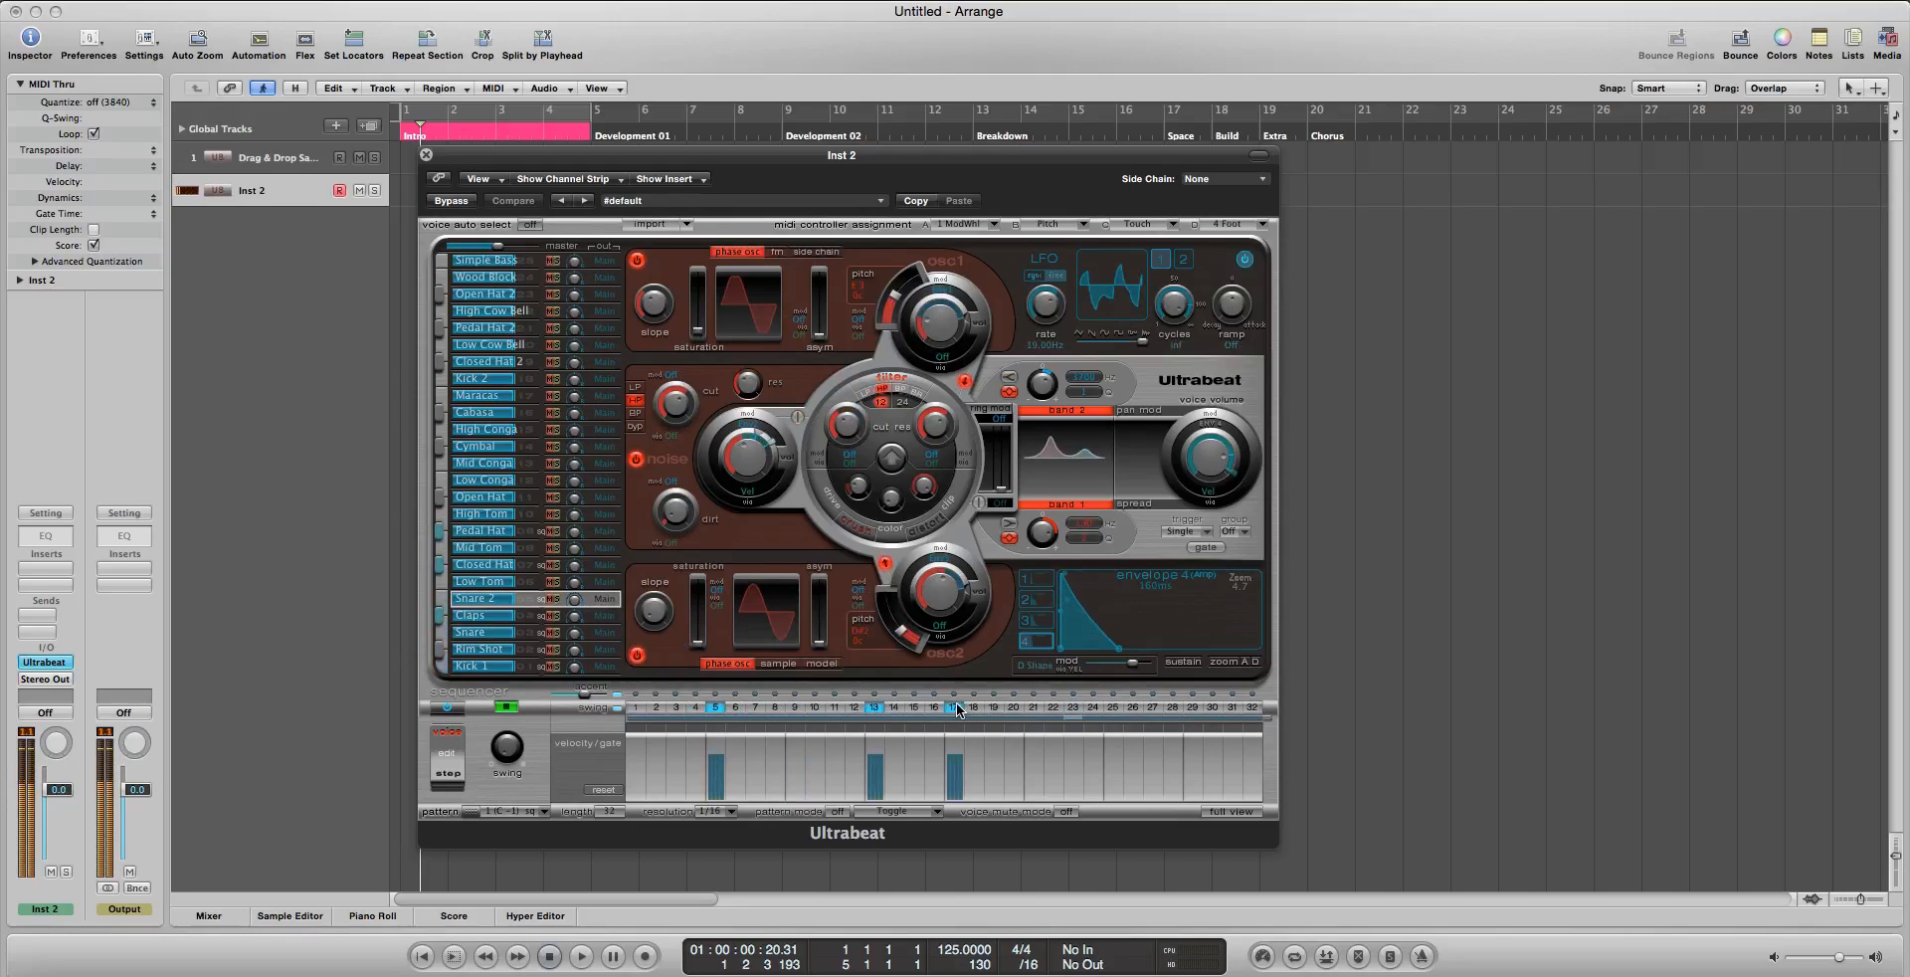
click(994, 708)
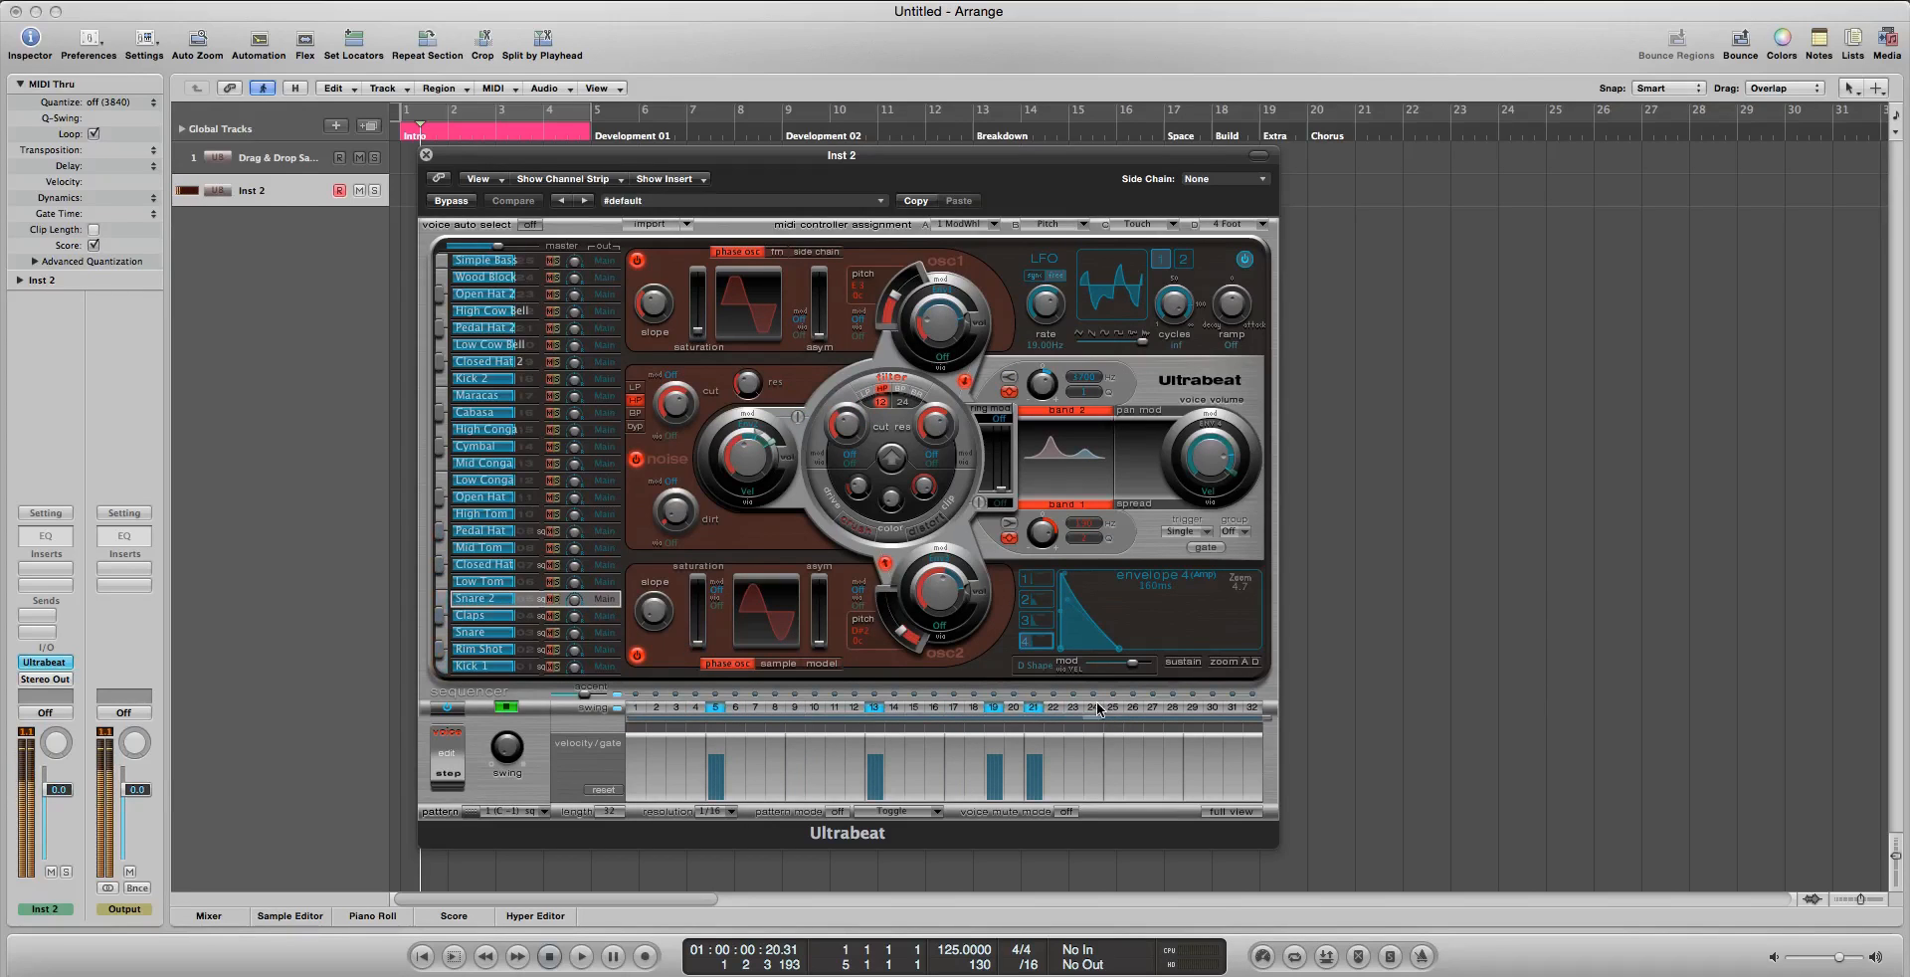
Show the sequencer in full view and add Mid Conga hits on steps 8, 13 and 15 and Low Conga hits on 9, 14 and 17
click(485, 564)
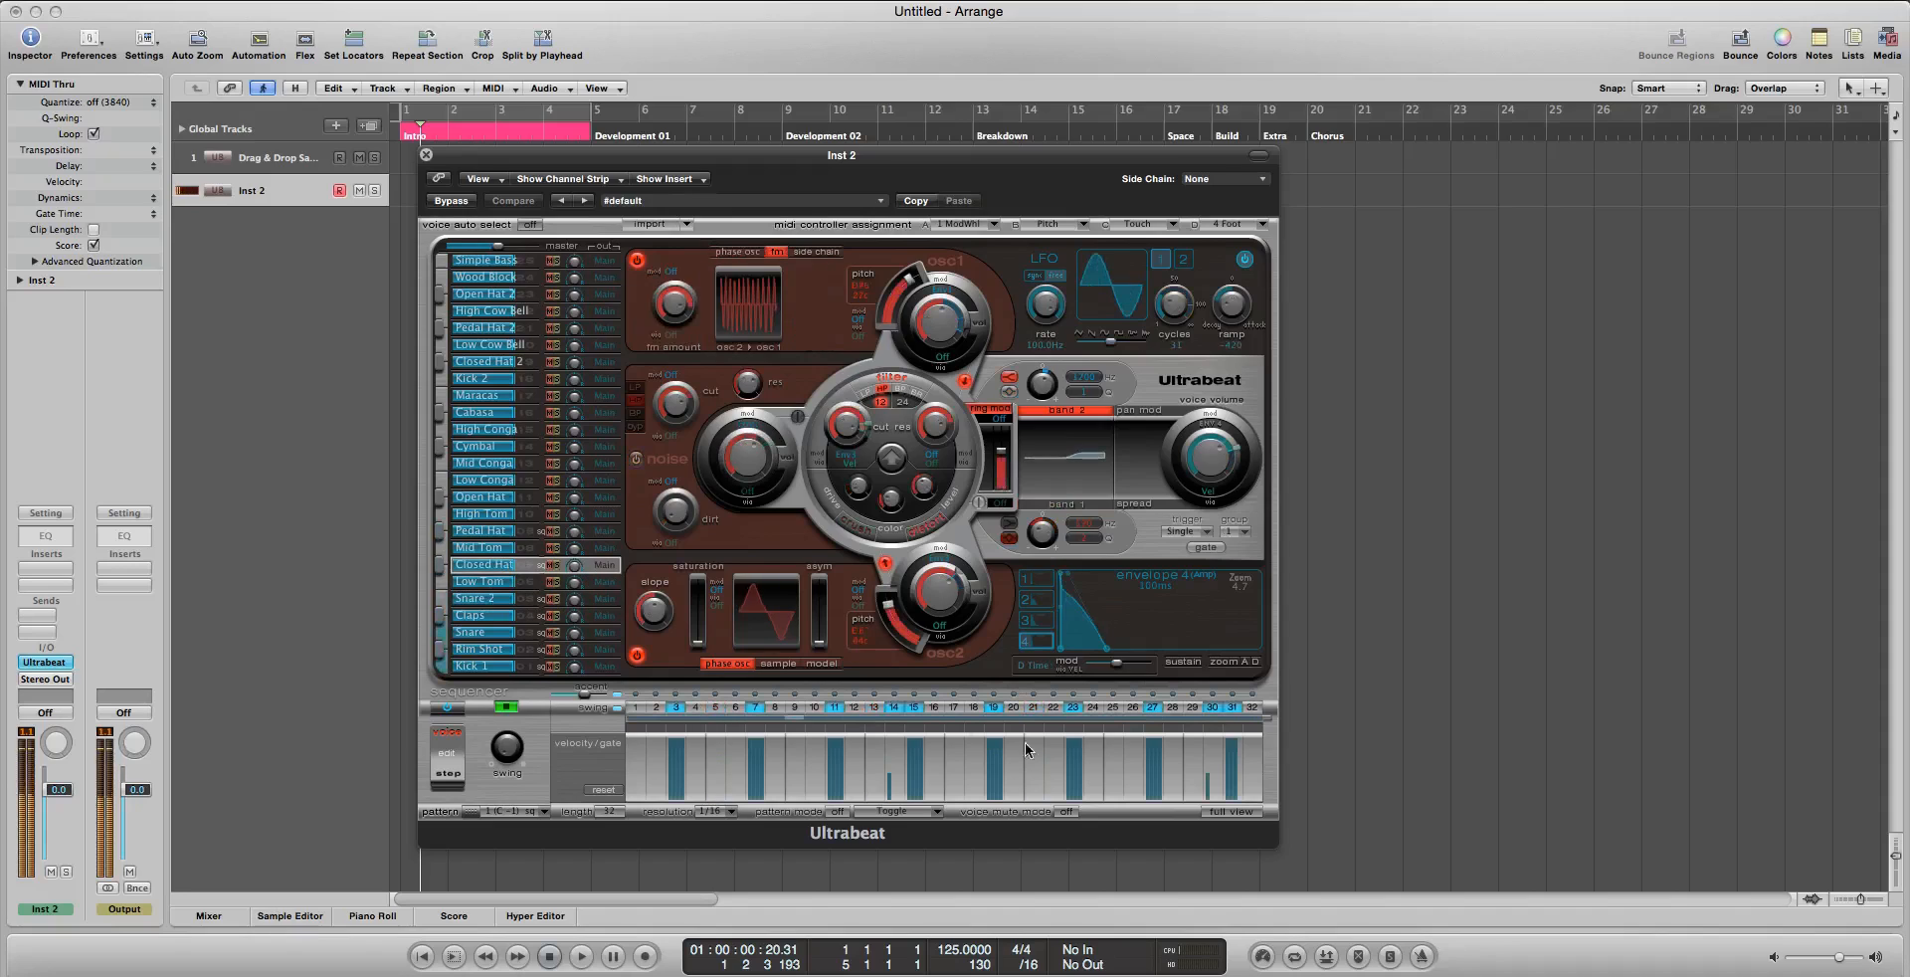
click(1230, 810)
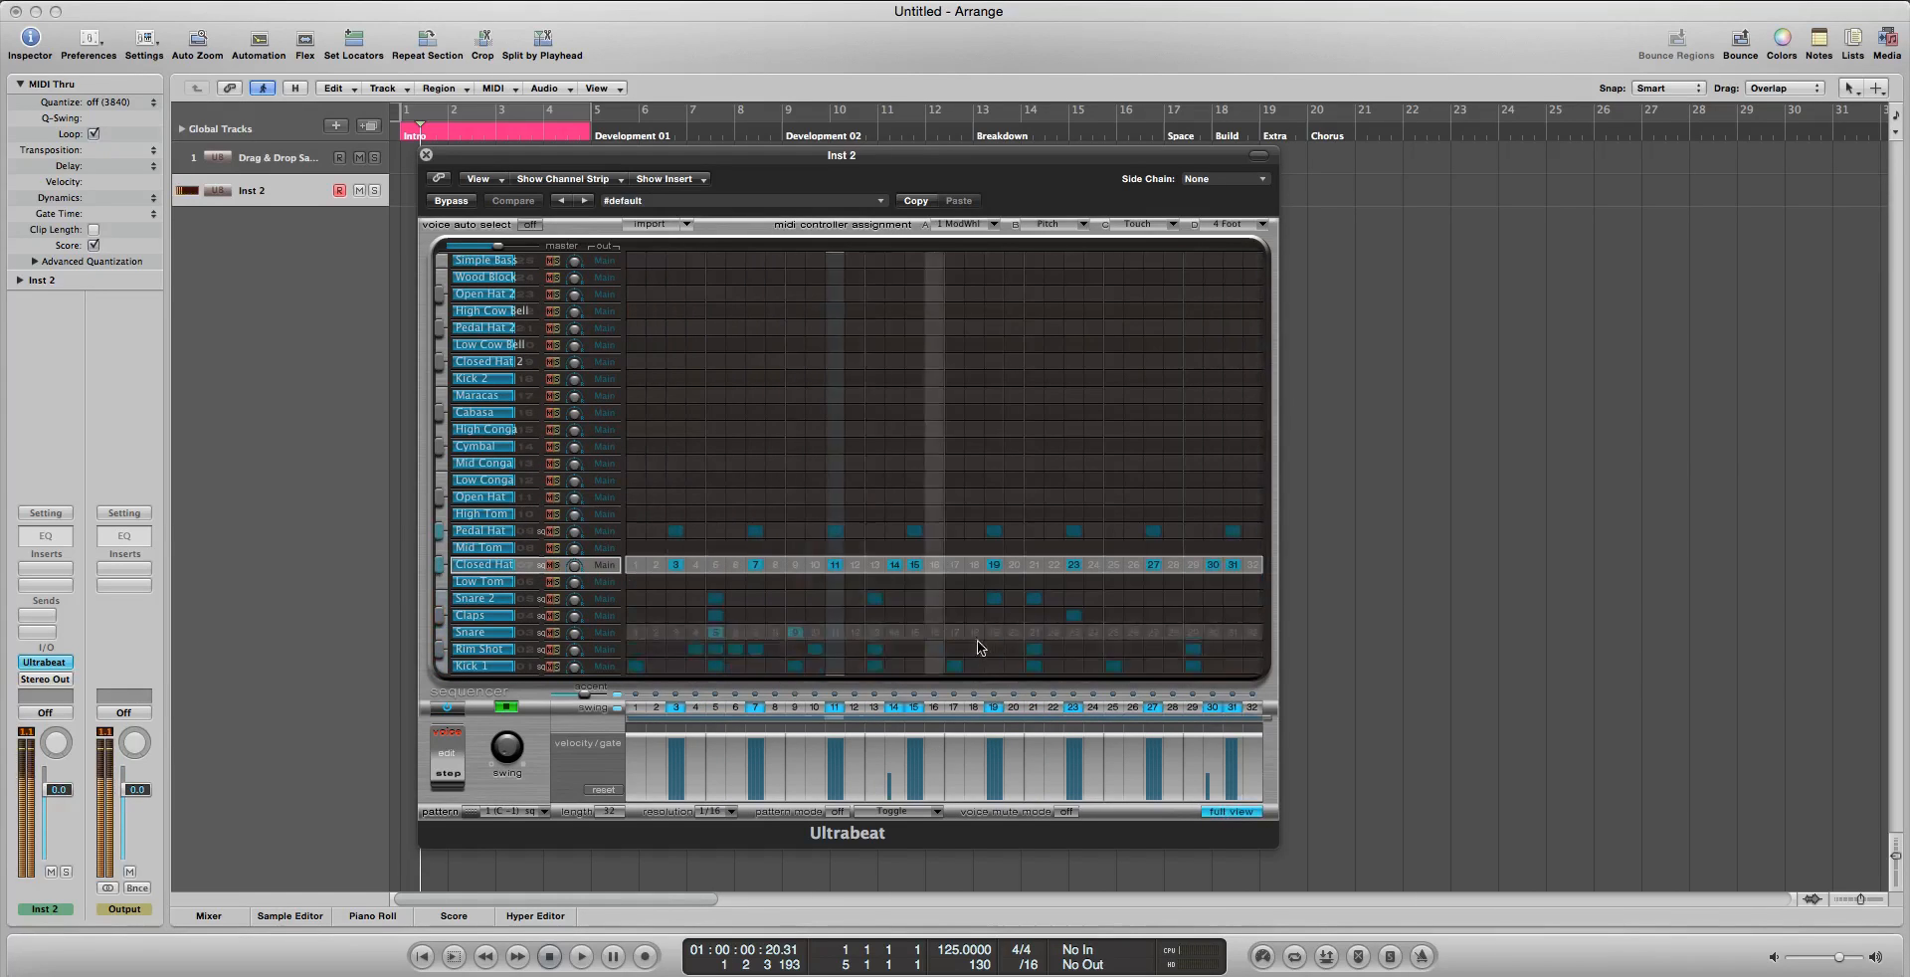
click(780, 463)
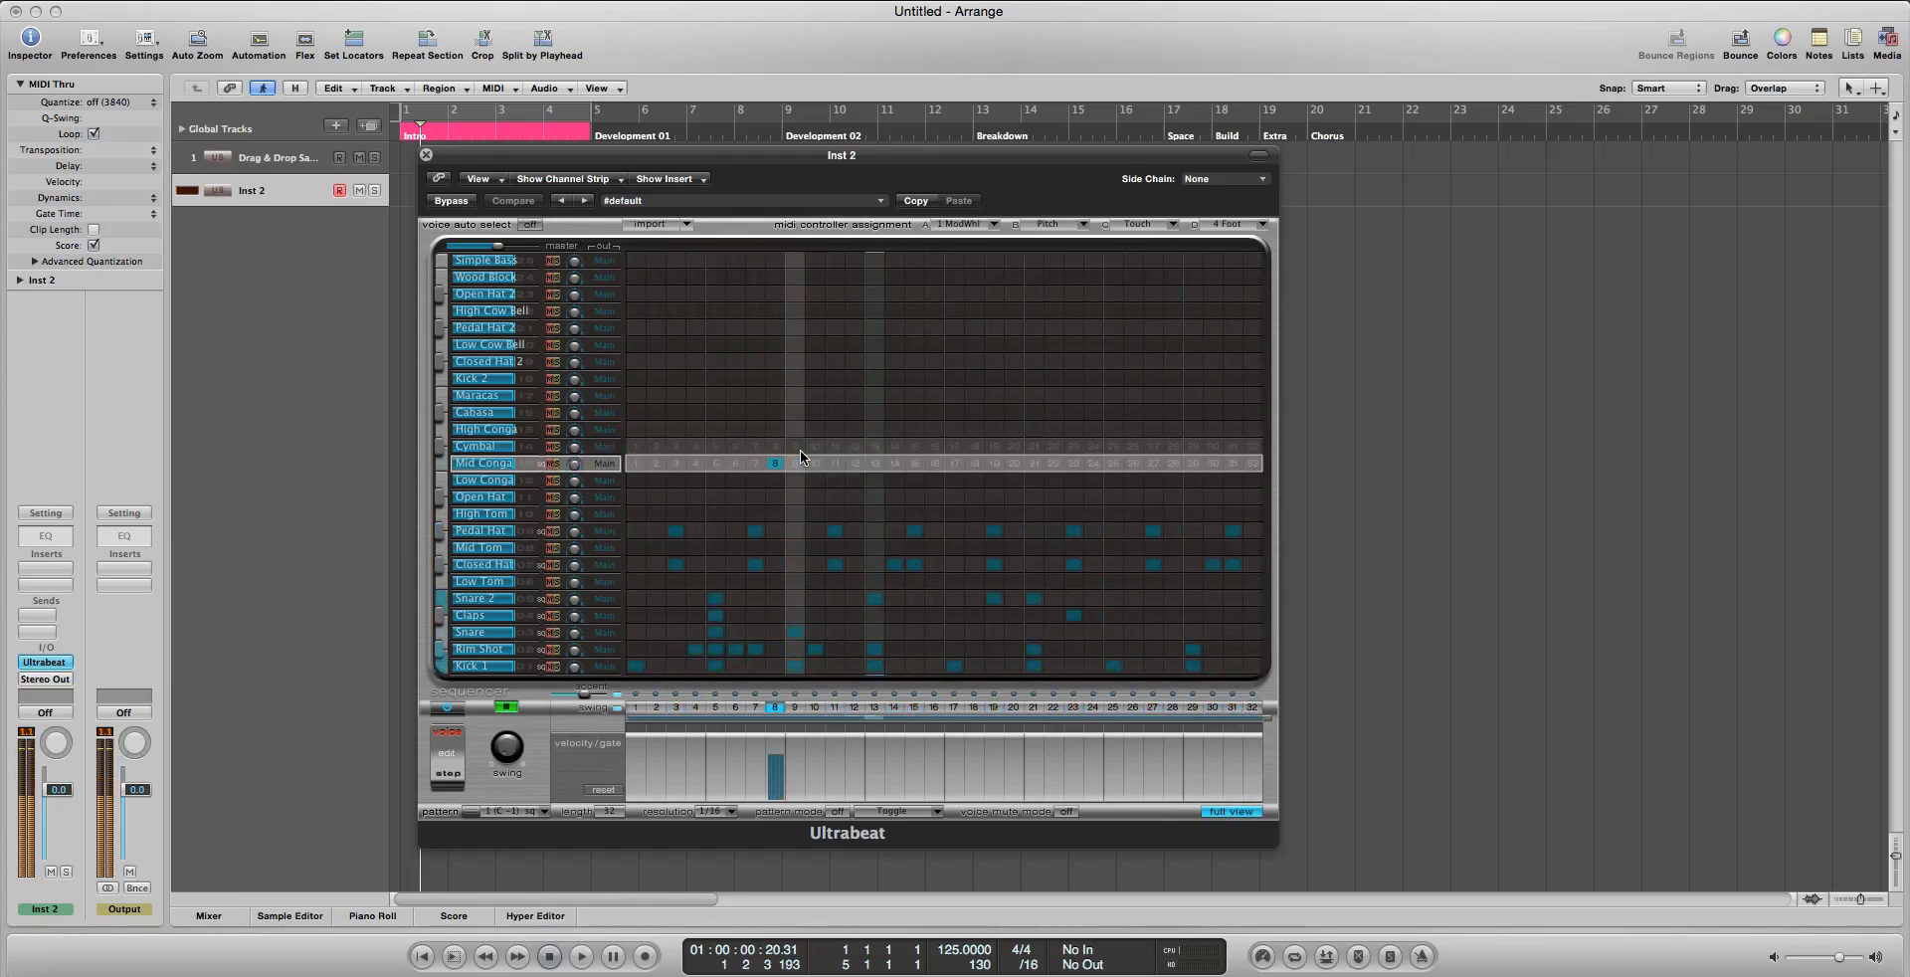
click(795, 479)
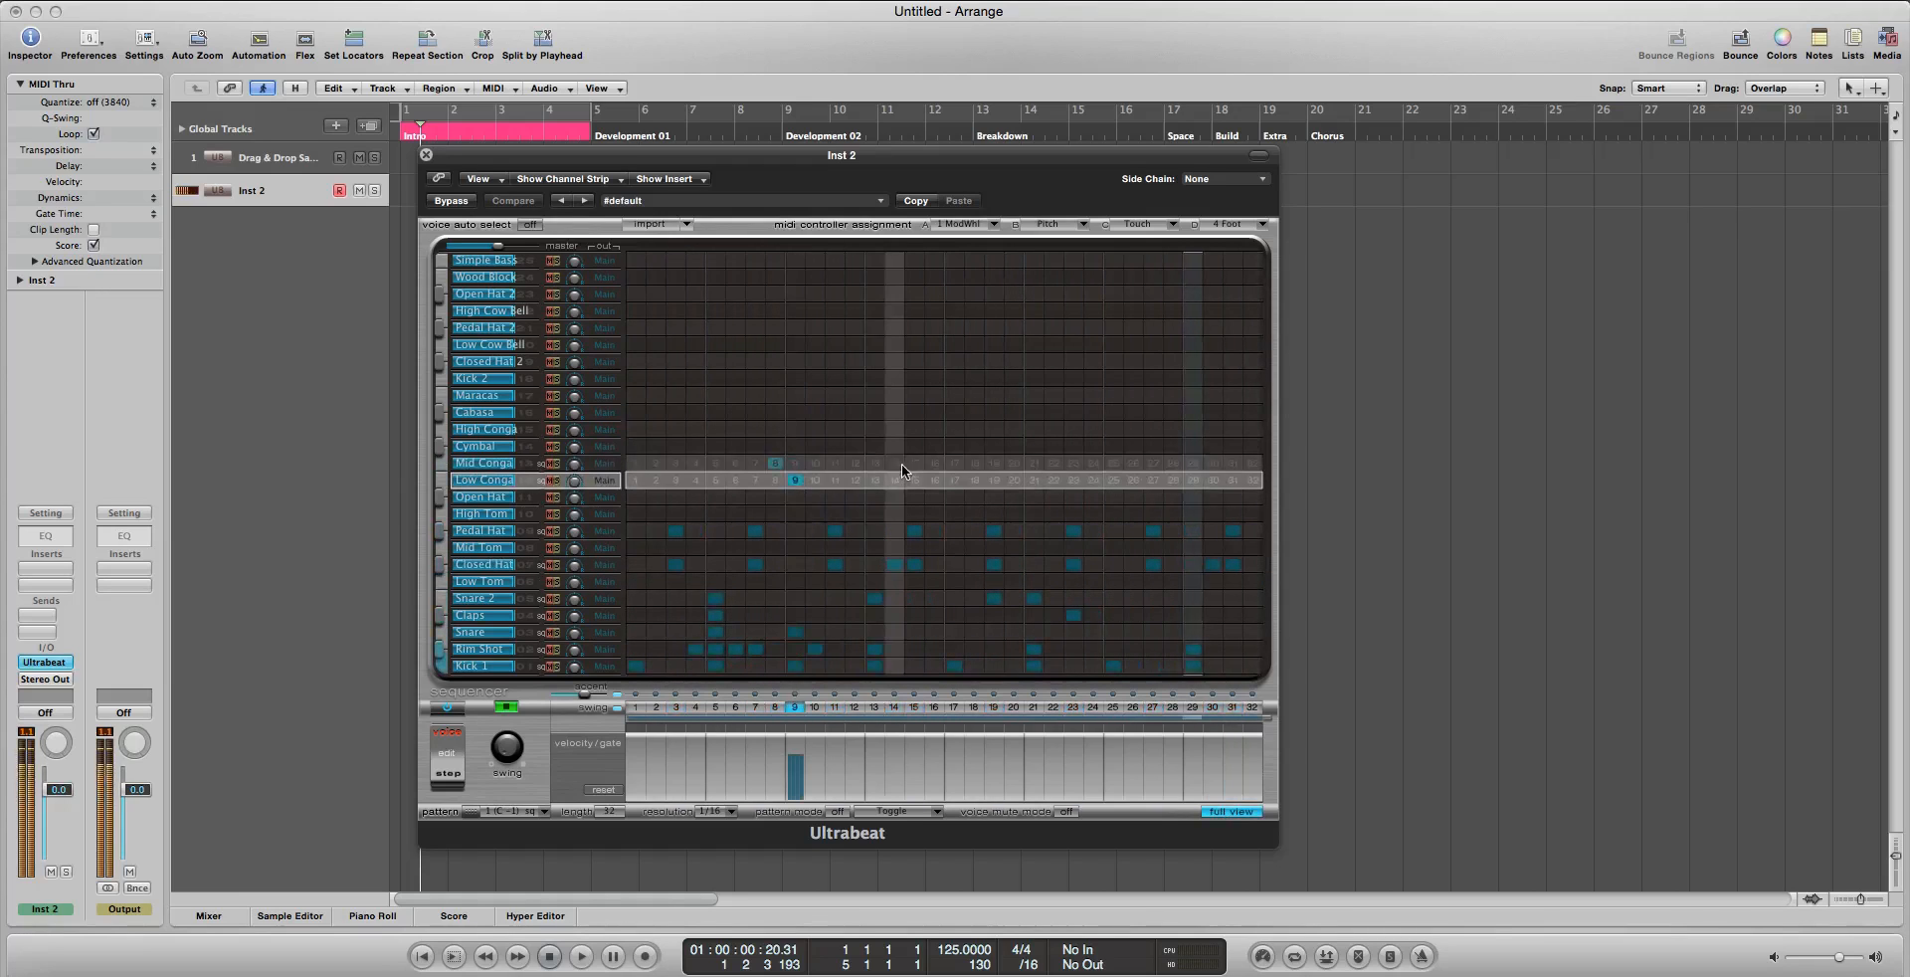
click(875, 463)
click(895, 479)
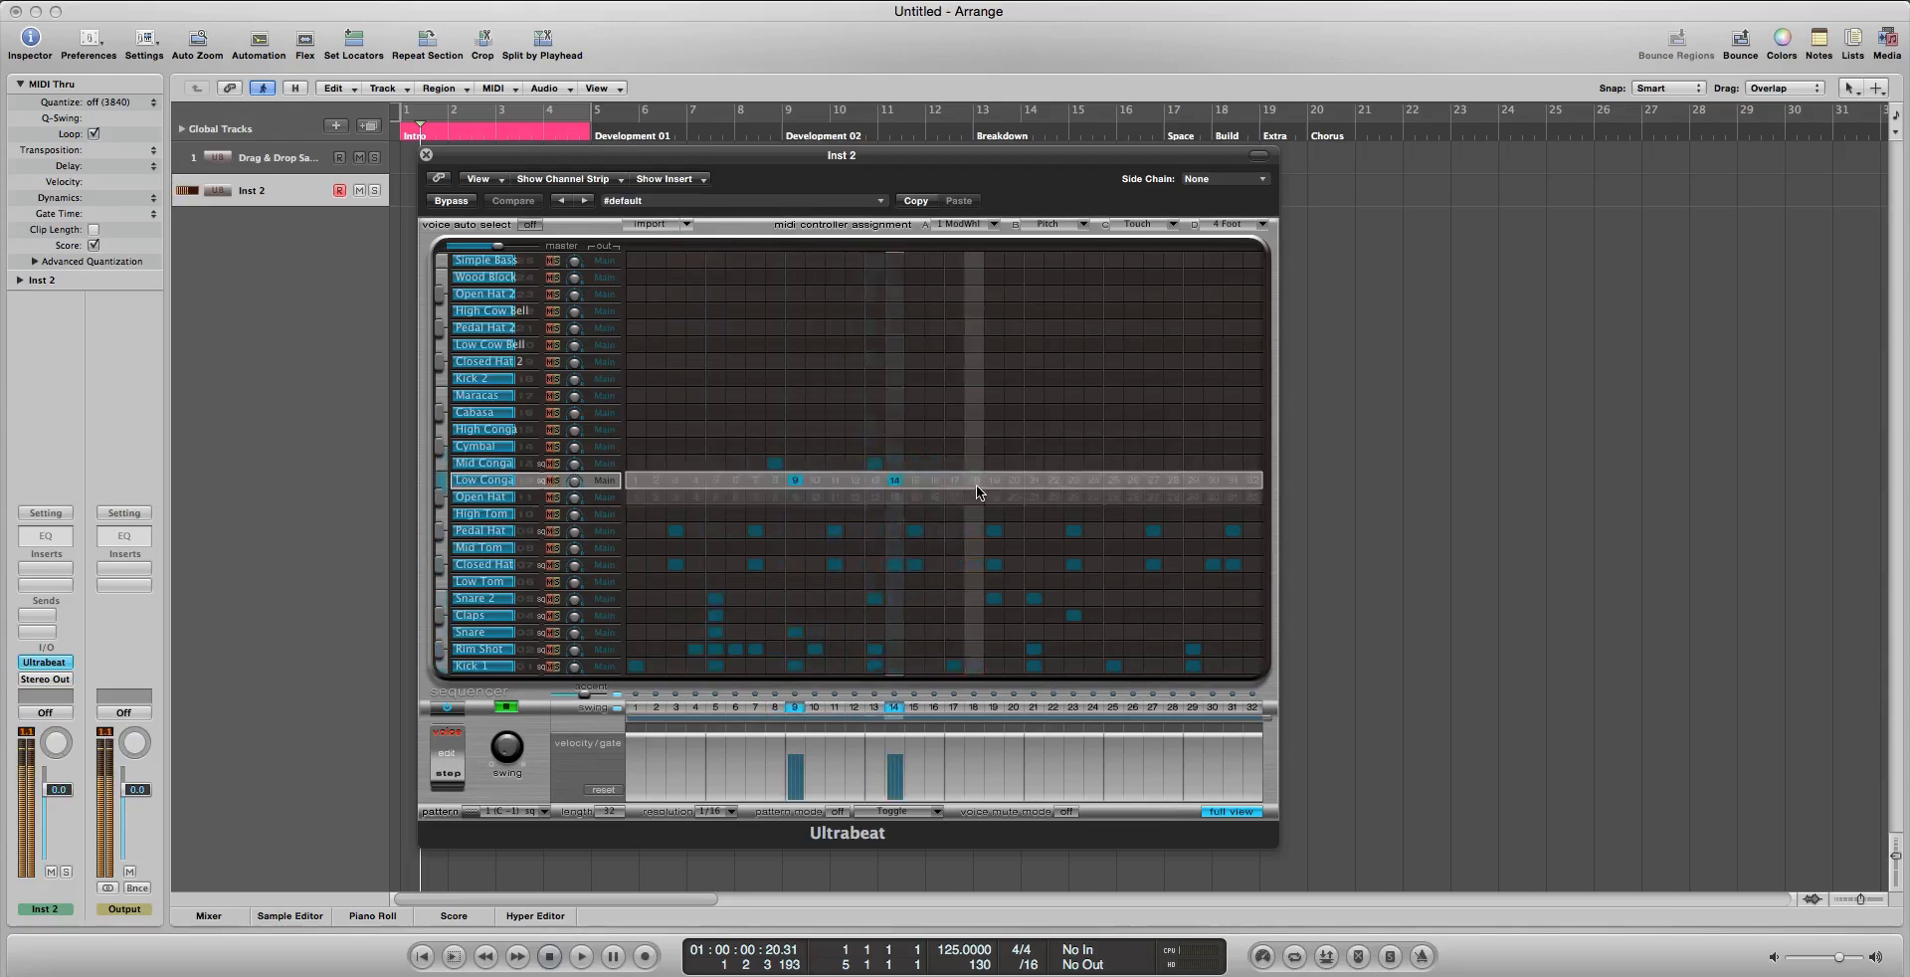
click(915, 463)
click(954, 479)
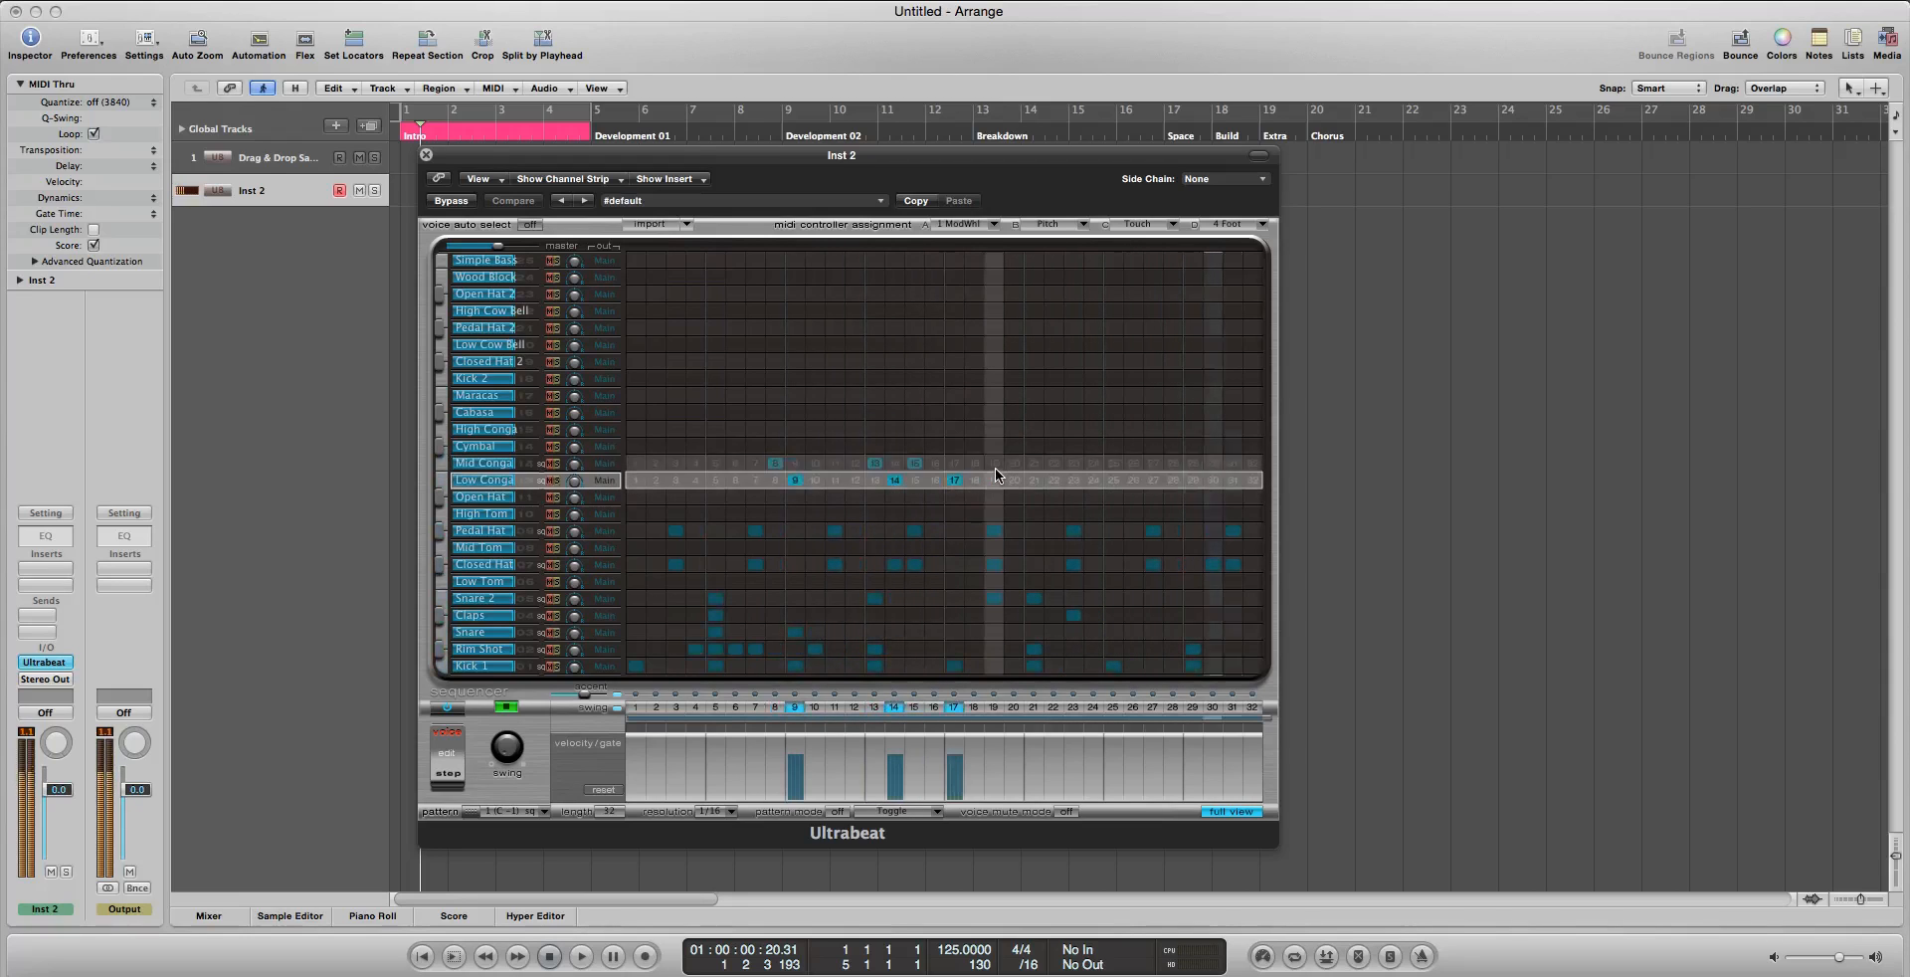
Add further Mid Conga hits on steps 17, 19, 21, 22 and 25, giving step 17 a lower velocity
click(994, 463)
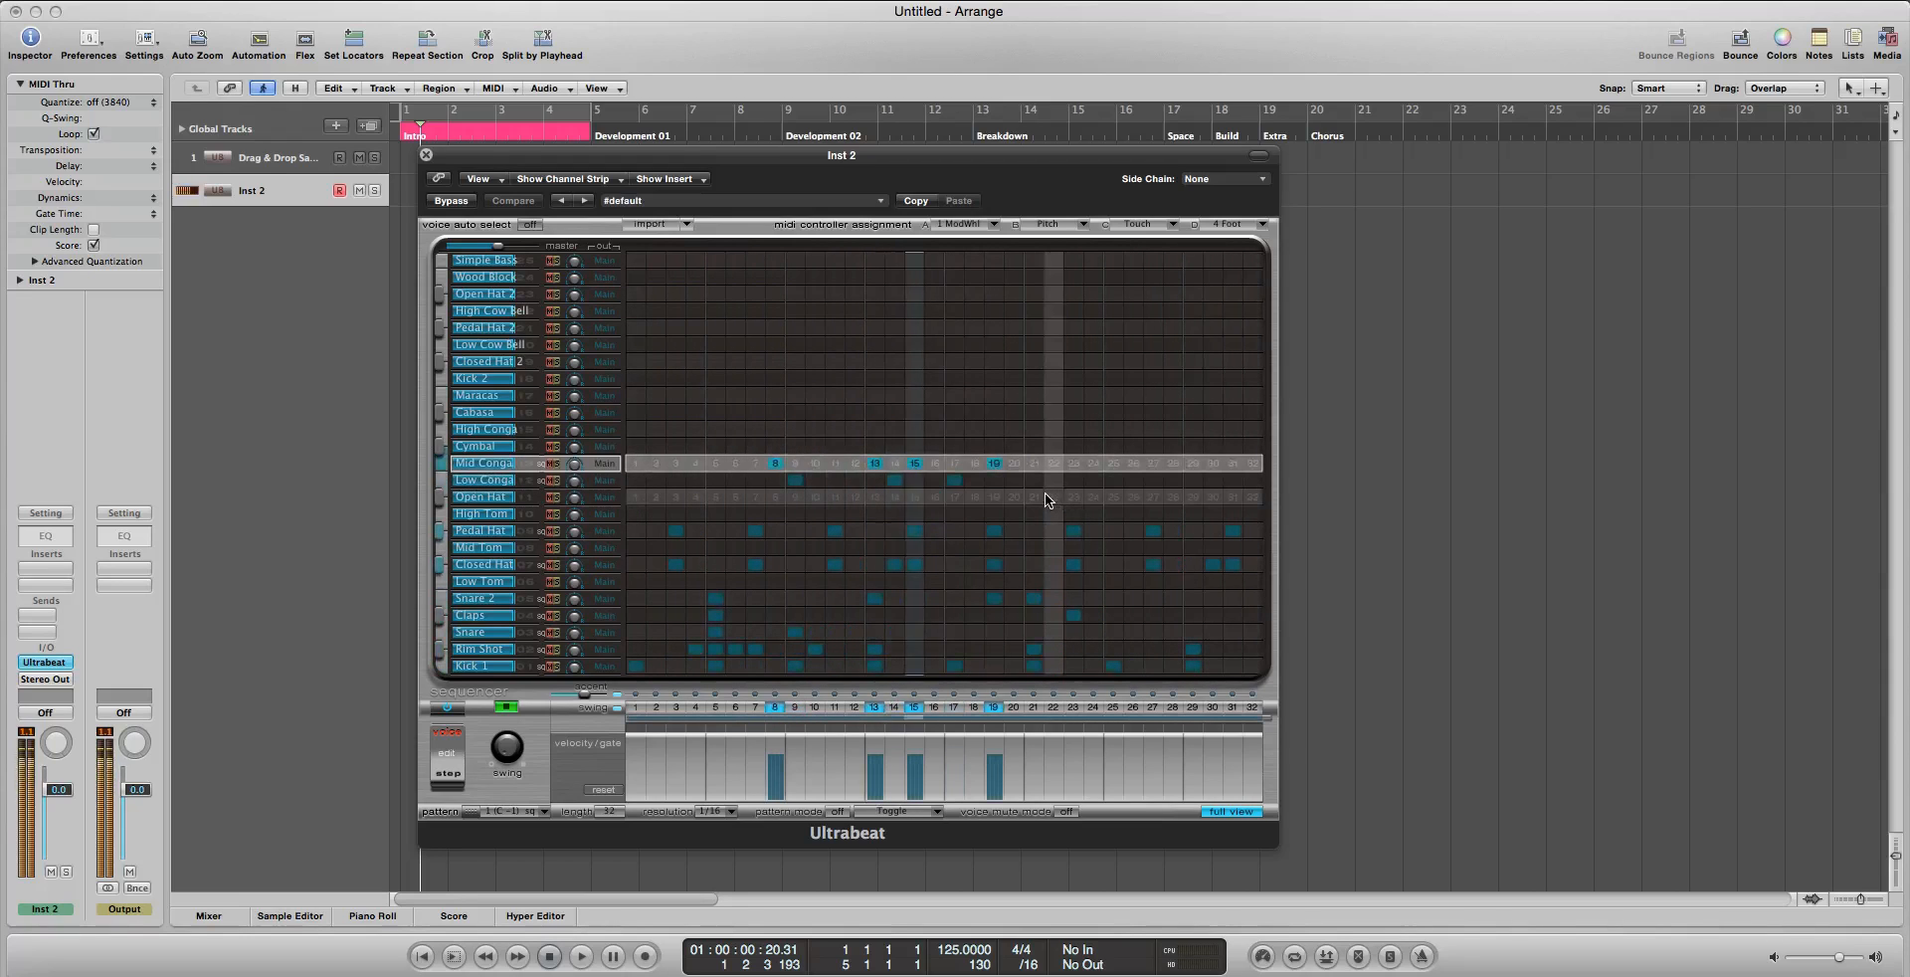
click(1034, 464)
click(1053, 463)
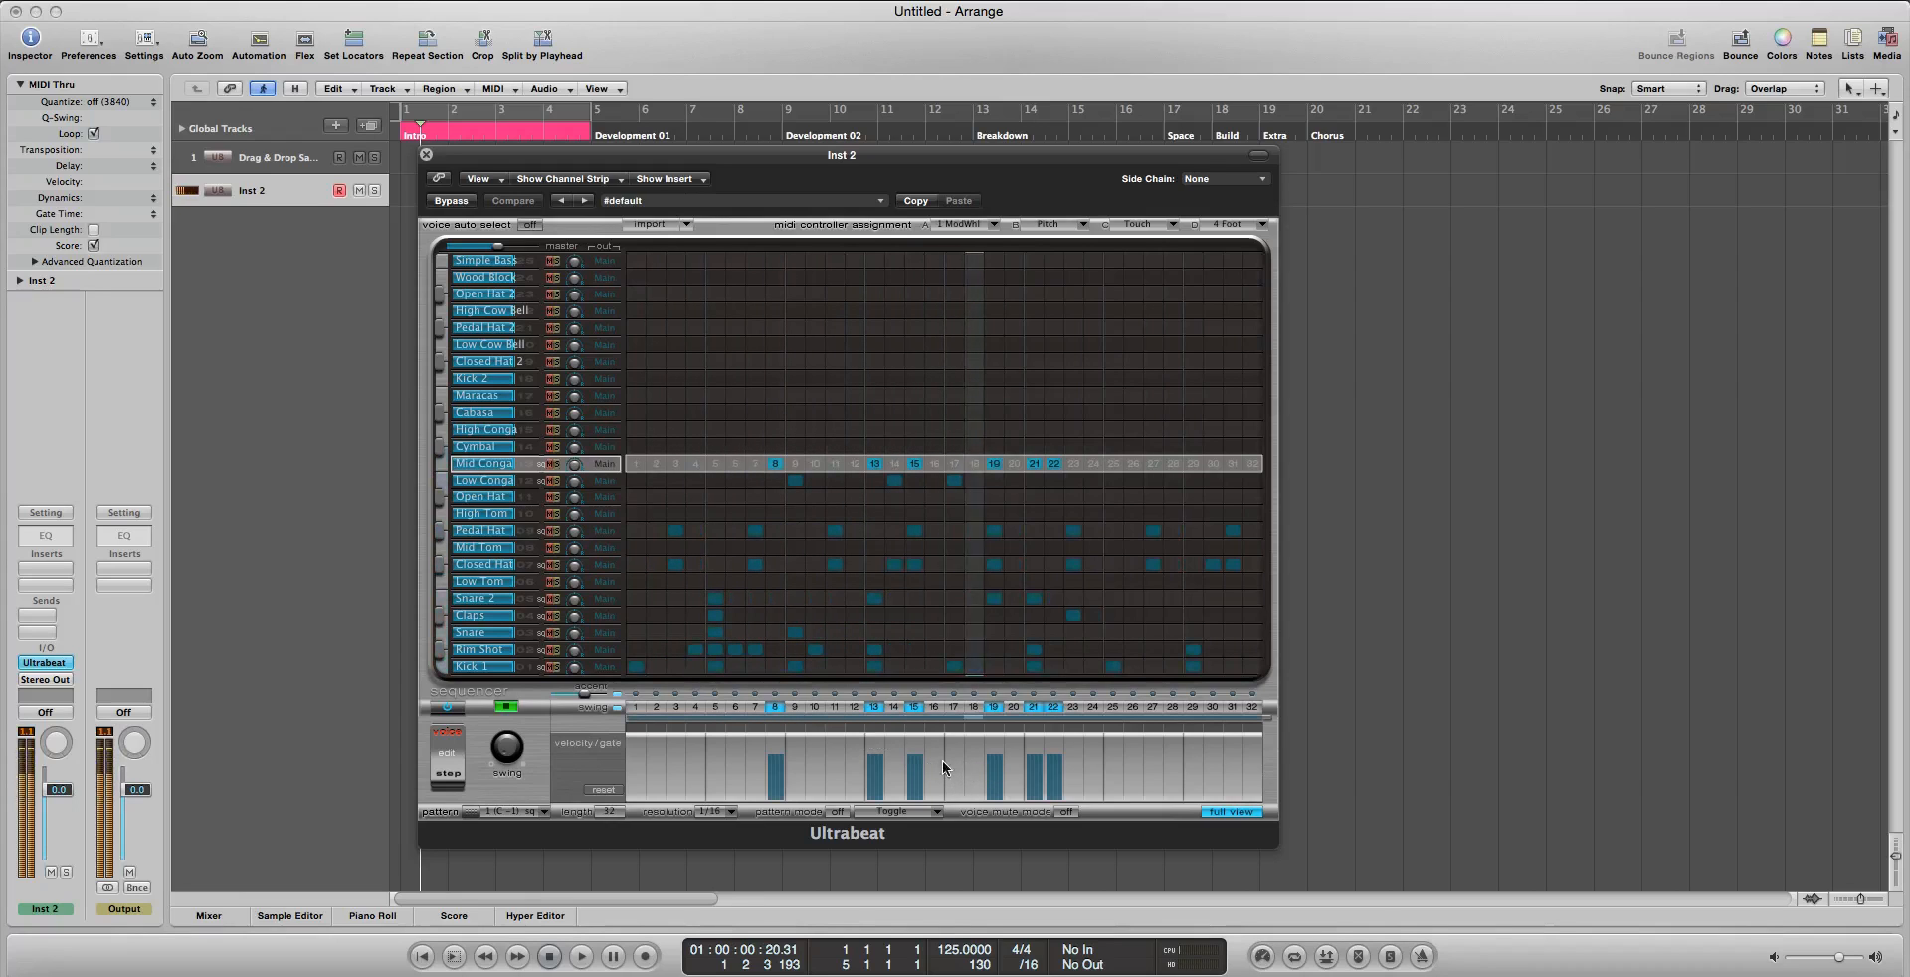
mouse_move(953, 768)
mouse_down()
mouse_move(953, 736)
mouse_move(963, 767)
mouse_up()
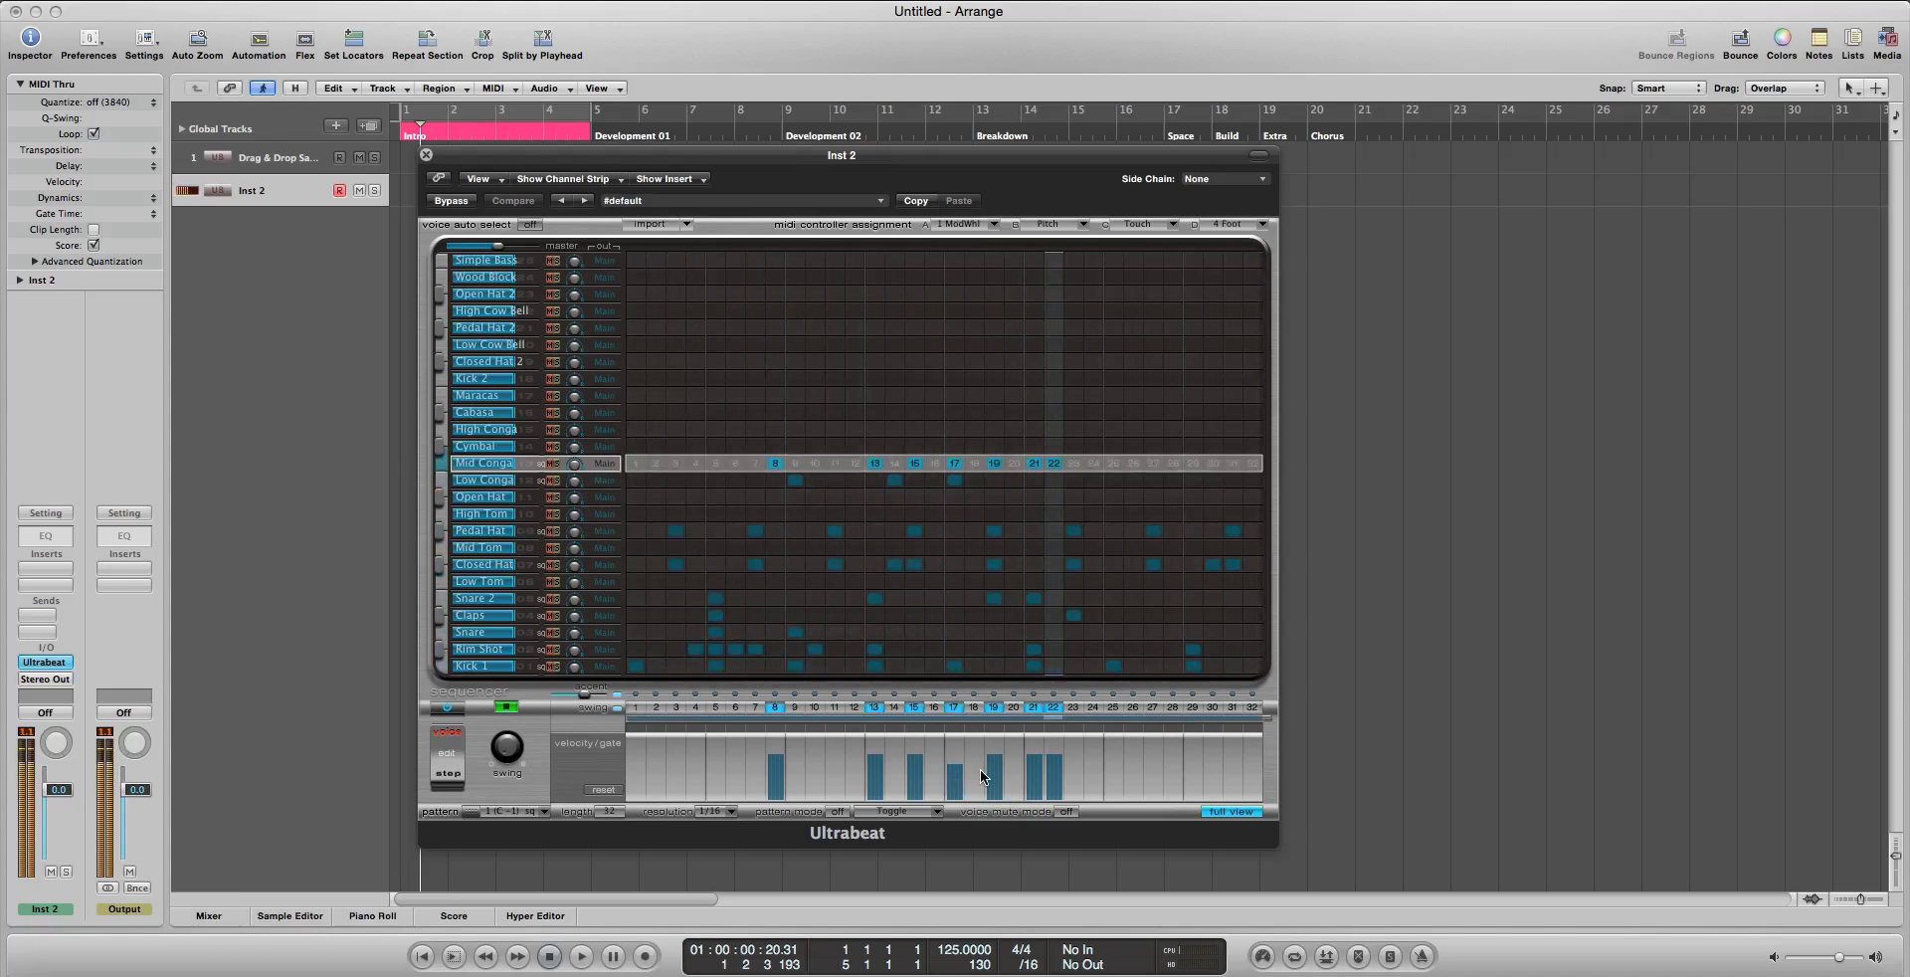
mouse_move(1118, 767)
mouse_down()
mouse_move(1245, 766)
mouse_move(1115, 760)
mouse_move(1118, 732)
mouse_move(1125, 751)
mouse_up()
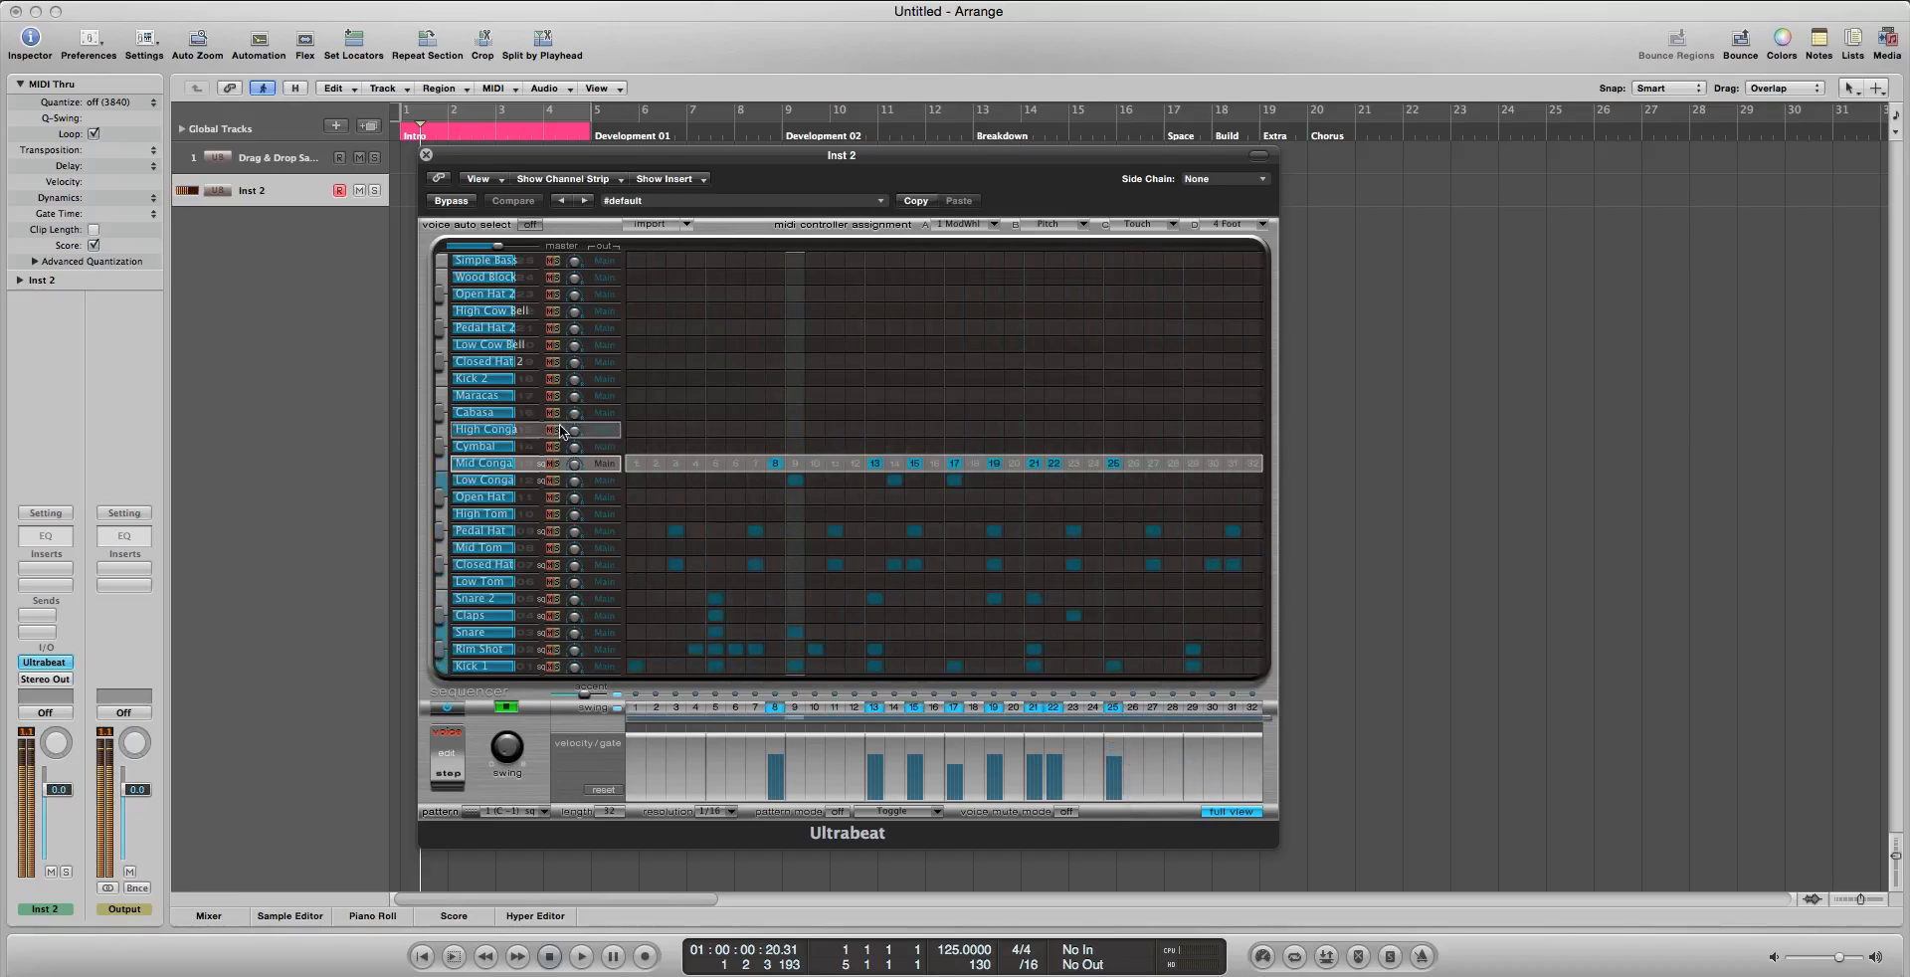
Add Maracas hits on steps 3, 6 and 7 and Kick 2 hits on steps 5 and 9
click(679, 397)
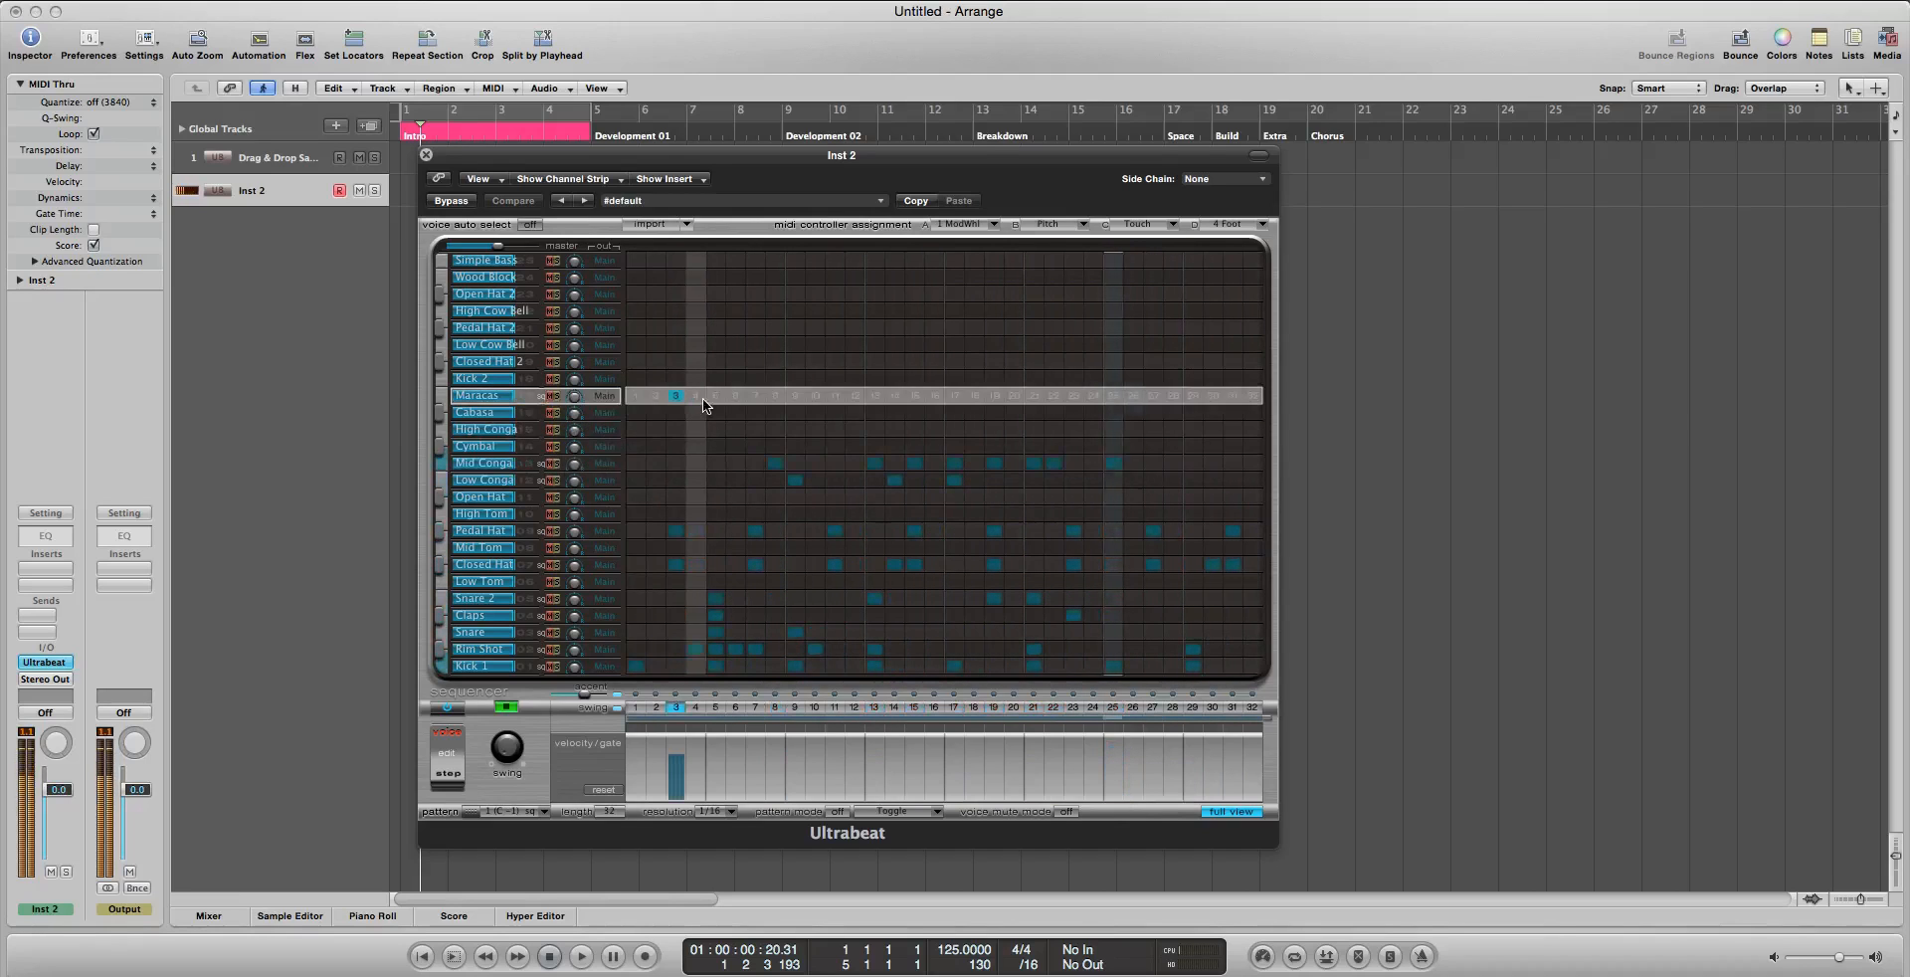
click(715, 379)
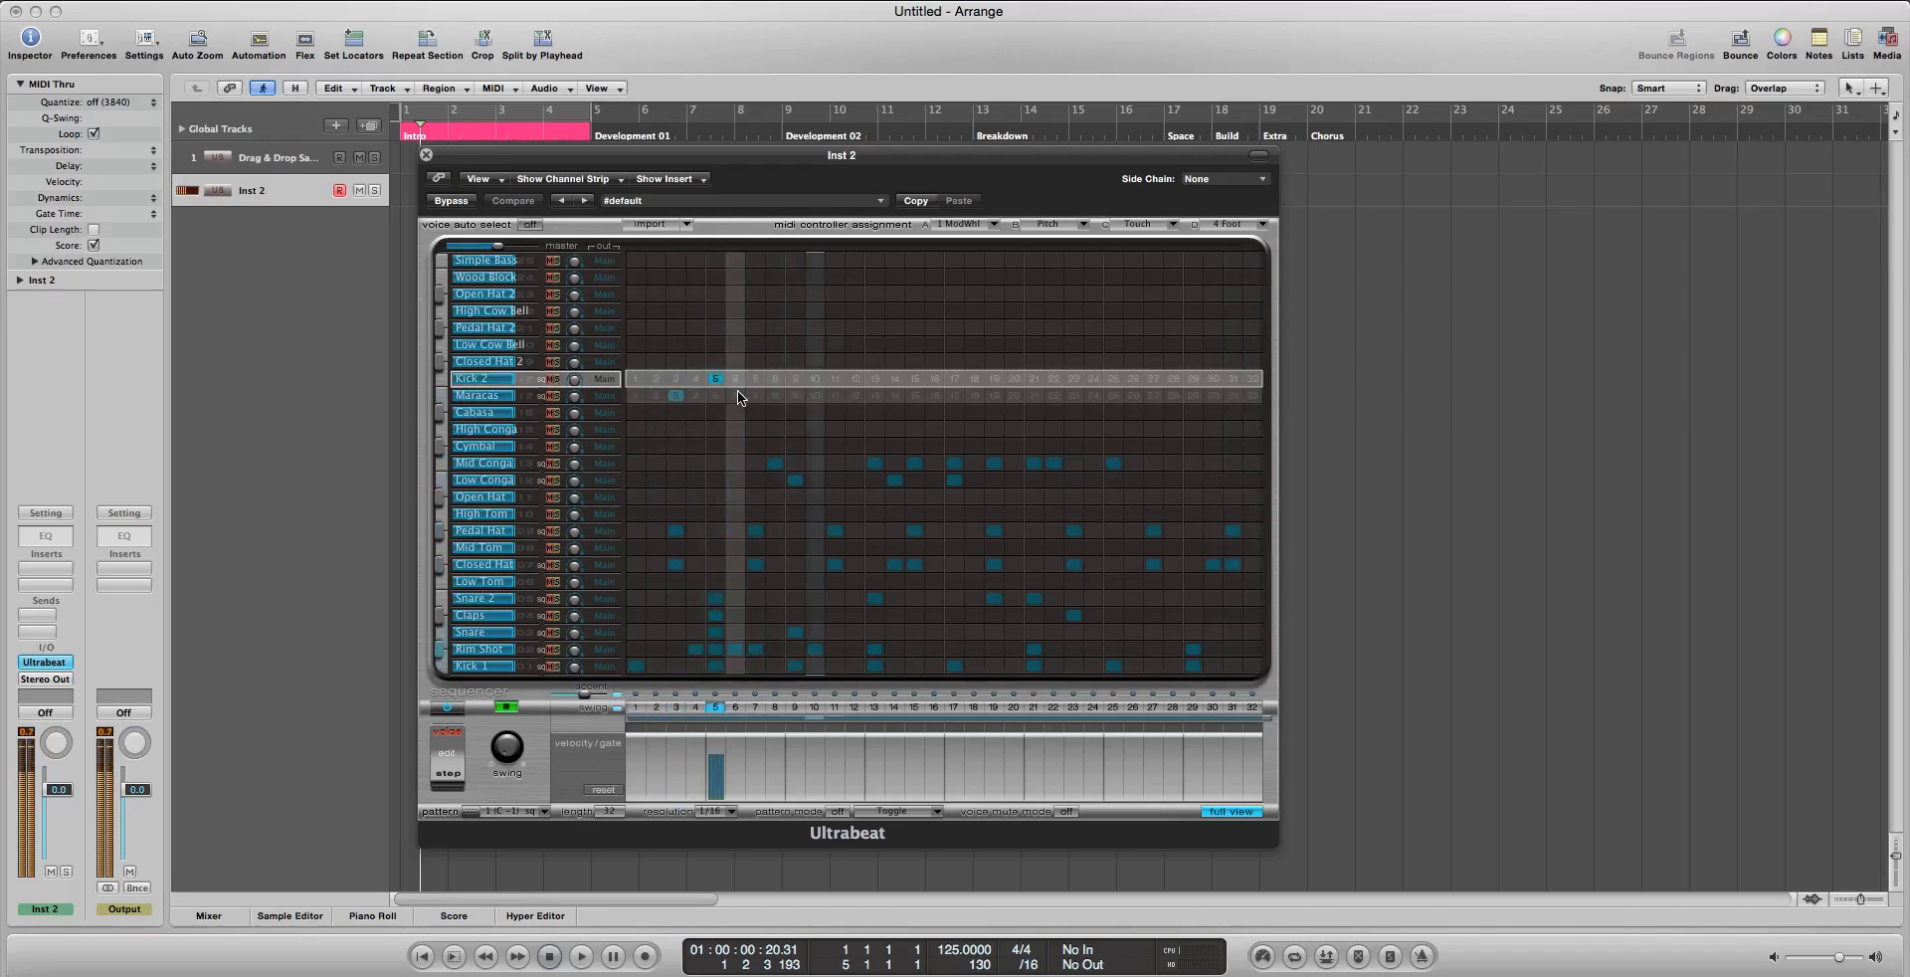
click(736, 396)
click(755, 396)
click(799, 380)
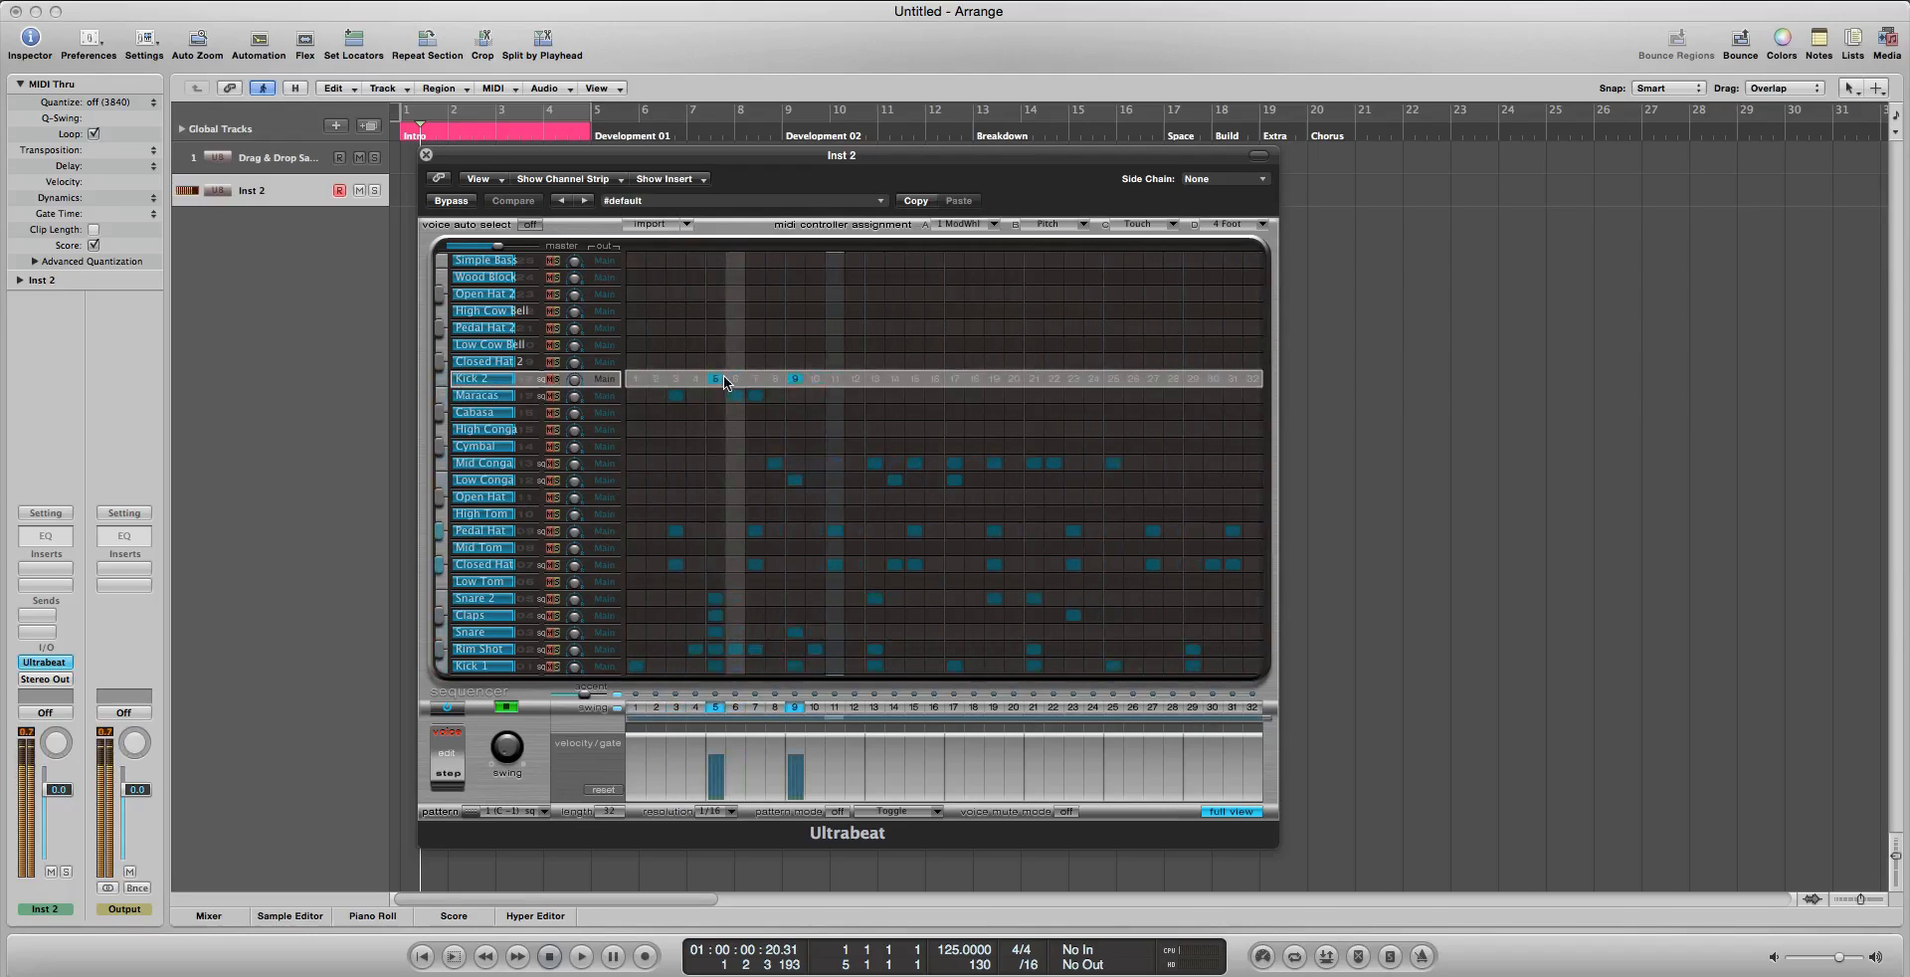
Remove the Kick 2 hits on steps 5 and 9 and place its hits on steps 8, 12, 20 and 23 instead
click(717, 380)
click(775, 379)
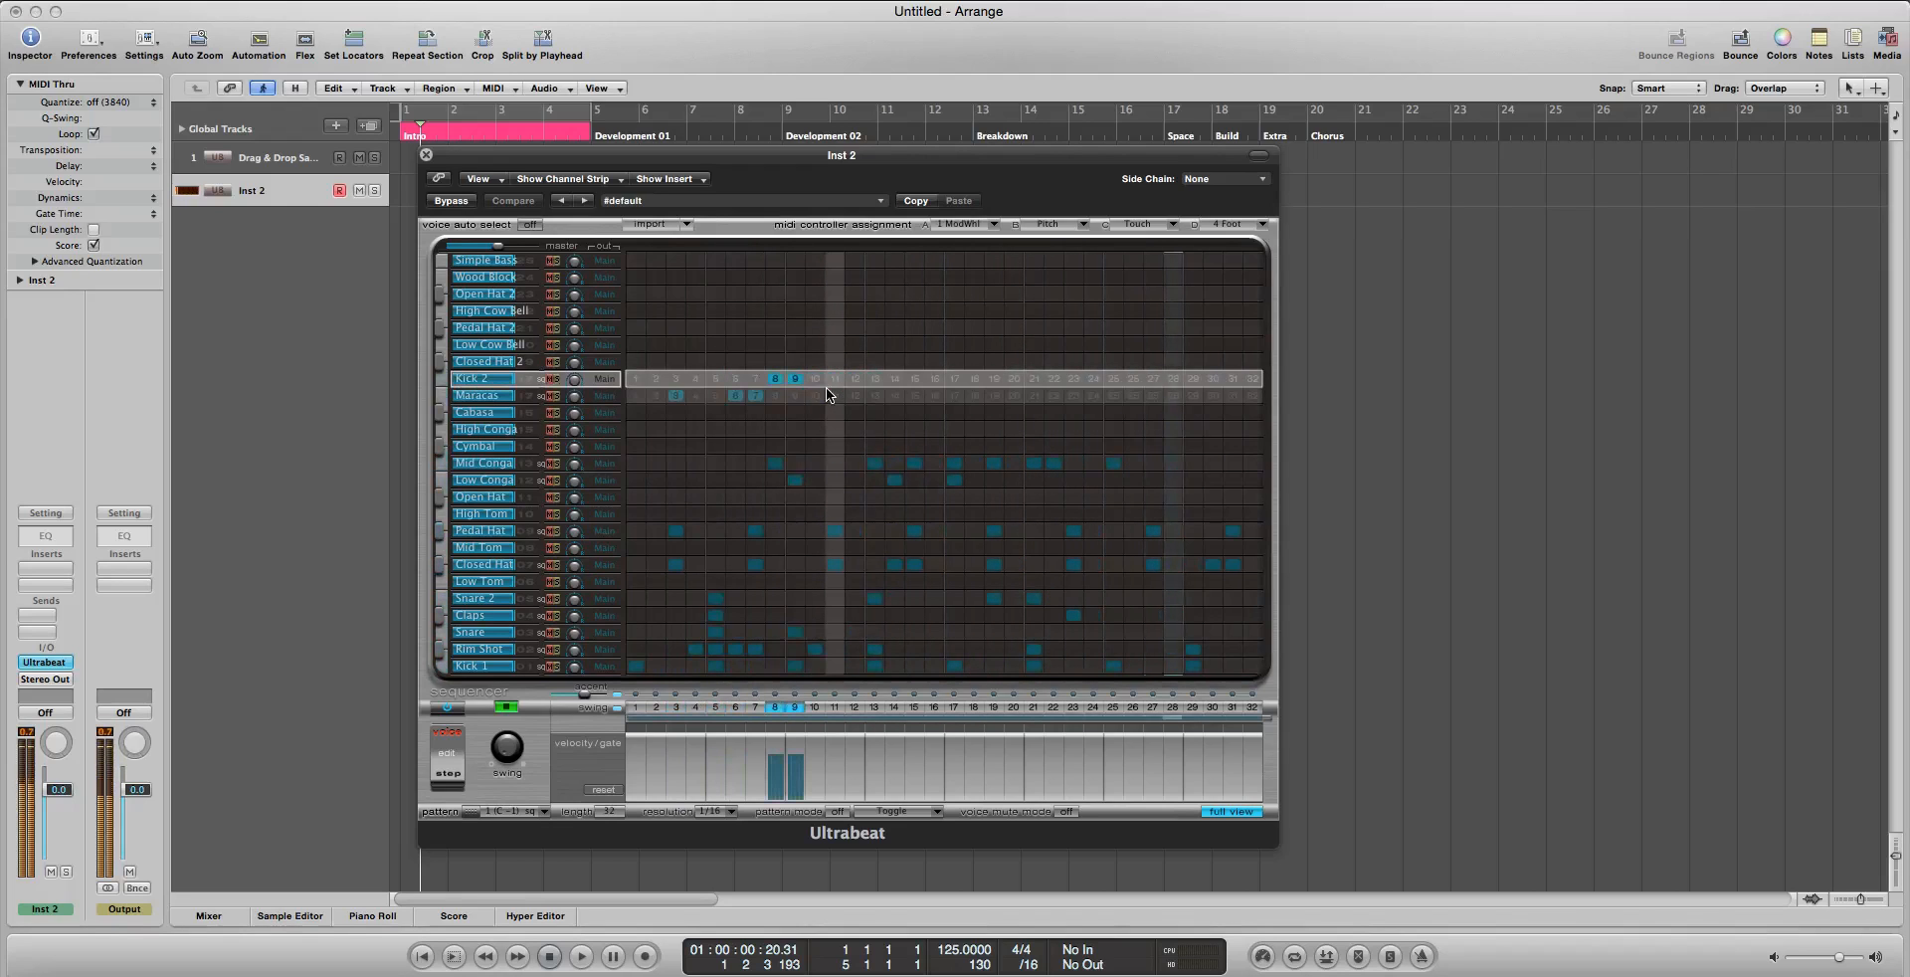
click(795, 379)
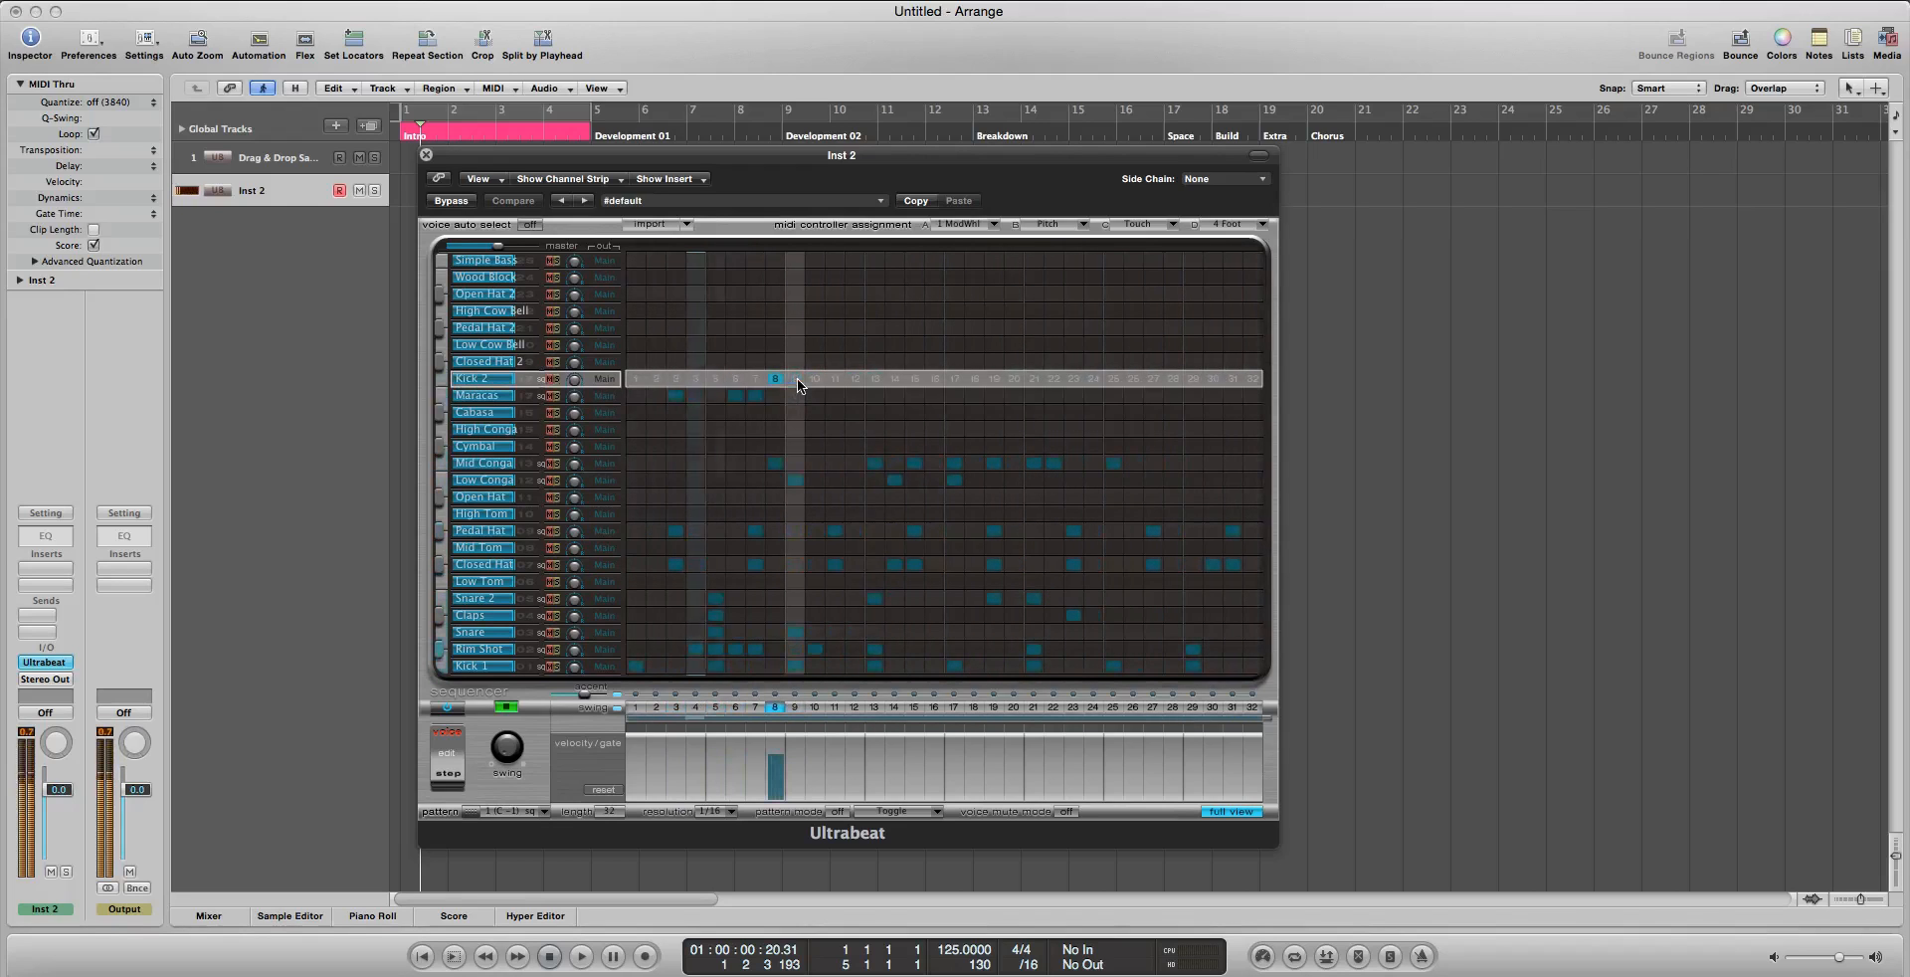
click(856, 379)
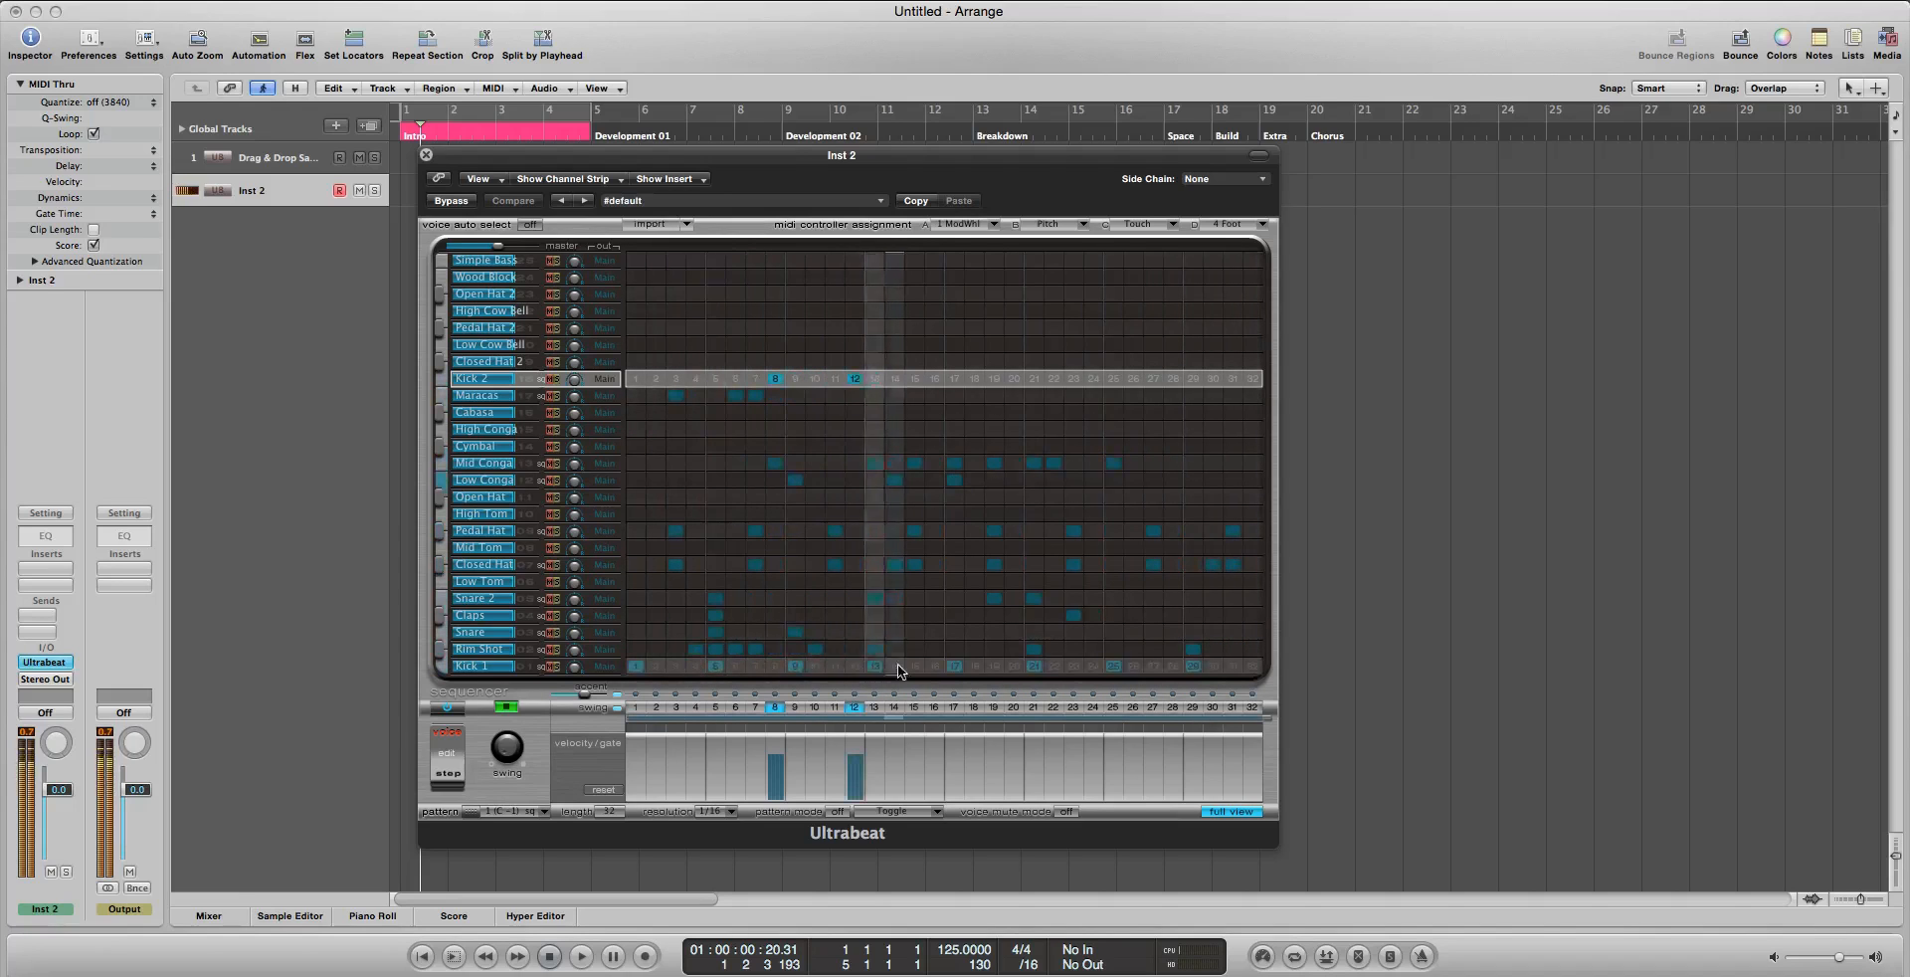
click(915, 379)
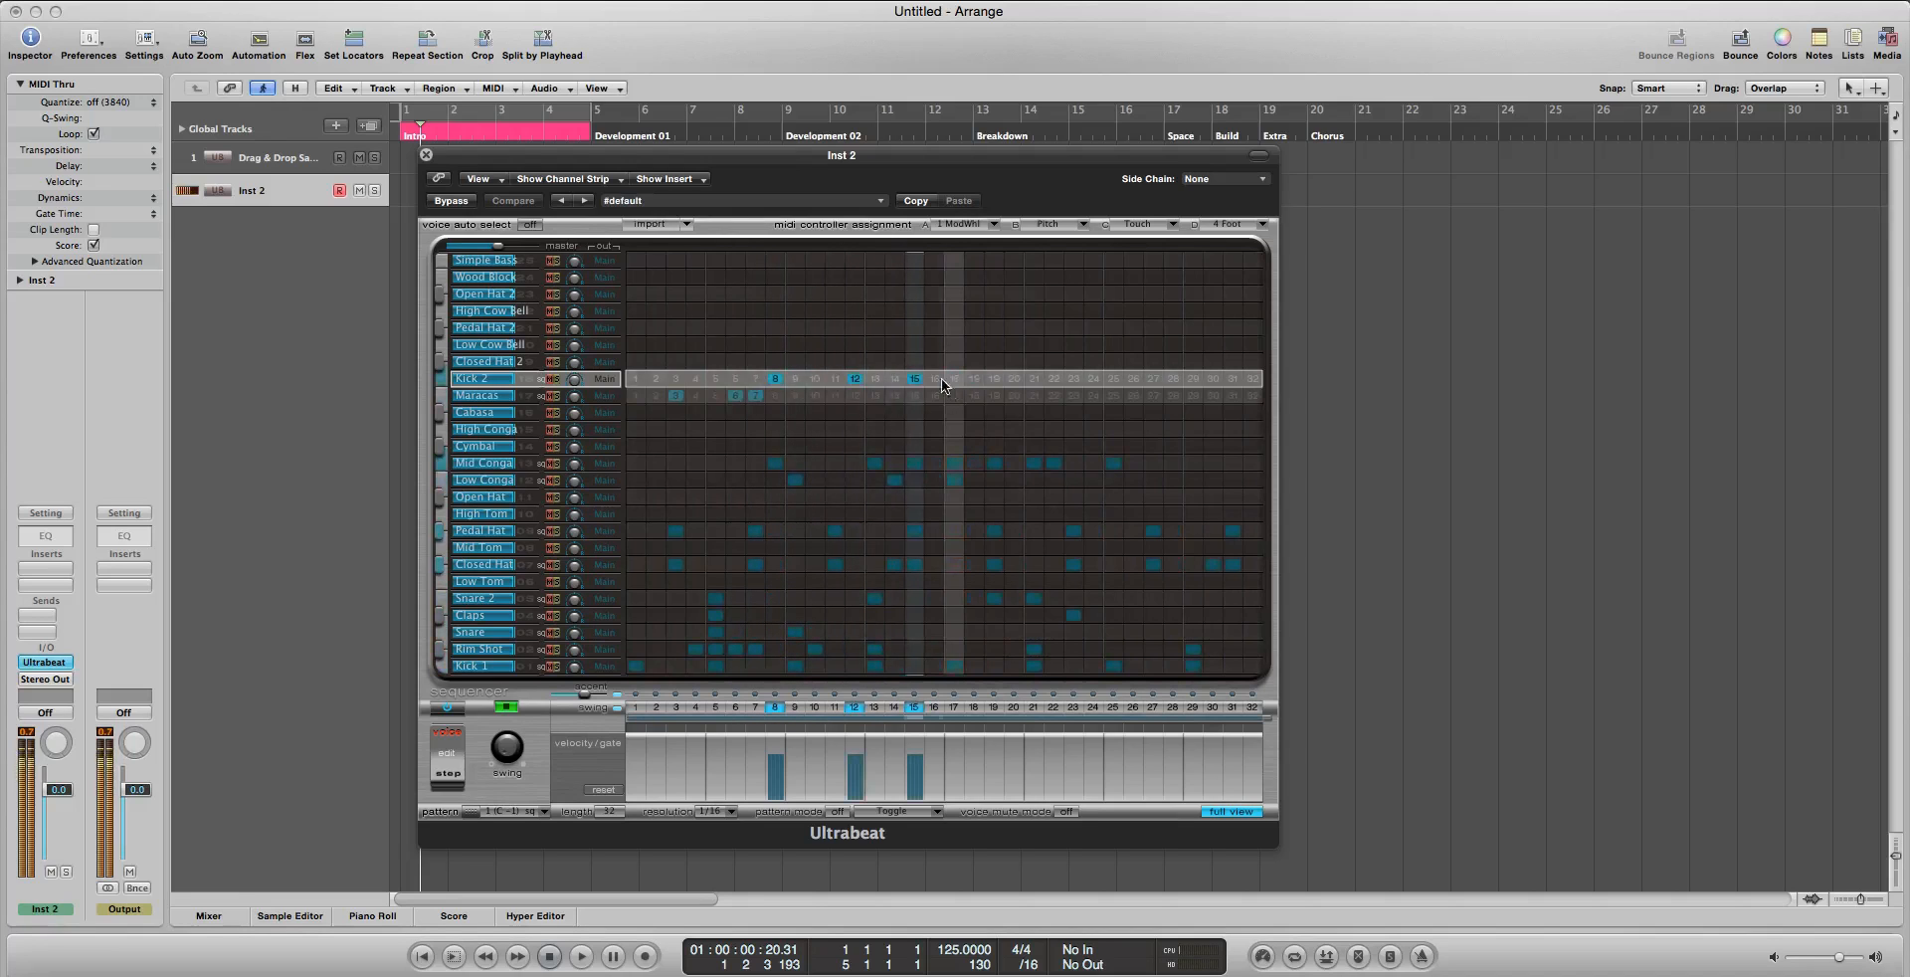
click(913, 379)
click(1014, 379)
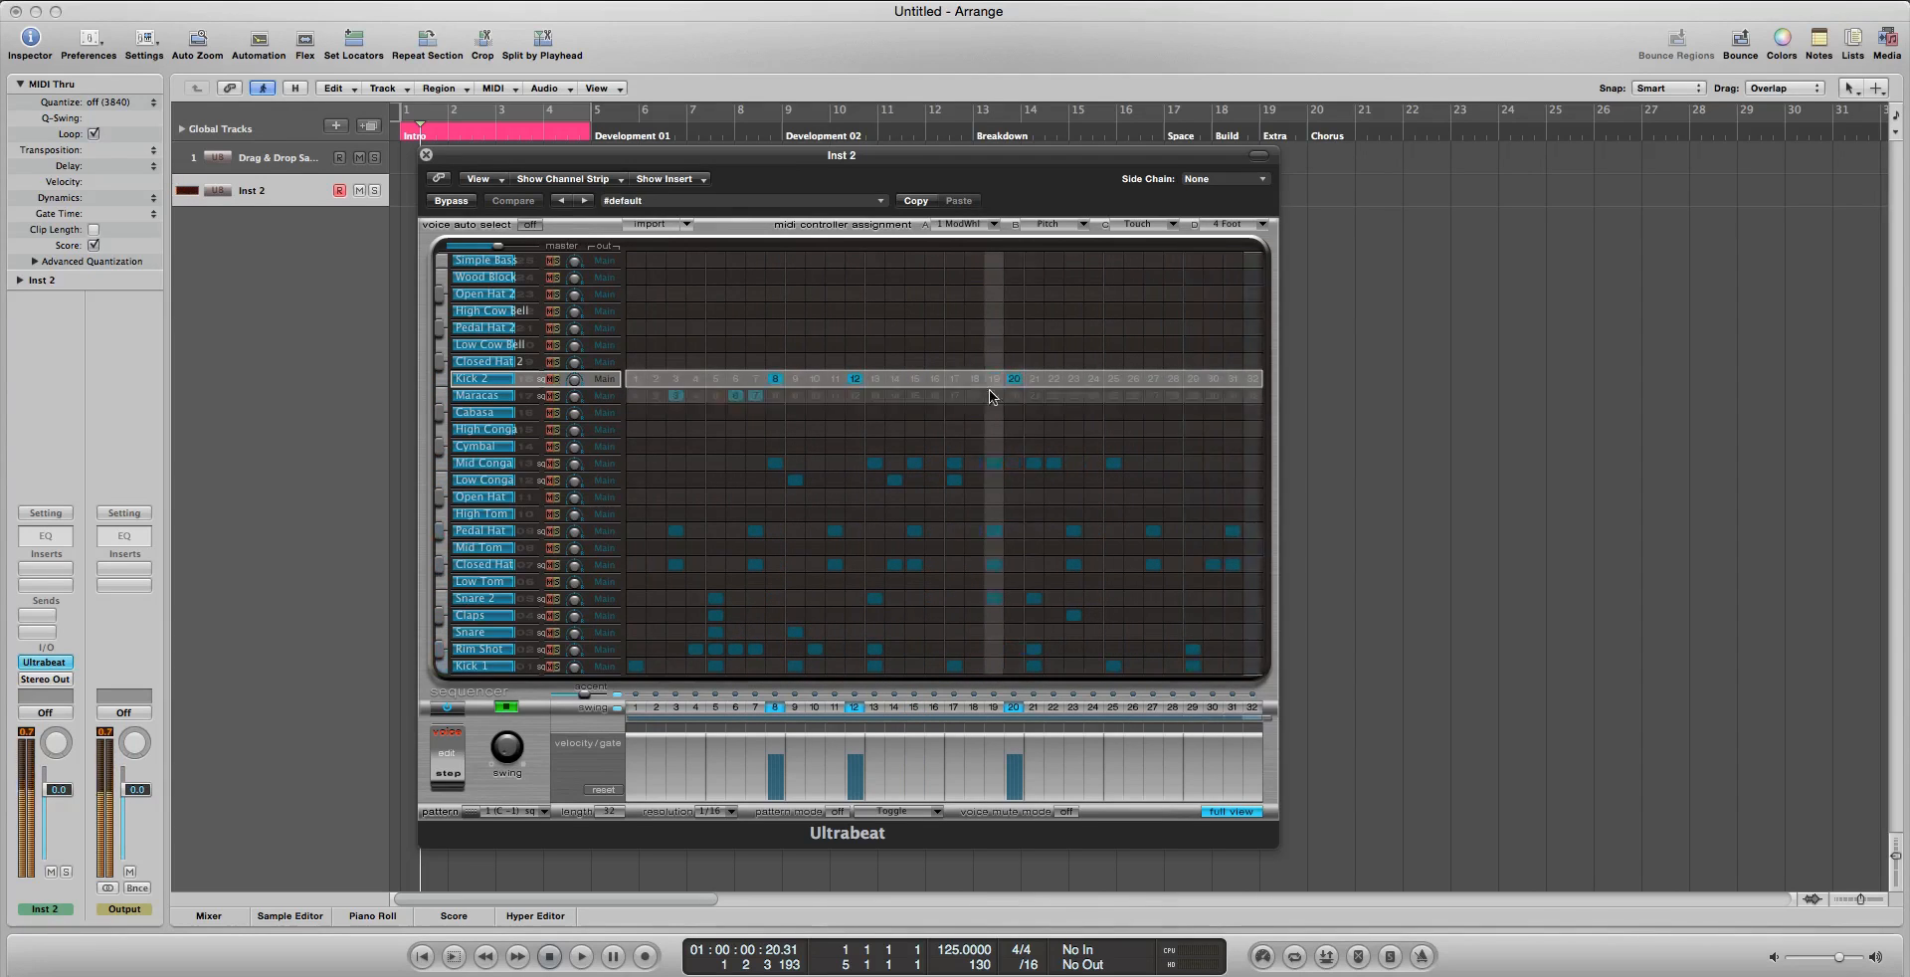
click(1073, 379)
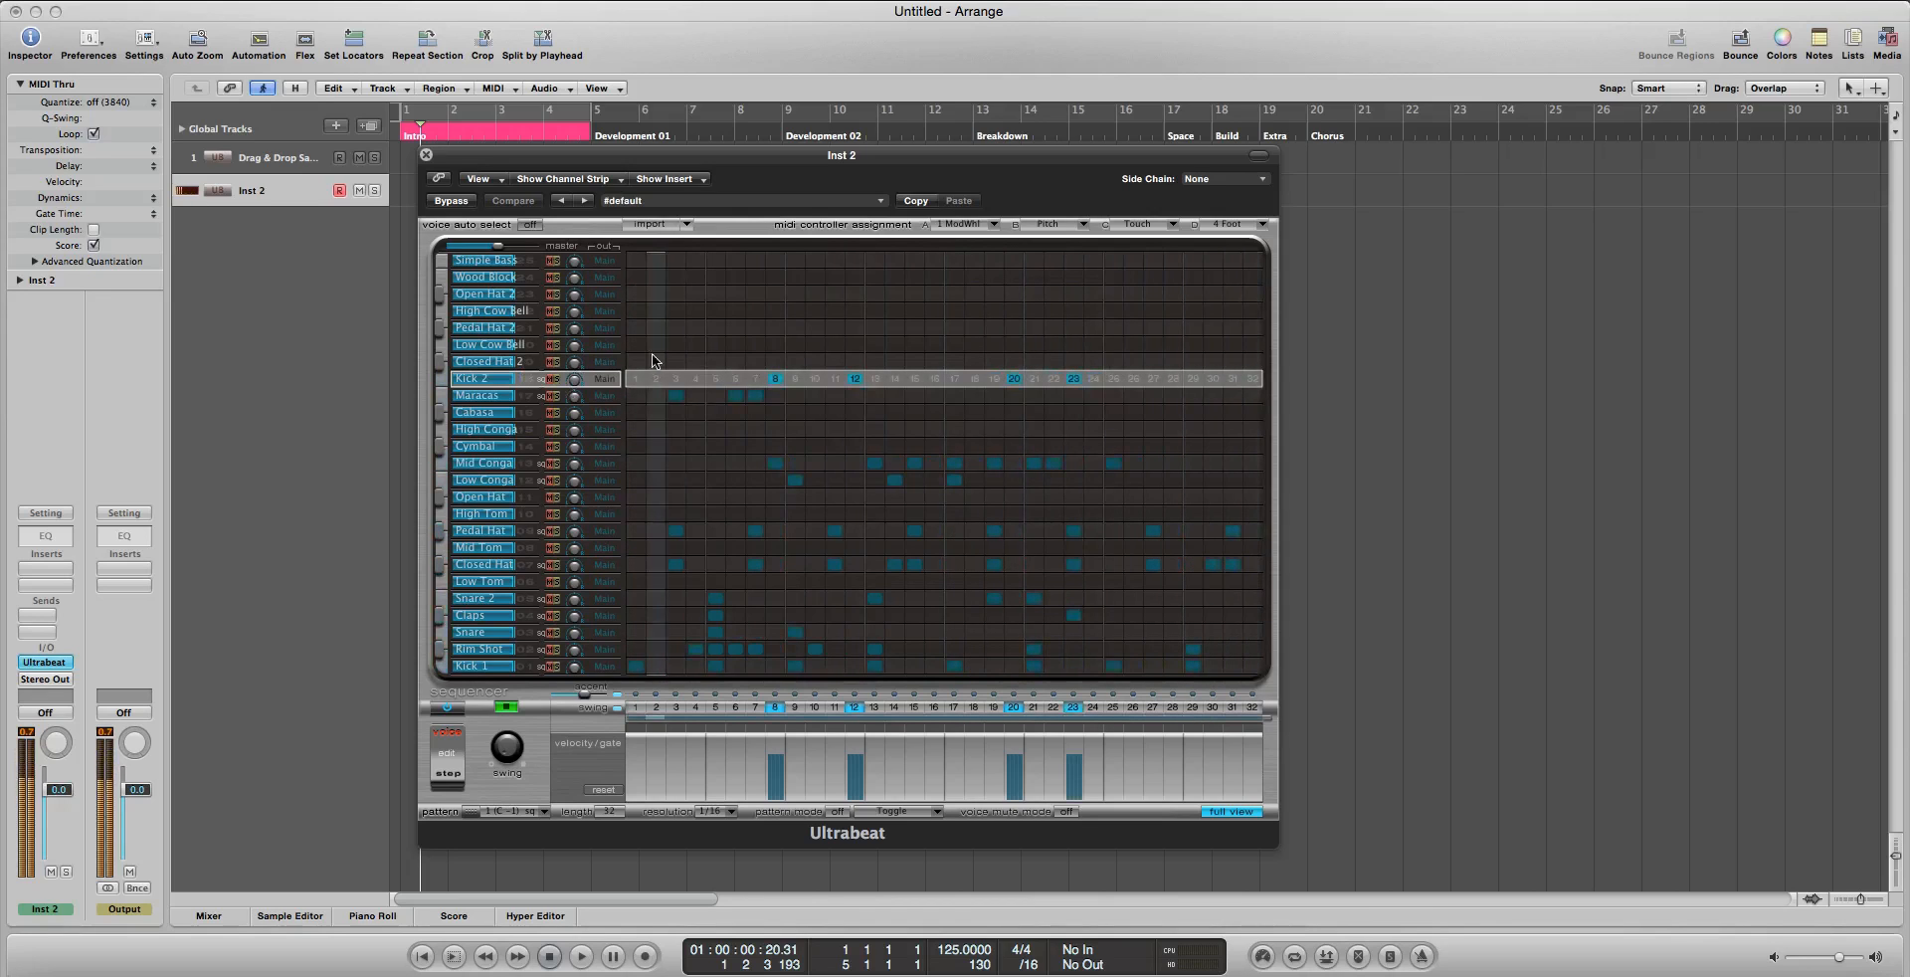
Try a continuous run of Closed Hat 2 hits on steps 4 to 14 and clear the row again
drag(695, 361, 897, 362)
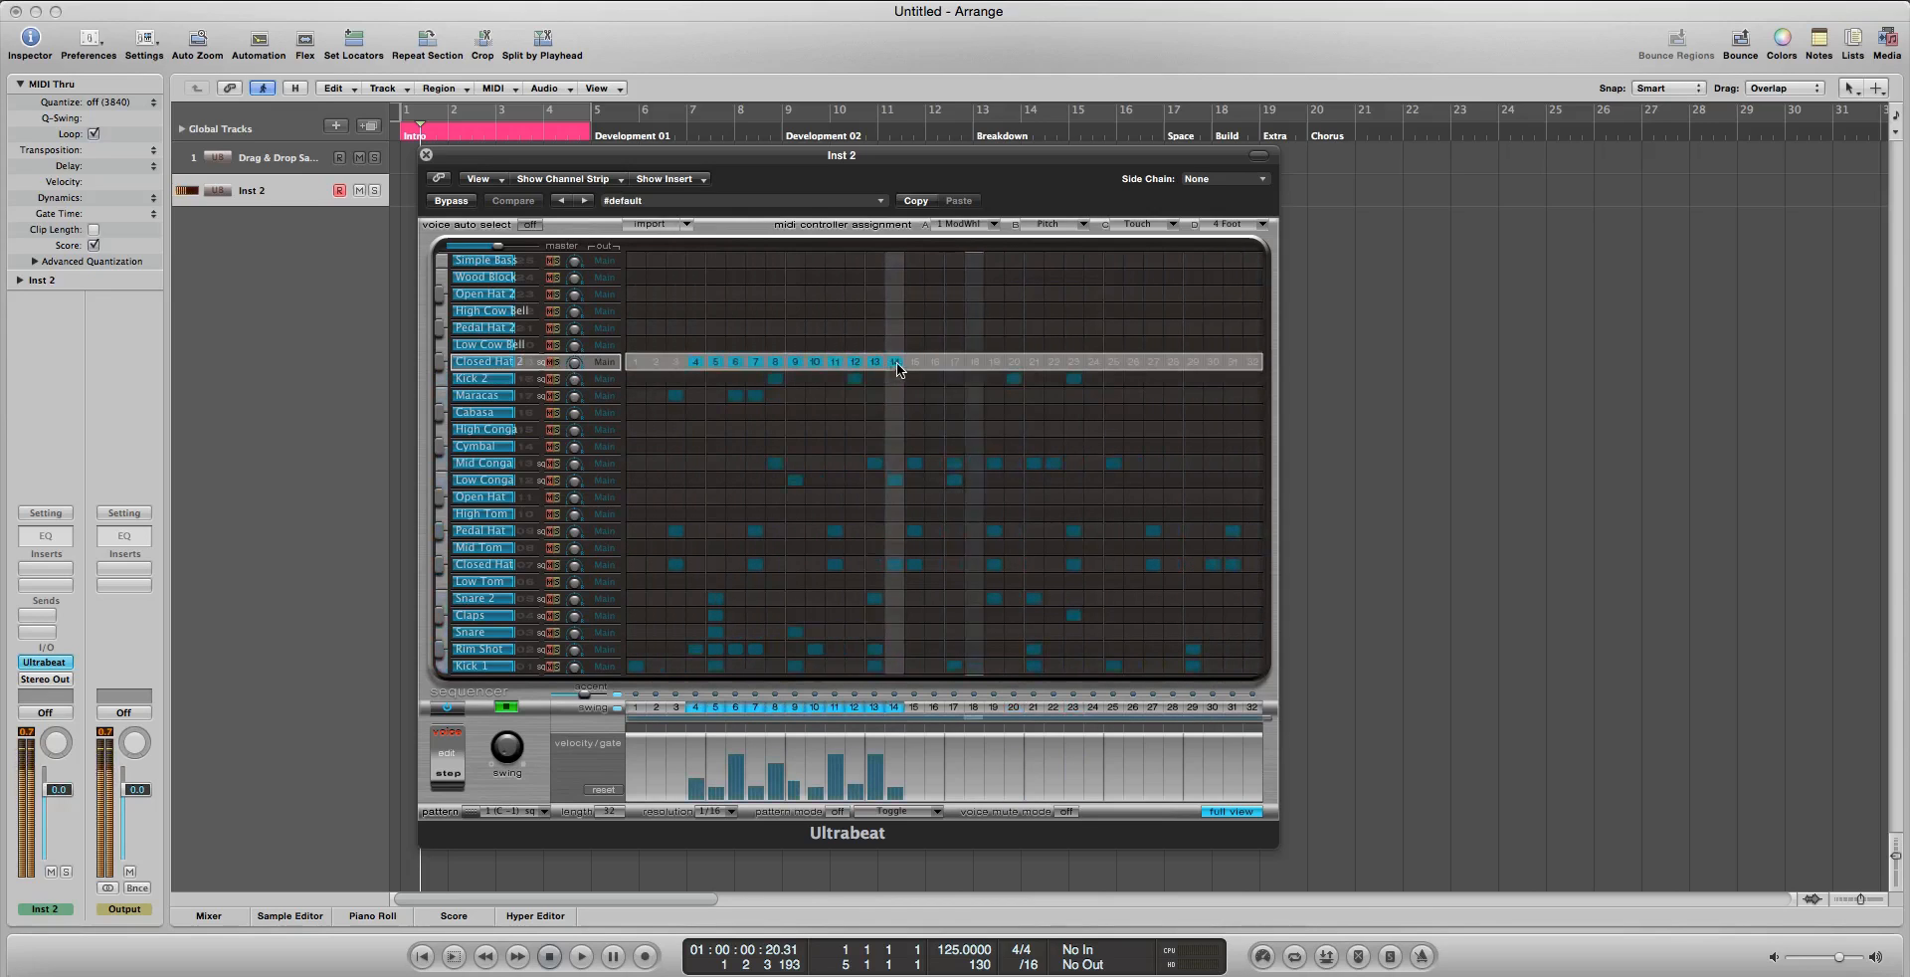
drag(695, 361, 895, 363)
click(693, 359)
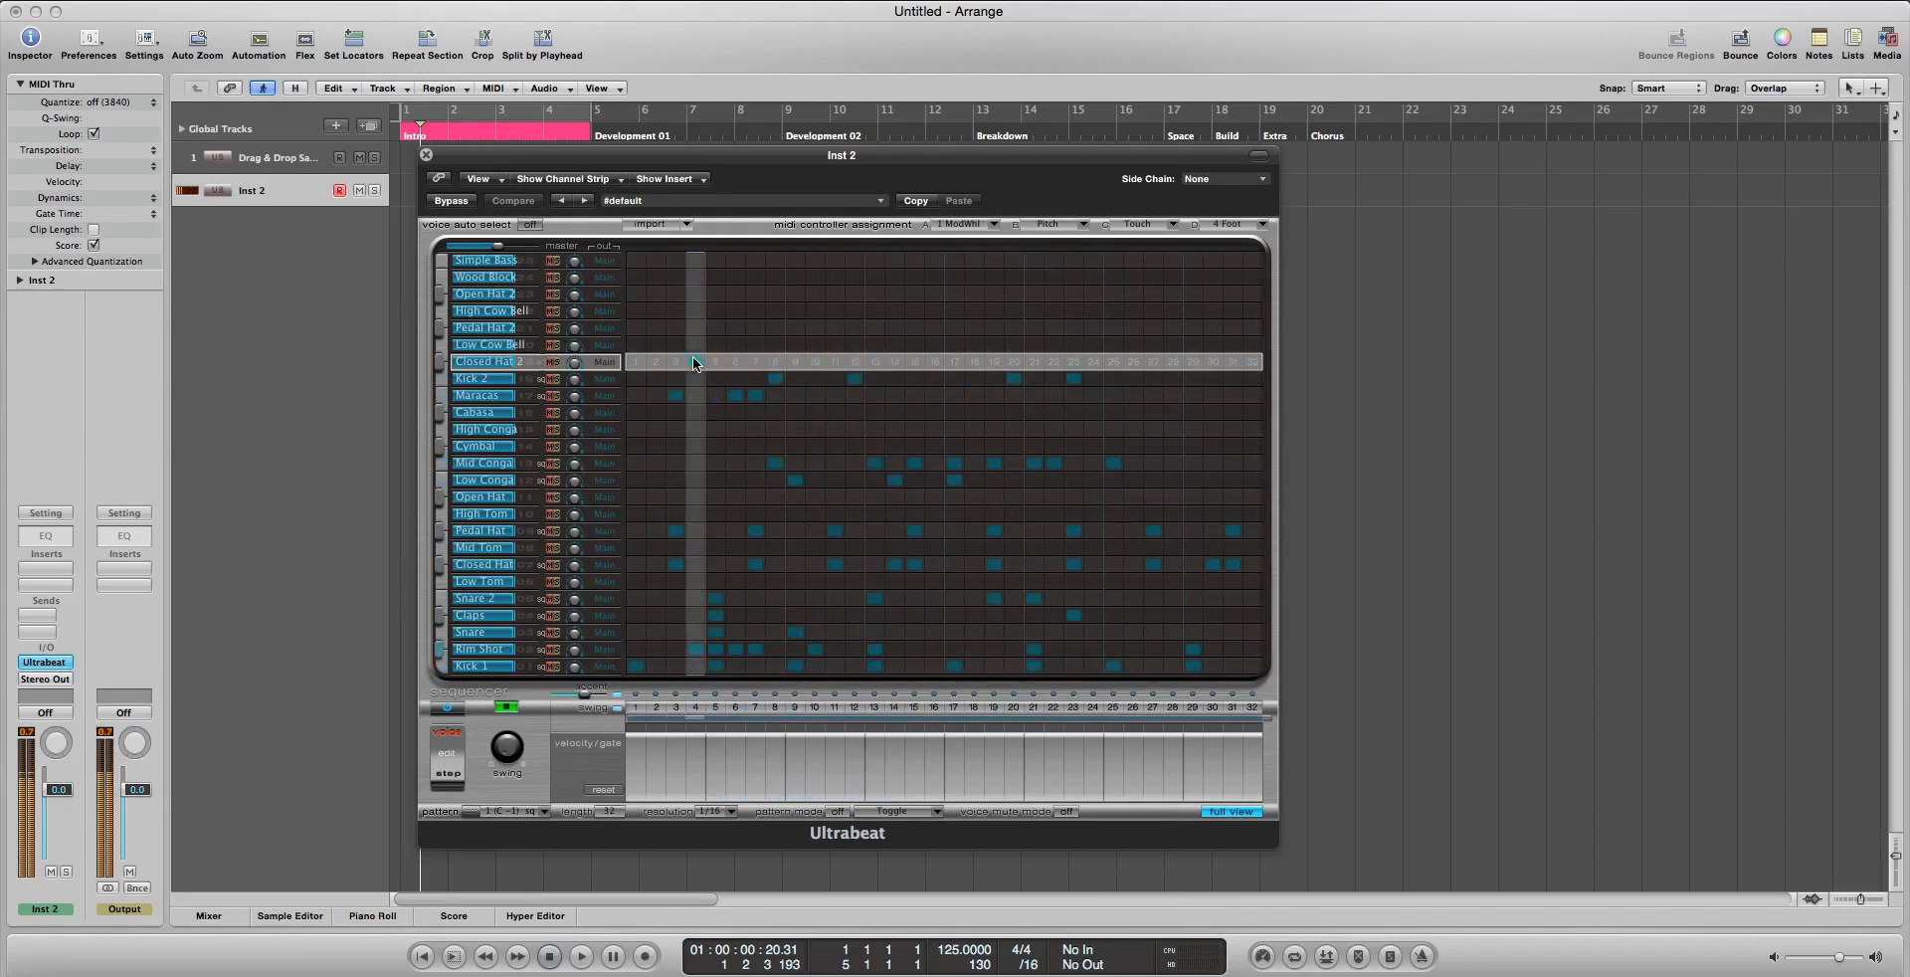
Add Closed Hat 2 hits on steps 4, 6–8, 10–12, 14 and 17–19, and clear the stray Low Cow Bell hits
drag(693, 364, 887, 350)
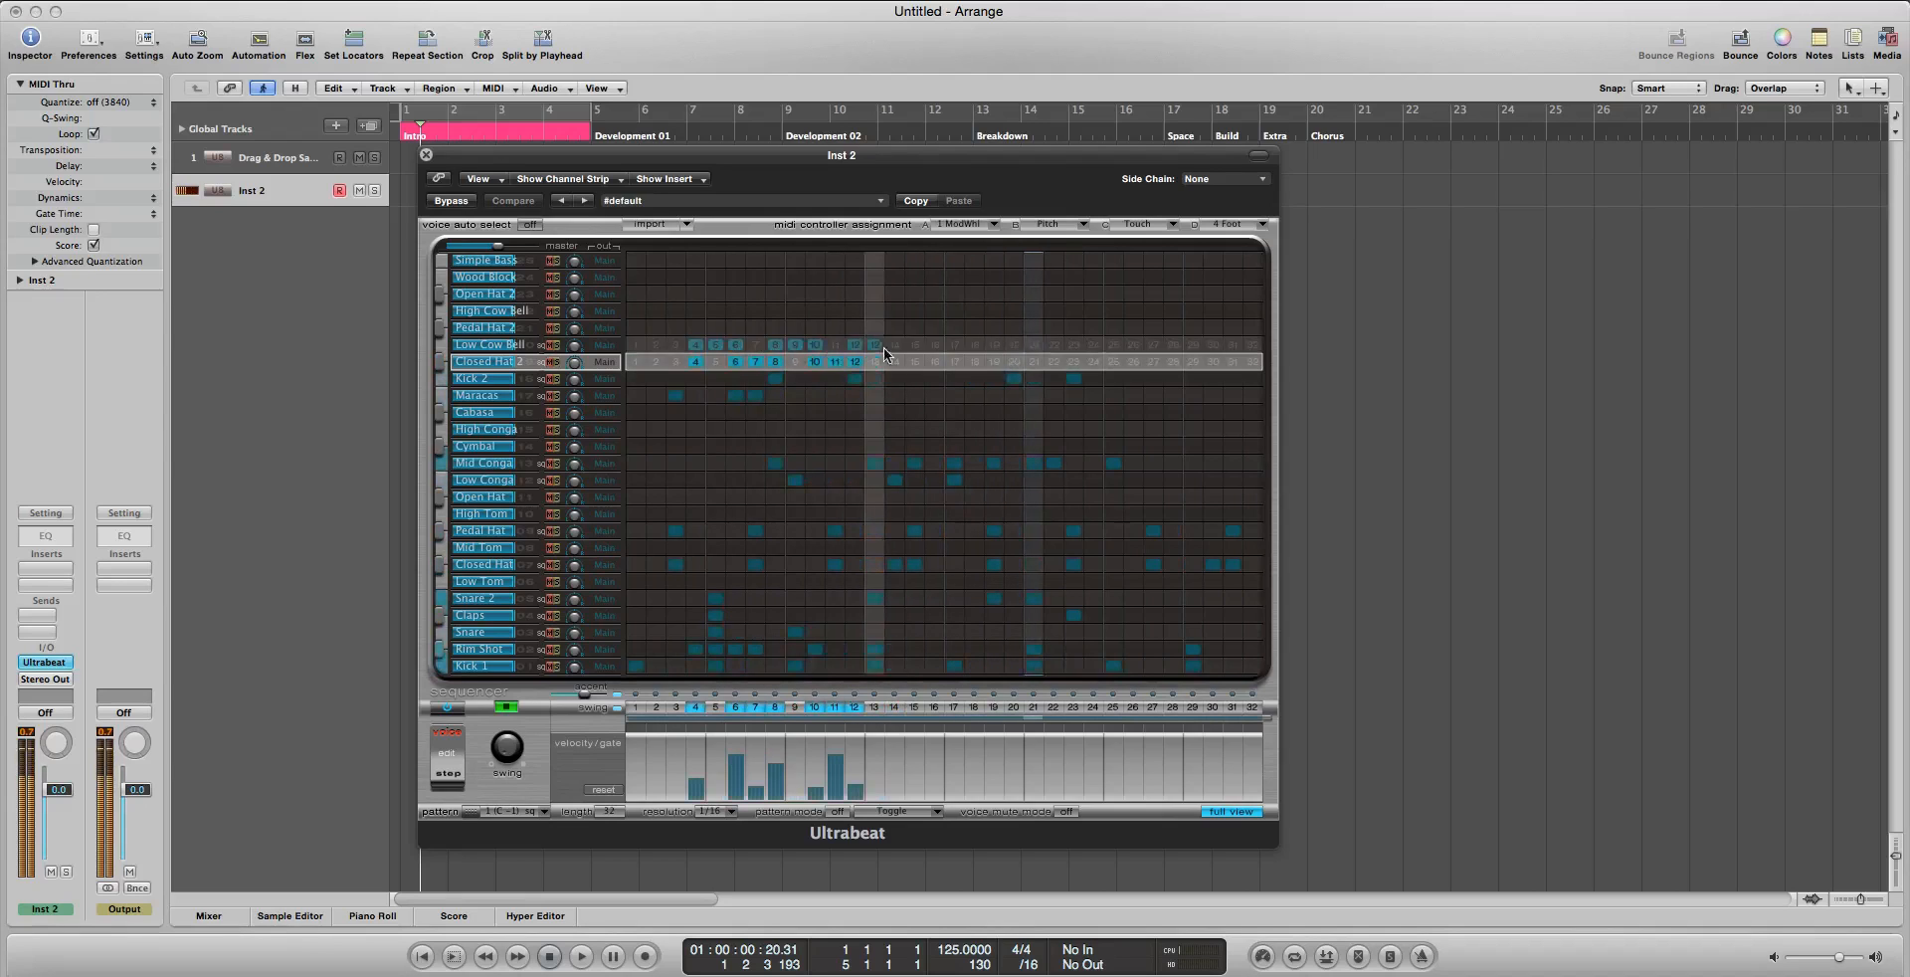
click(894, 361)
click(954, 361)
click(974, 361)
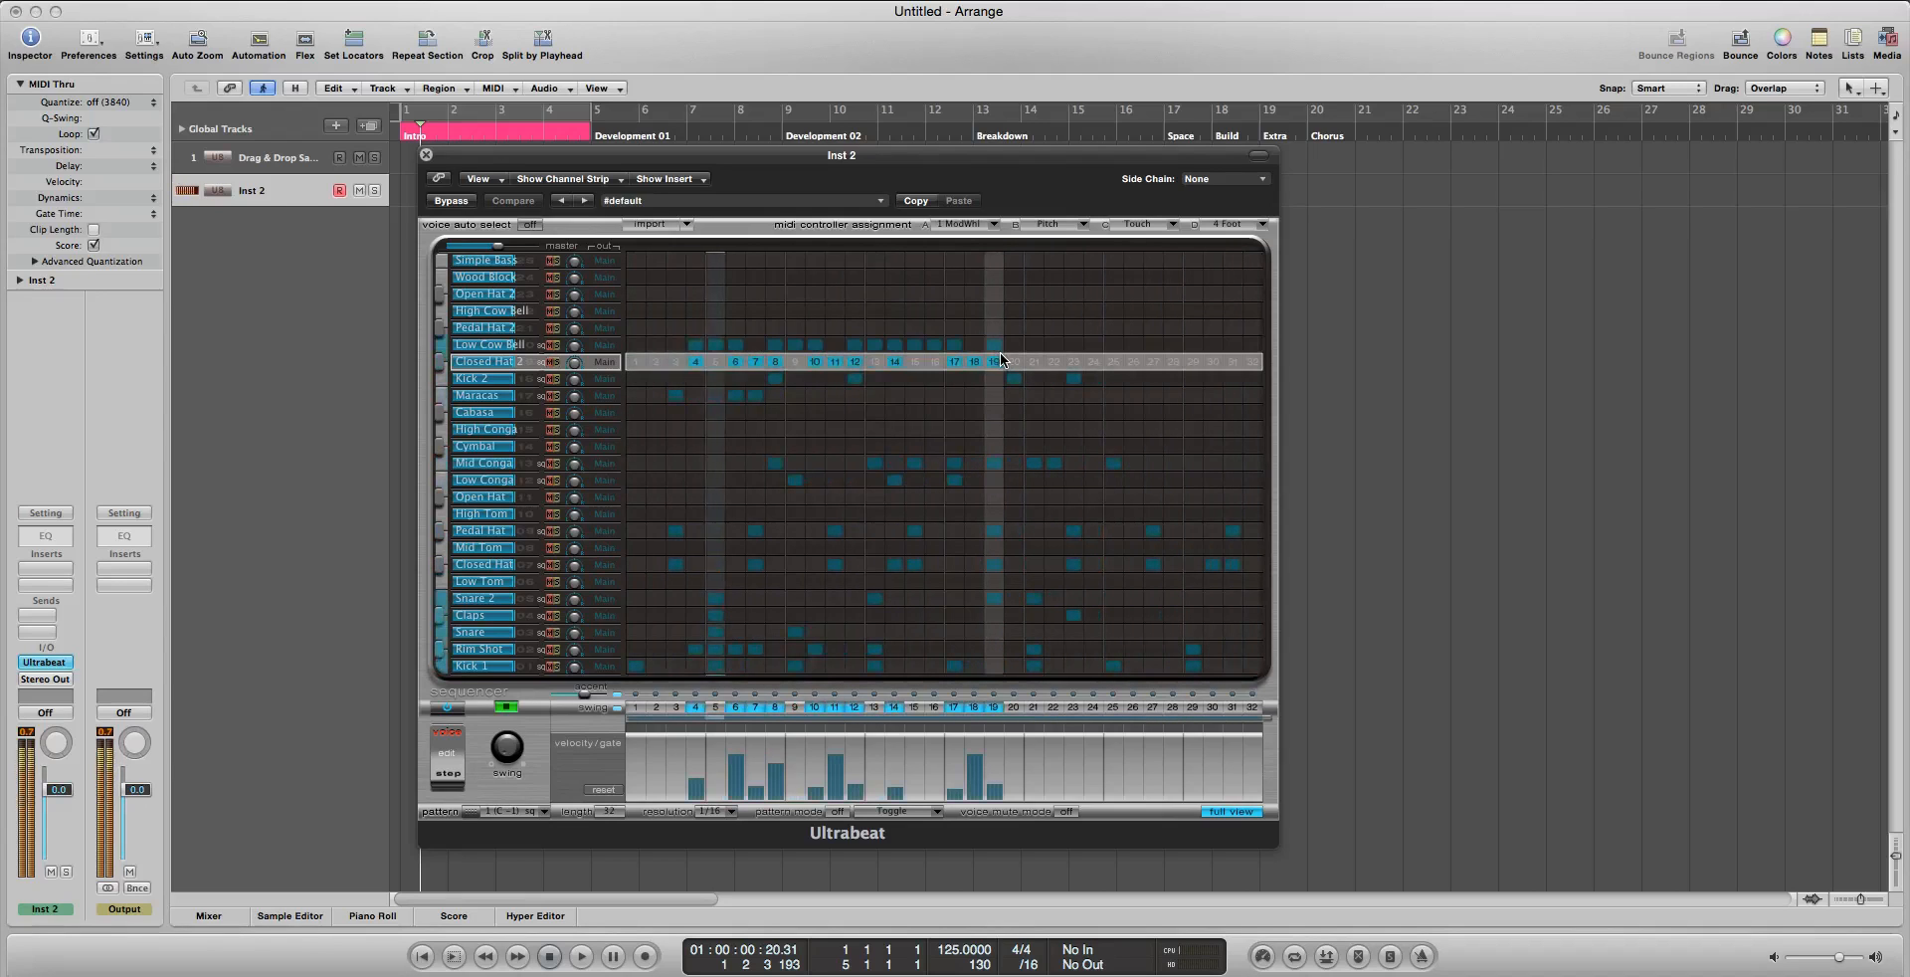
drag(695, 345, 993, 343)
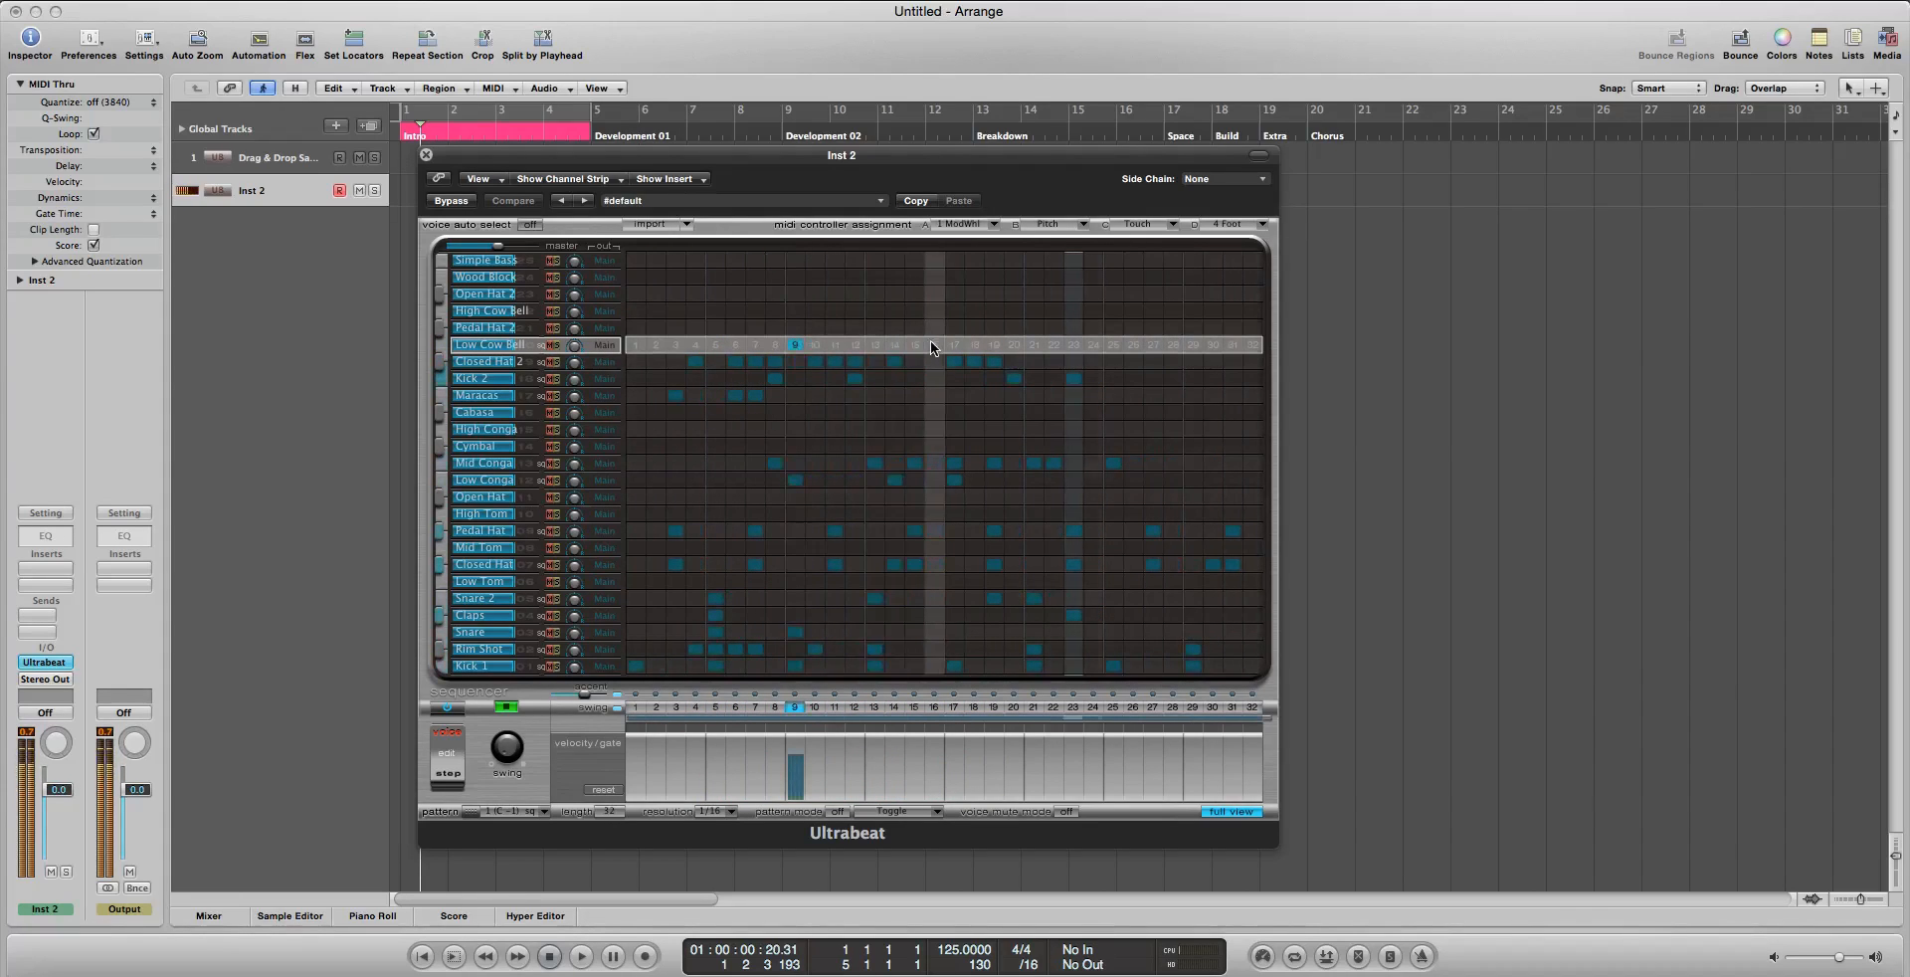
click(794, 345)
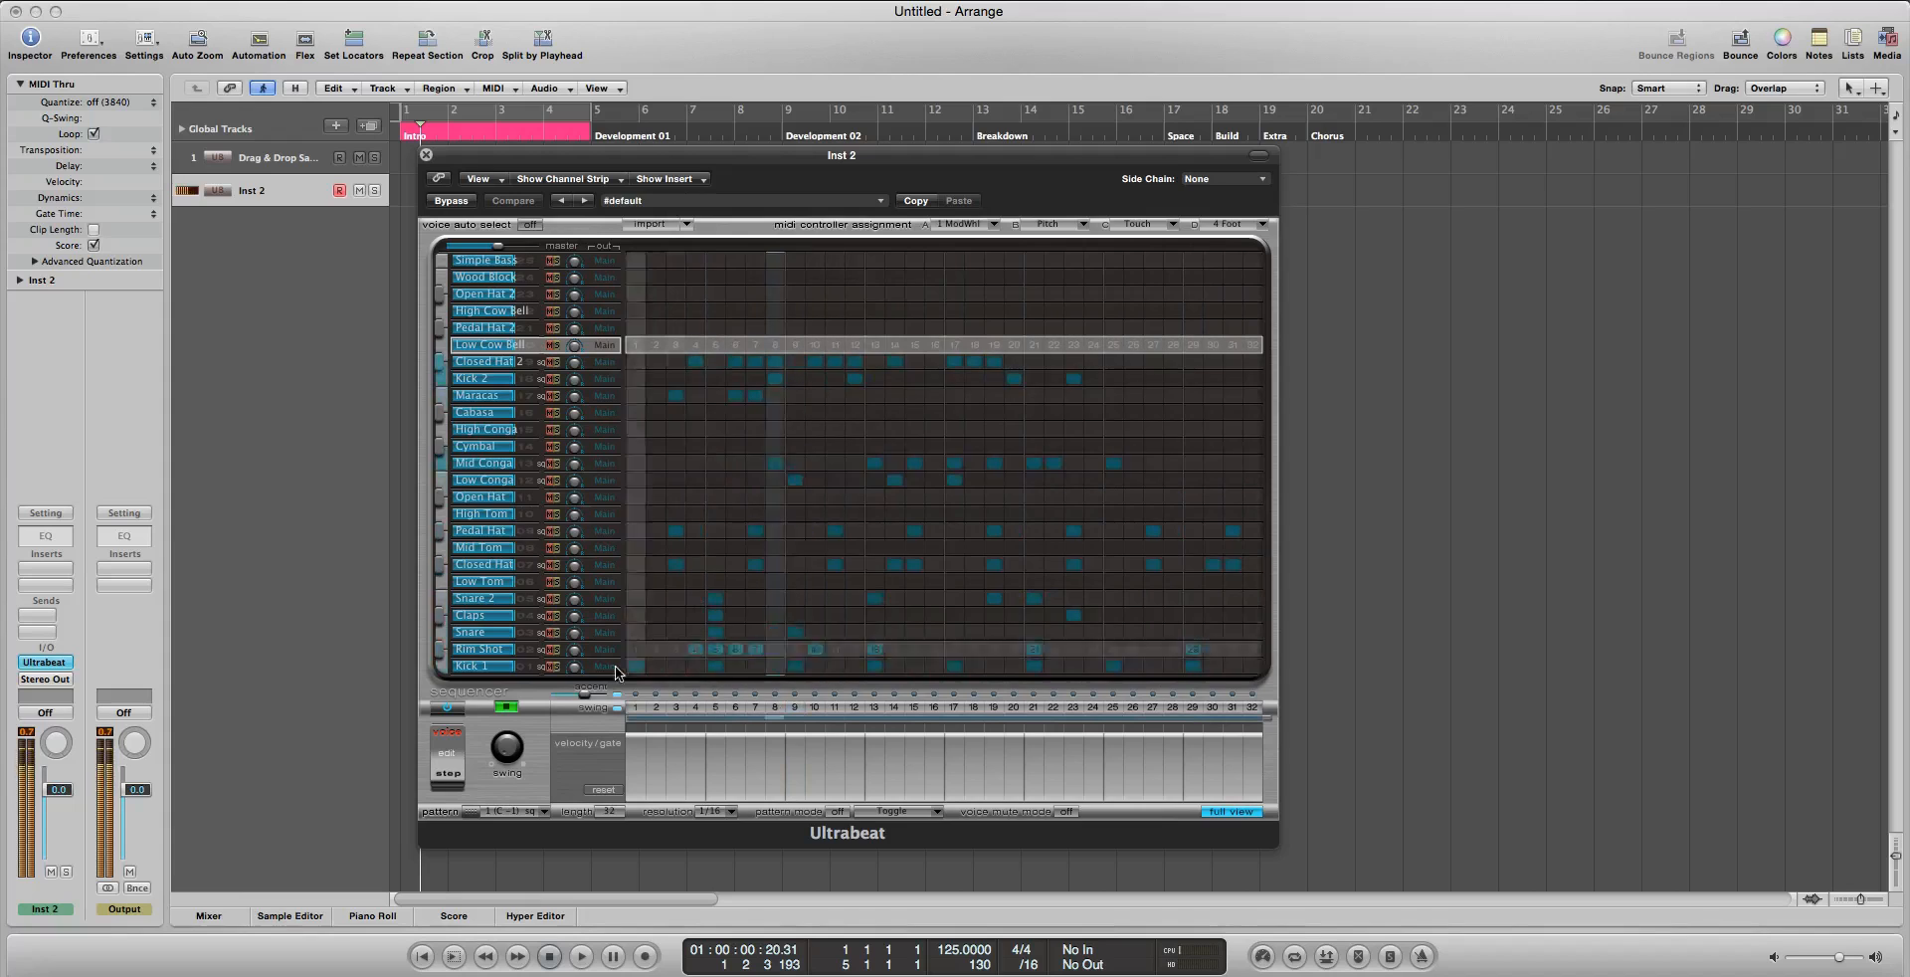
Switch the Kick 1 voice to step editing and add a hit on step 7
click(500, 667)
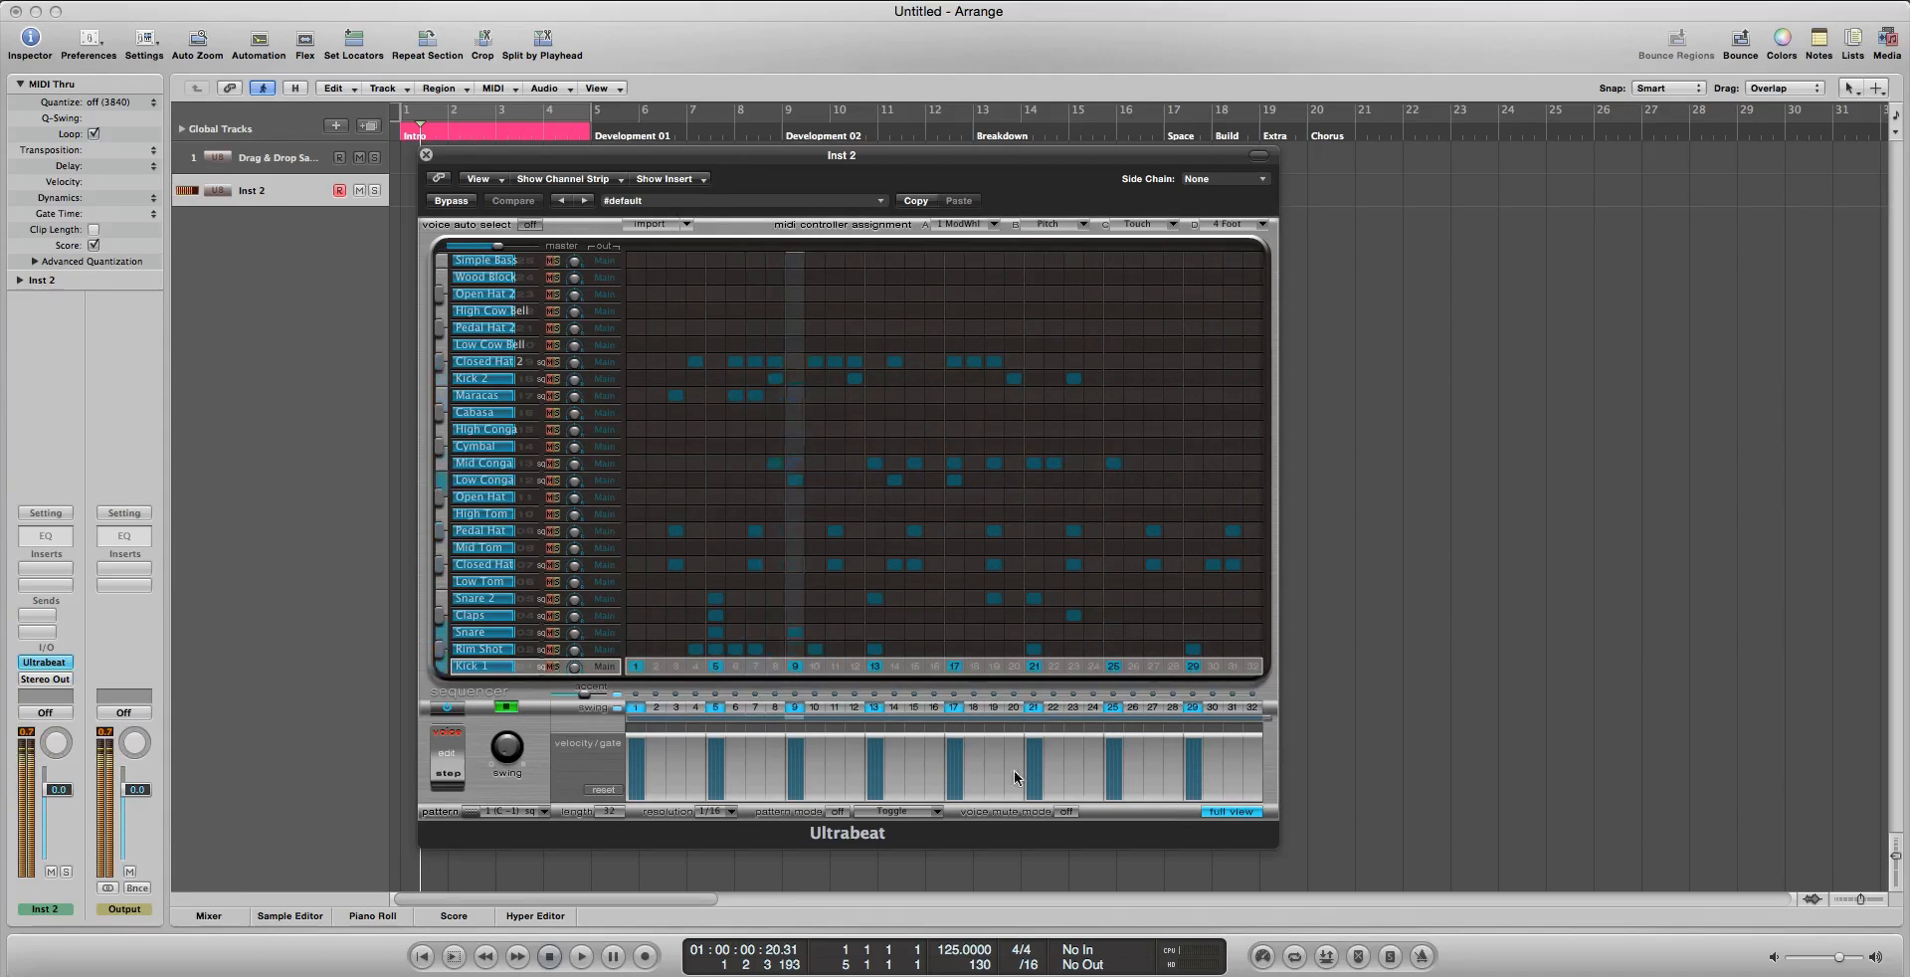
click(448, 775)
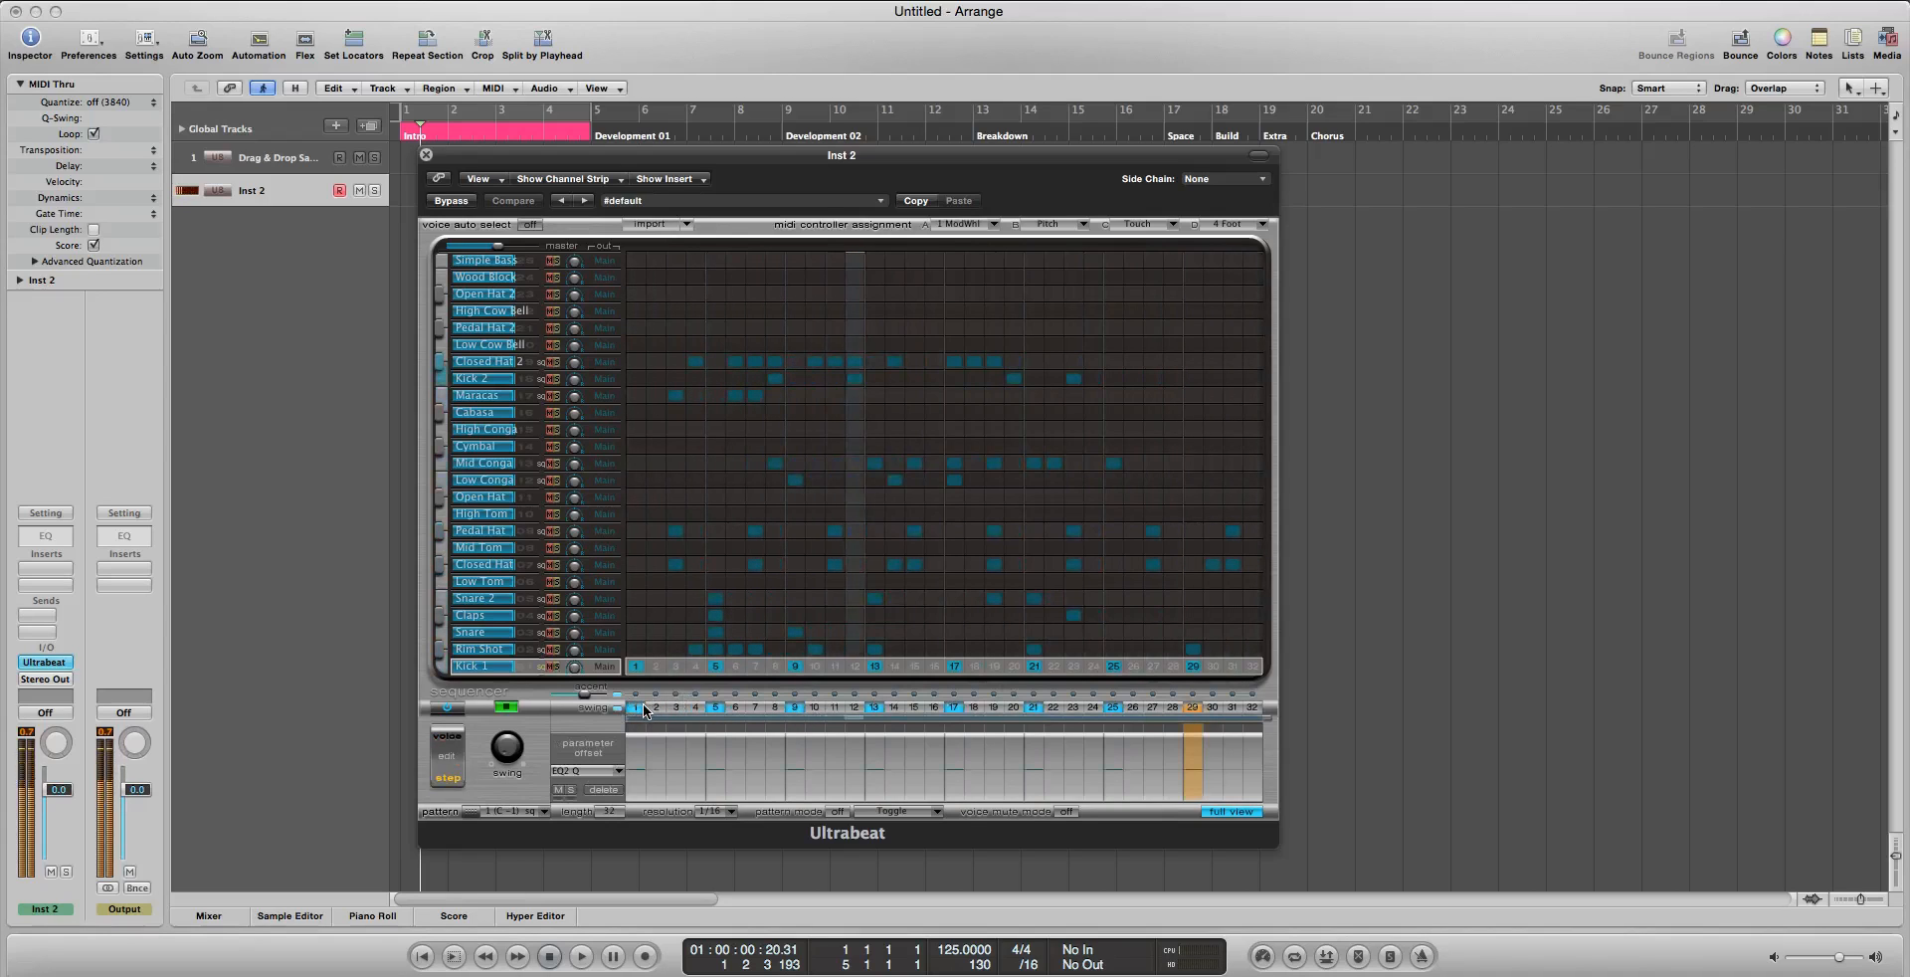
click(756, 707)
click(756, 666)
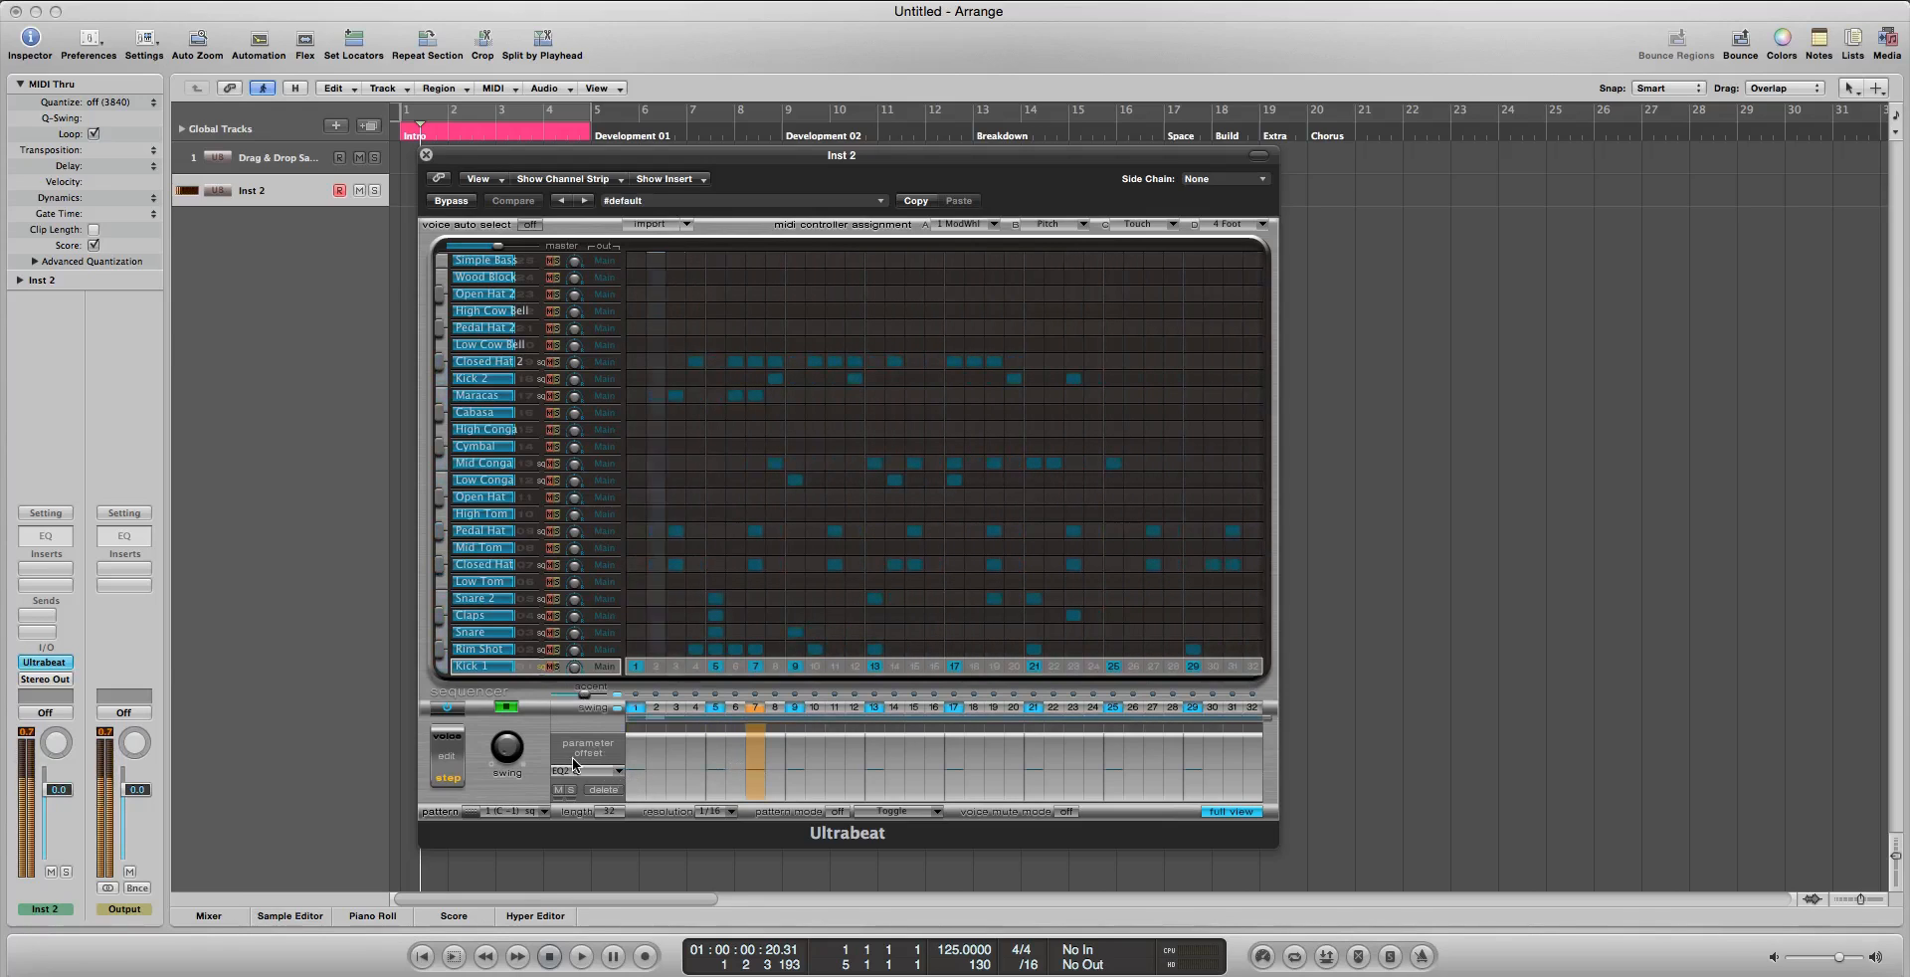
Leave the sequencer's full view, stop the pattern and return Kick 1 to voice editing
click(1226, 812)
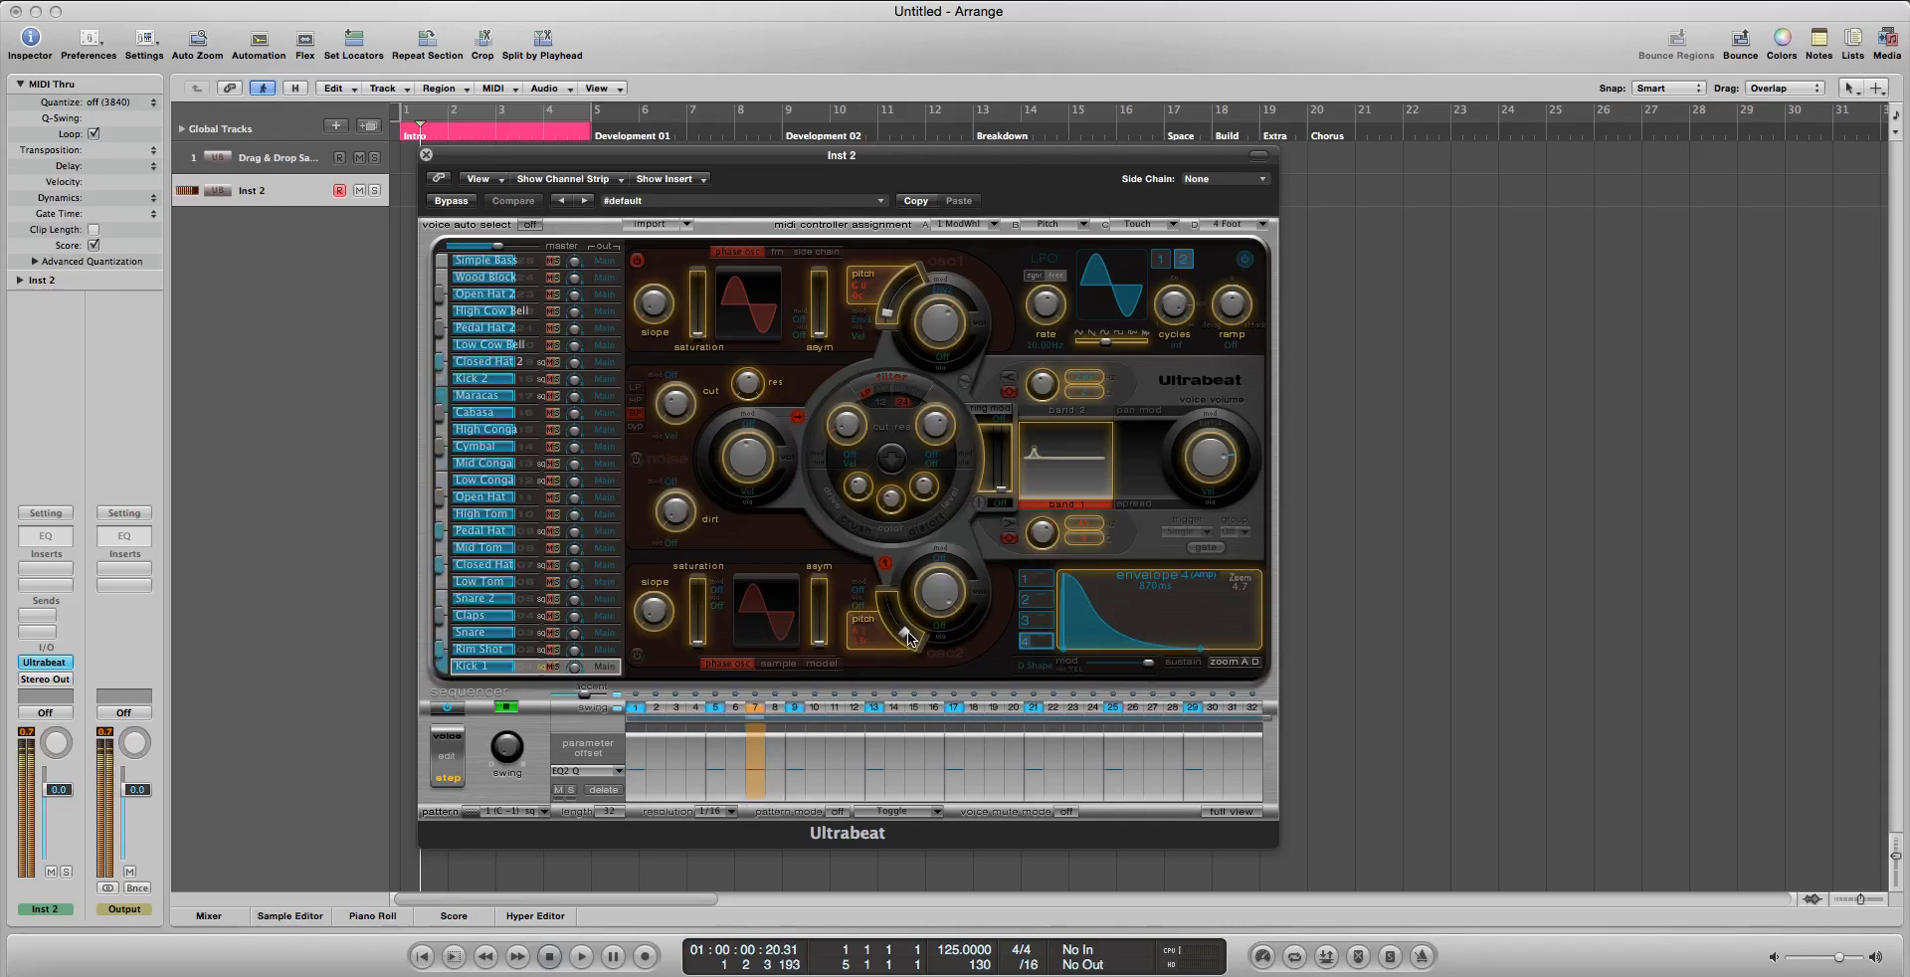
click(526, 620)
click(509, 707)
click(448, 741)
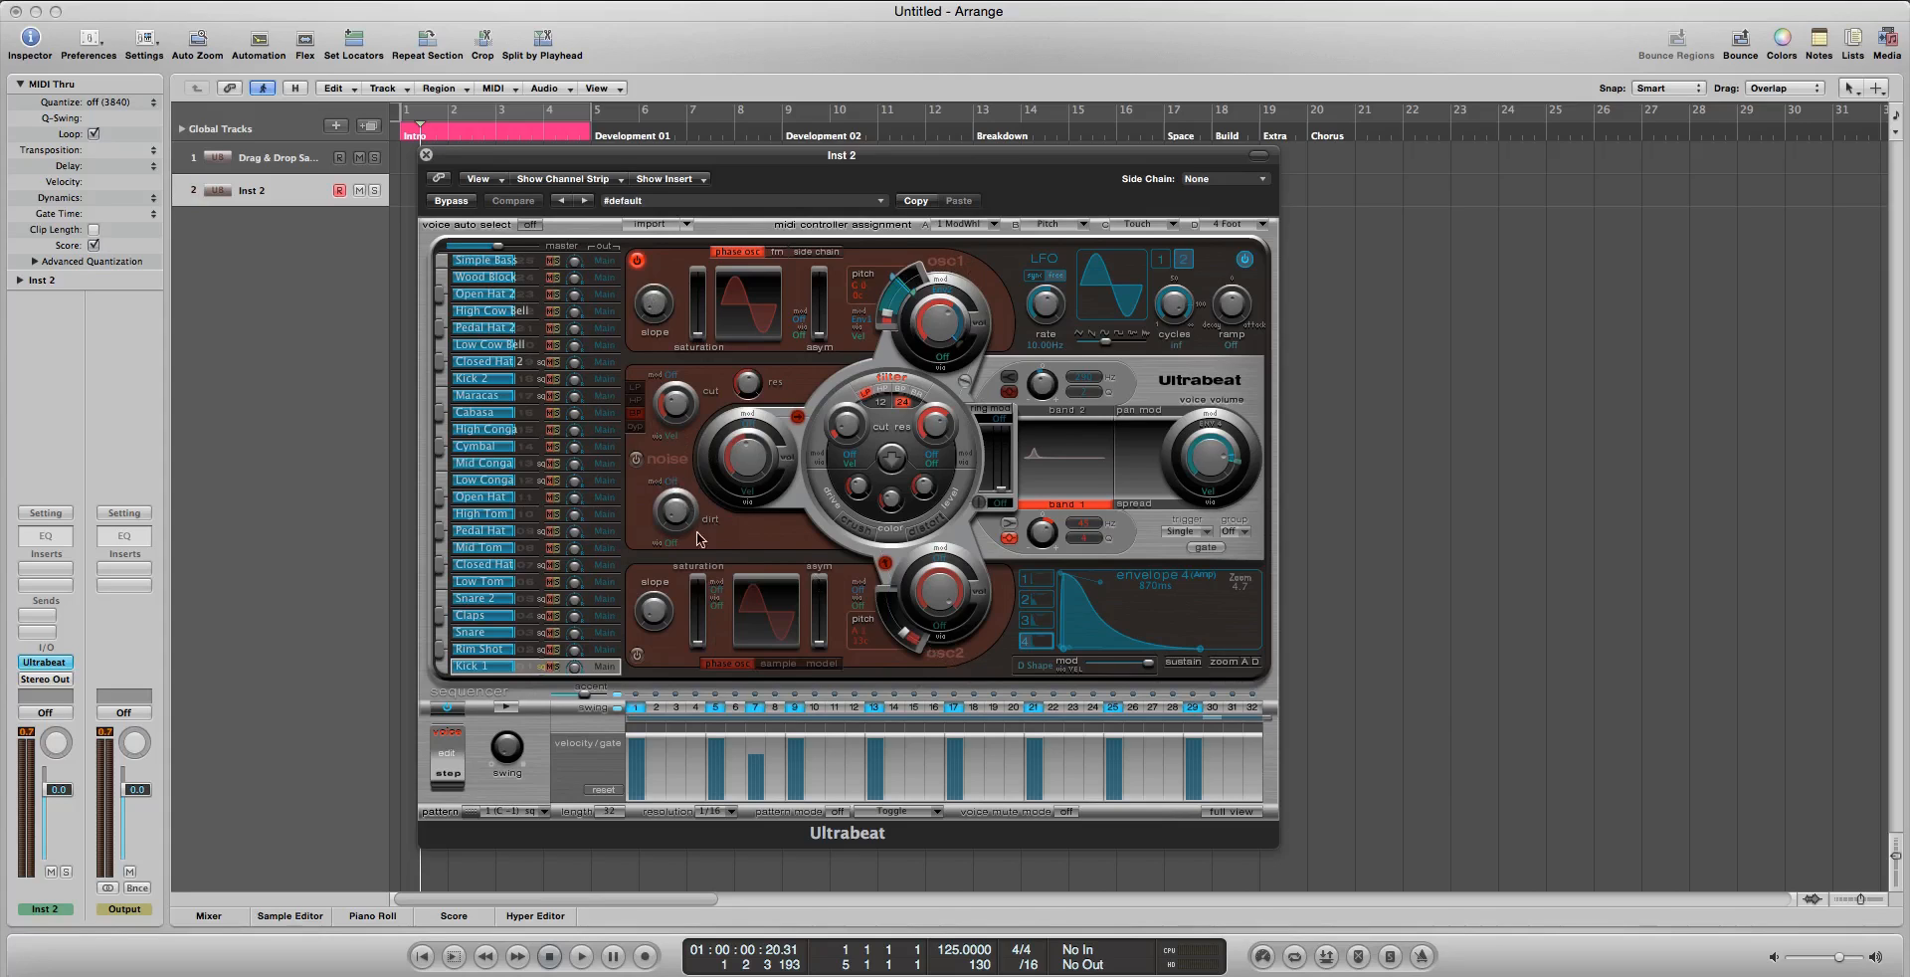
Turn on the noise generator of the Kick 1 voice and restart the pattern
click(636, 459)
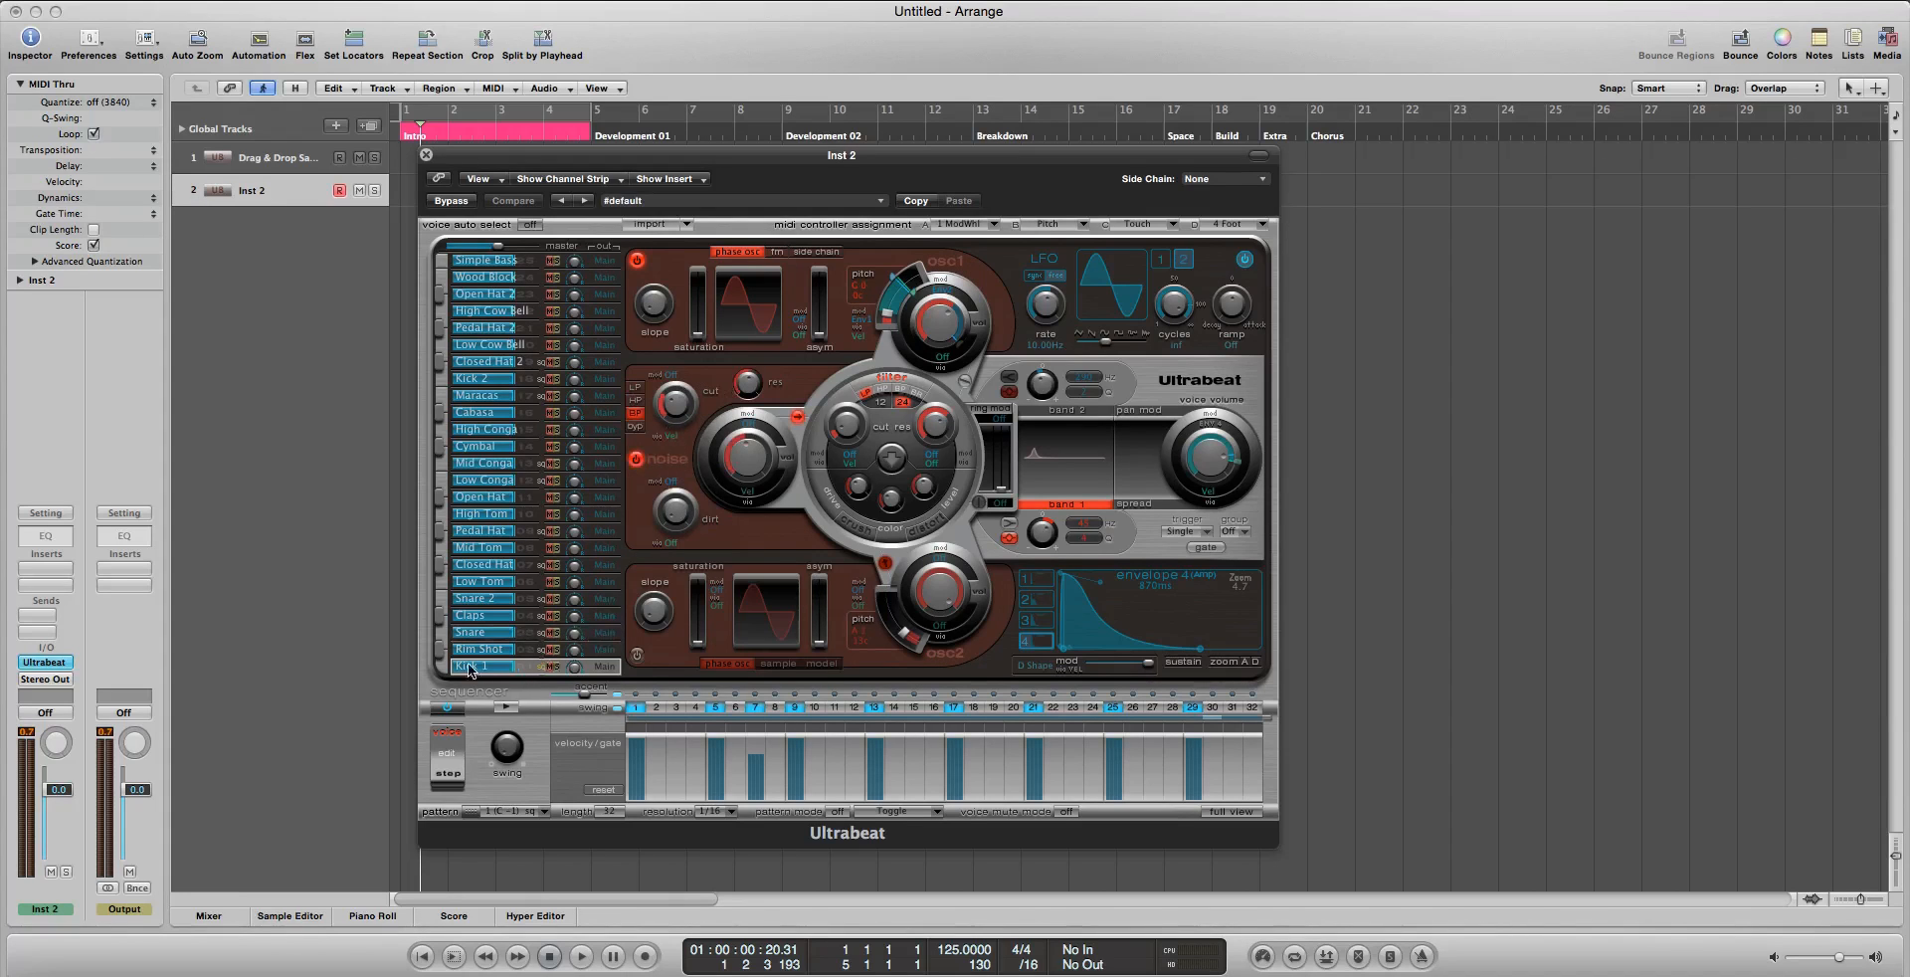
click(506, 707)
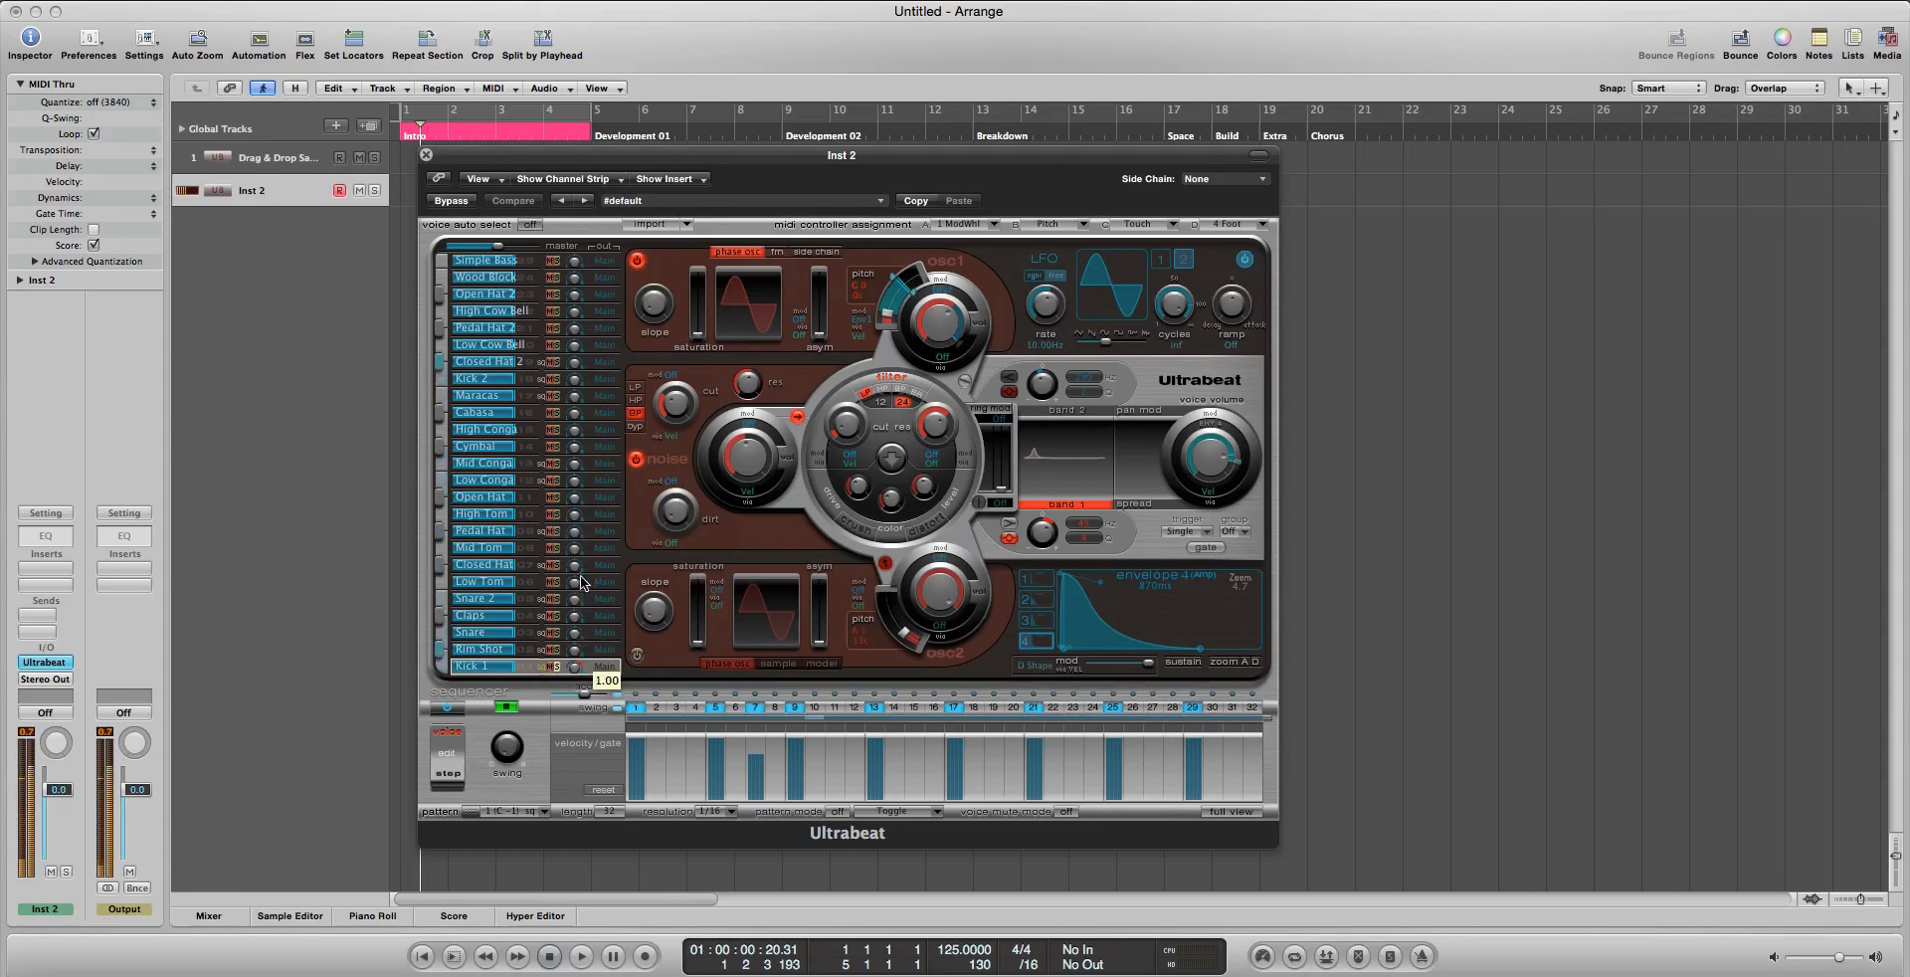
drag(606, 731, 597, 666)
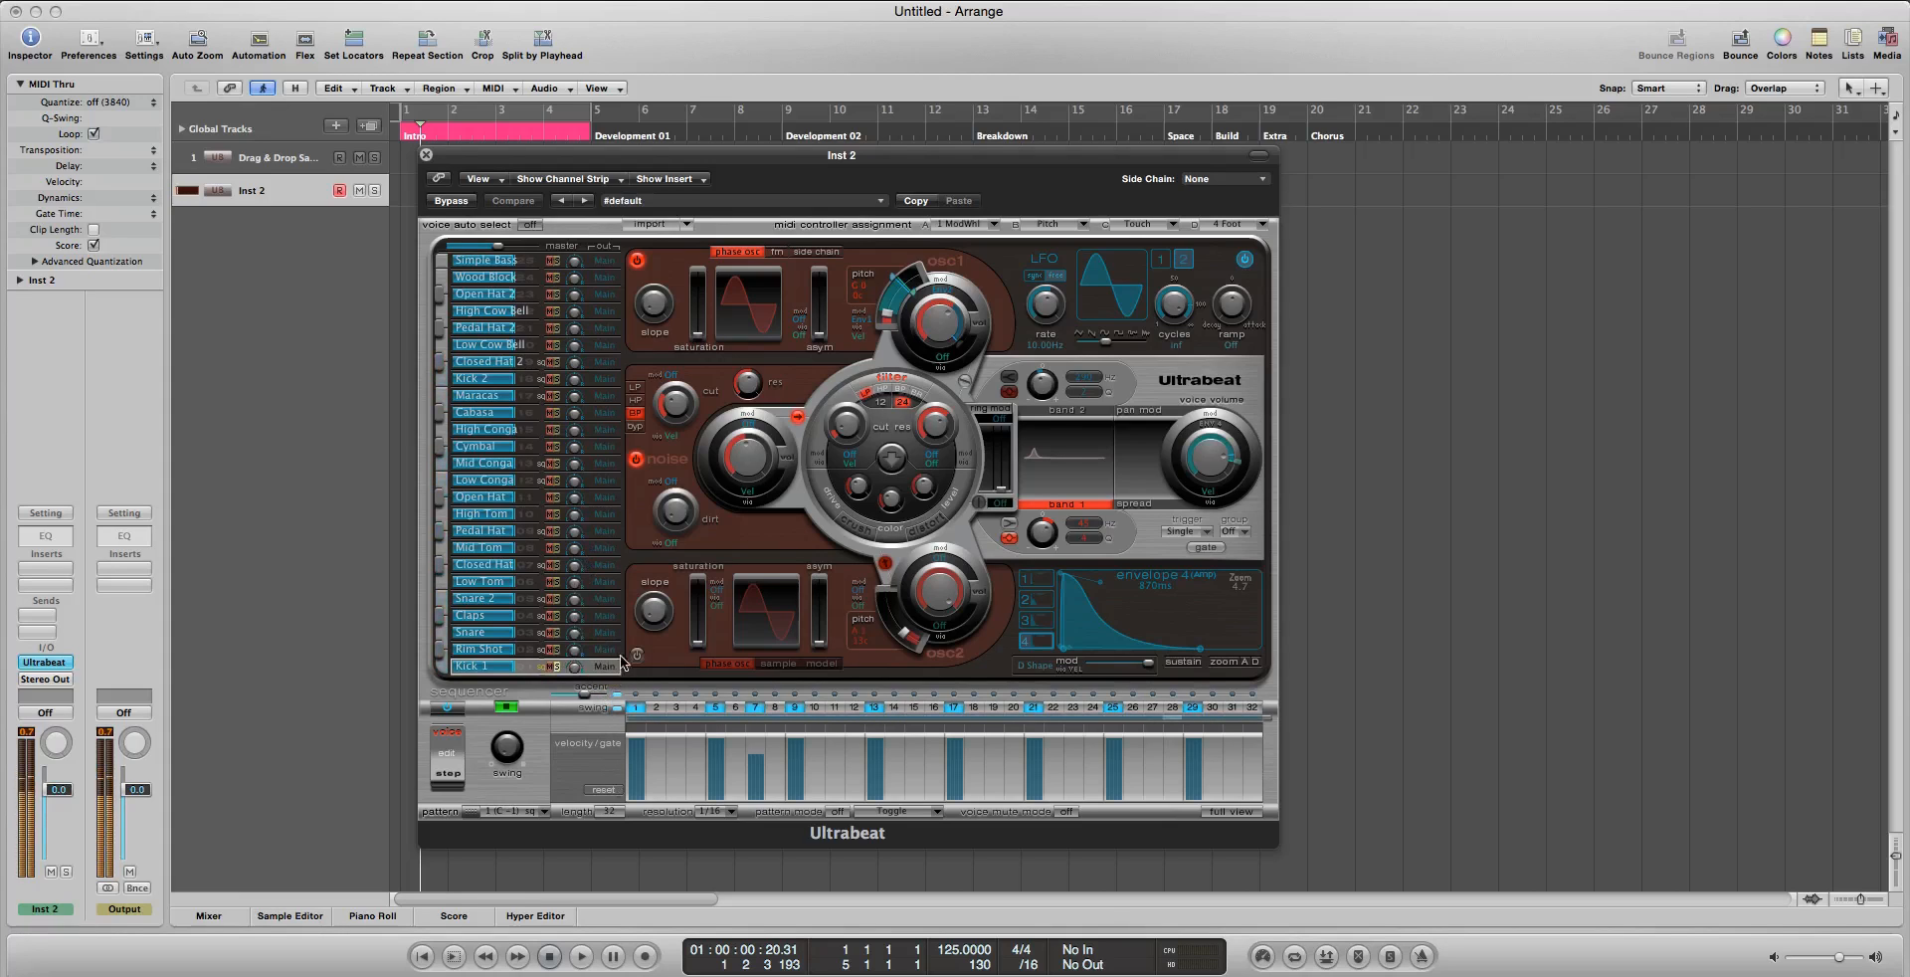
Try oscillator 2 in the Kick 1 voice with different slope, pitch and volume settings, and switch it off again
click(639, 654)
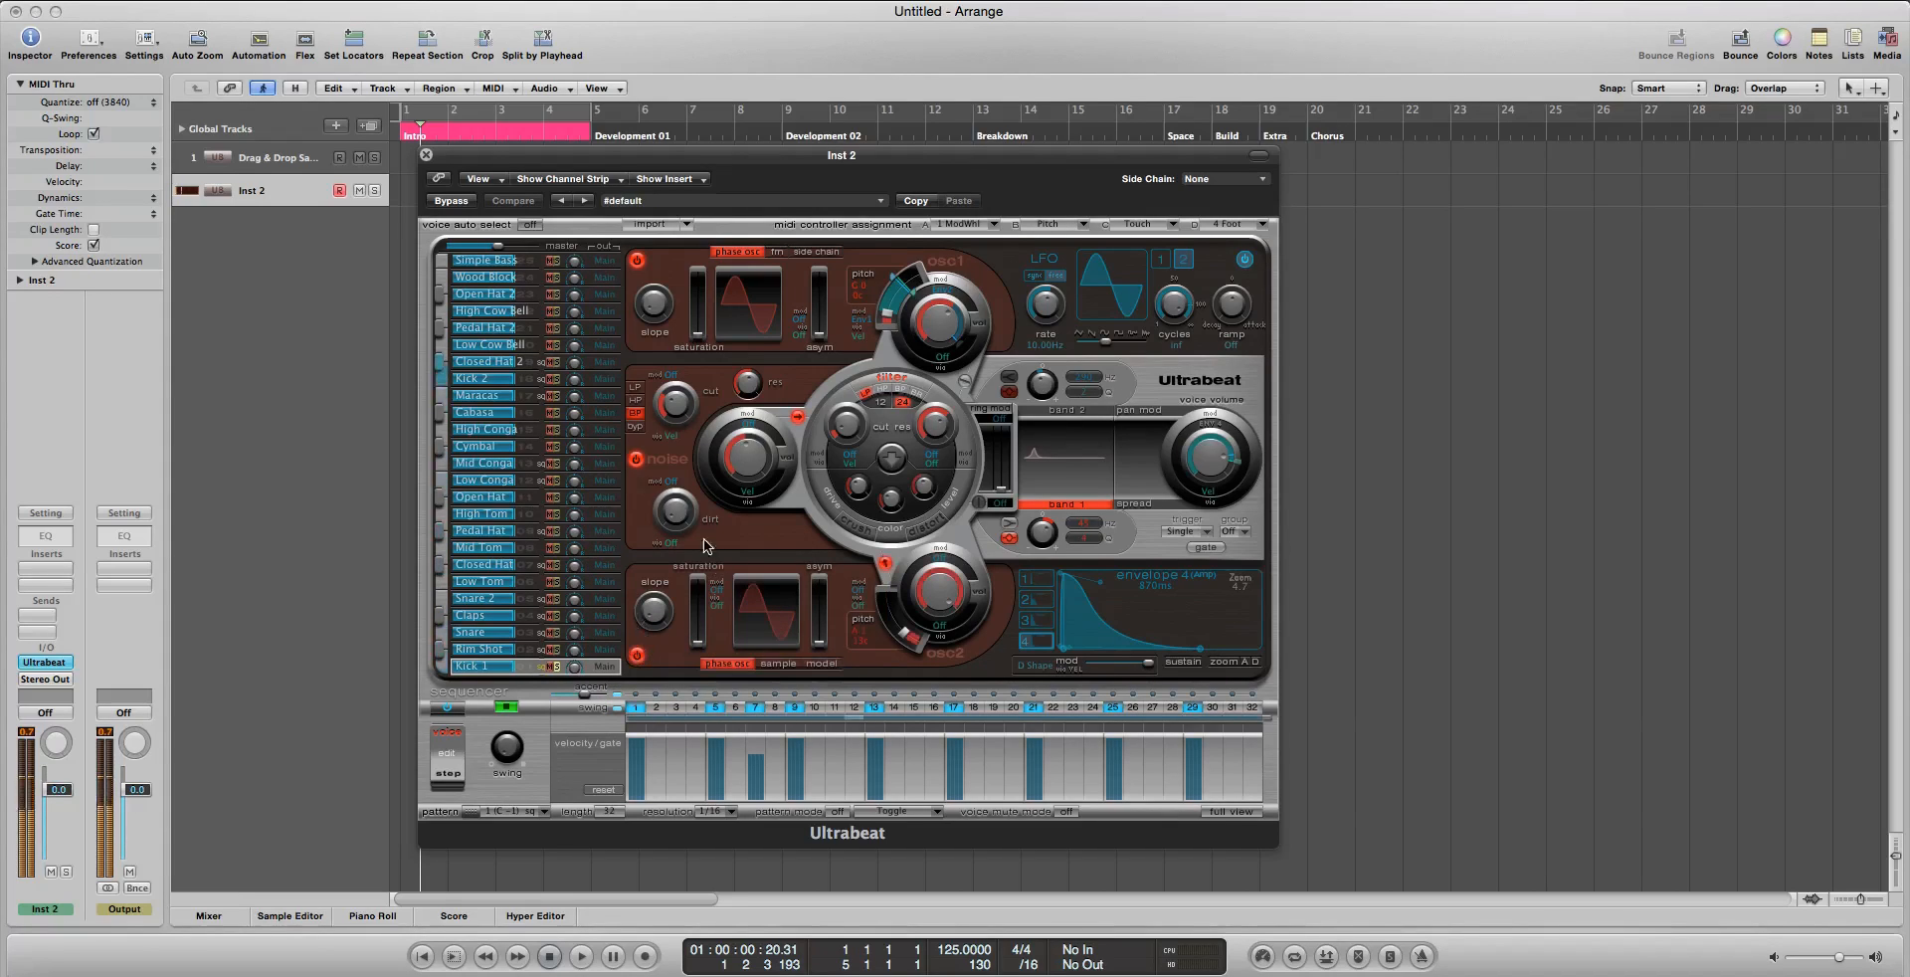
drag(660, 615, 675, 649)
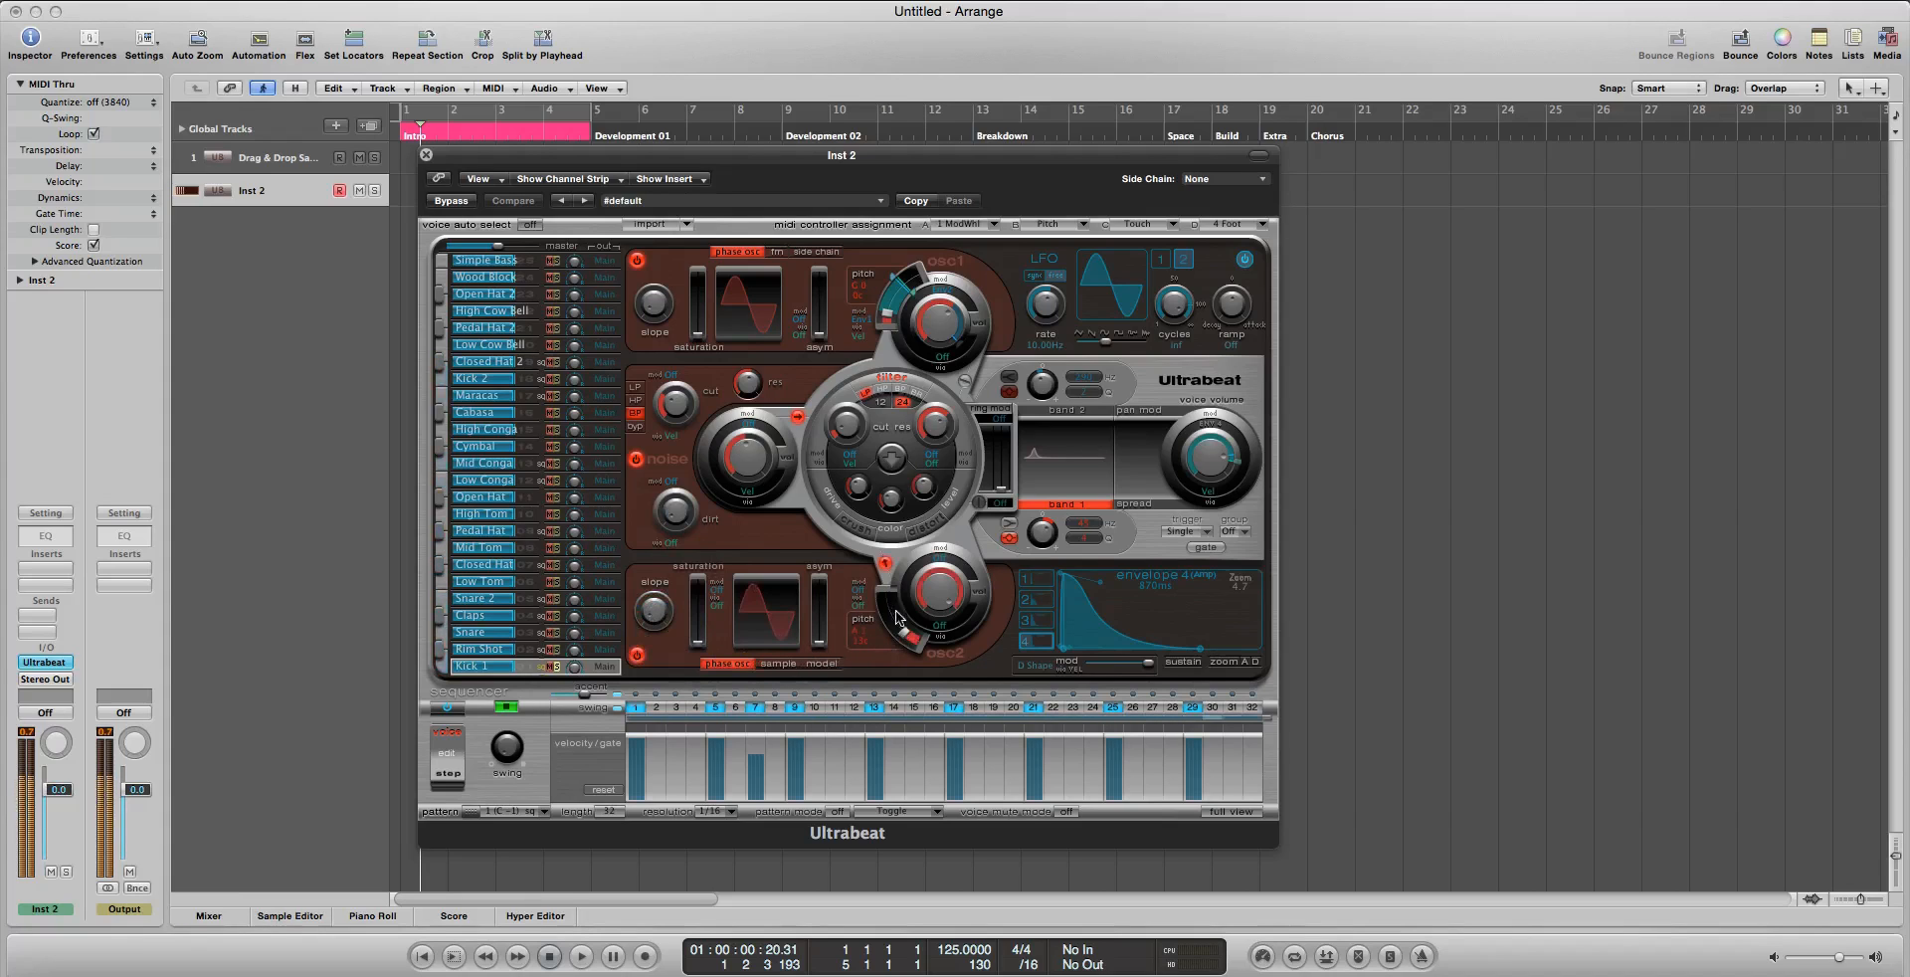
drag(898, 616, 922, 531)
click(935, 627)
click(941, 594)
click(637, 654)
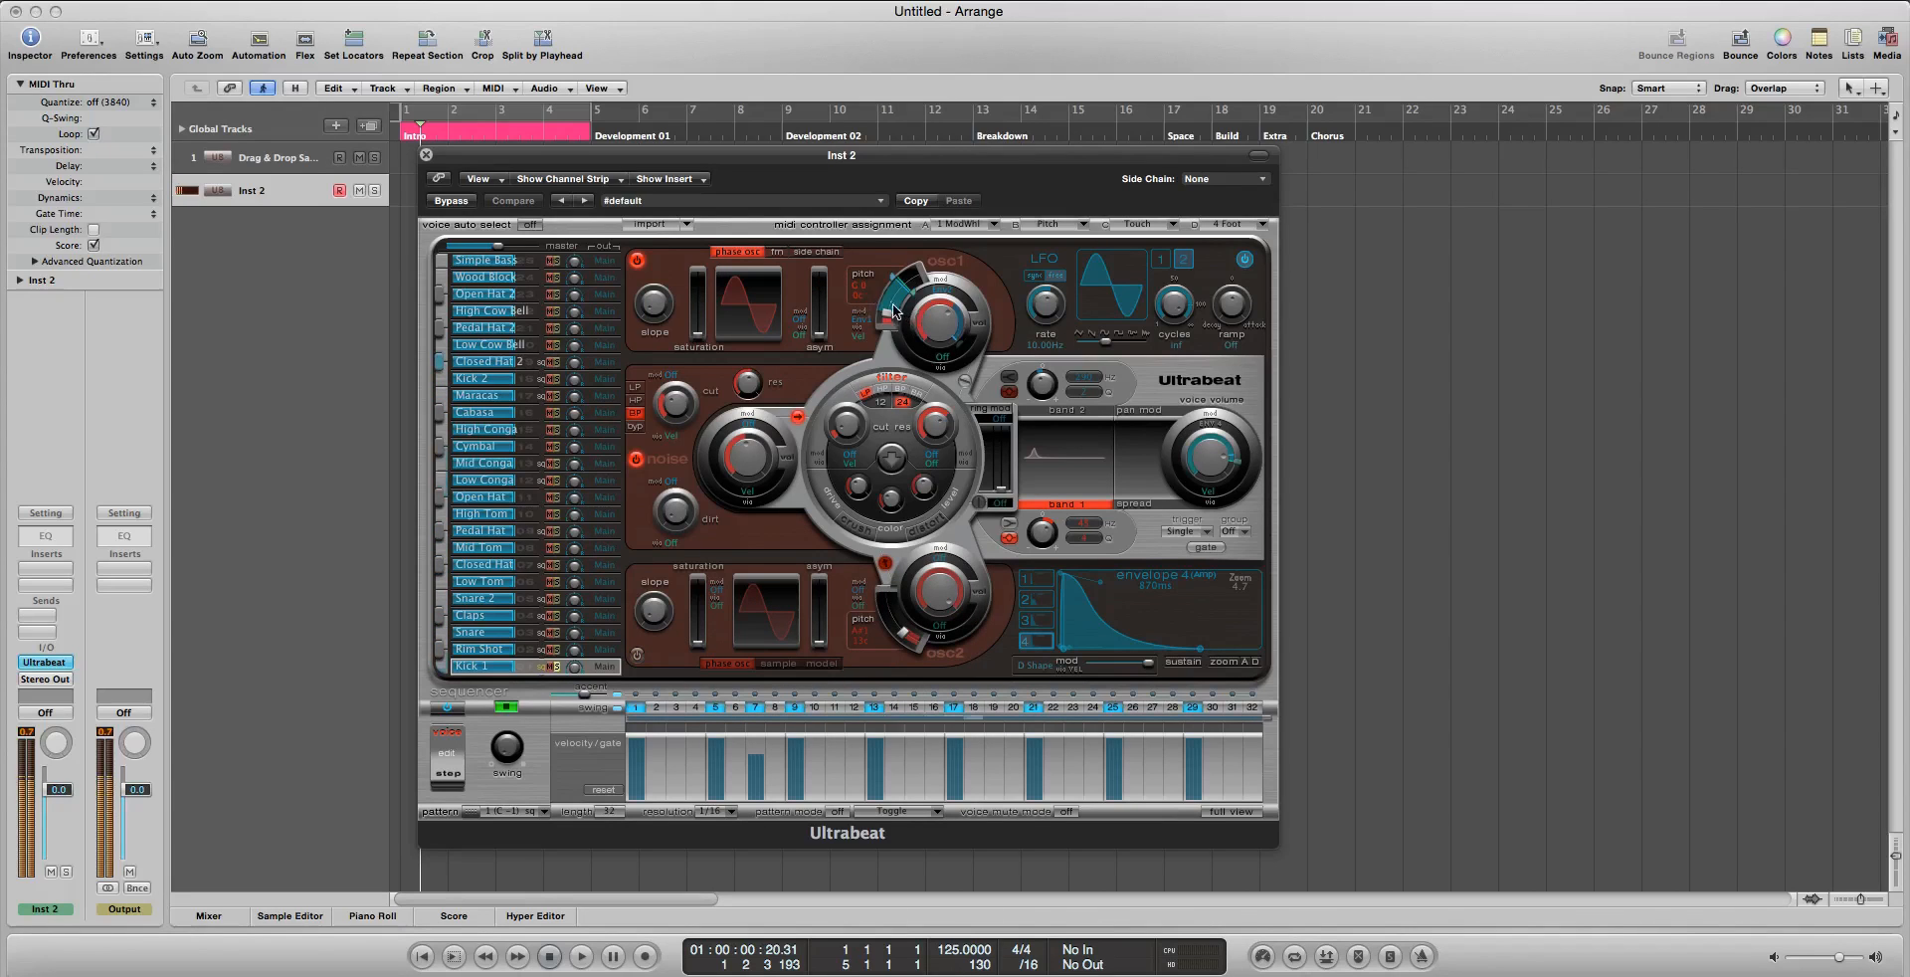
Try different pitch, saturation and asymmetry settings on oscillator 1 of Kick 1
mouse_move(885, 312)
mouse_down()
mouse_move(905, 295)
mouse_move(893, 329)
mouse_up()
drag(702, 338, 714, 275)
mouse_move(802, 336)
mouse_down()
mouse_move(830, 267)
mouse_move(832, 353)
mouse_up()
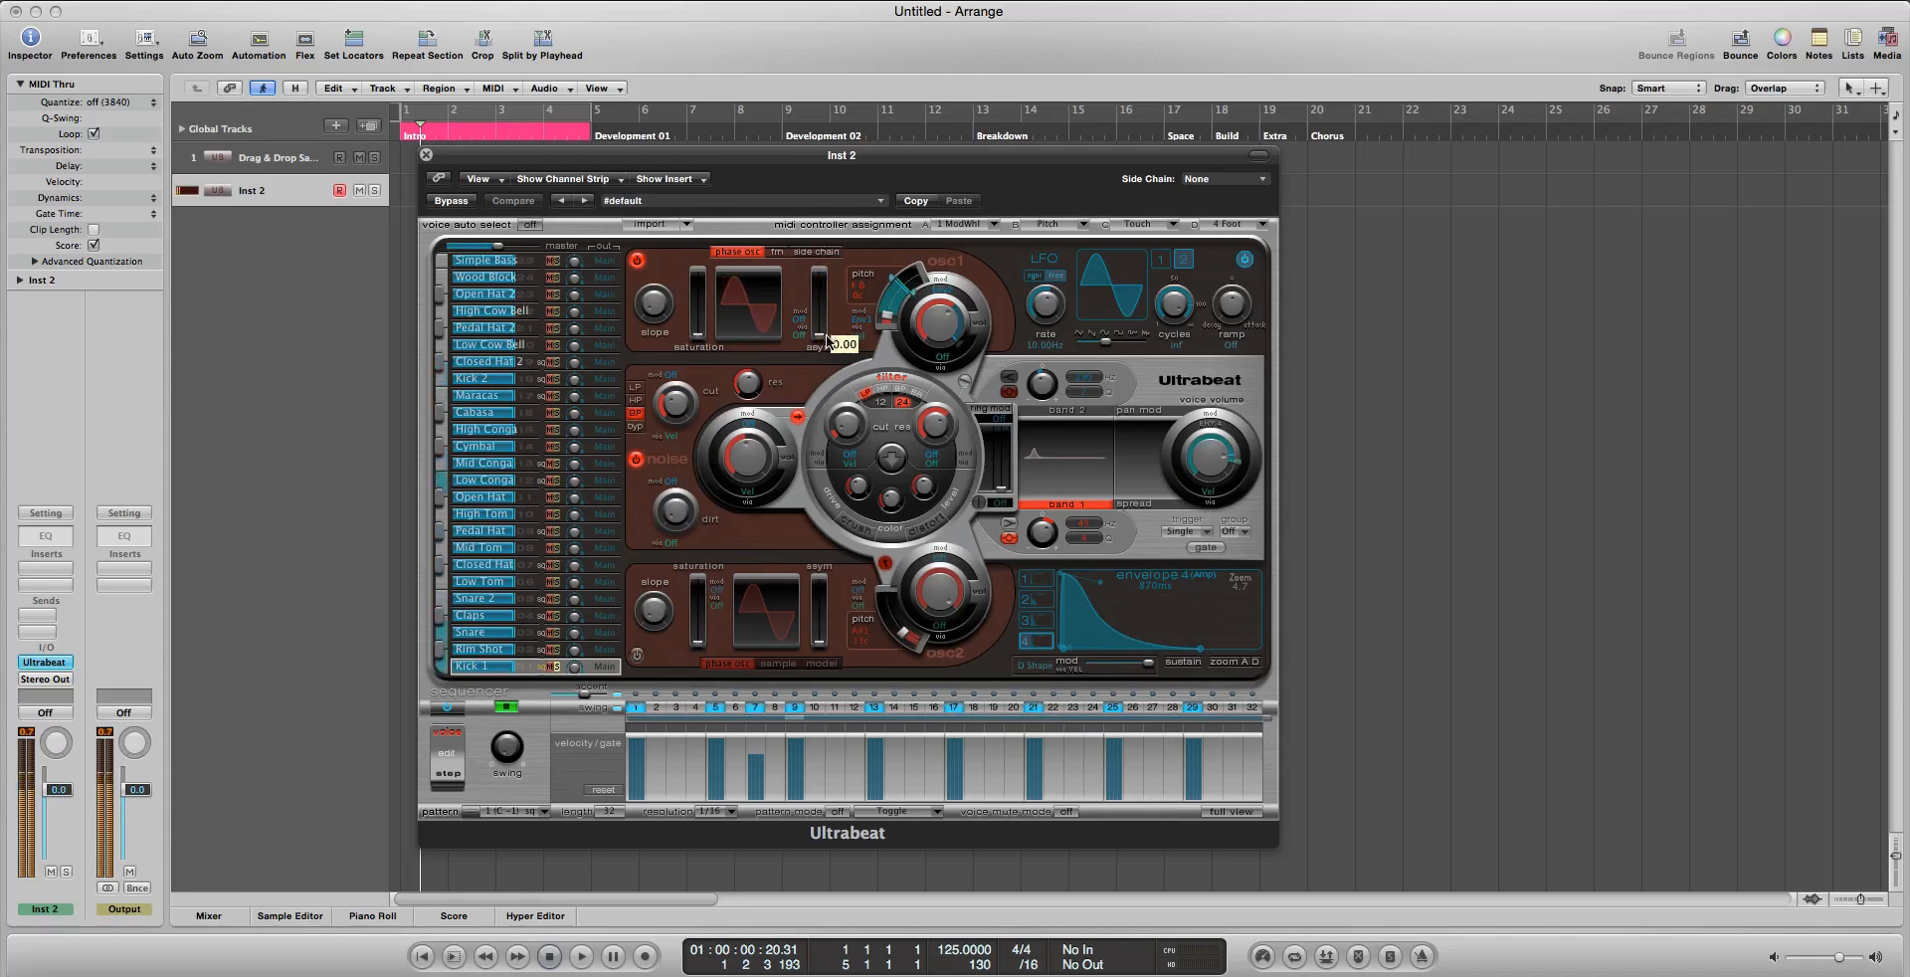
drag(697, 332, 699, 255)
mouse_move(819, 337)
mouse_down()
mouse_move(817, 281)
mouse_move(830, 345)
mouse_up()
drag(696, 269, 702, 334)
Try FM mode on oscillator 1 with varying FM amounts and return it to phase oscillator mode
click(776, 252)
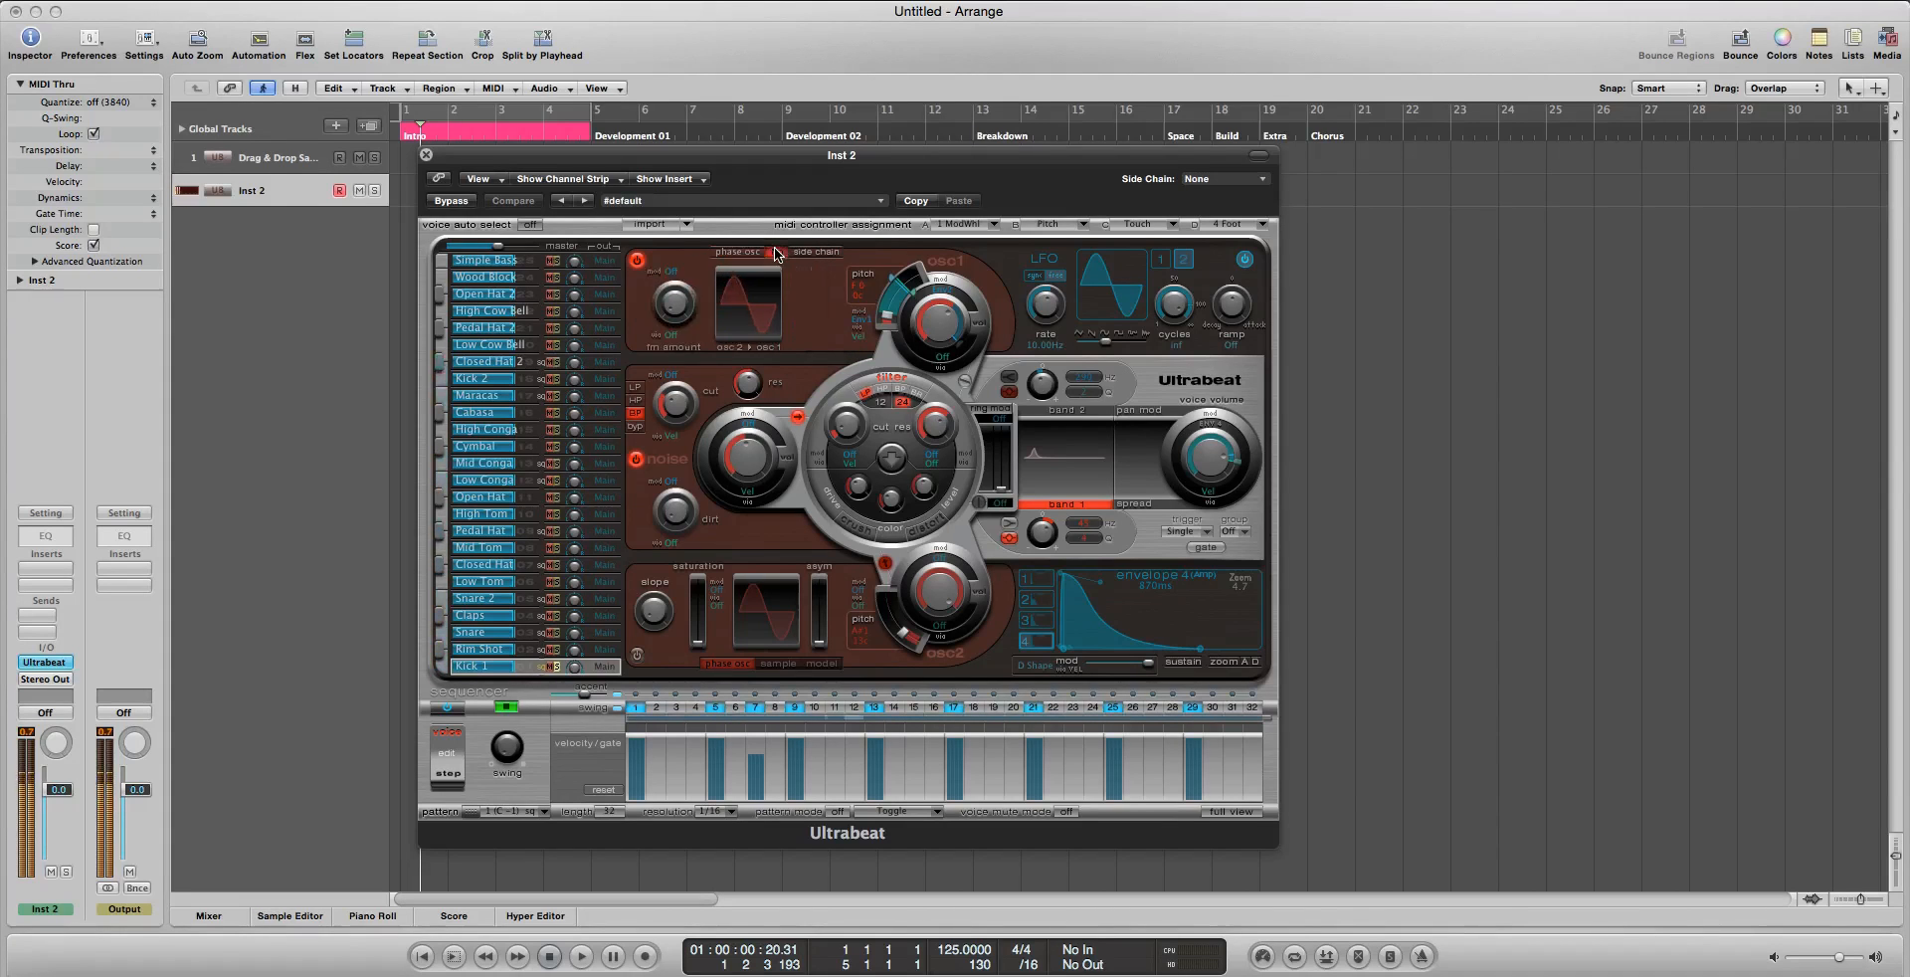
click(688, 294)
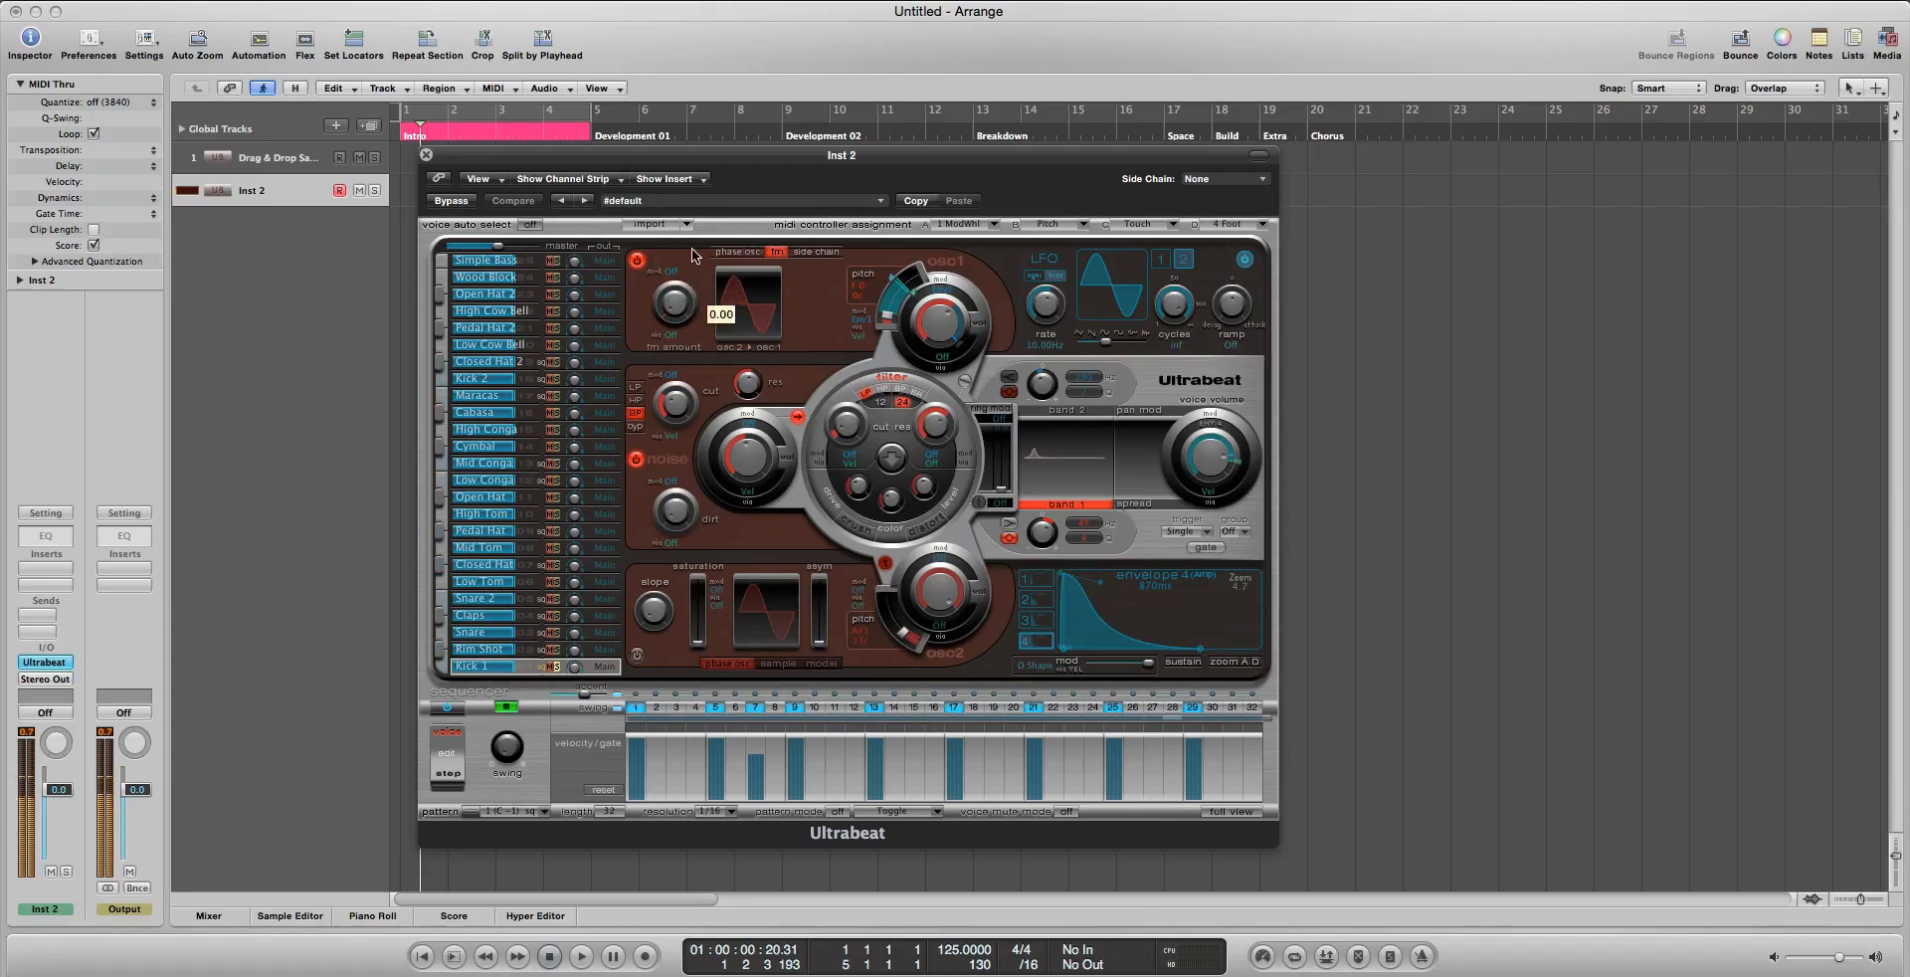
drag(694, 256, 696, 343)
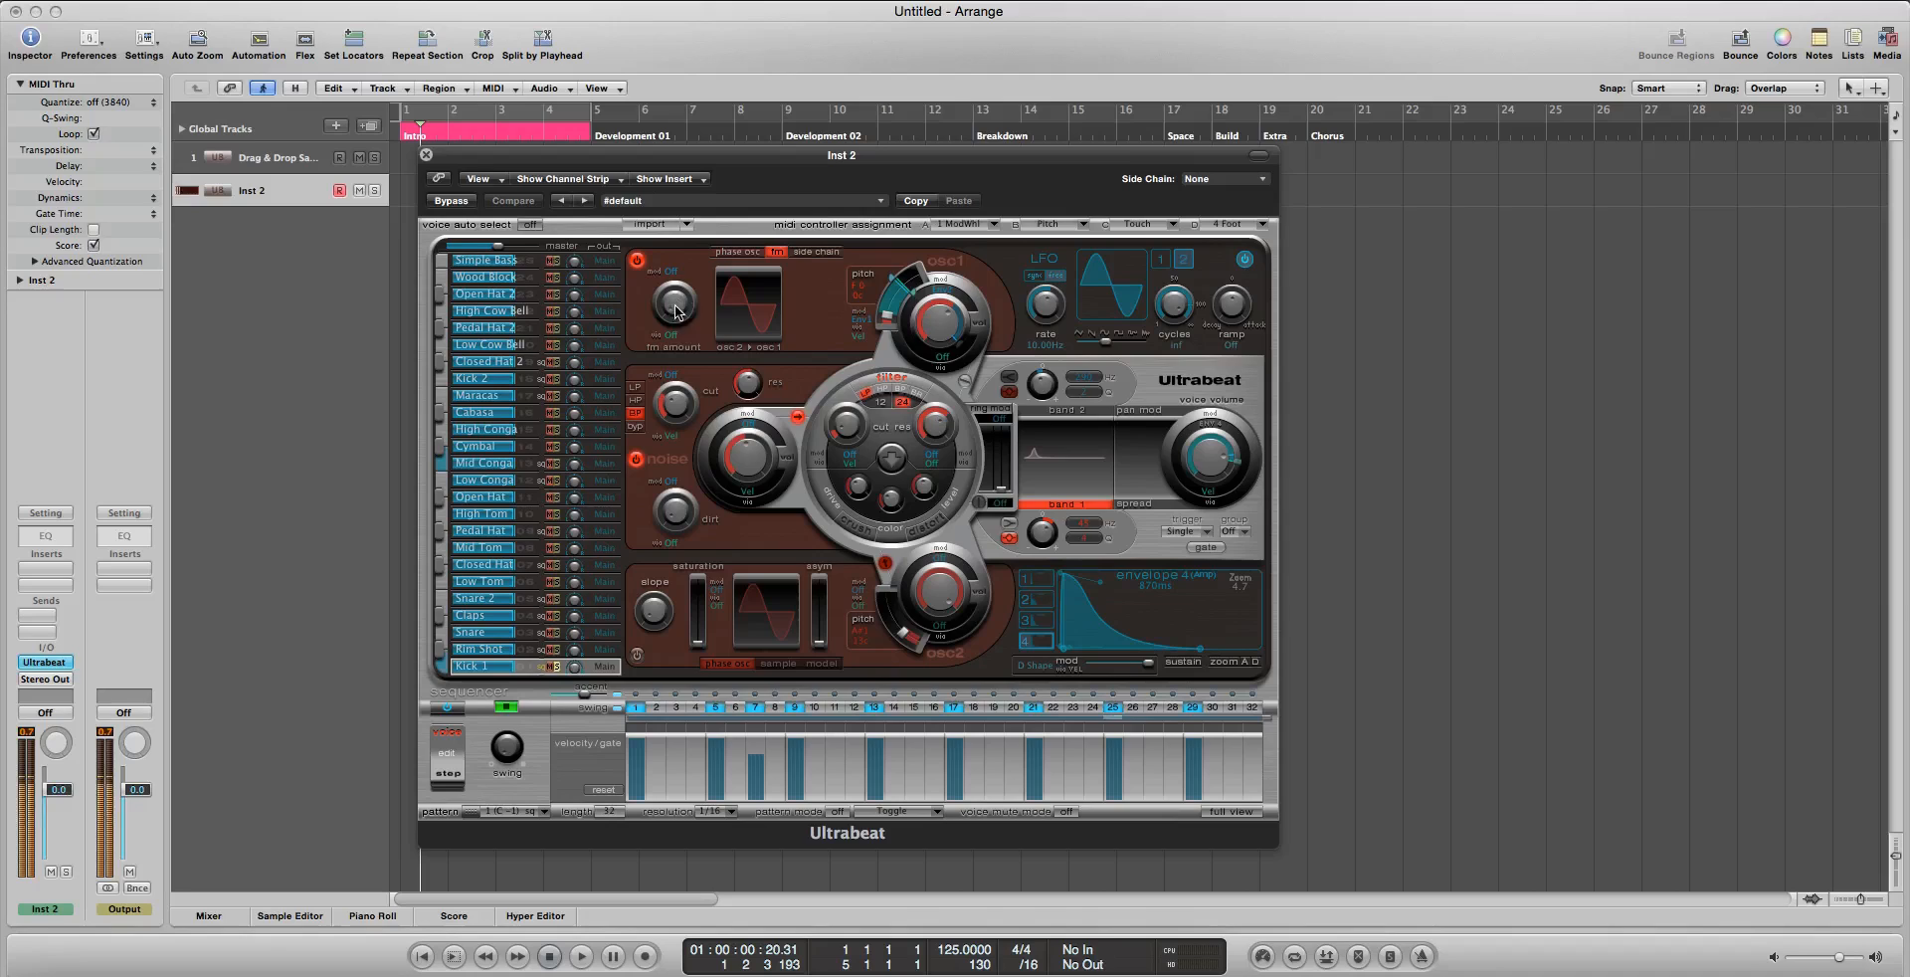
click(739, 252)
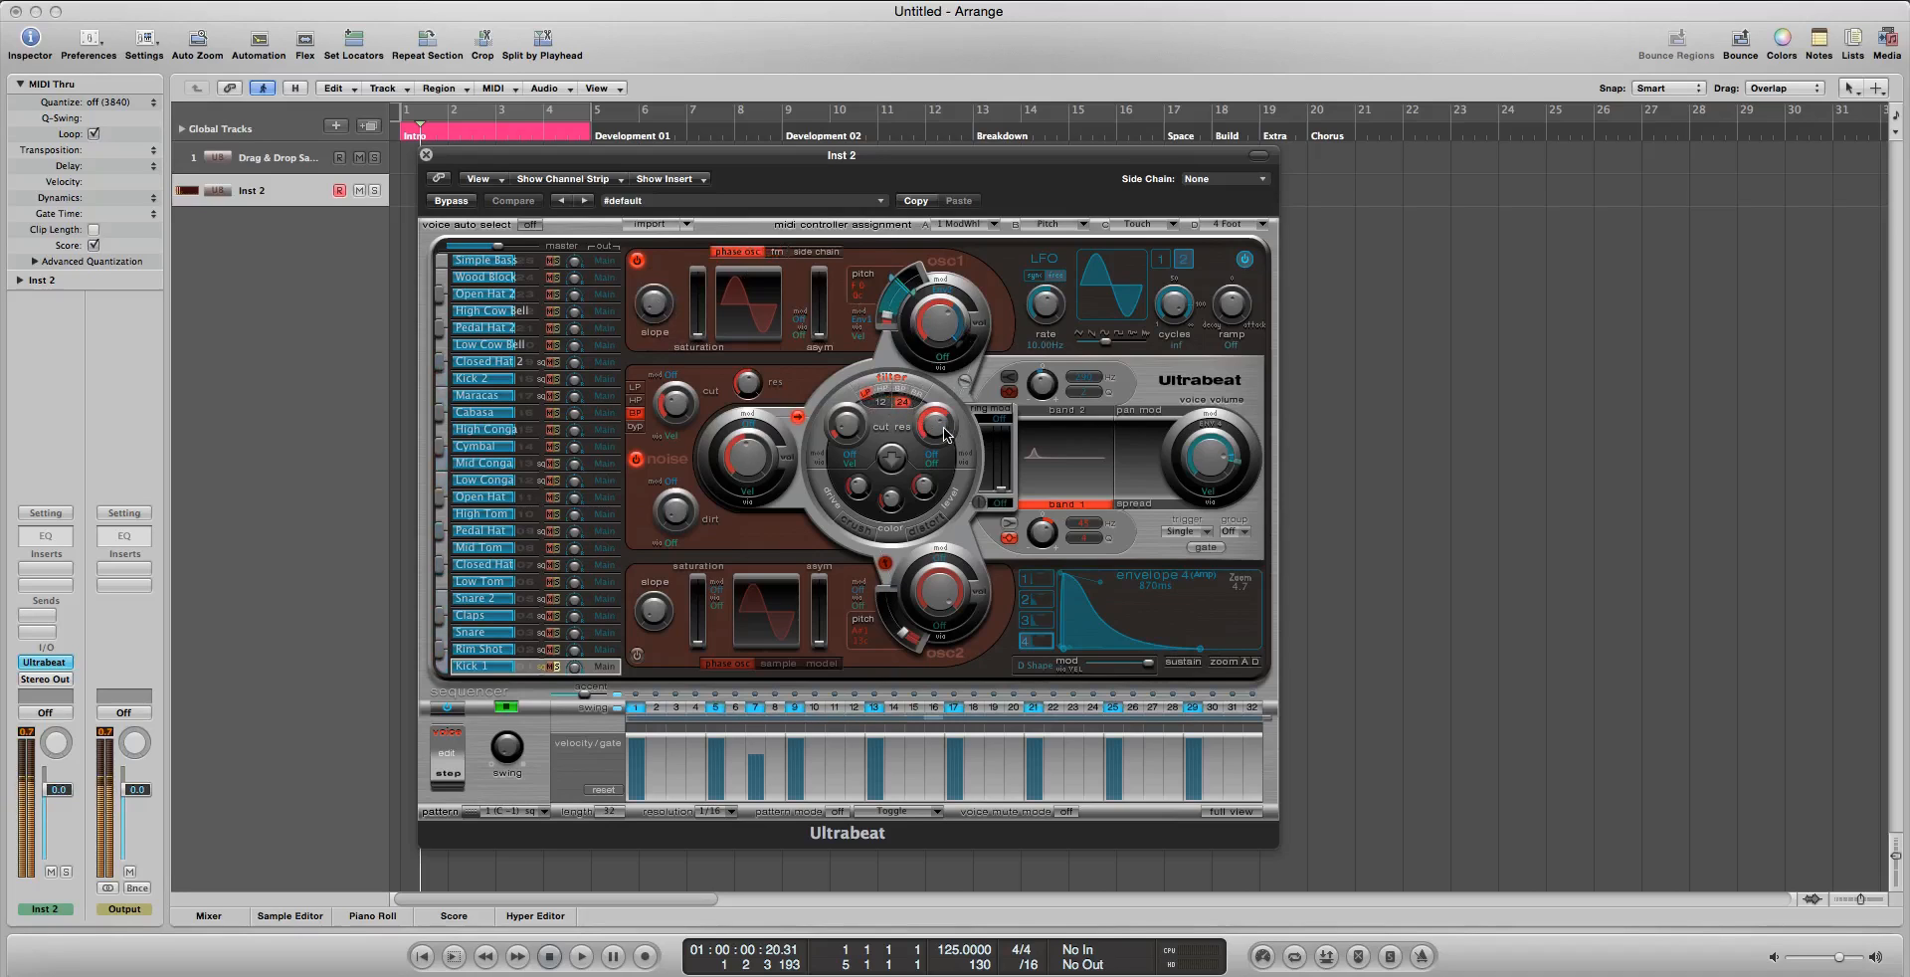
Adjust Kick 1's filter resonance to 0.34, vary the filter cutoff and raise EQ band 1
drag(944, 428, 945, 417)
drag(928, 424, 924, 486)
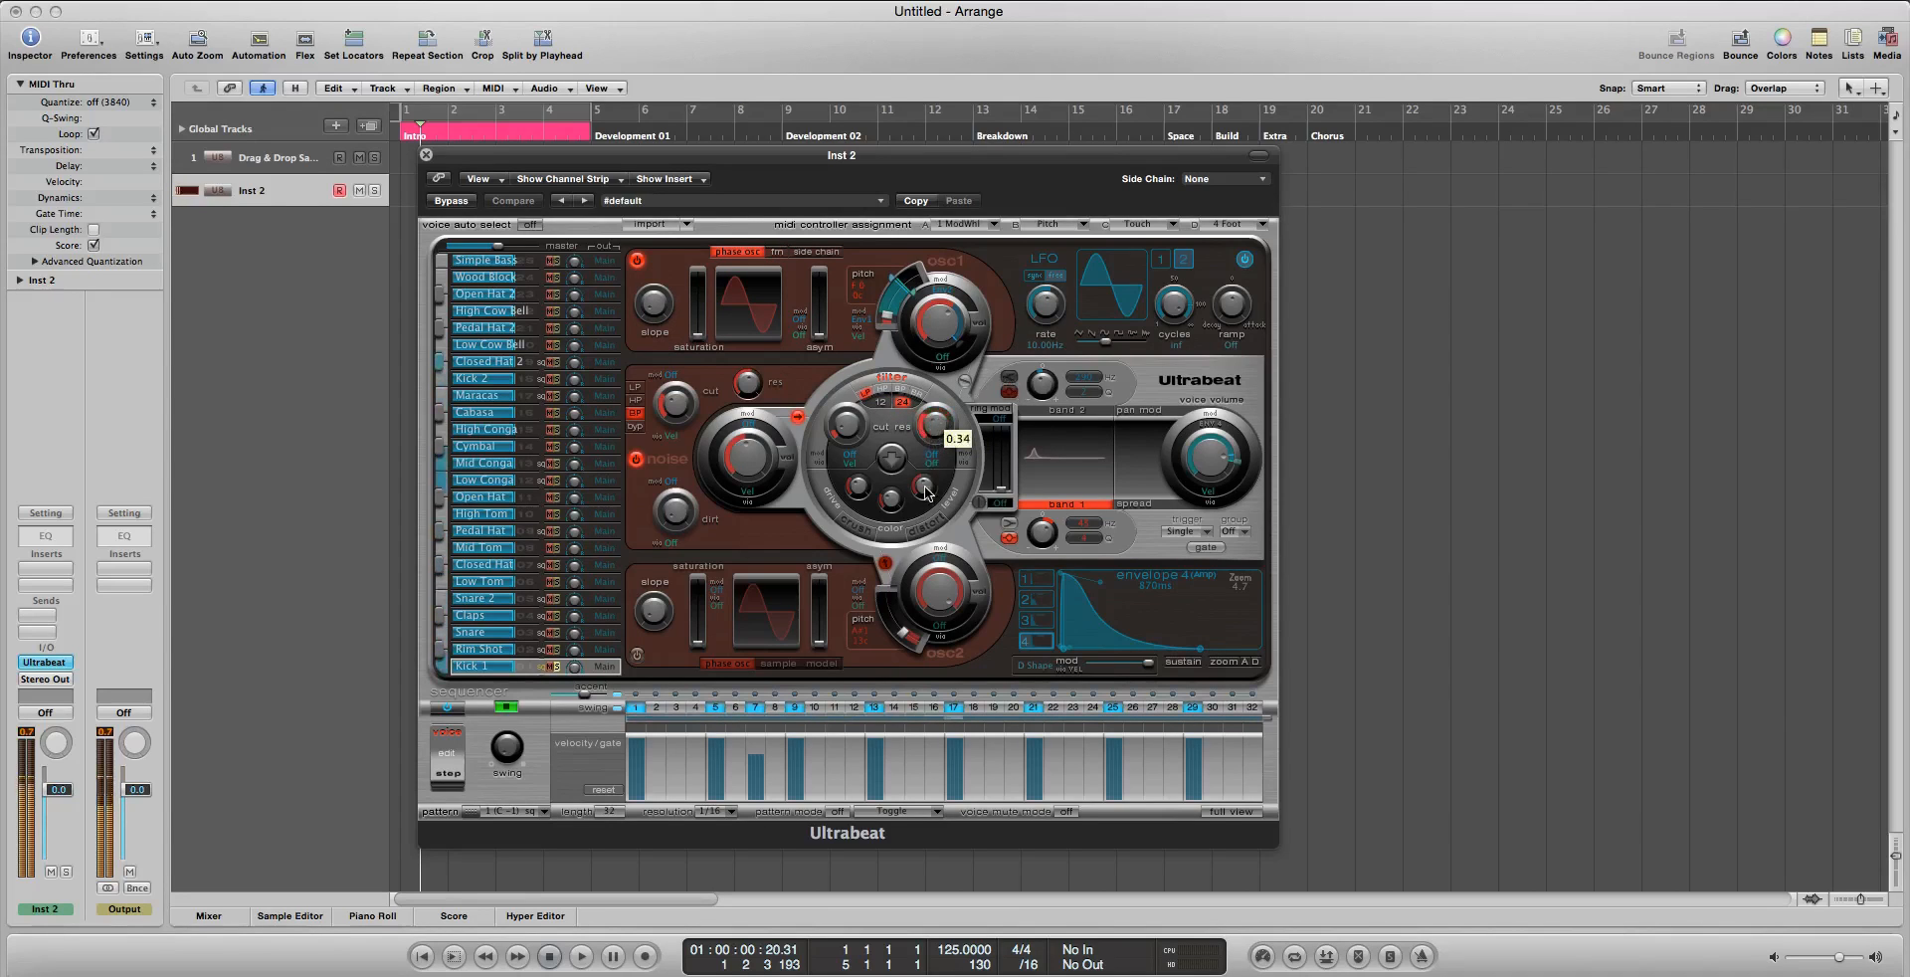
drag(838, 427, 843, 363)
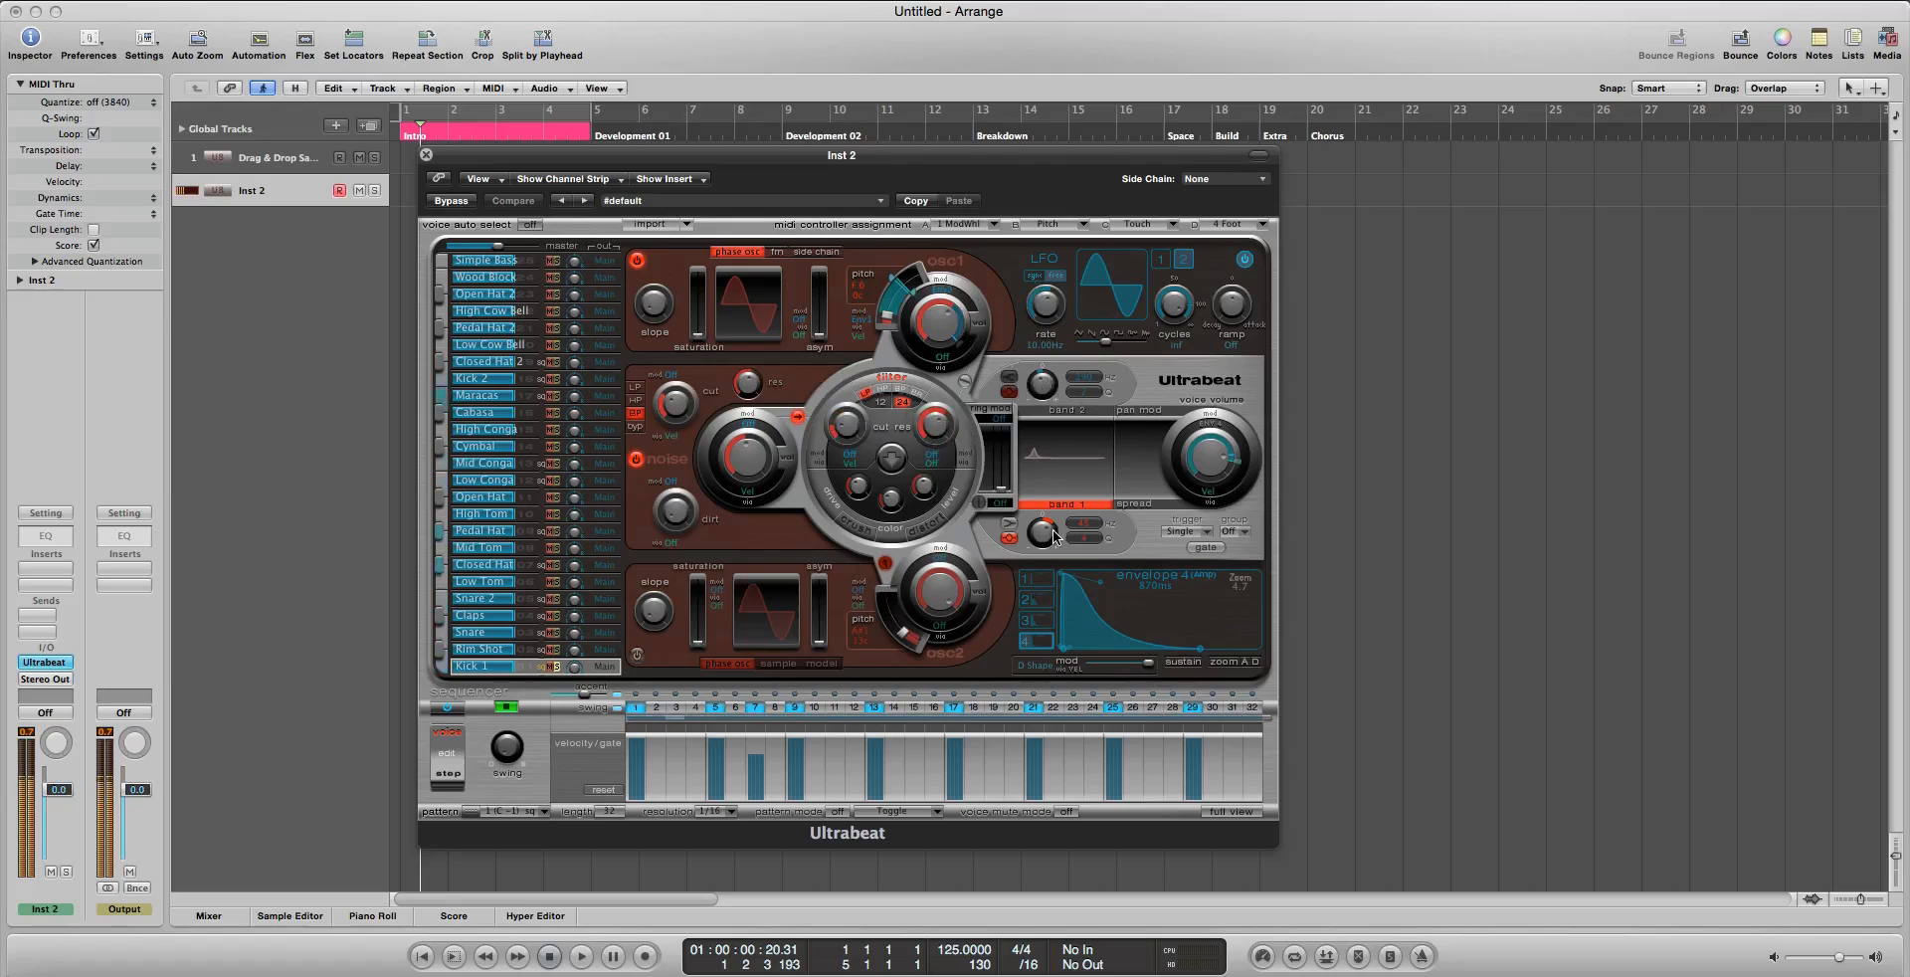
drag(1056, 537, 1014, 522)
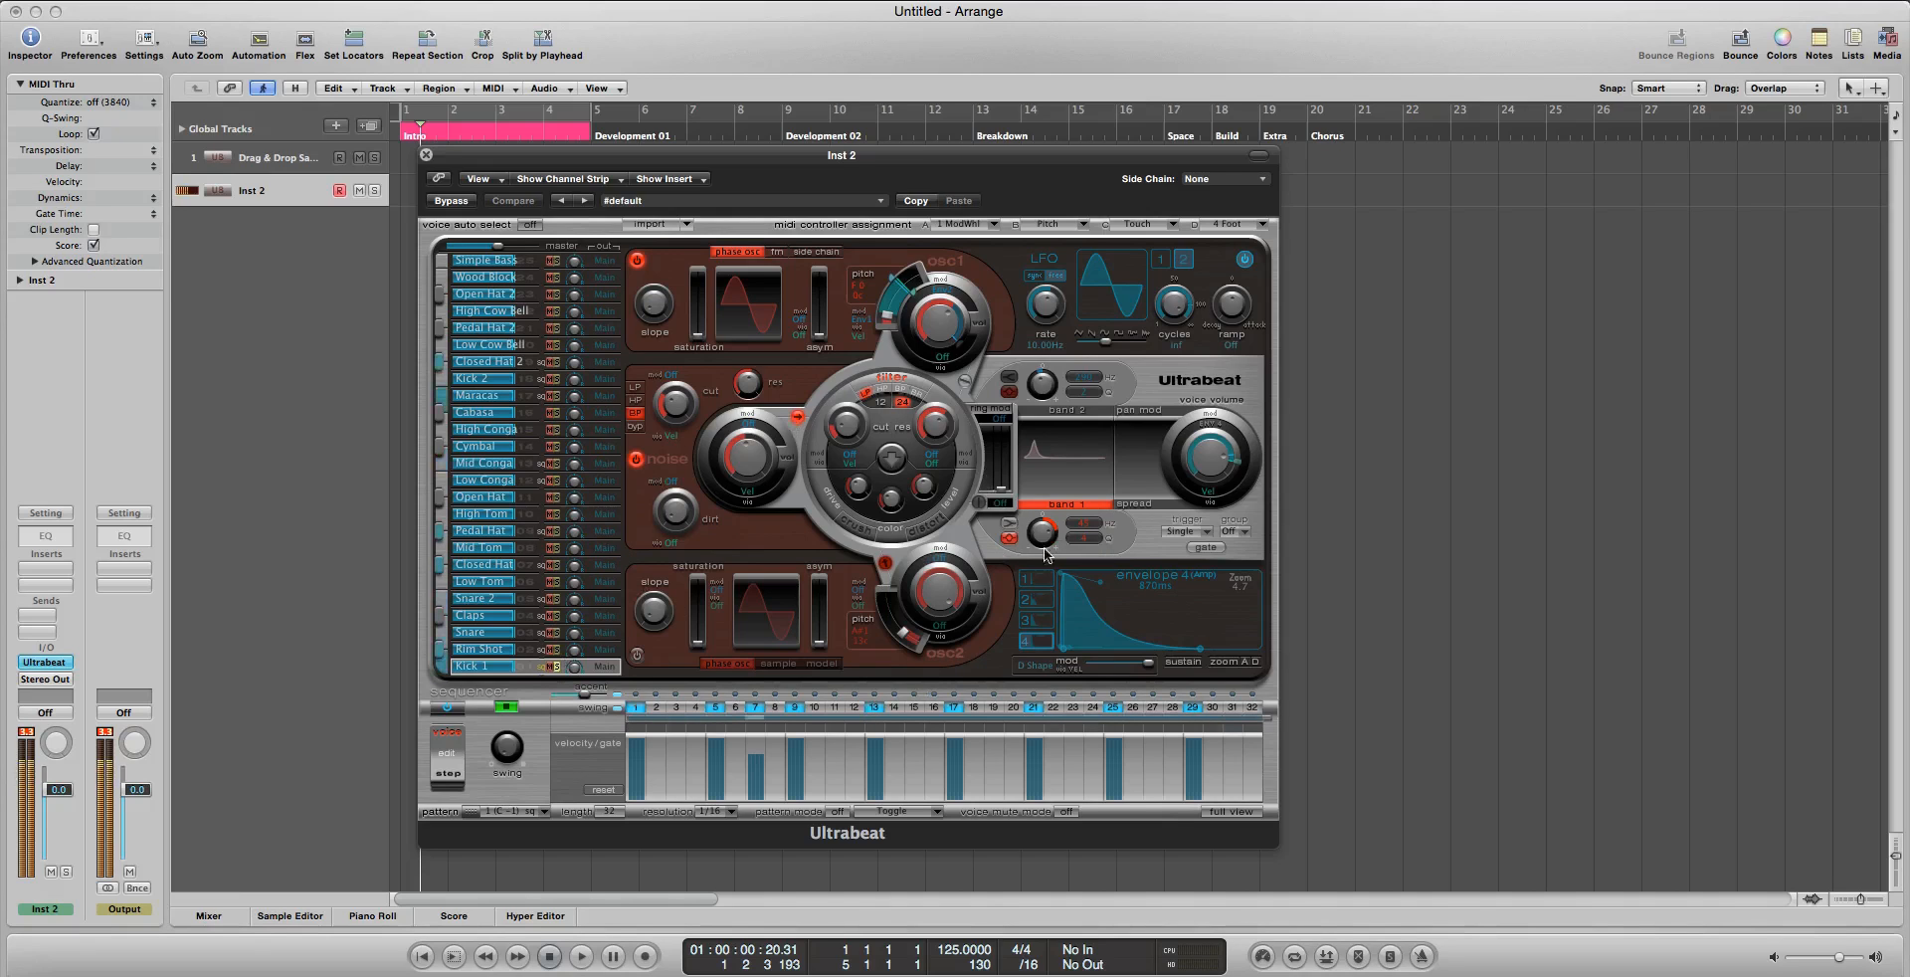
Switch Kick 1 to step-offset editing, add a hit on step 11 and lower its EQ band 1 gain
click(447, 775)
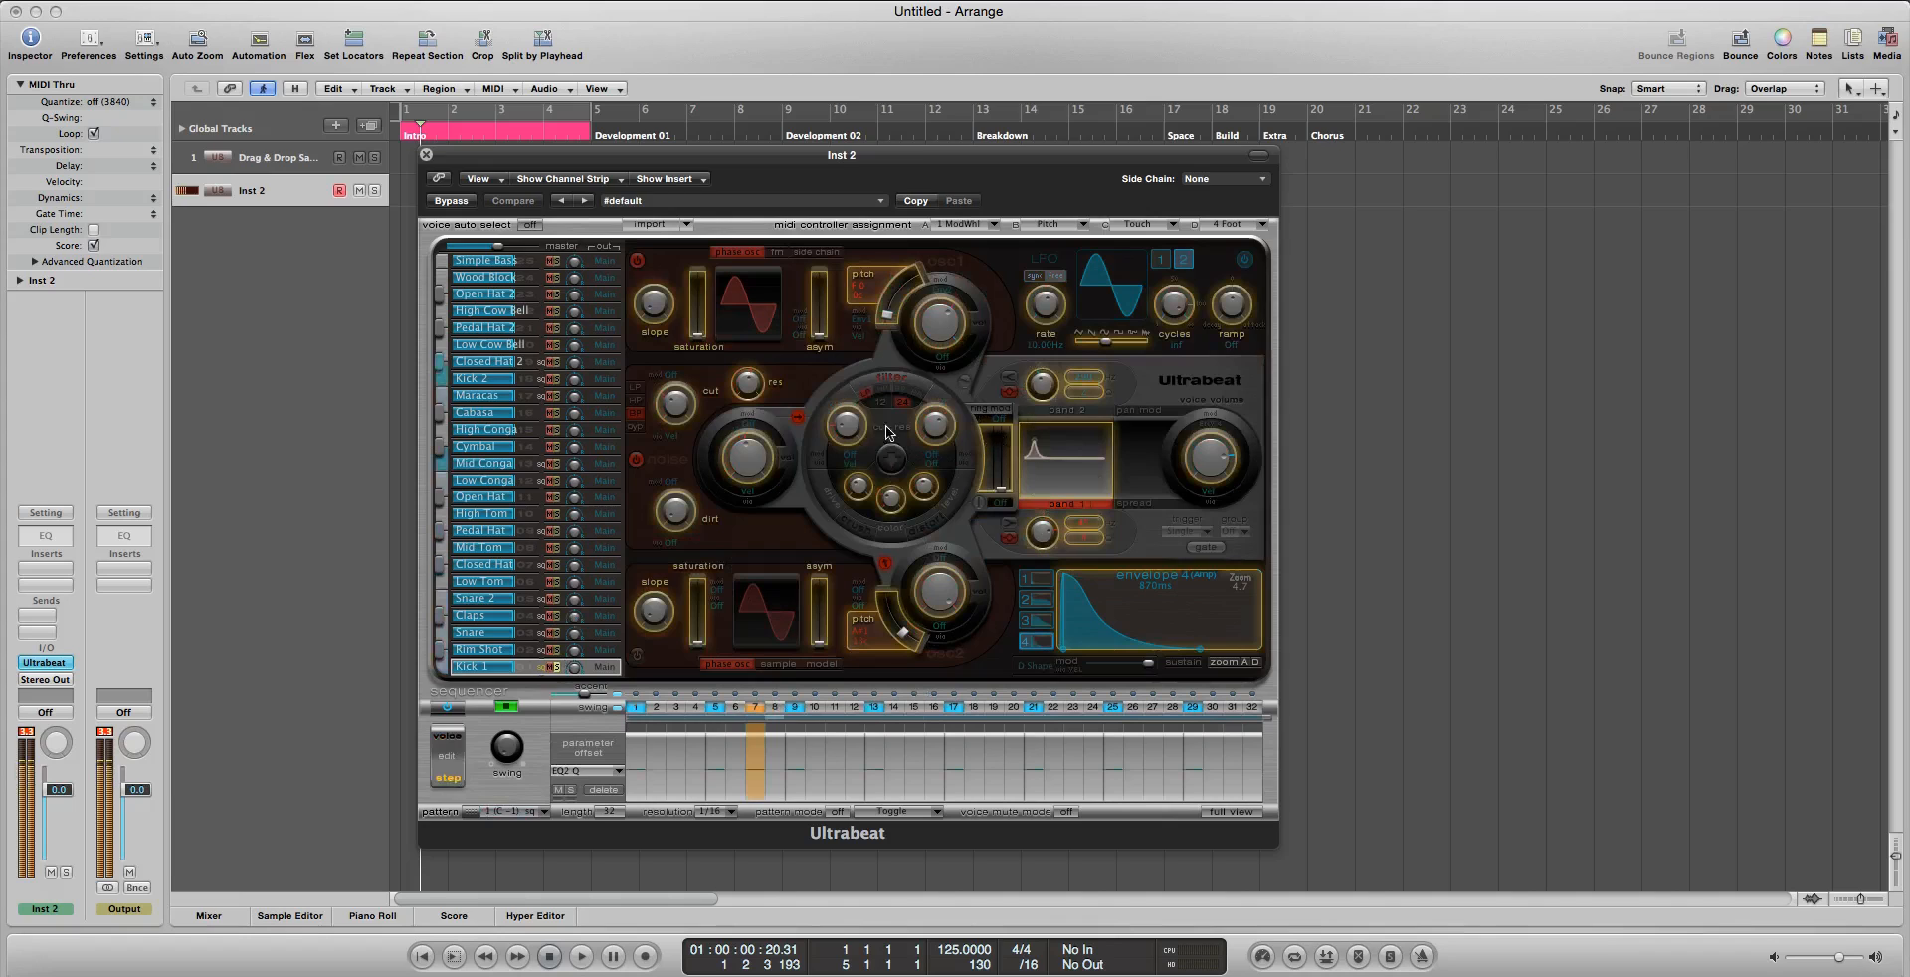
click(837, 738)
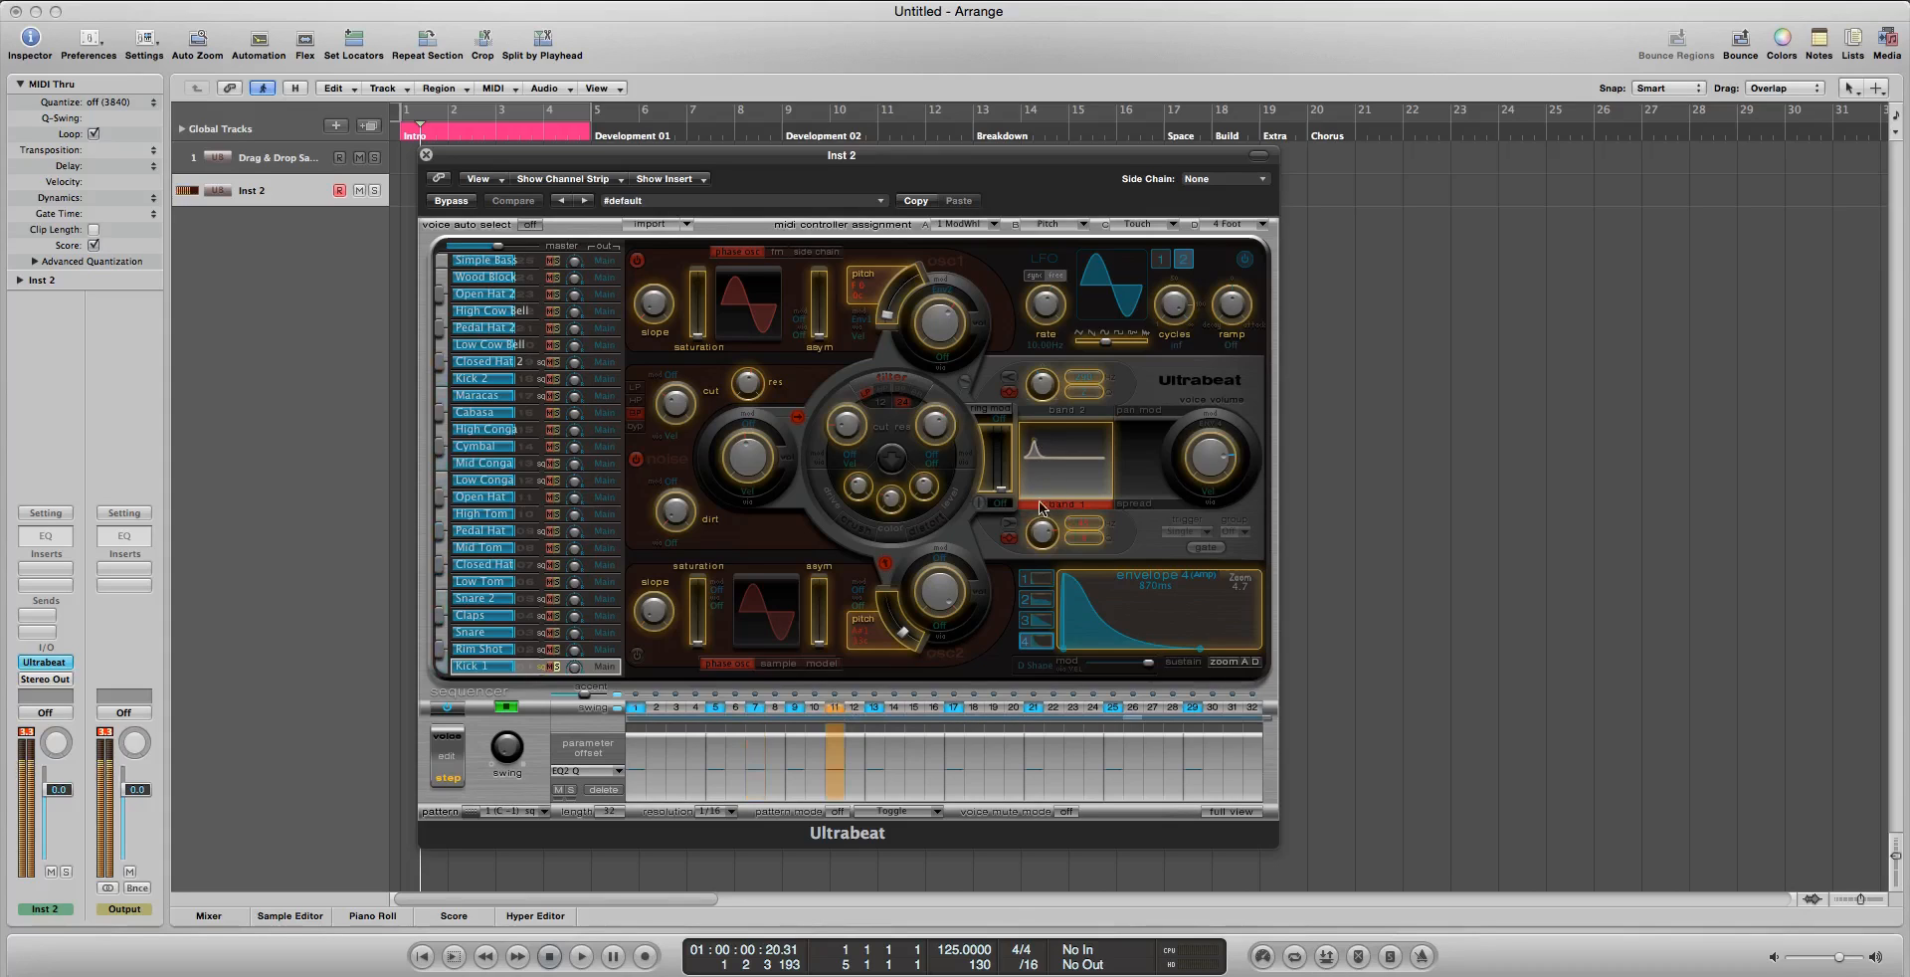
drag(1045, 532, 1074, 614)
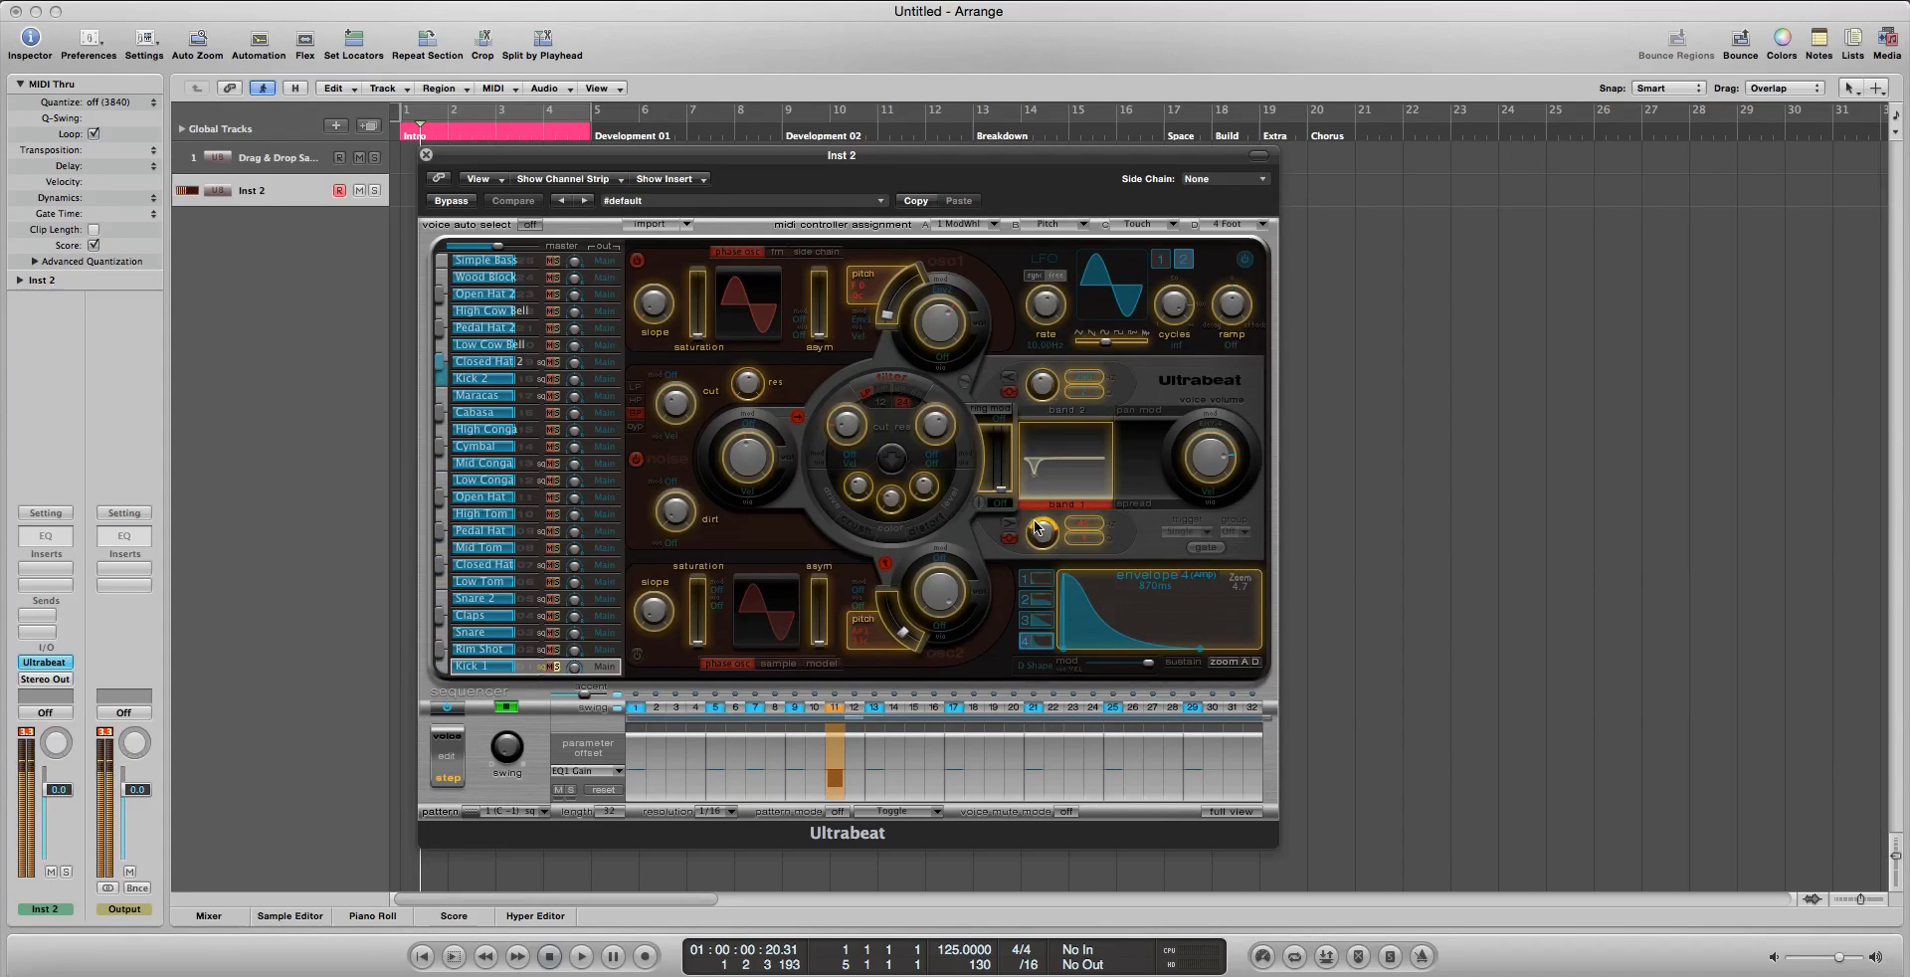
Add a Kick 1 hit on step 15 and offset its EQ band 1 gain, envelope 4 decay and oscillator 1 pitch
click(914, 709)
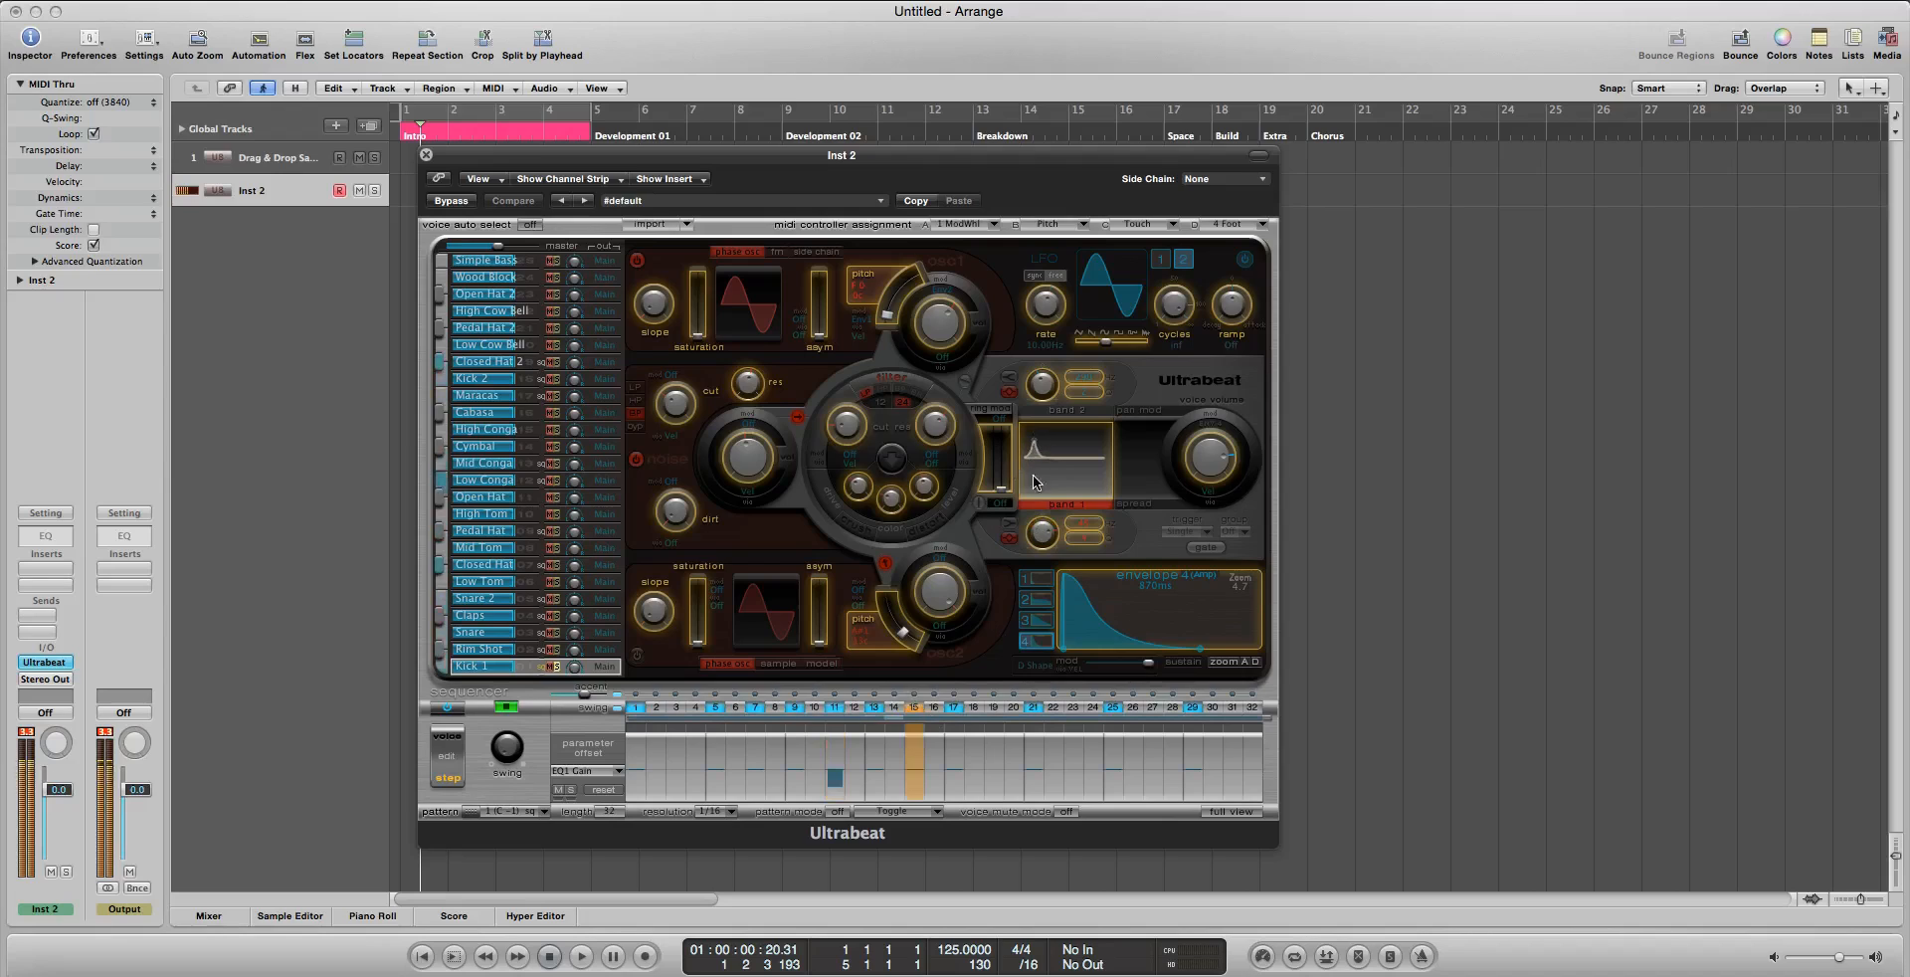
mouse_move(1042, 532)
mouse_down()
mouse_move(1053, 504)
mouse_move(1040, 549)
mouse_up()
drag(1194, 647, 1125, 657)
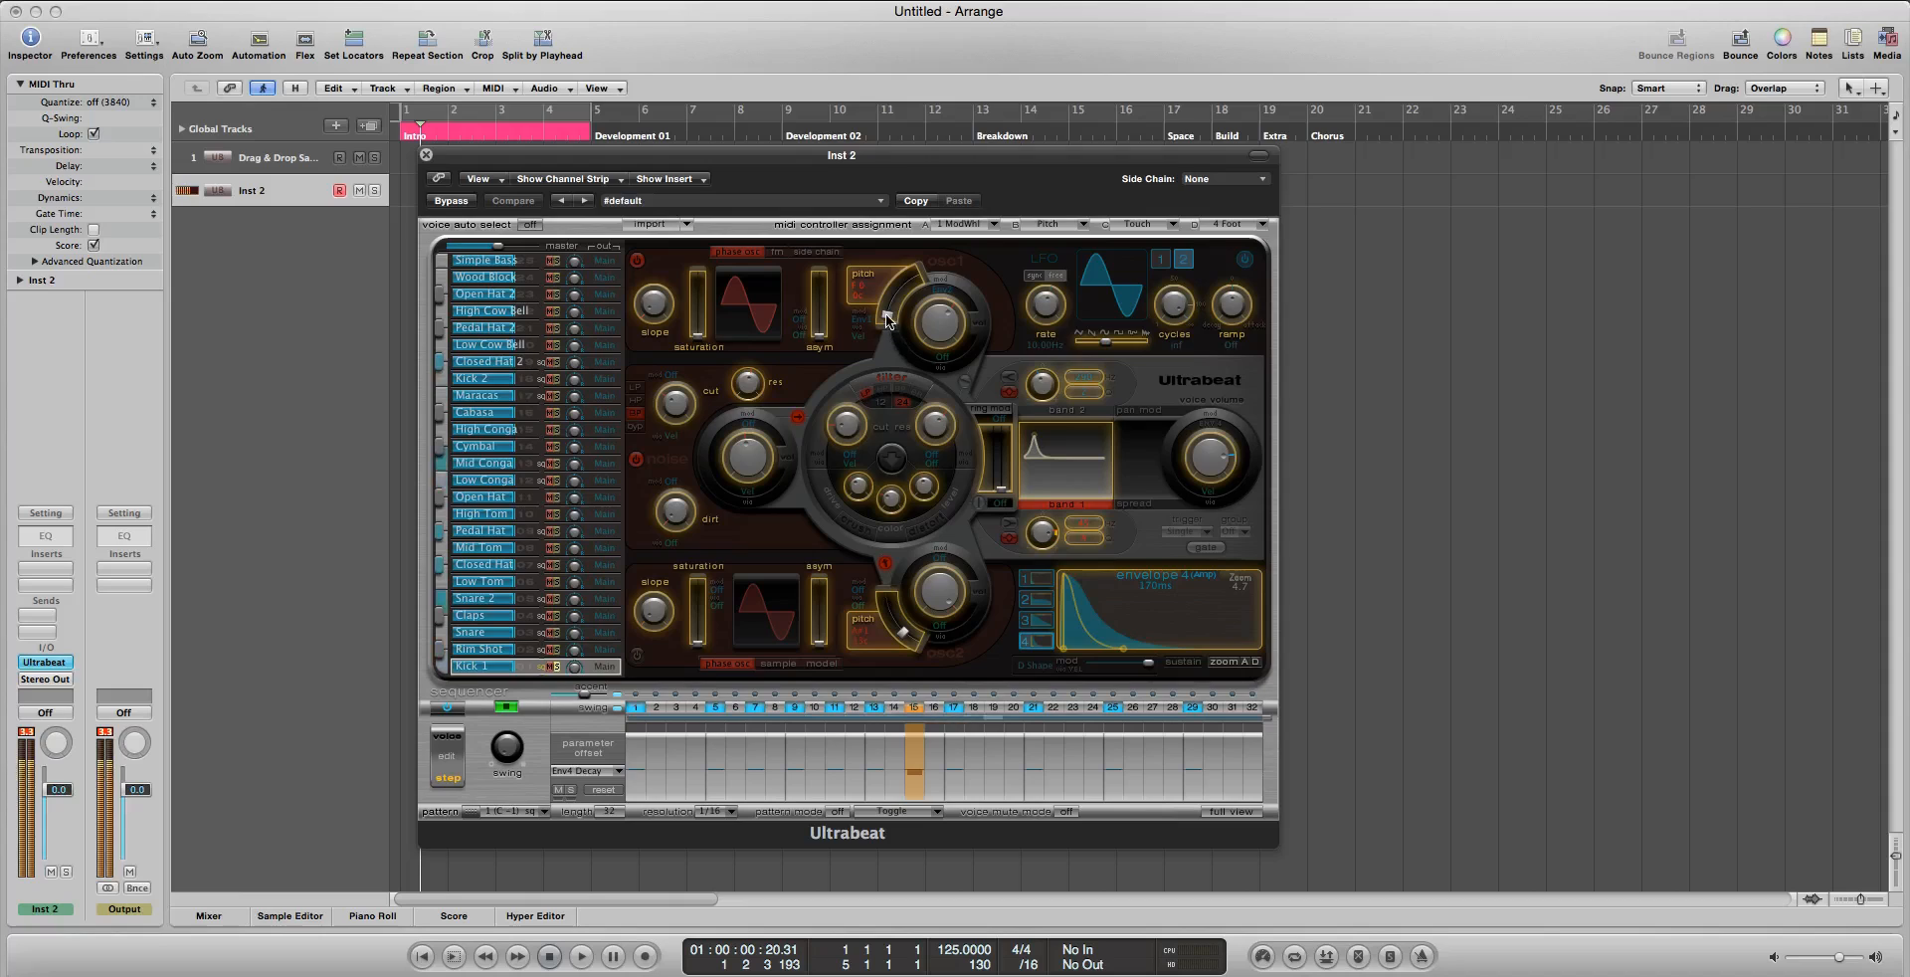
mouse_move(885, 315)
mouse_down()
mouse_move(909, 282)
mouse_move(894, 308)
mouse_up()
Lower the oscillator 1 pitch offset on step 7 of the Pedal Hat voice
click(498, 529)
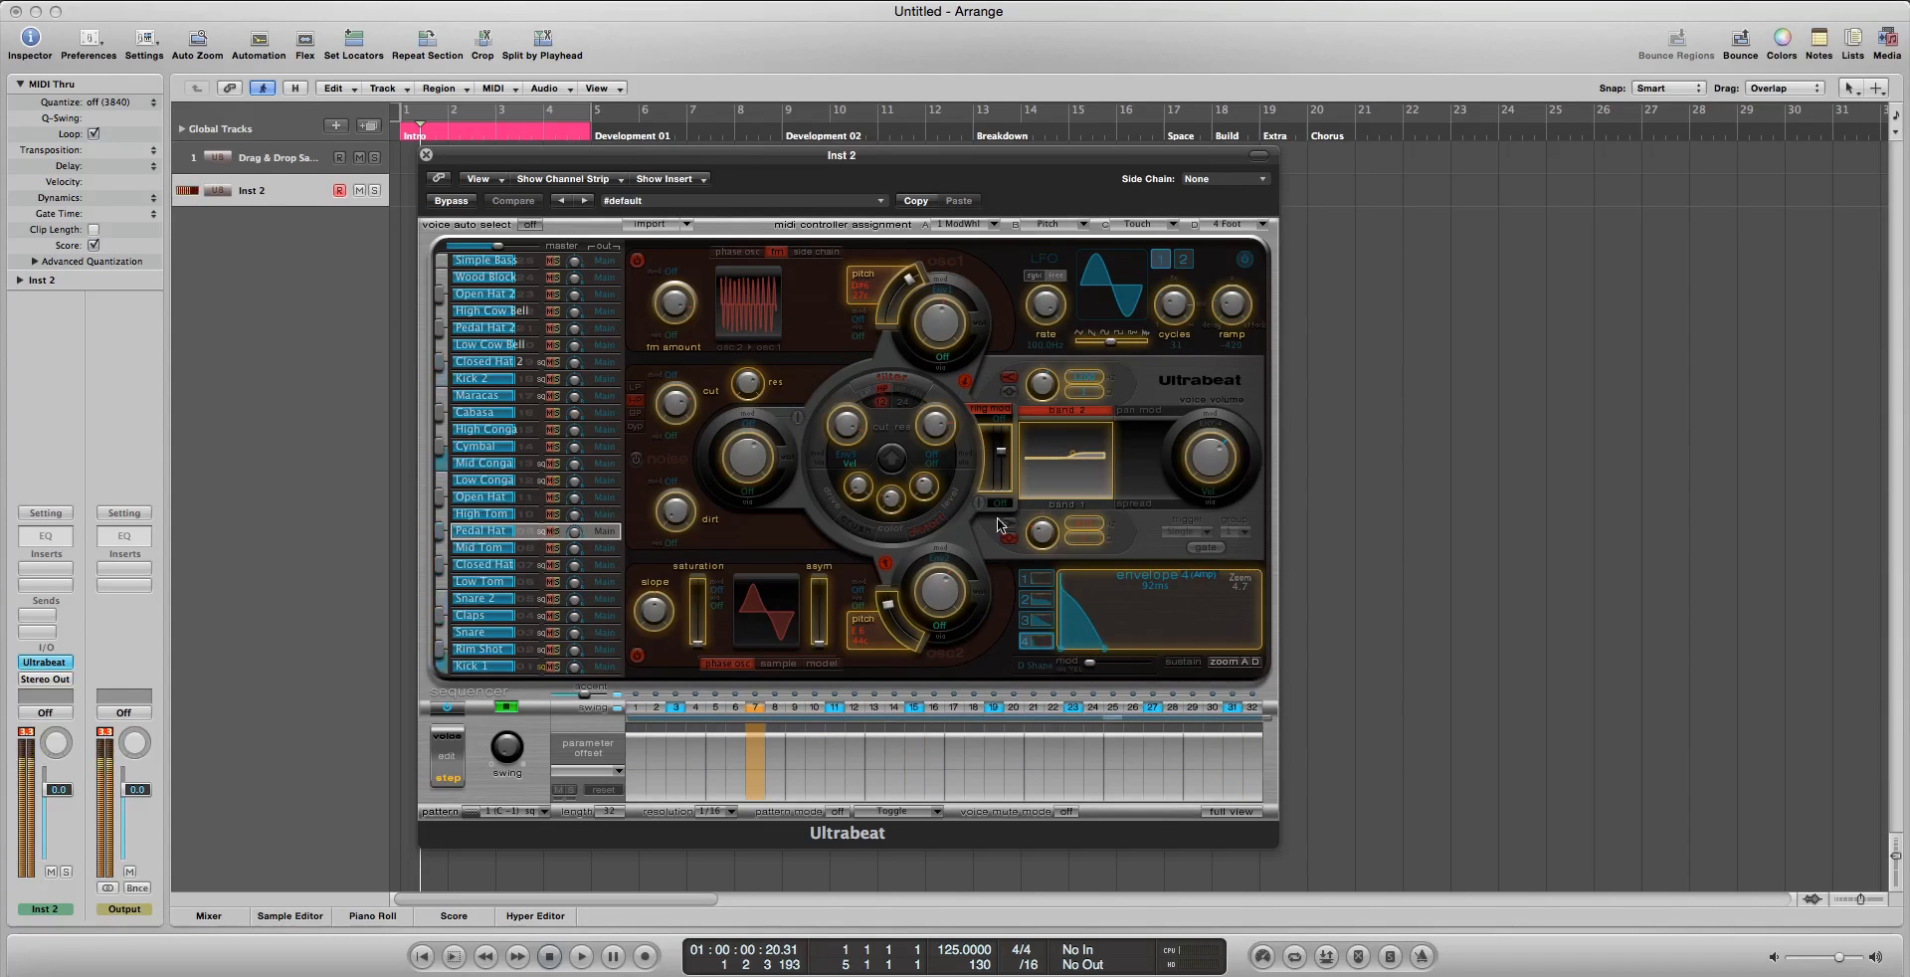
mouse_move(911, 283)
mouse_down()
mouse_move(858, 315)
mouse_move(897, 294)
mouse_up()
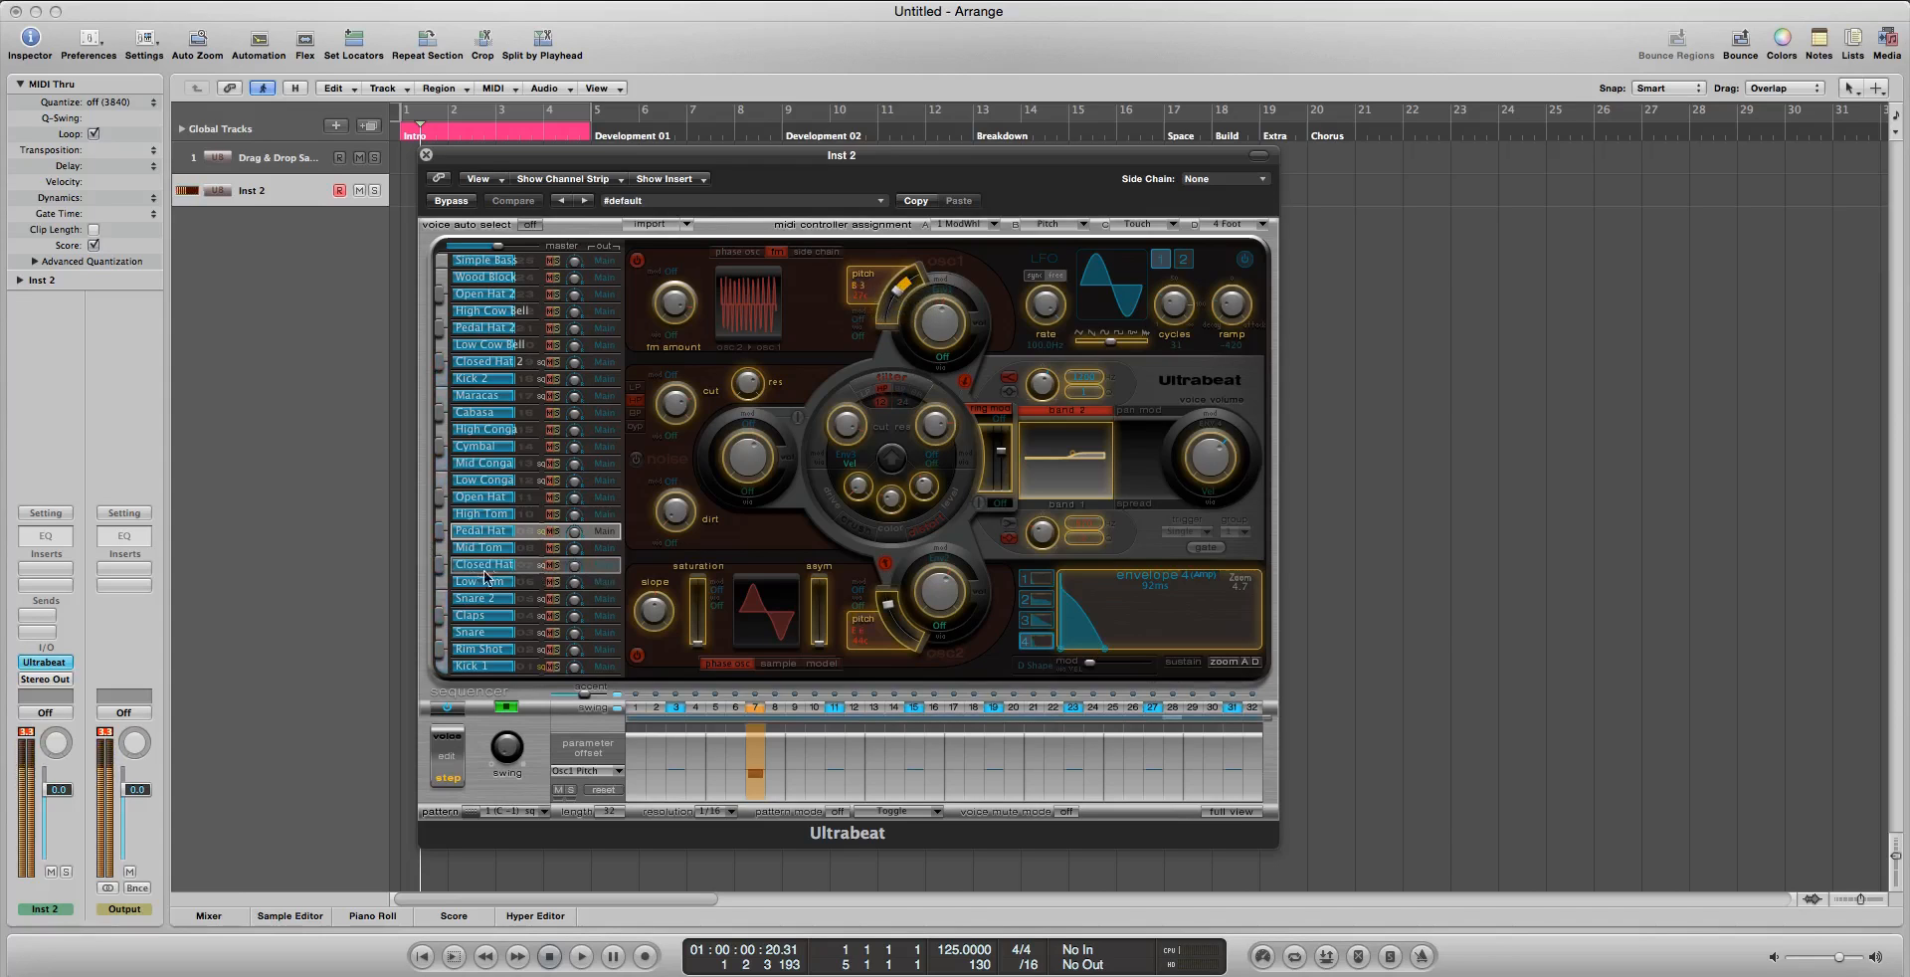
Lower EQ band 2 gain on Claps step 5, and lower both EQ band gains on an added hit at step 9
click(477, 615)
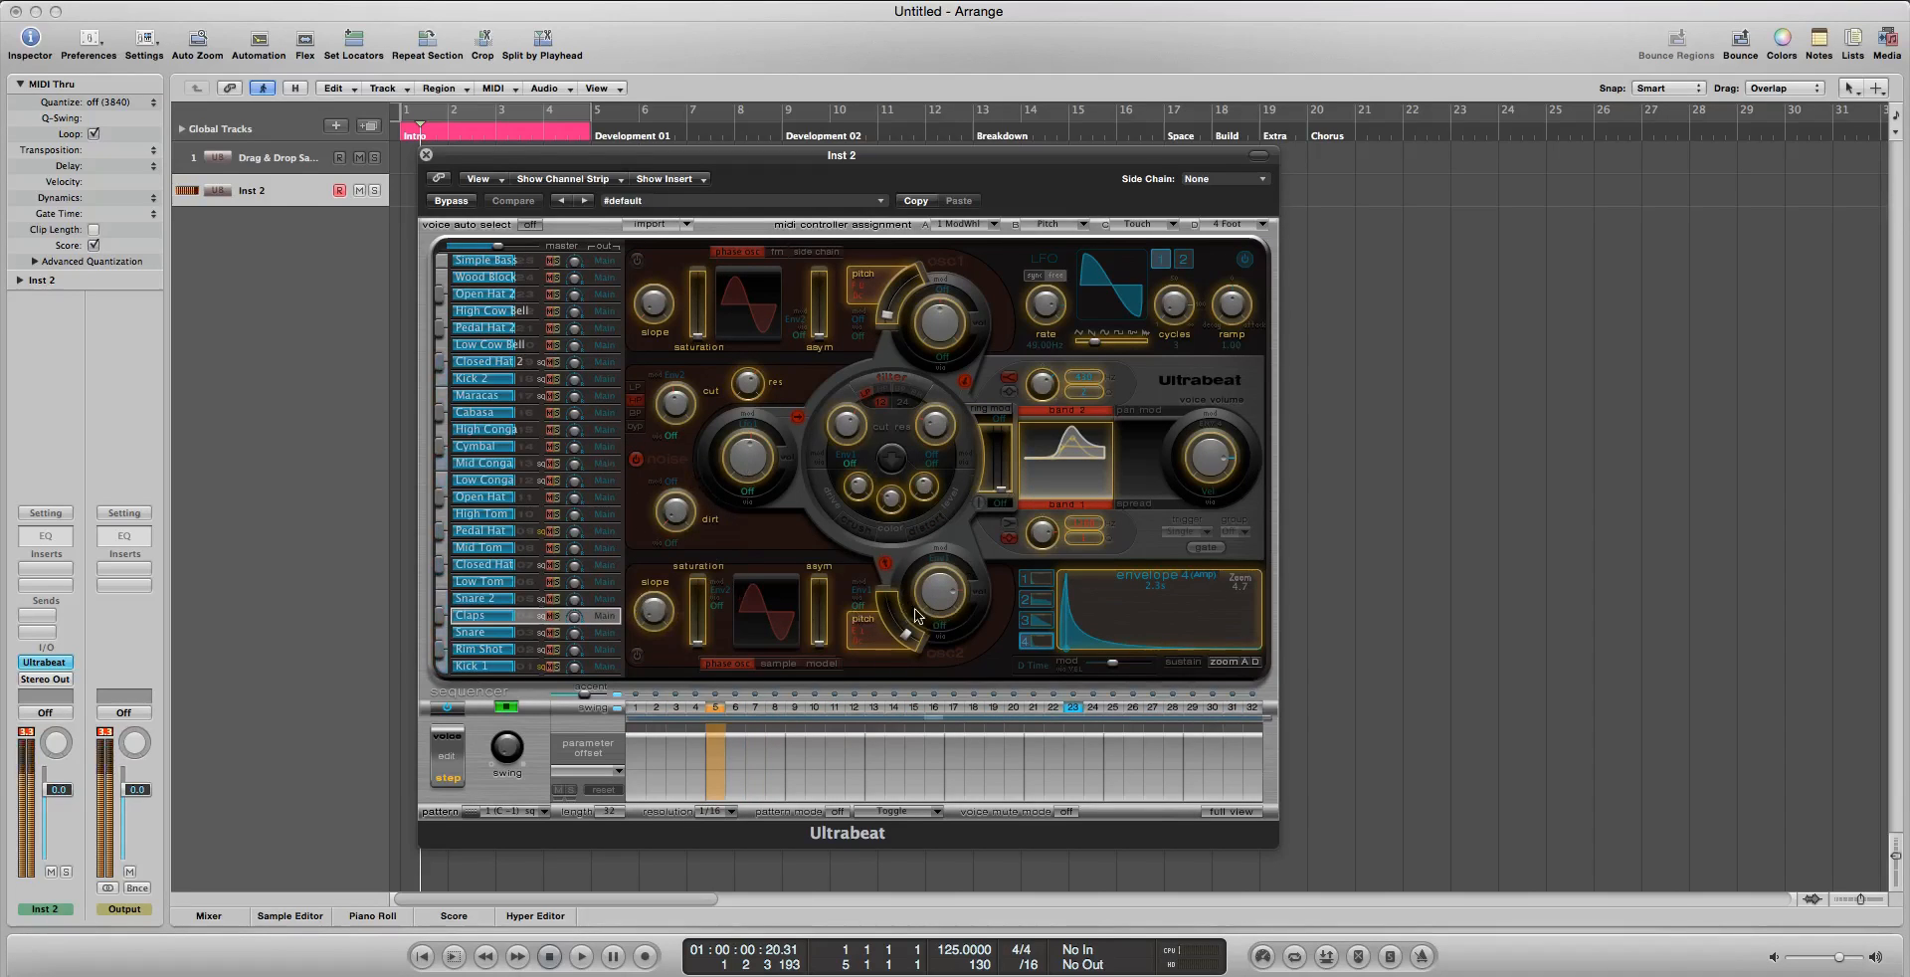
drag(1041, 384, 1038, 450)
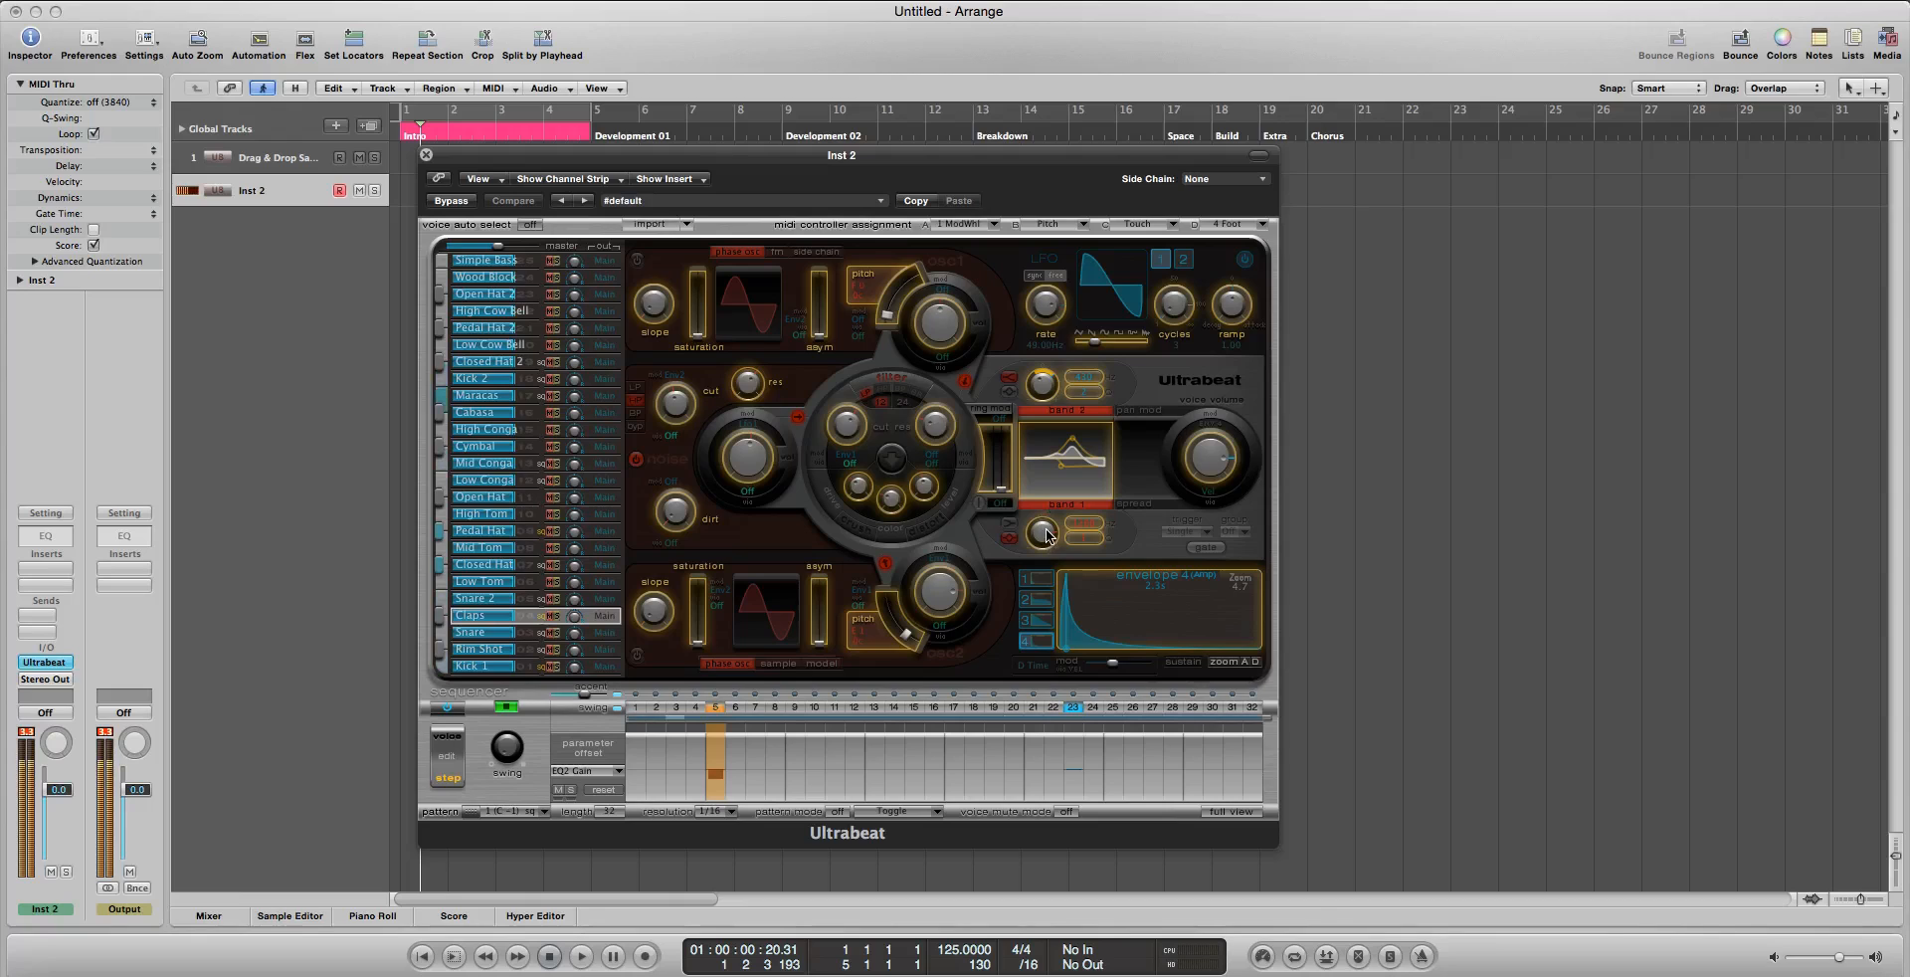
drag(1043, 384, 1042, 358)
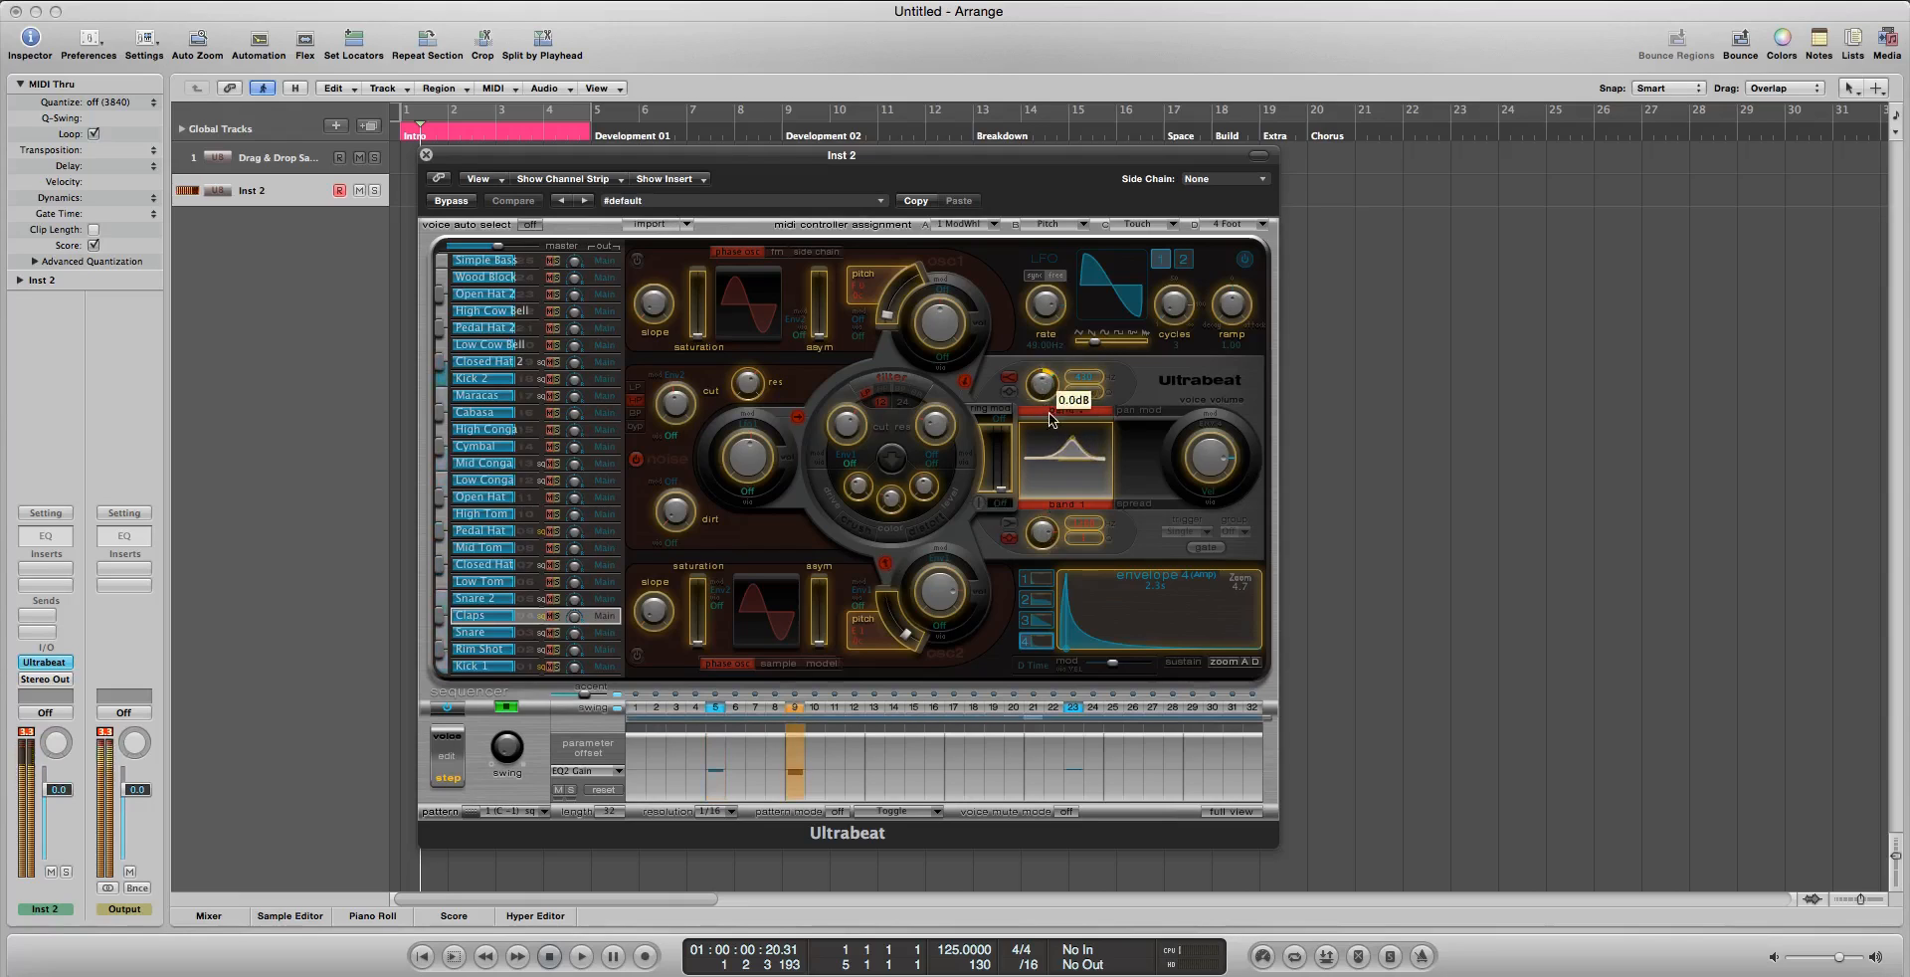
mouse_move(1041, 538)
mouse_down()
mouse_move(1043, 505)
mouse_move(1043, 531)
mouse_up()
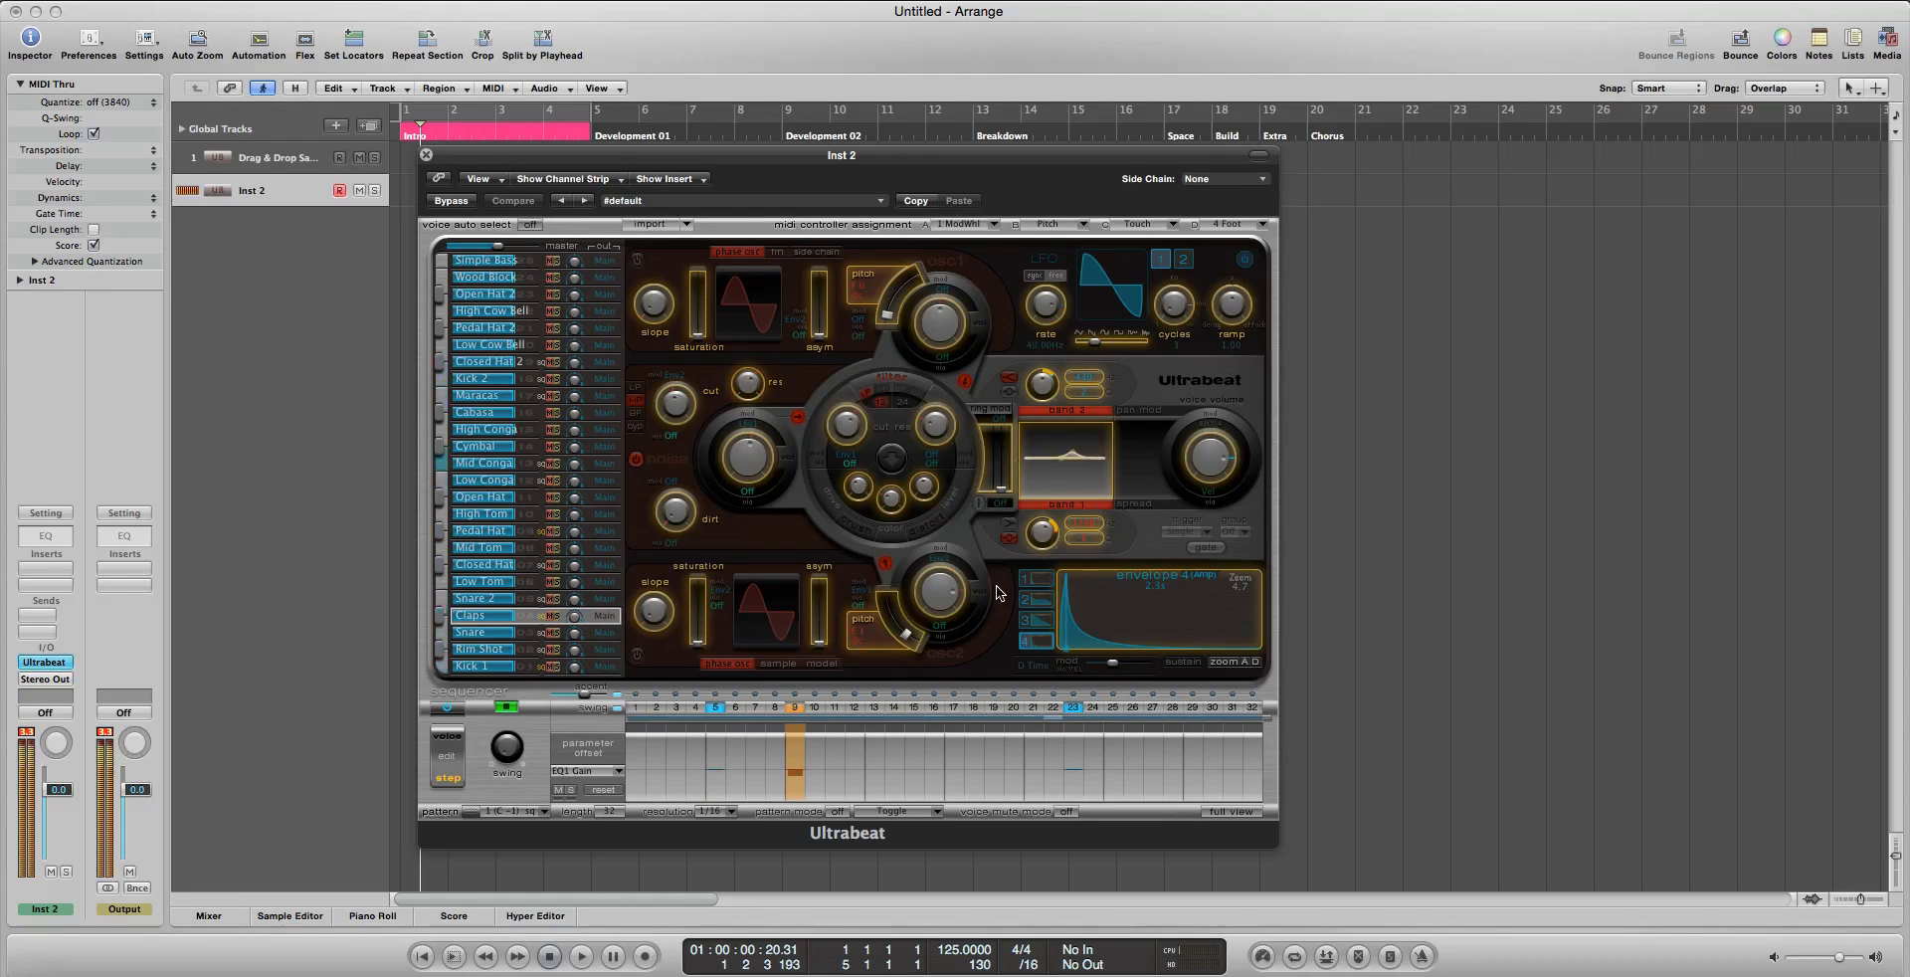
Adjust the EQ band gains and raise the ring modulation level for step 23 of the Claps voice
click(1073, 707)
click(1074, 709)
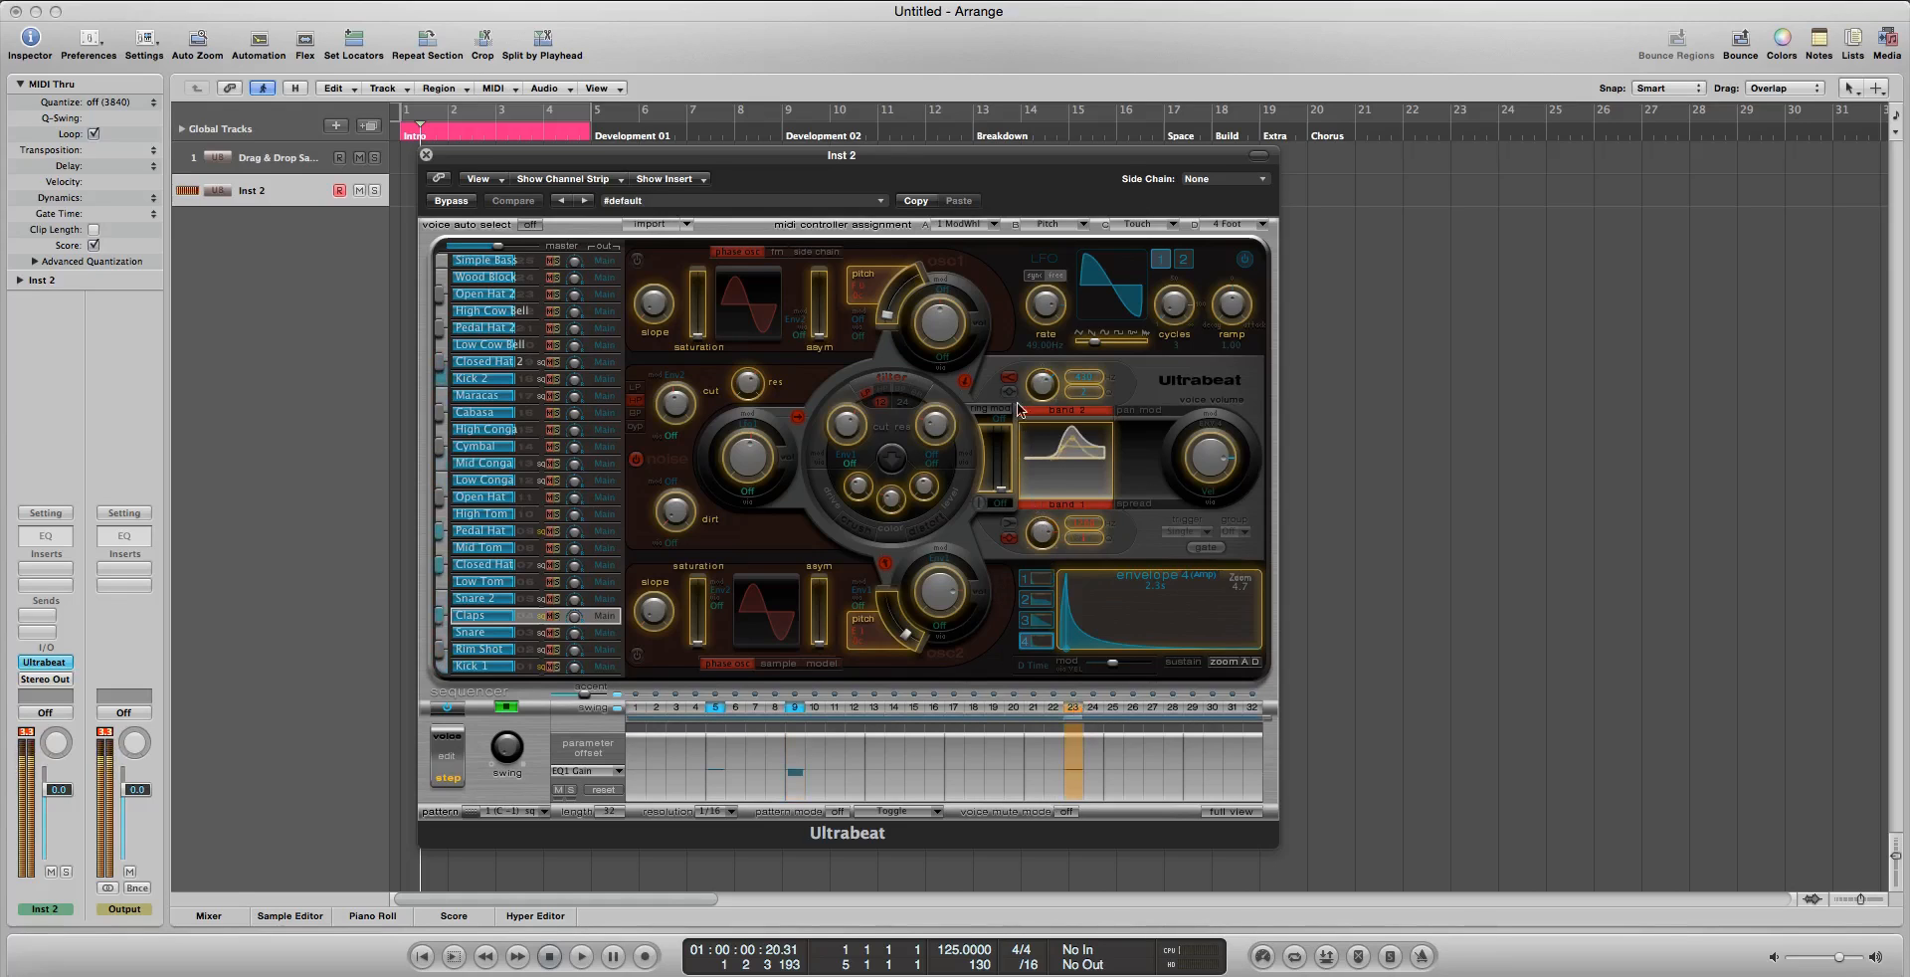
drag(1035, 391, 1036, 384)
drag(1047, 535, 1003, 452)
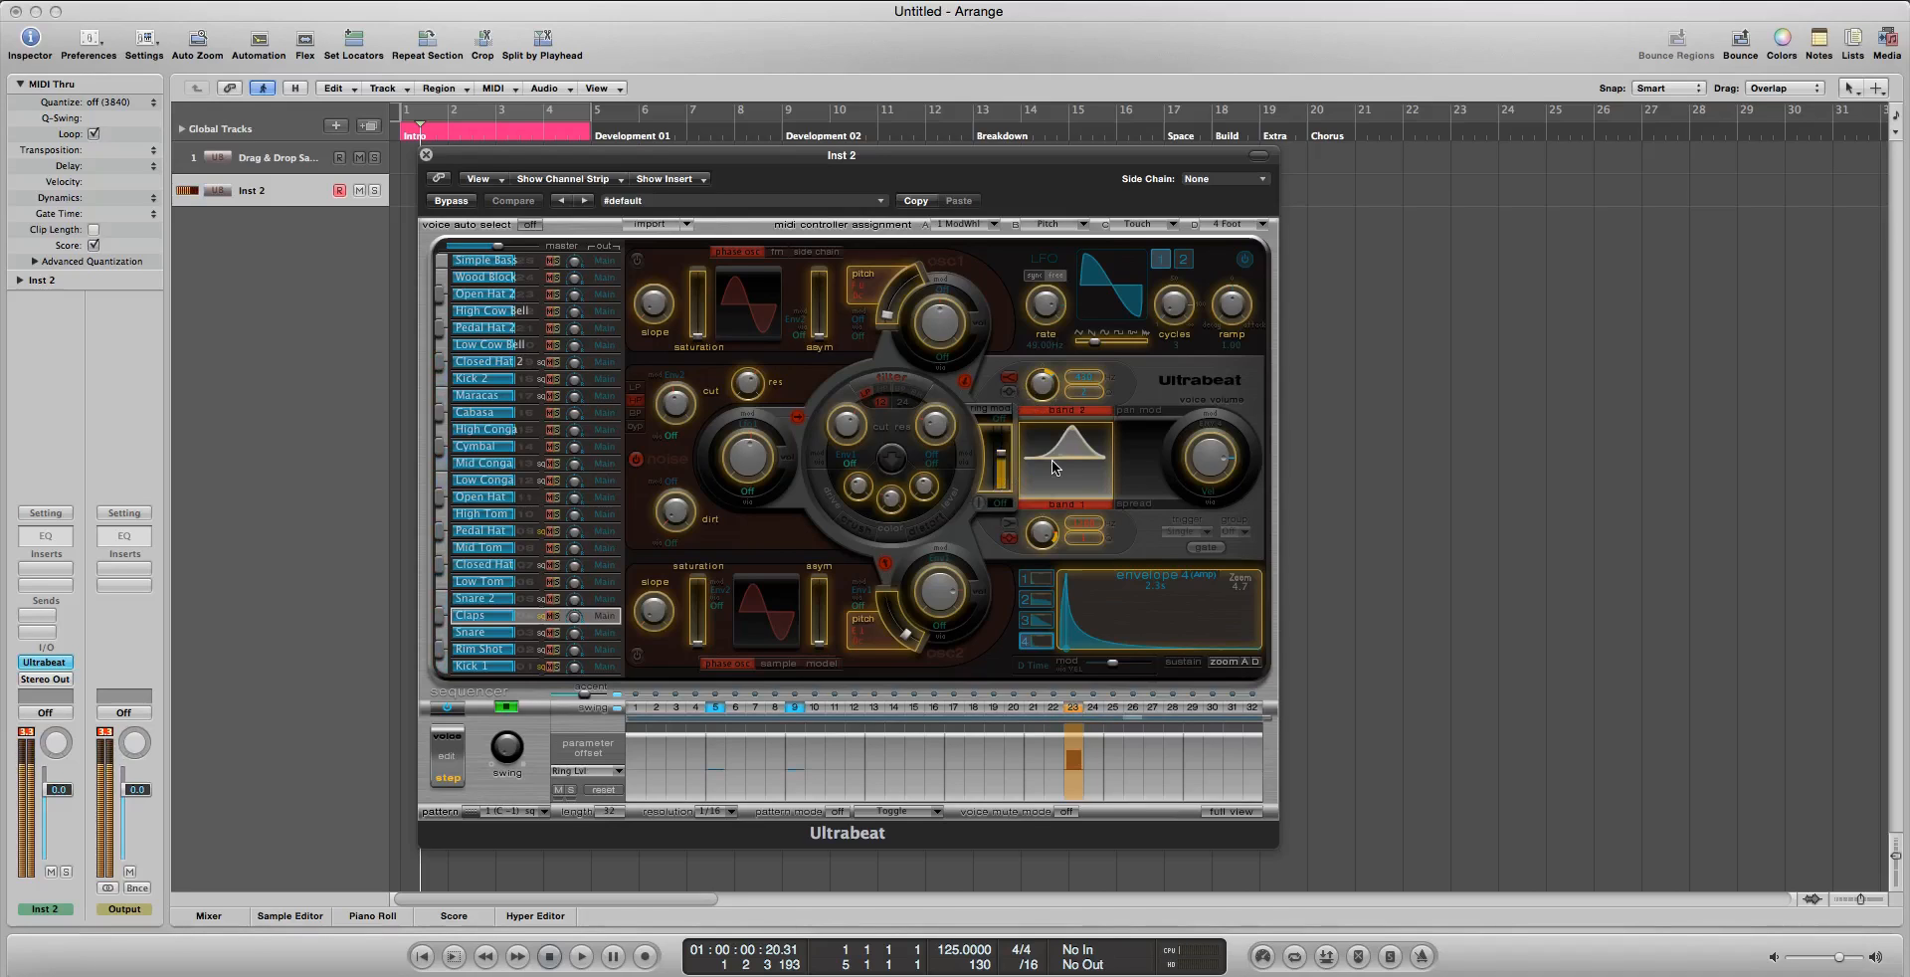
click(1050, 401)
drag(1050, 401, 1045, 395)
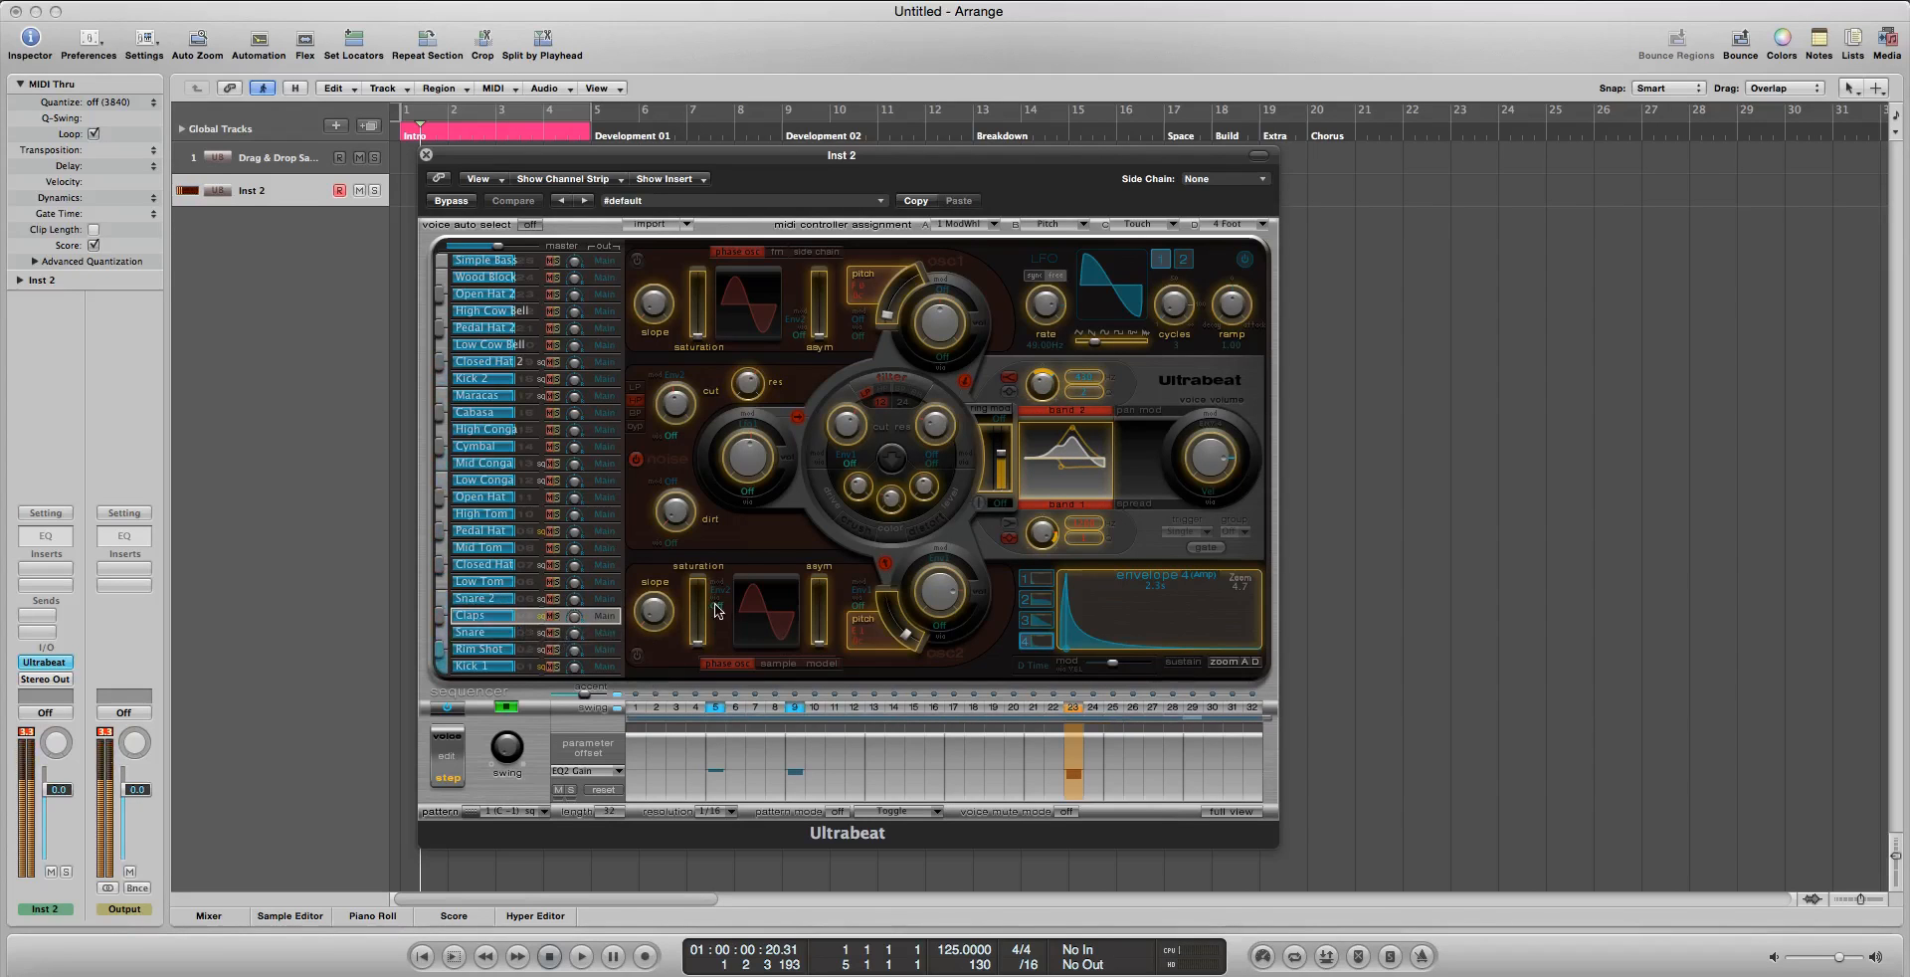
Return to voice editing, vary the pattern's swing amount, and stop the sequencer with Kick 1 selected
click(460, 744)
mouse_move(516, 748)
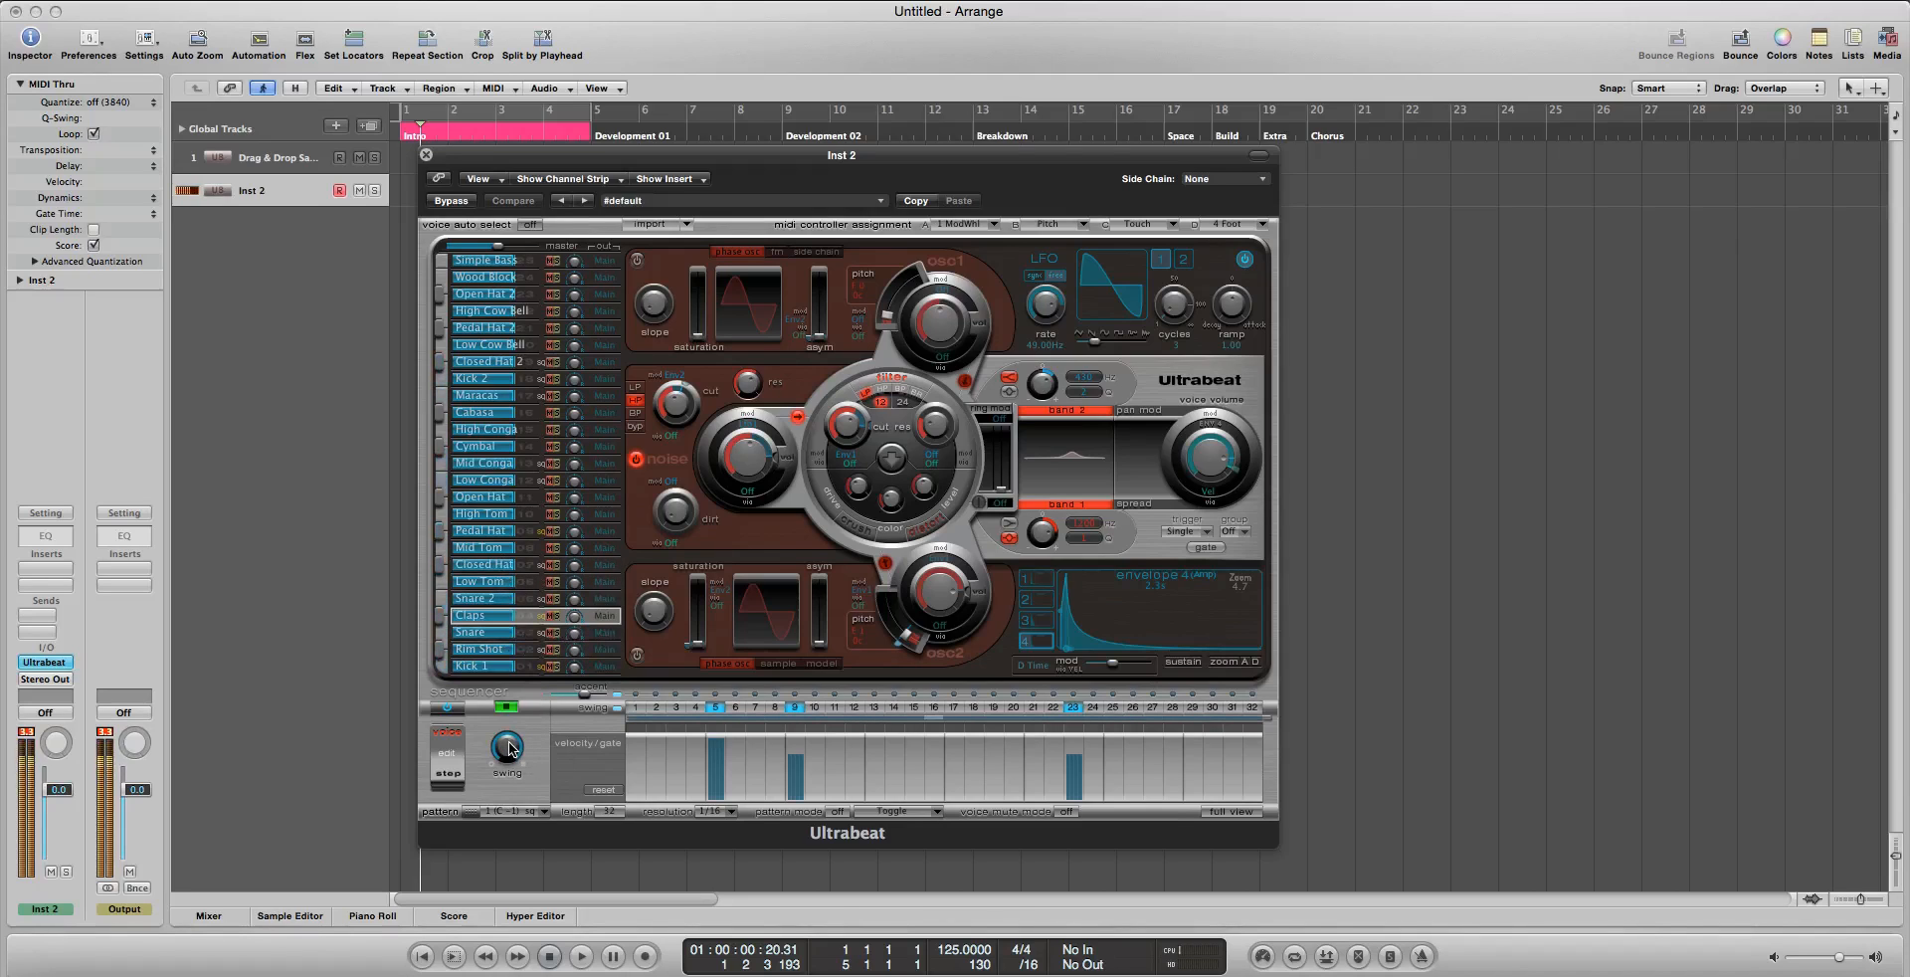
drag(517, 748, 523, 800)
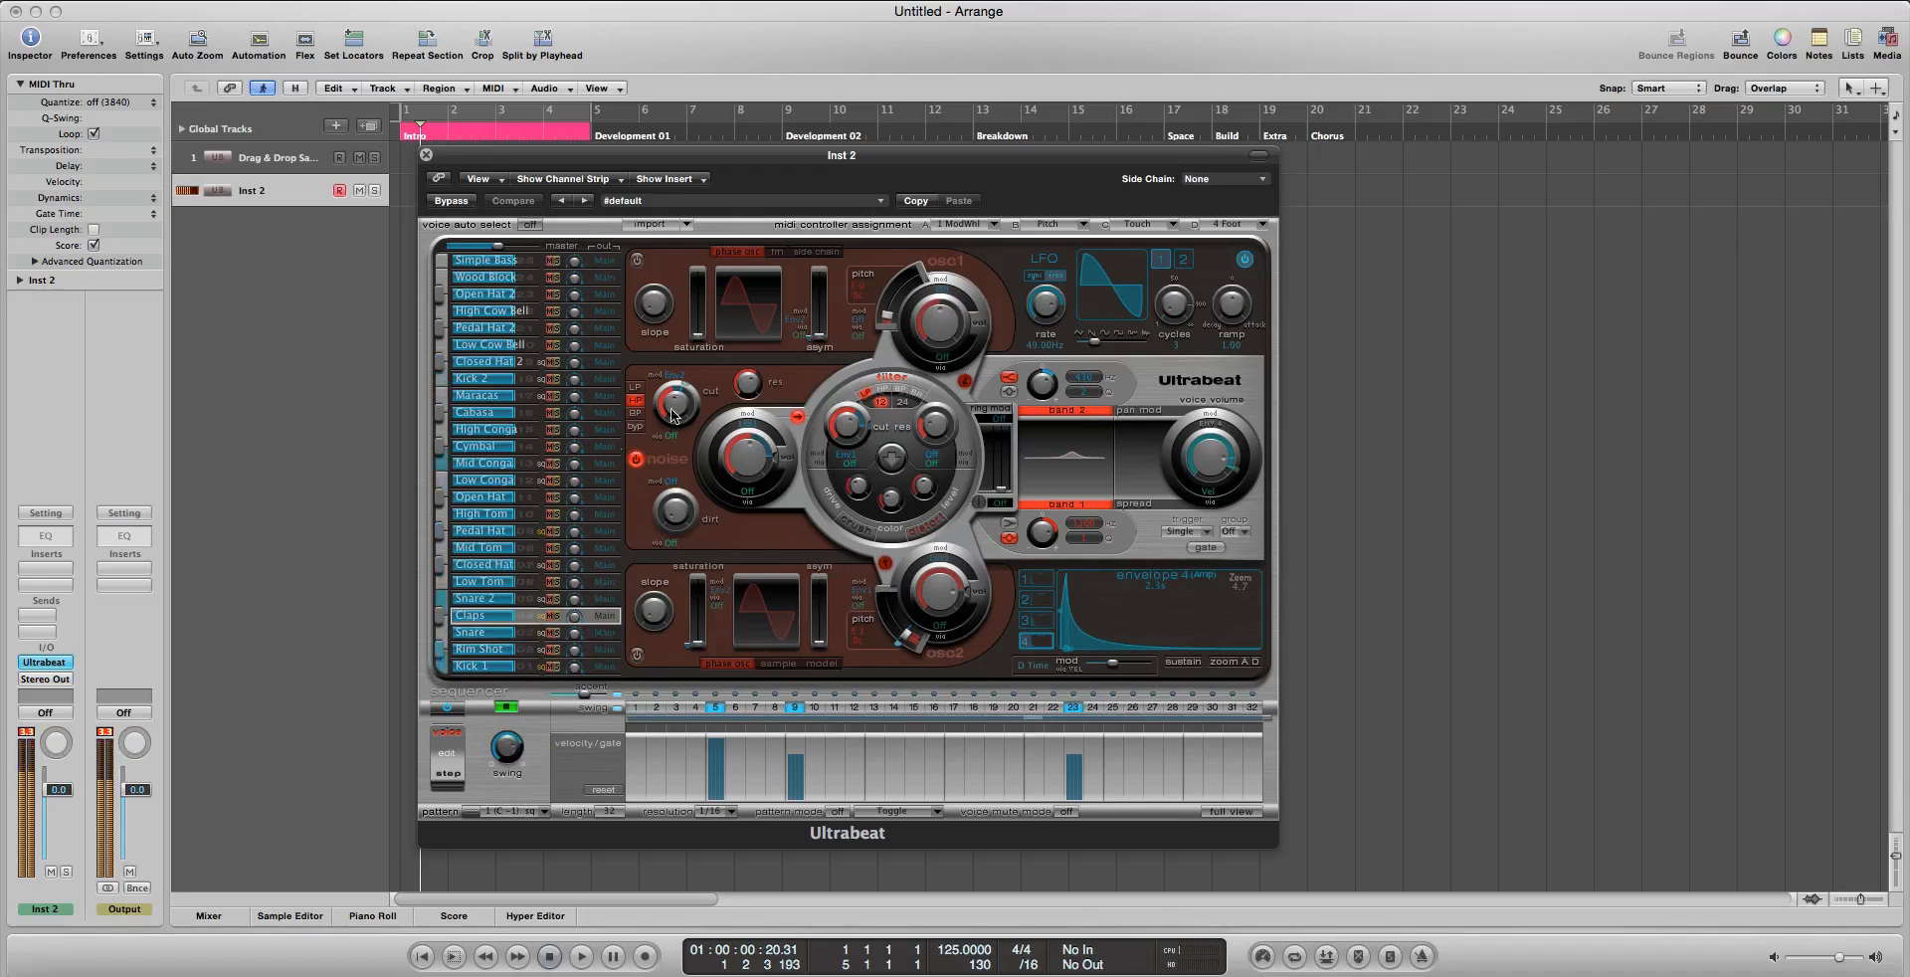
click(507, 707)
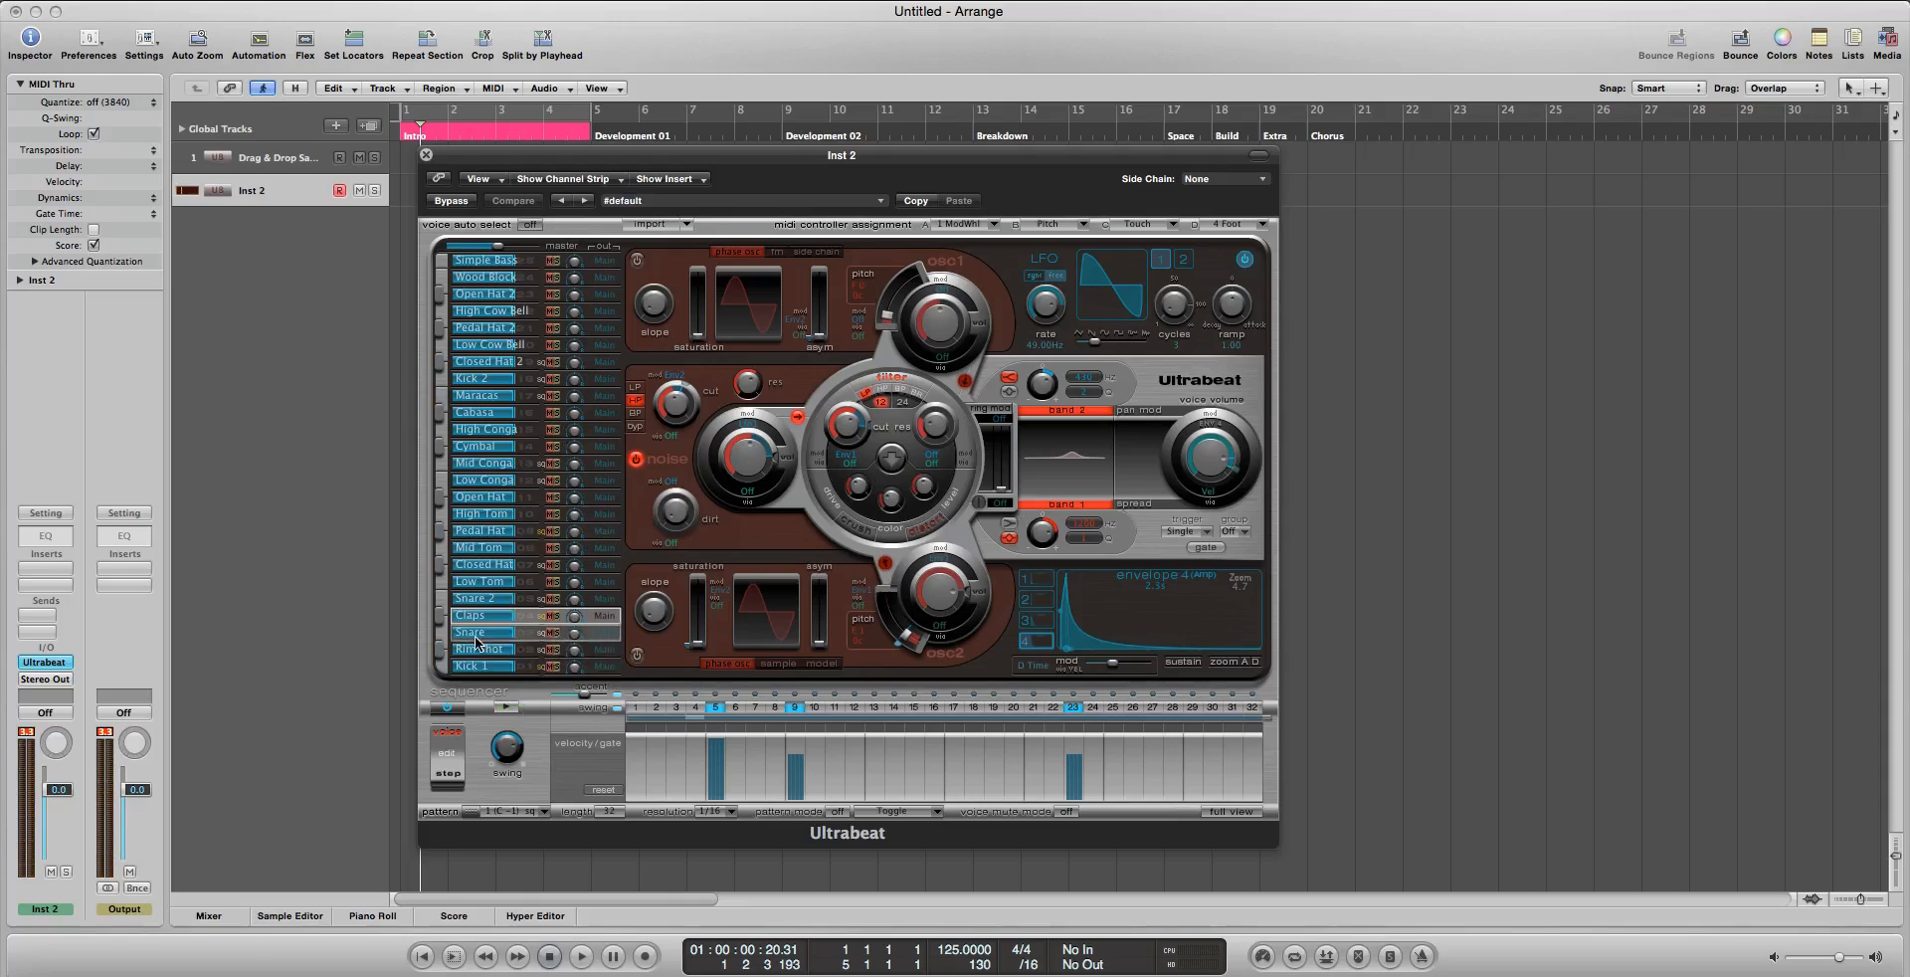
click(493, 666)
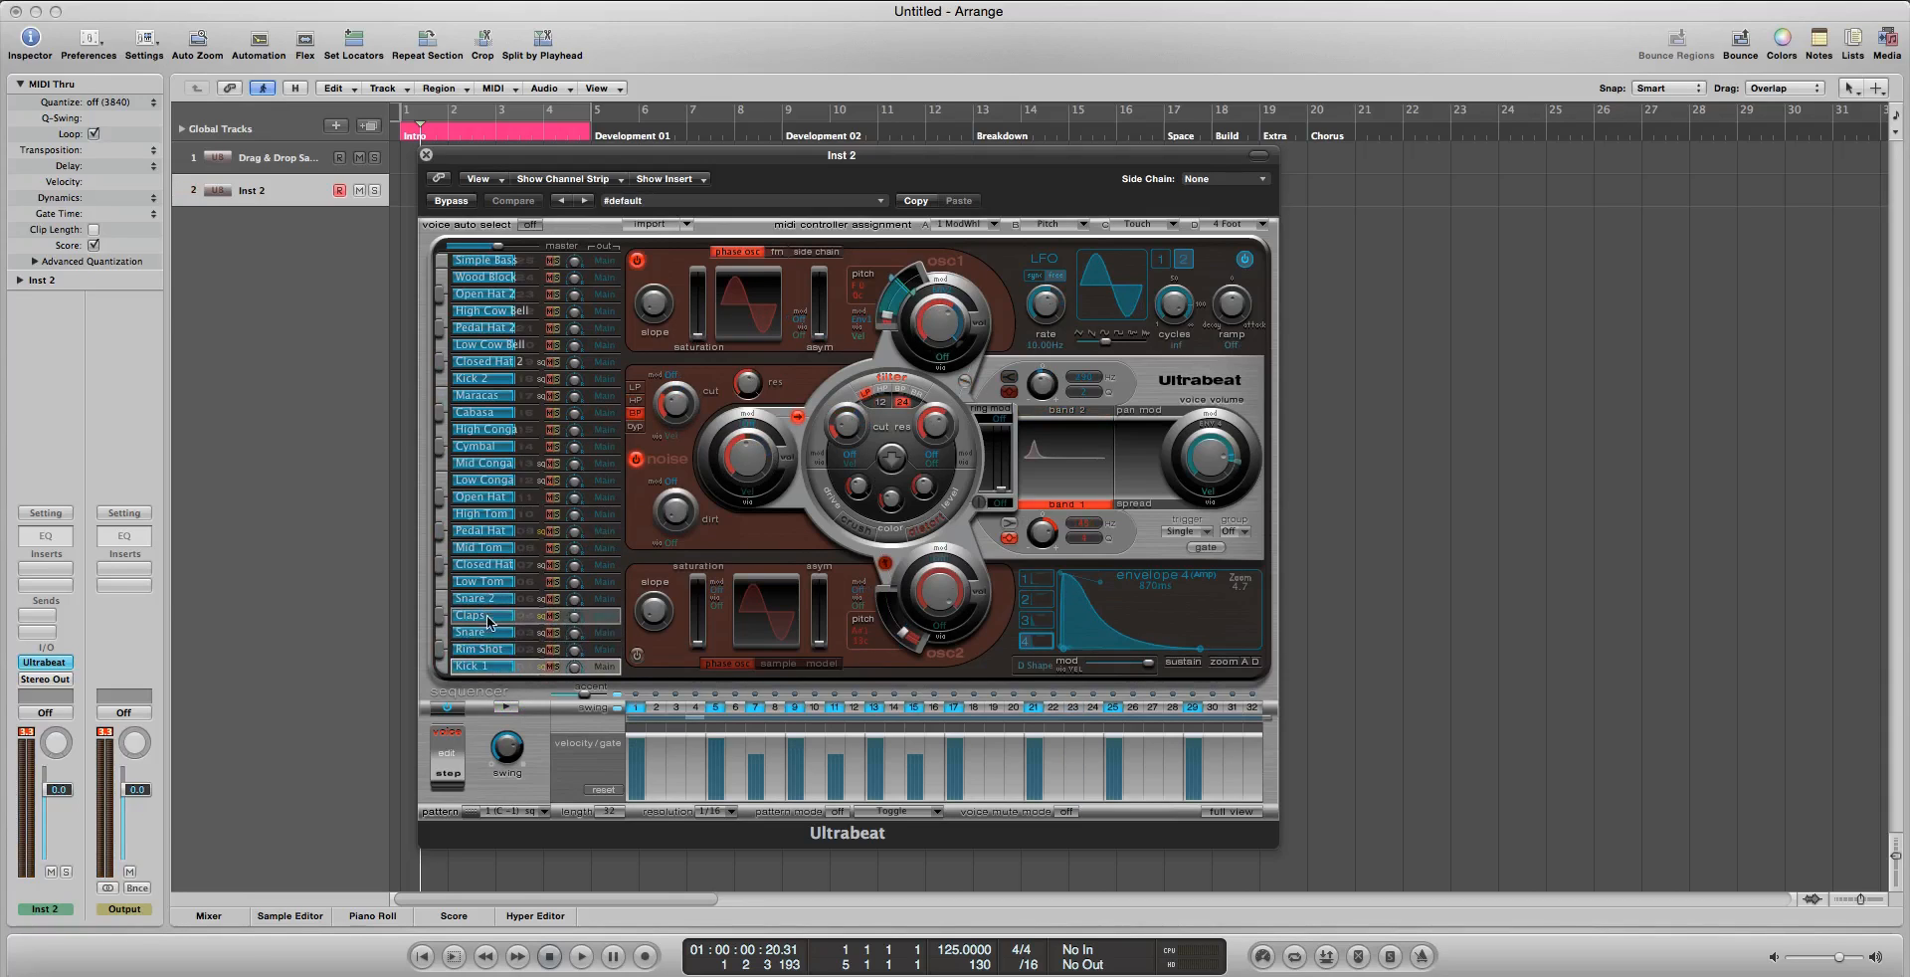
Close the Inst 2 instrument and open Ultrabeat on the Drag & Drop Samples track
click(309, 167)
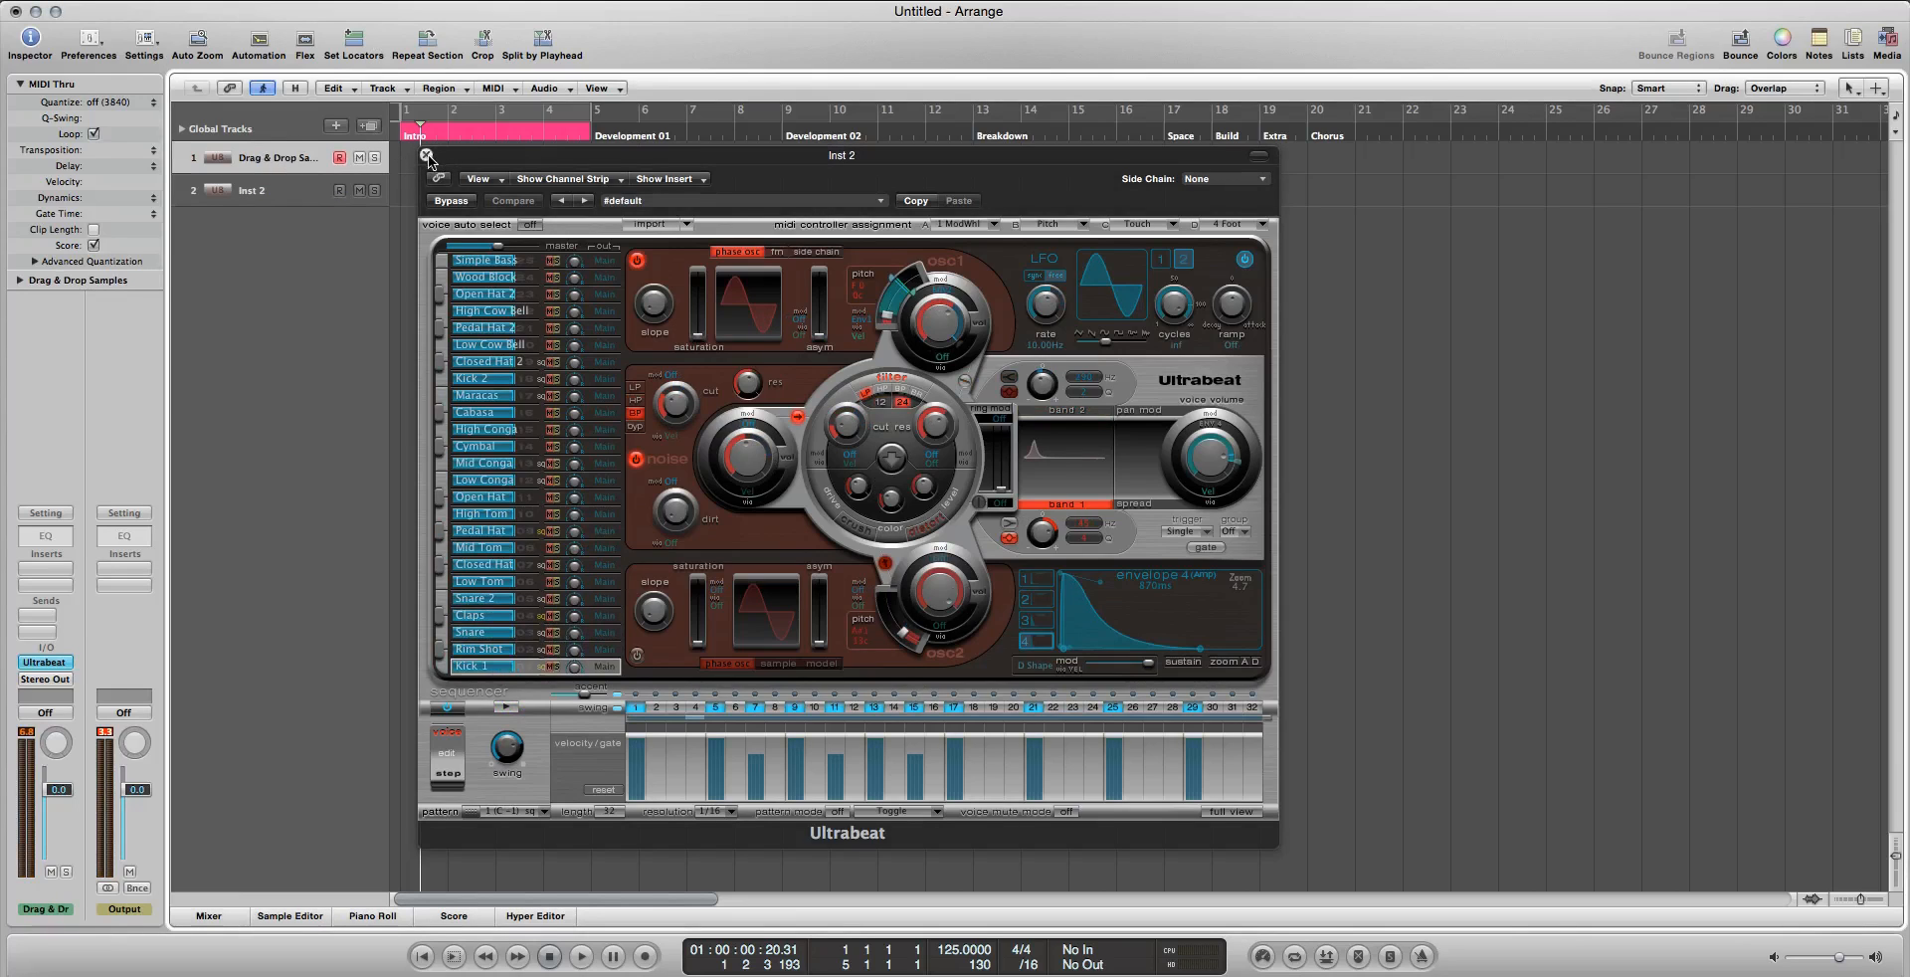
click(426, 155)
click(45, 662)
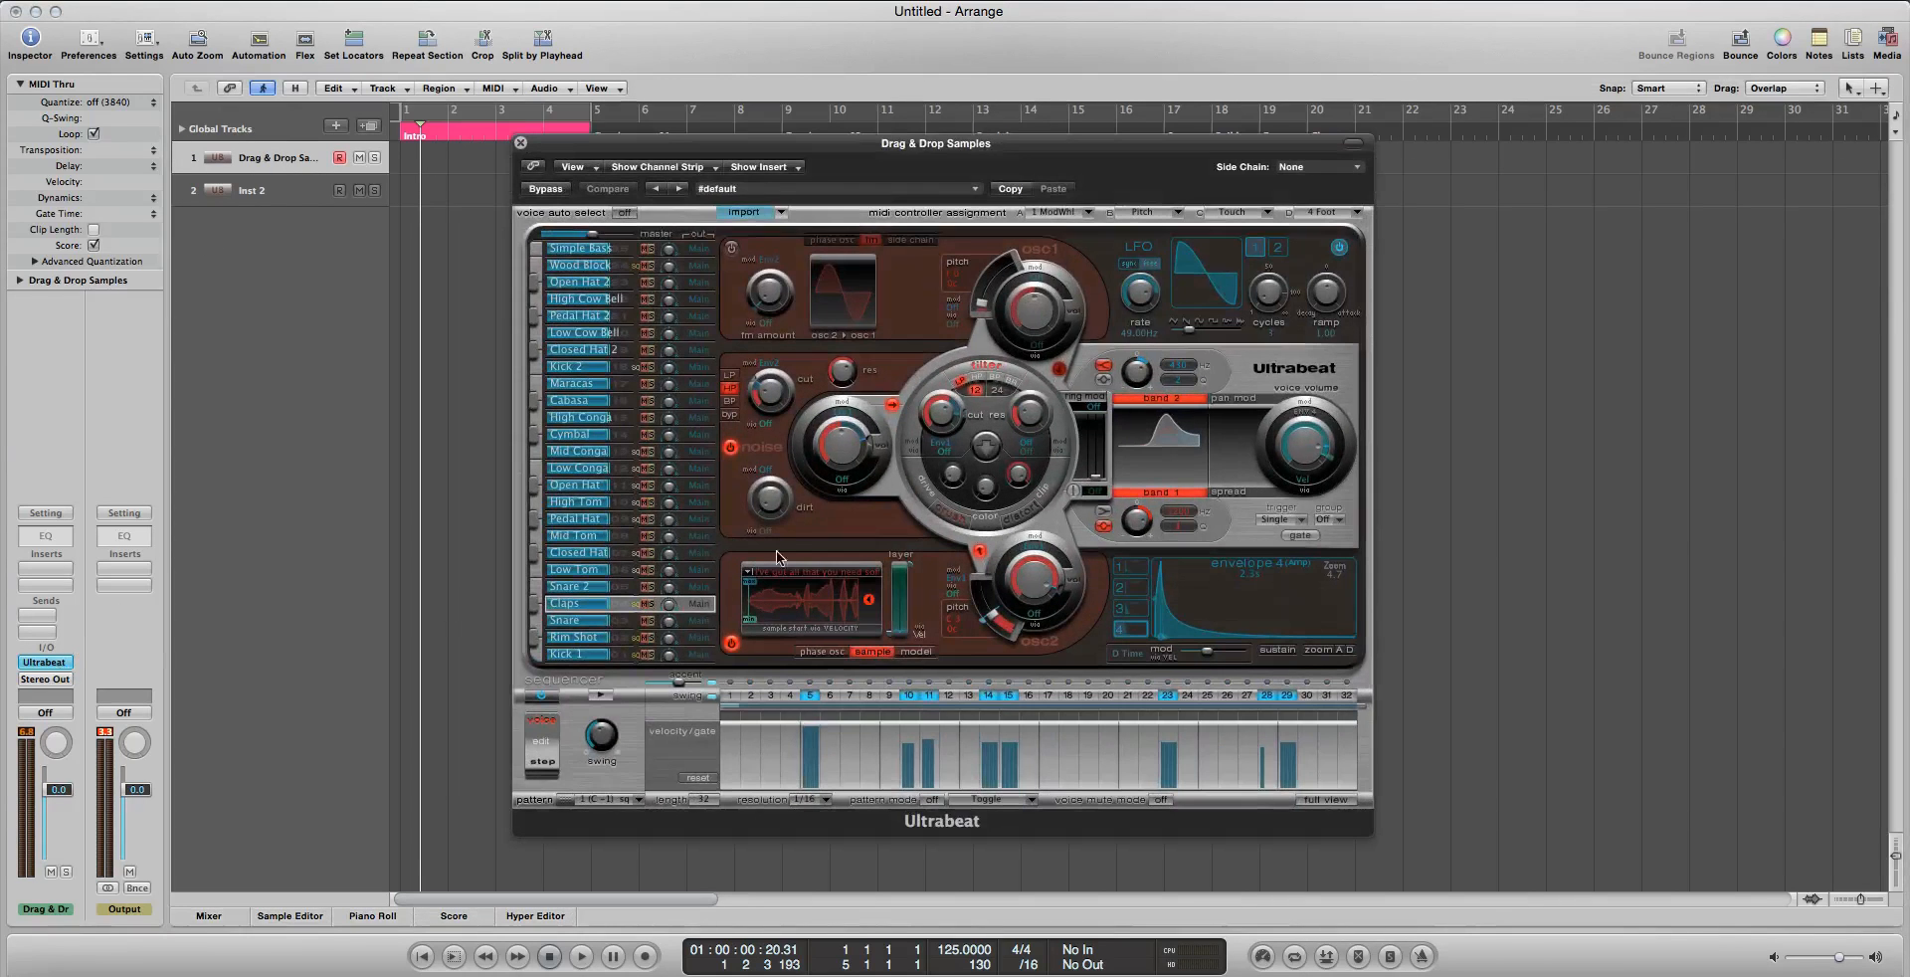
Examine the Kick 1 and Claps patterns in the full view grid of all voices
click(597, 653)
click(1308, 801)
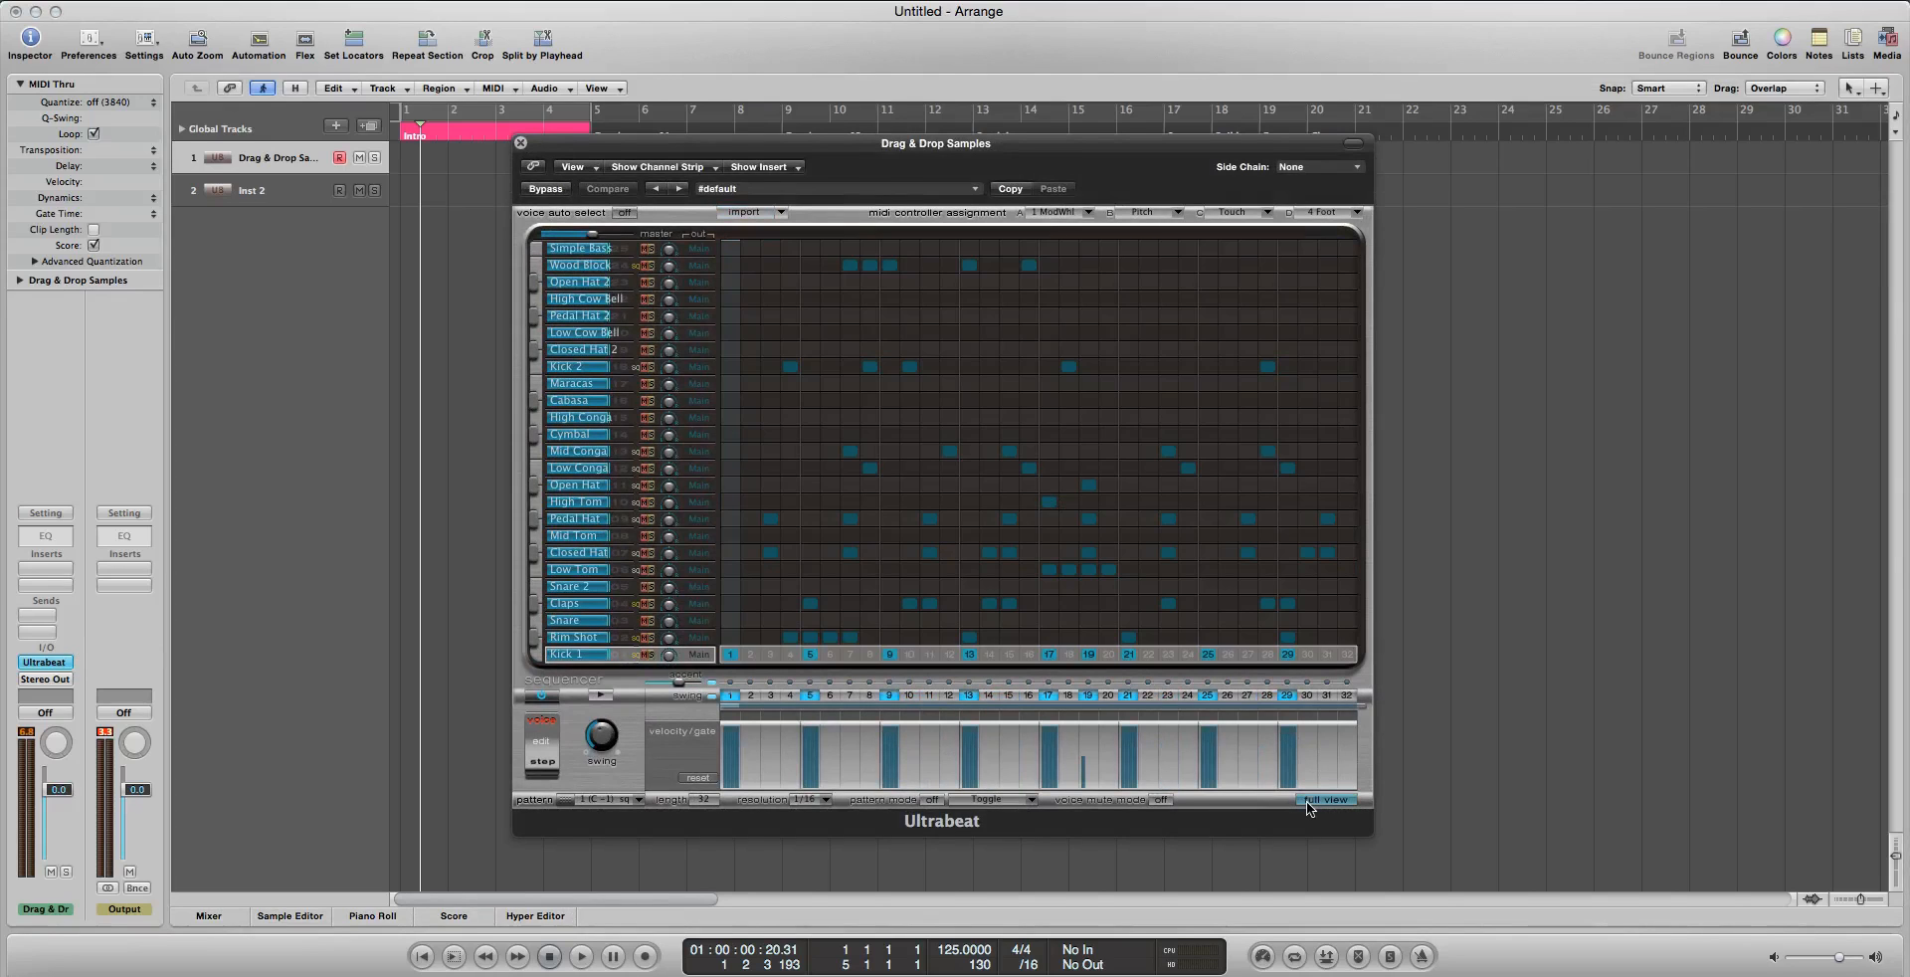
click(1310, 801)
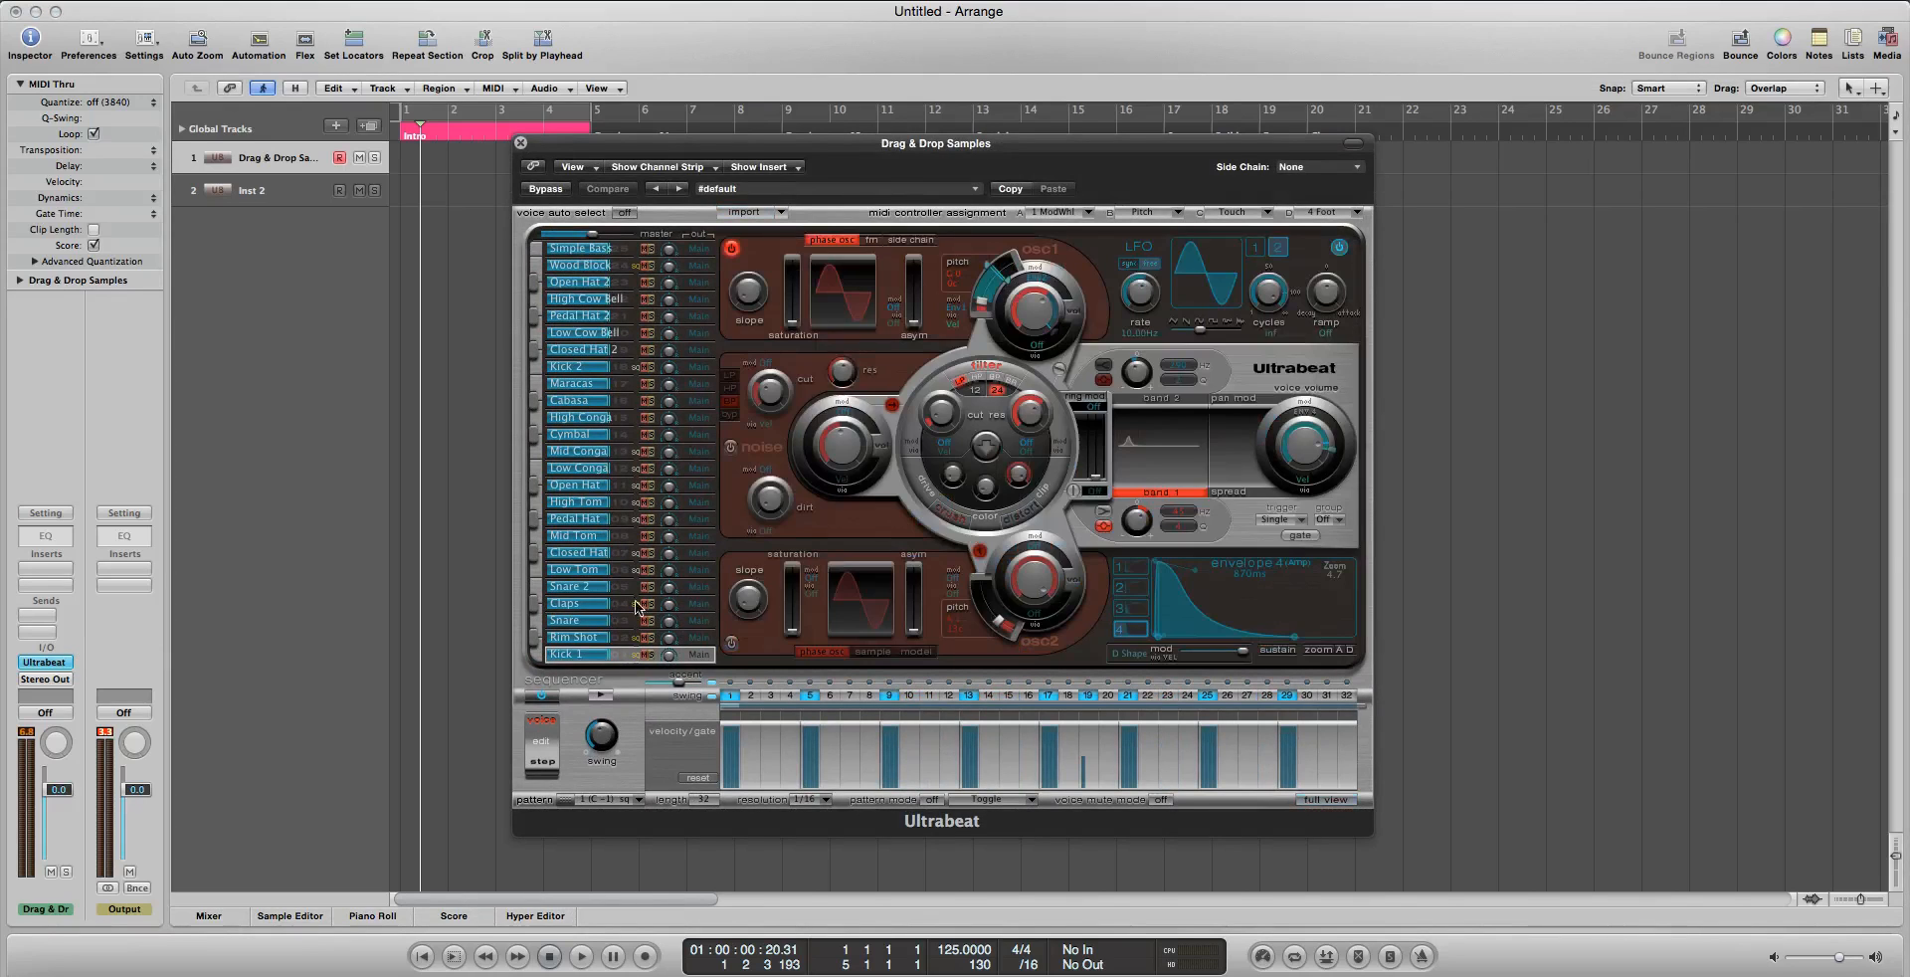
click(576, 604)
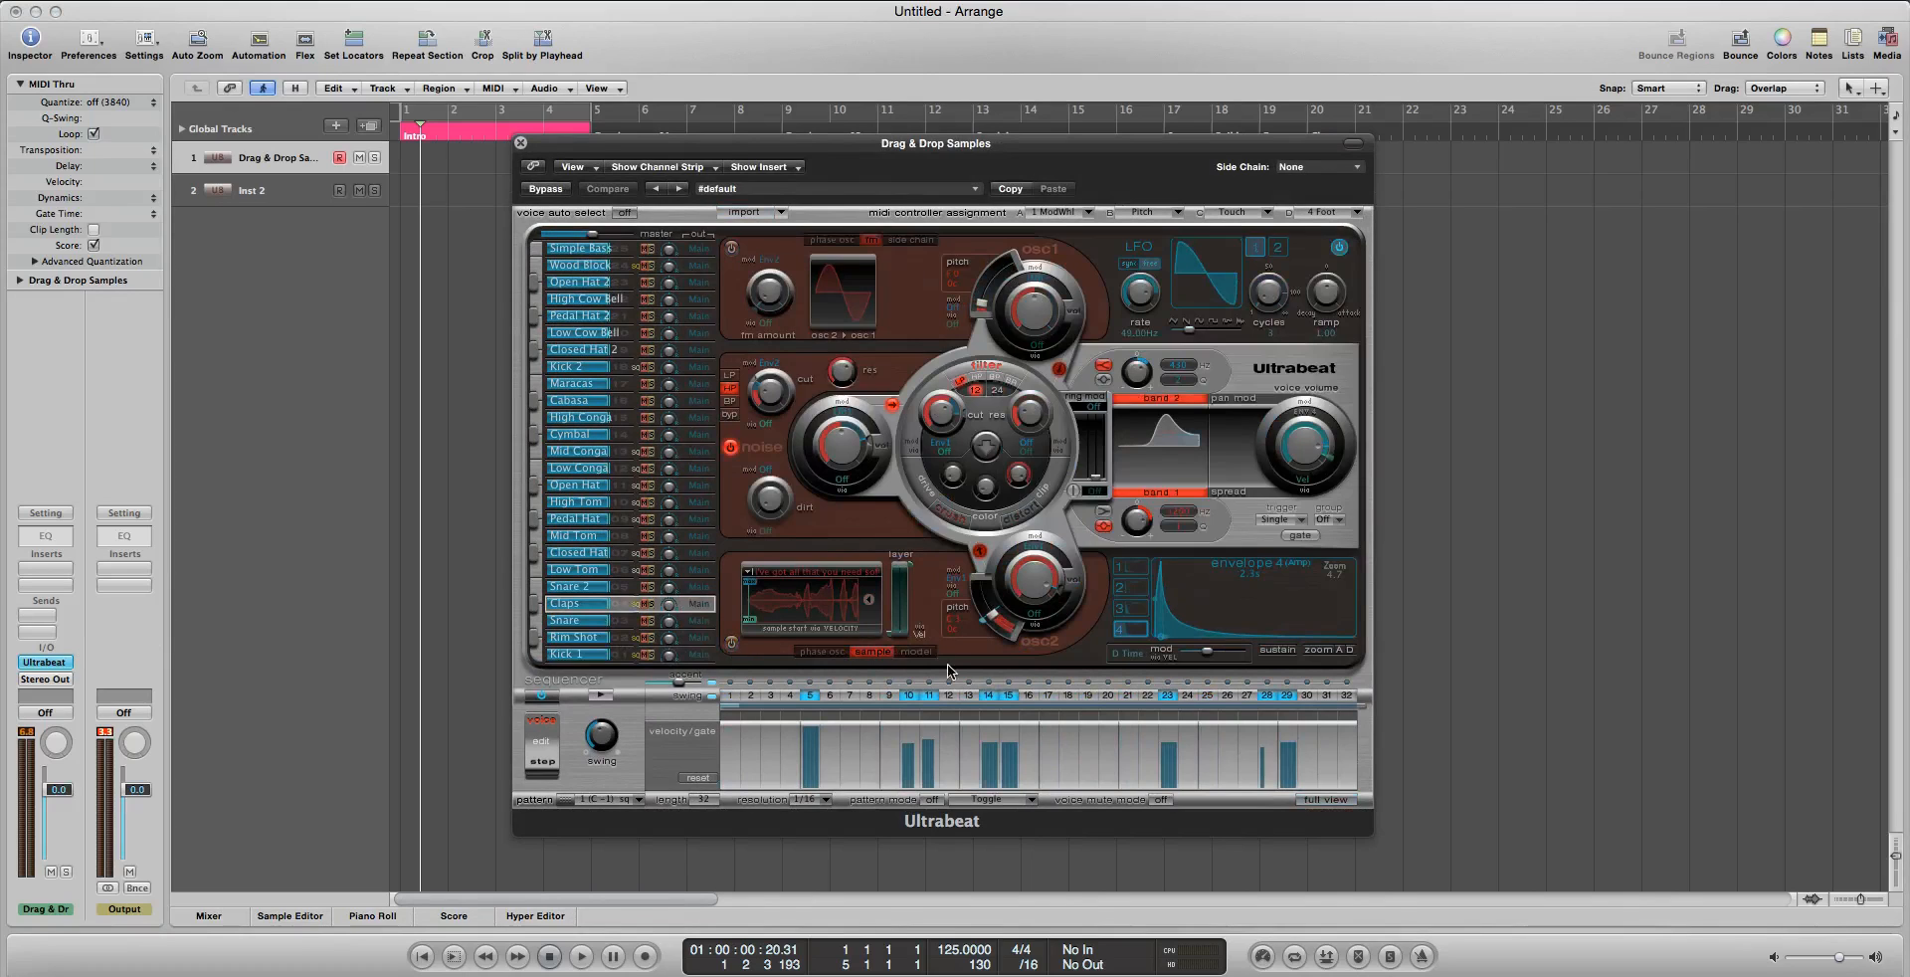
click(1327, 801)
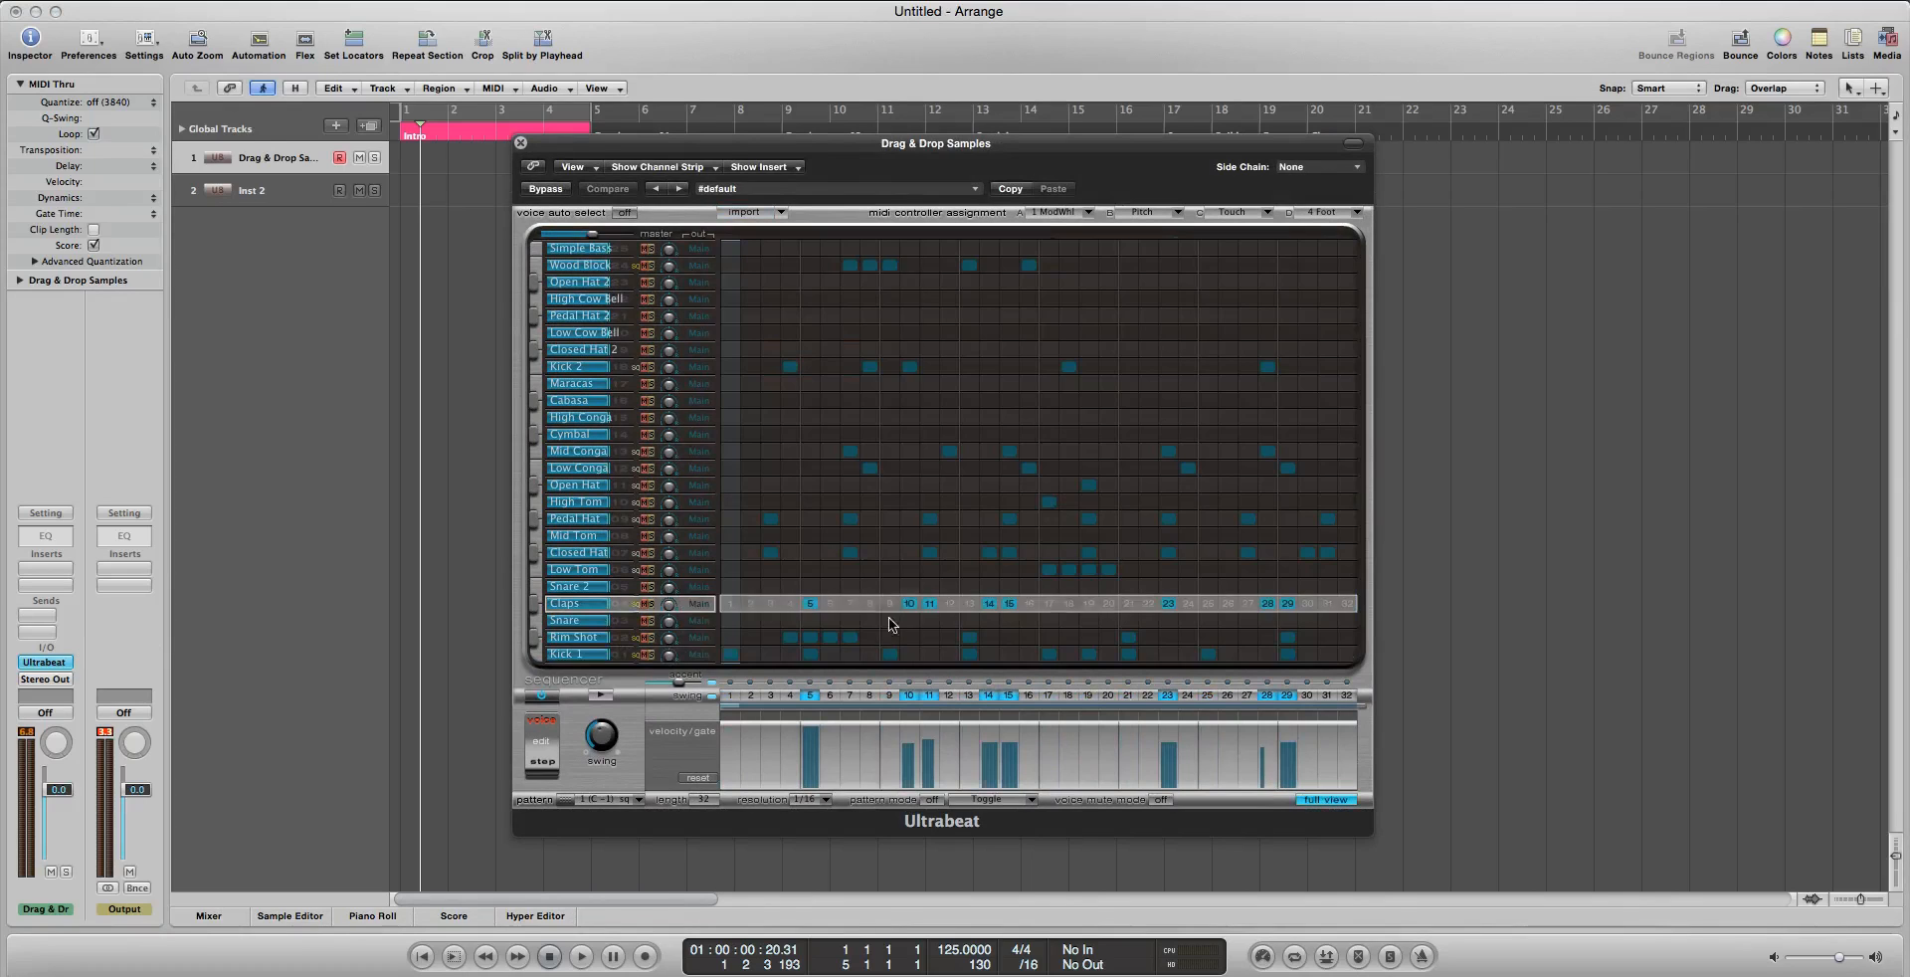
Play the pattern, try a Low Cow Bell hit on step 19, add Pedal Hat 2 hits on steps 22 and 25, and leave full view
click(602, 695)
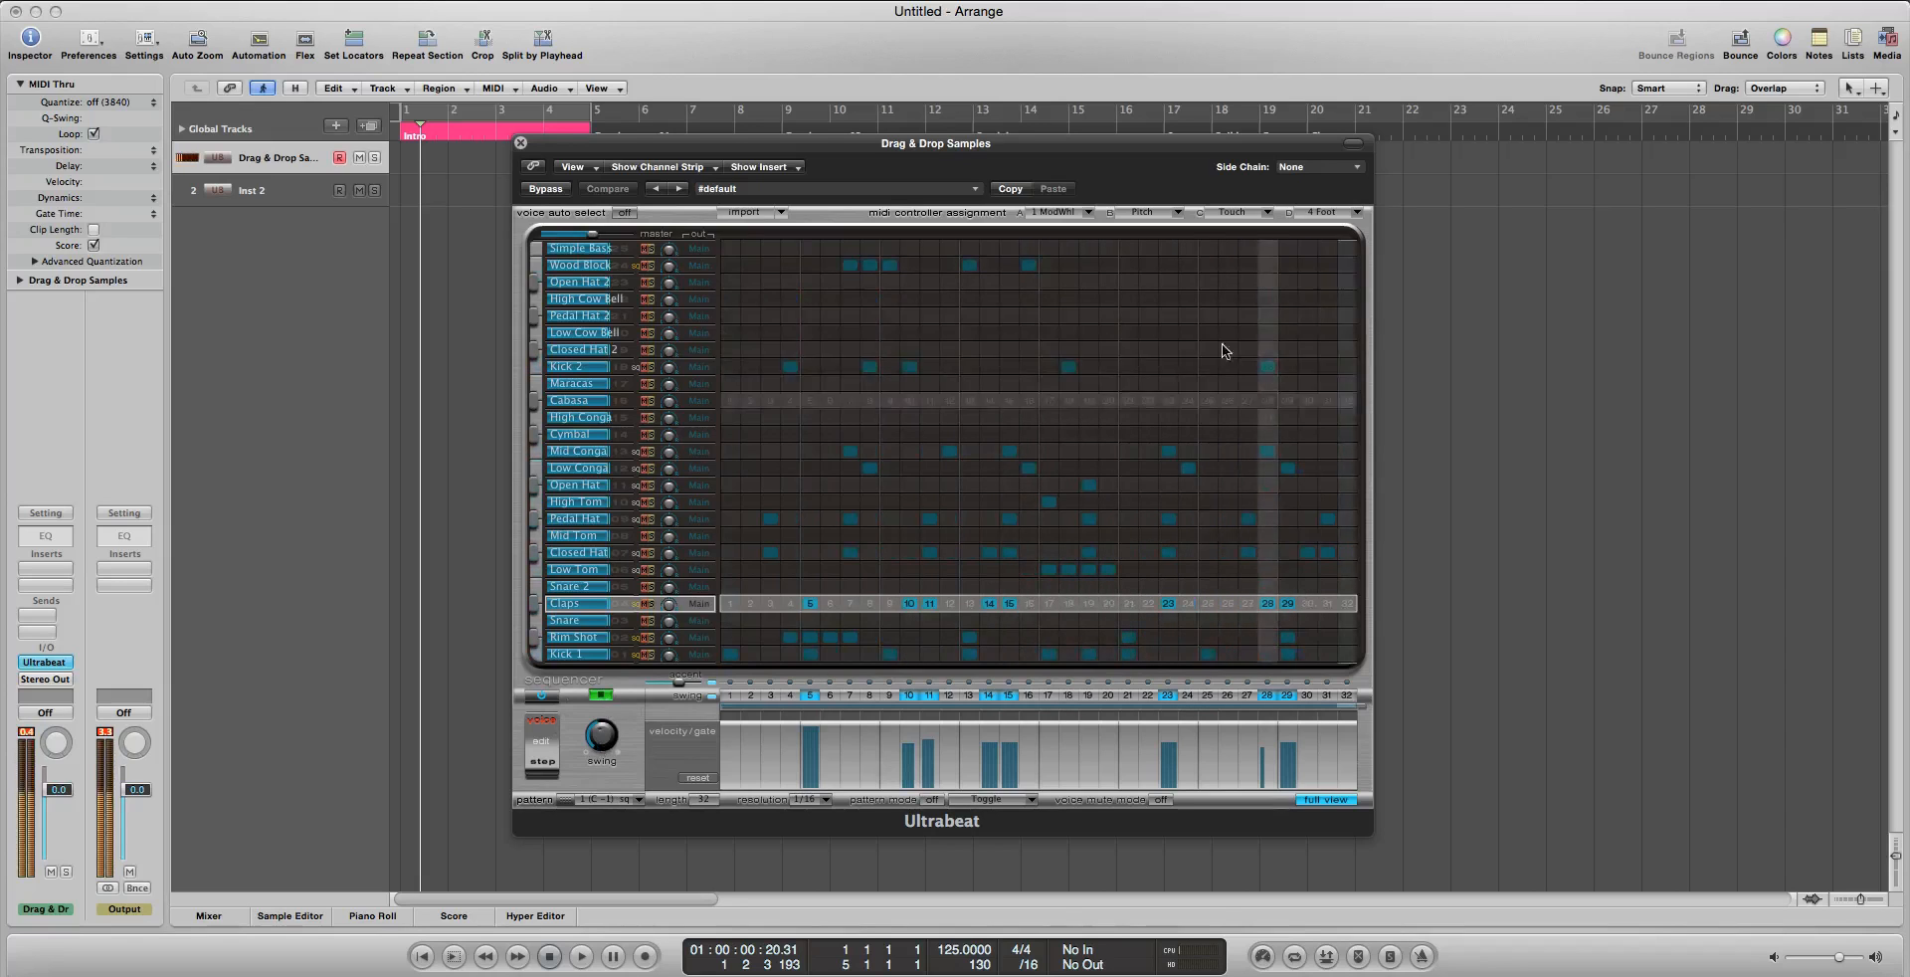
click(1089, 332)
click(1148, 315)
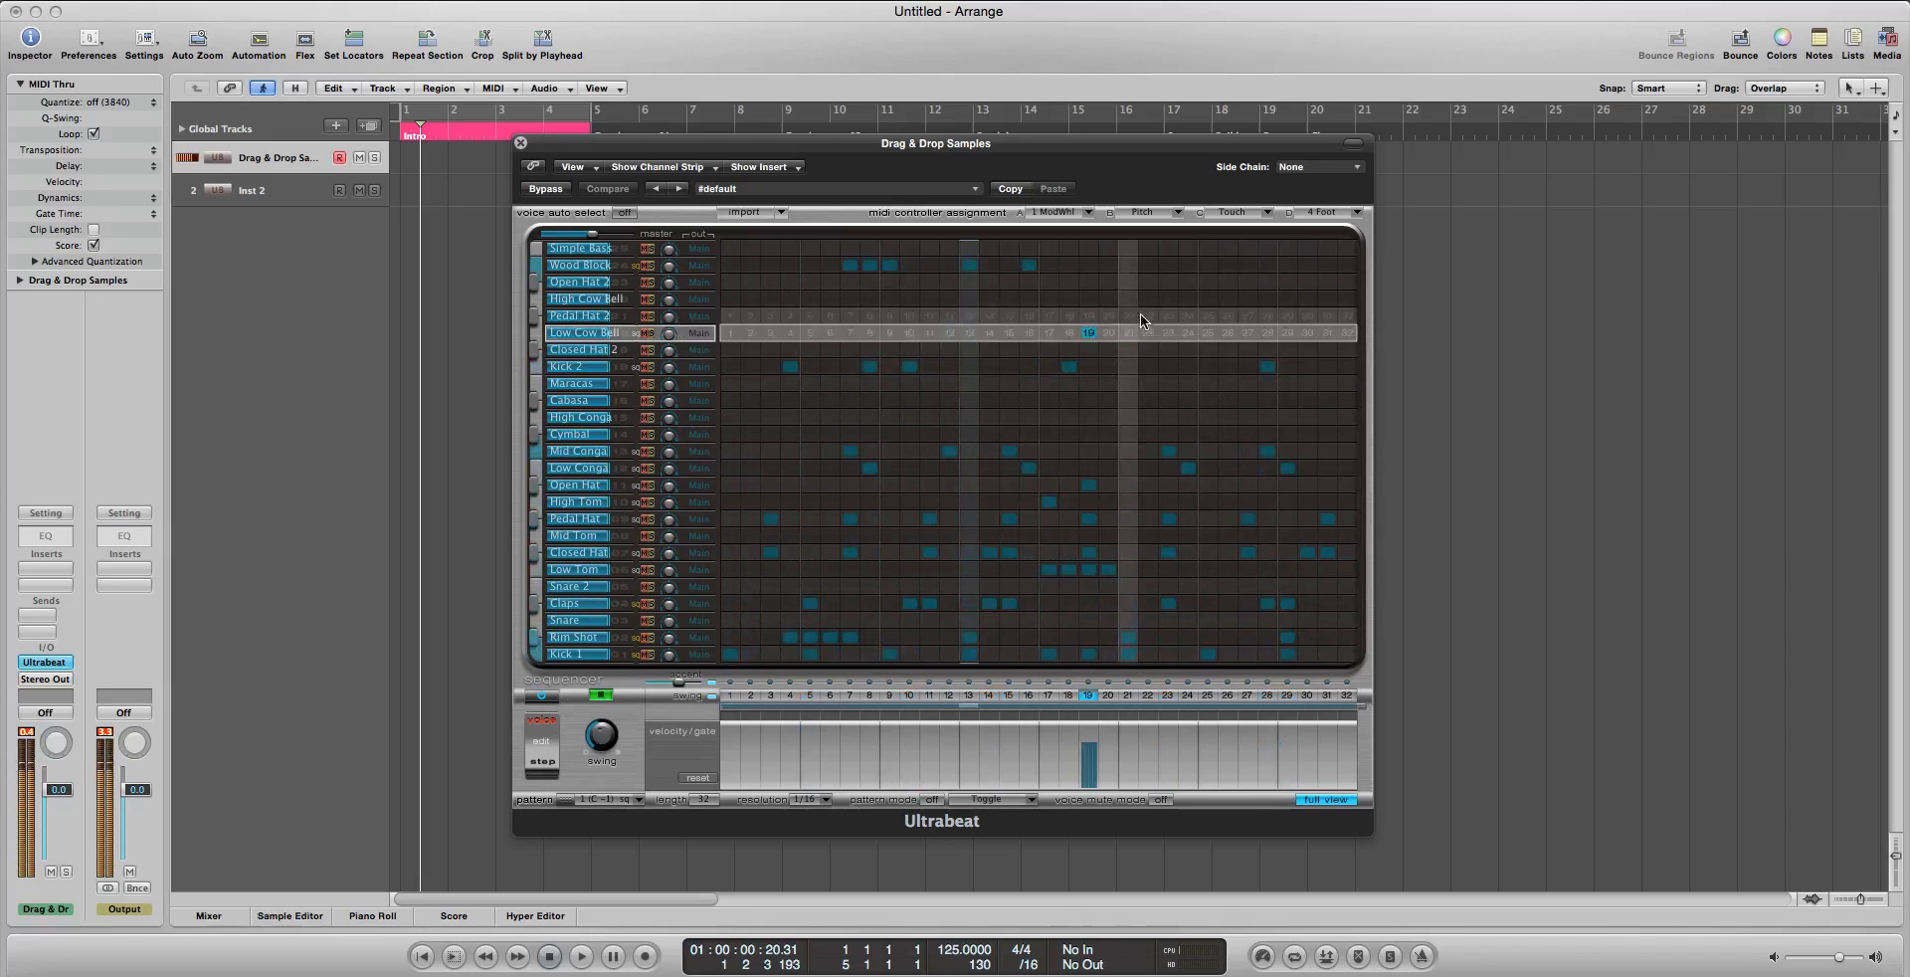
click(1091, 331)
click(1208, 317)
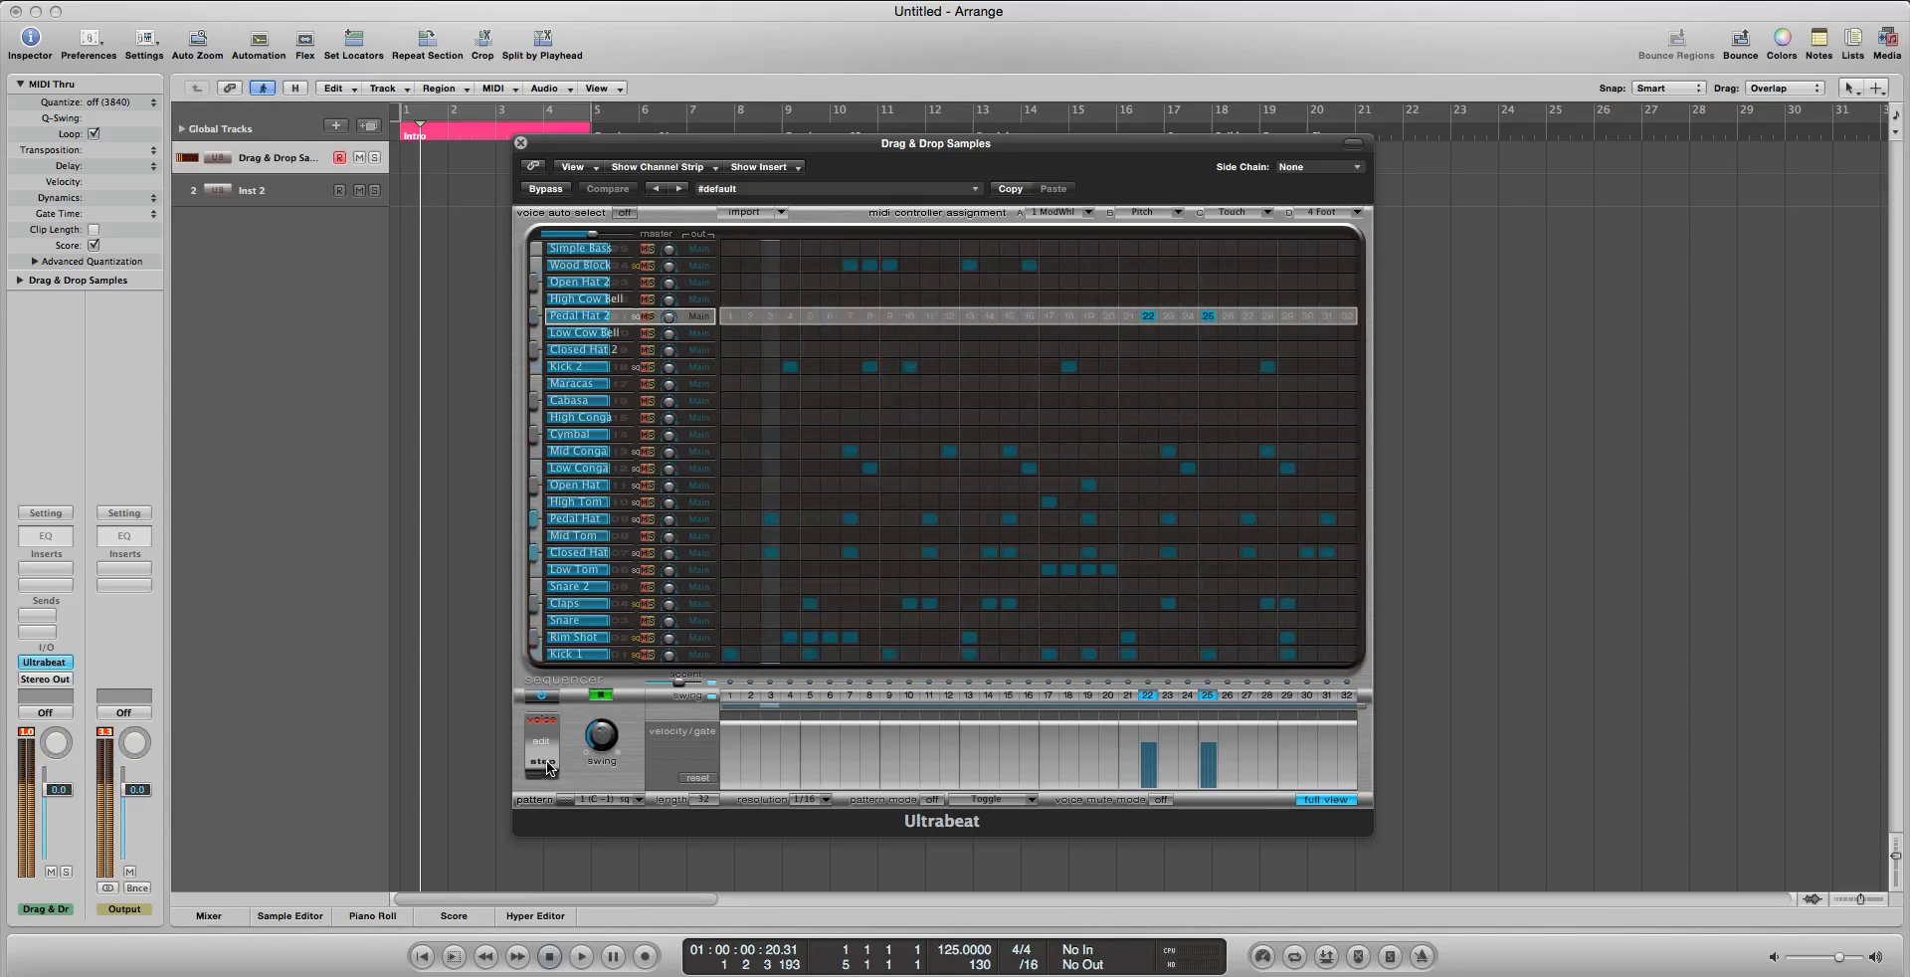
click(1325, 798)
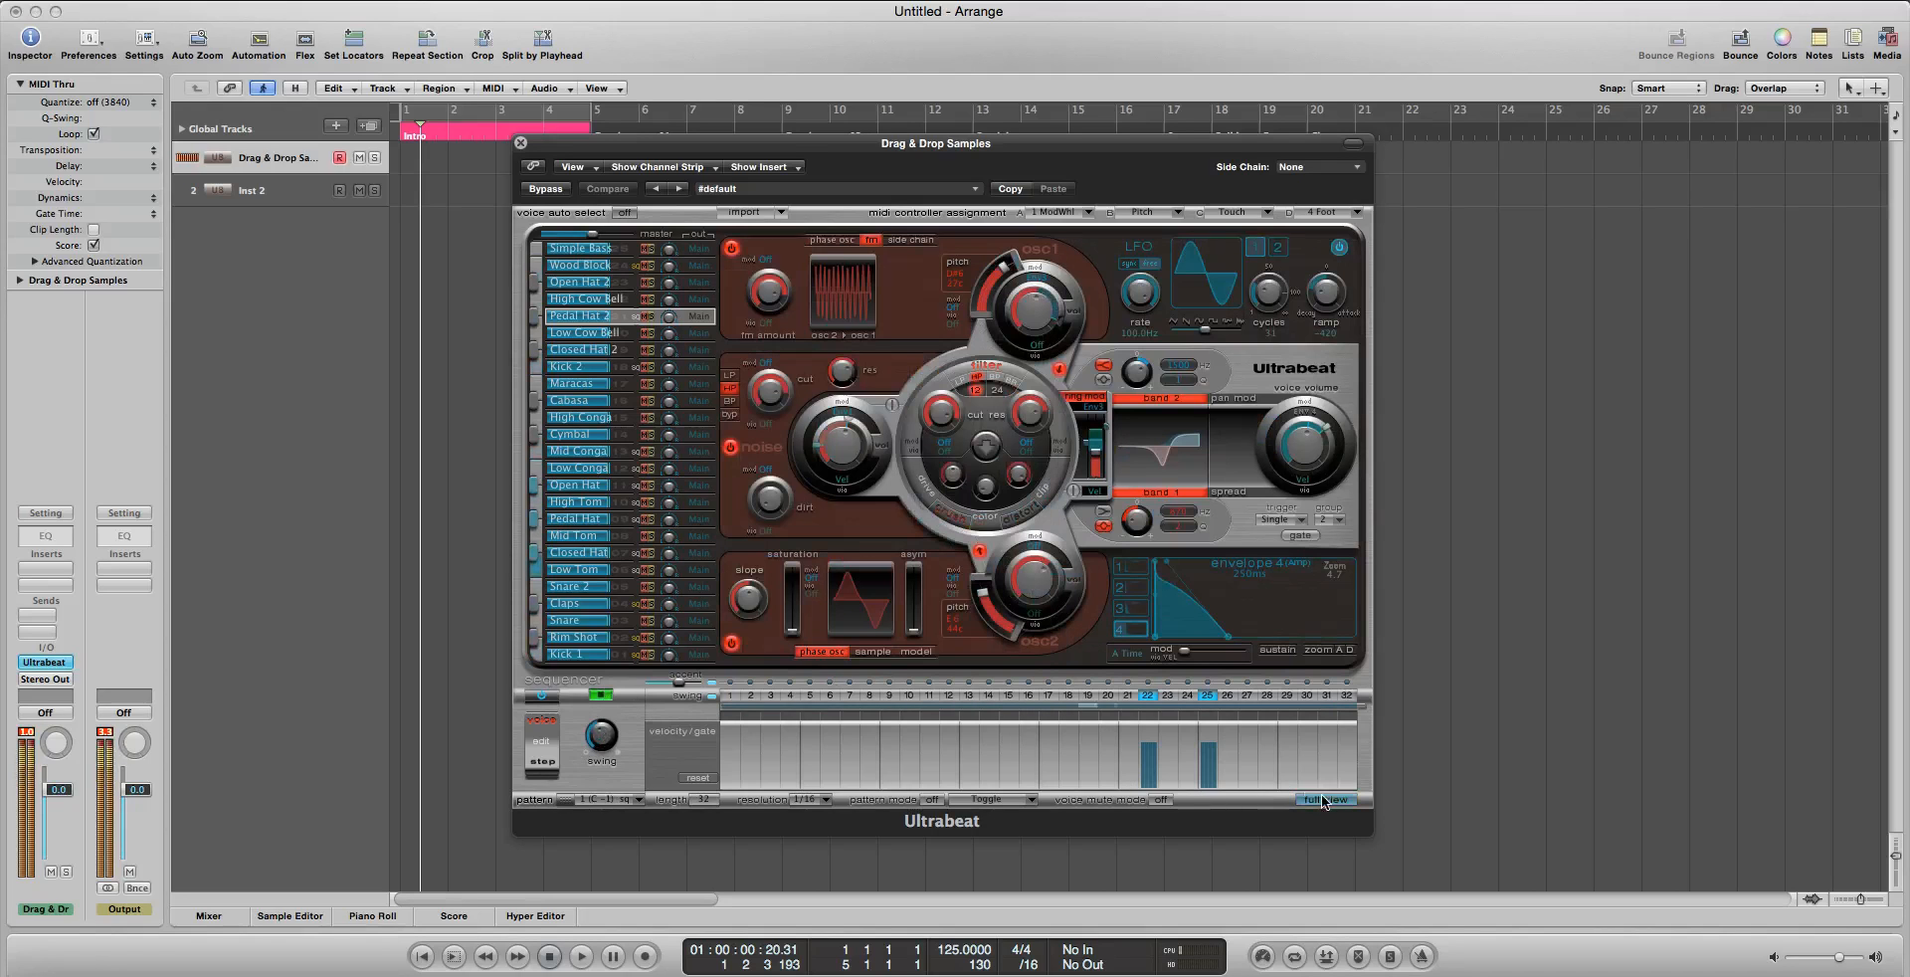
Compare the Claps voice with its oscillator 2 sample switched on and off, and stop the pattern
click(583, 602)
mouse_move(607, 605)
mouse_down()
mouse_move(646, 609)
mouse_move(585, 611)
mouse_move(607, 606)
mouse_up()
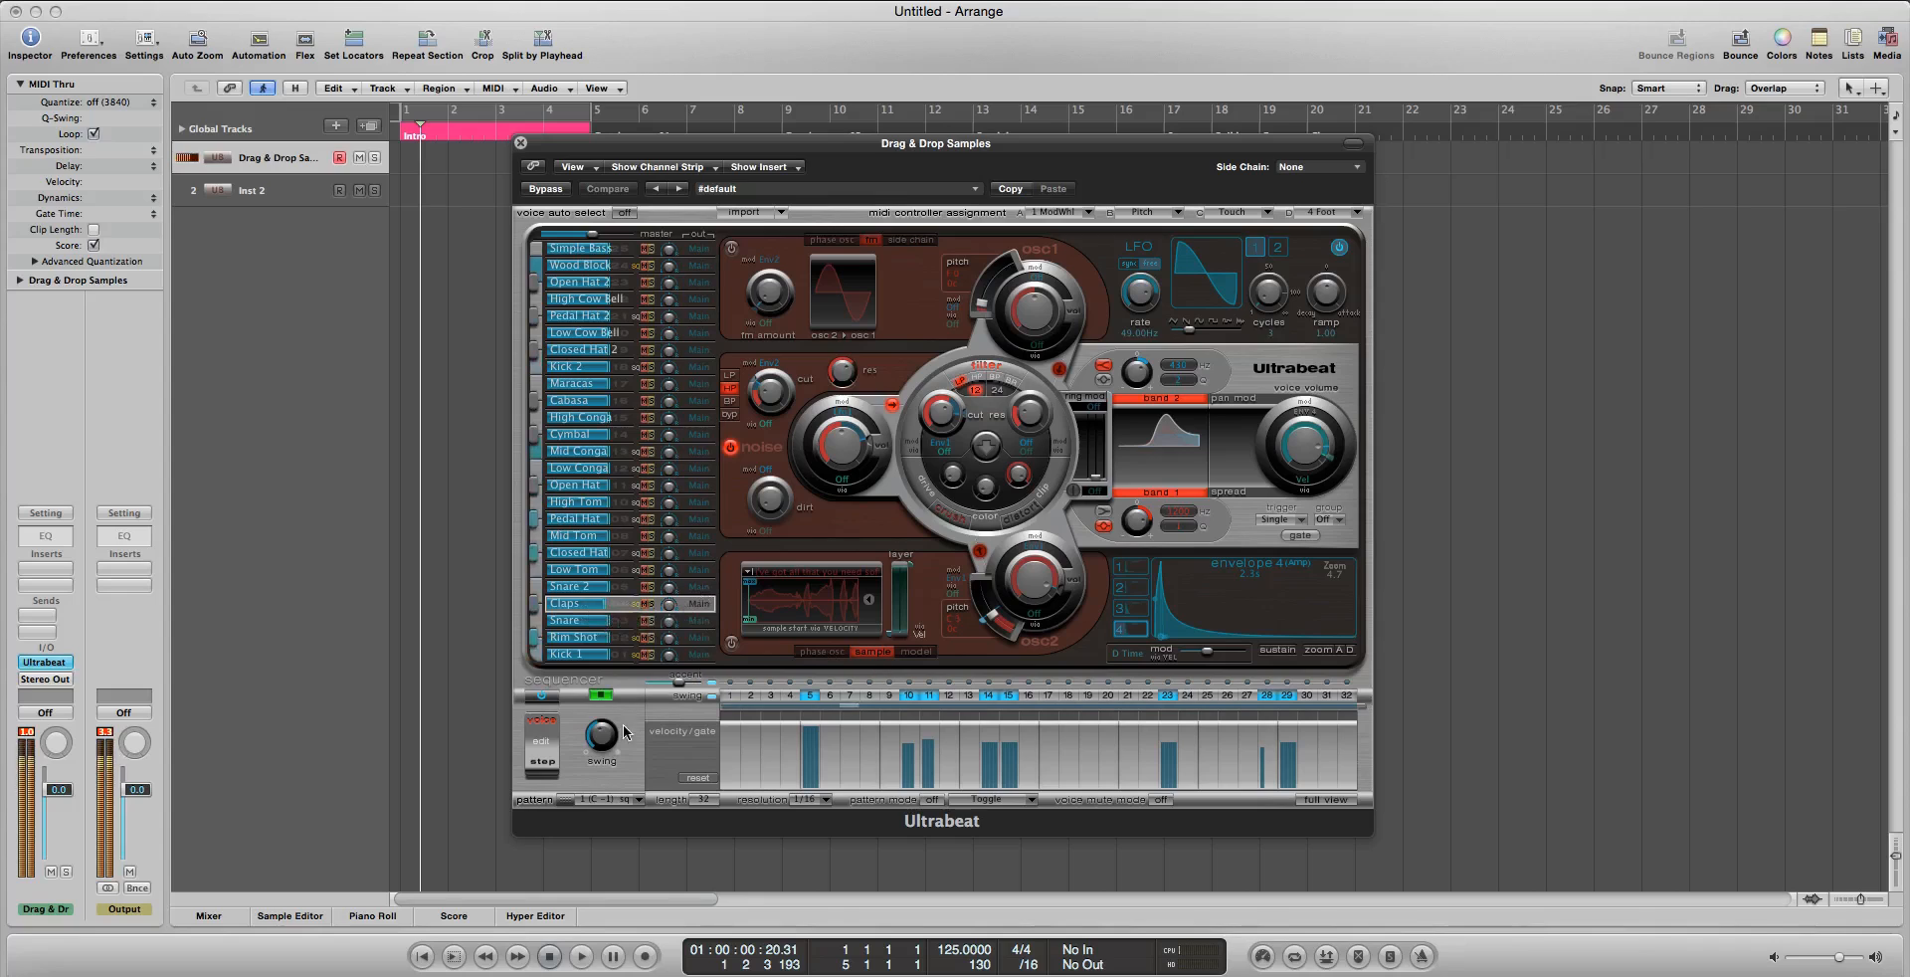
click(732, 644)
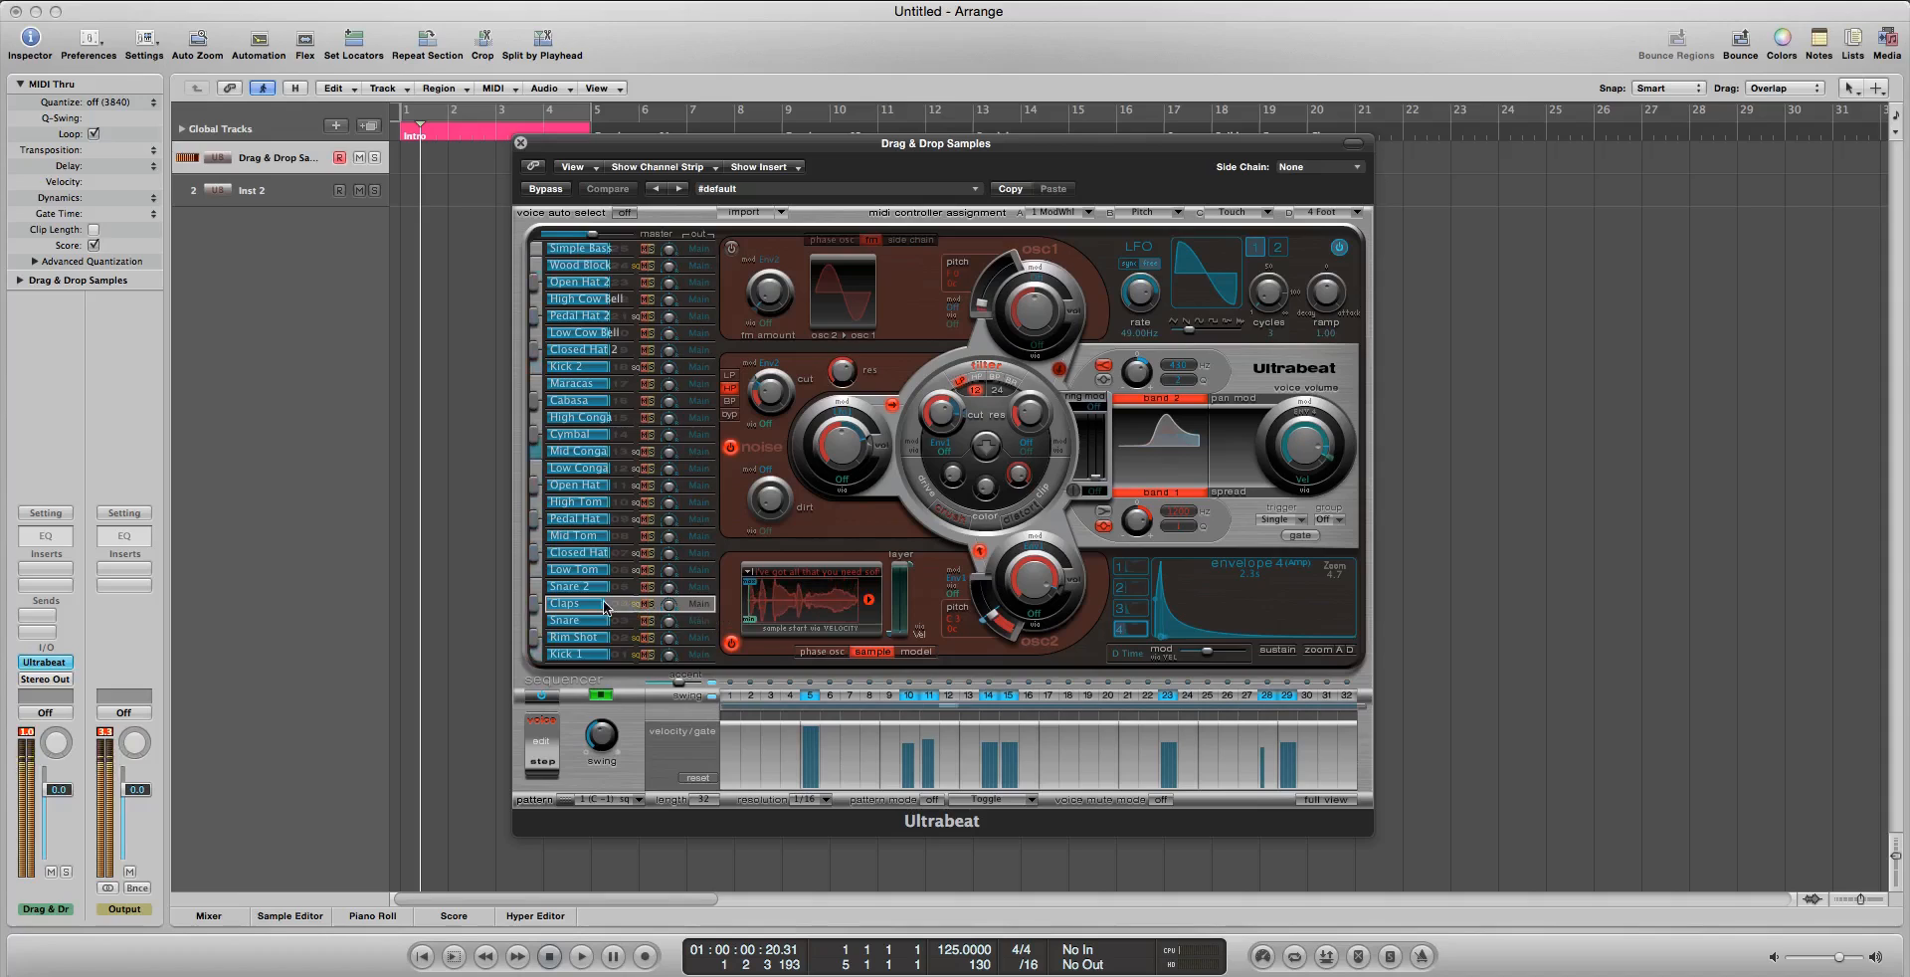
click(733, 643)
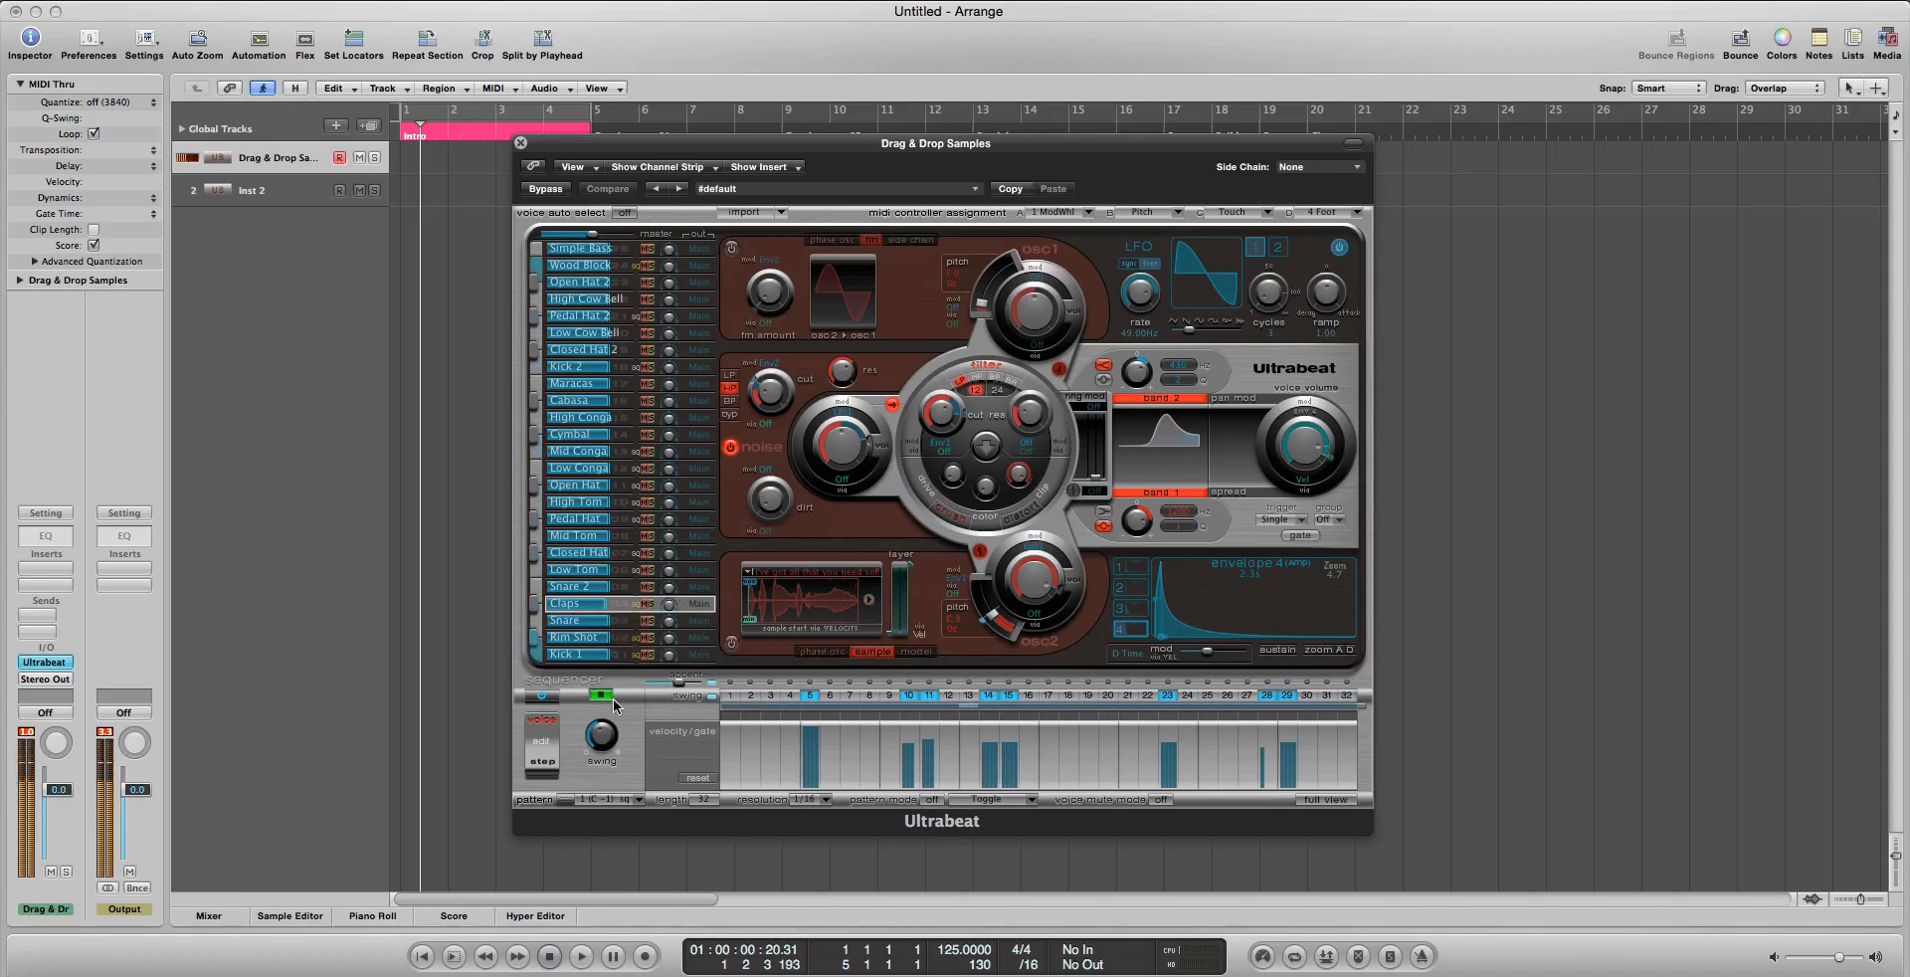
click(601, 694)
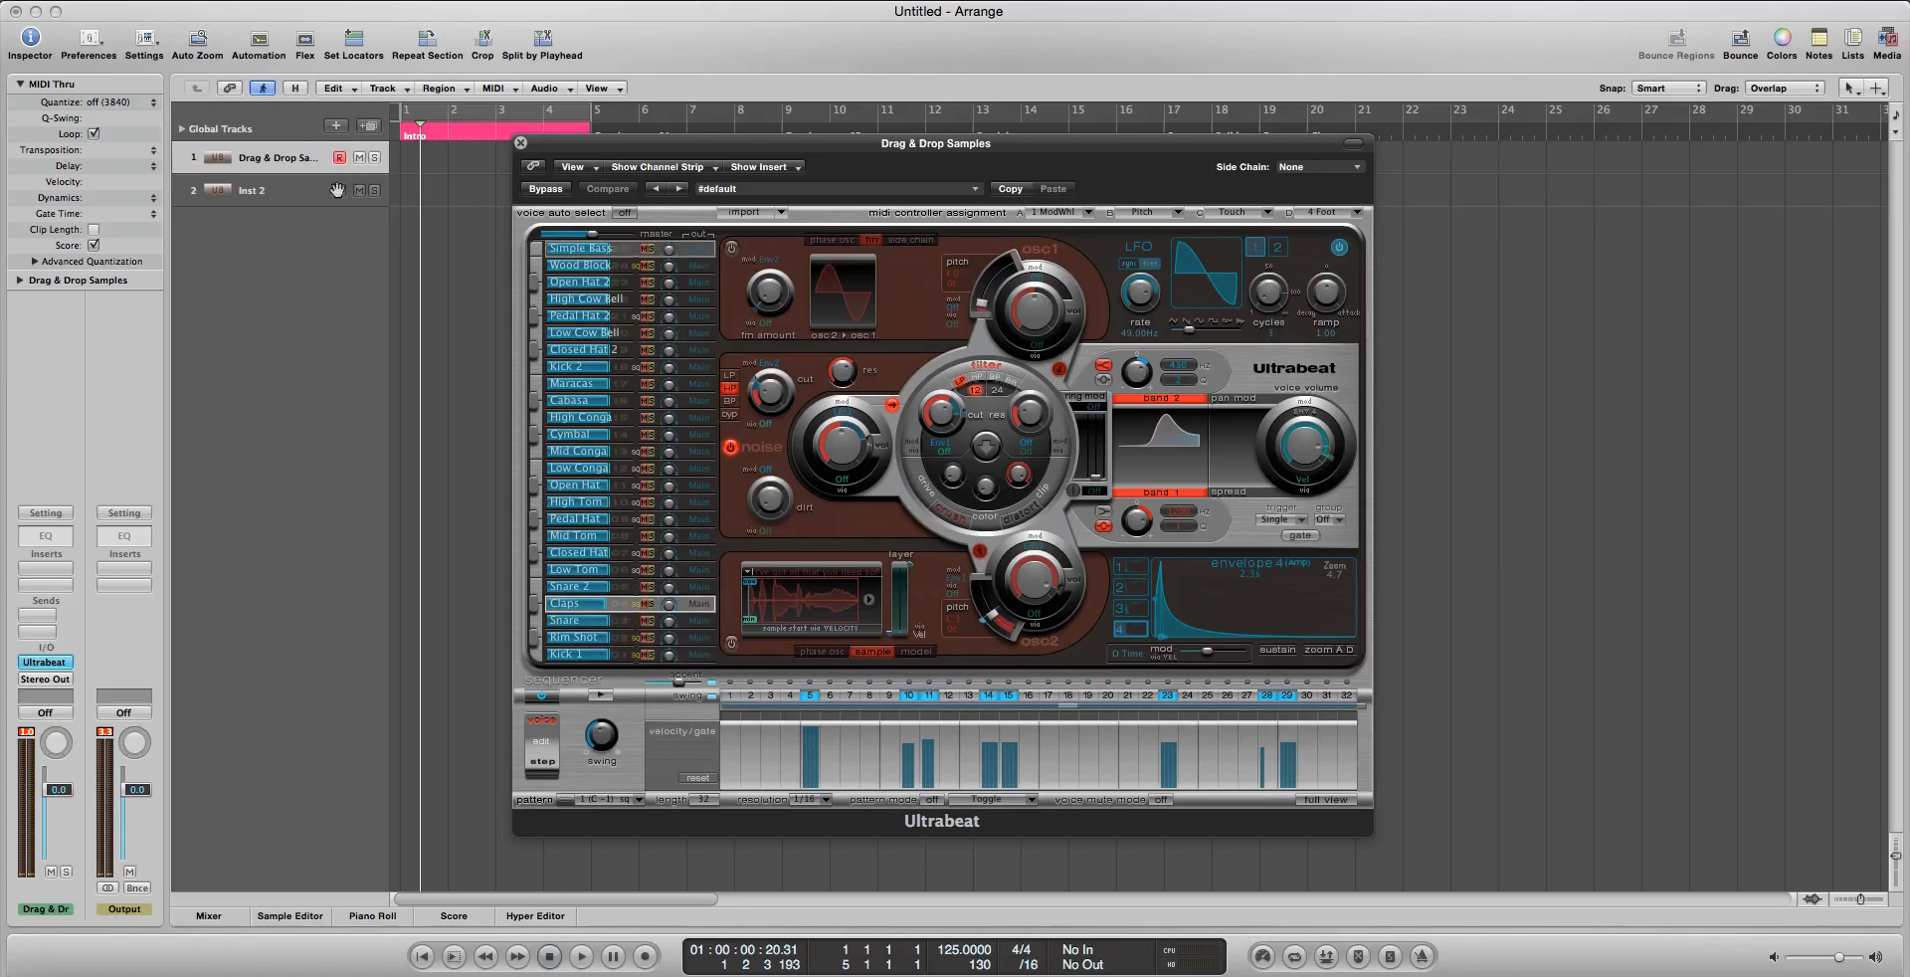
Return to the Inst 2 track, open its Ultrabeat instrument in place of the current one, and select the Claps voice
click(520, 142)
click(284, 194)
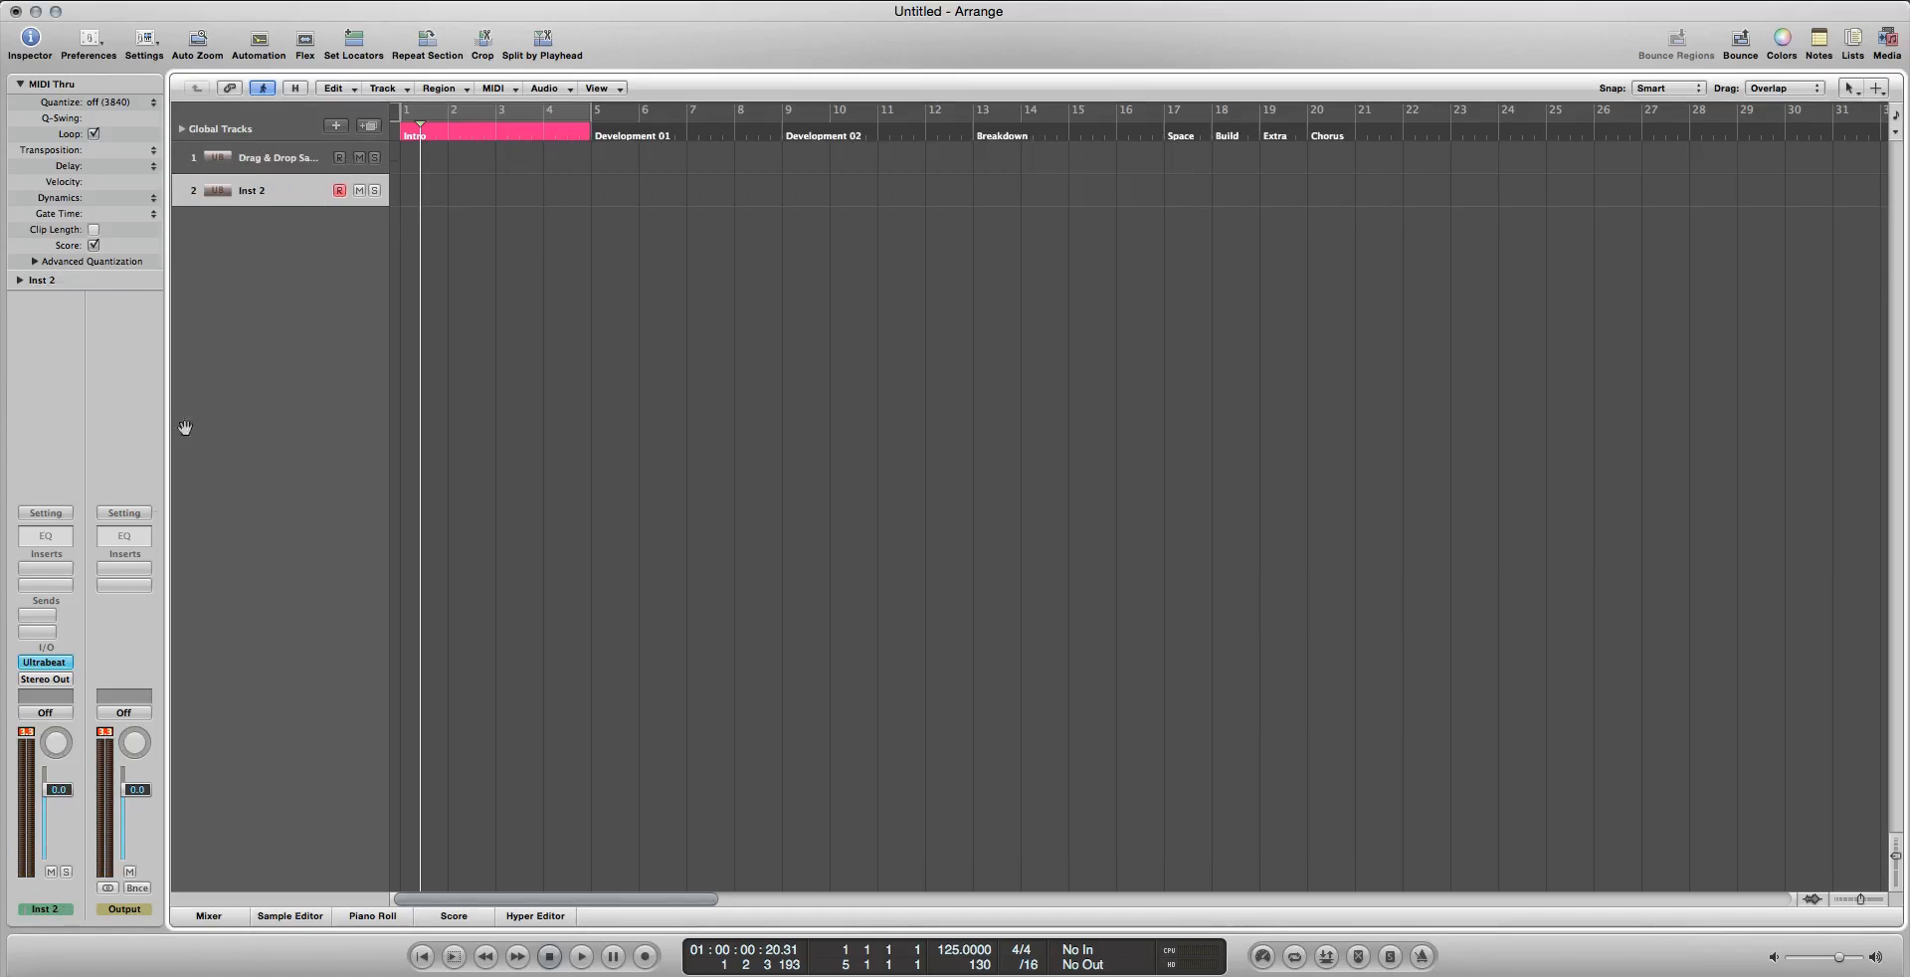
click(45, 661)
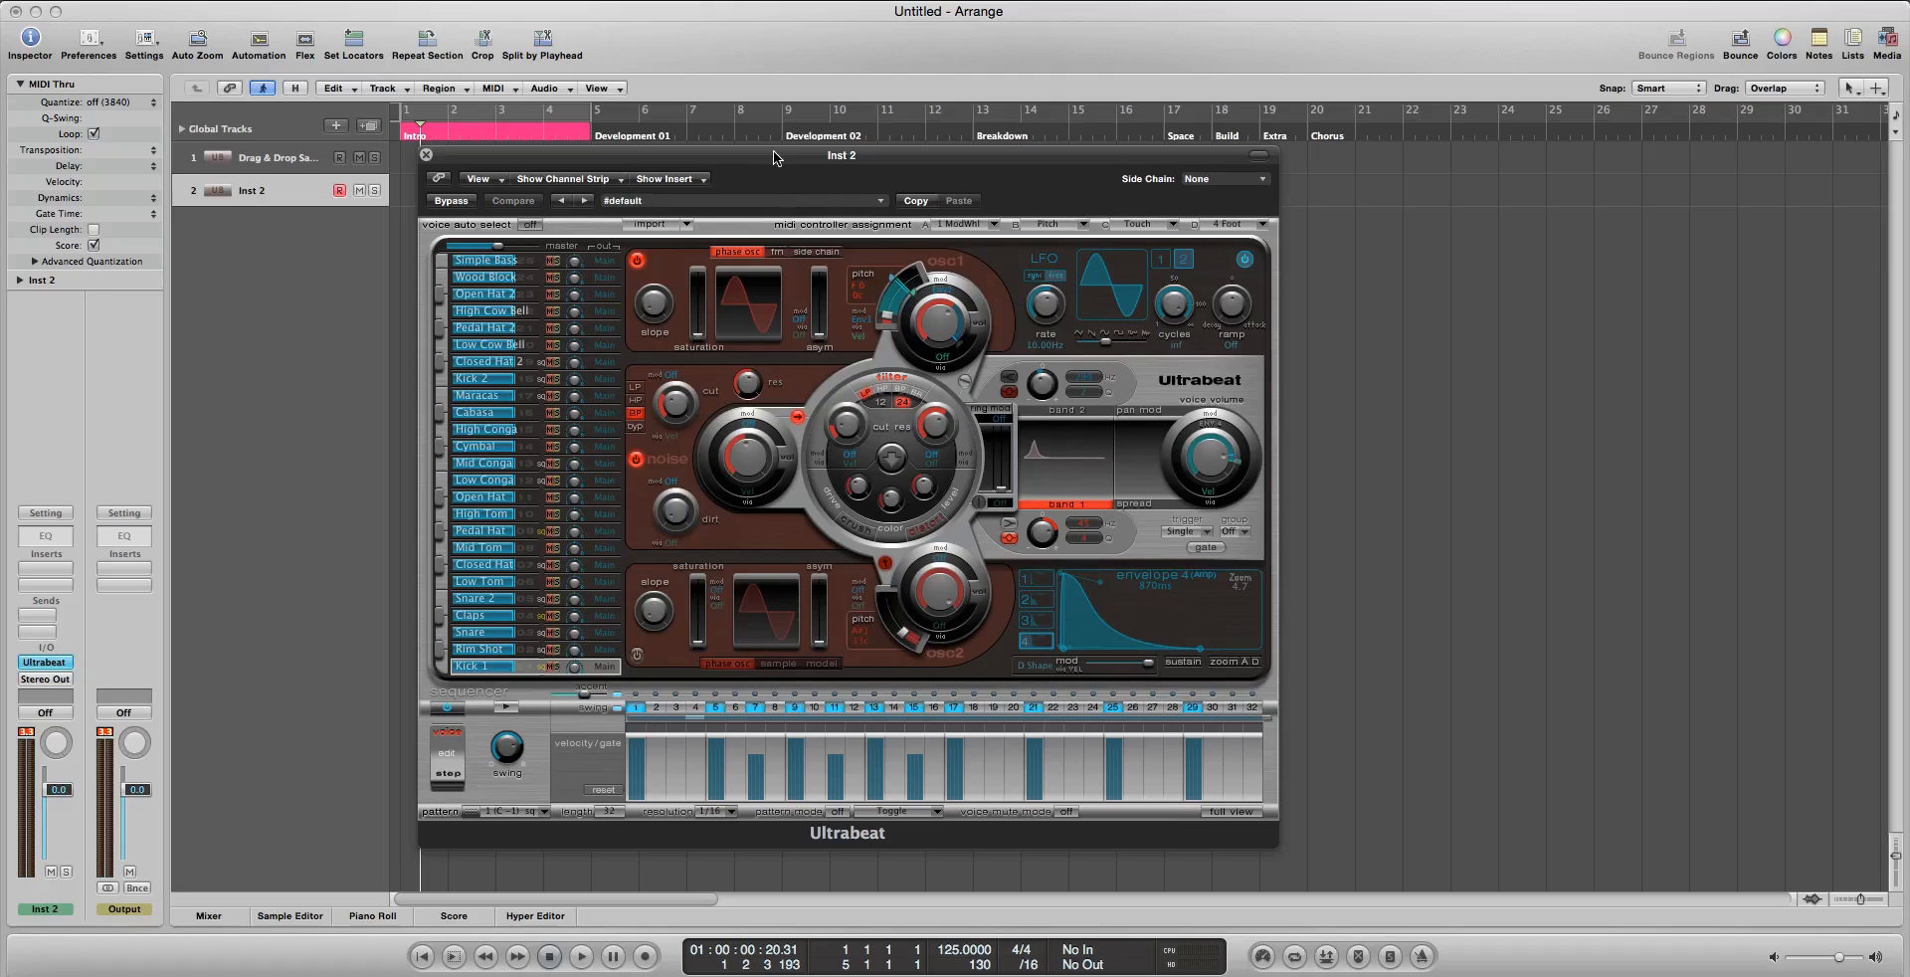
drag(773, 158, 899, 148)
click(601, 606)
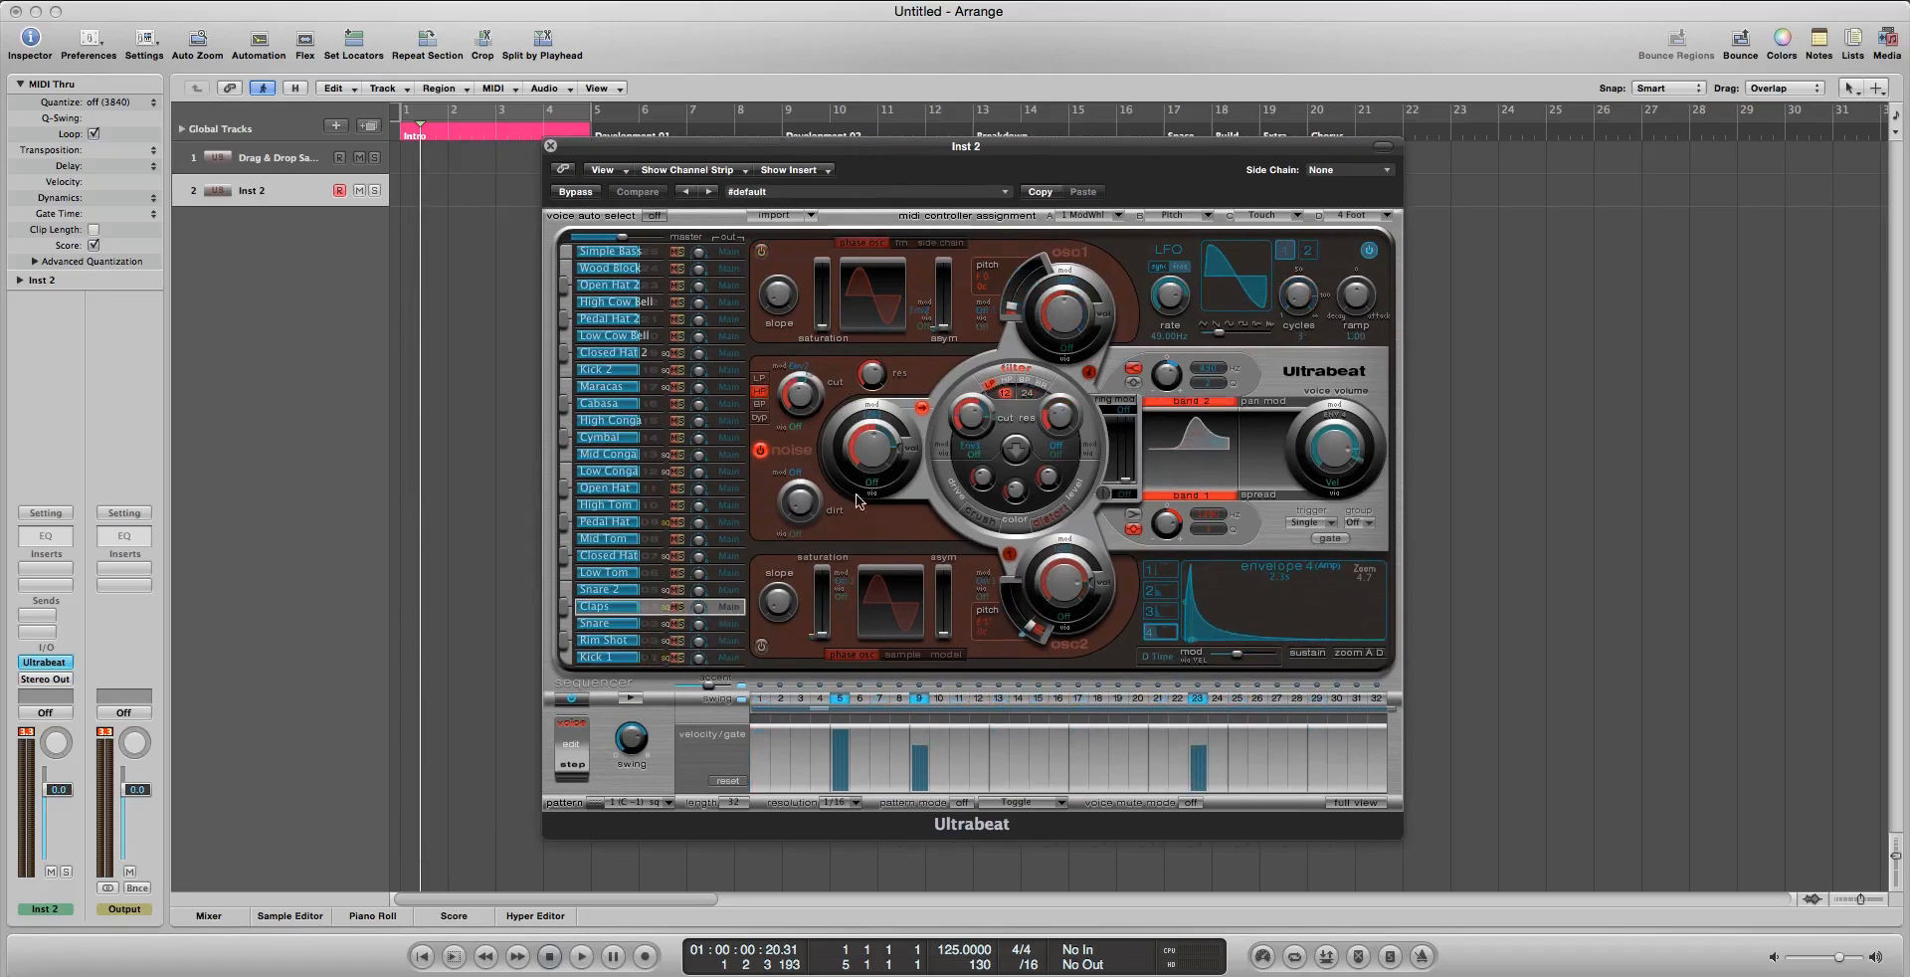
Switch the Claps voice's oscillator 2 to sample mode and open the house - disco folder of musicradar-female-vocal-samples in Finder
click(905, 654)
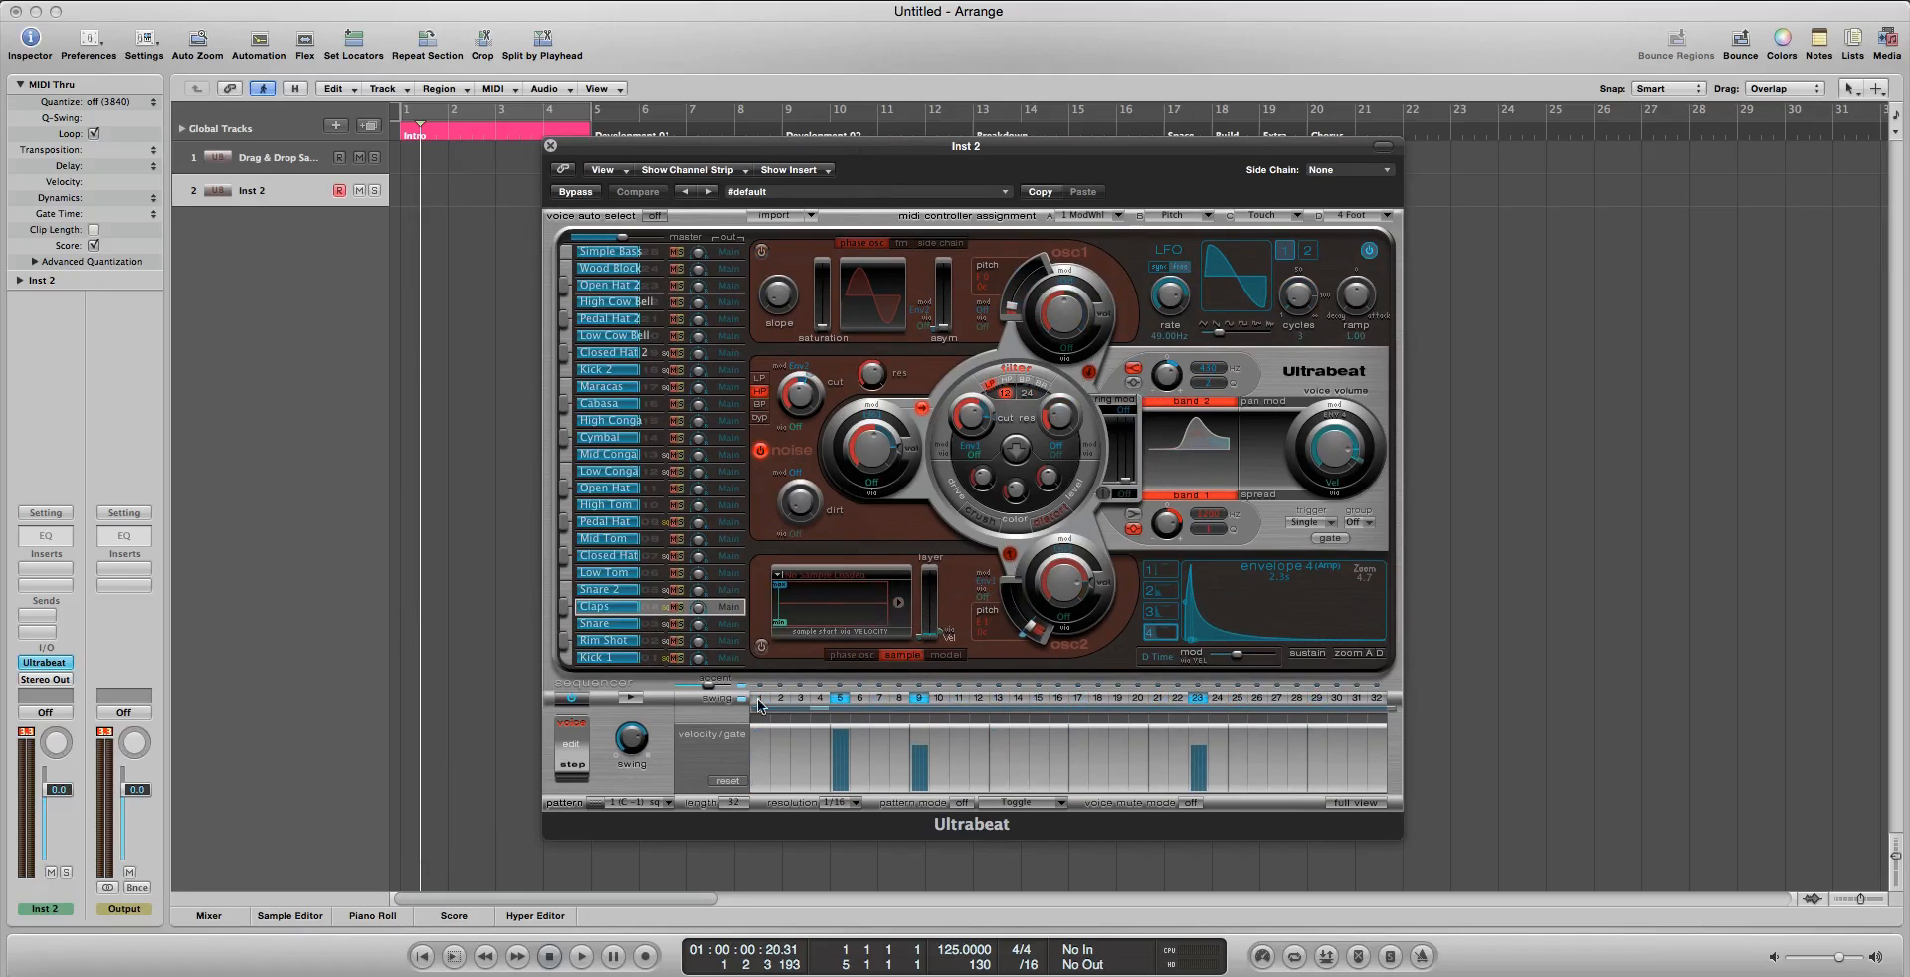
click(72, 960)
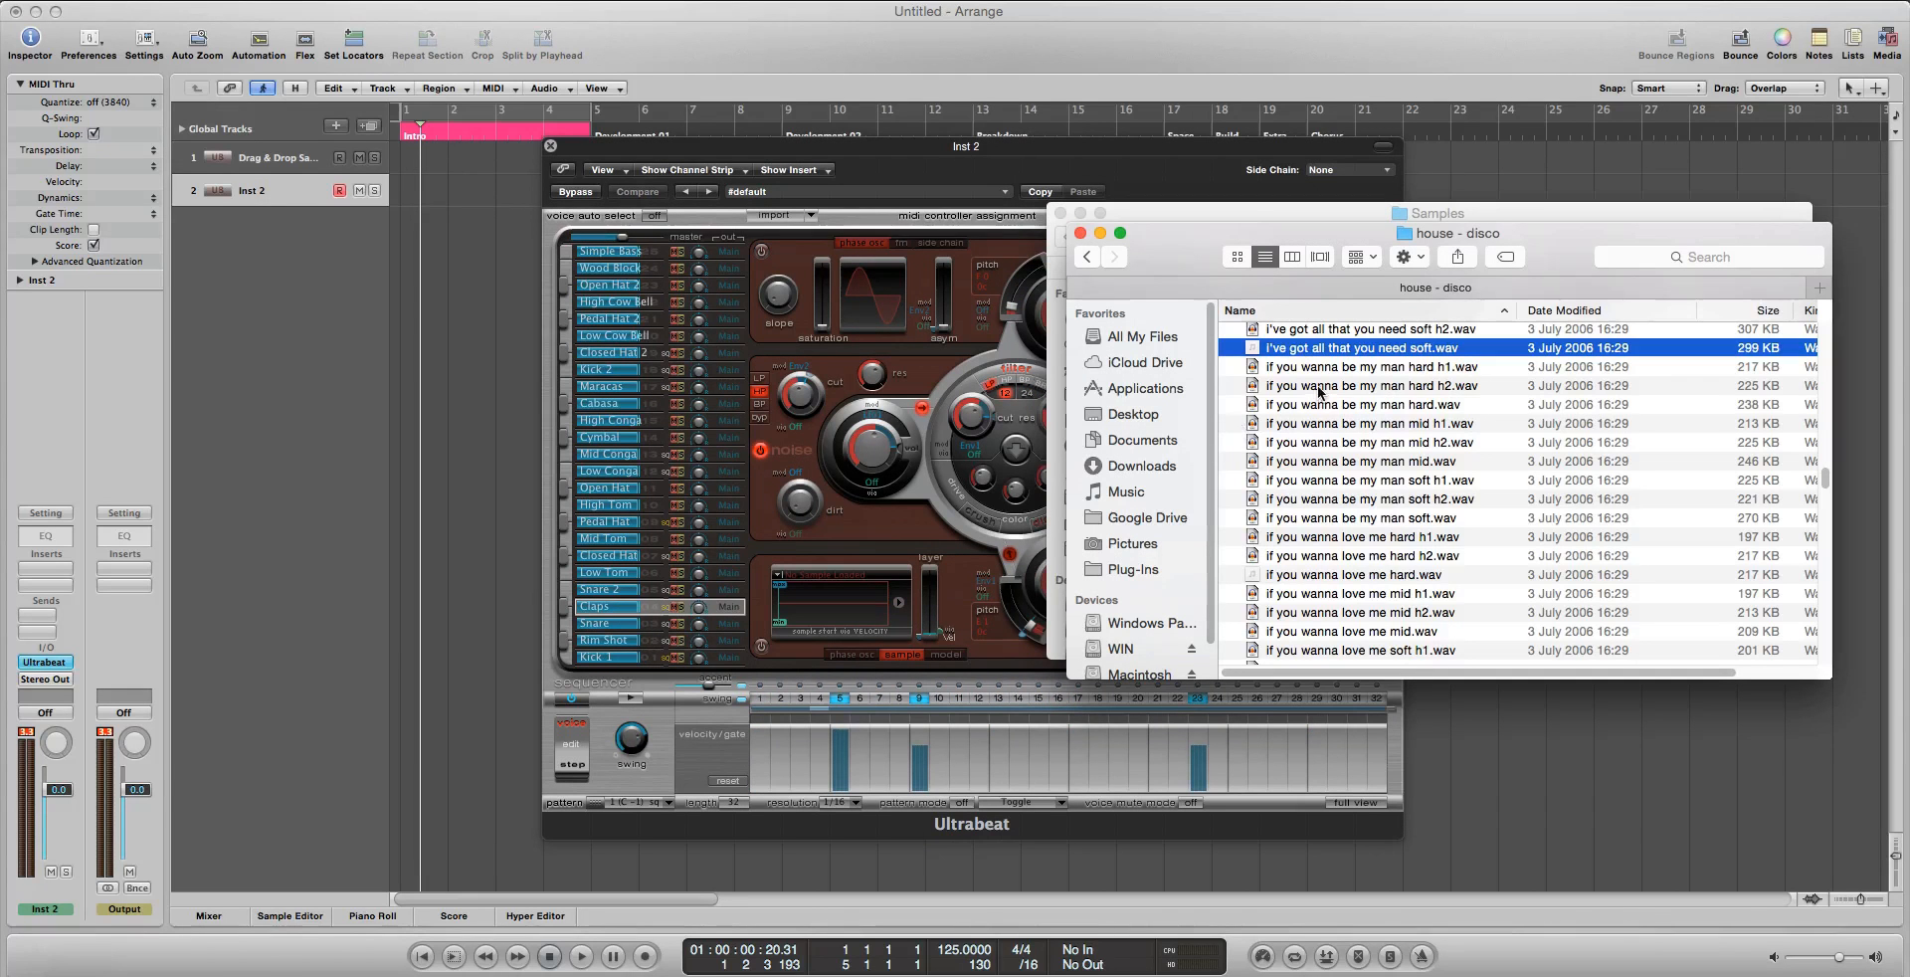
scroll(1328, 376, down, 1)
scroll(1328, 376, up, 3)
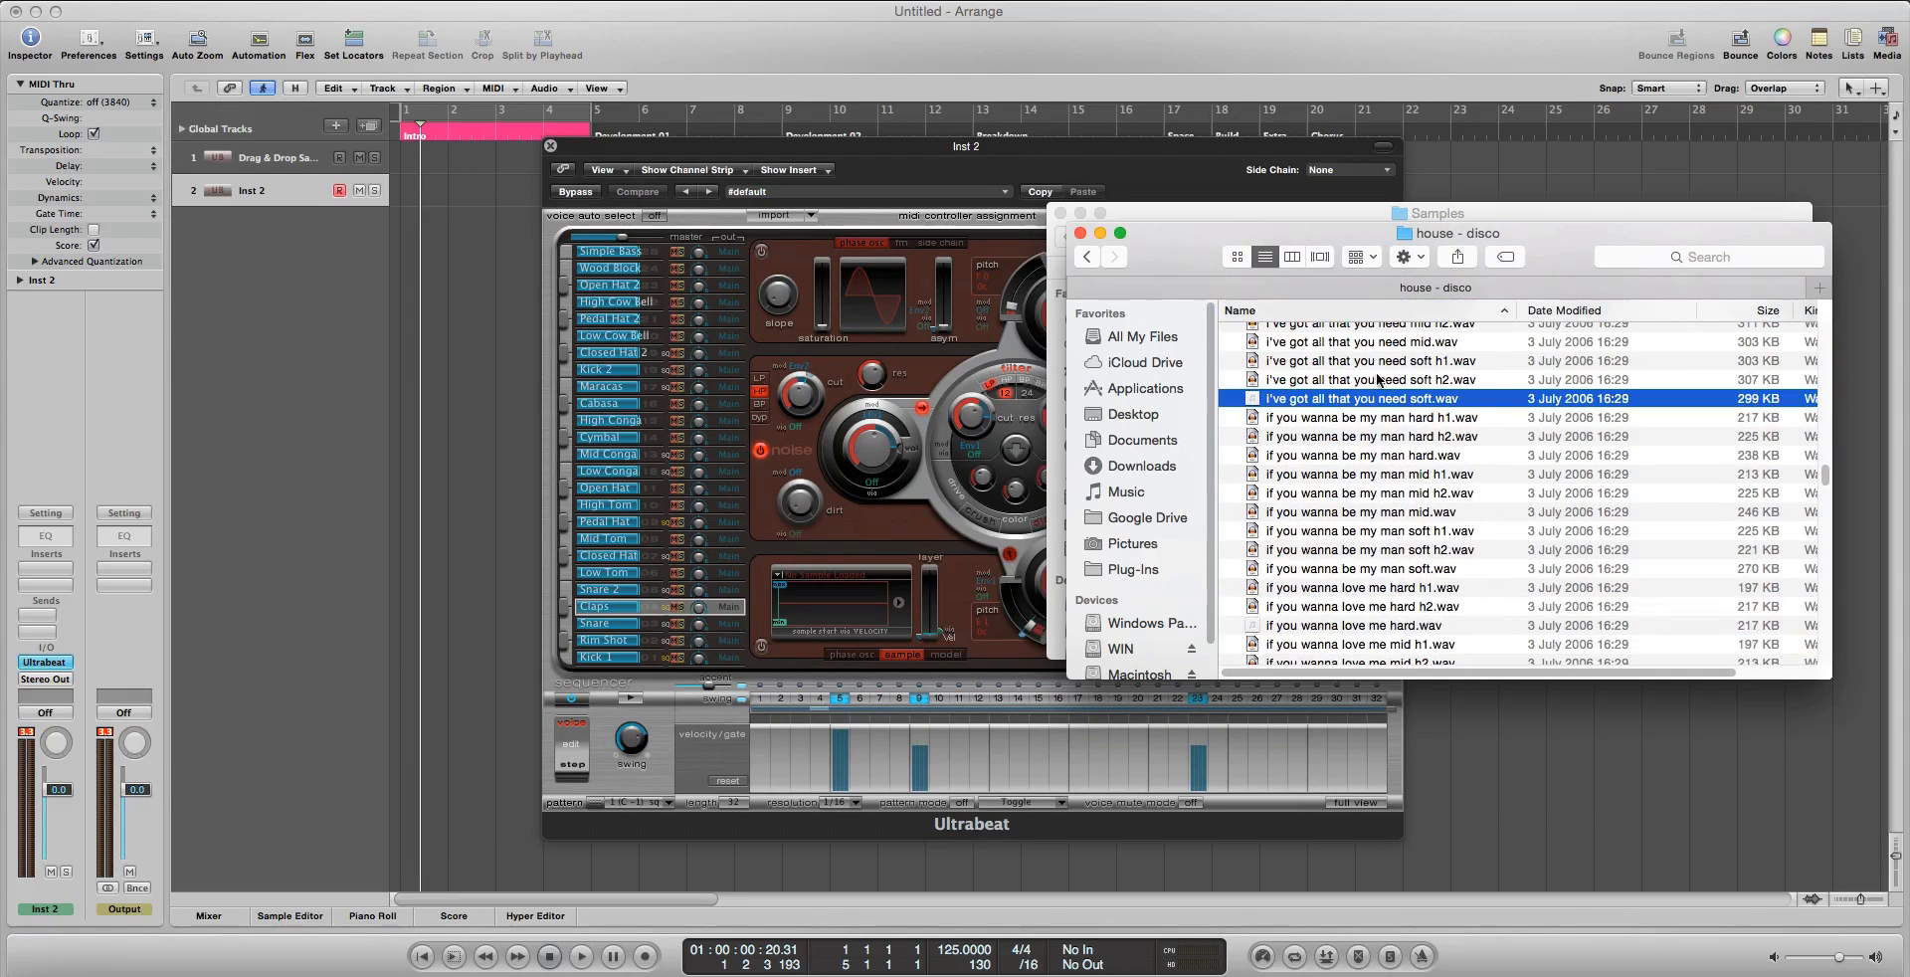
key(super+Up)
key(super+Up)
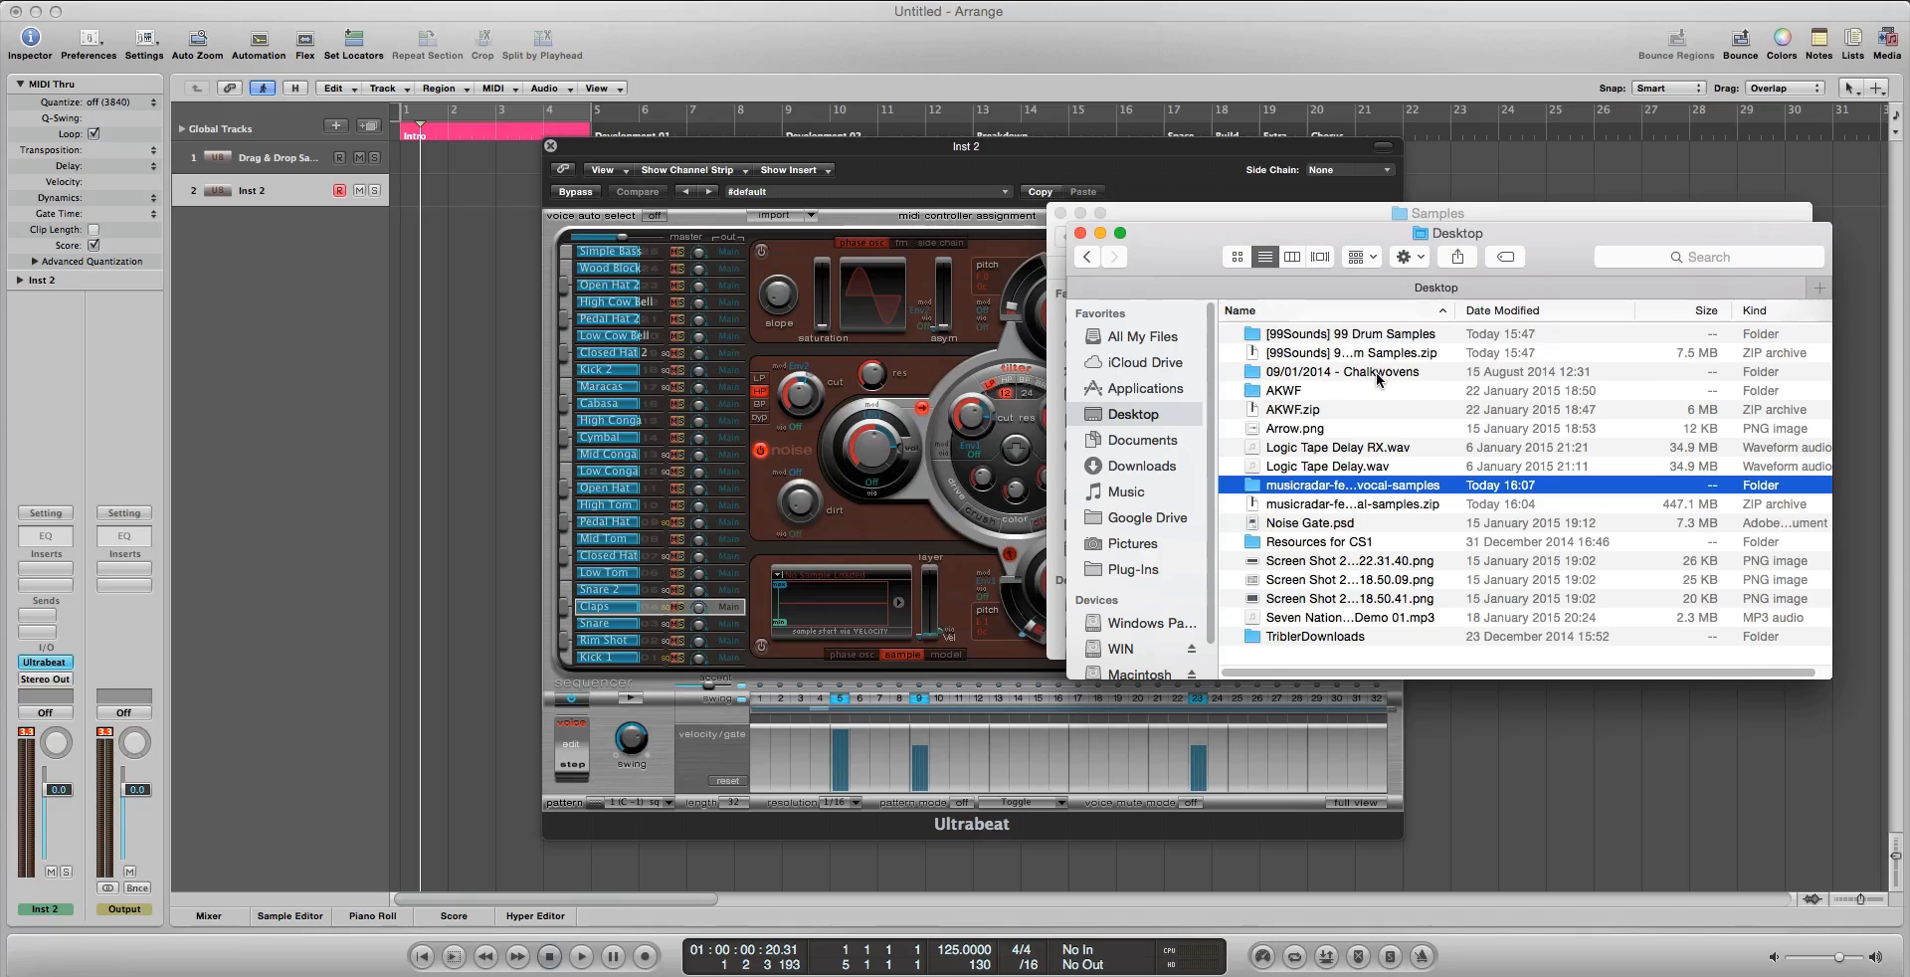
double_click(1361, 484)
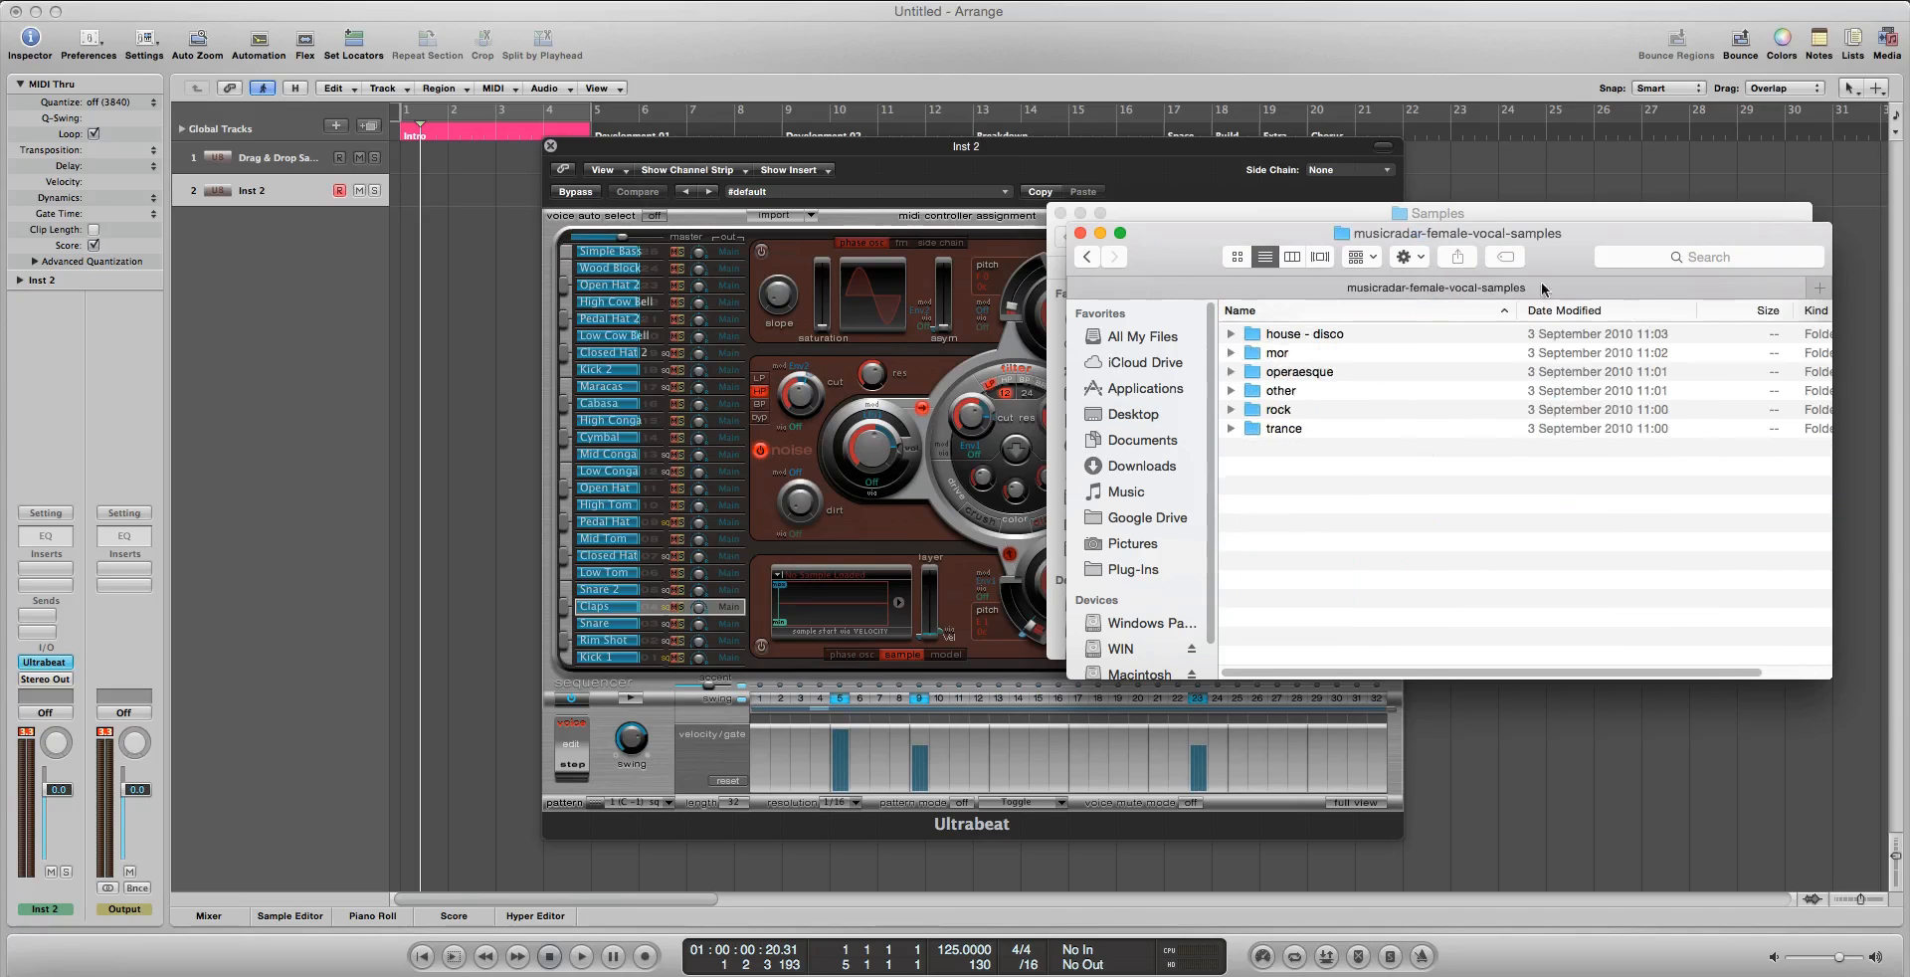
double_click(1336, 334)
Look through the house - disco vocal files and preview your a star soft h1.wav
scroll(1448, 494, down, 10)
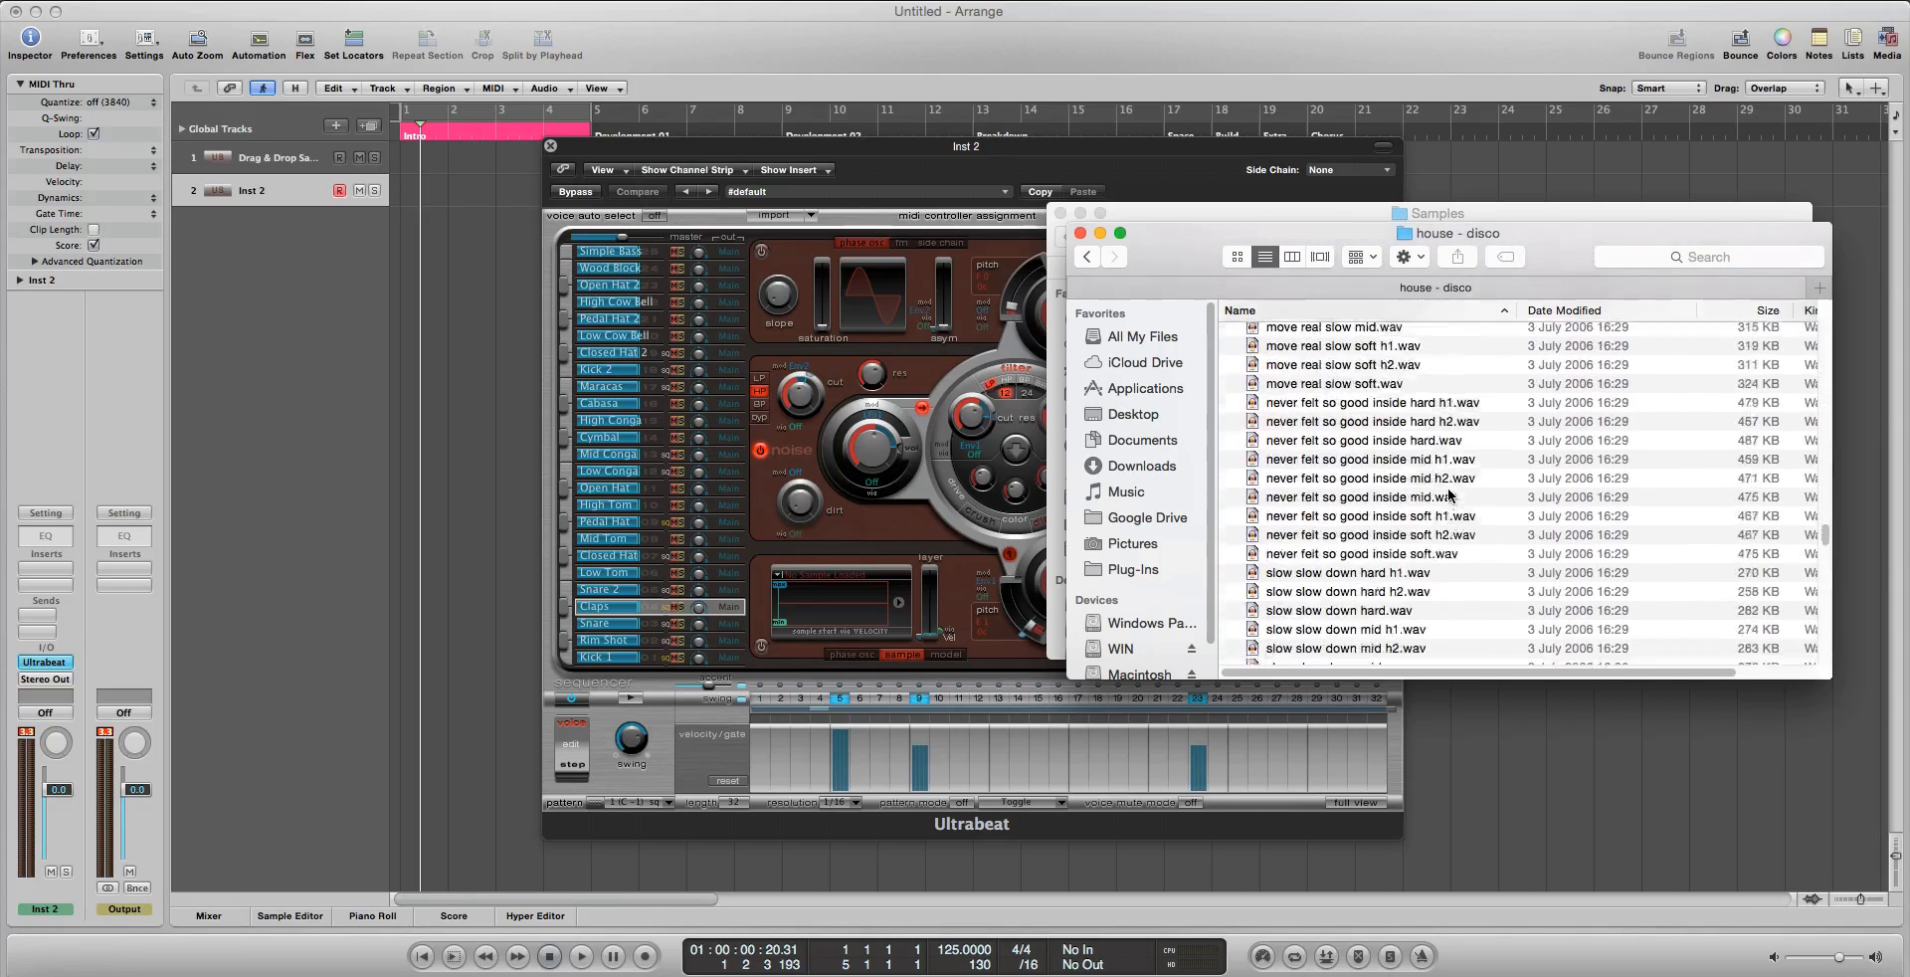
scroll(1448, 495, down, 5)
scroll(1418, 468, down, 5)
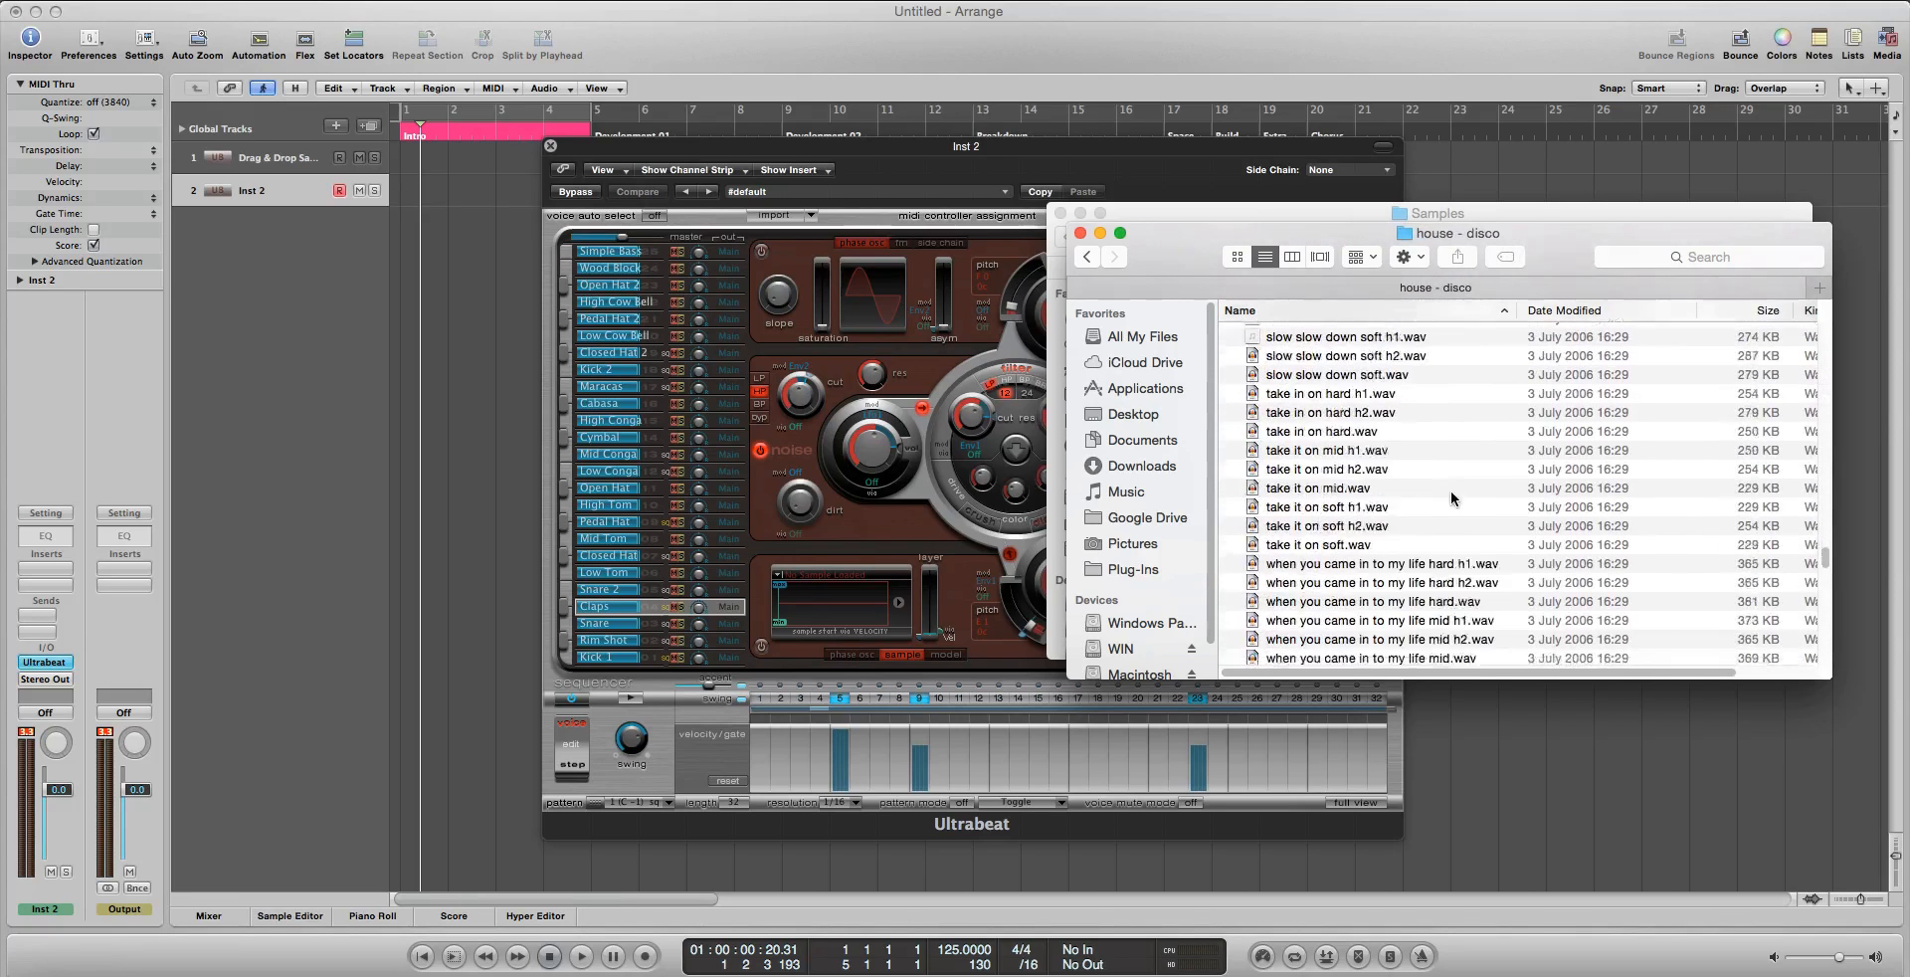
scroll(1367, 533, down, 15)
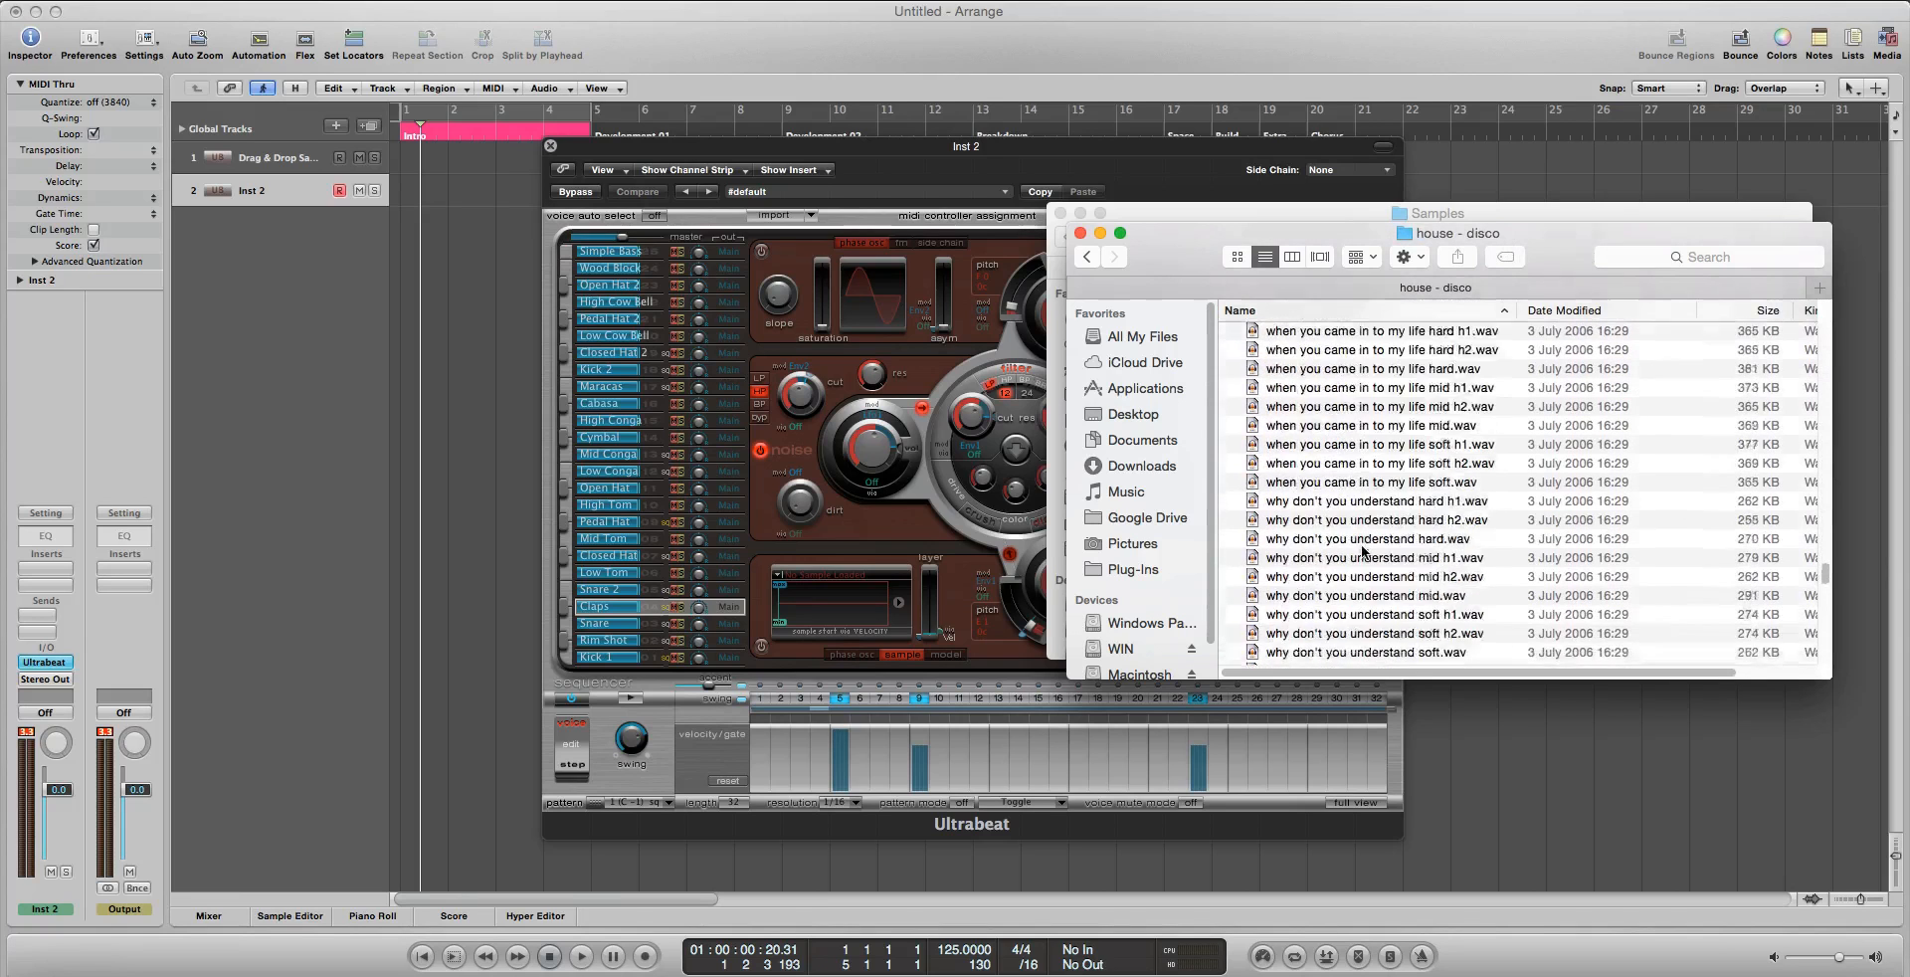
scroll(1376, 549, down, 10)
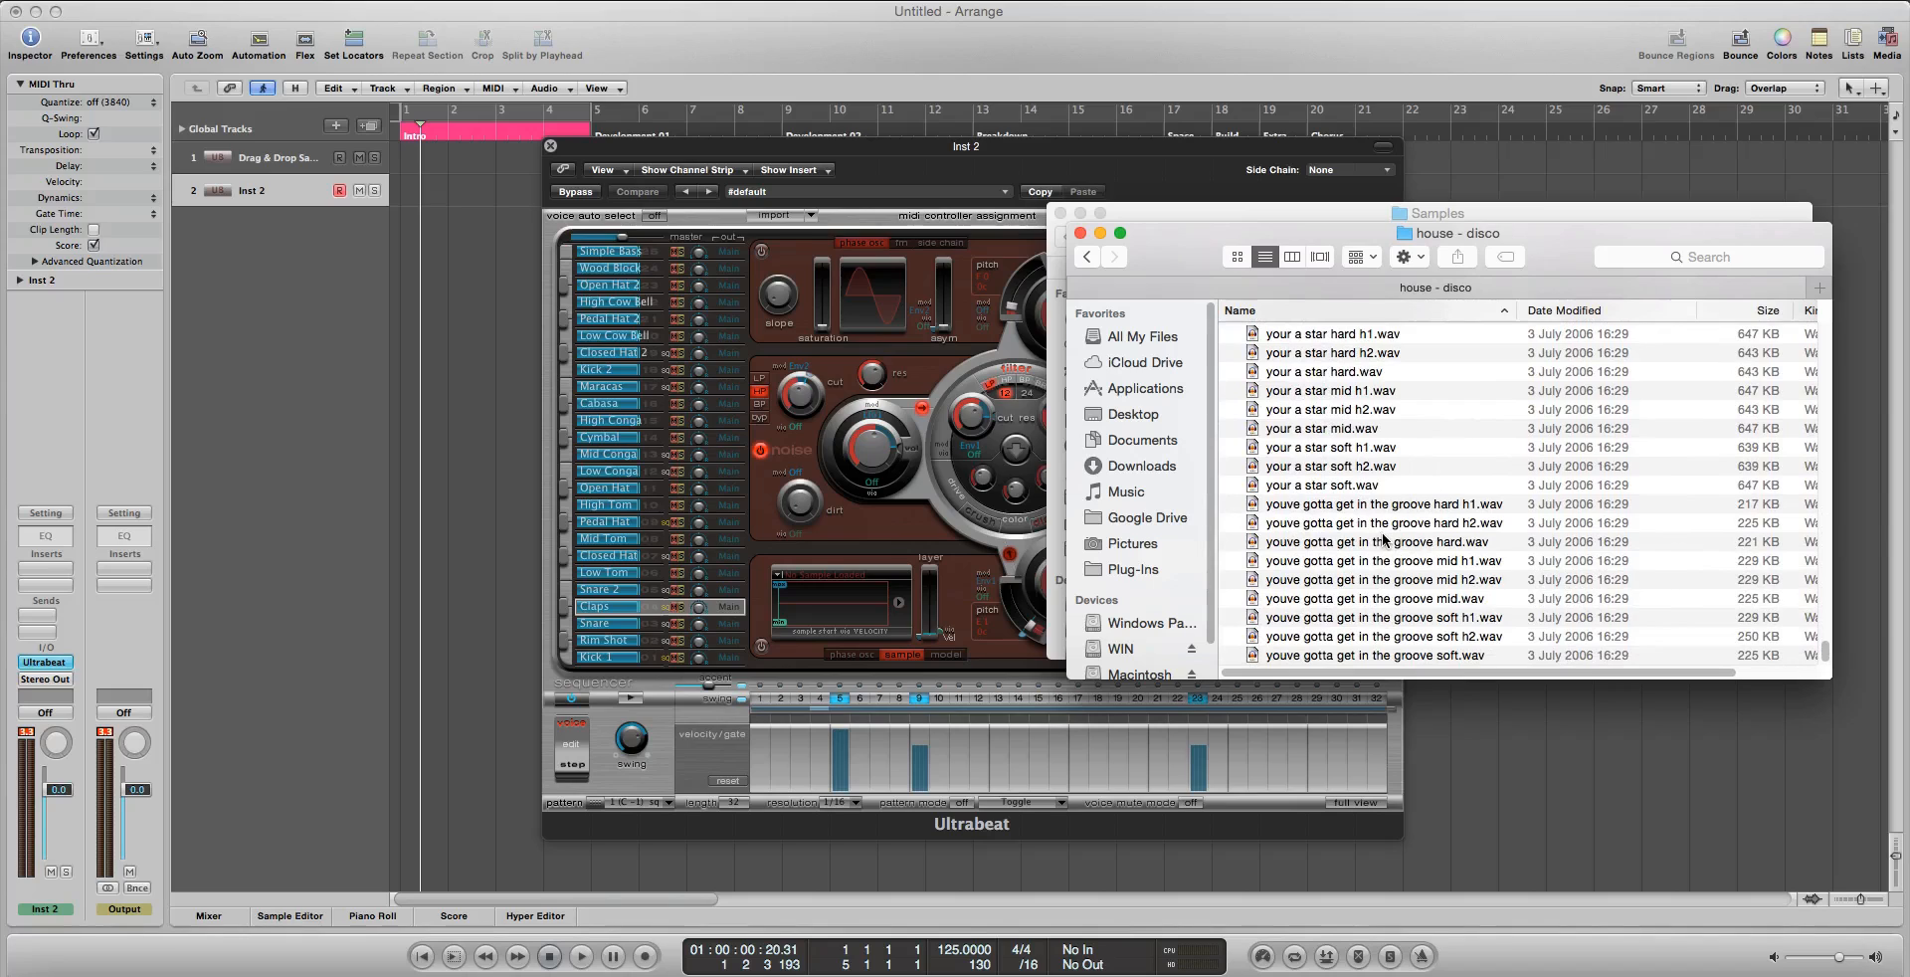
click(1334, 455)
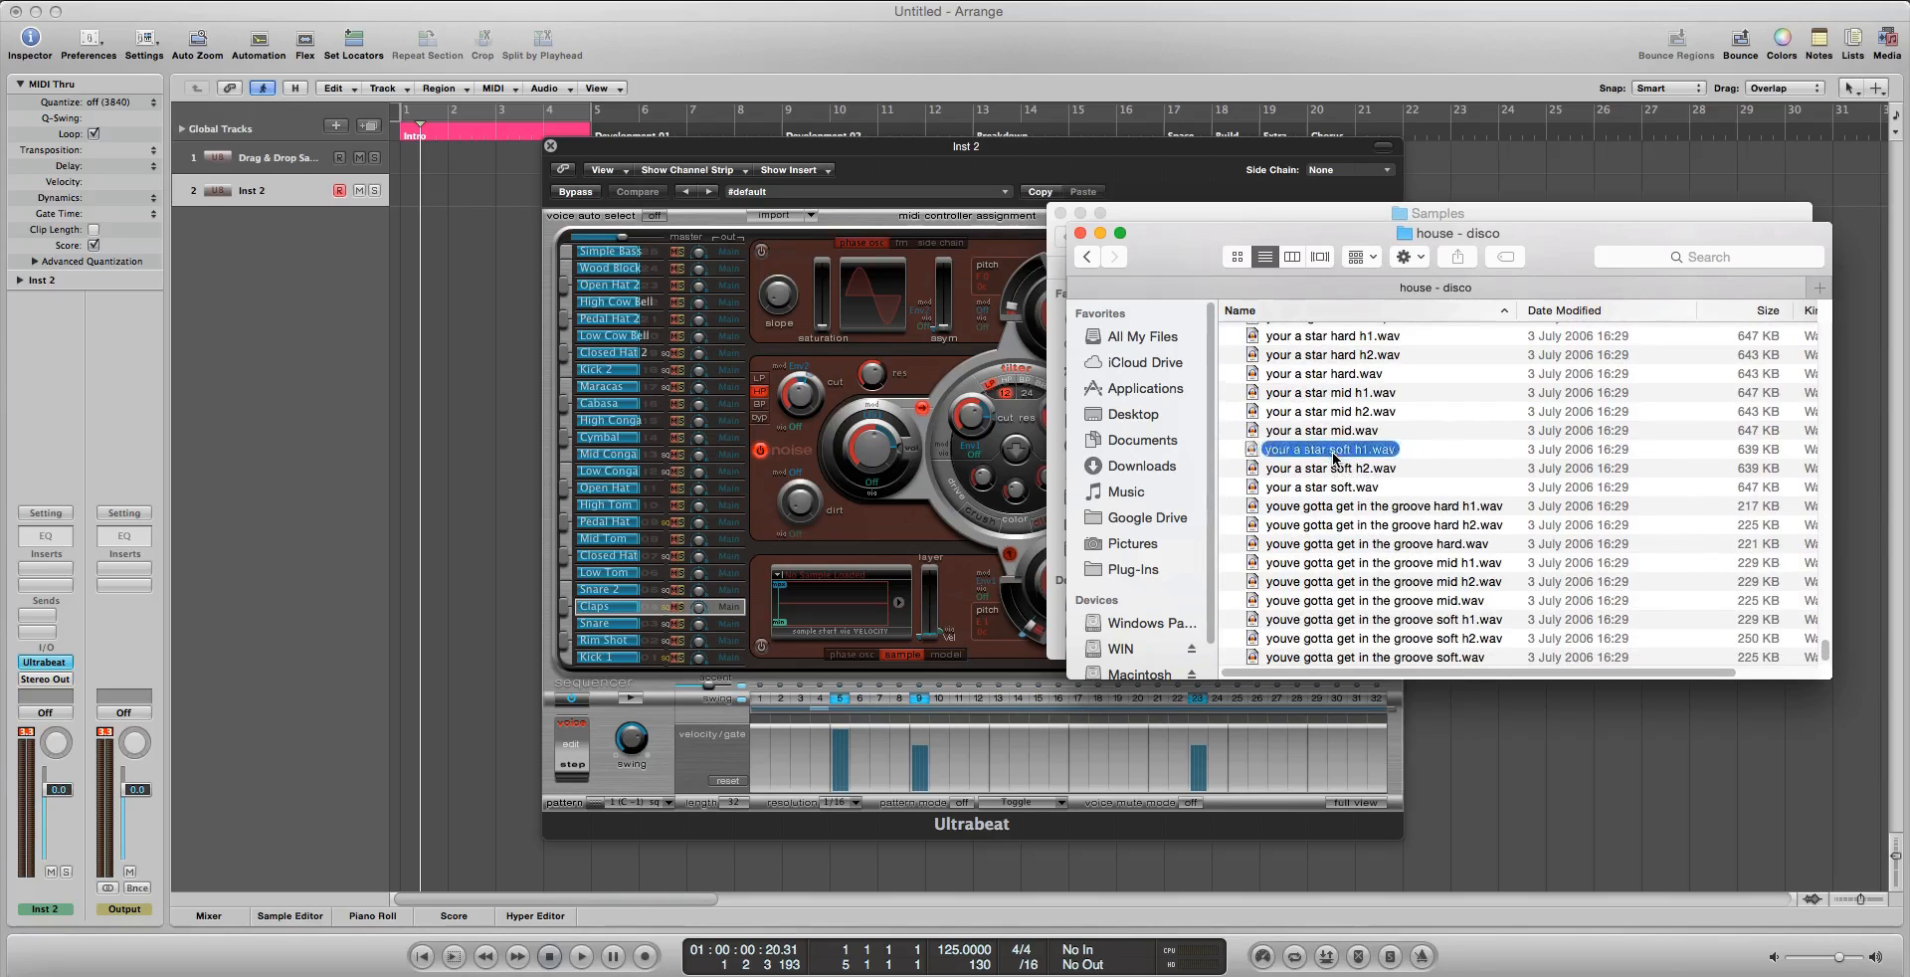
key(space)
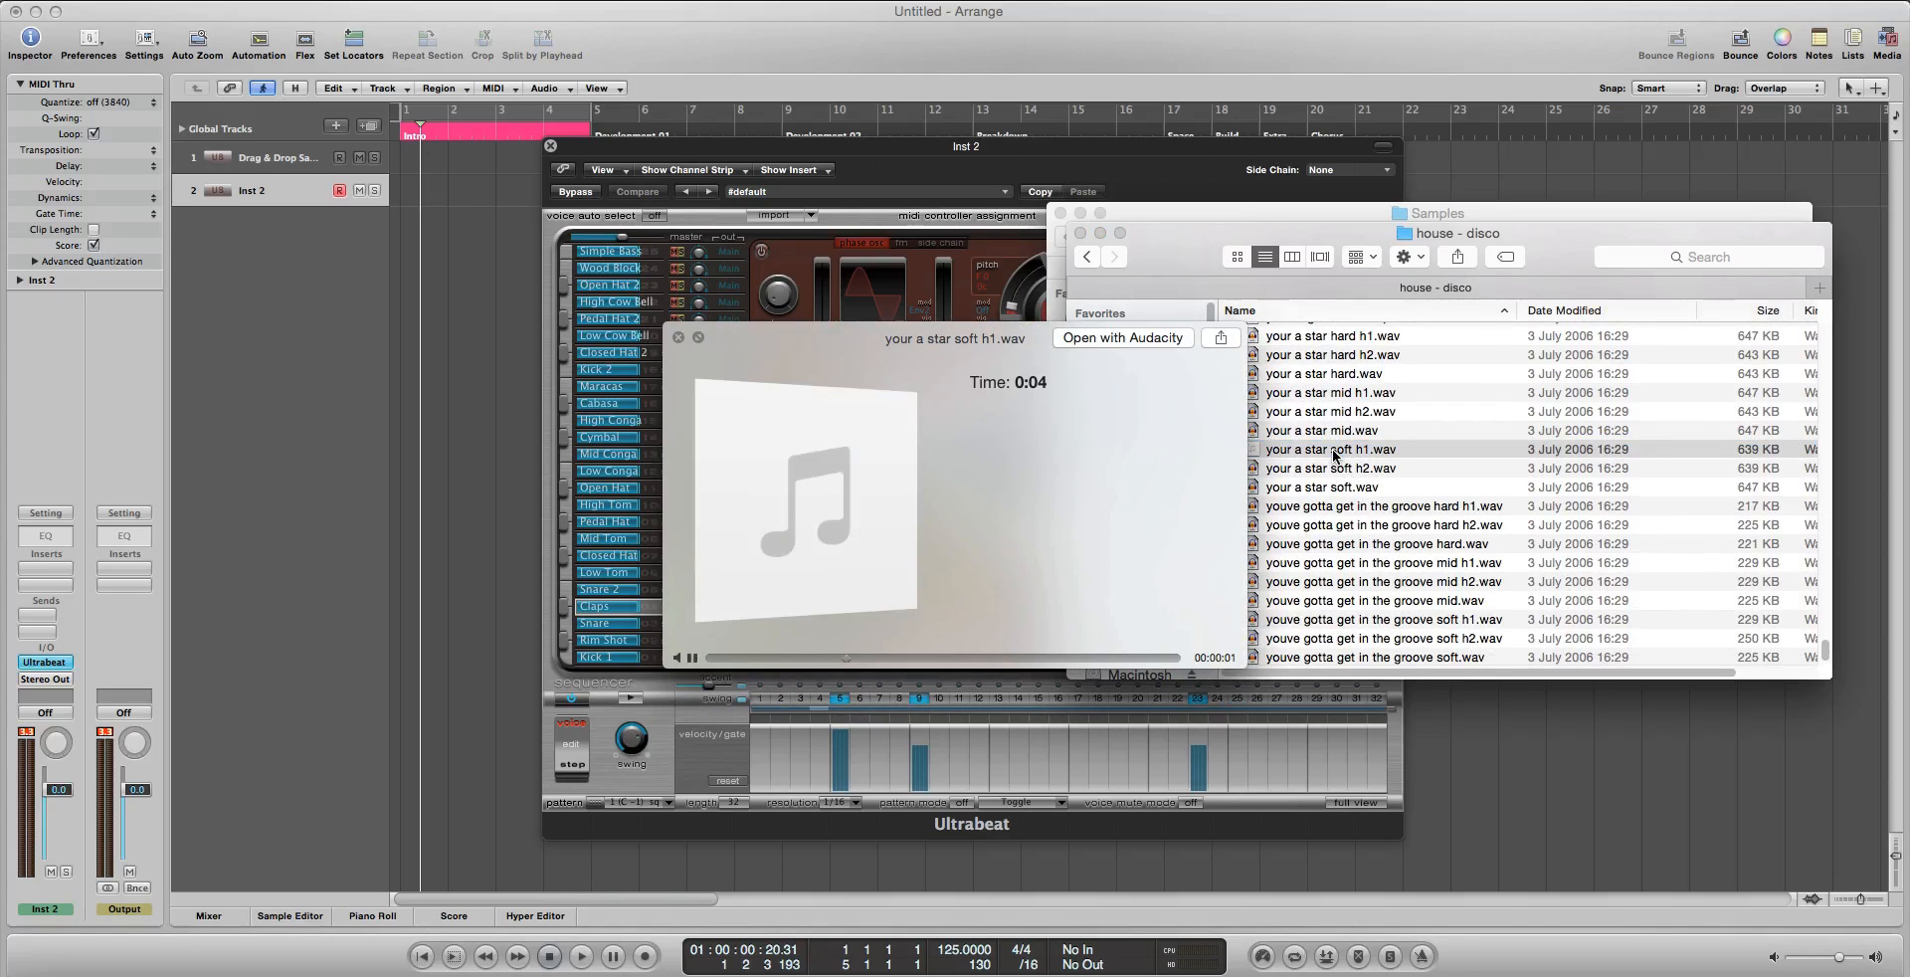
key(space)
Load your a star soft h1.wav into the Claps voice's oscillator 2 and play the pattern with that oscillator switched on
drag(1334, 455, 854, 593)
click(894, 587)
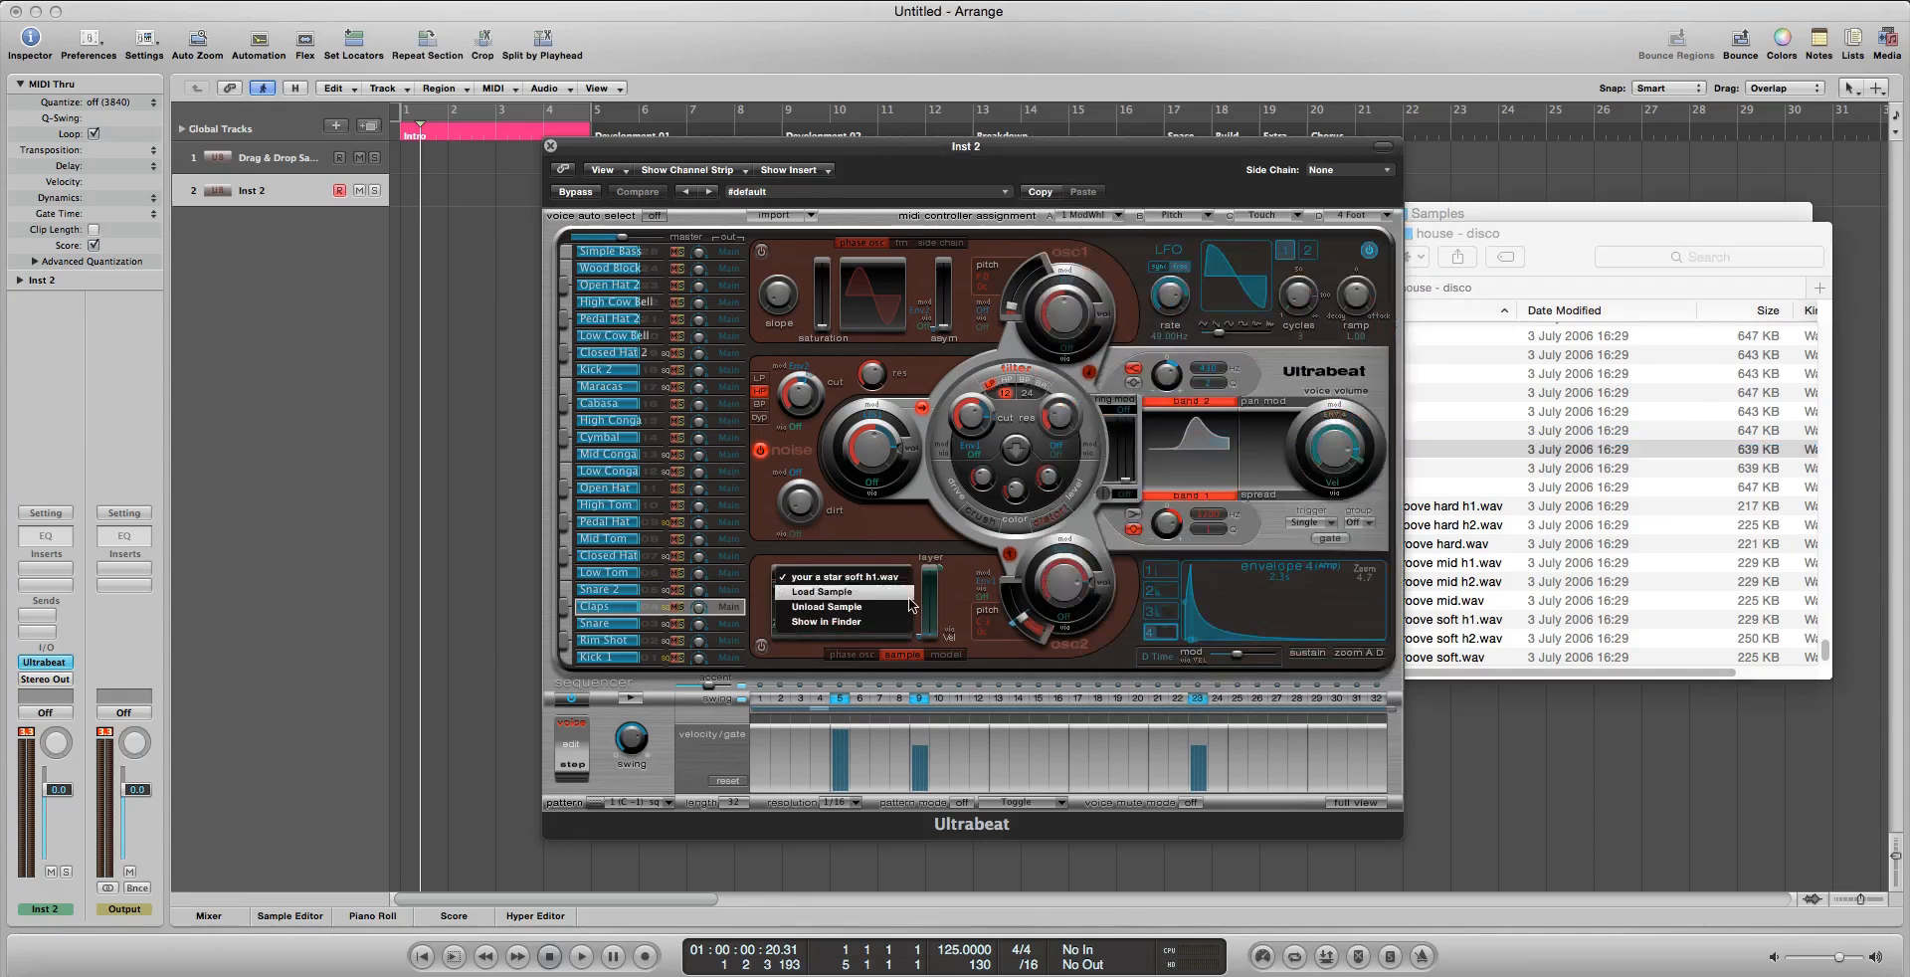
click(953, 588)
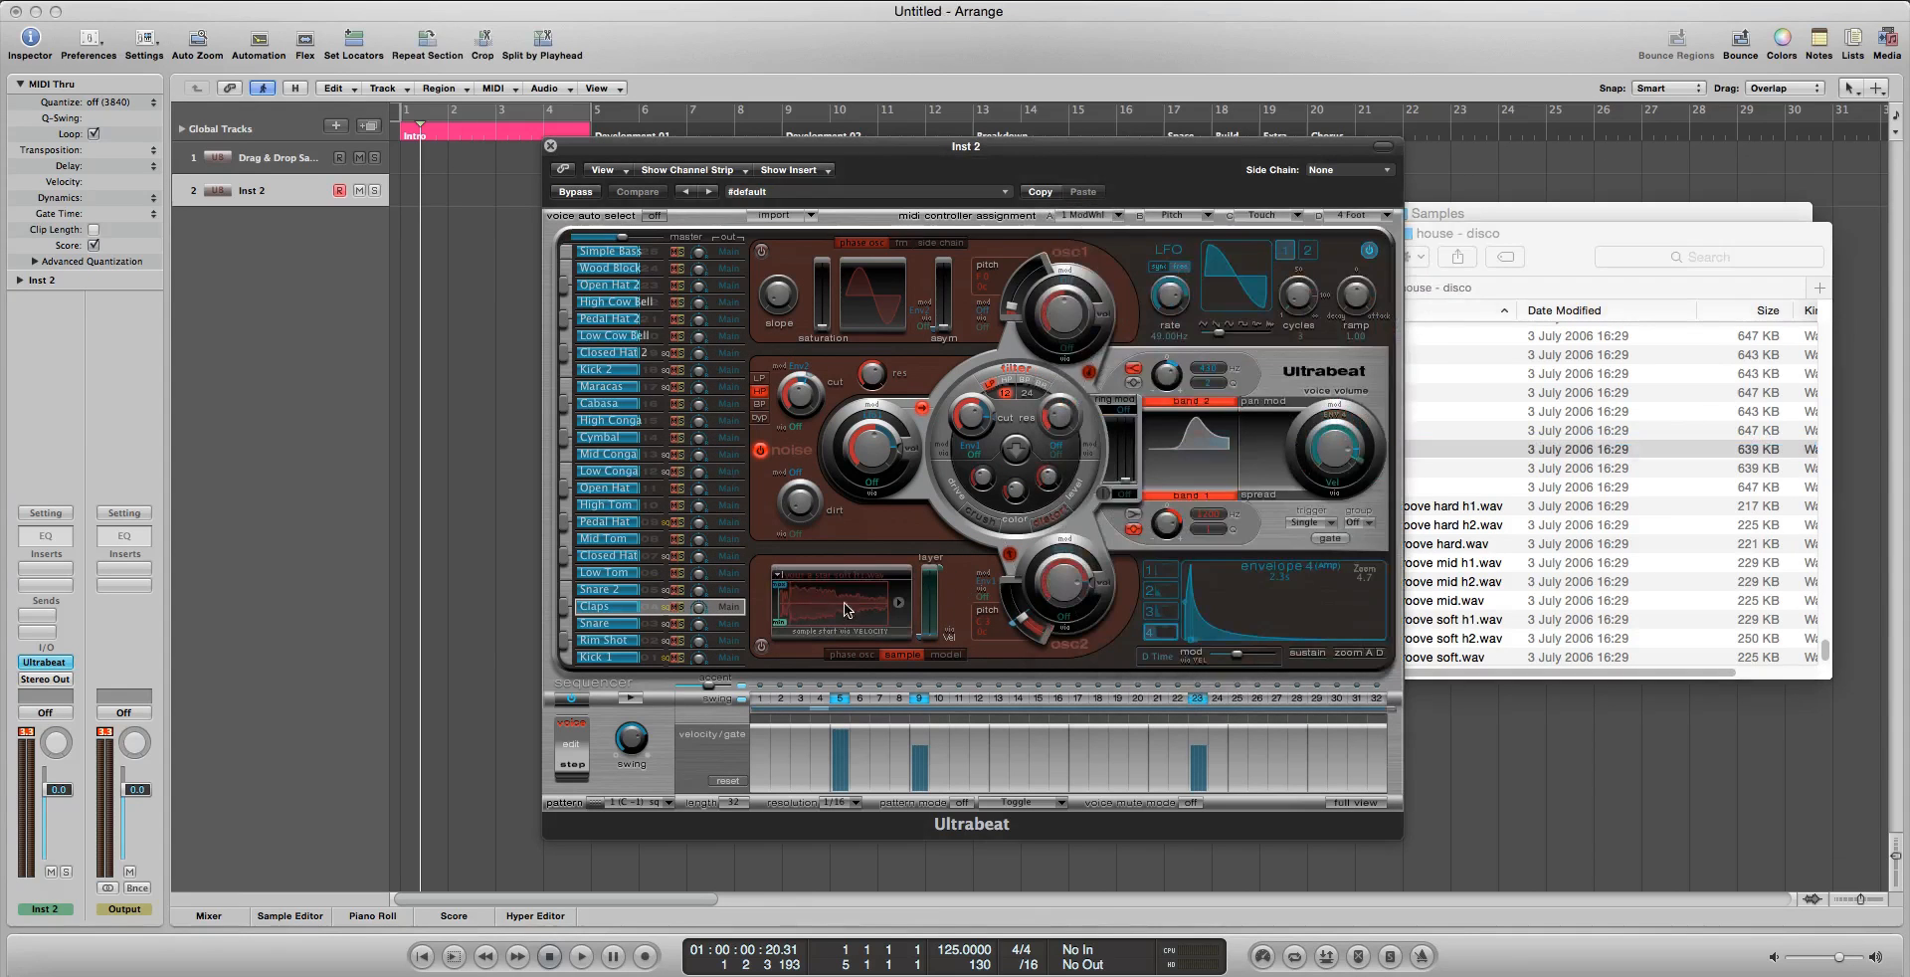
click(763, 649)
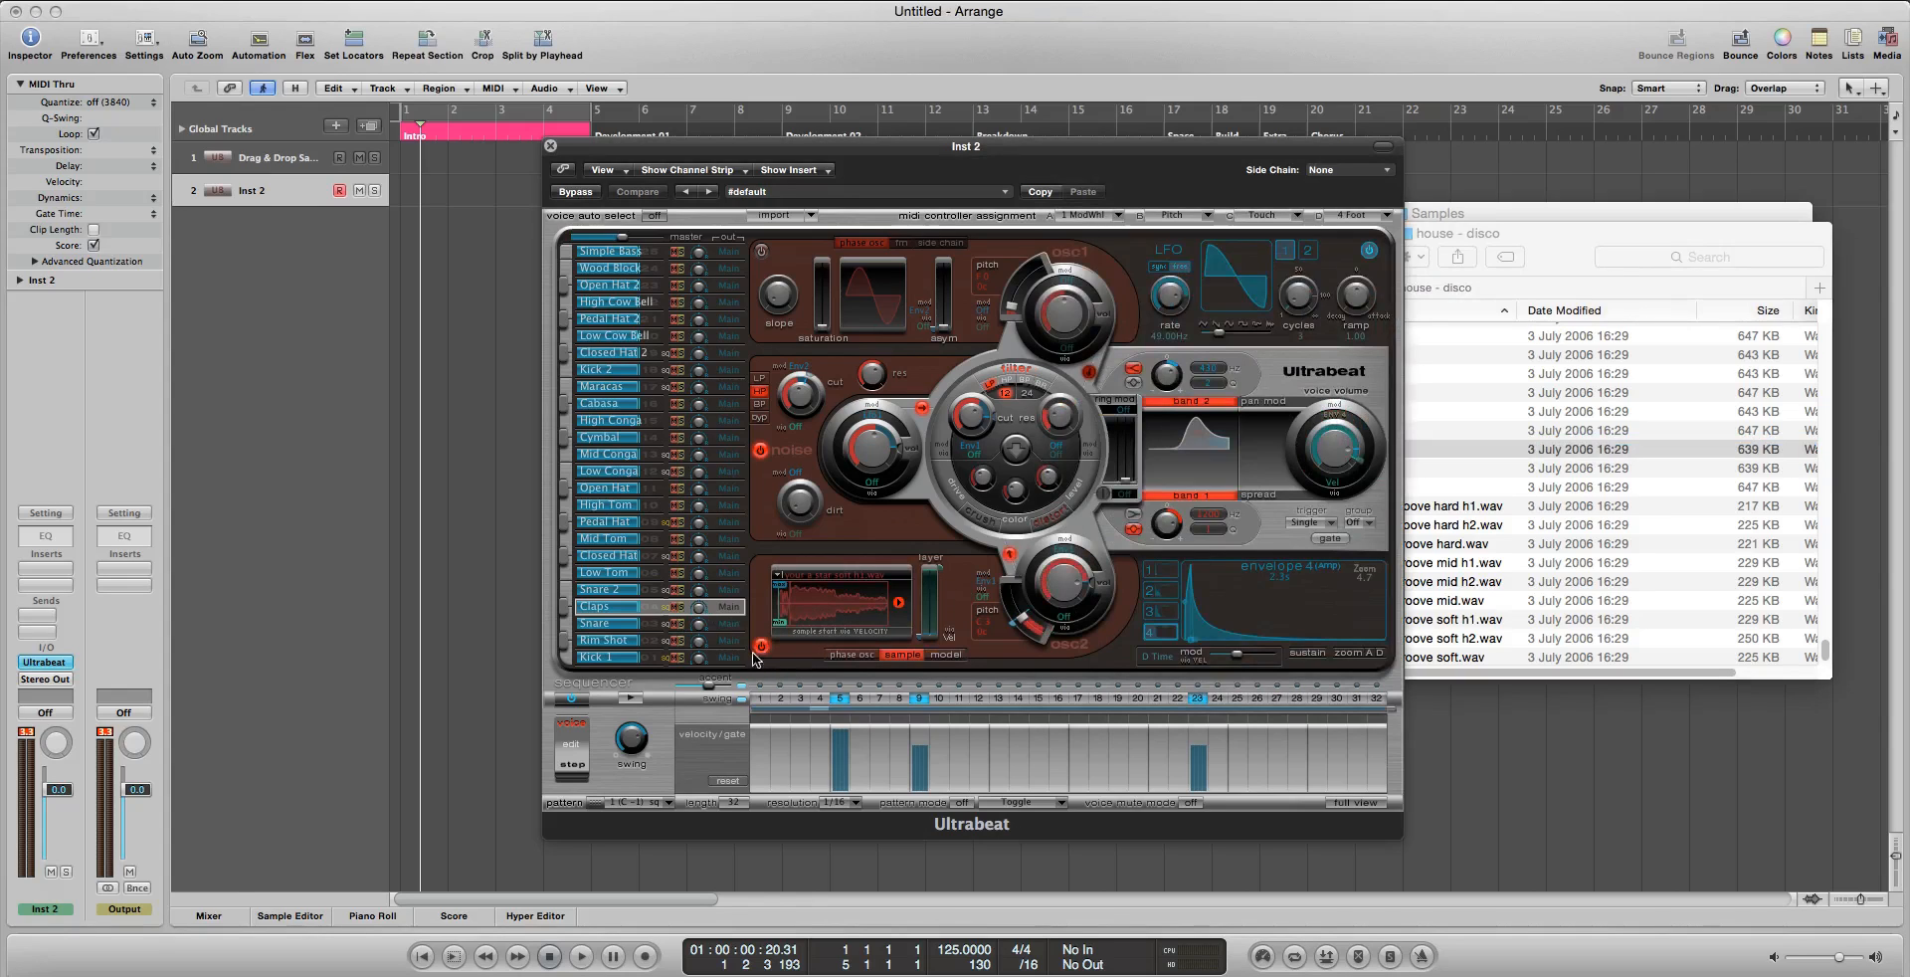
click(633, 698)
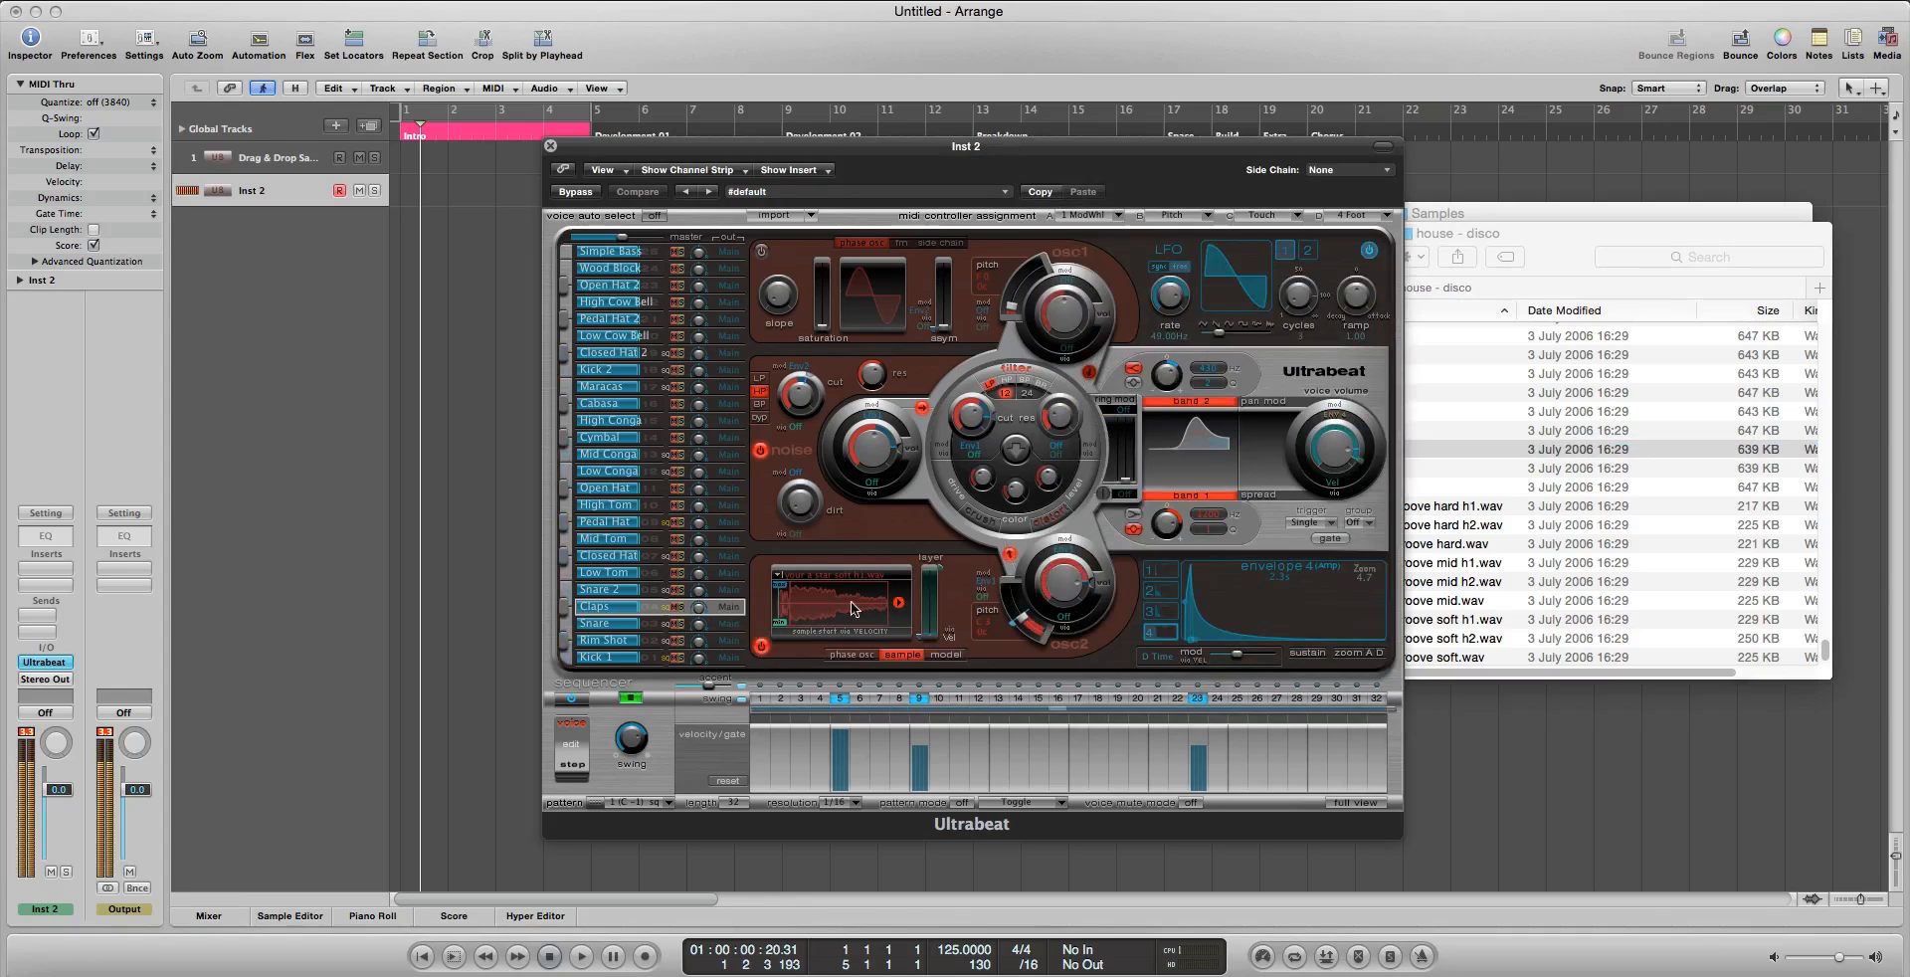
Try a different oscillator 2 pitch and extra Claps hits on steps 6, 7, 16 and 19, and remove those hits
mouse_move(1030, 622)
mouse_down()
mouse_move(1016, 593)
mouse_move(1046, 637)
mouse_move(1011, 591)
mouse_move(1016, 613)
mouse_up()
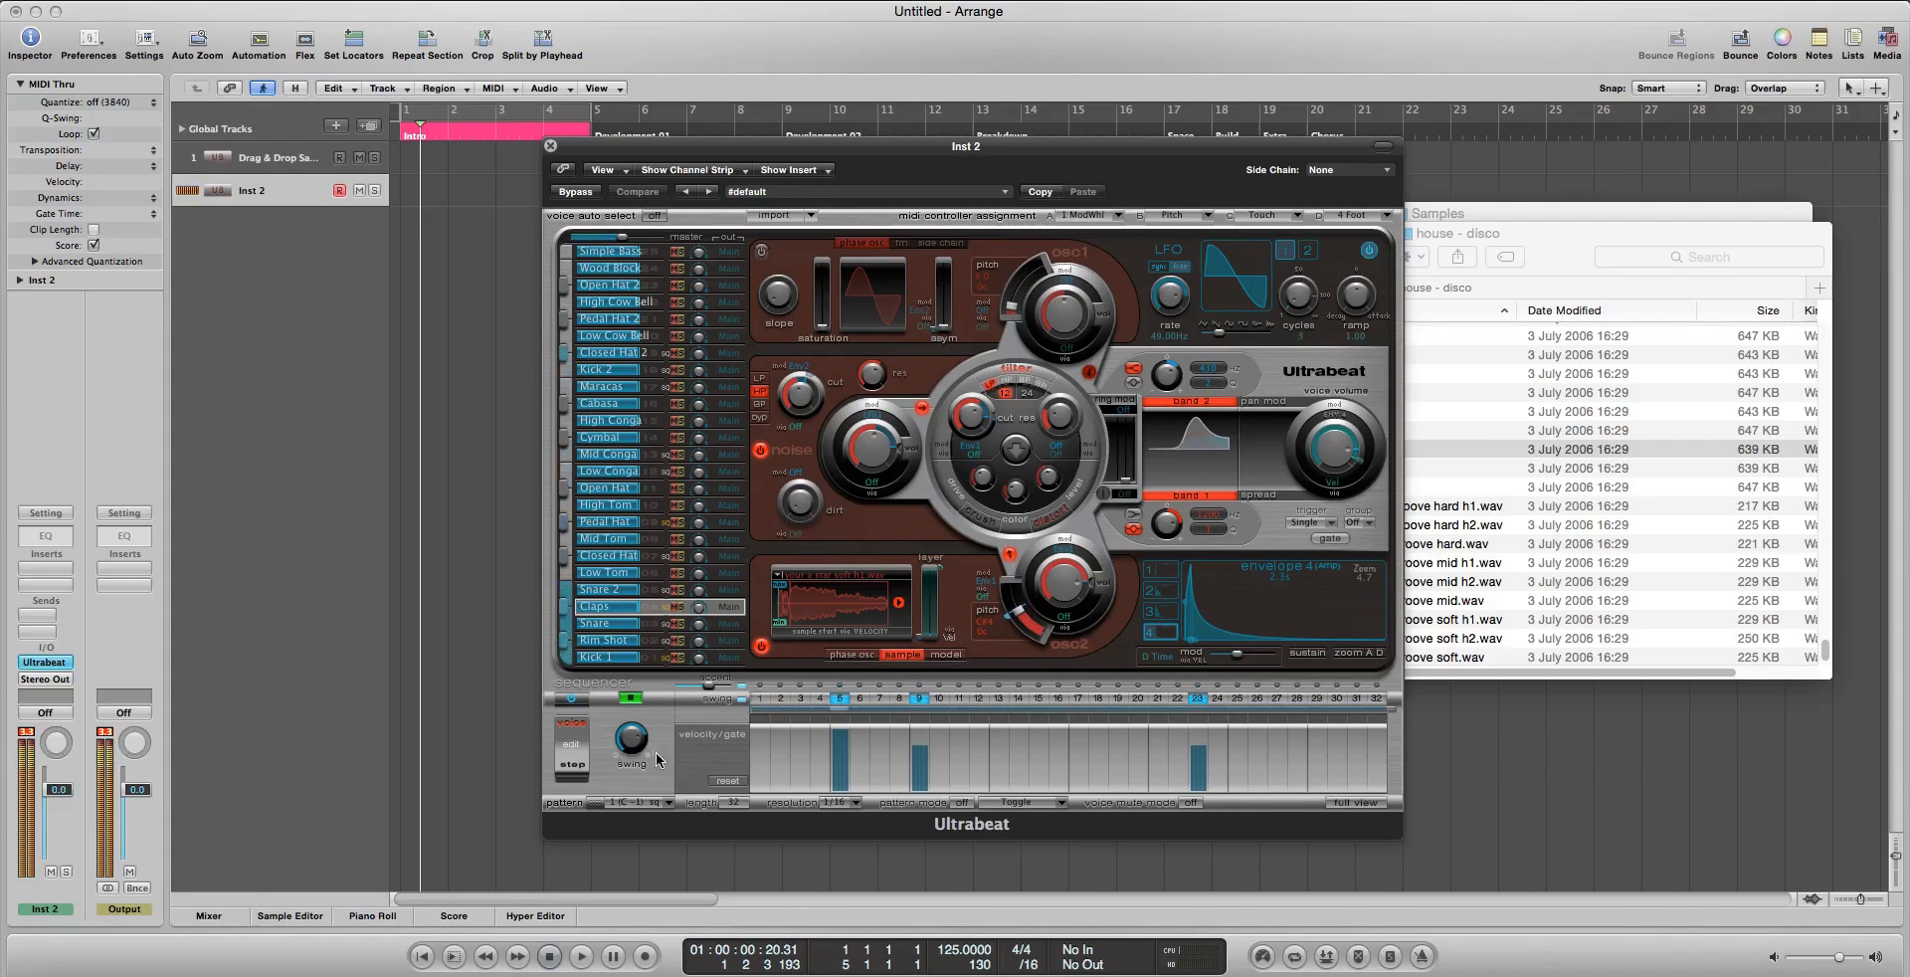
drag(853, 753, 883, 753)
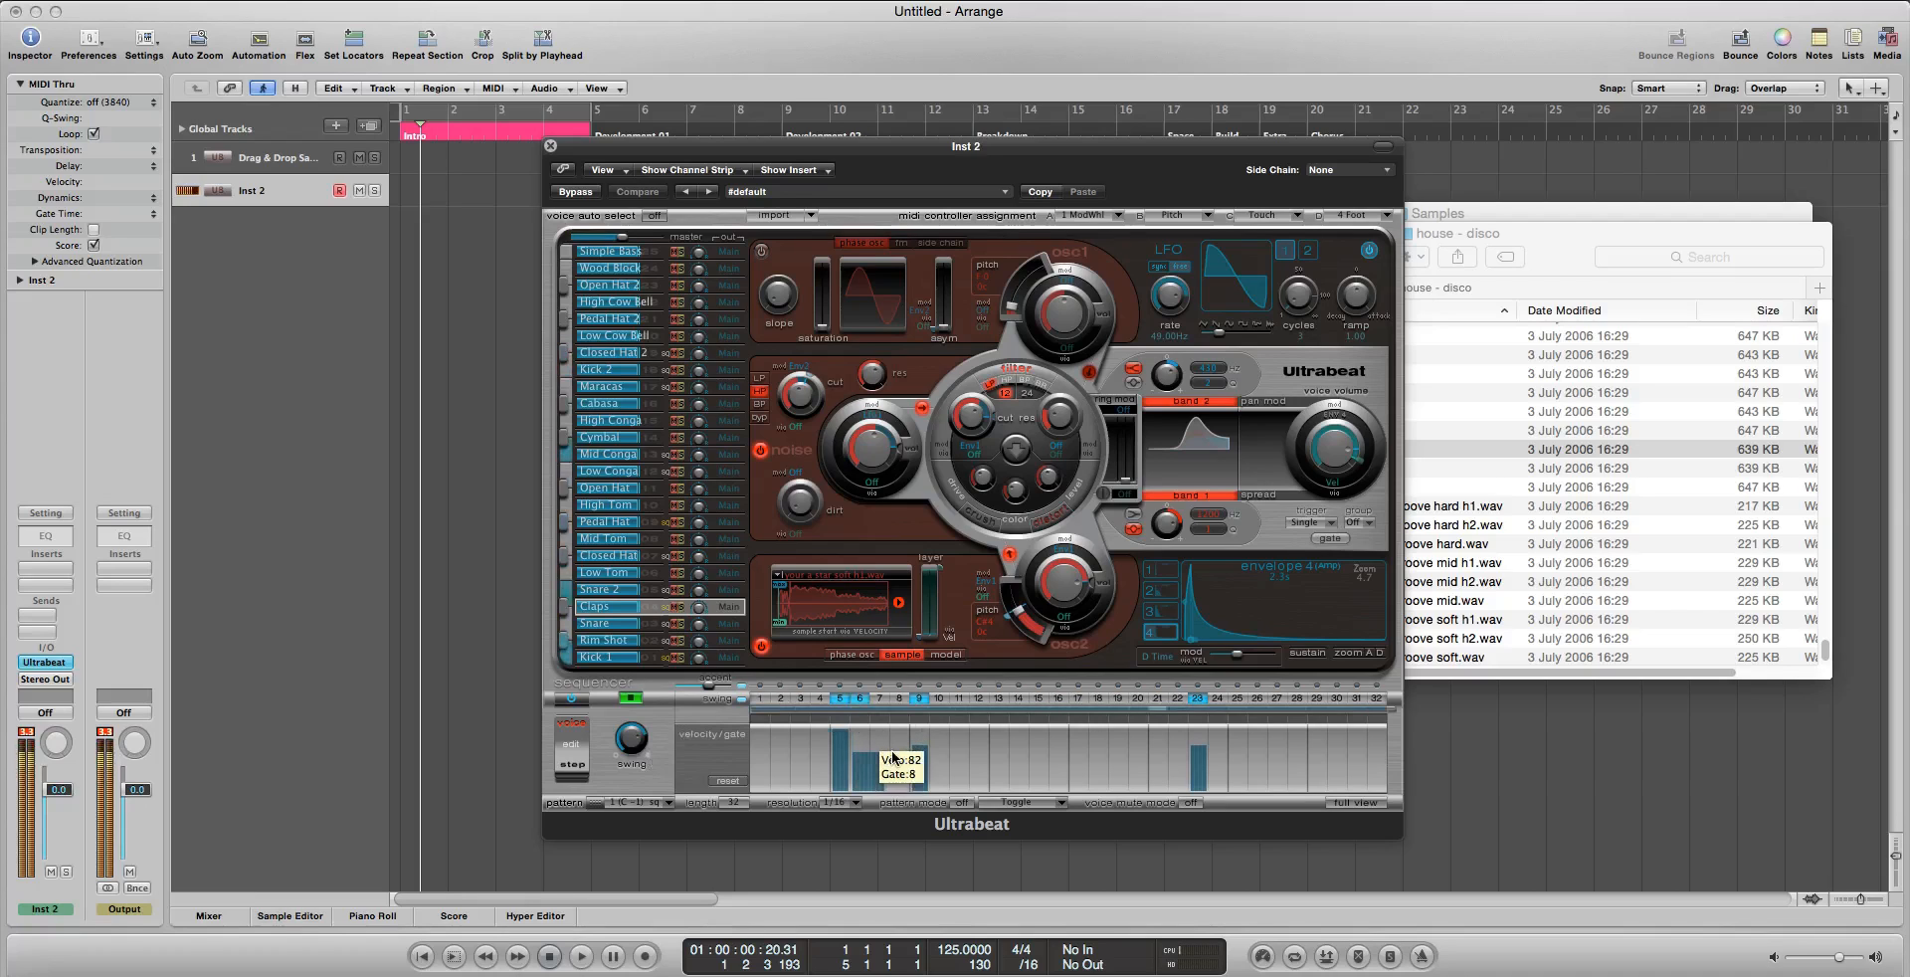
mouse_move(1056, 758)
mouse_down()
mouse_move(1112, 761)
mouse_move(1064, 740)
mouse_up()
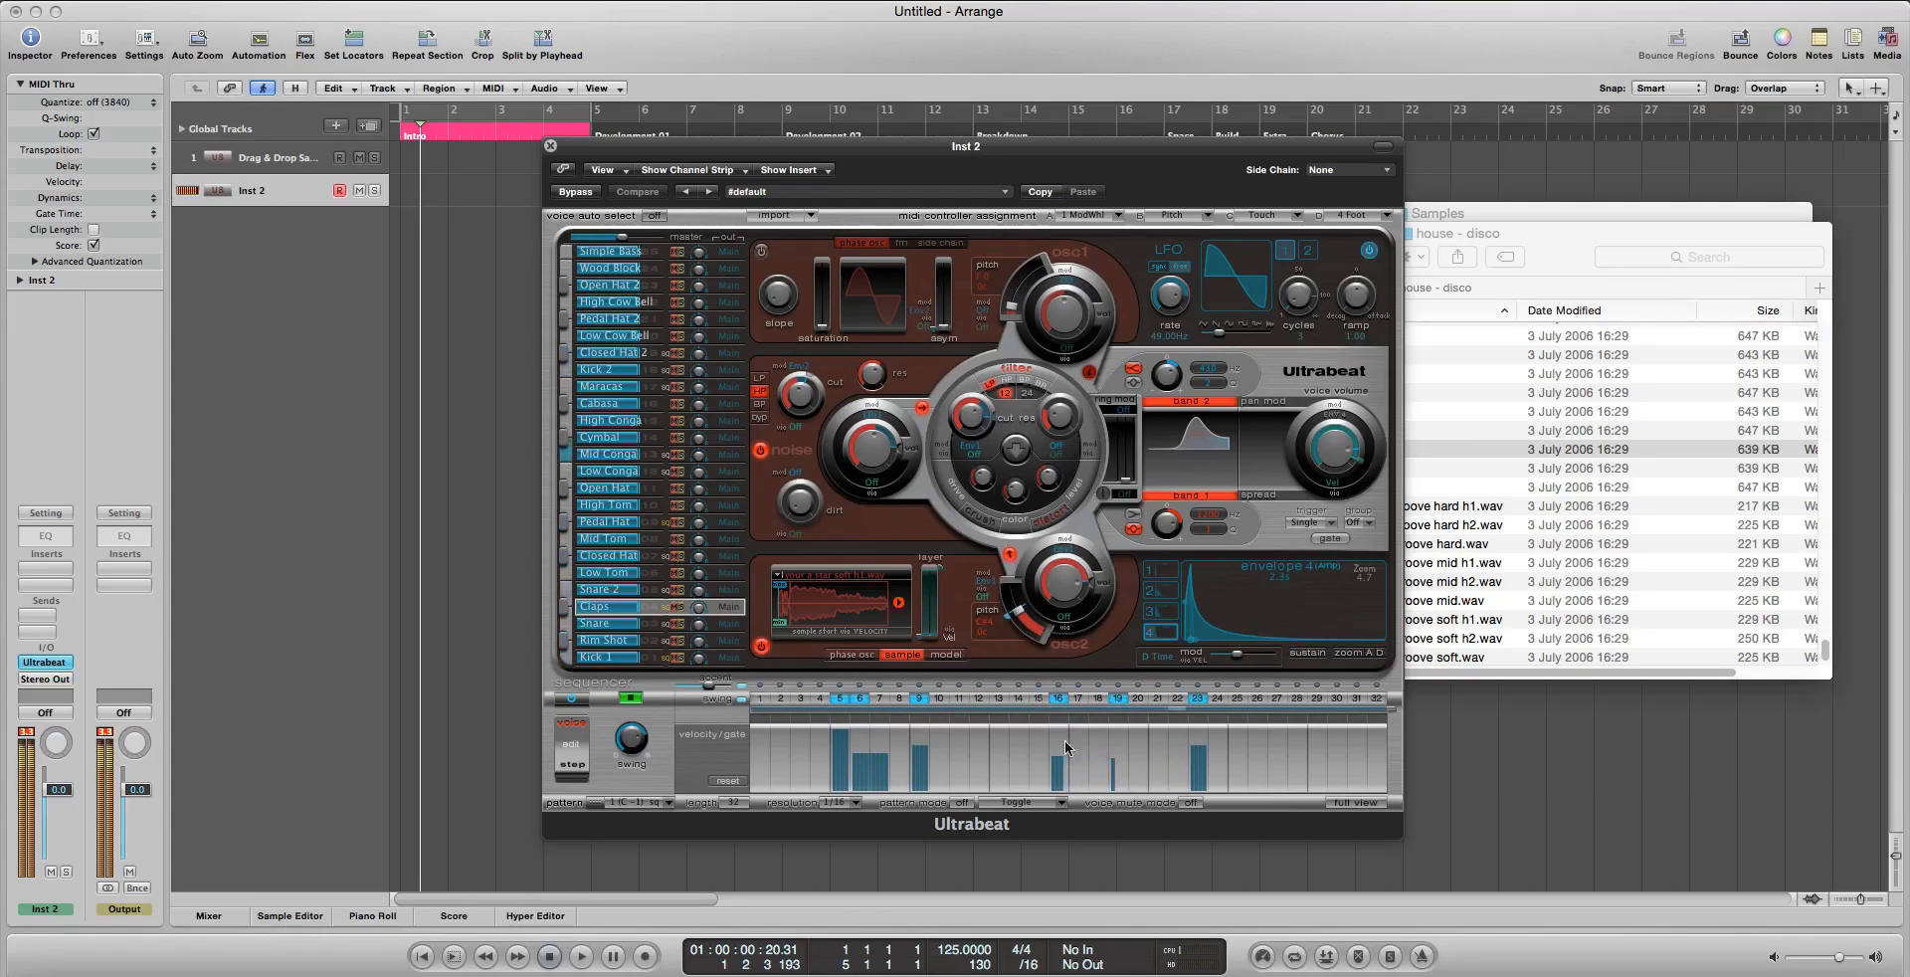
click(1118, 698)
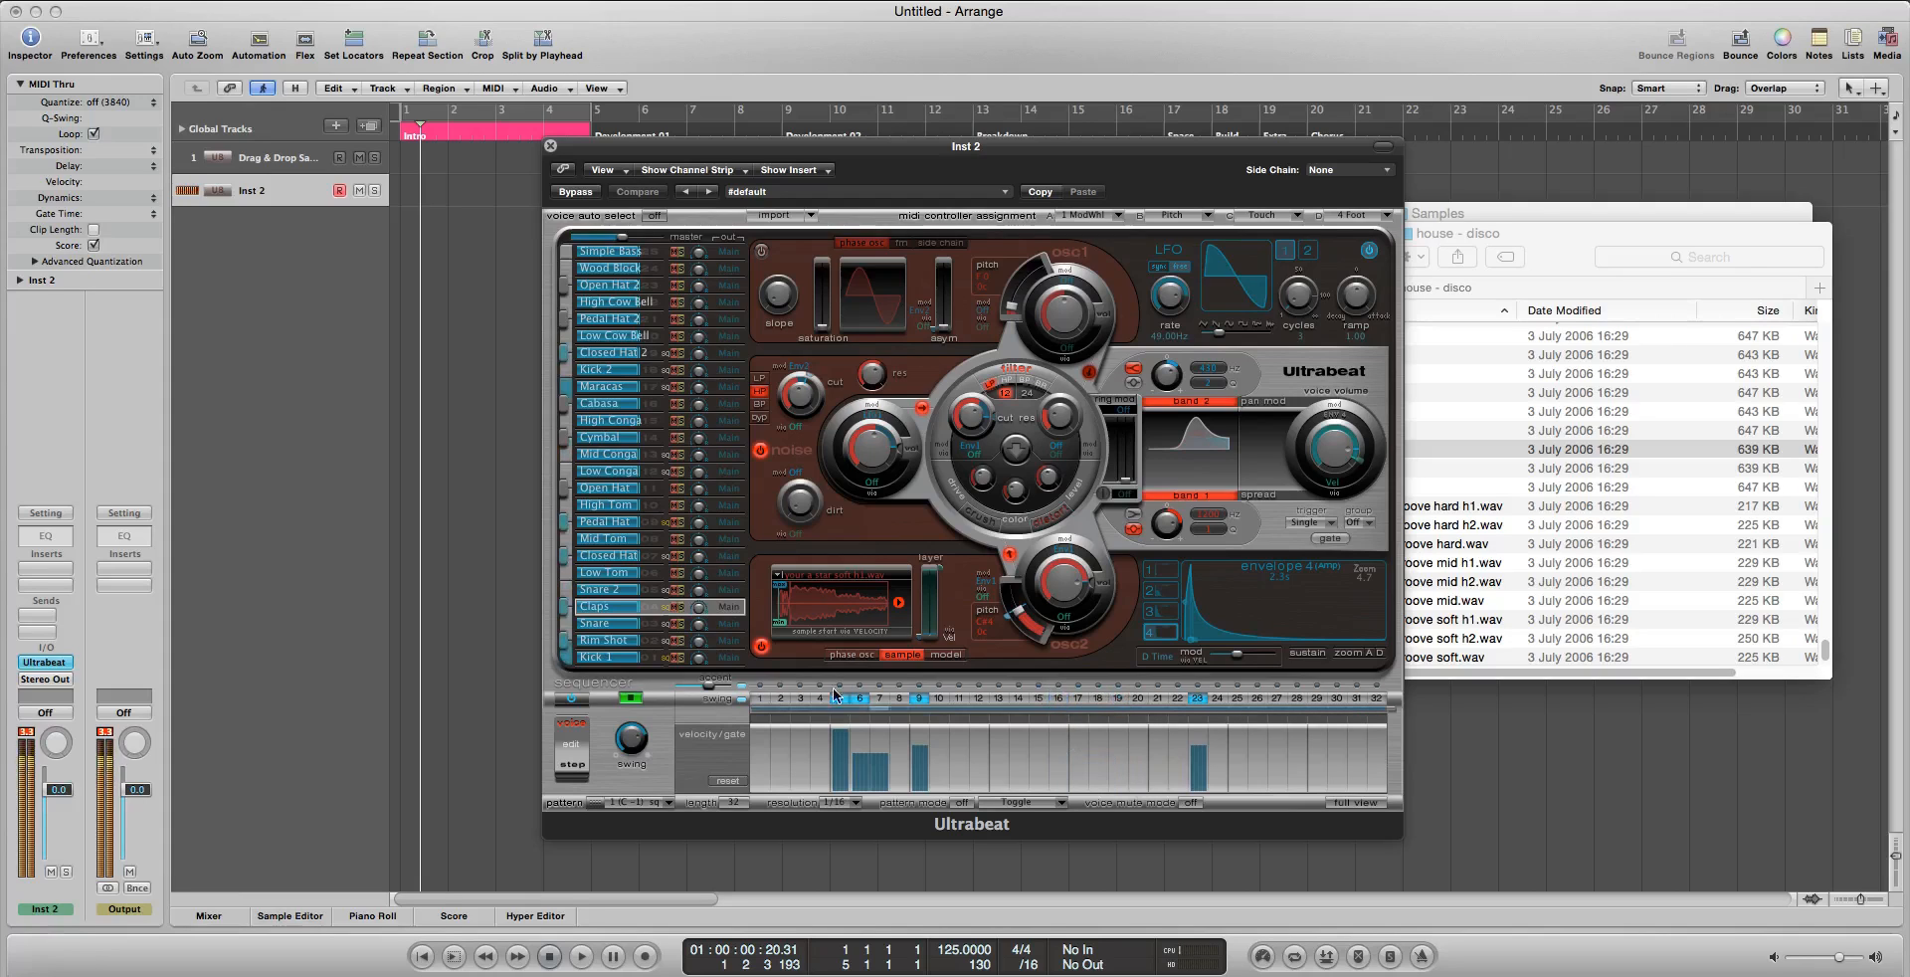
click(861, 699)
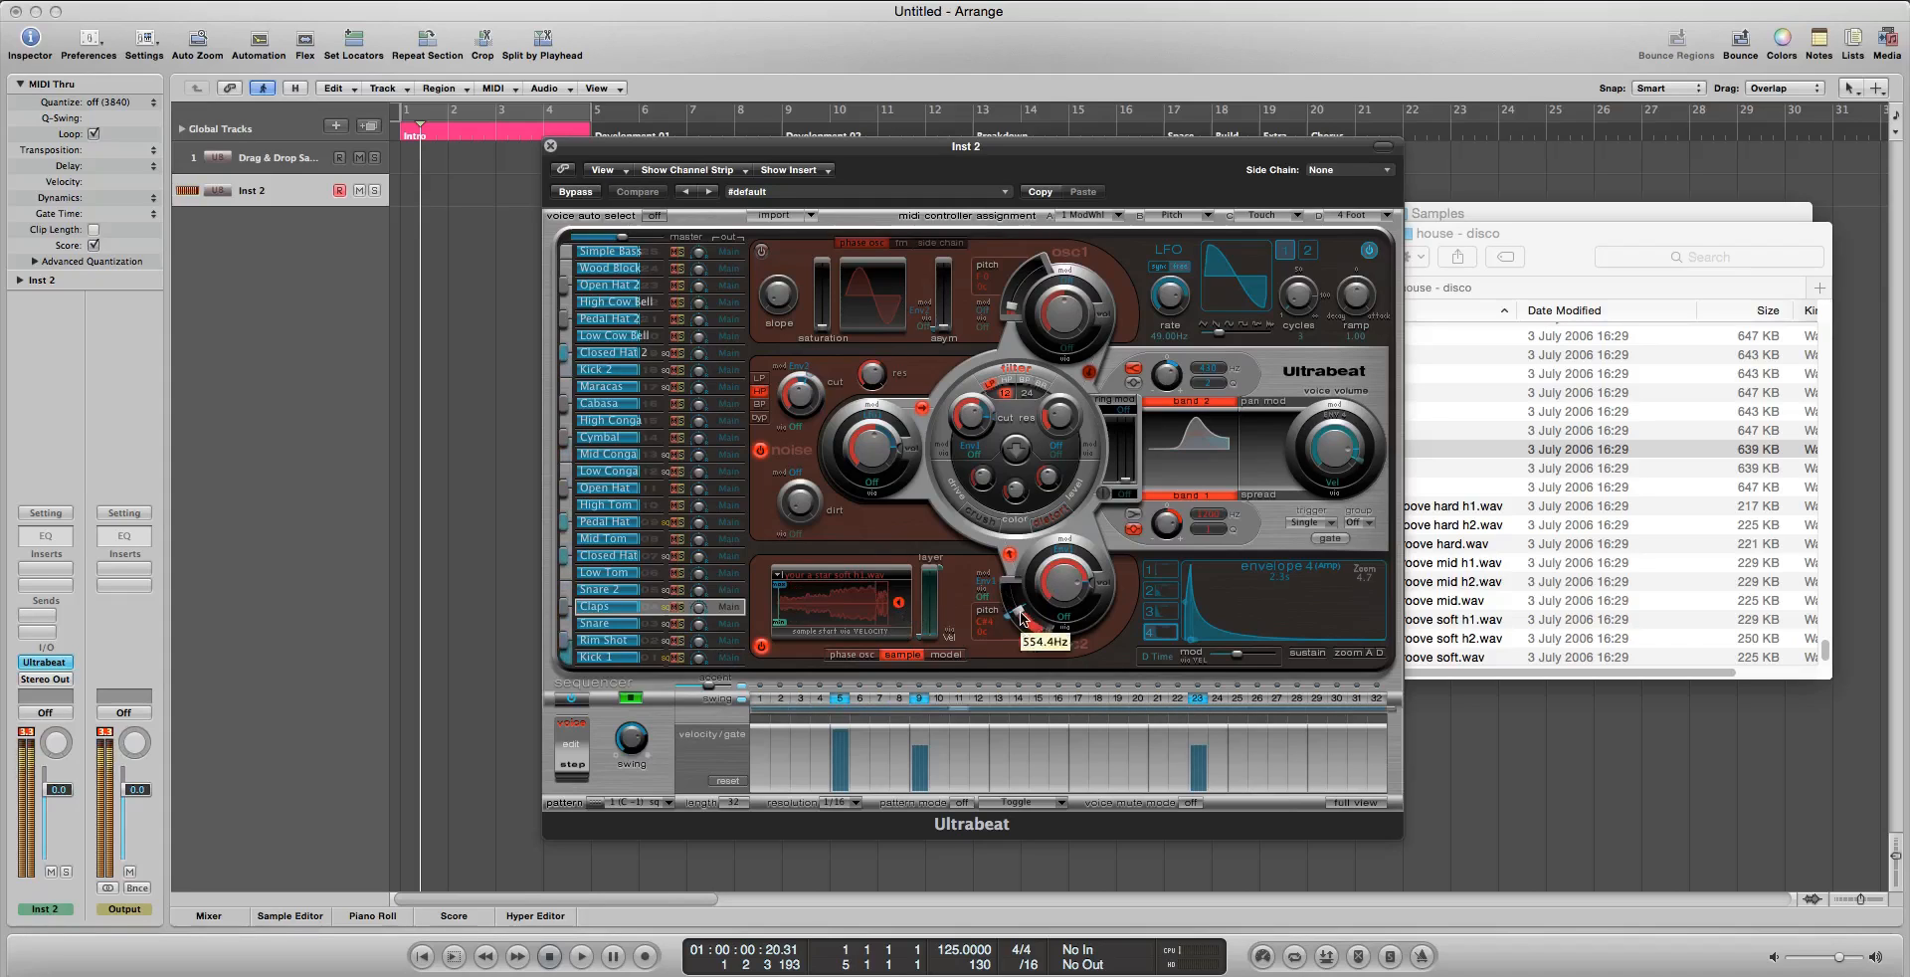
Adjust oscillator 2's base pitch and, in step editing mode, offset the pitch of the step 5 hit down to about C 2
drag(1022, 617, 1030, 634)
scroll(1024, 617, up, 1)
click(574, 767)
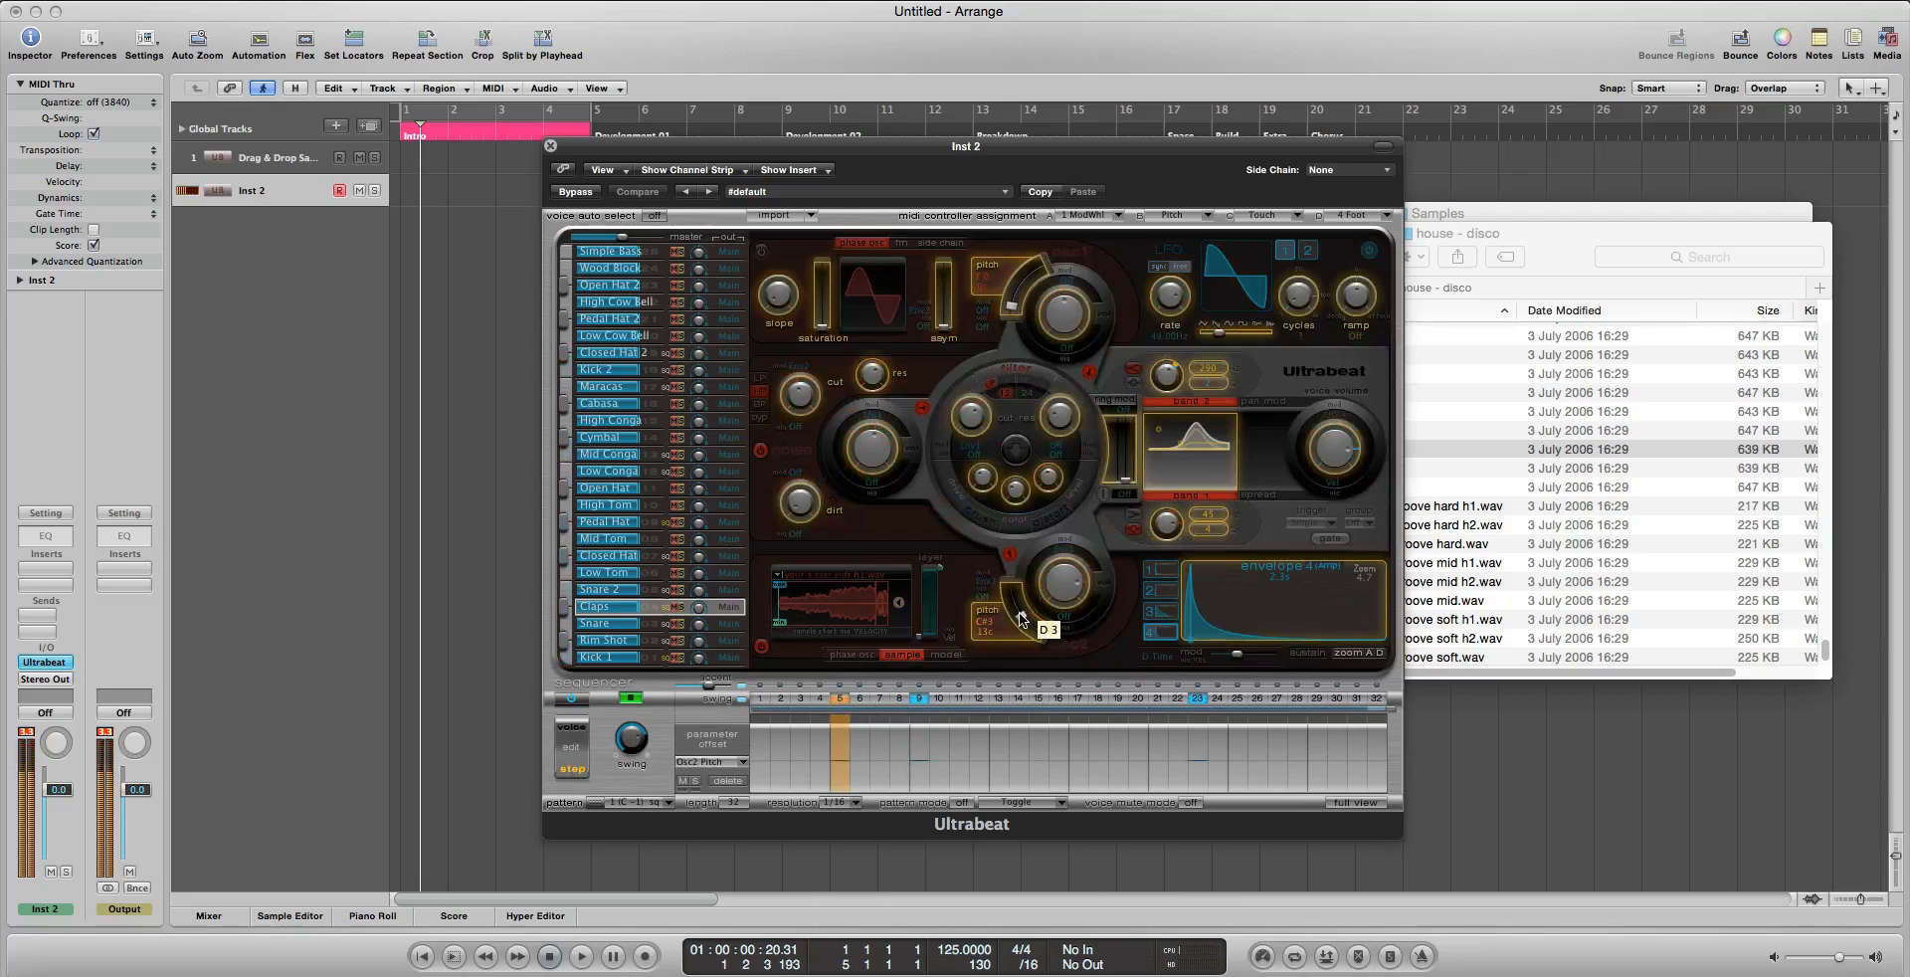
drag(1016, 602, 1018, 657)
Offset step 9's oscillator 2 pitch to about C 4 and adjust its EQ band 1 gain, and return to voice editing
click(921, 724)
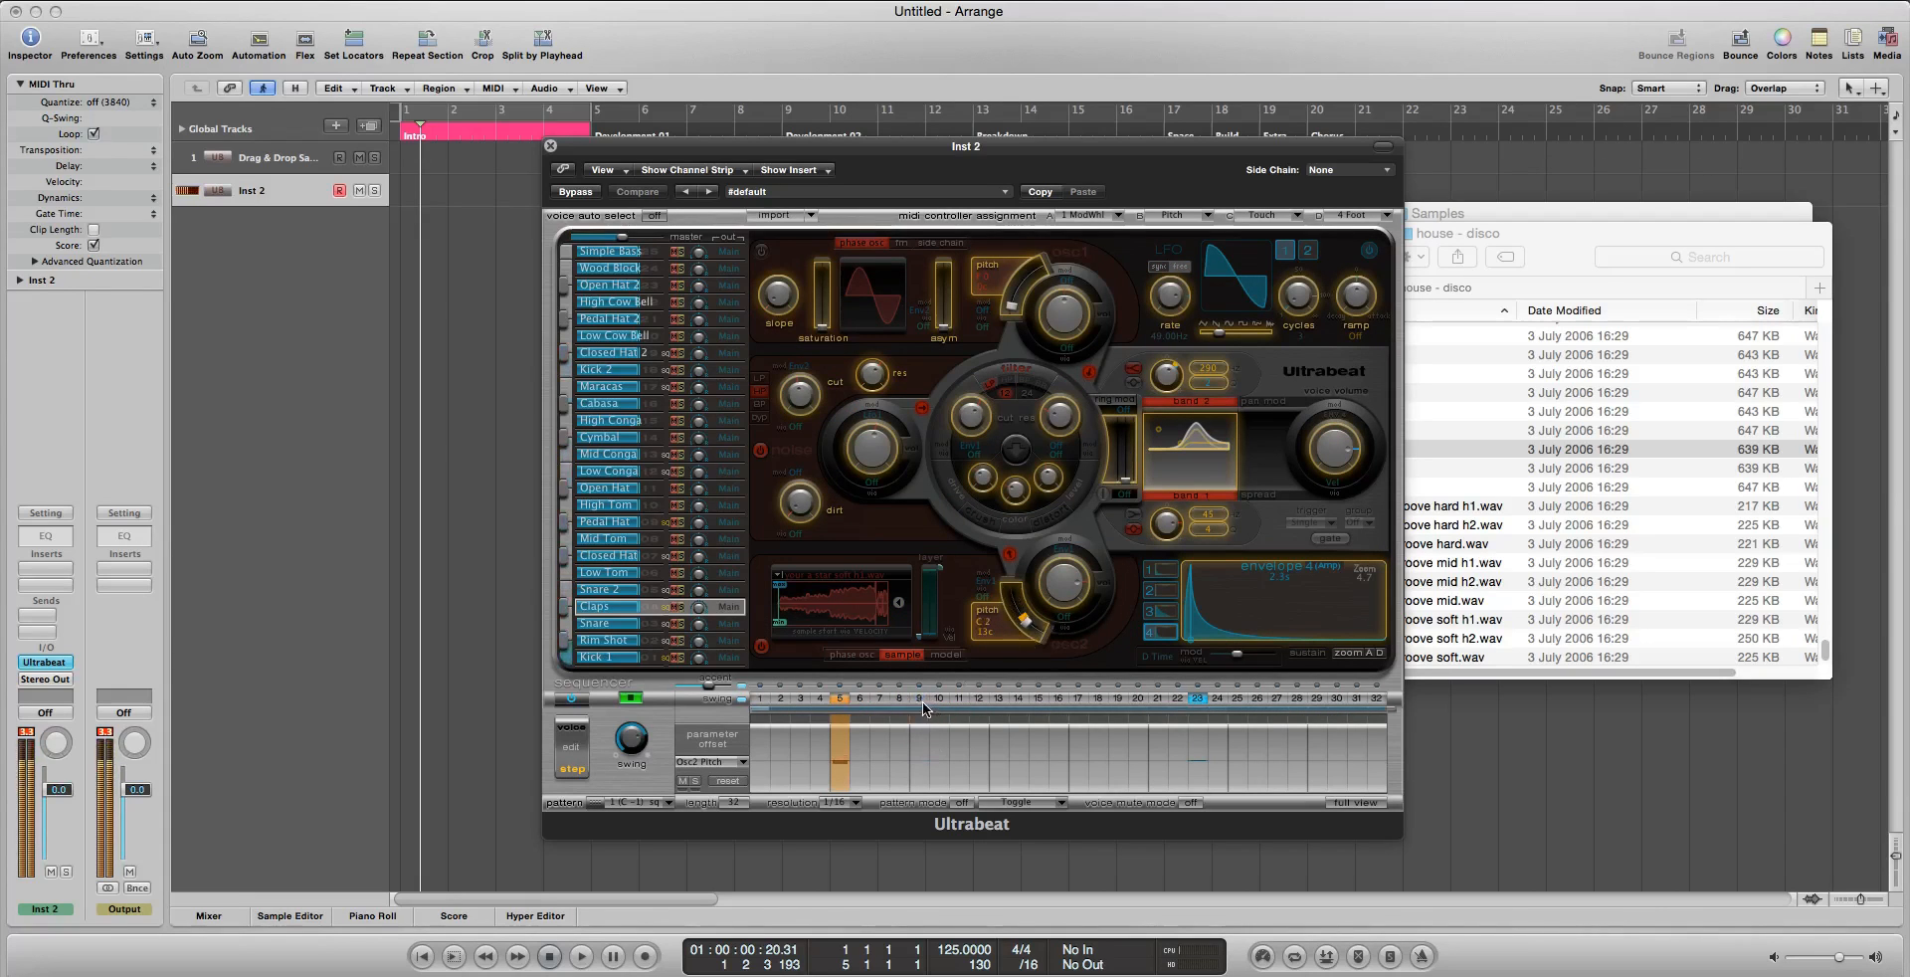
drag(1023, 622, 1011, 594)
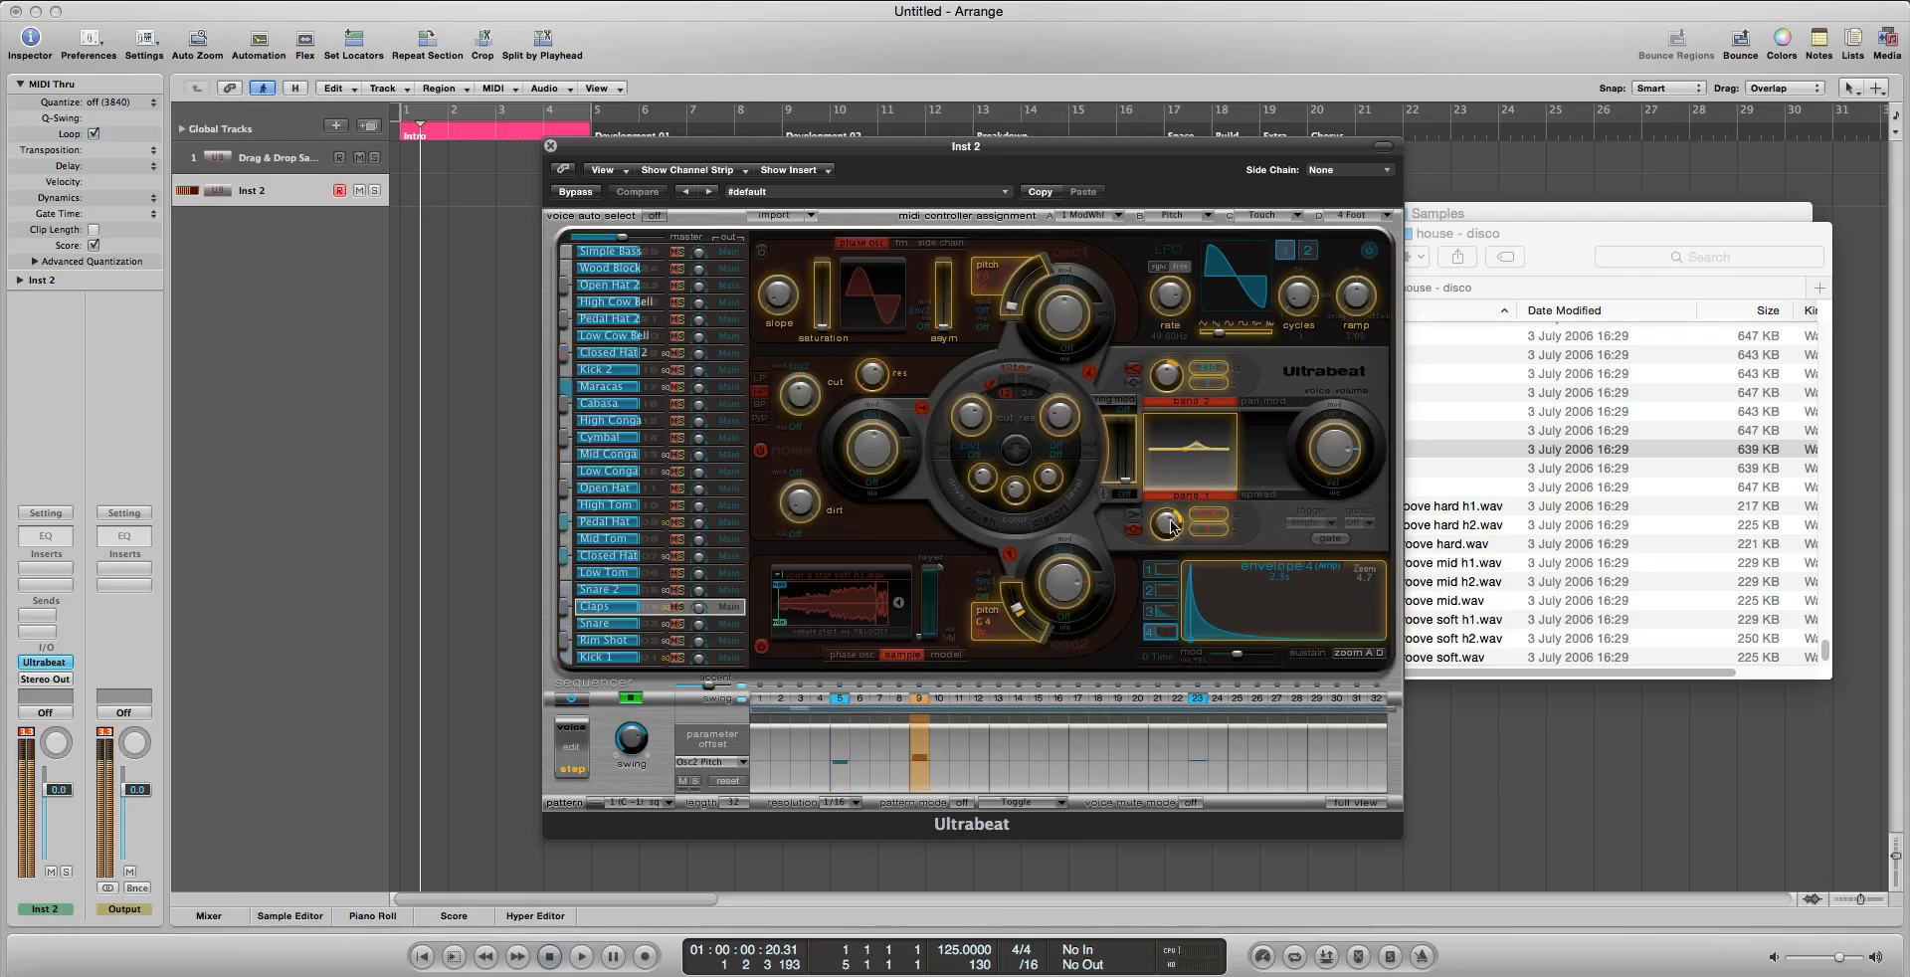
drag(1166, 525, 1167, 516)
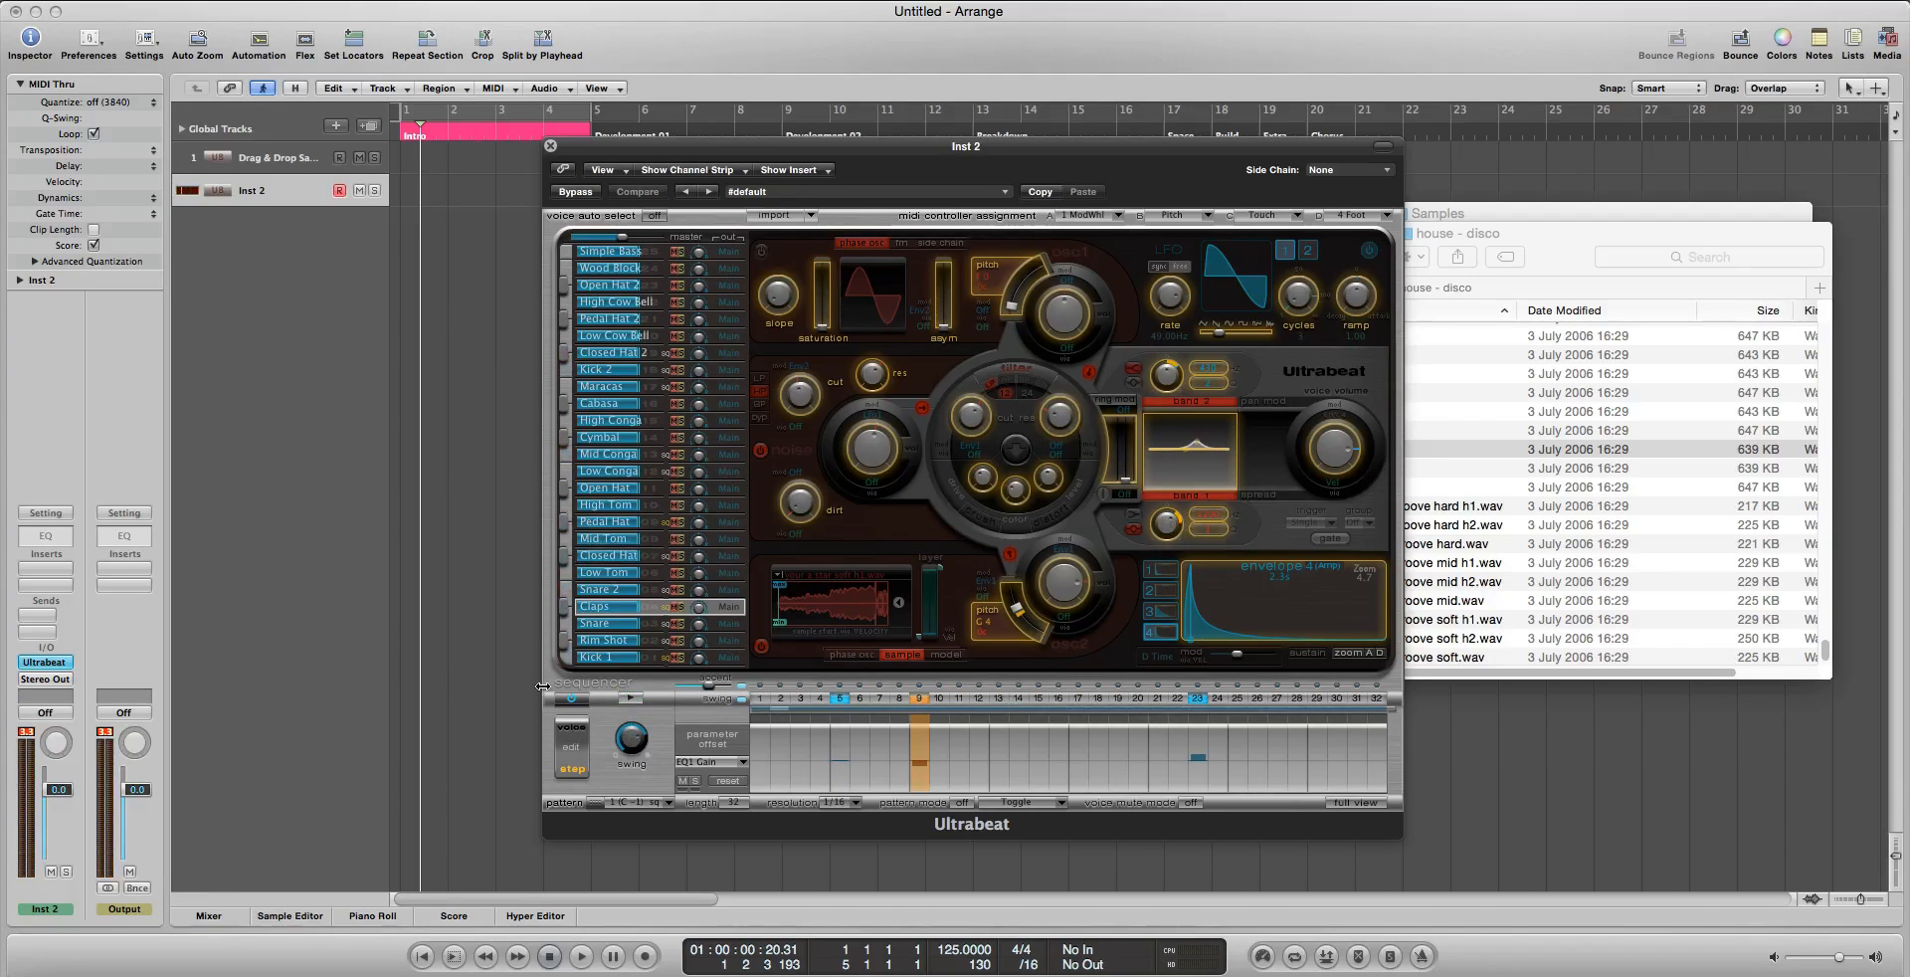
click(582, 739)
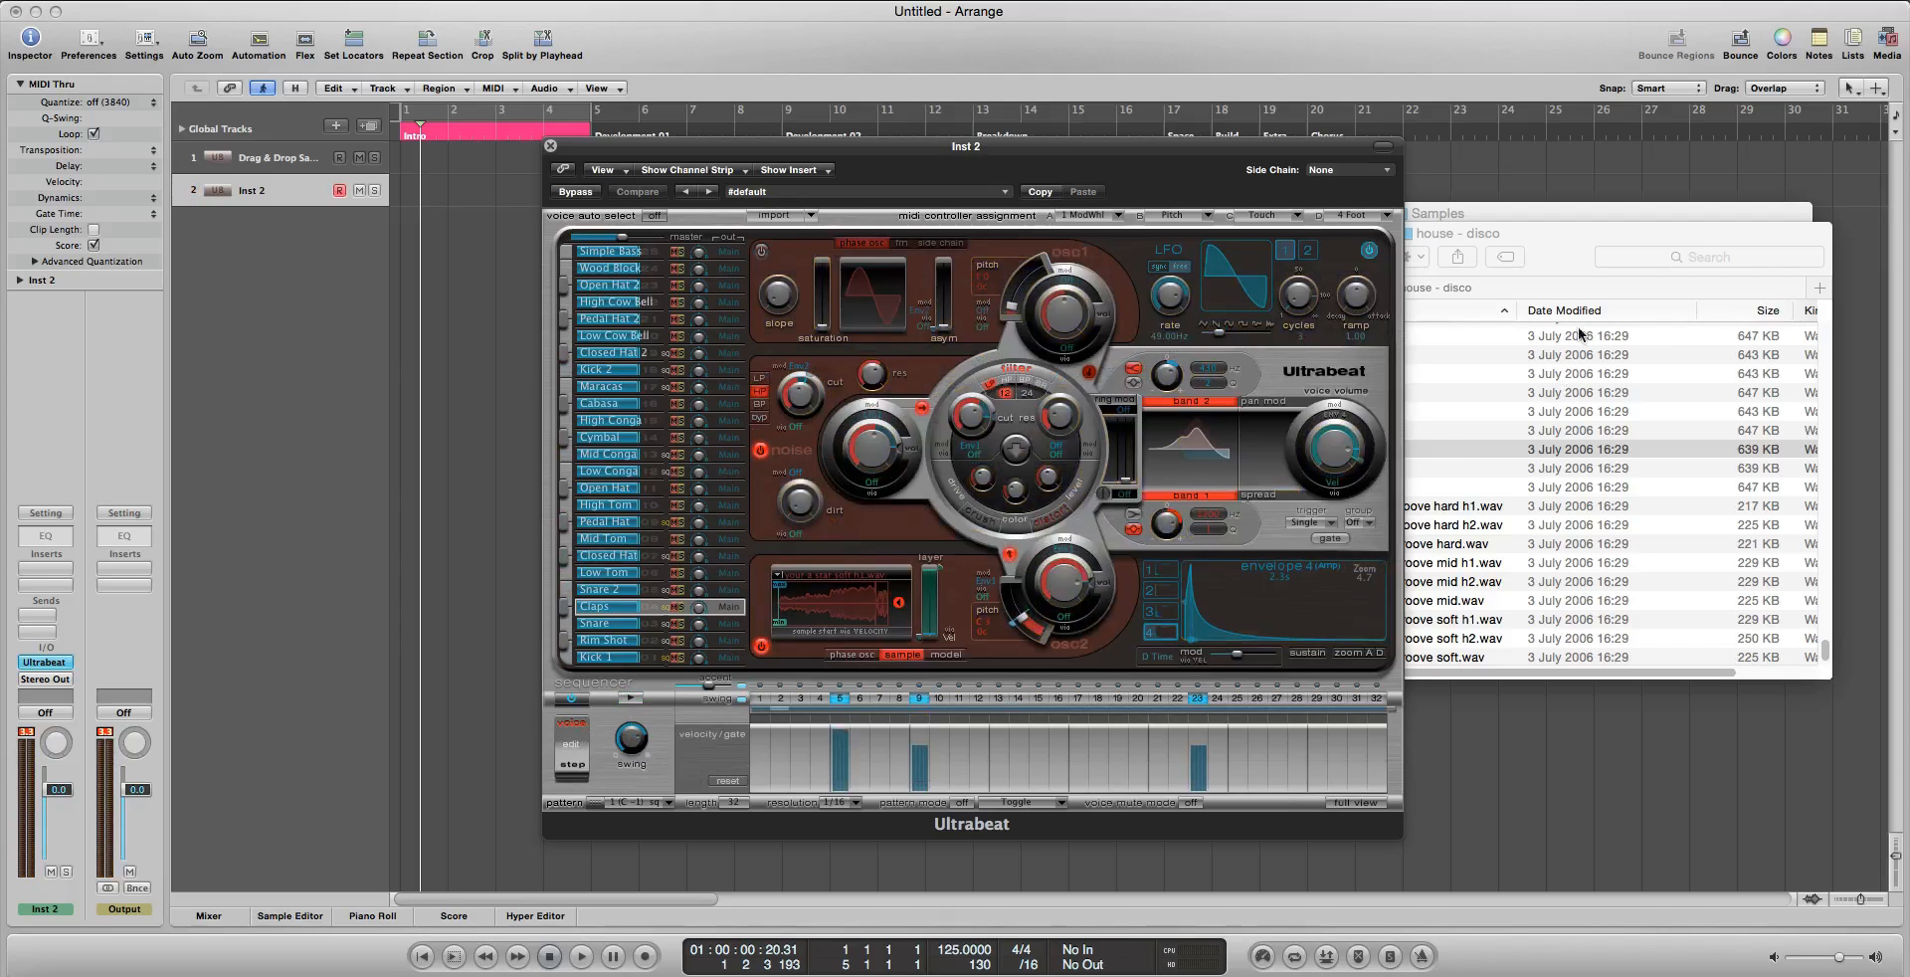
Return to Finder, close the house - disco window, and preview perc-tribal.wav from the Samples folder
click(1592, 250)
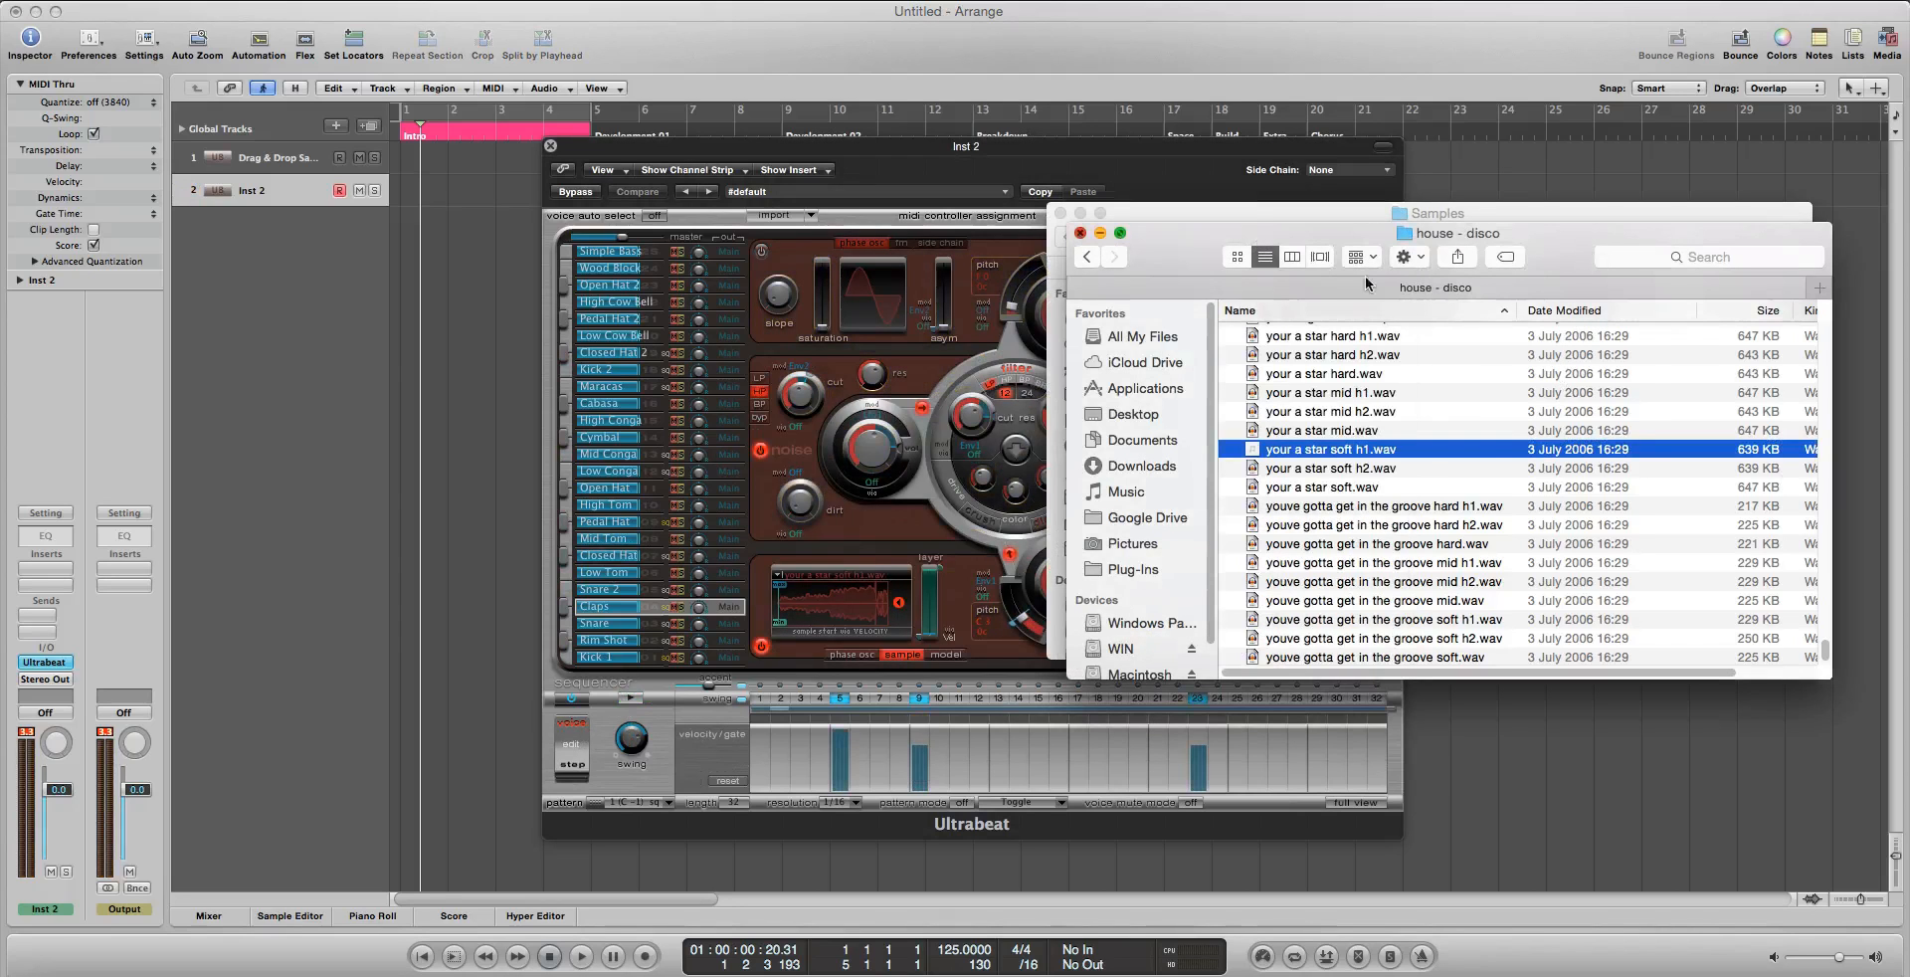
key(super+w)
scroll(1341, 394, down, 15)
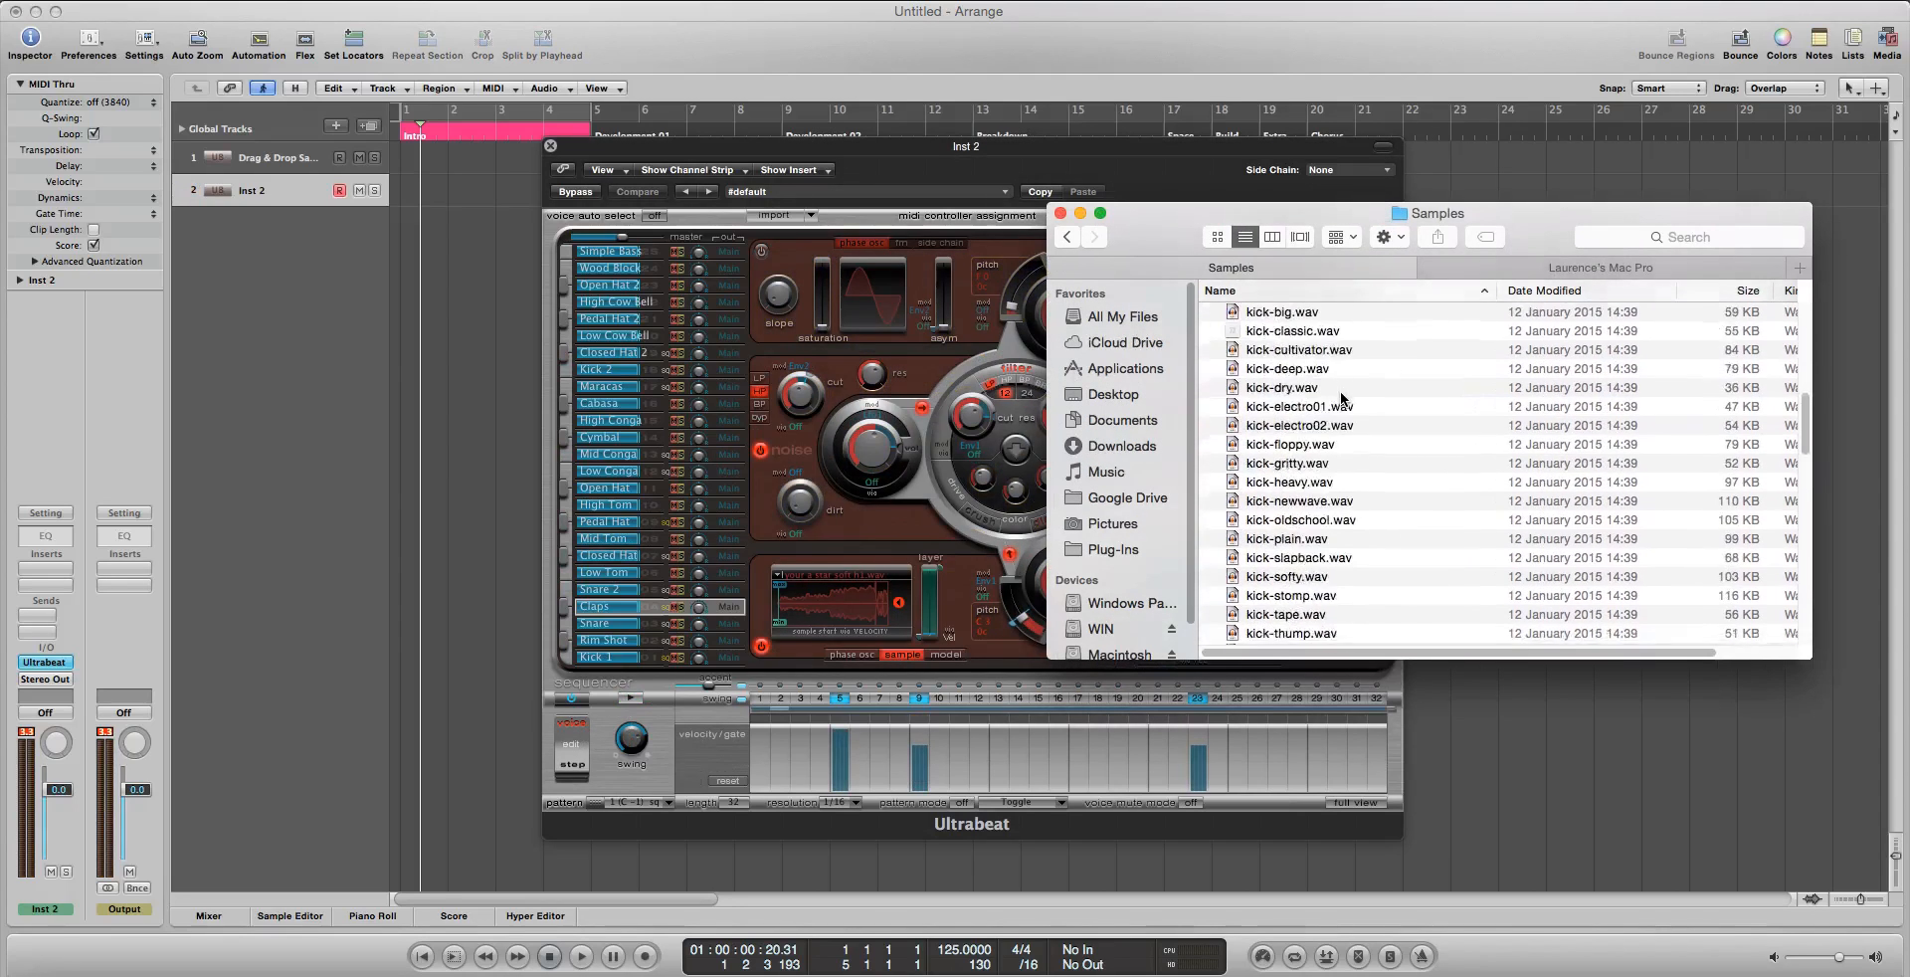
scroll(1400, 400, up, 15)
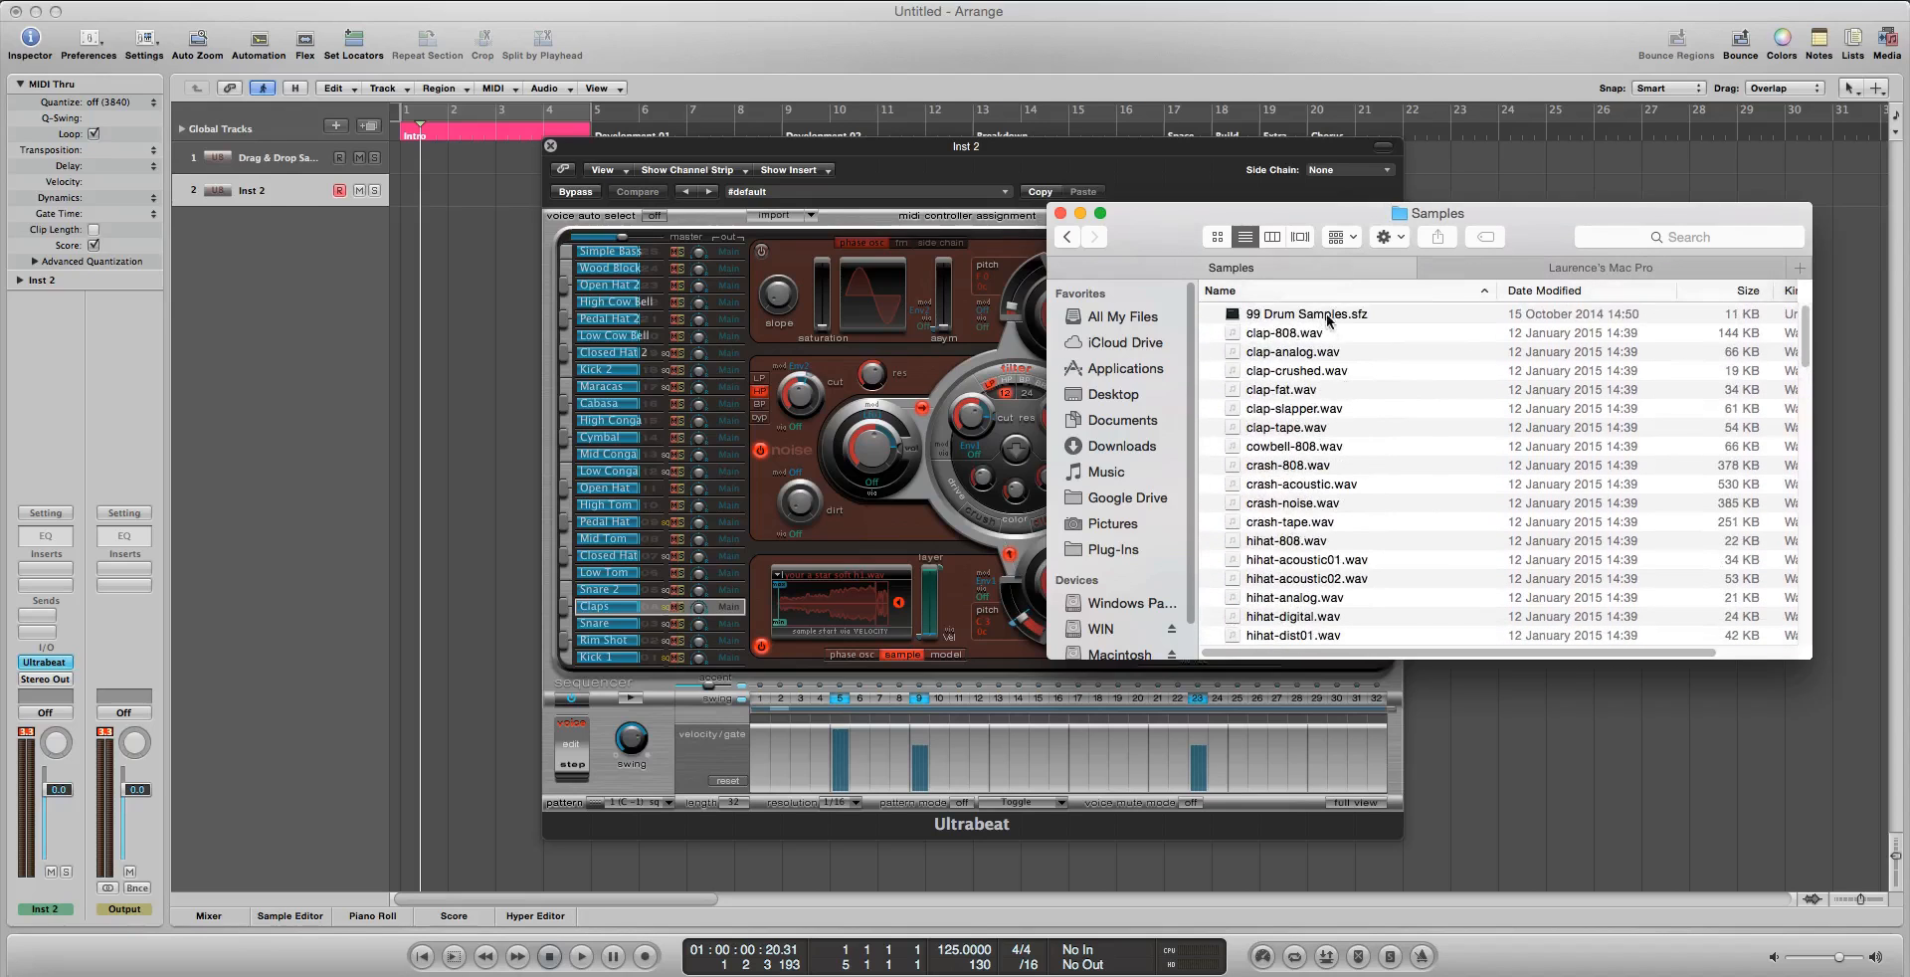
scroll(1314, 398, down, 10)
click(1334, 514)
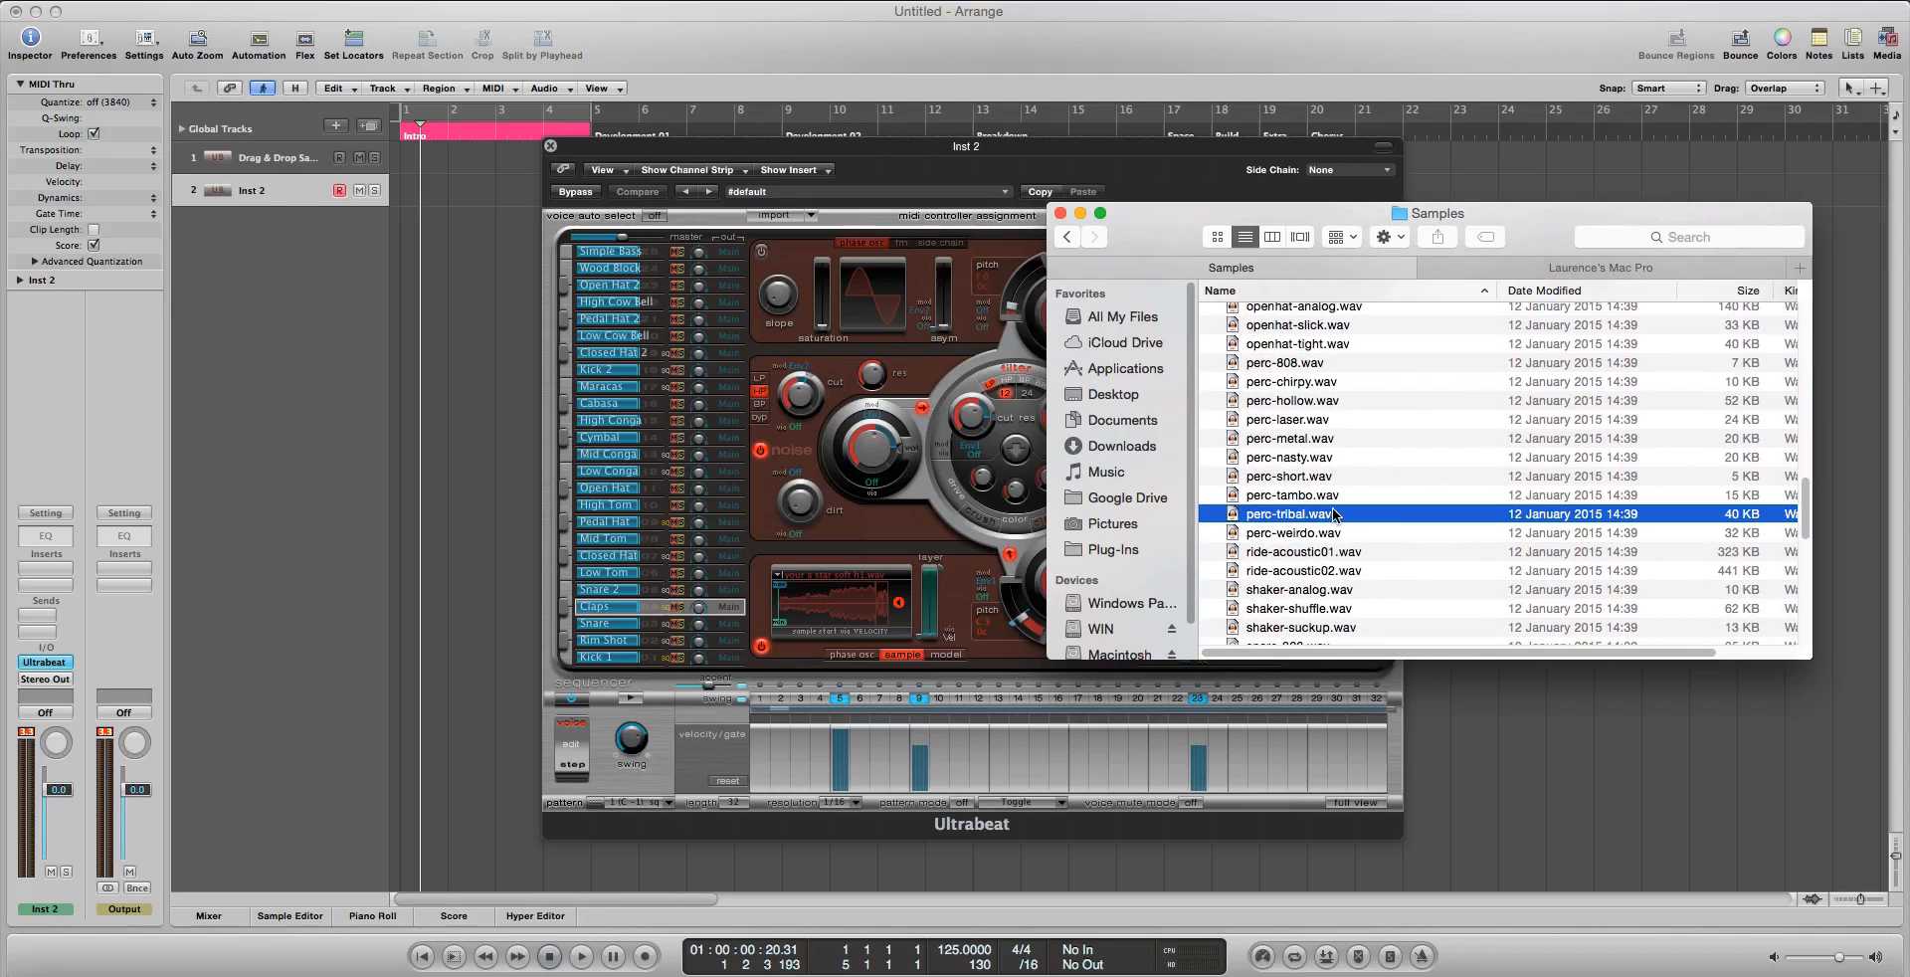
key(space)
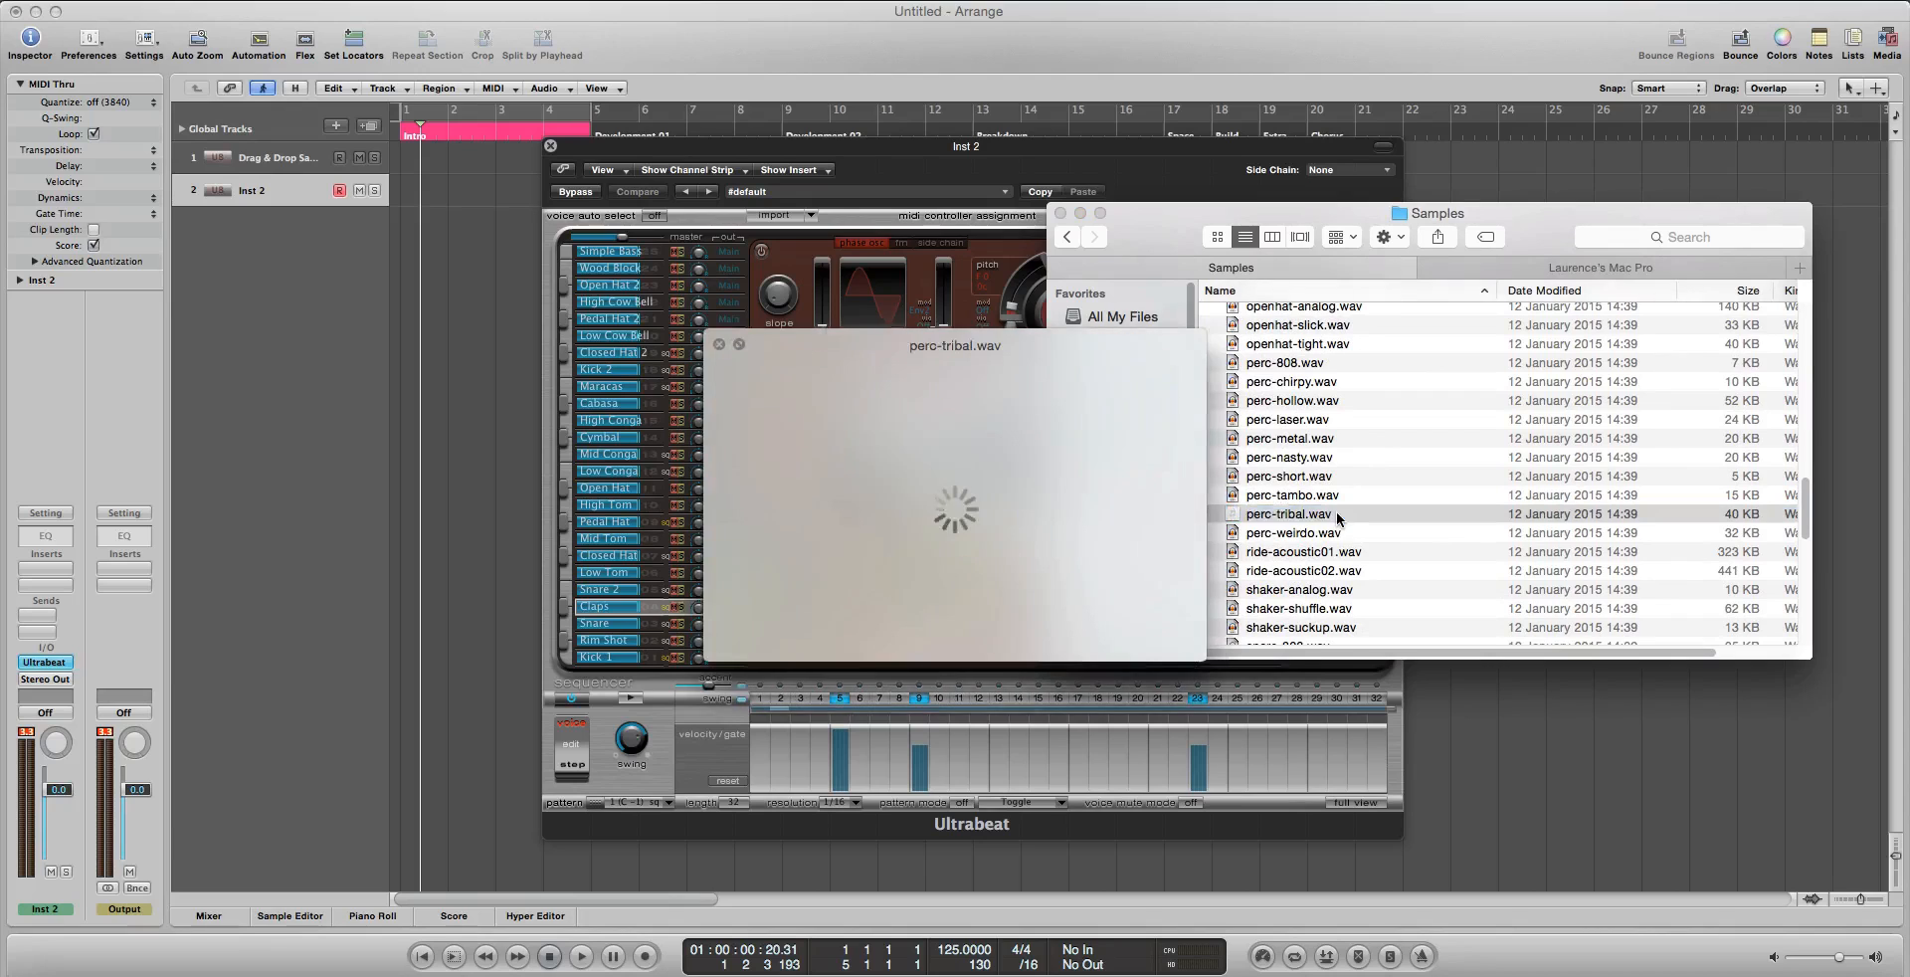
key(space)
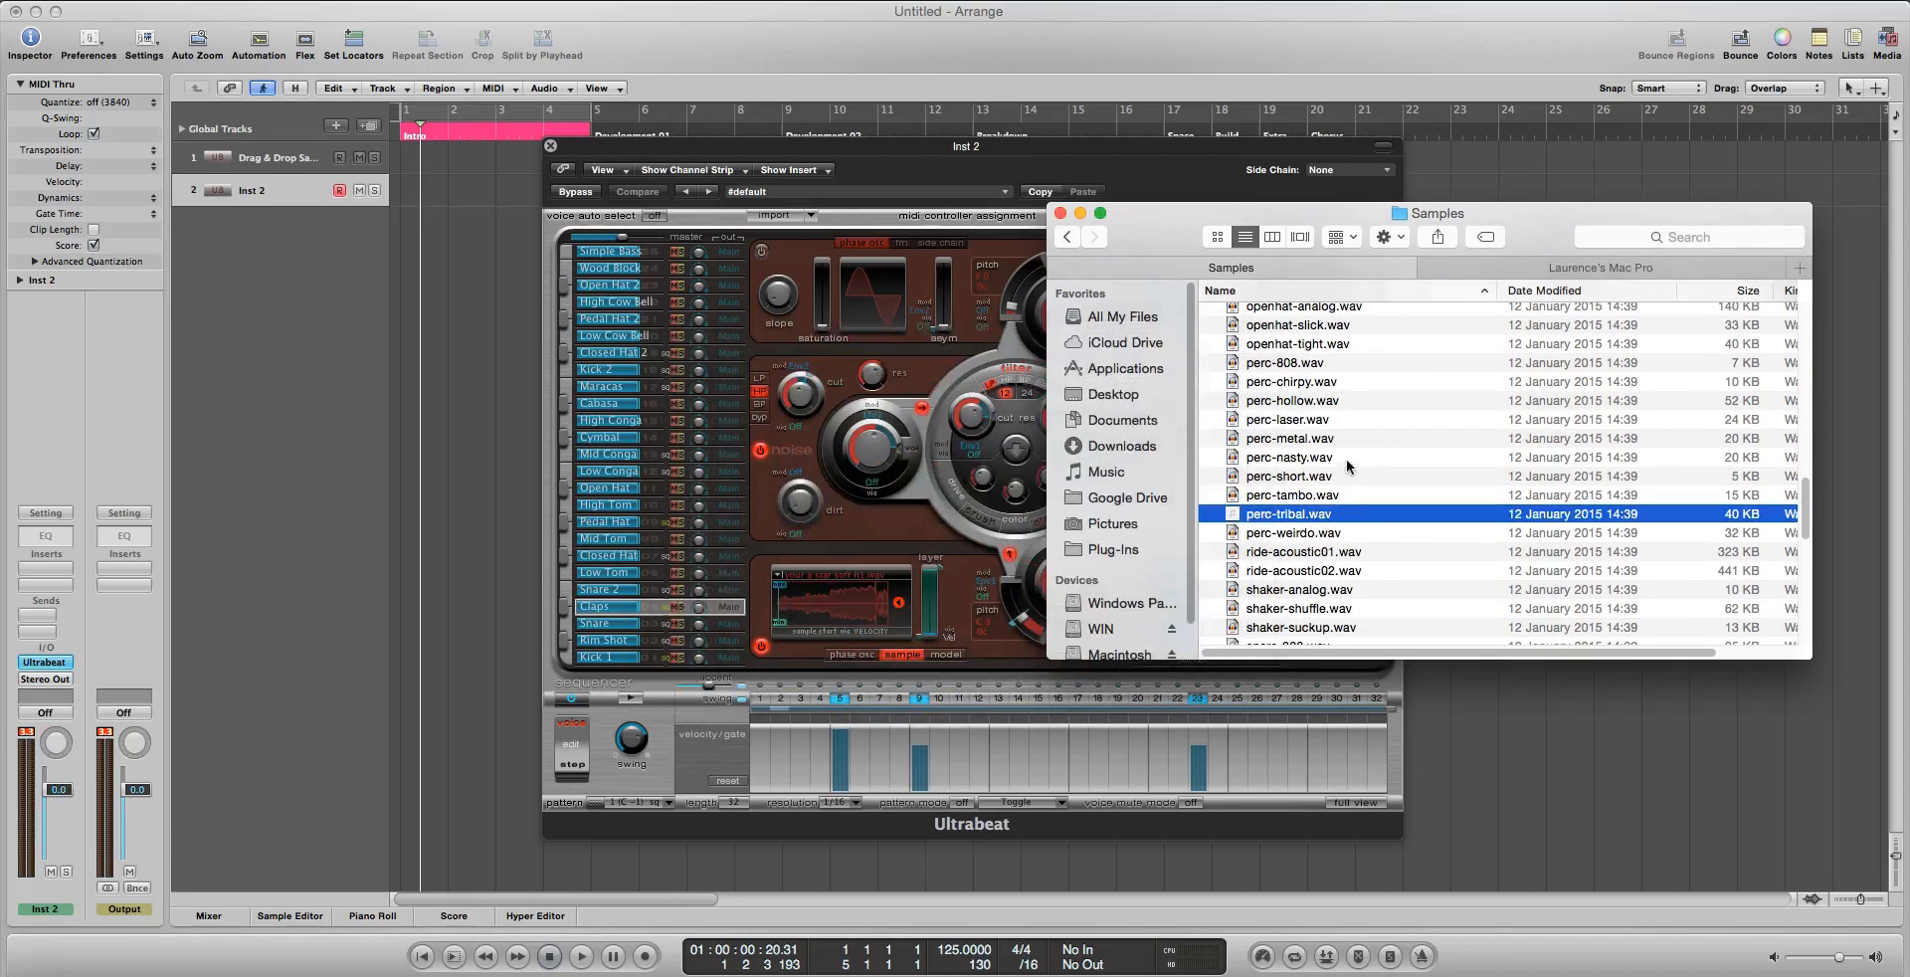
Go through the voices from Snare 2 up to Cabasa and select Cabasa
click(611, 589)
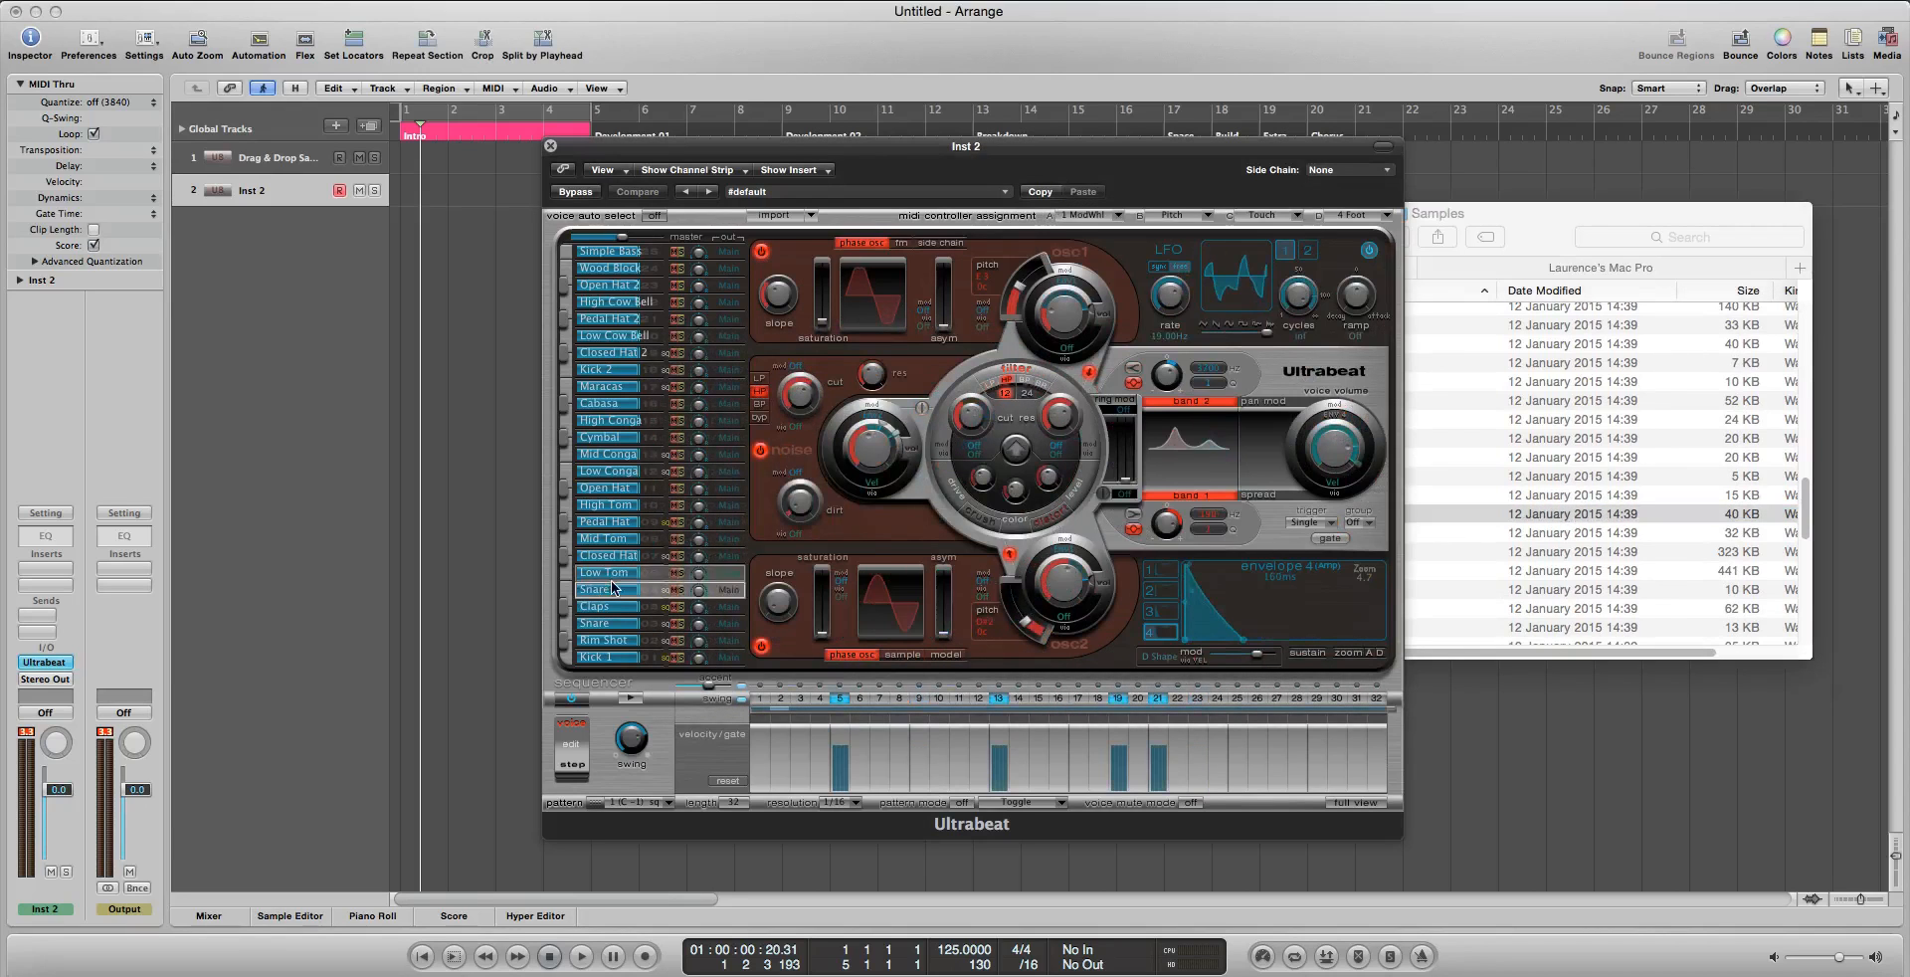
click(640, 556)
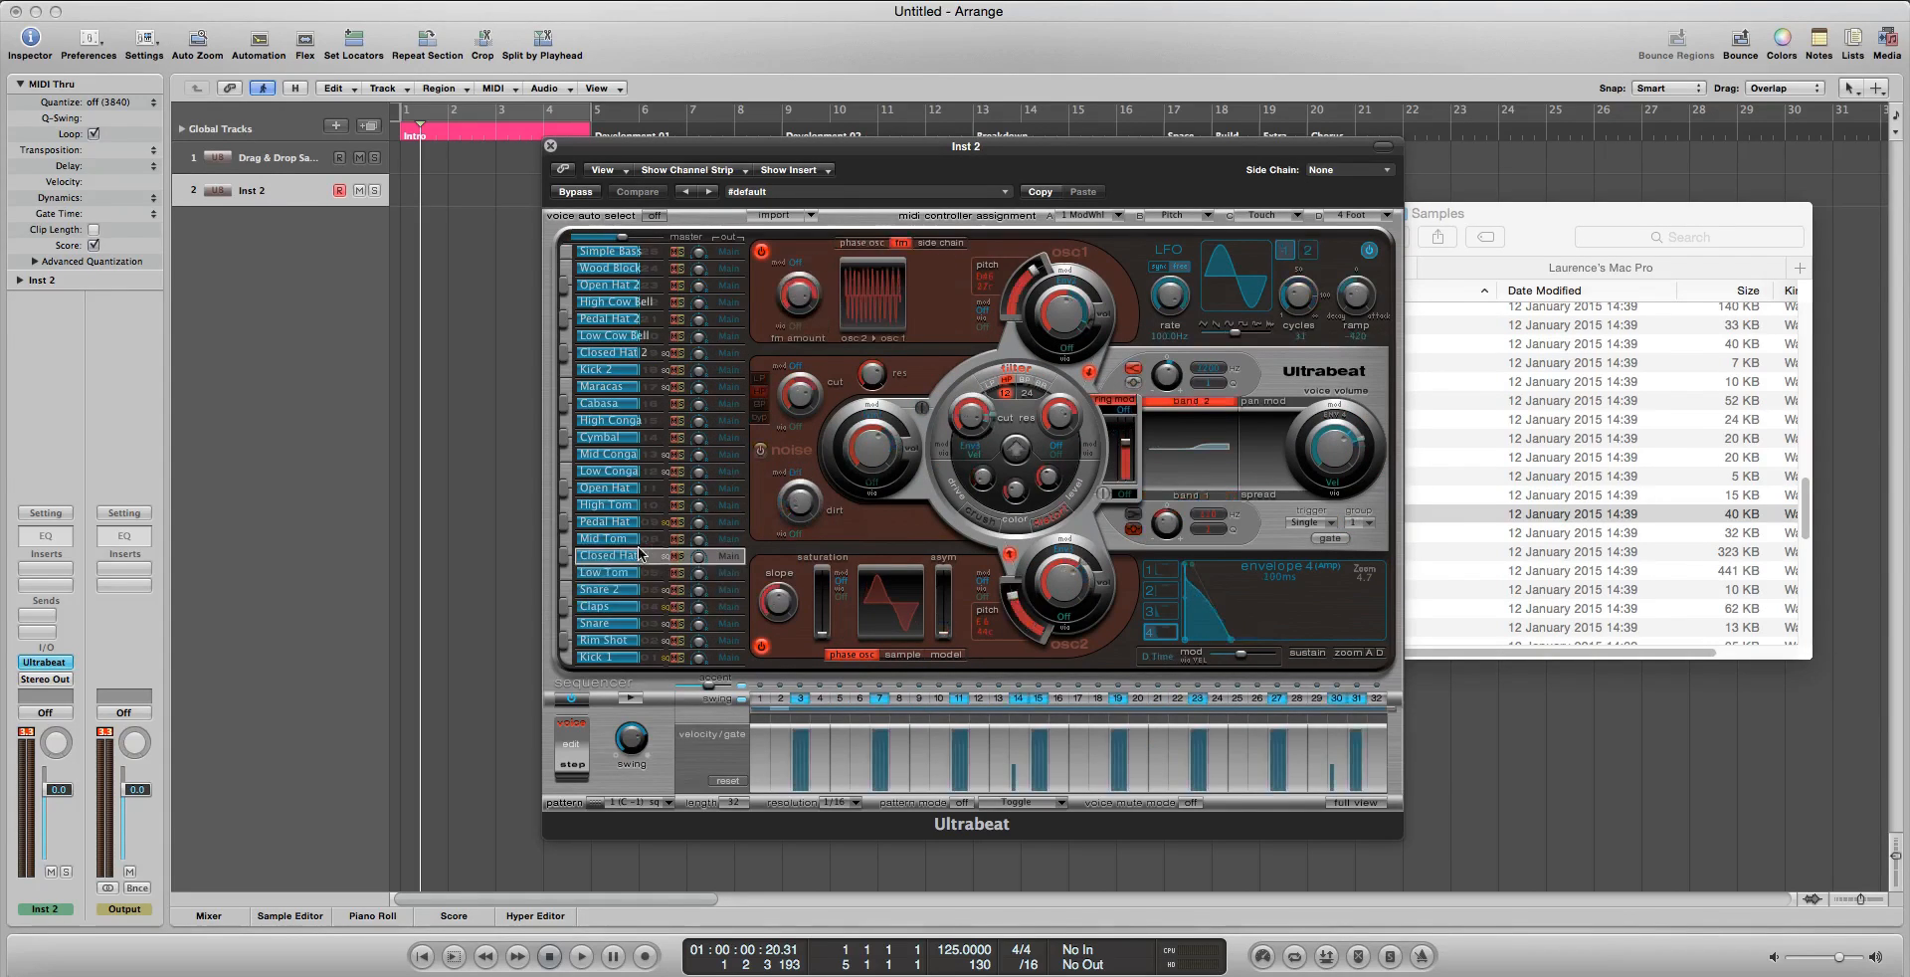
click(632, 523)
click(625, 506)
click(616, 471)
click(609, 439)
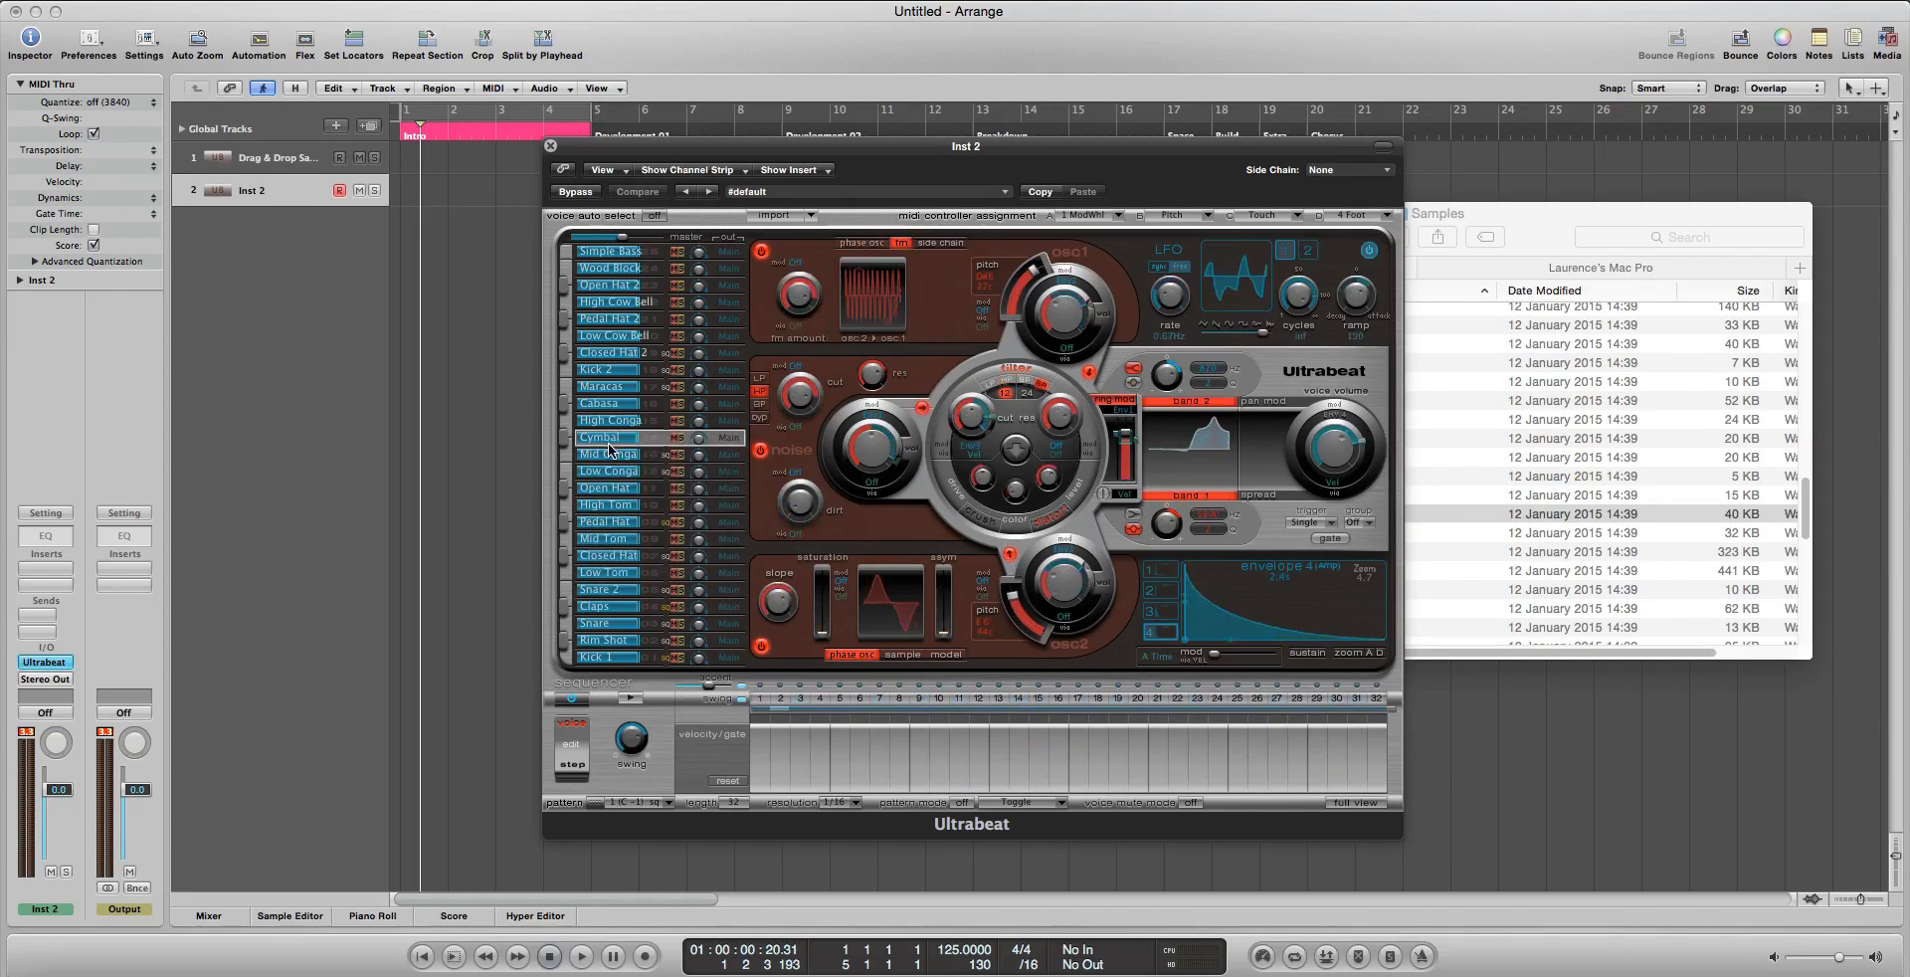
click(610, 420)
click(607, 403)
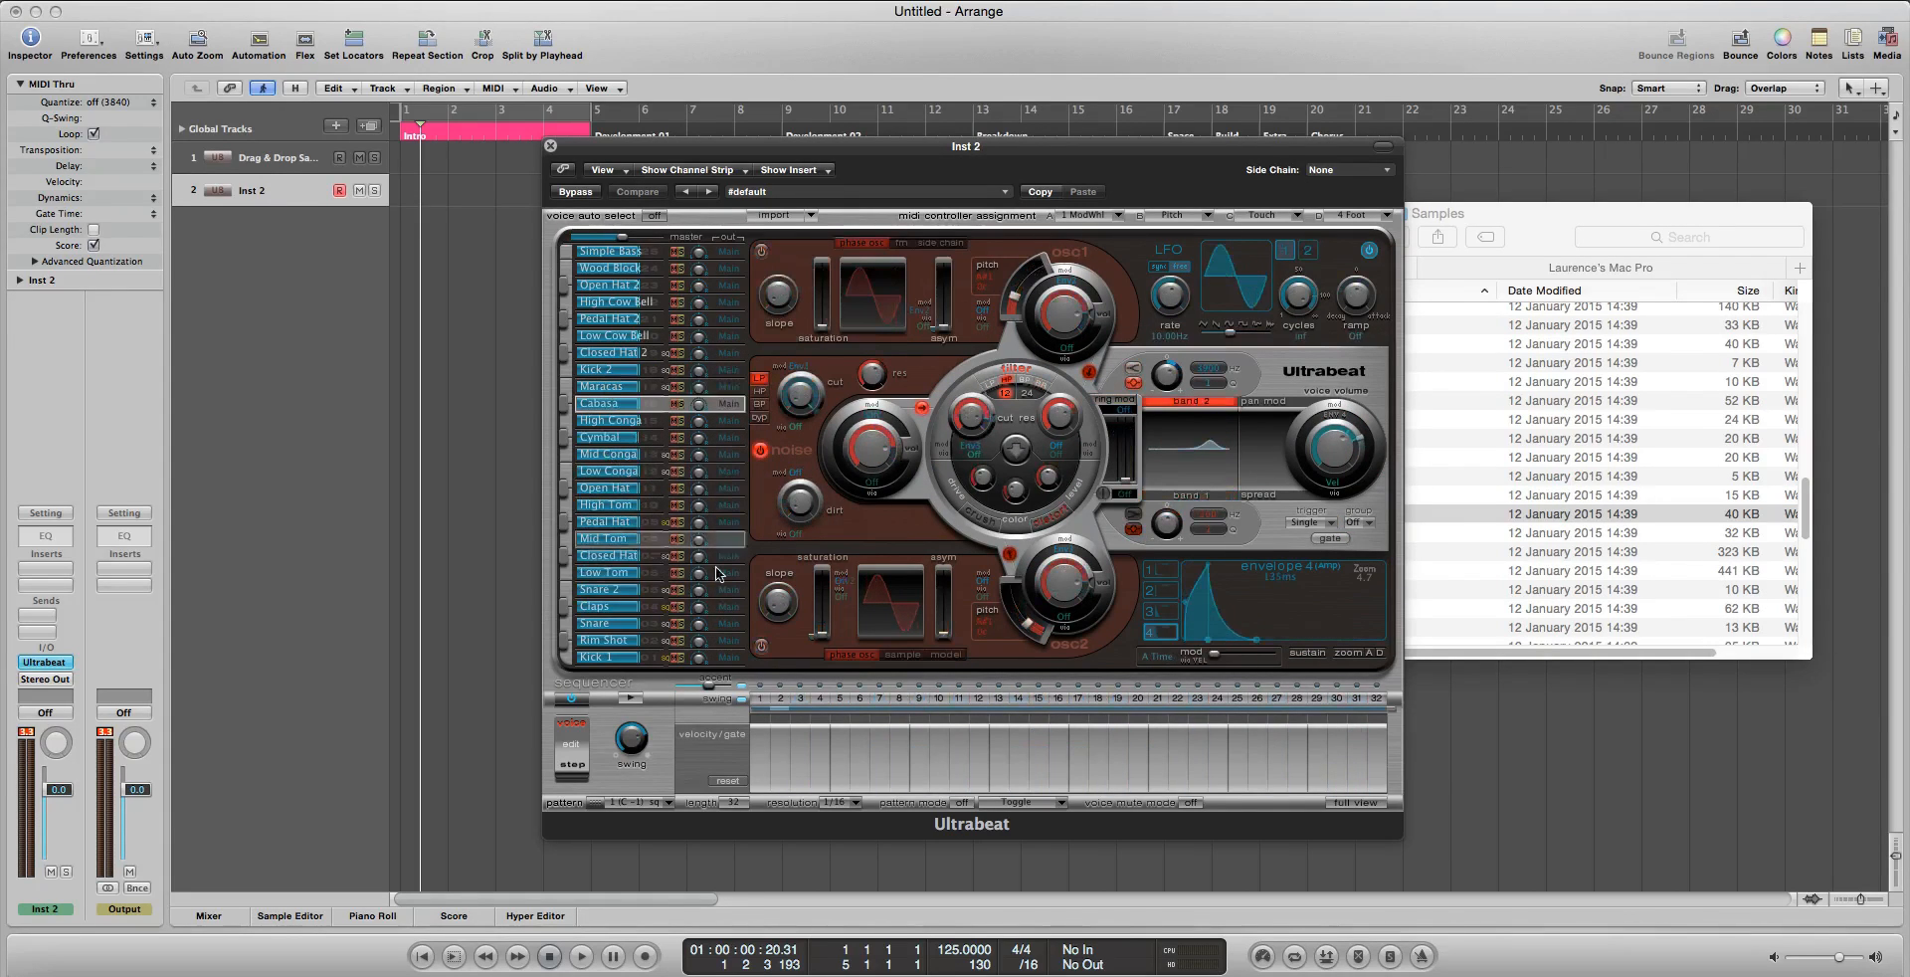
Turn on Cabasa's oscillator 2, set it to sample mode and load perc-tribal.wav from the Finder window into it
click(761, 646)
click(903, 654)
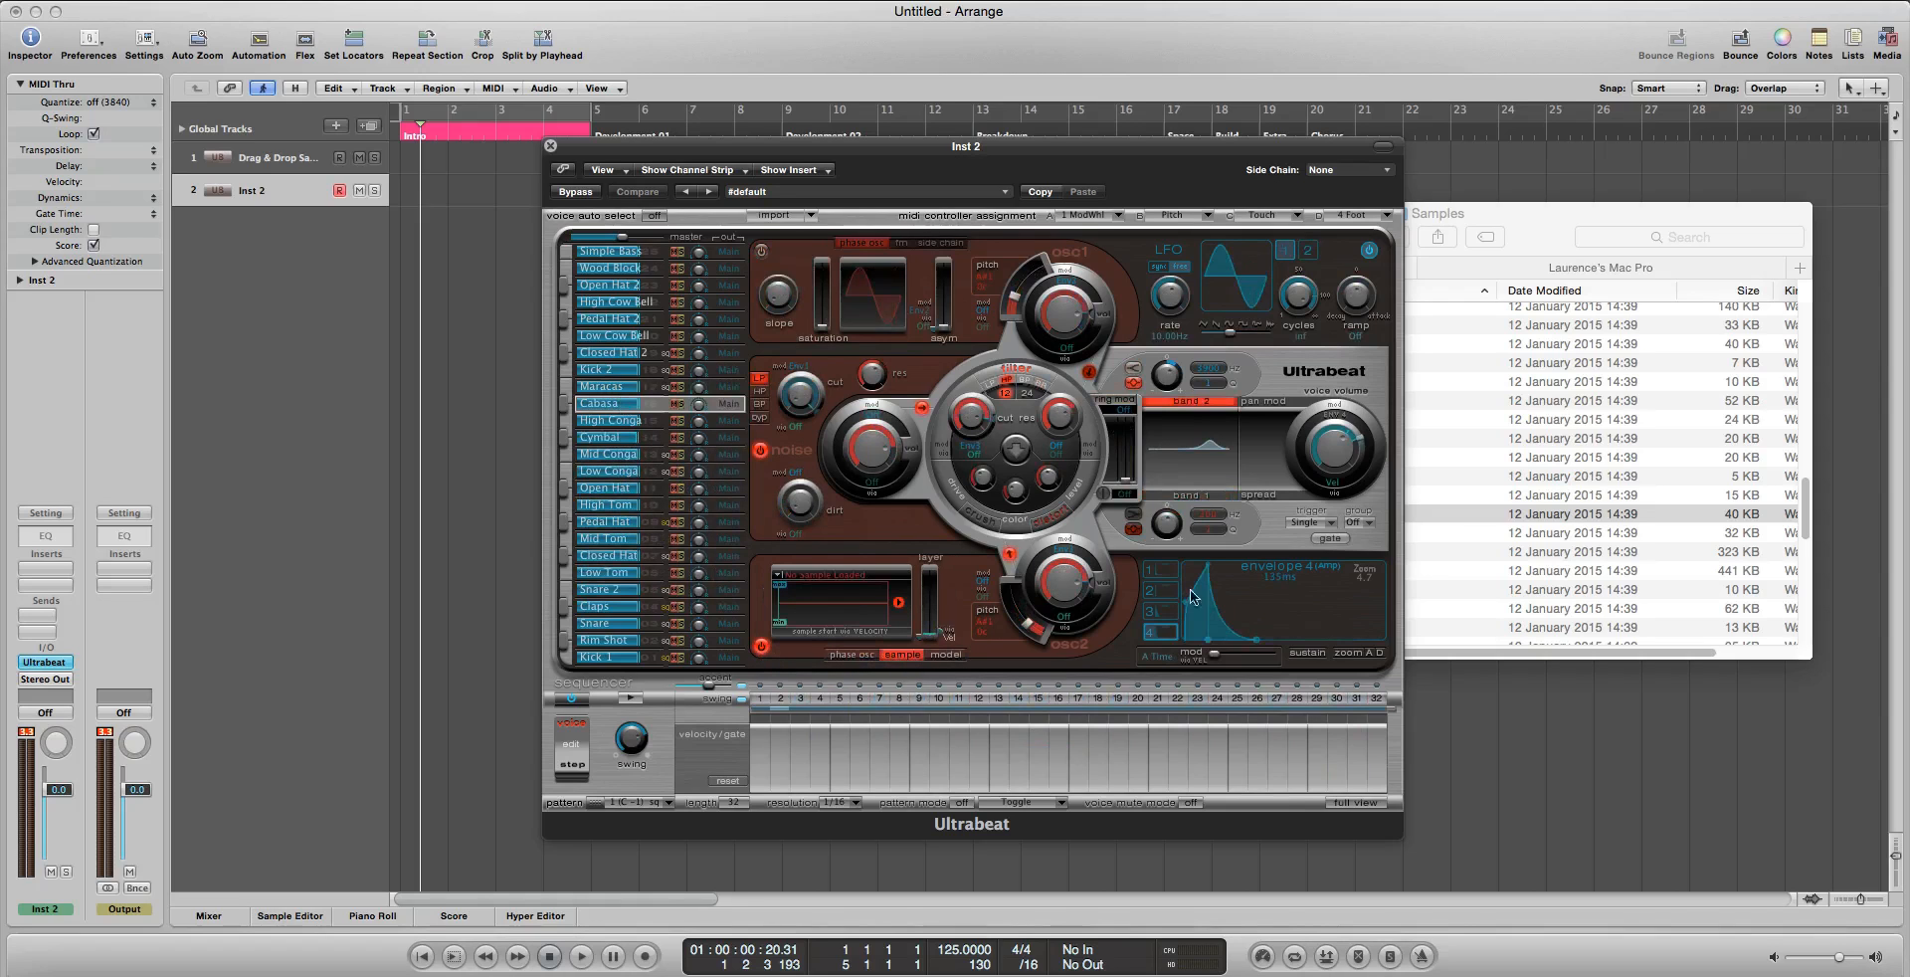
click(1516, 514)
drag(966, 553, 882, 592)
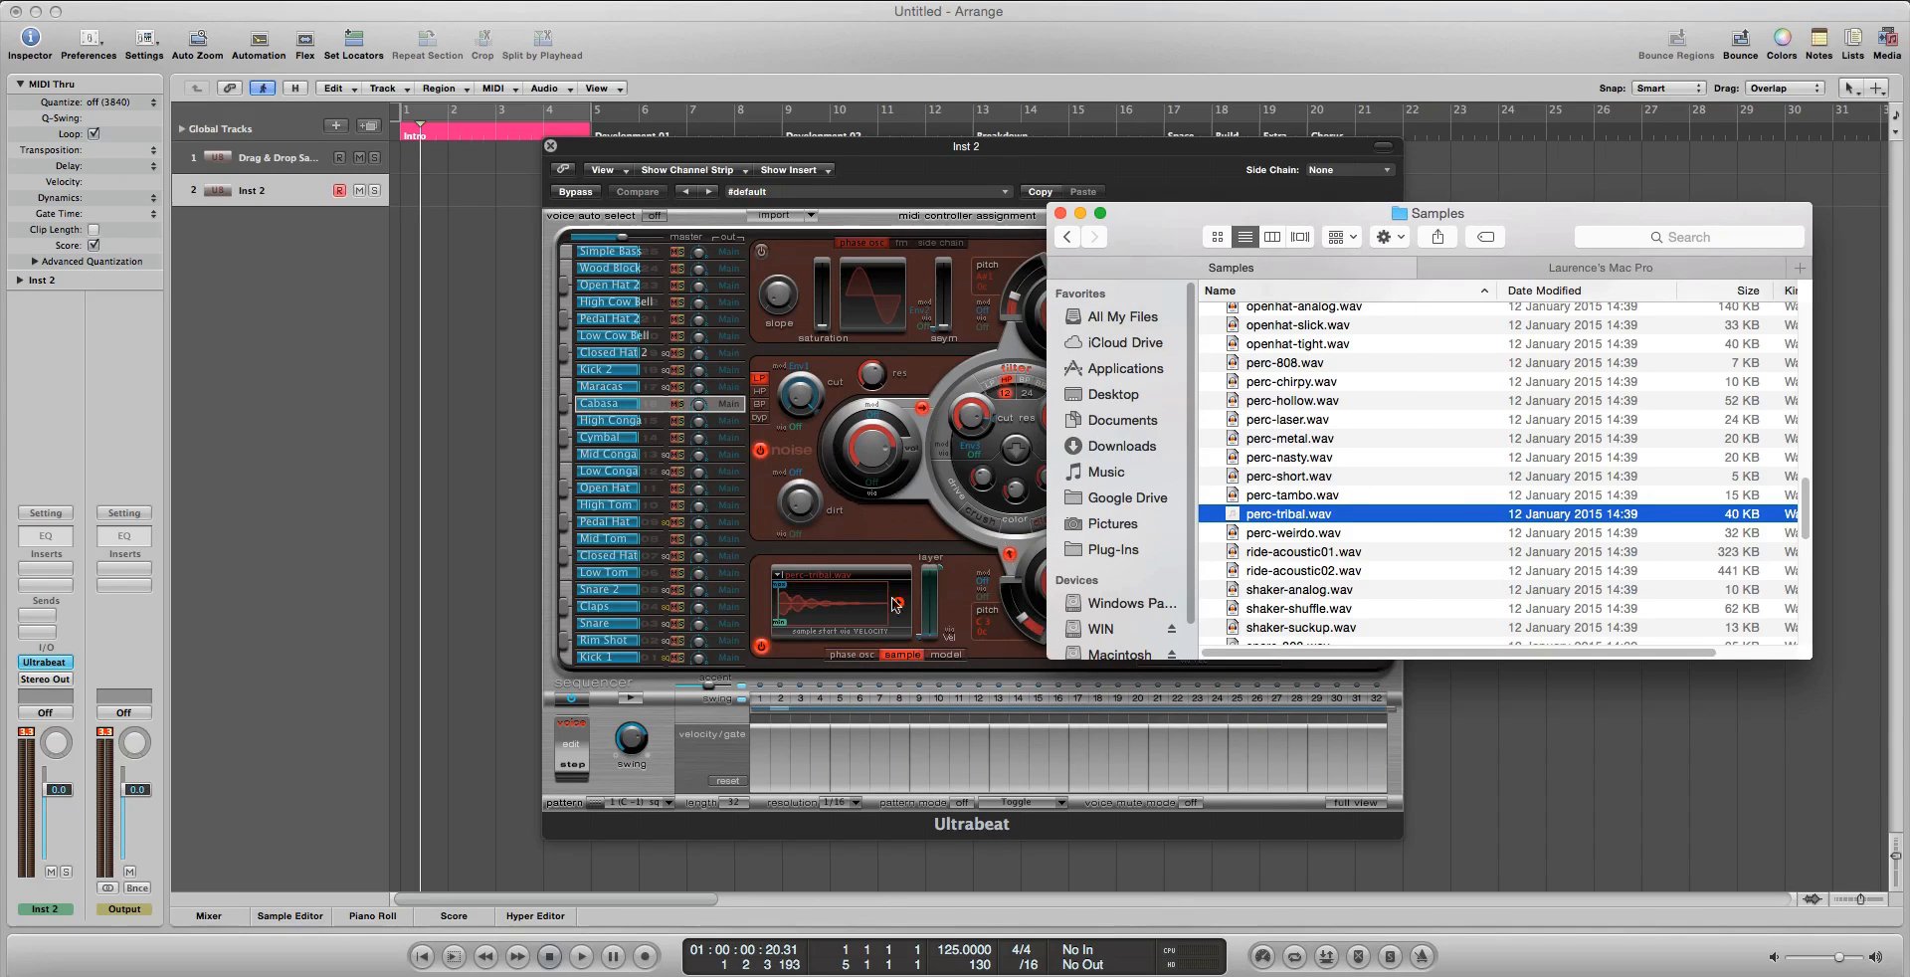
click(865, 521)
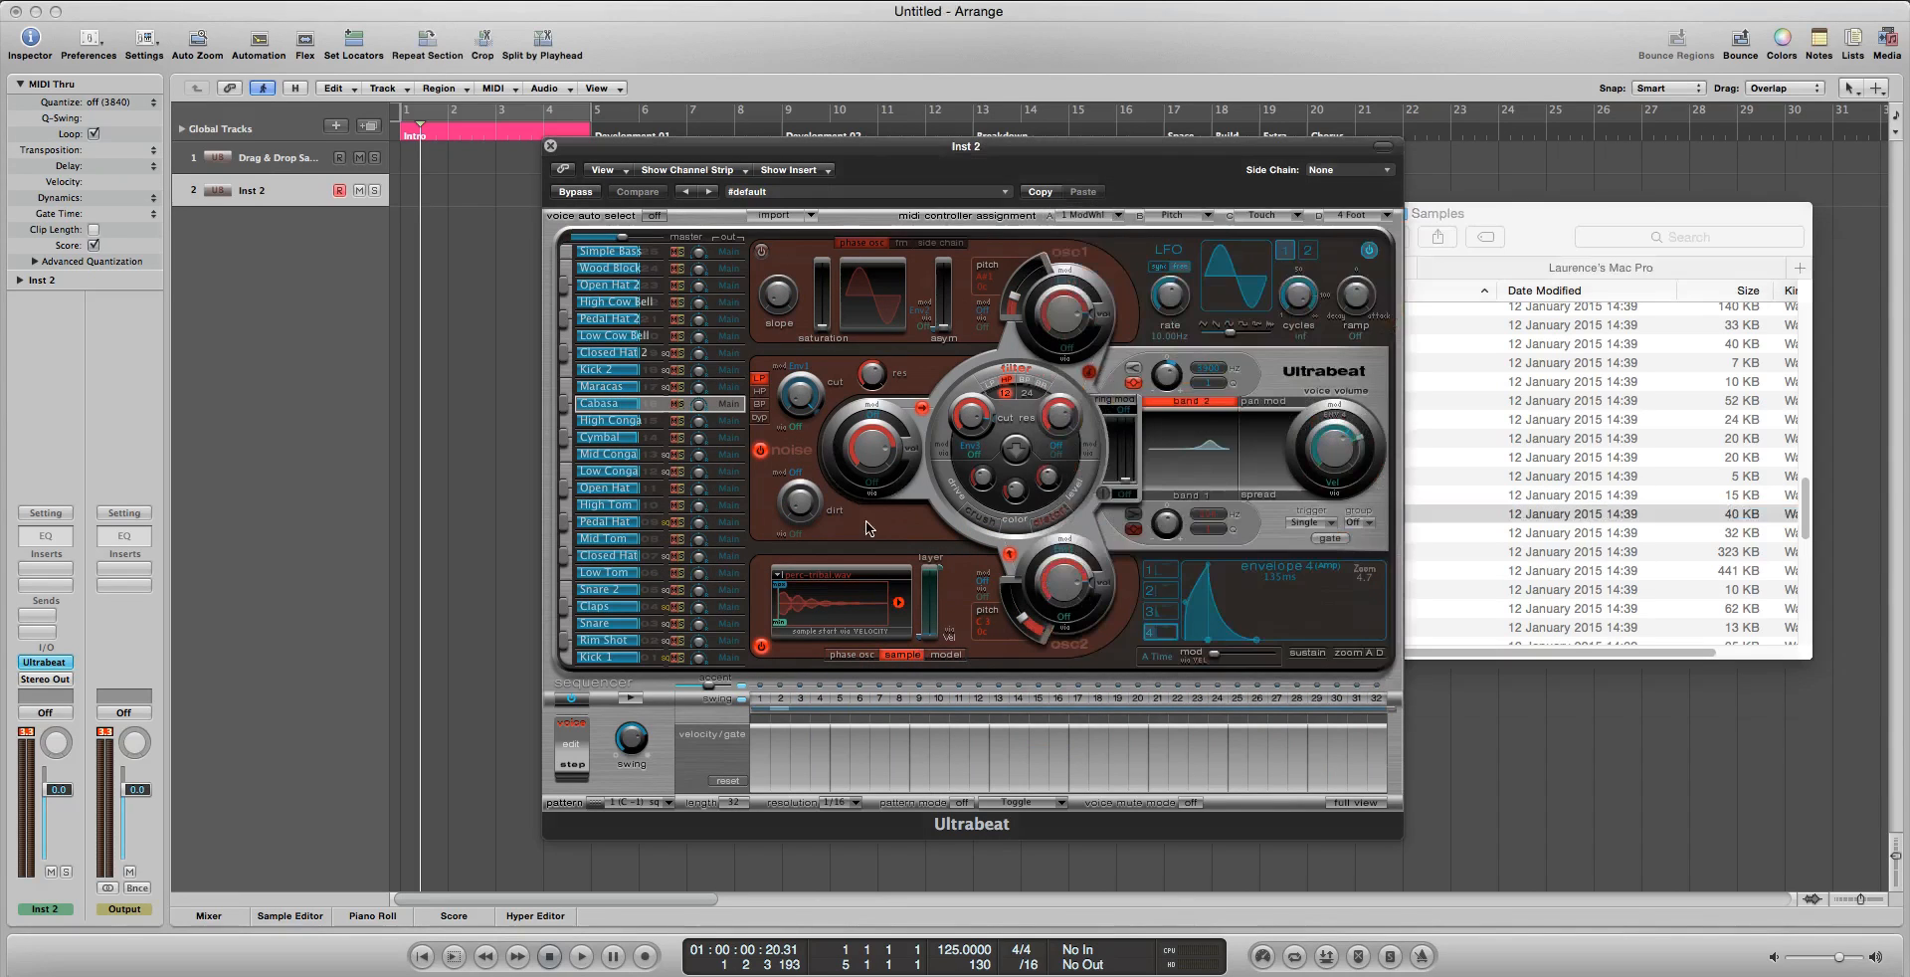
Start the pattern playback, check the Claps voice, return to Cabasa and show the full-view step grid
click(626, 698)
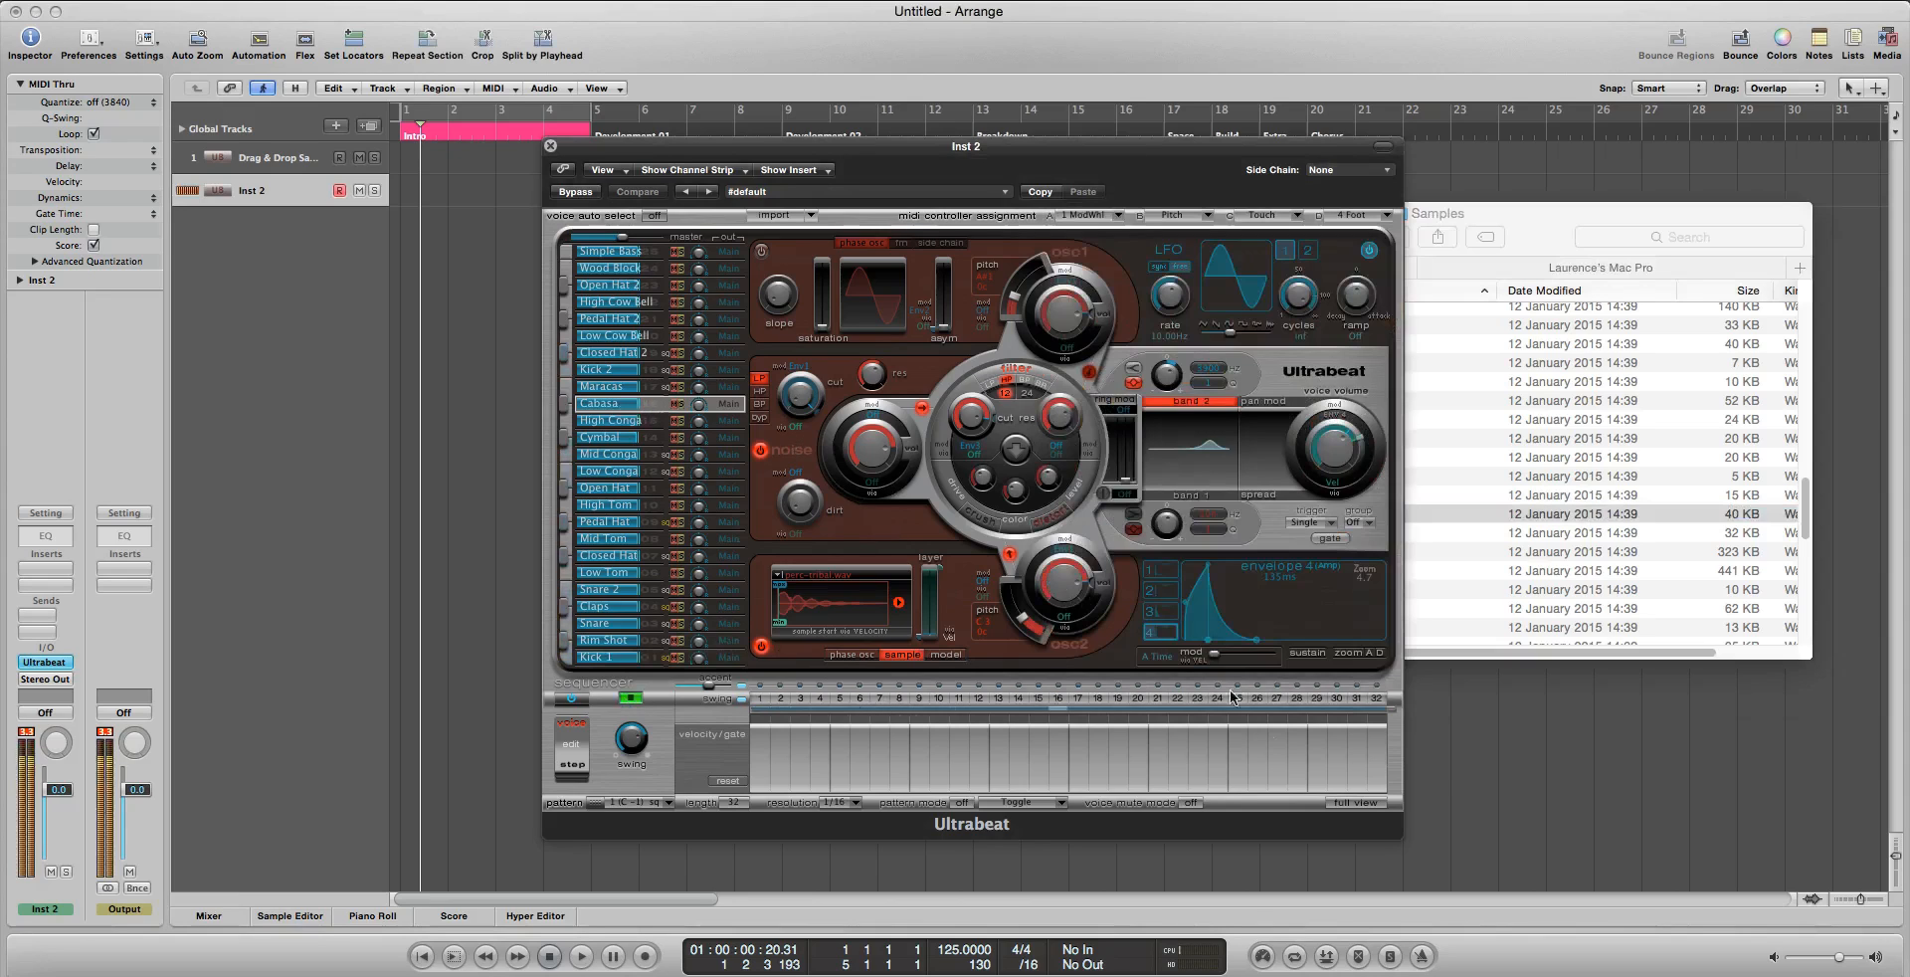
click(607, 606)
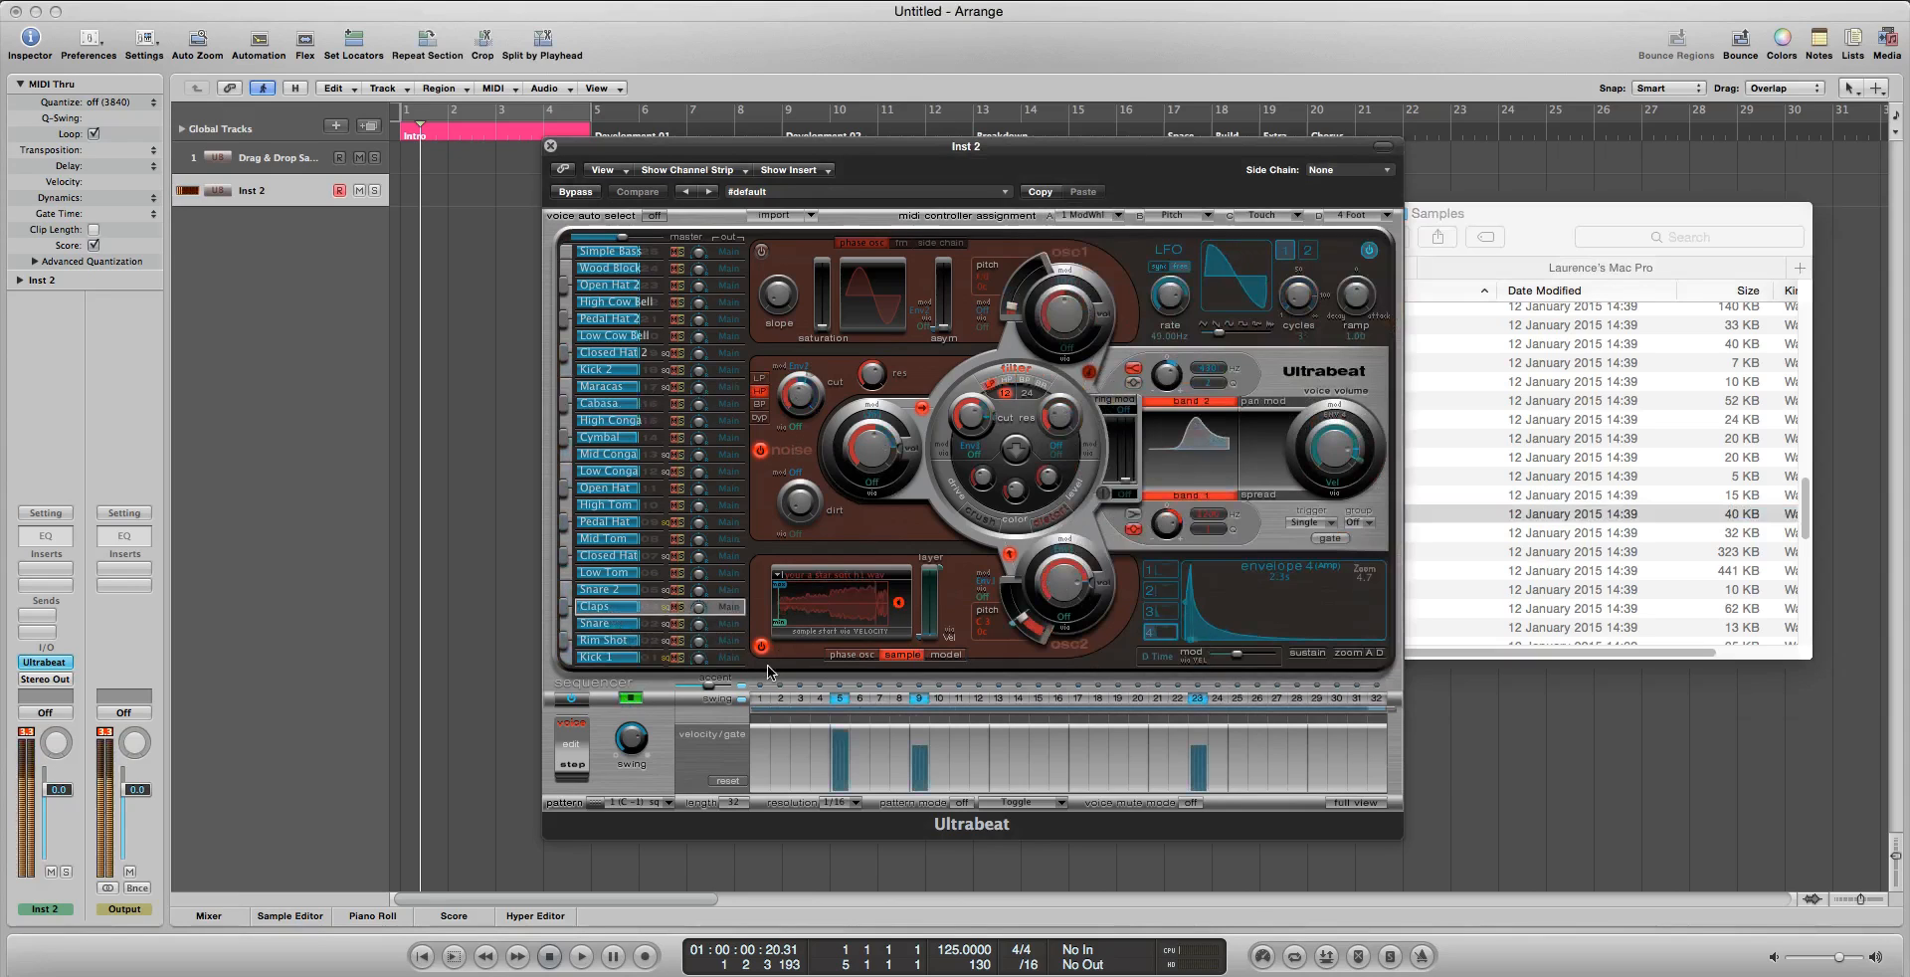
click(607, 403)
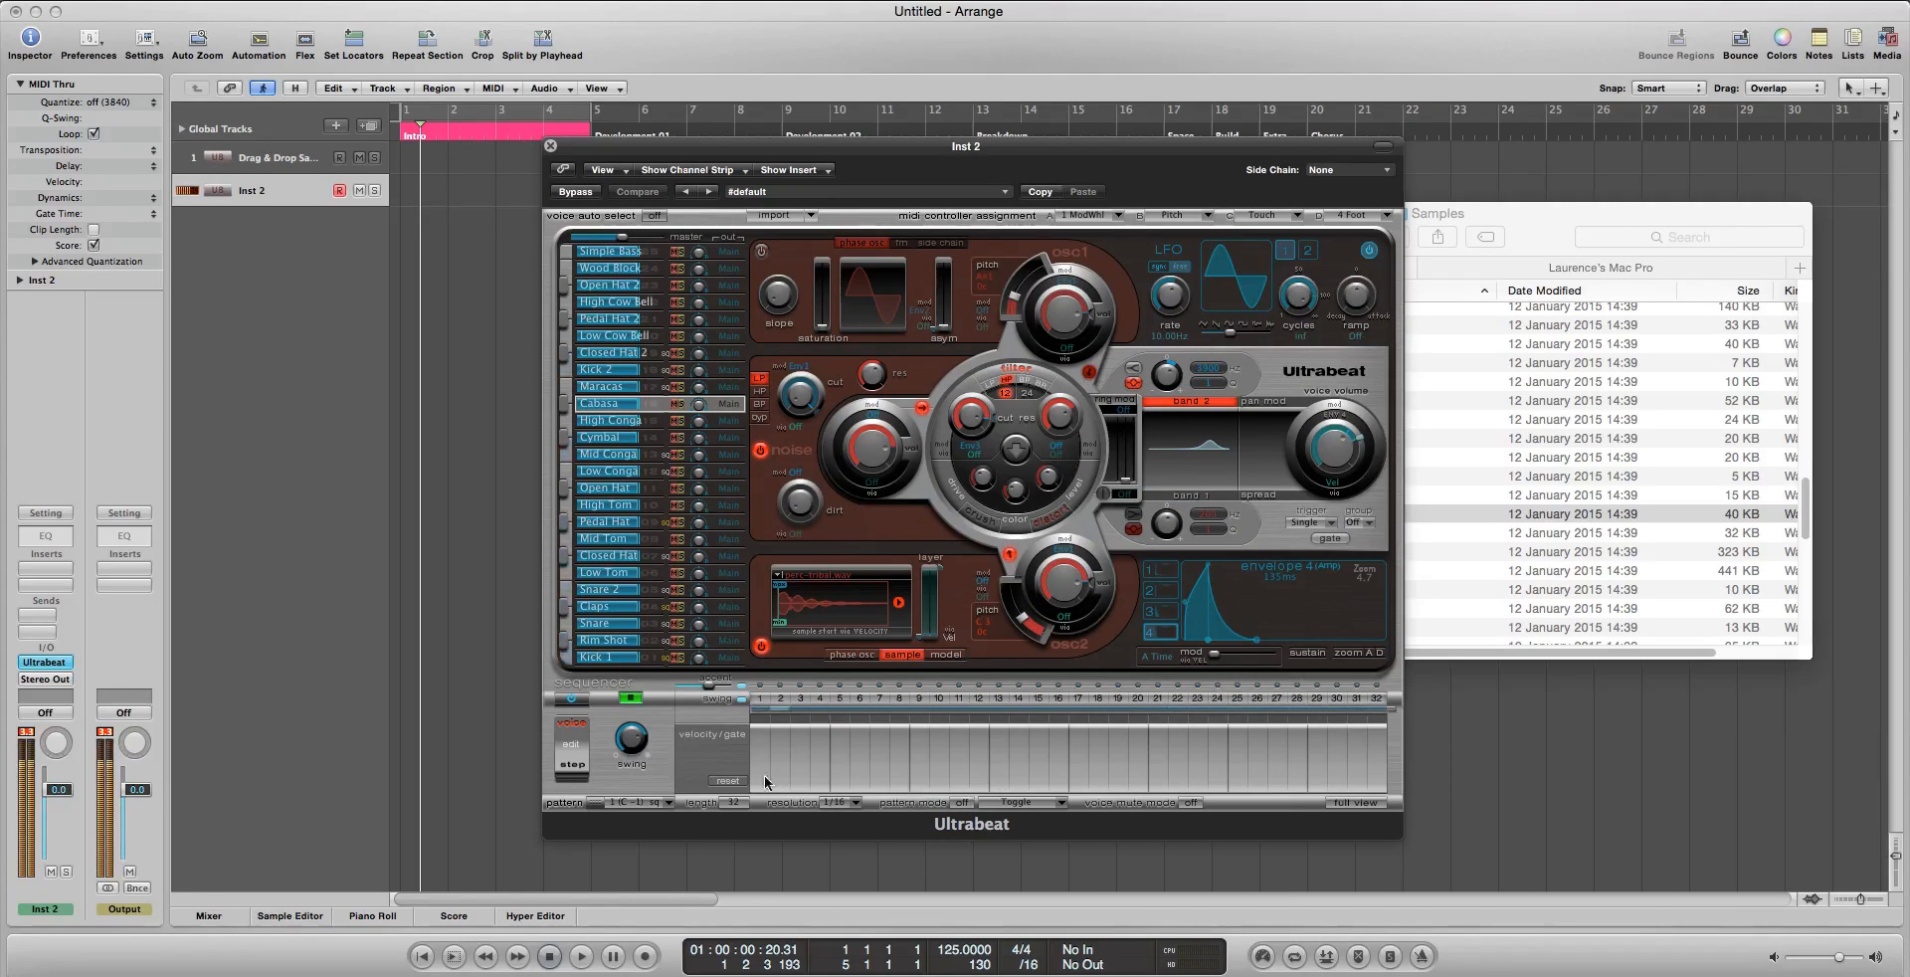
click(1355, 802)
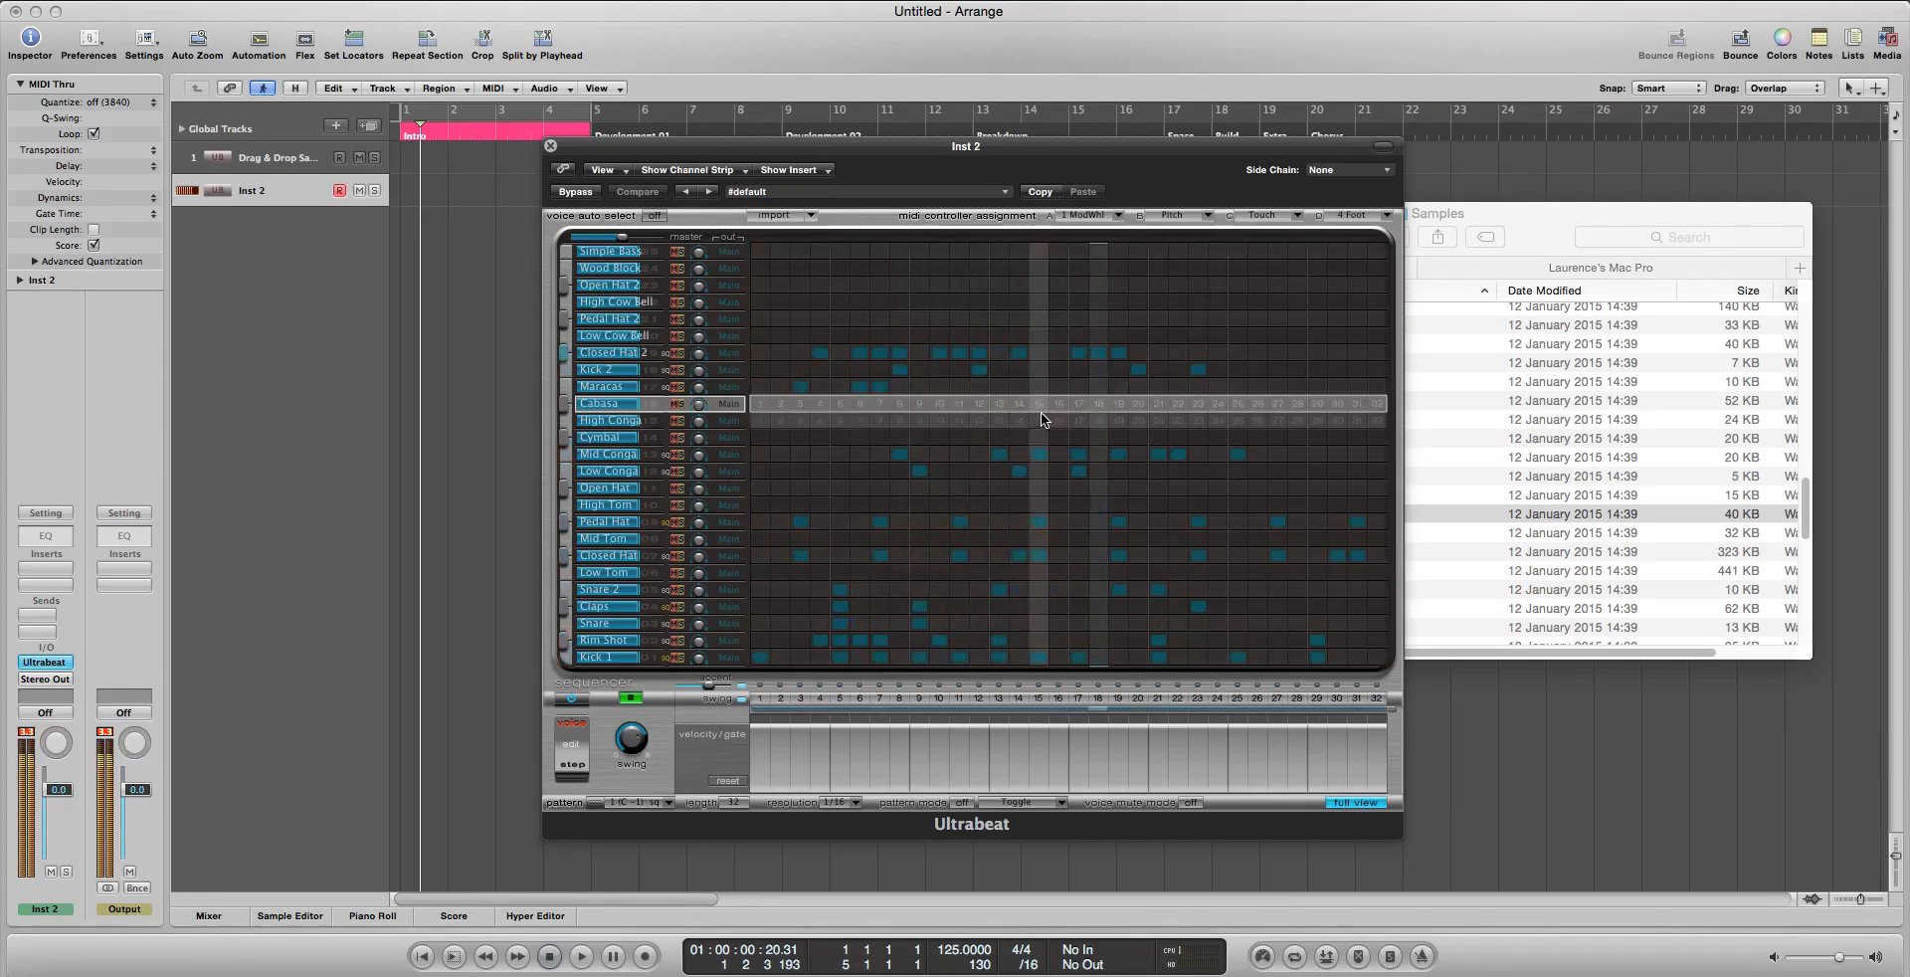
Add Cabasa hits on steps 1, 9, 12, 14, 18, 23 and 26 to 32, plus a Maracas hit on step 11
click(921, 402)
click(961, 386)
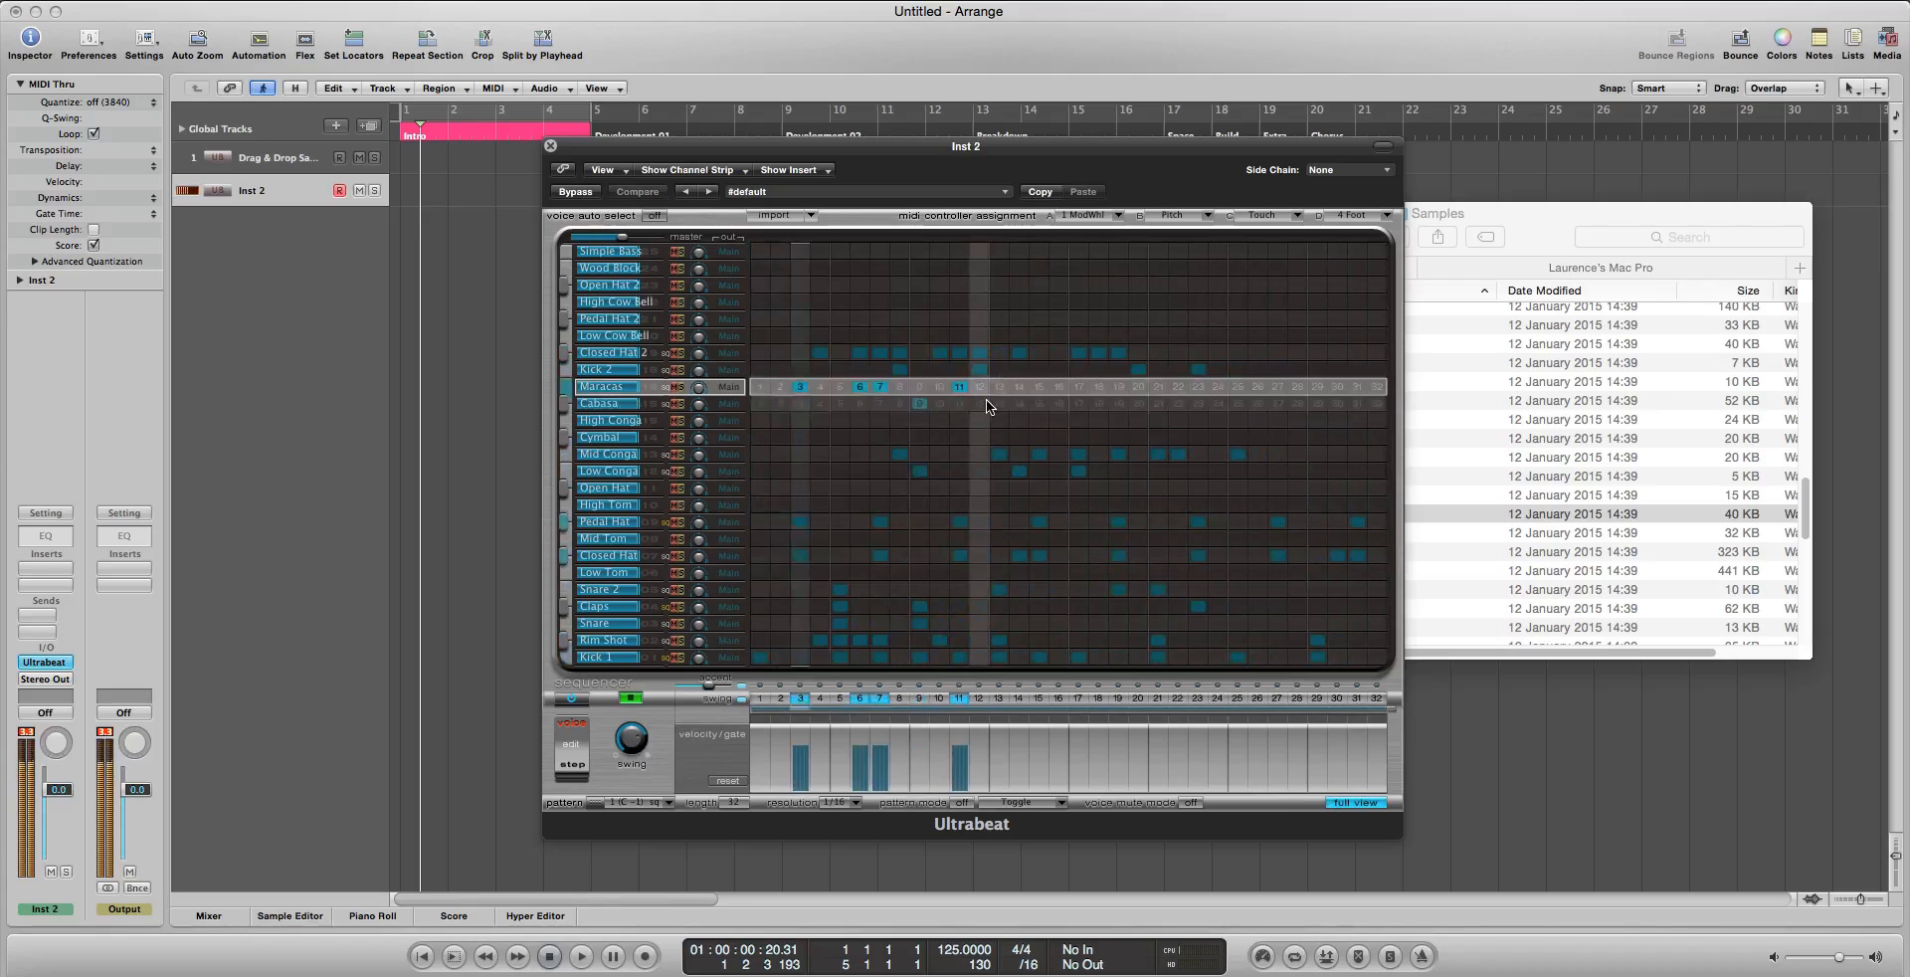
click(982, 403)
click(1017, 403)
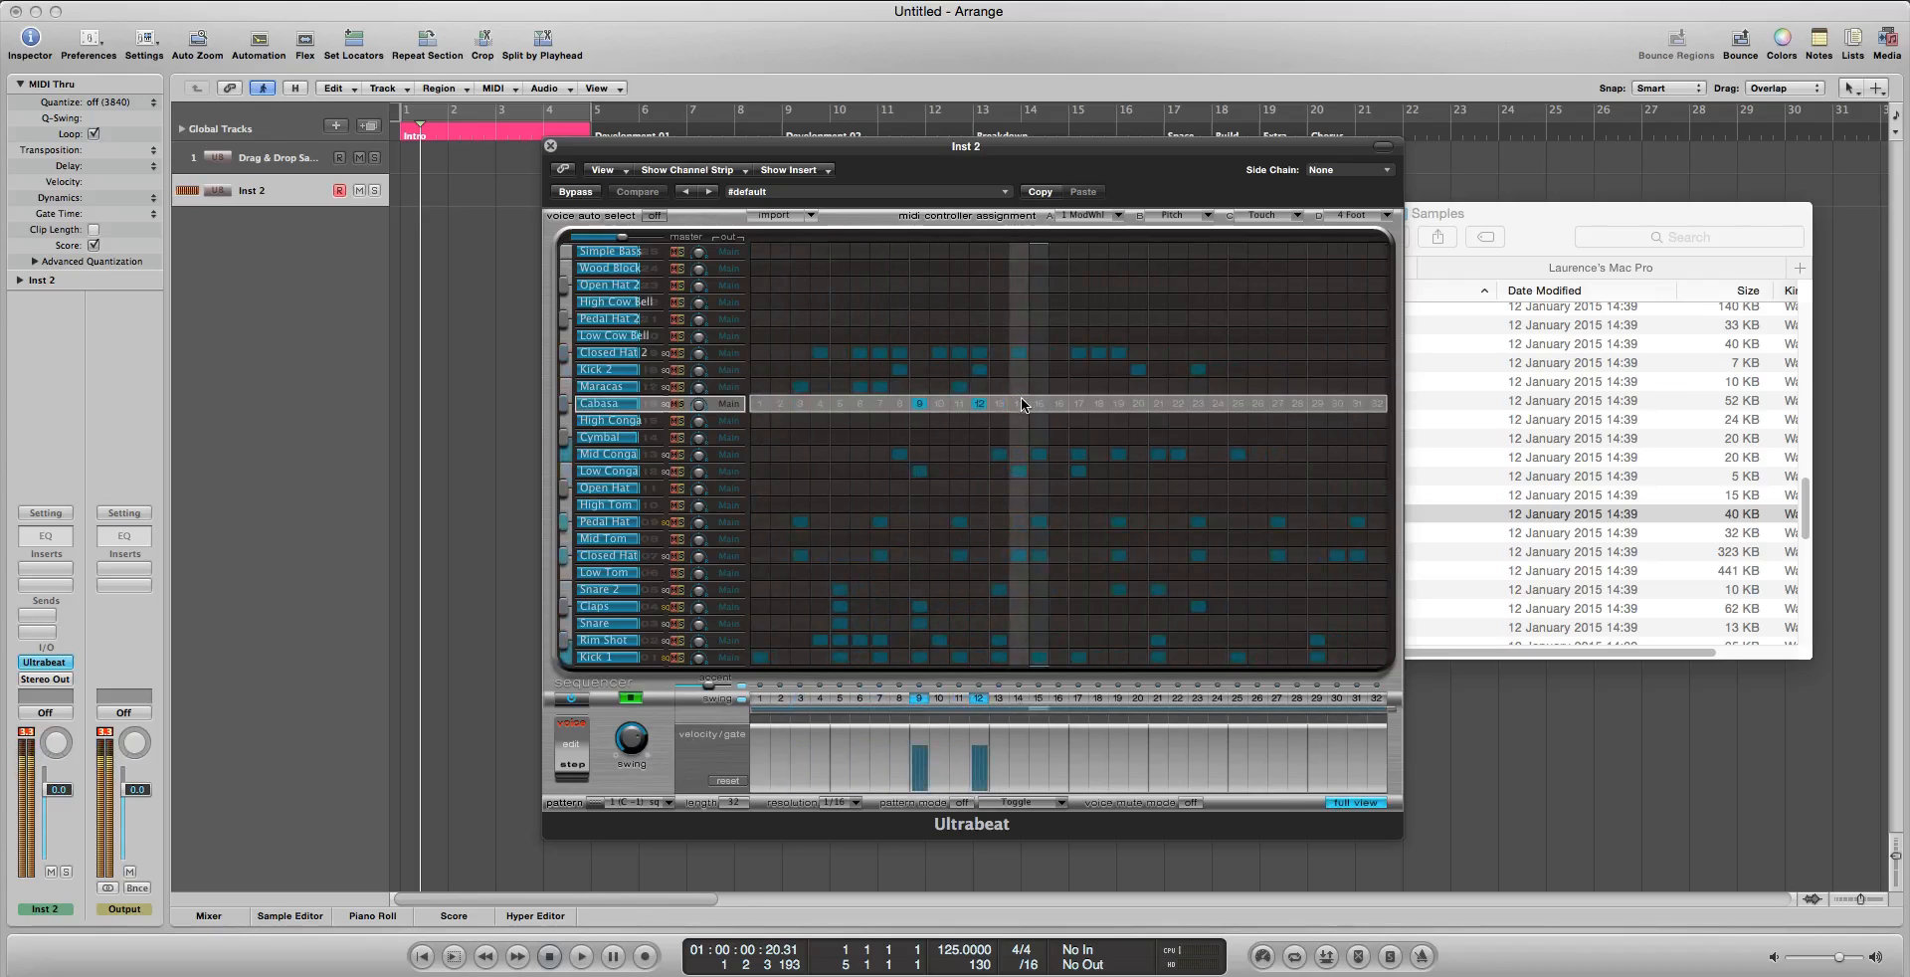
click(1098, 403)
click(1198, 403)
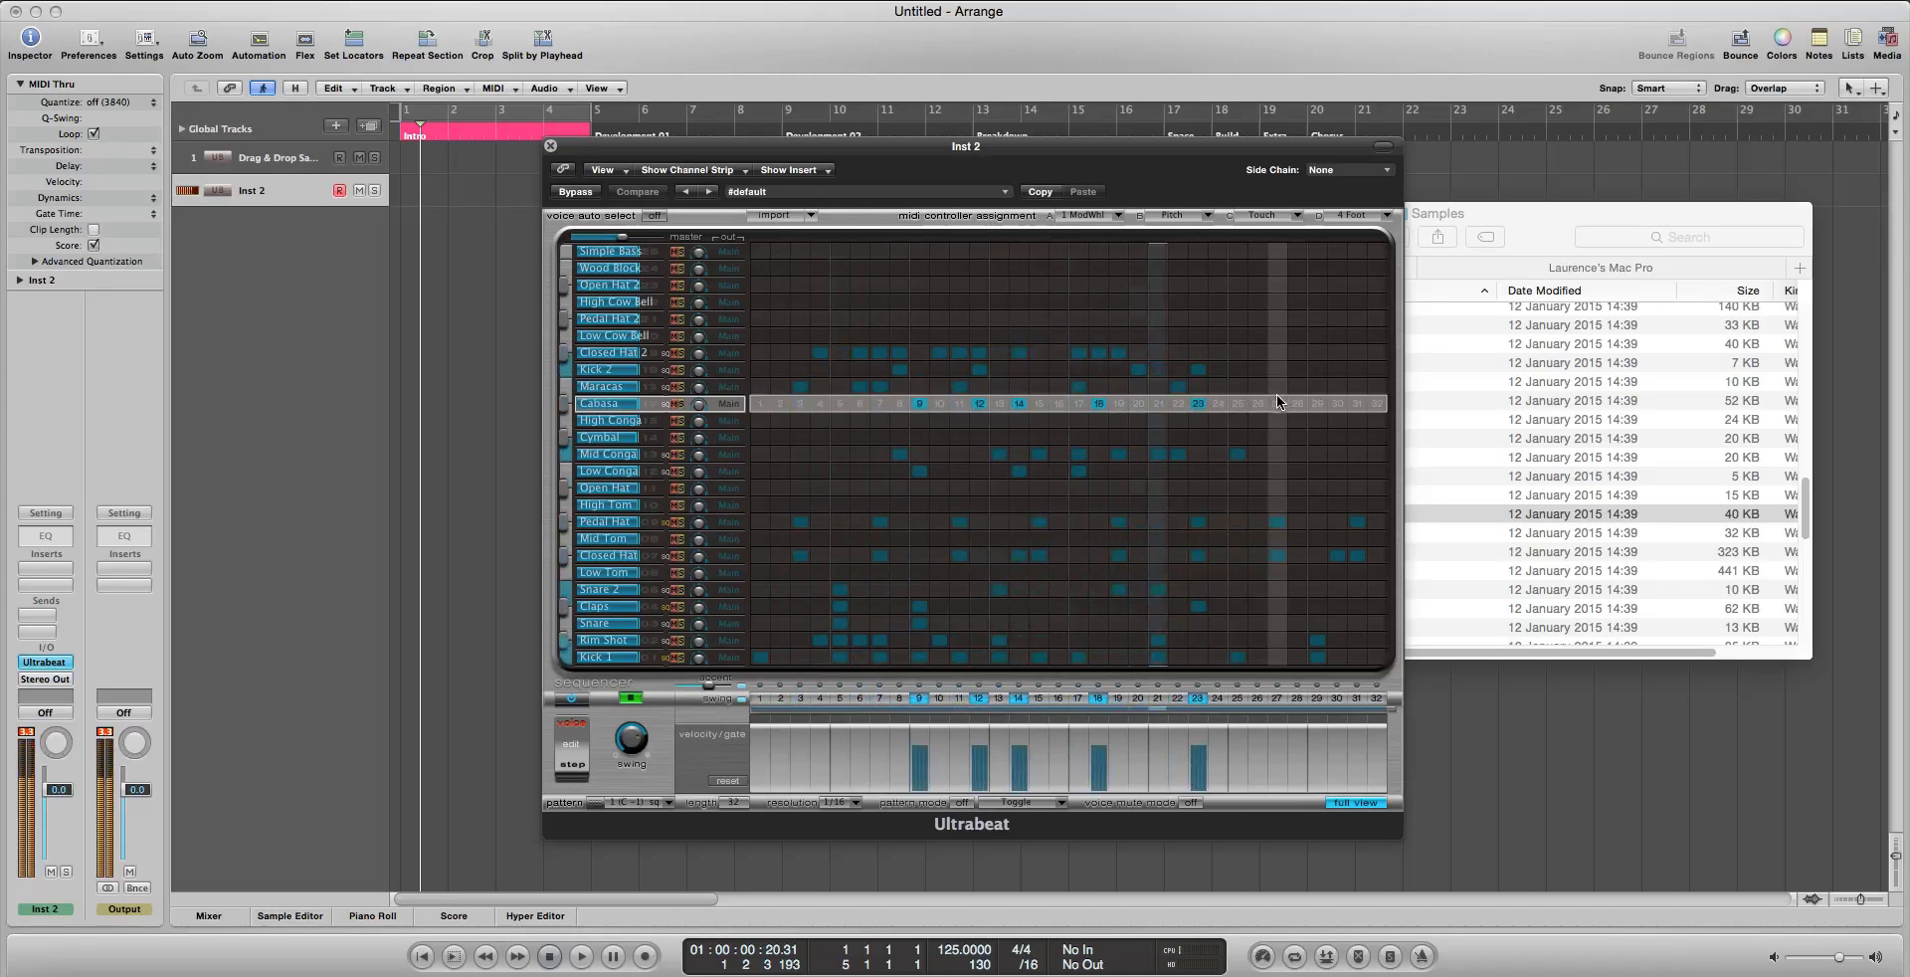
drag(1255, 403, 1376, 403)
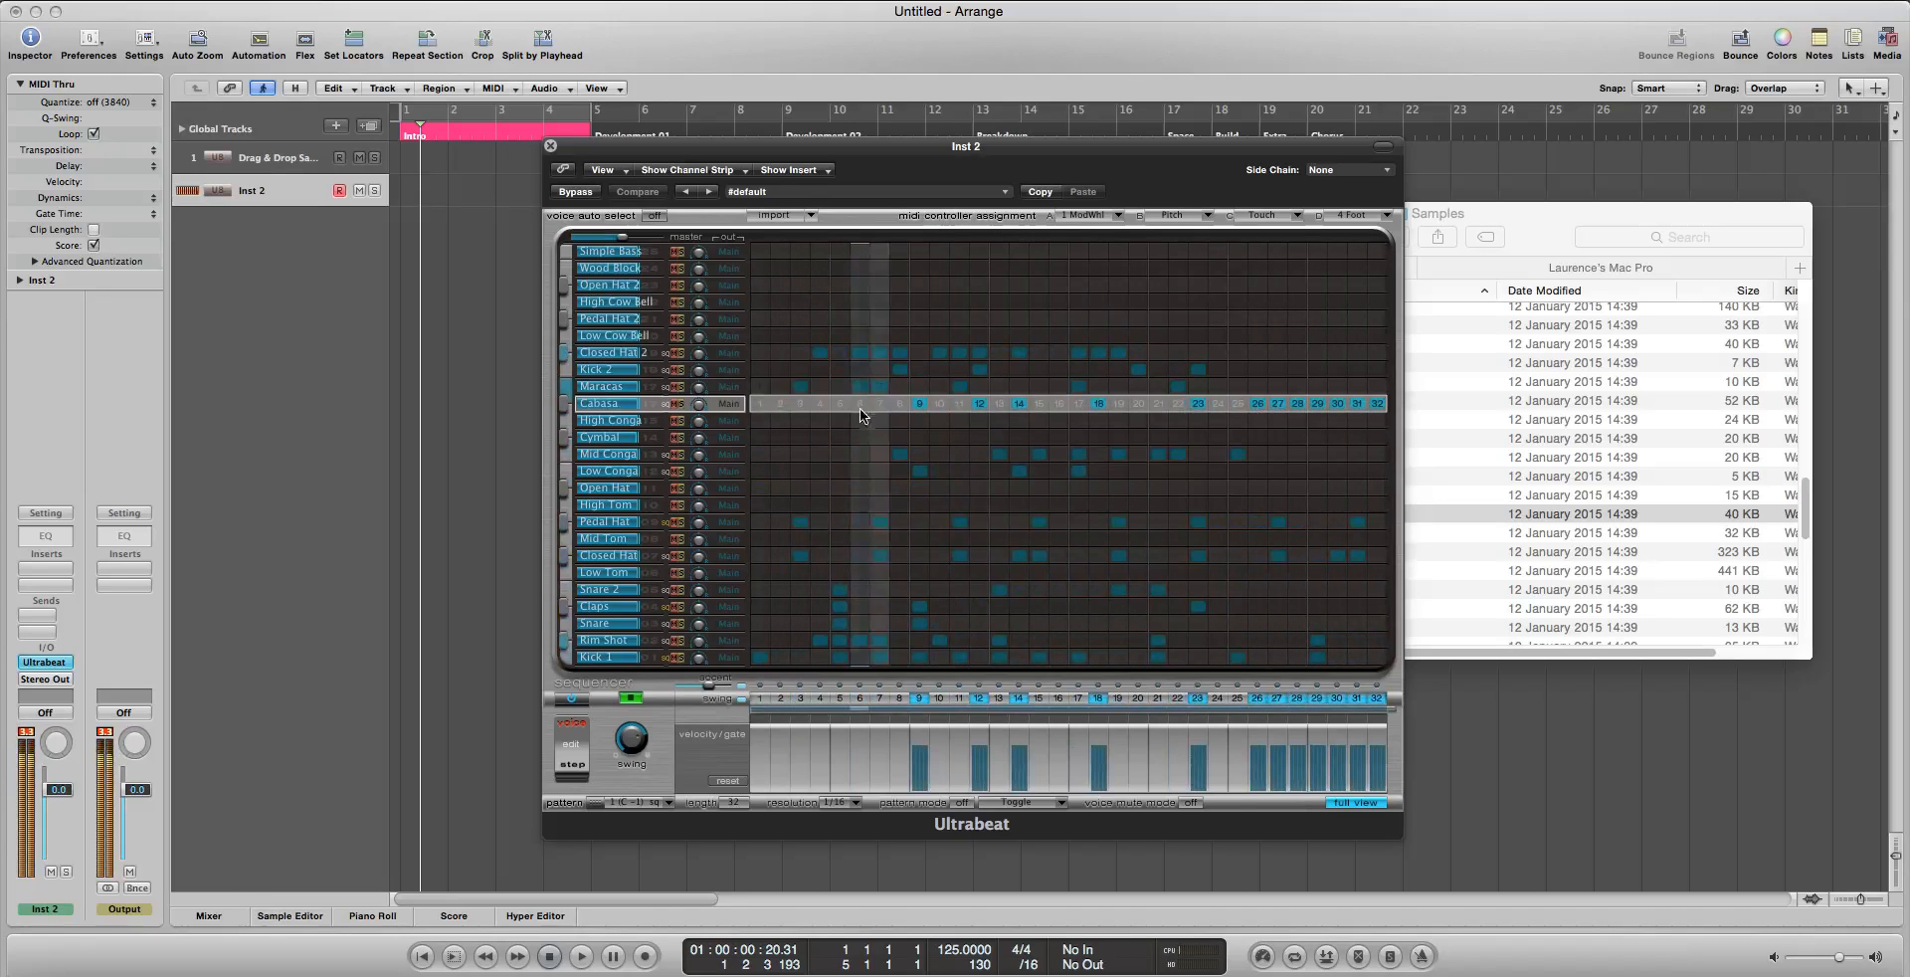
click(760, 403)
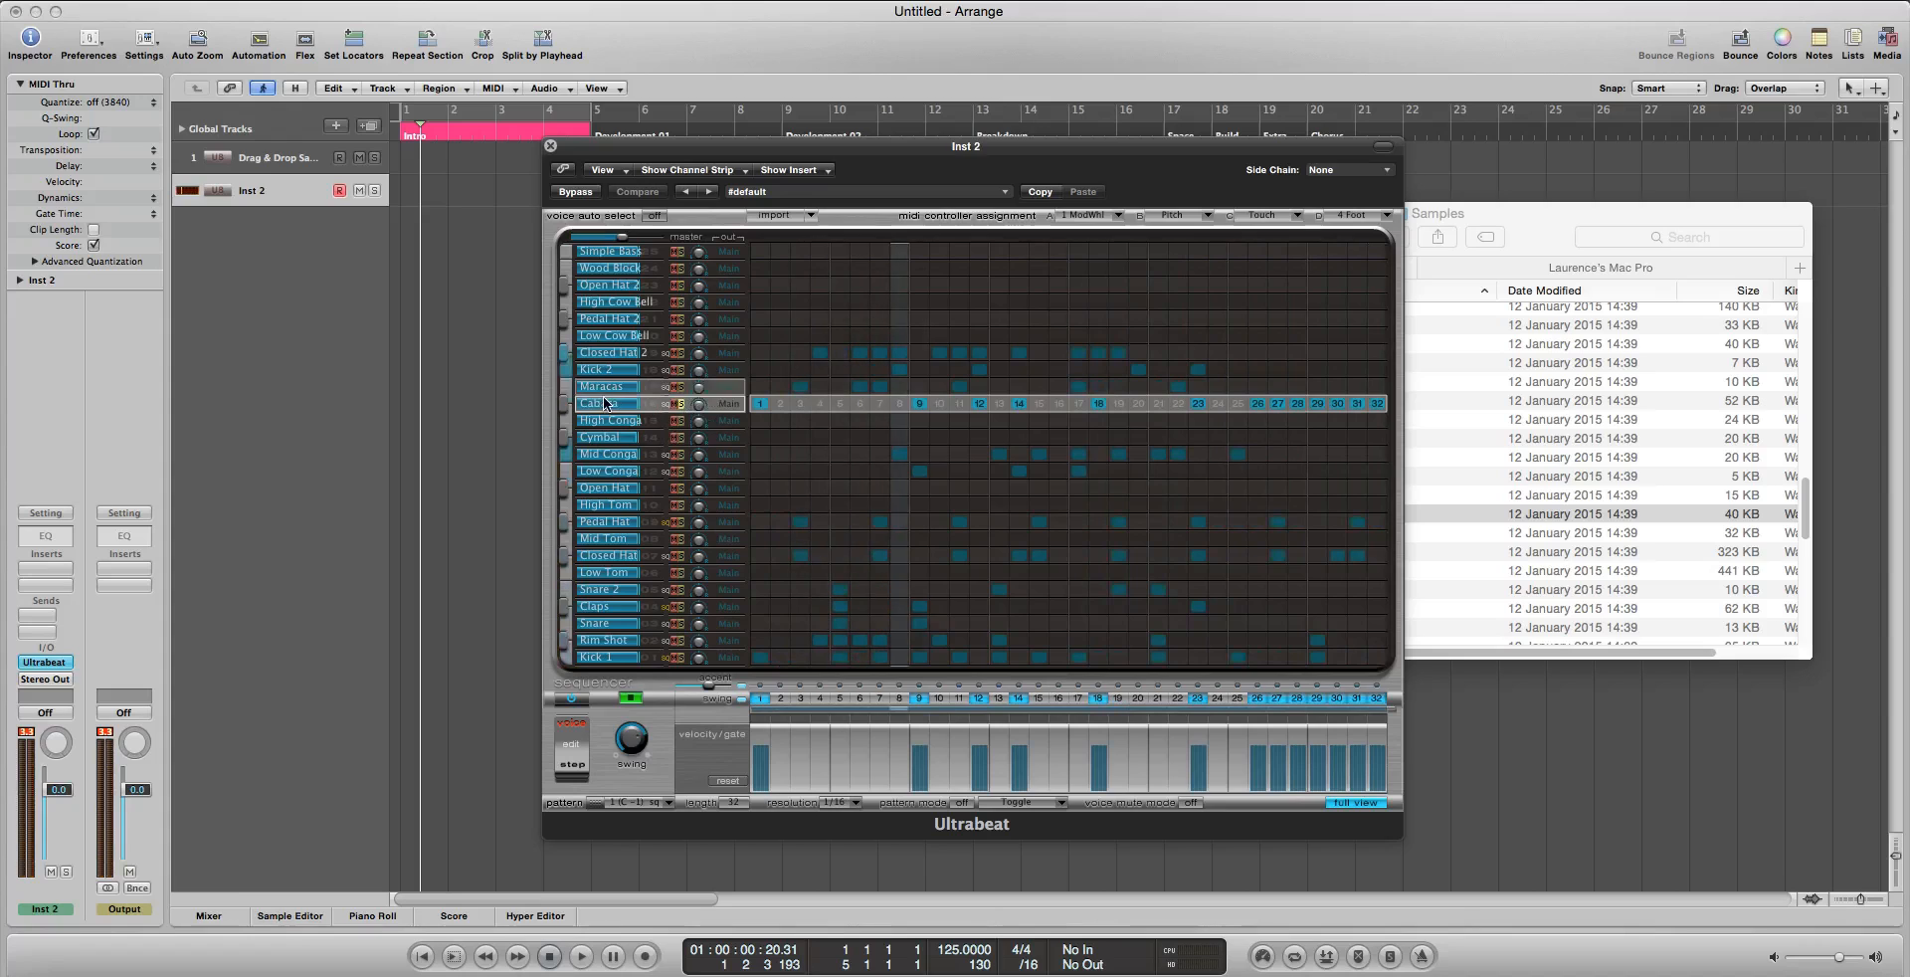
Leave the full-view grid and adjust the pitch of Cabasa's oscillator 2
click(1369, 803)
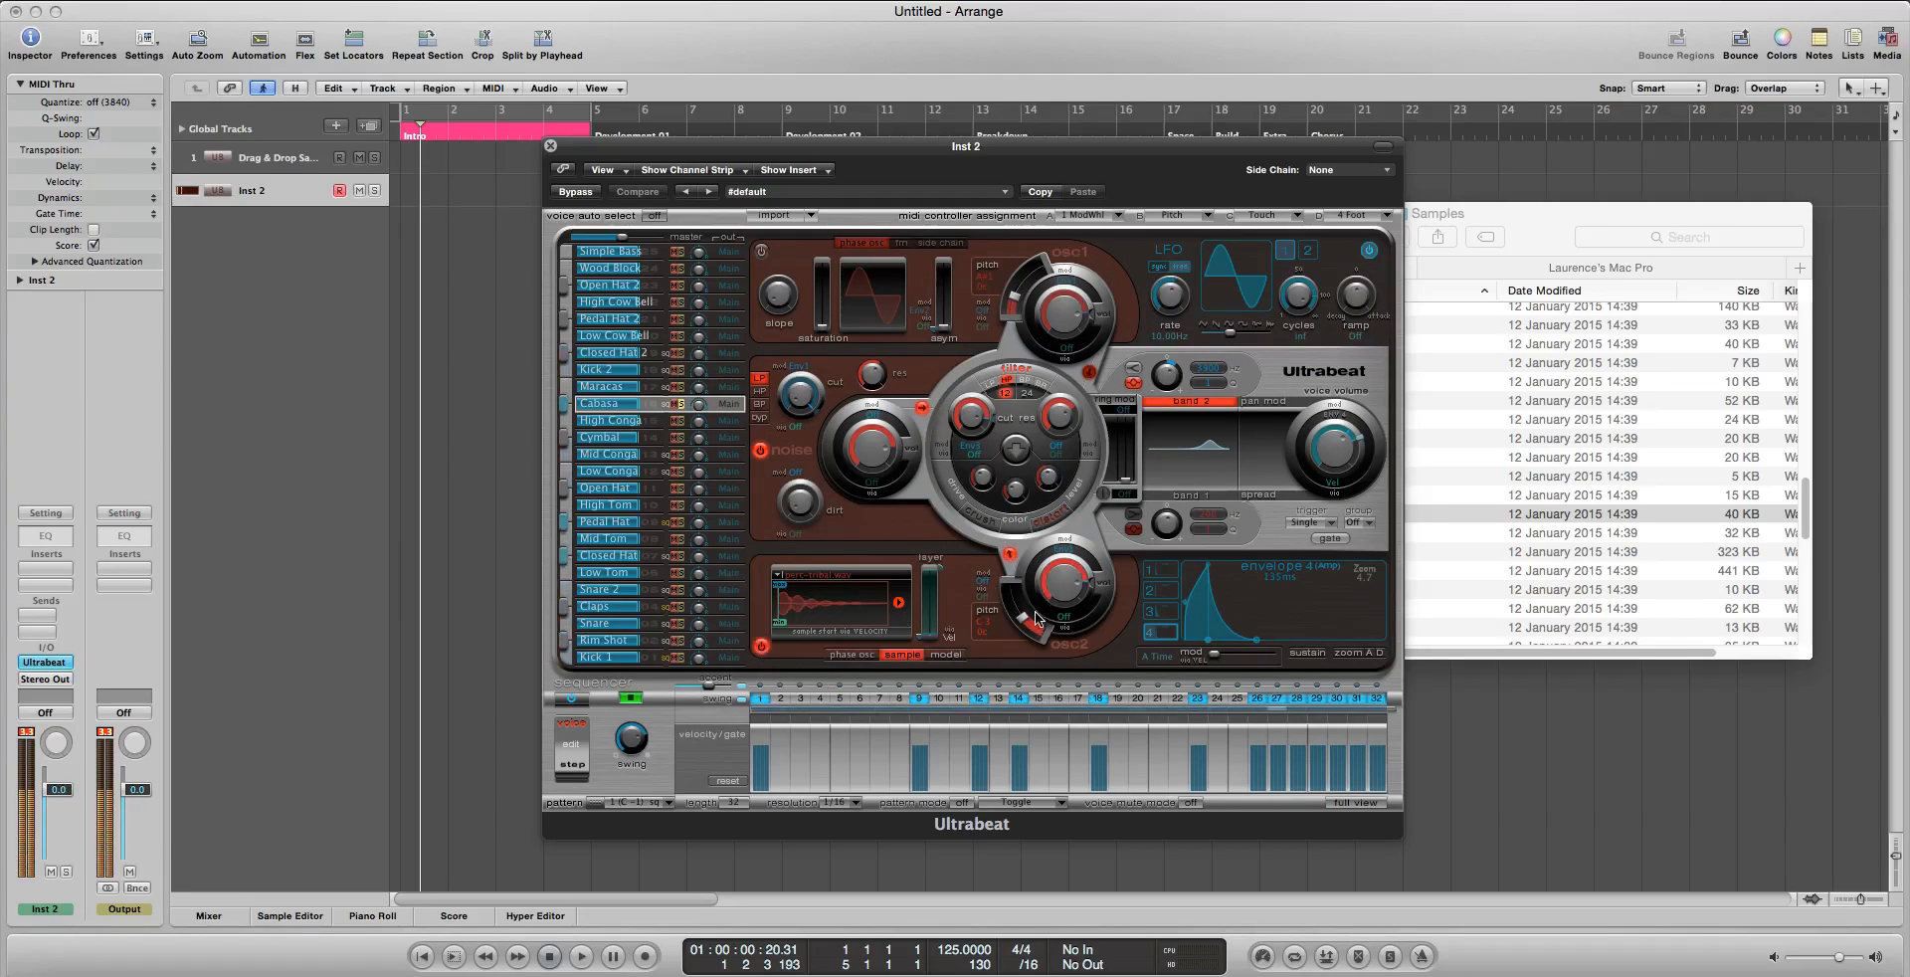
mouse_move(1023, 618)
mouse_down()
mouse_move(1002, 572)
mouse_move(1023, 610)
mouse_up()
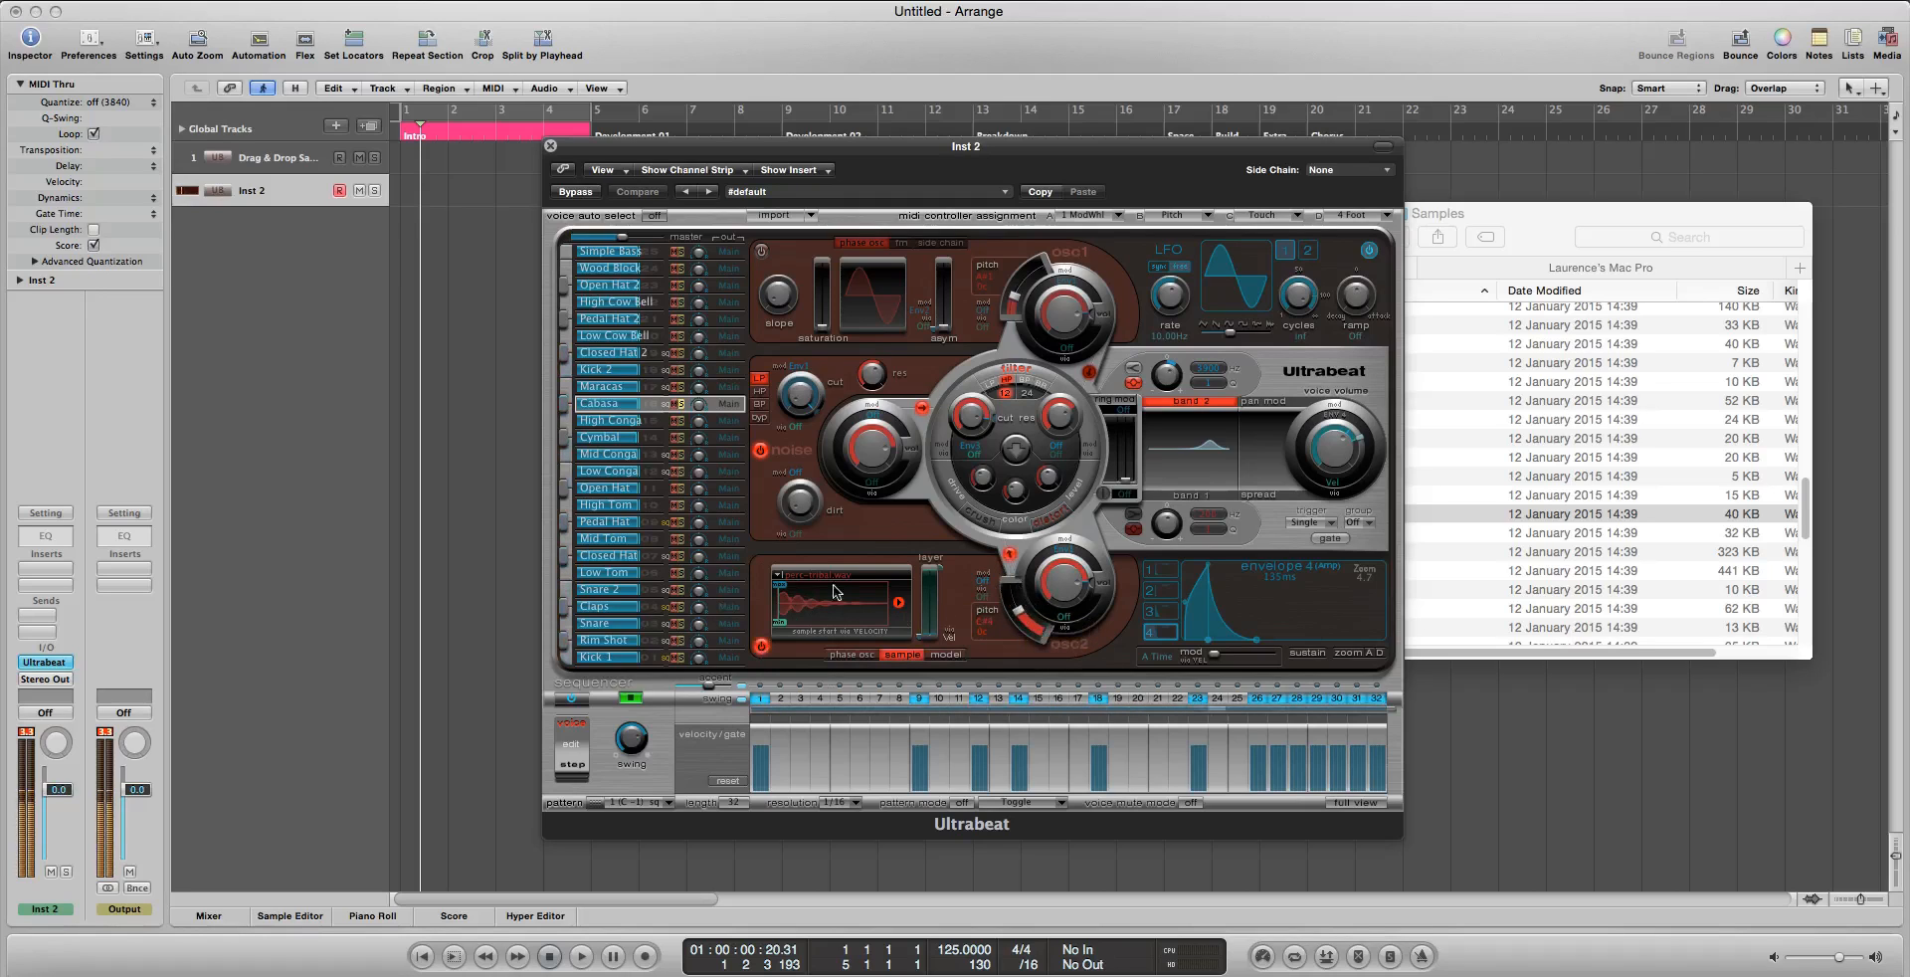
In Finder, open the rock folder of the Desktop's musicradar vocal samples and load "do what you wanna do hard.wav" into Cabasa's oscillator 2
click(1577, 356)
click(1066, 236)
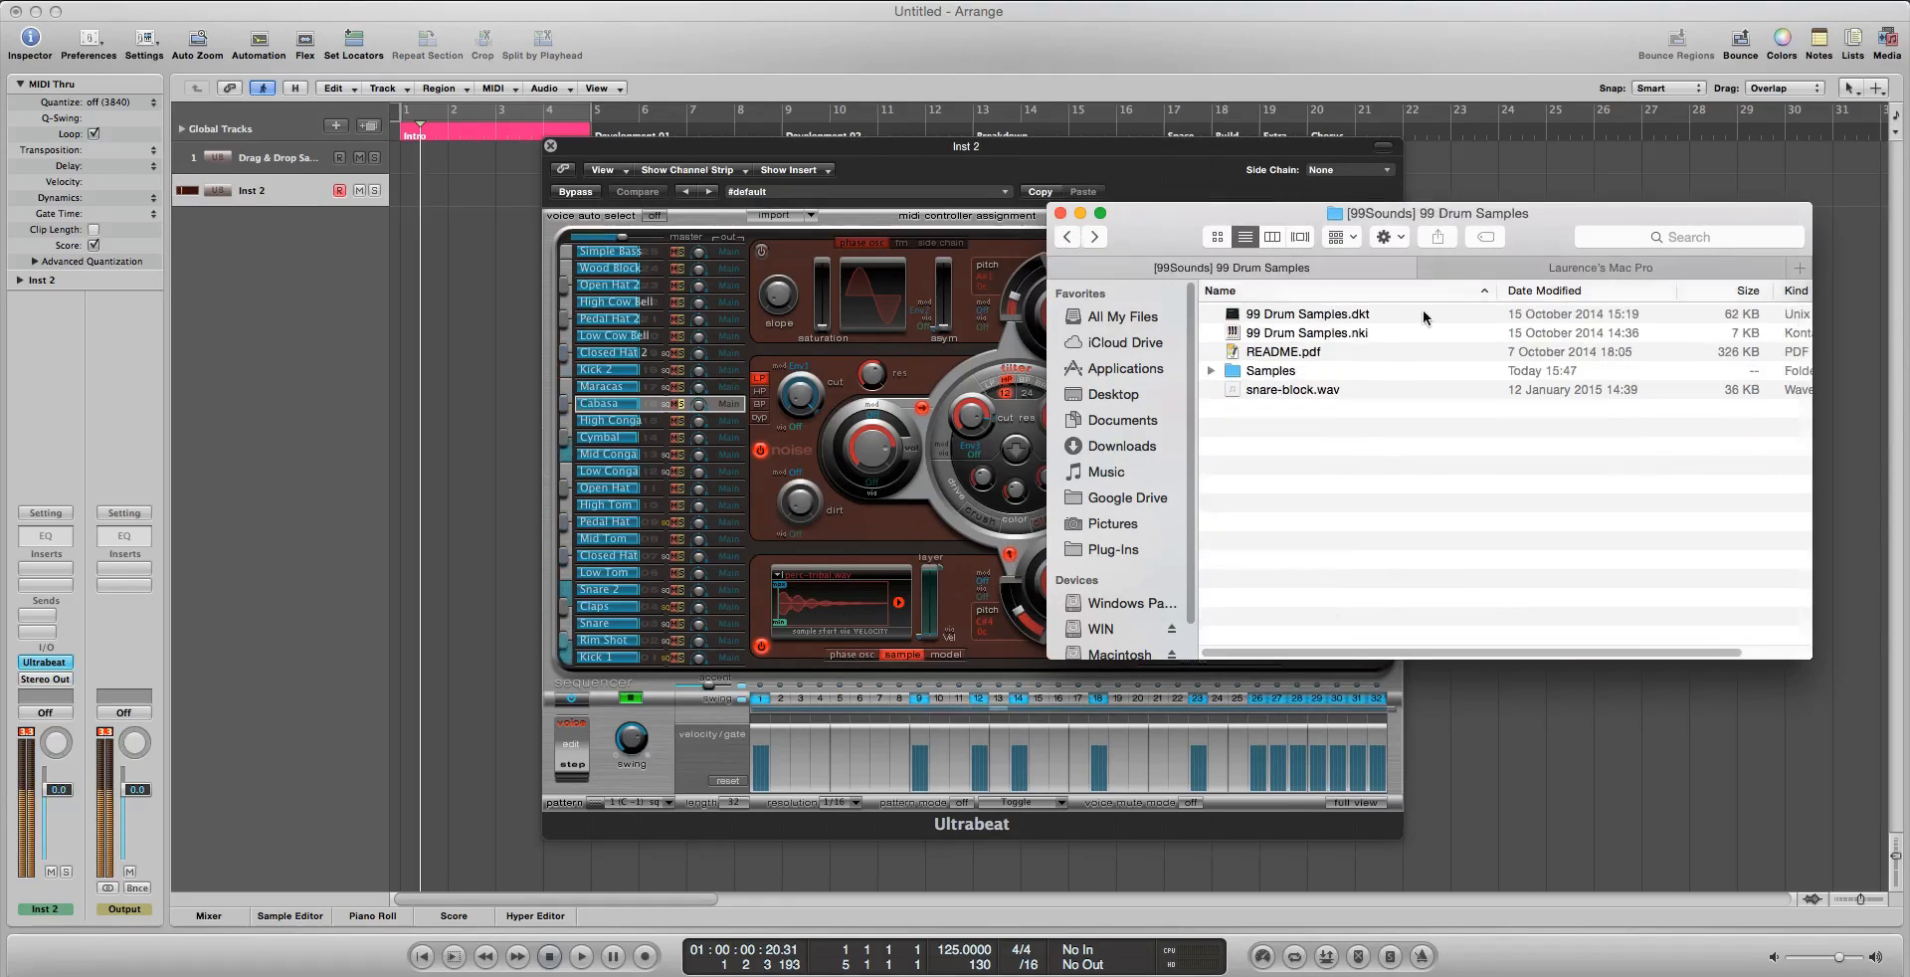
click(1112, 394)
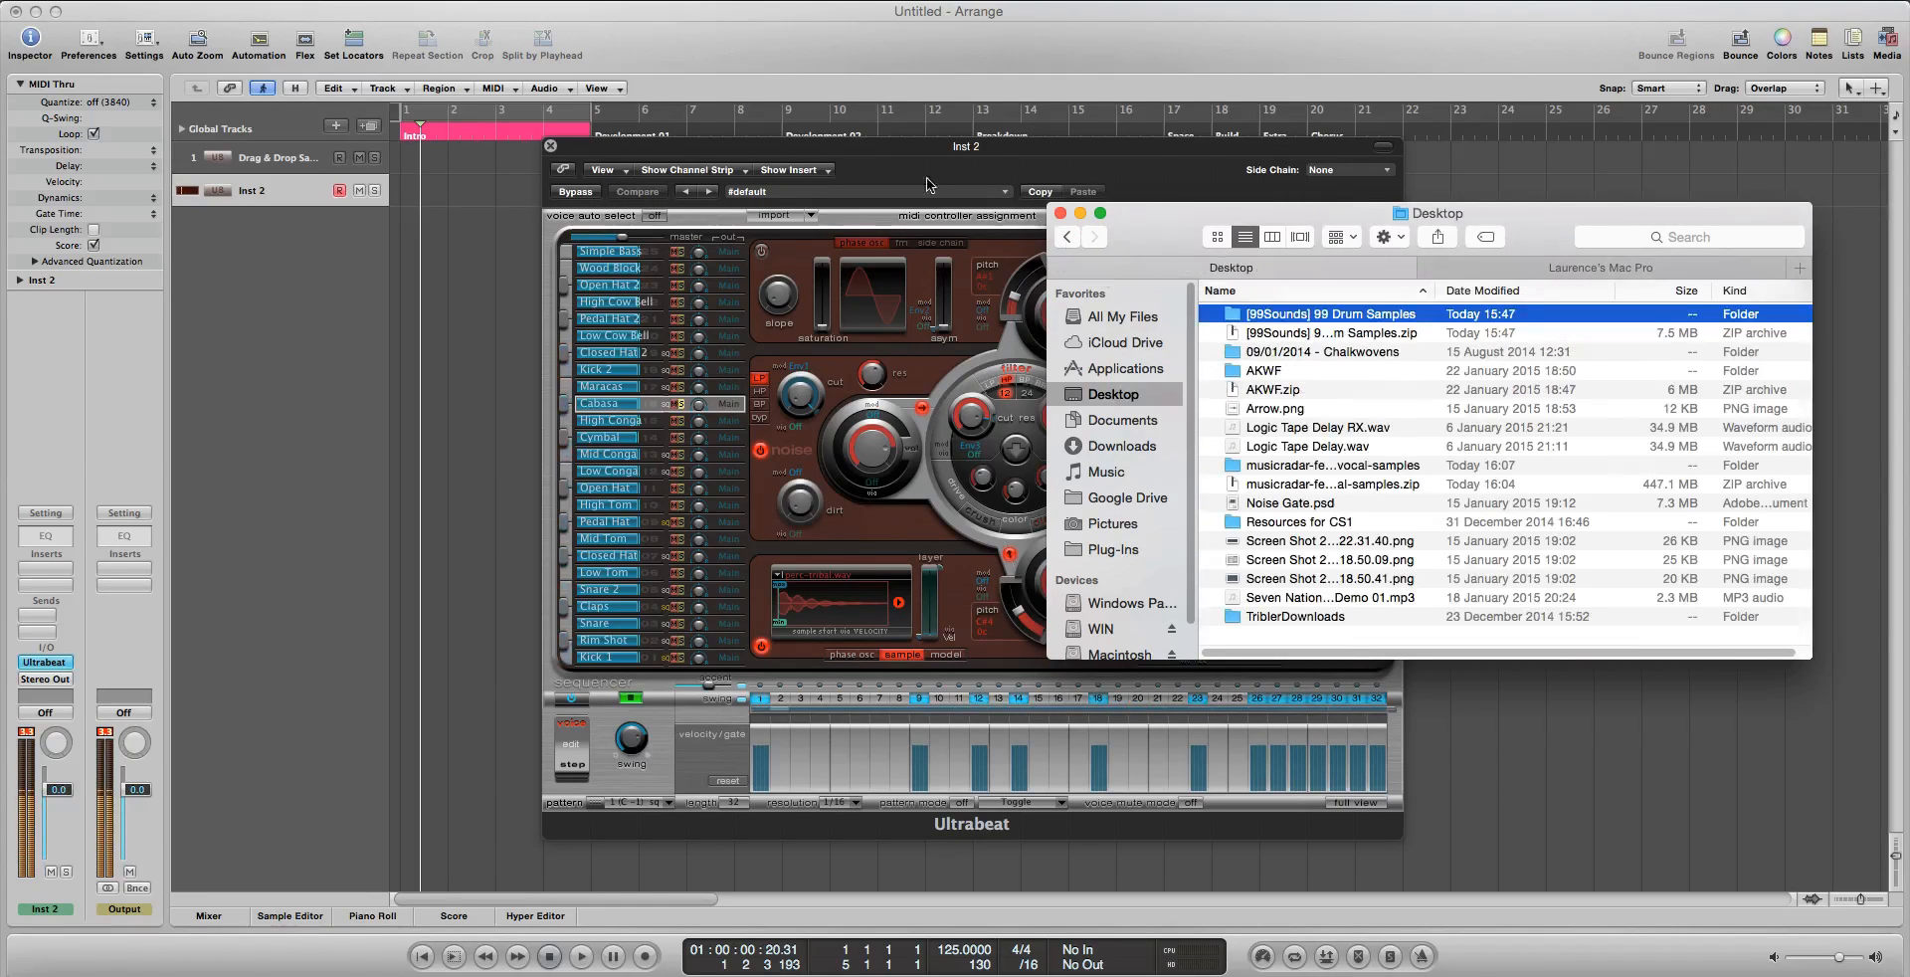
double_click(1293, 464)
double_click(1286, 389)
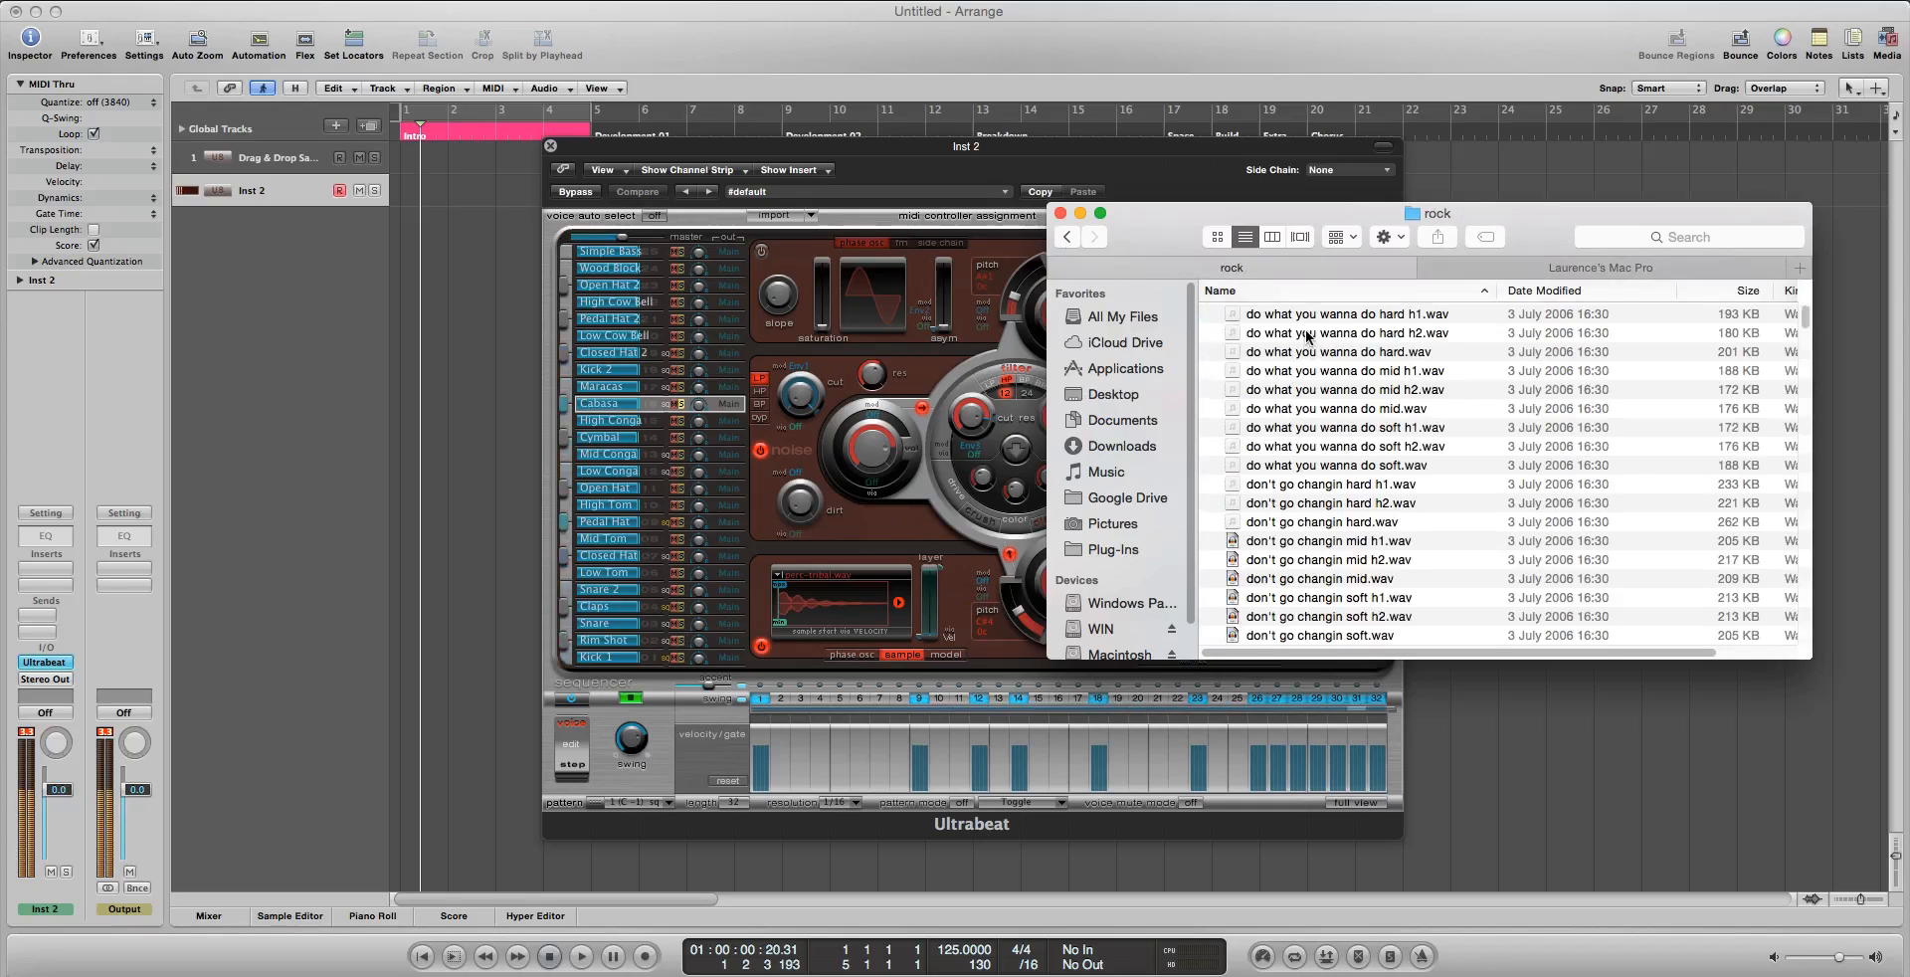
drag(1330, 349, 841, 602)
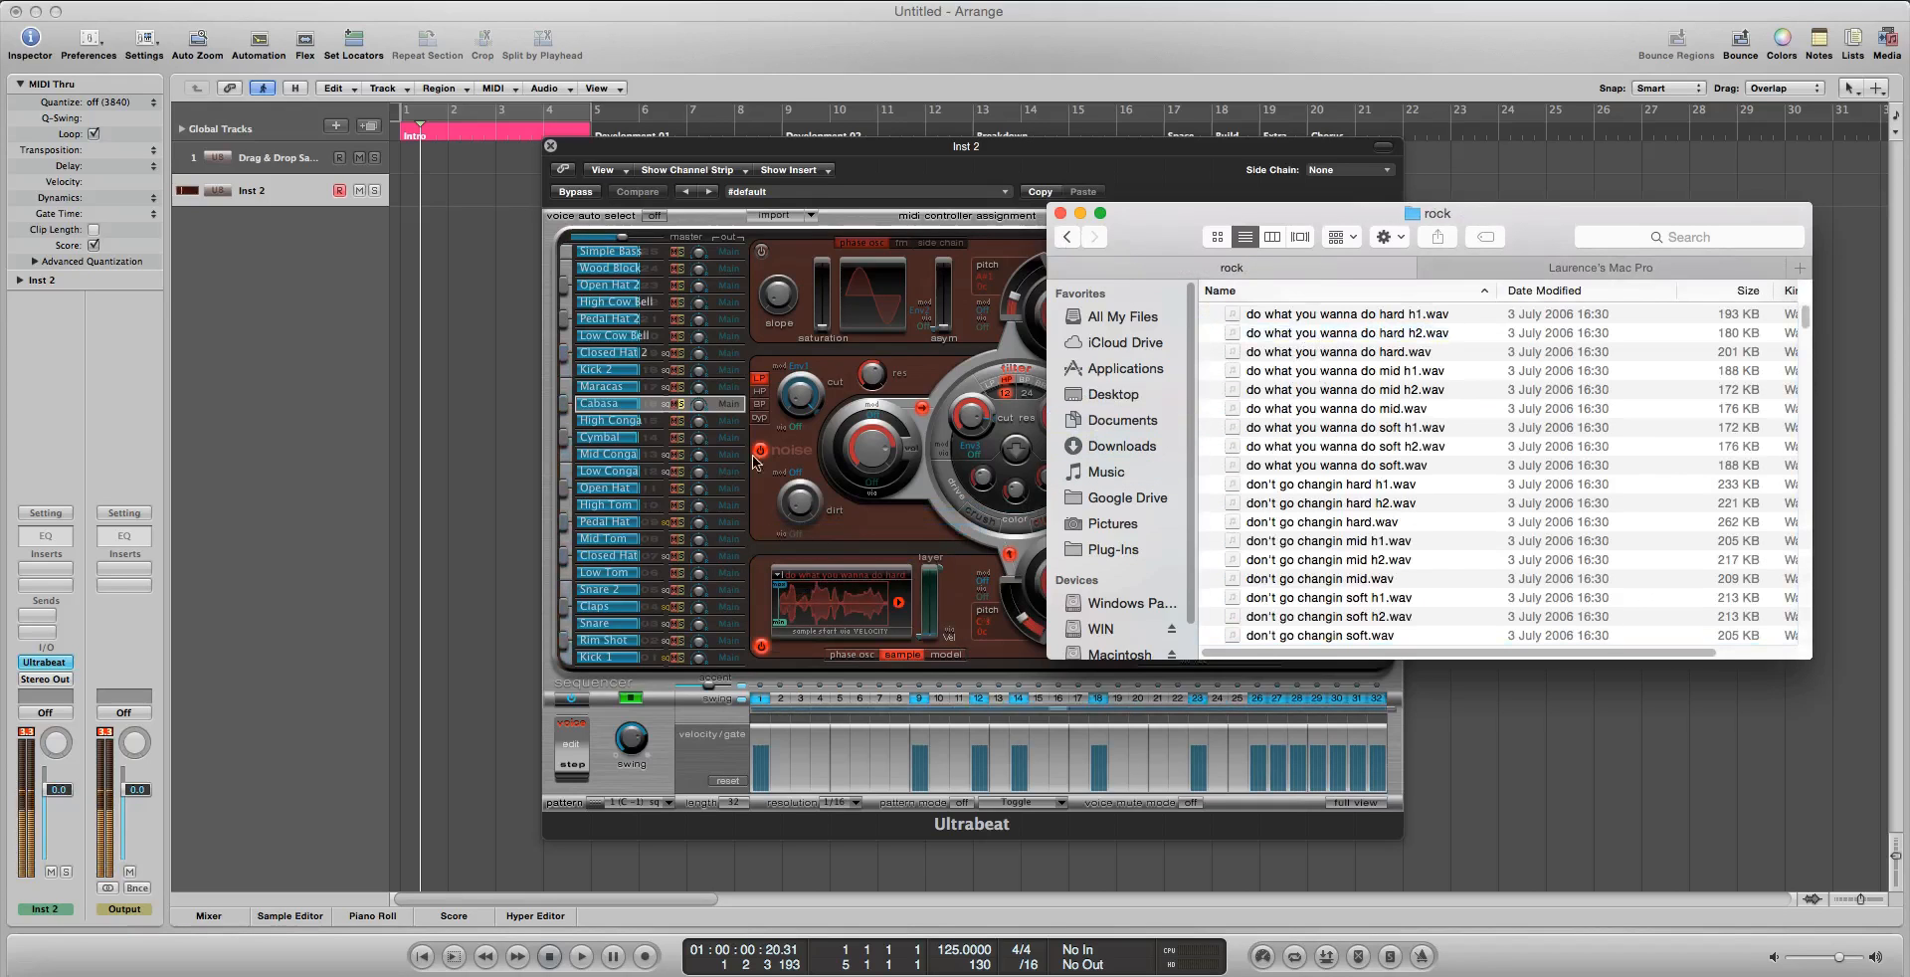
click(960, 603)
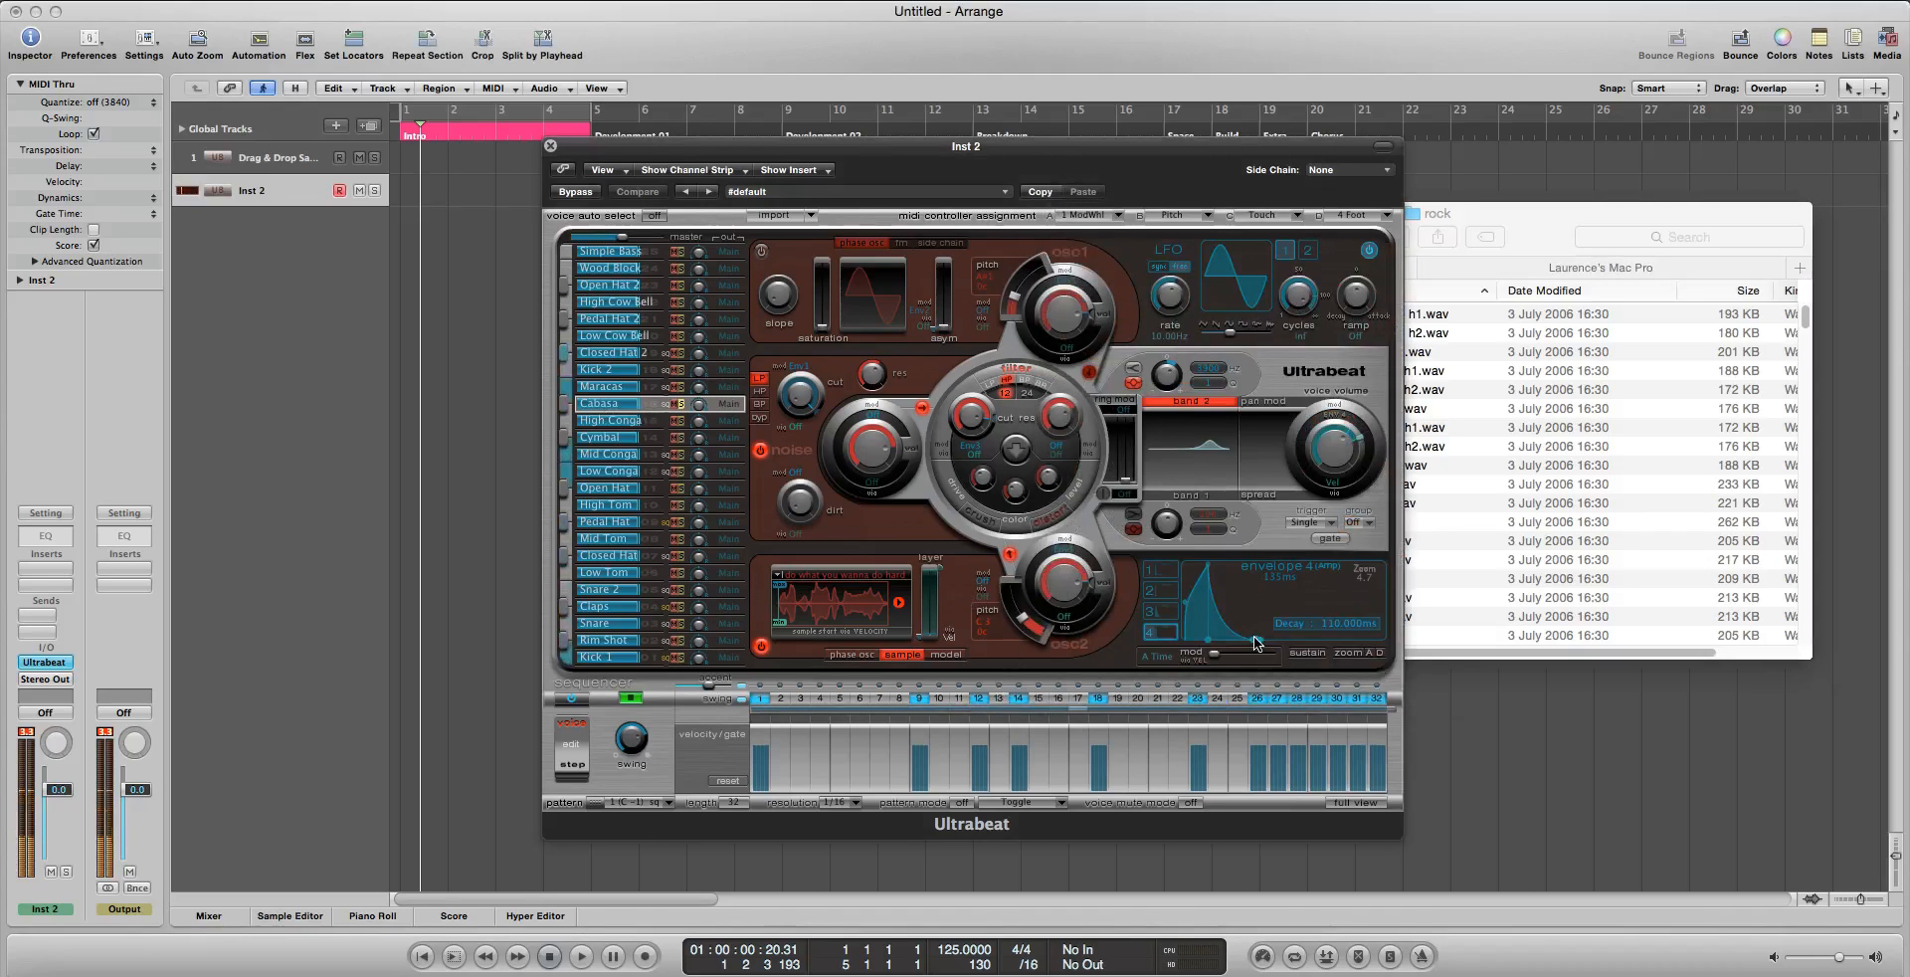
Adjust the decay of Cabasa's envelope 4, view envelope 1 and return to envelope 4
drag(1255, 643, 1359, 652)
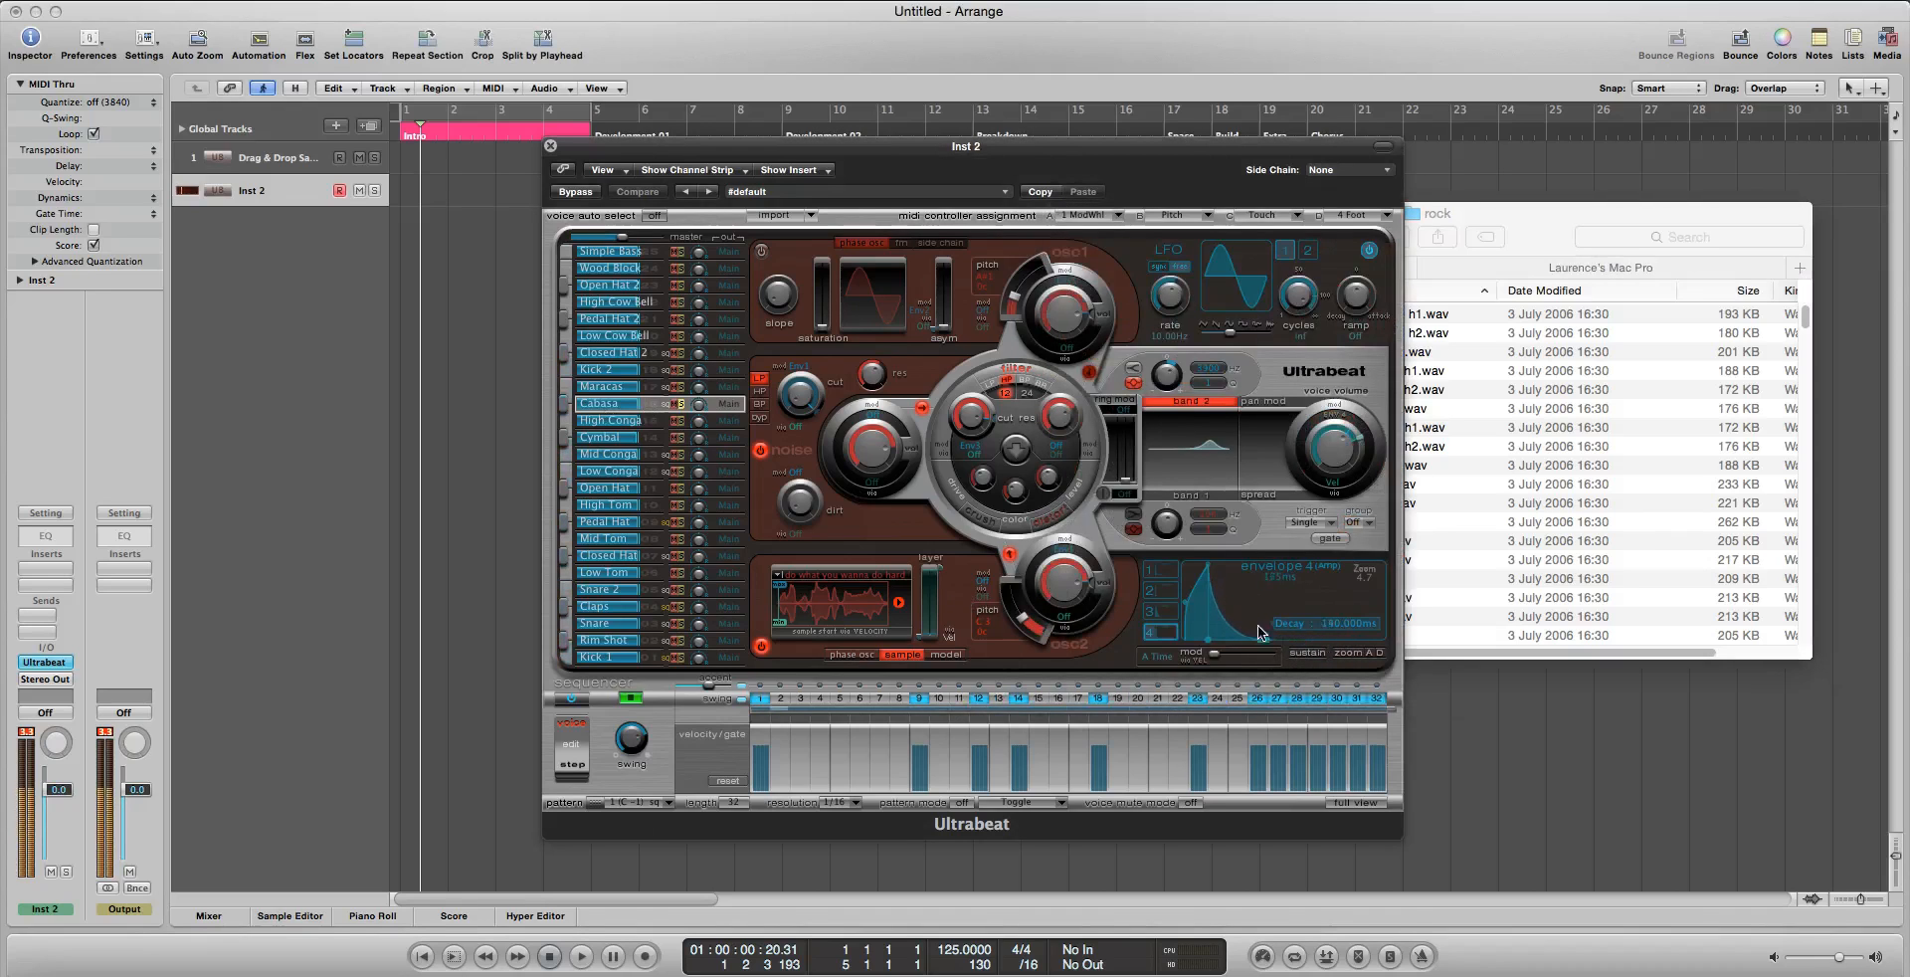
click(1159, 589)
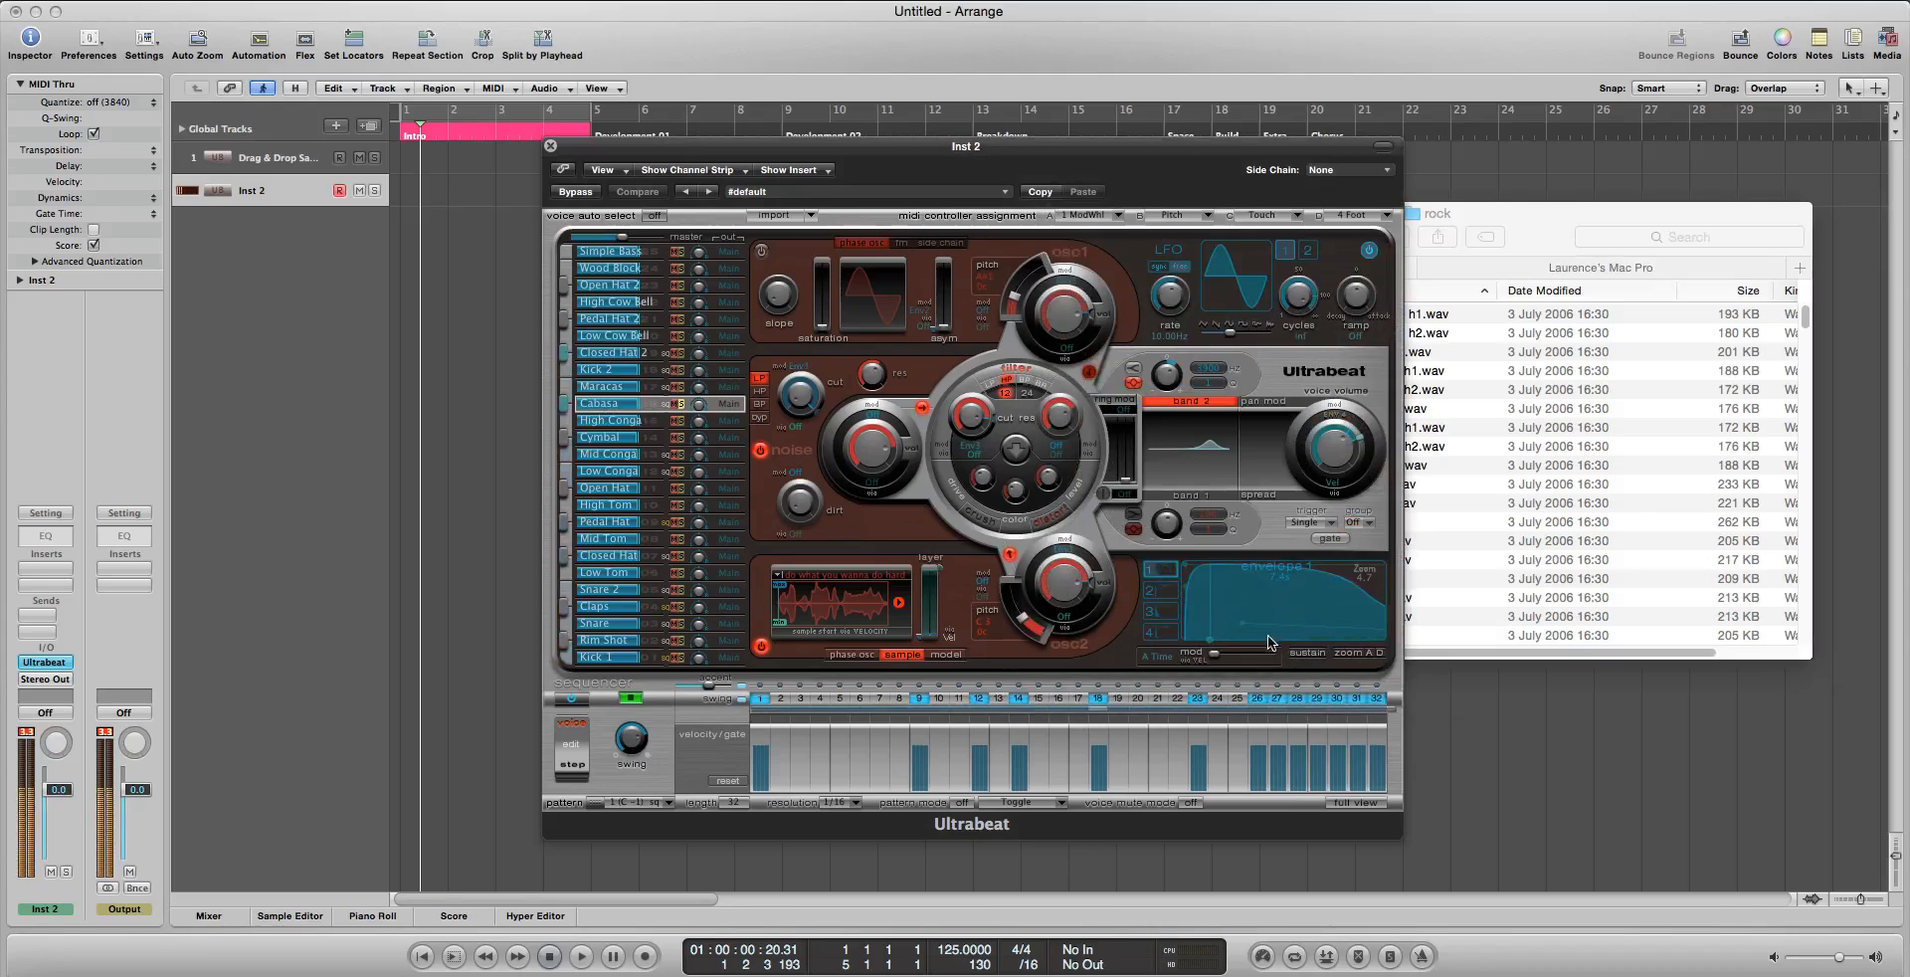
click(1158, 633)
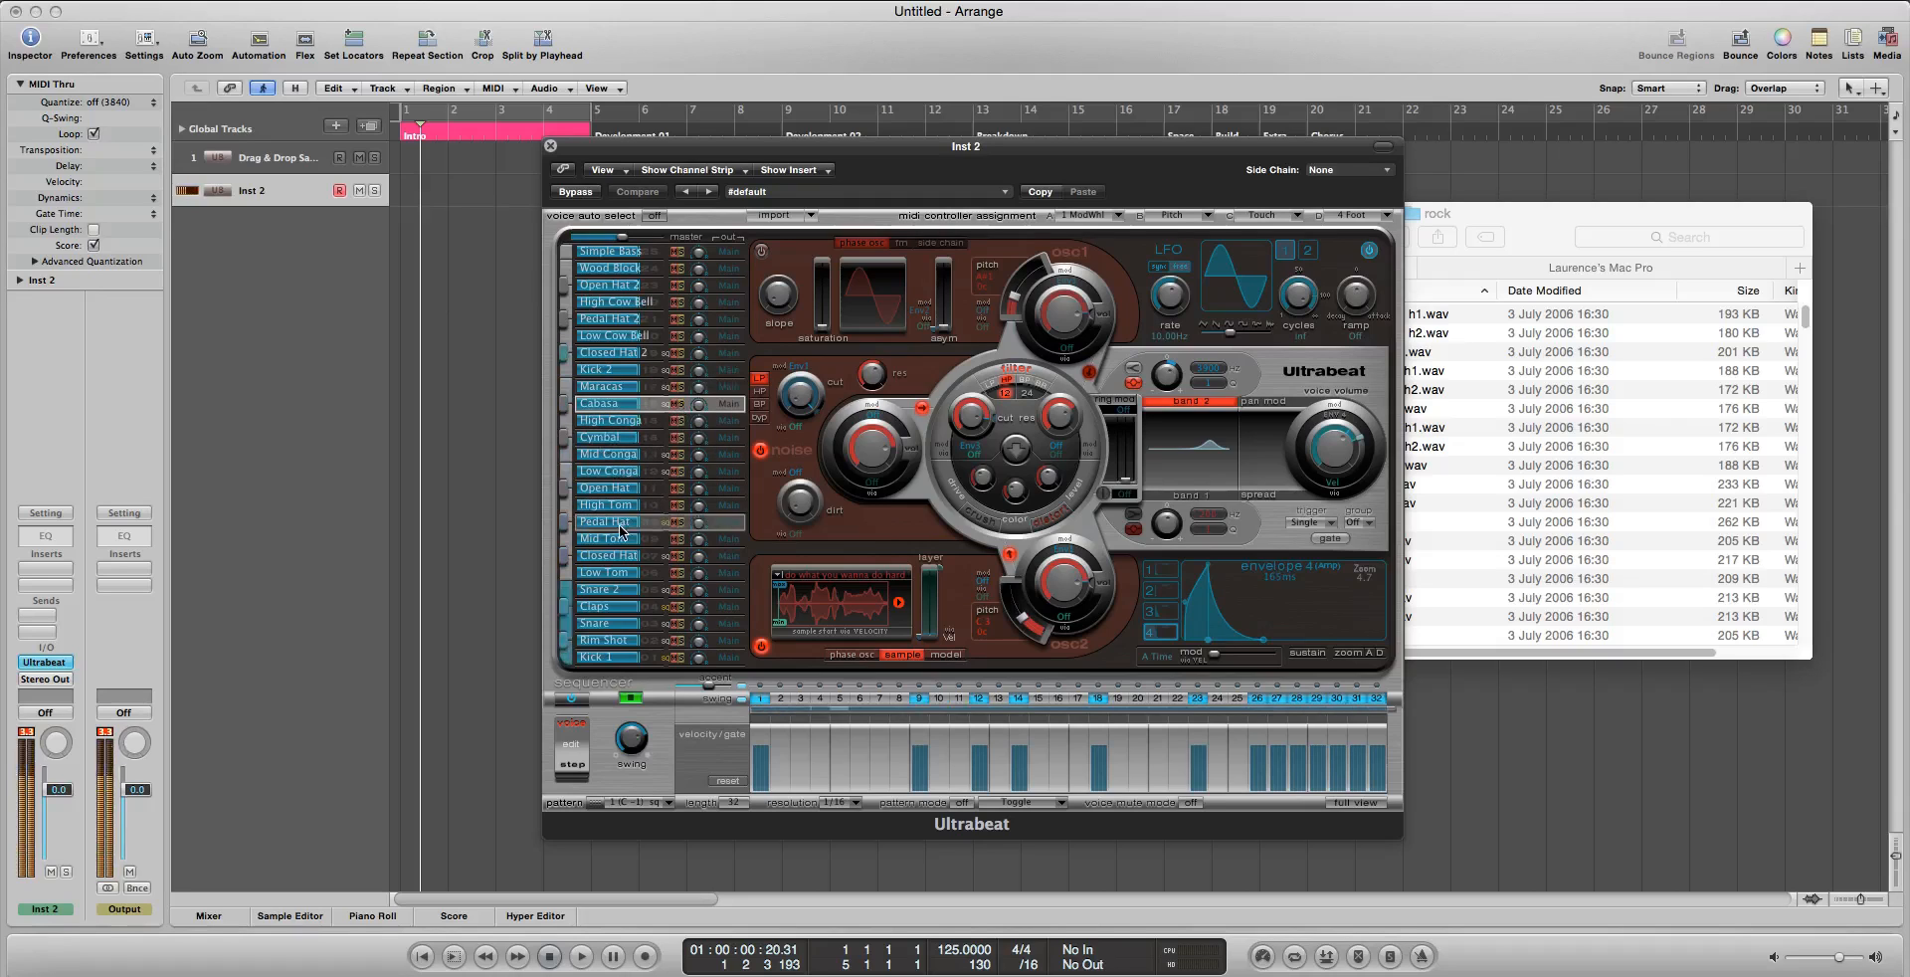
Select Claps, turn its oscillator 2 back on and load "do what you wanna do mid h2.wav" into it
click(608, 606)
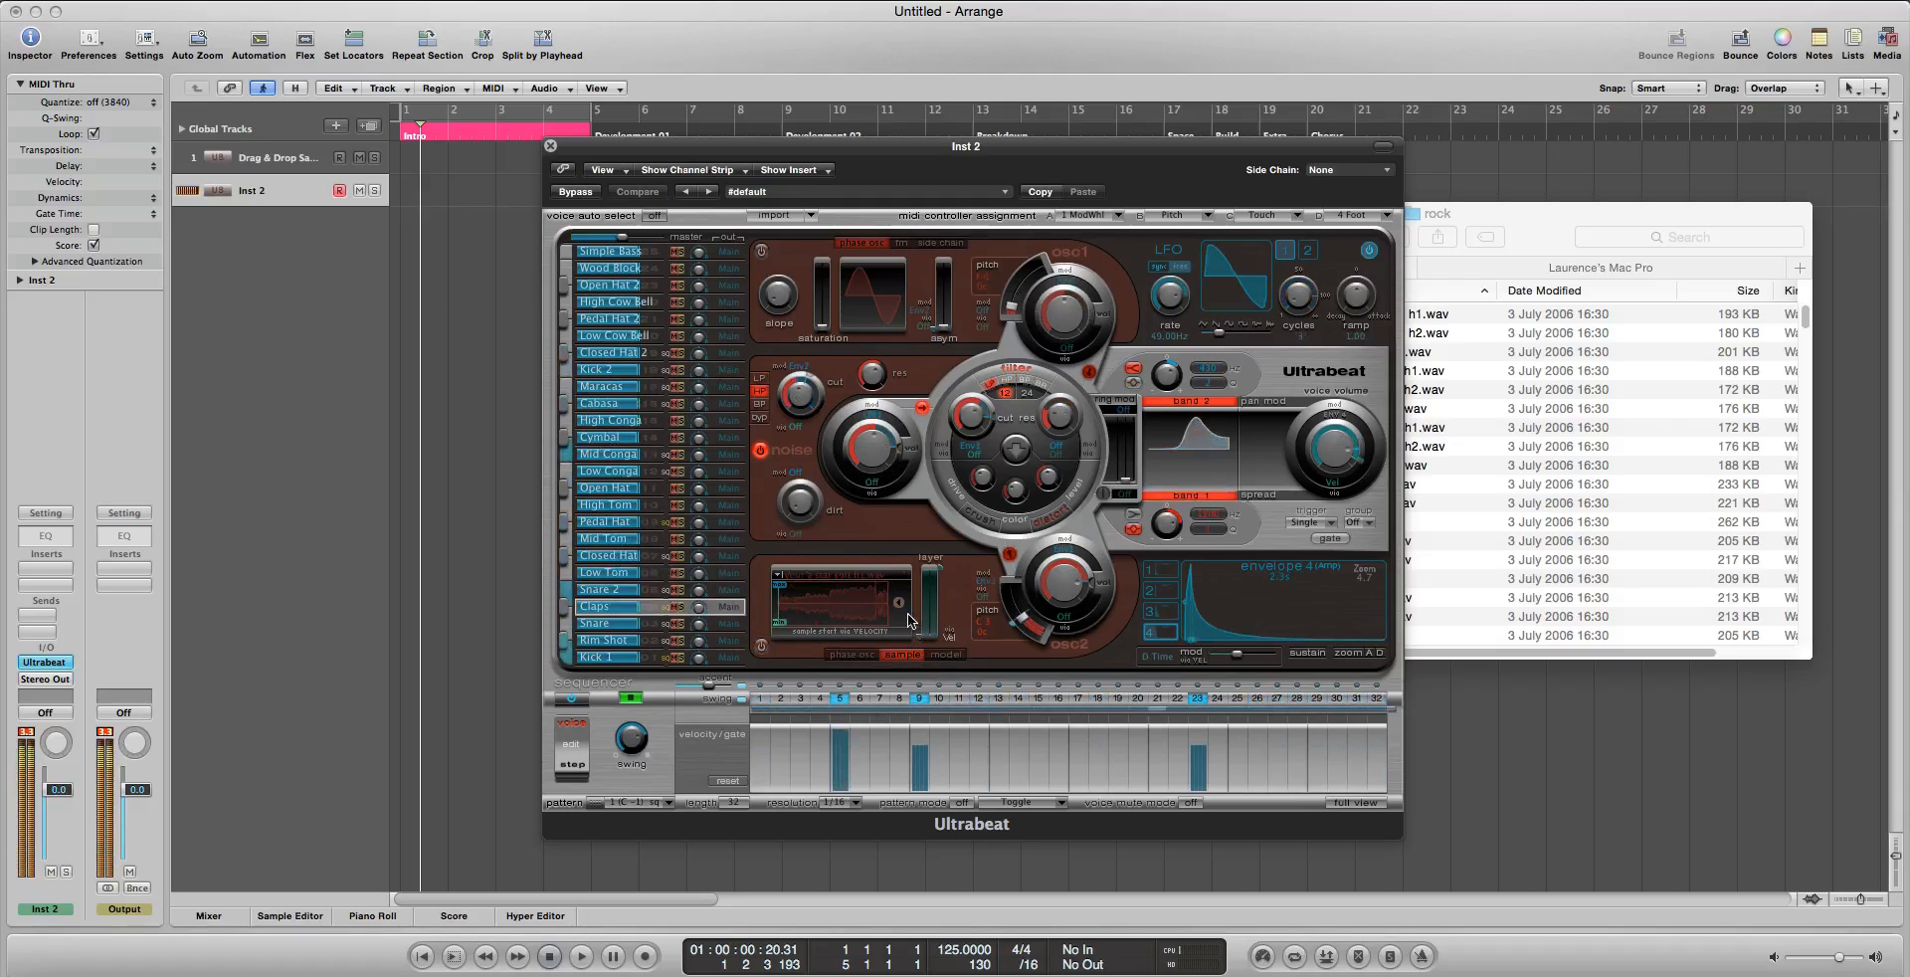
click(759, 645)
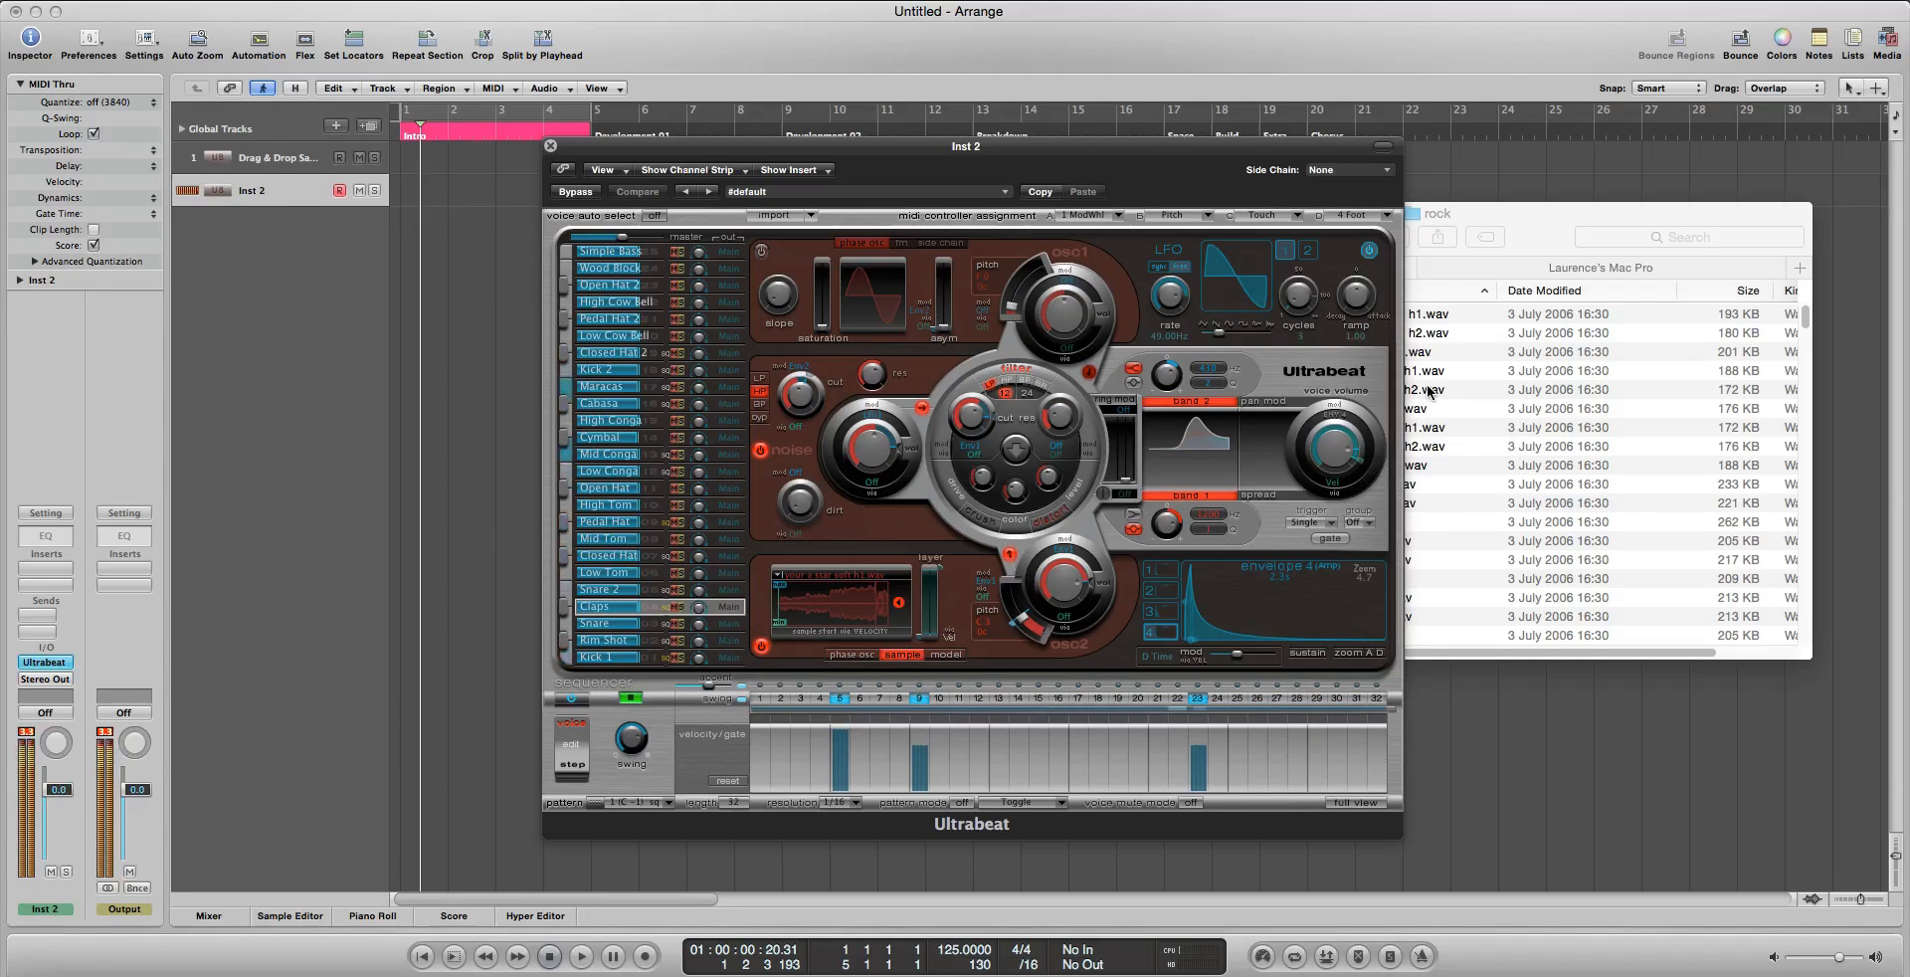
drag(1430, 391, 806, 622)
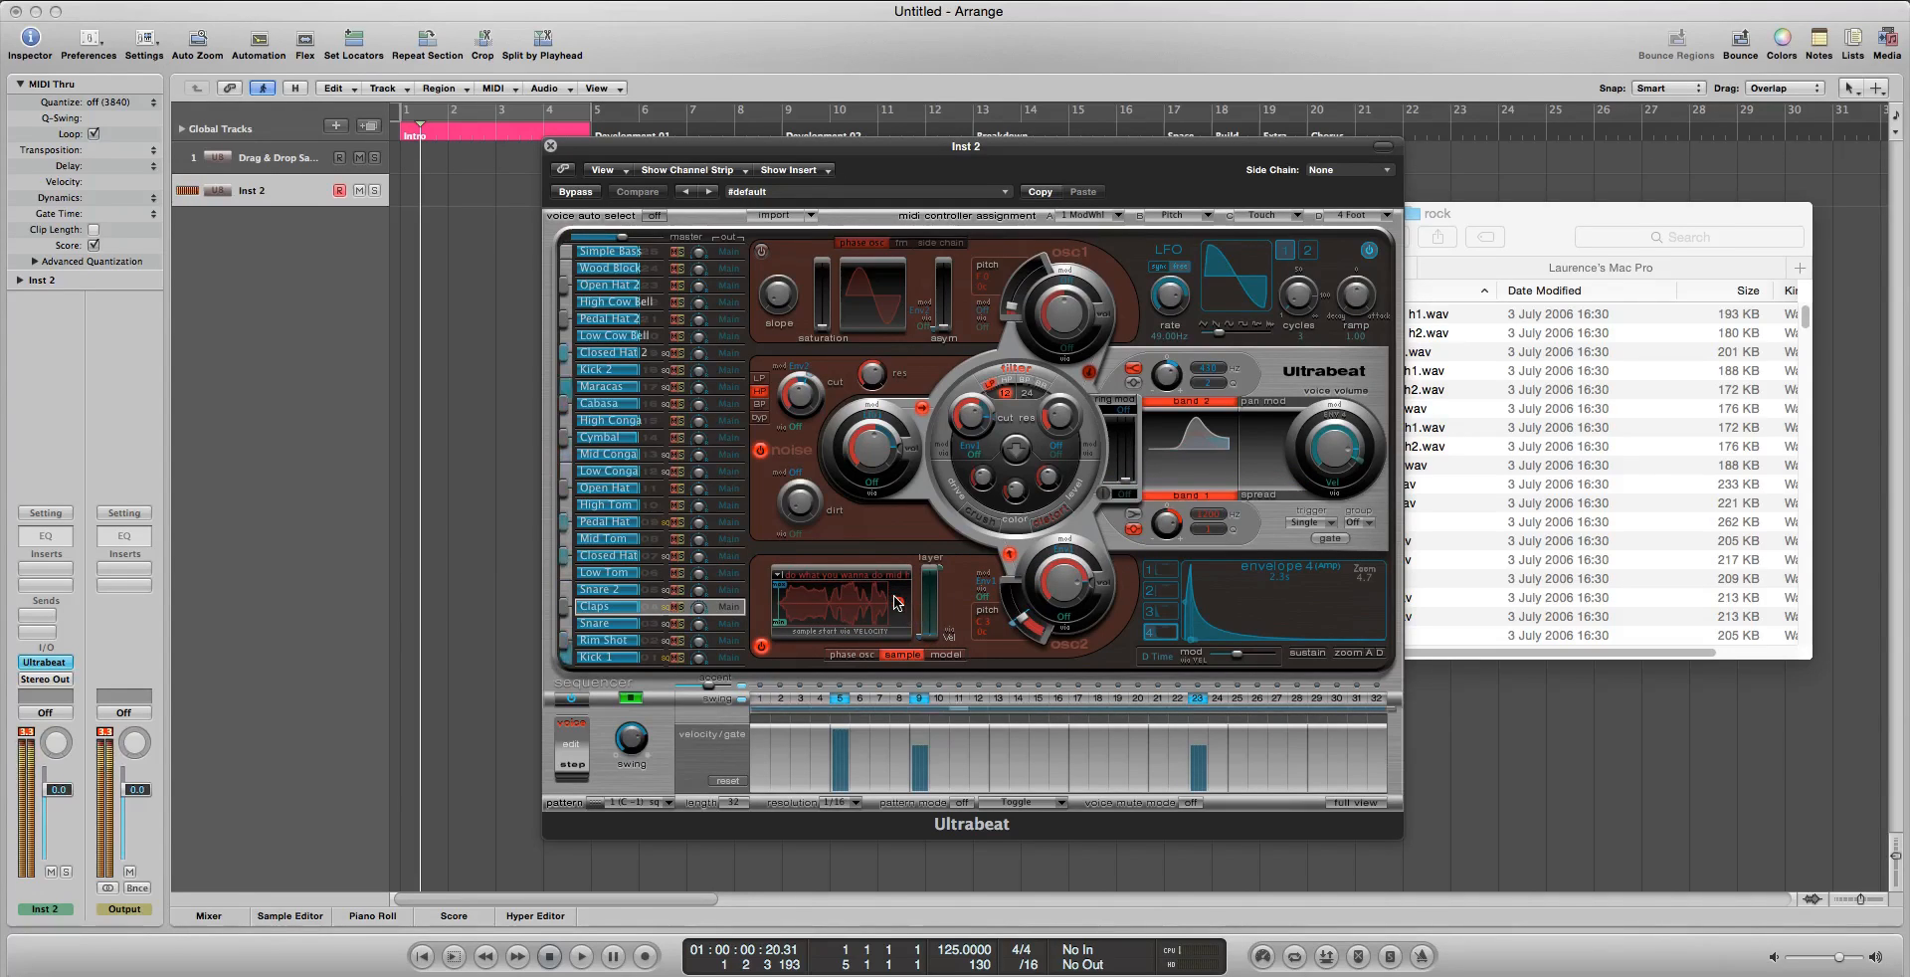
Select Simple Bass, set its oscillator 2 to sample mode and load "gotta slow down hard h1.wav" from the rock folder
click(585, 253)
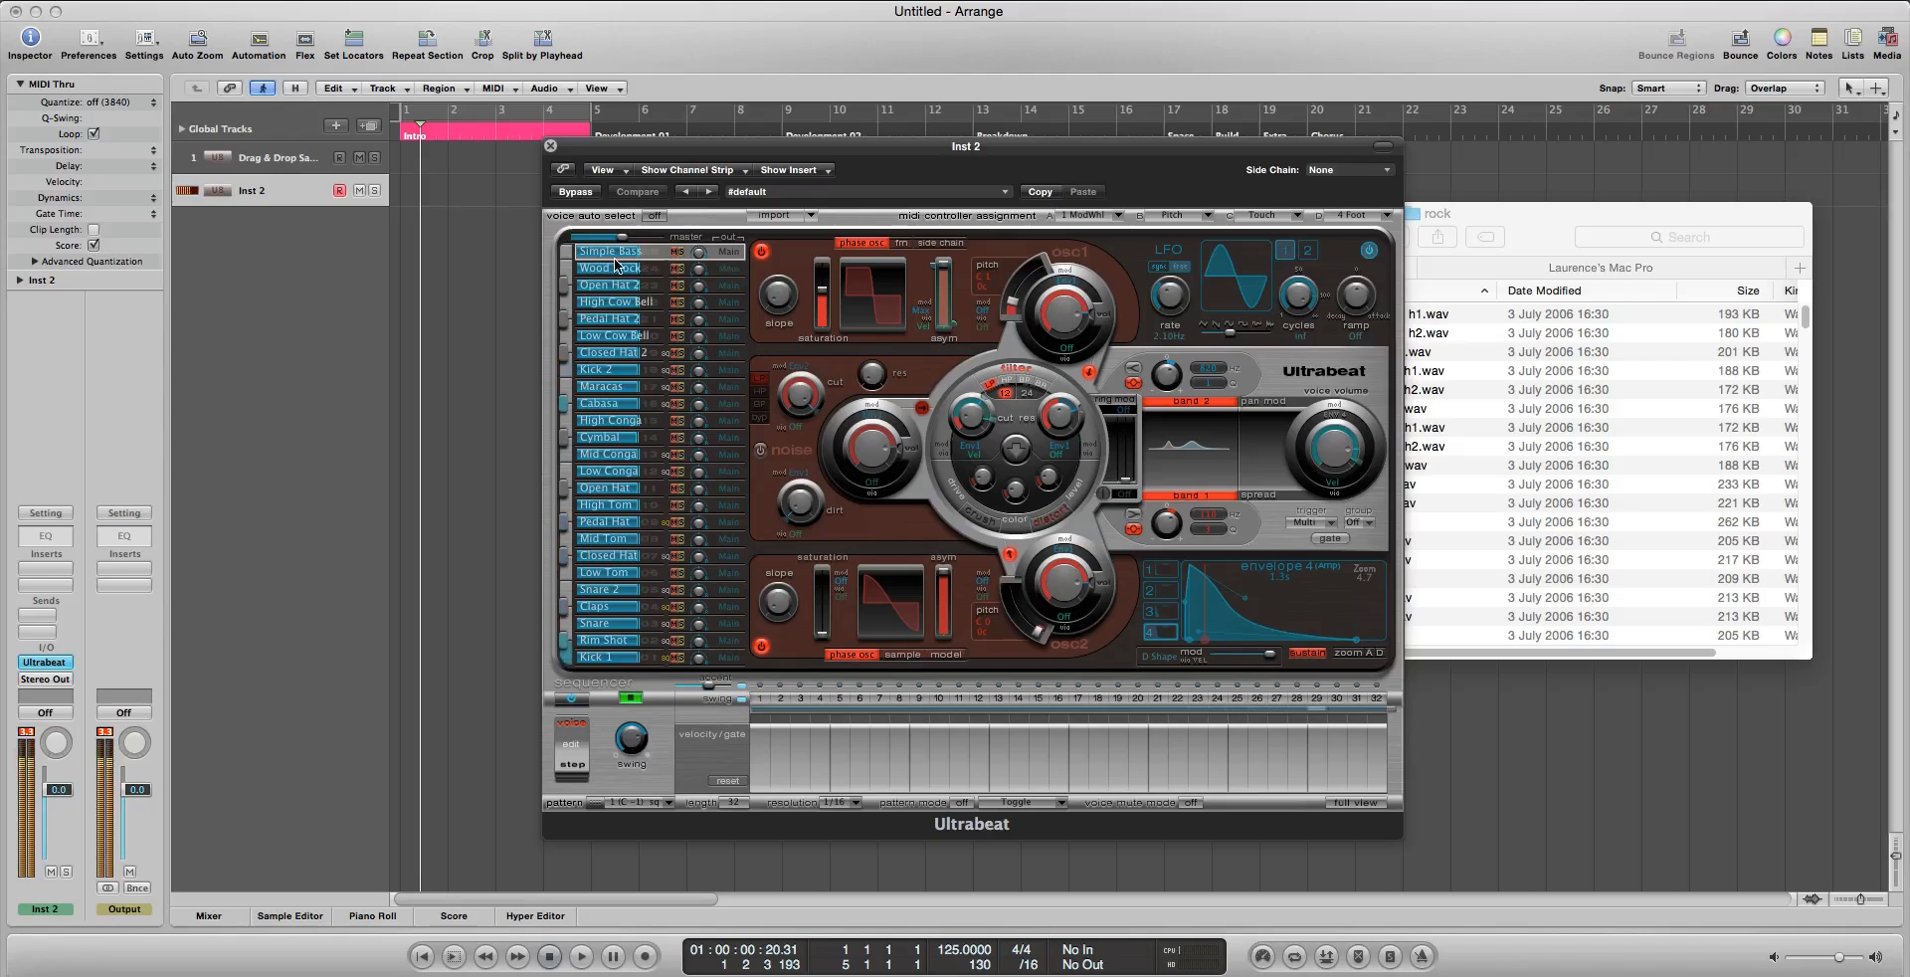
click(896, 655)
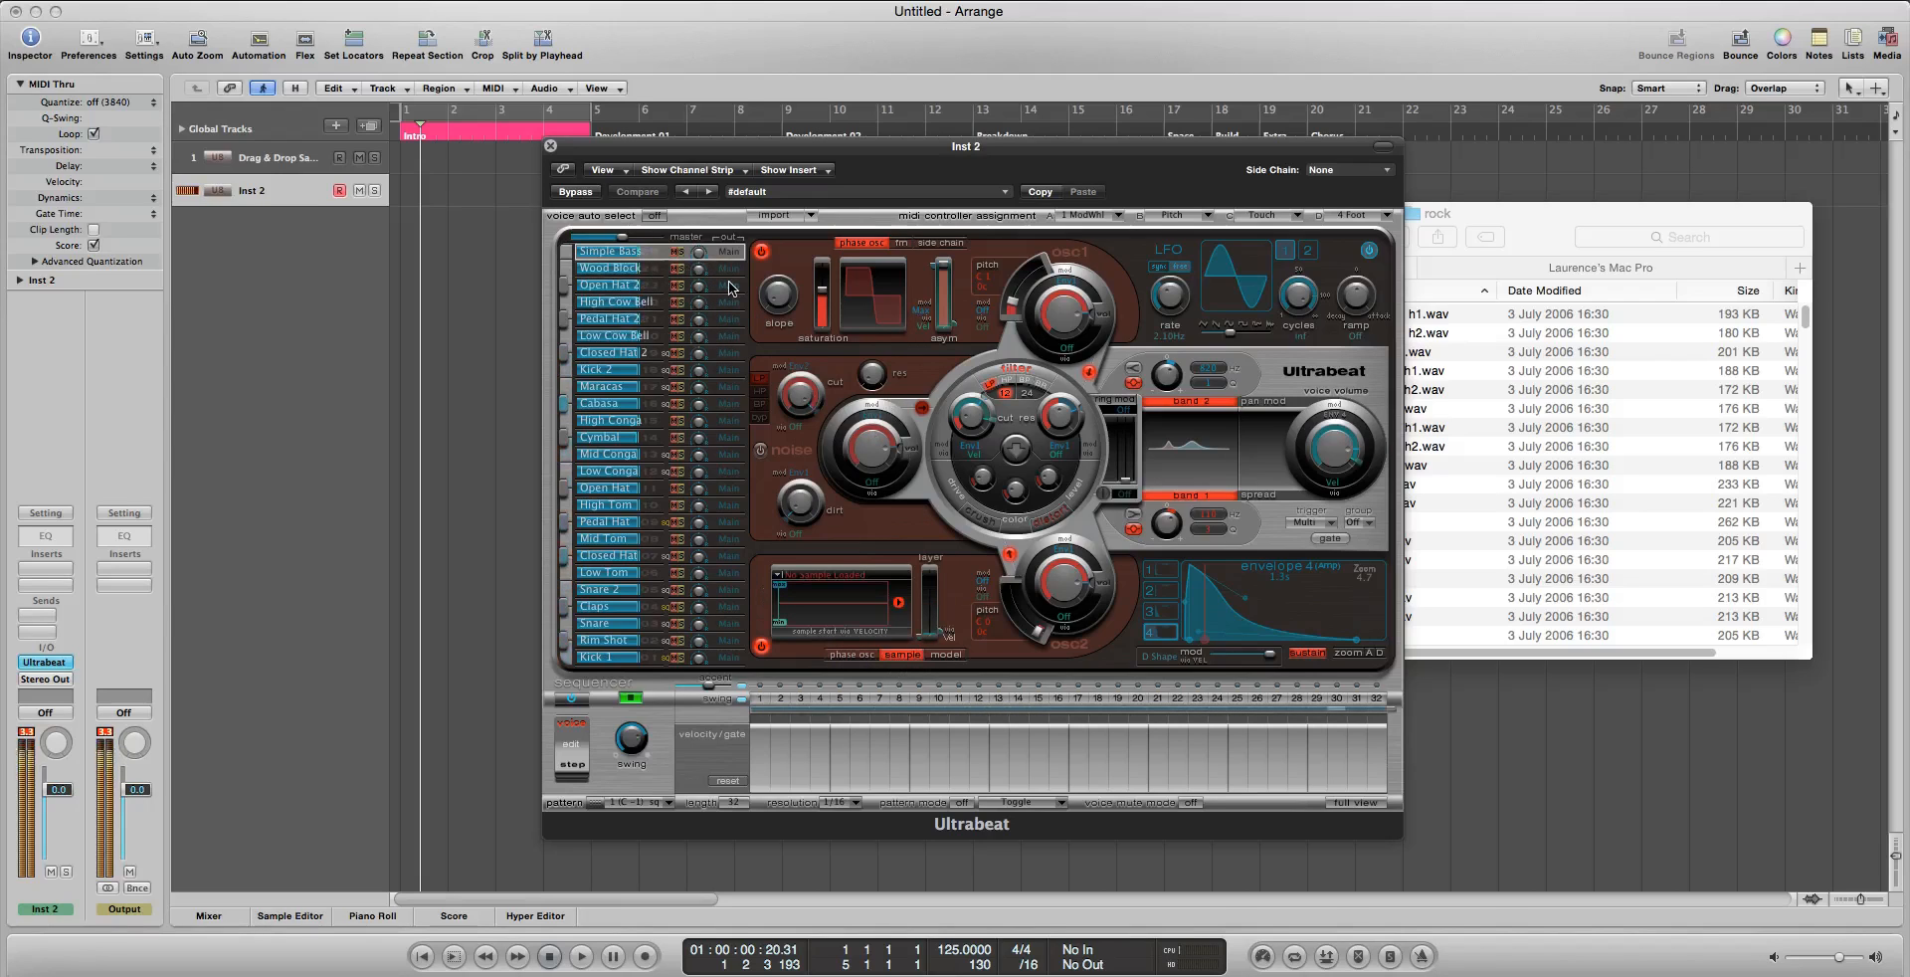
click(1548, 235)
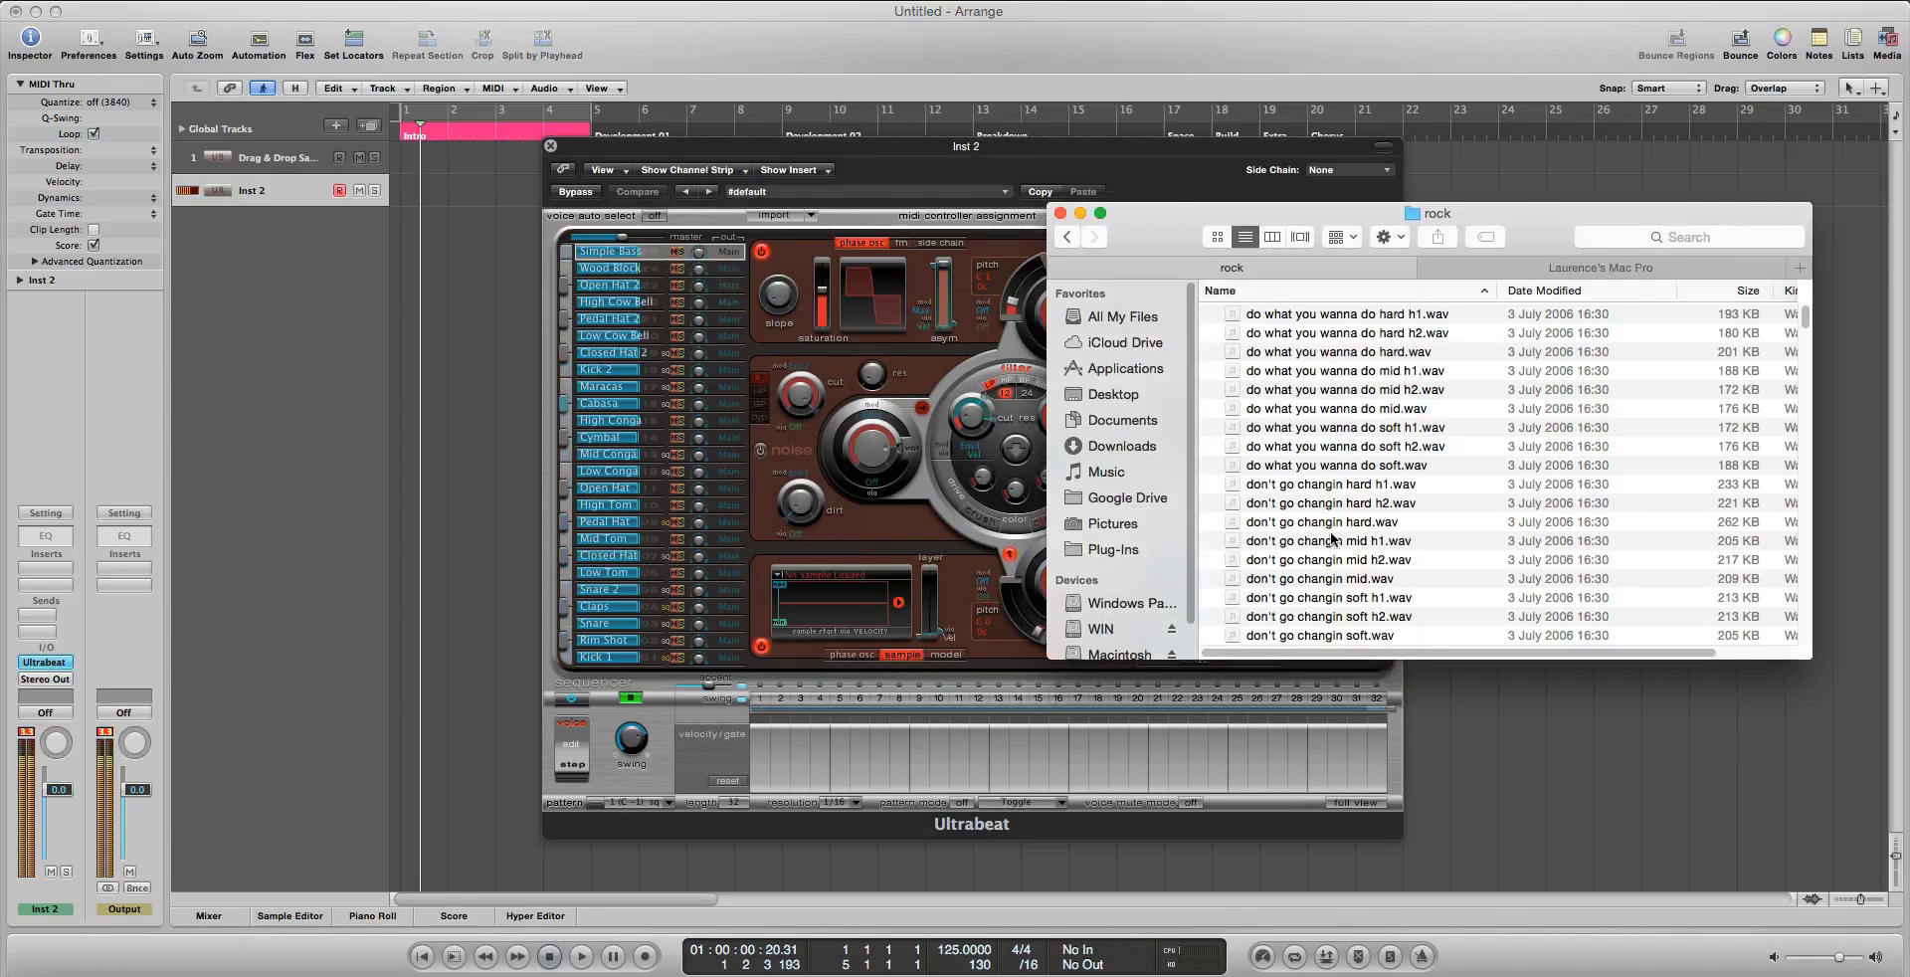
scroll(1349, 581, down, 10)
drag(1269, 510, 881, 624)
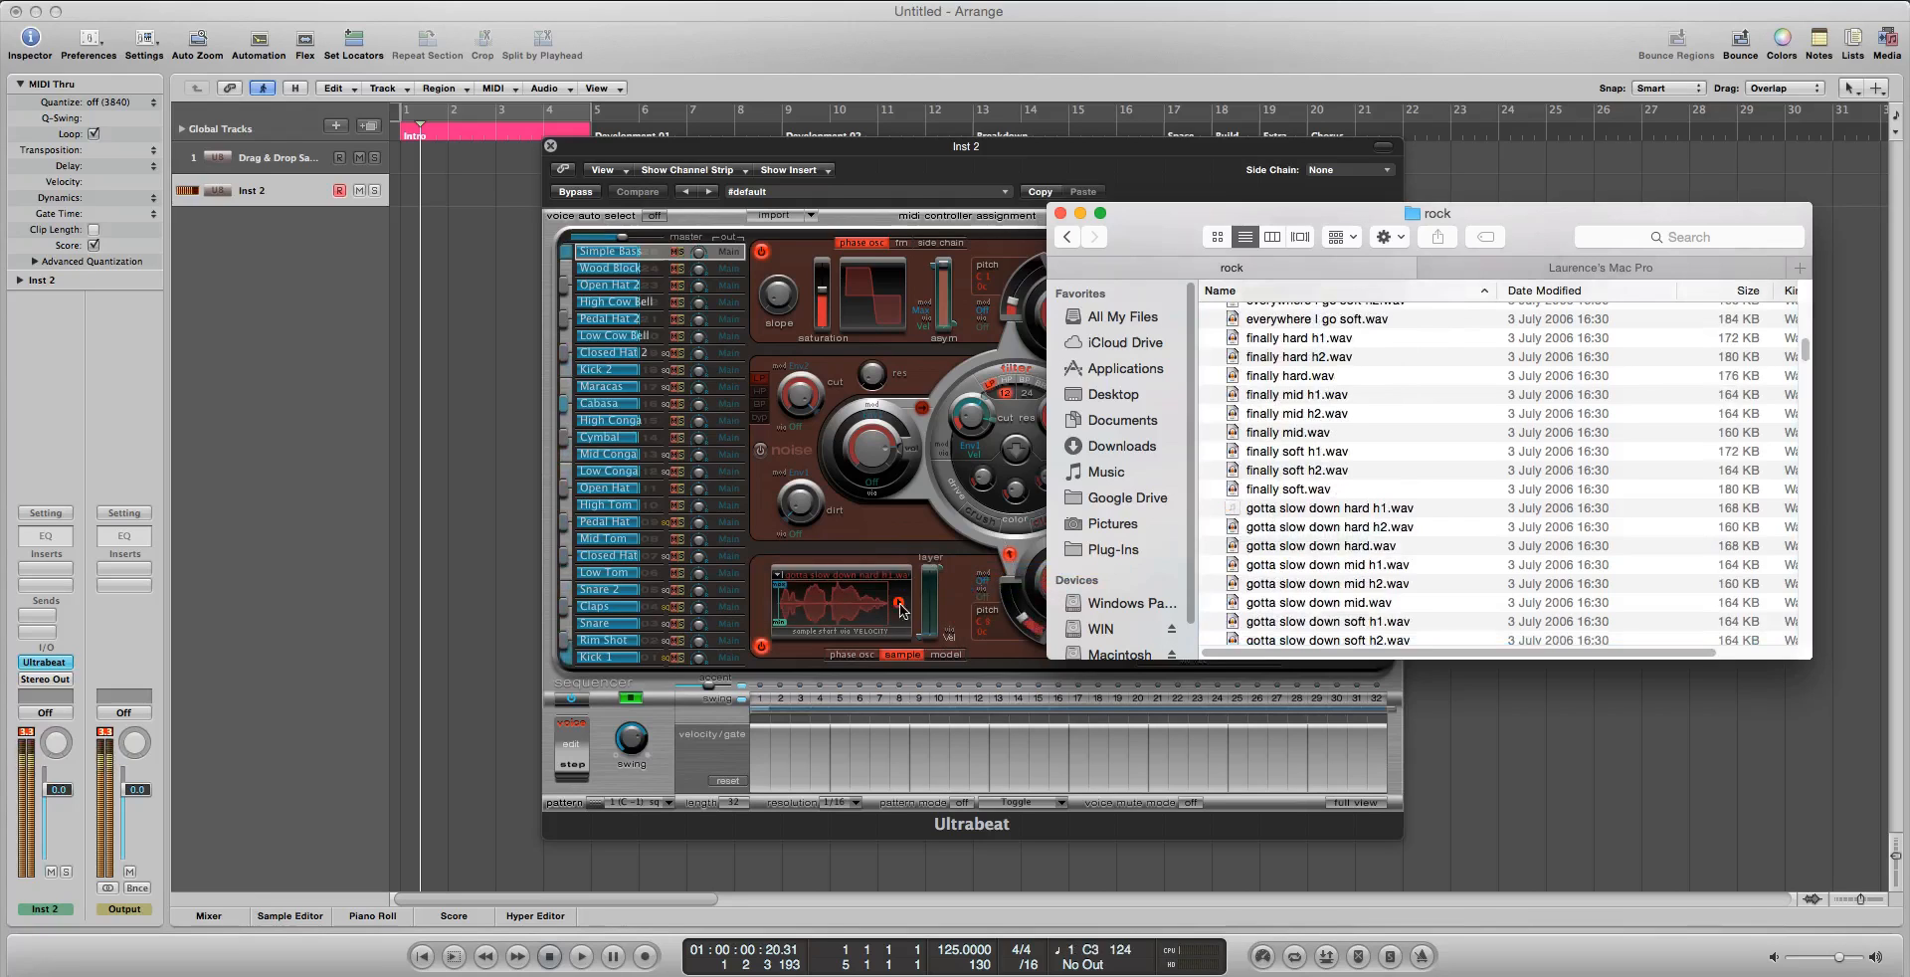
Turn off oscillator 1 of Simple Bass and move the Ultrabeat window slightly up and to the right
click(758, 258)
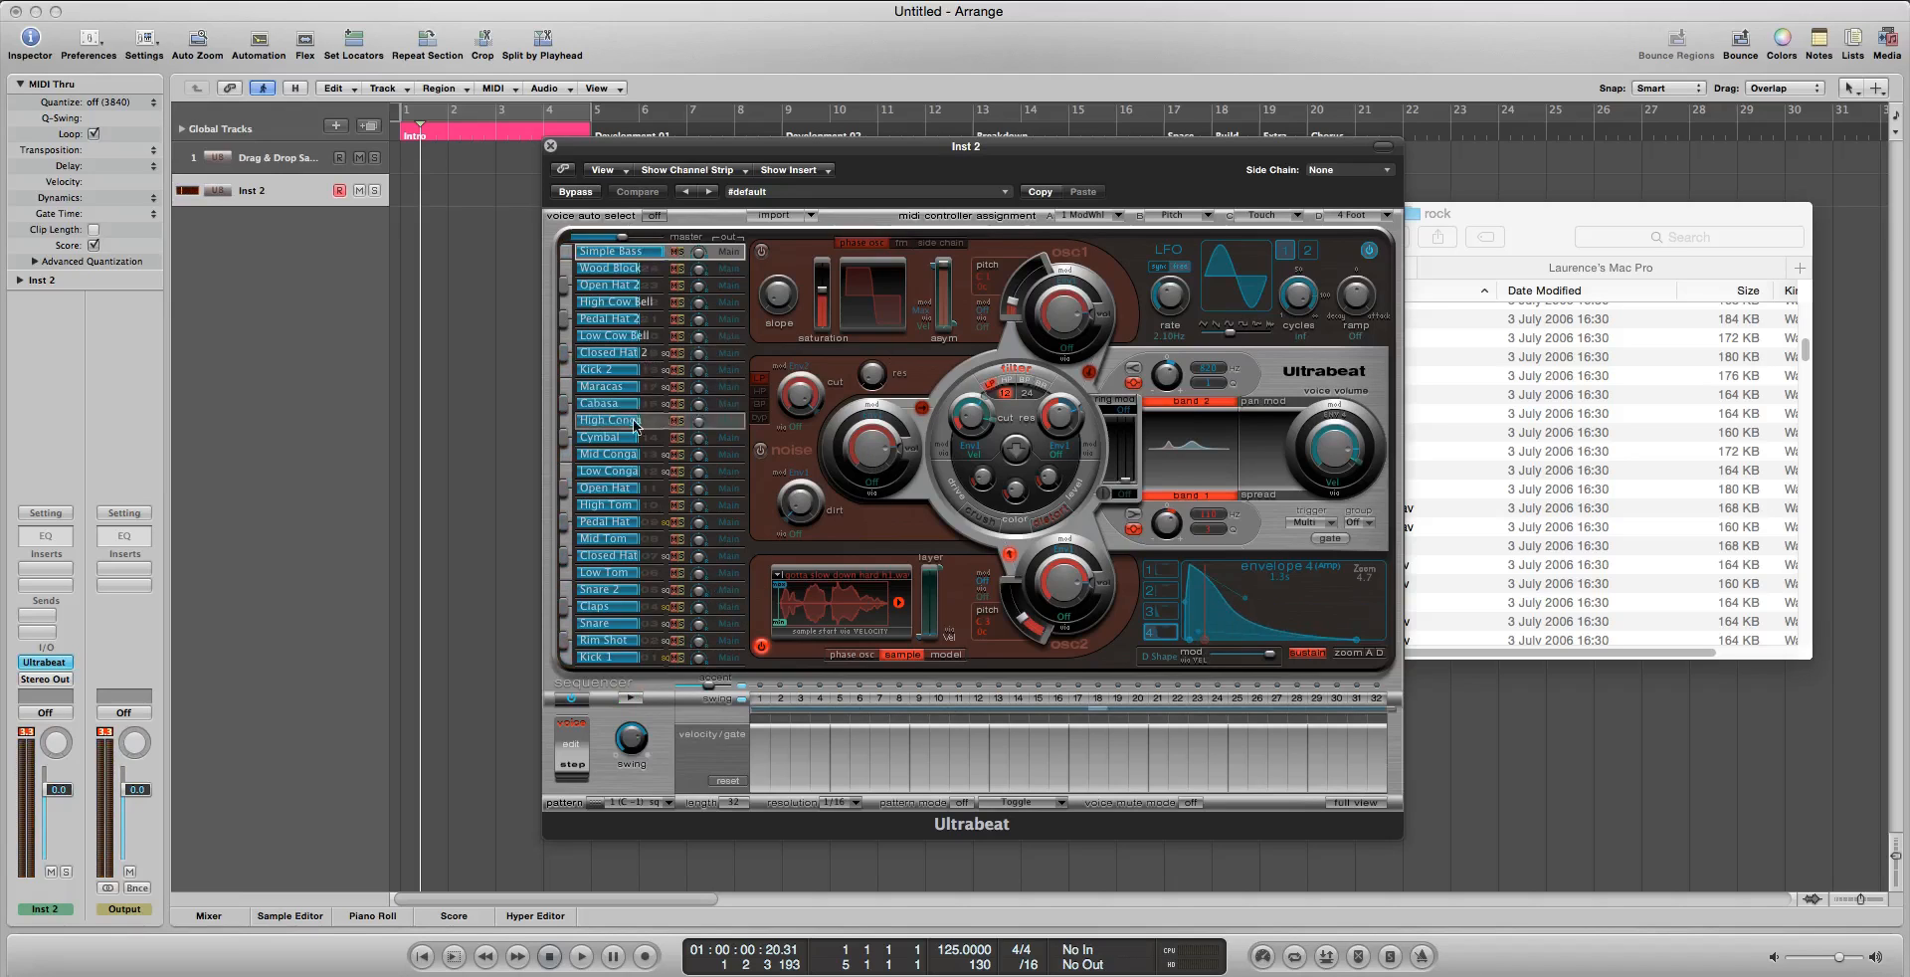
drag(830, 153, 877, 137)
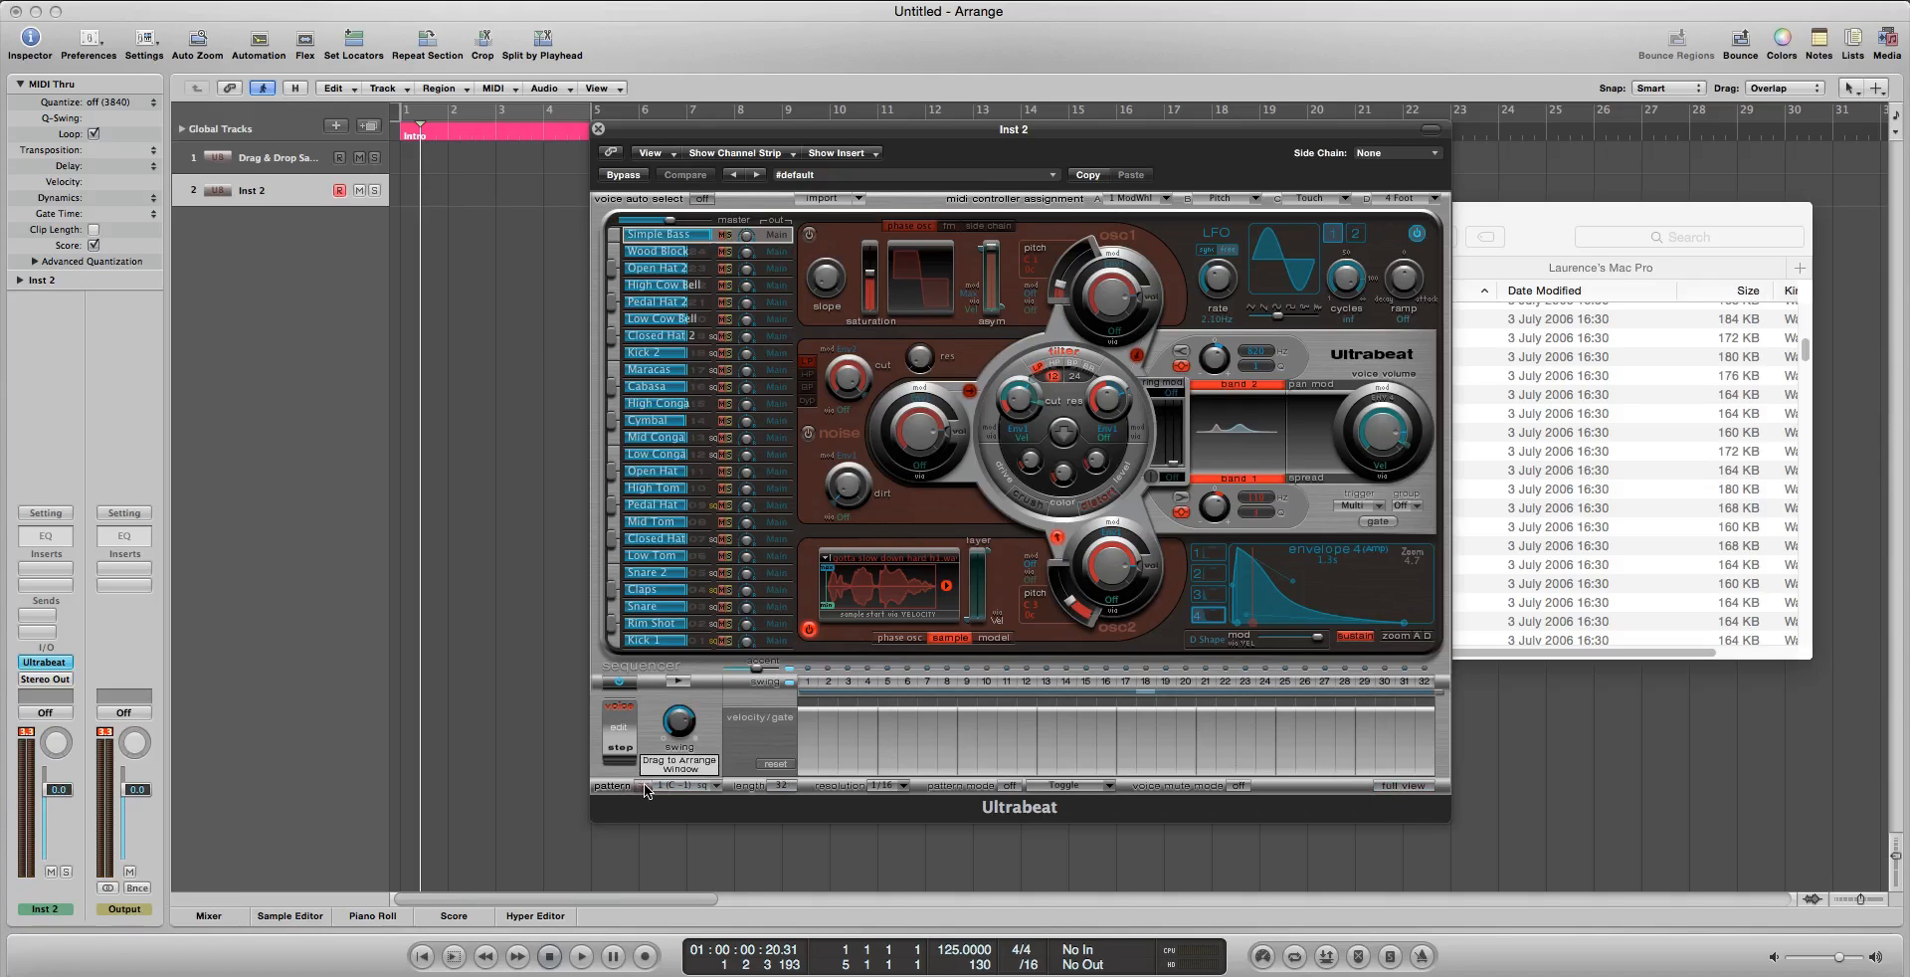
Place the current Ultrabeat pattern as a region at bar 1 of the Inst 2 track and play the track soloed
drag(645, 789, 426, 192)
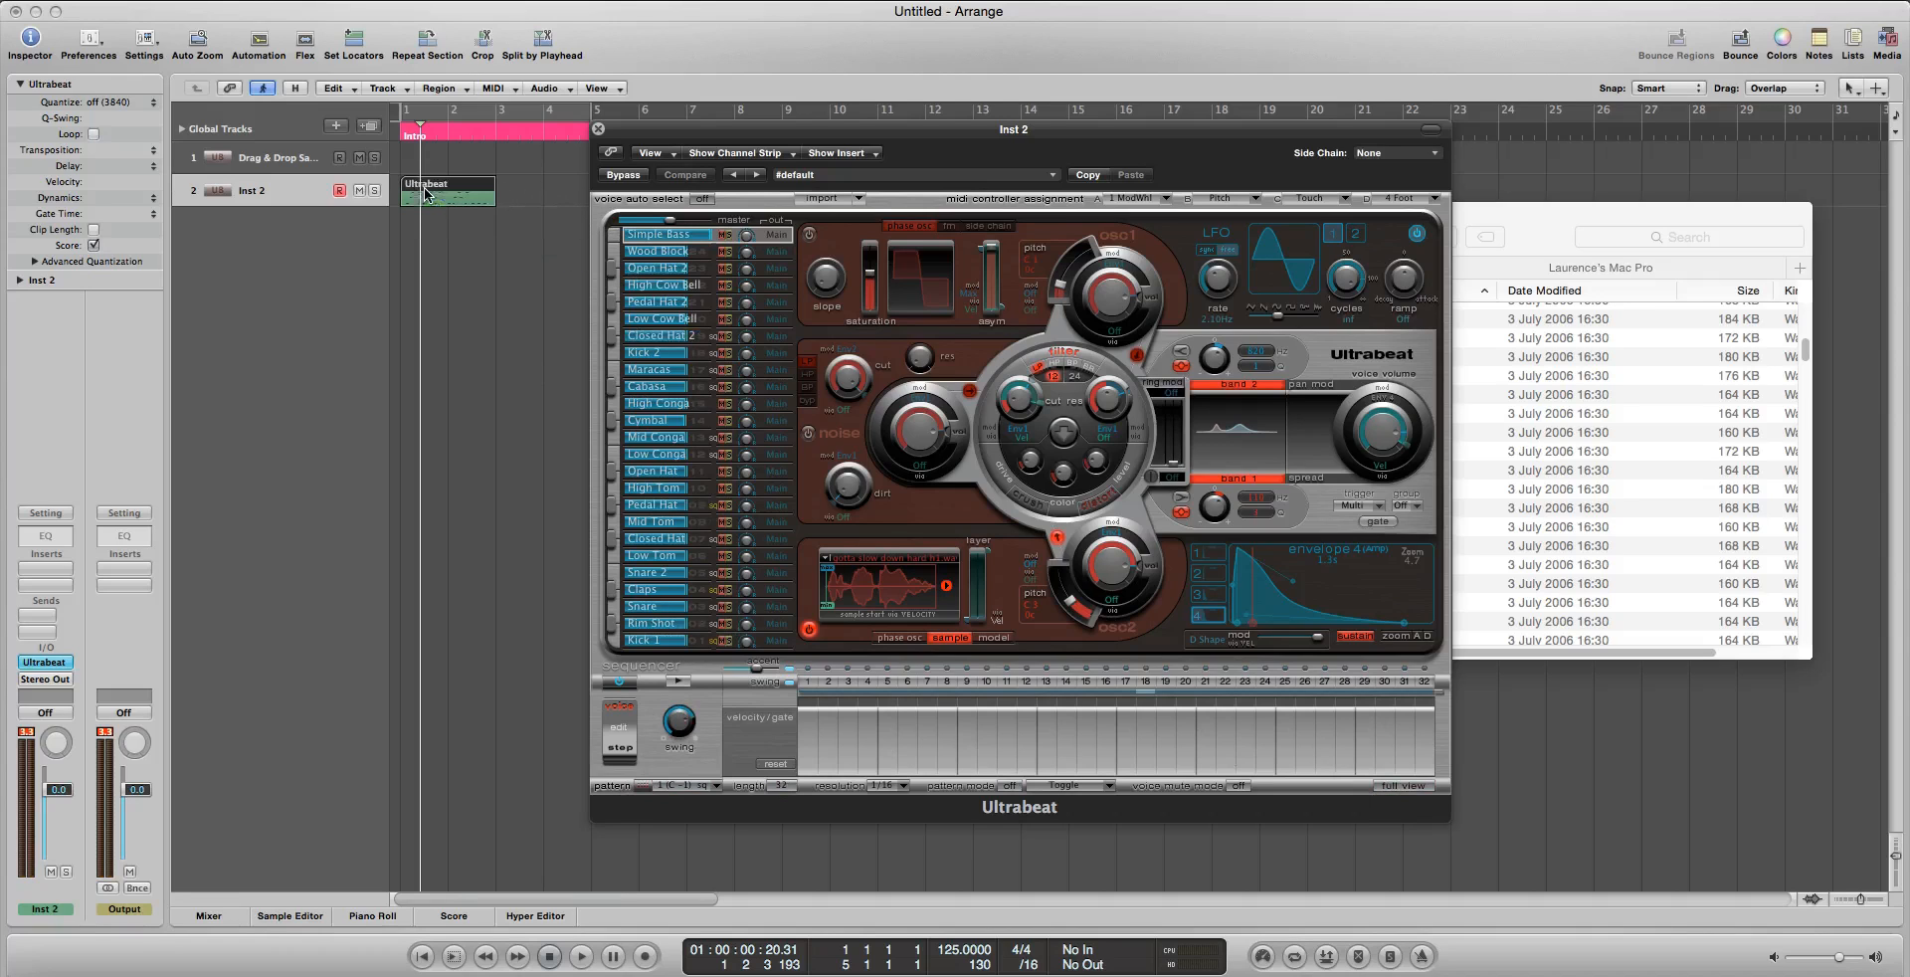
click(375, 191)
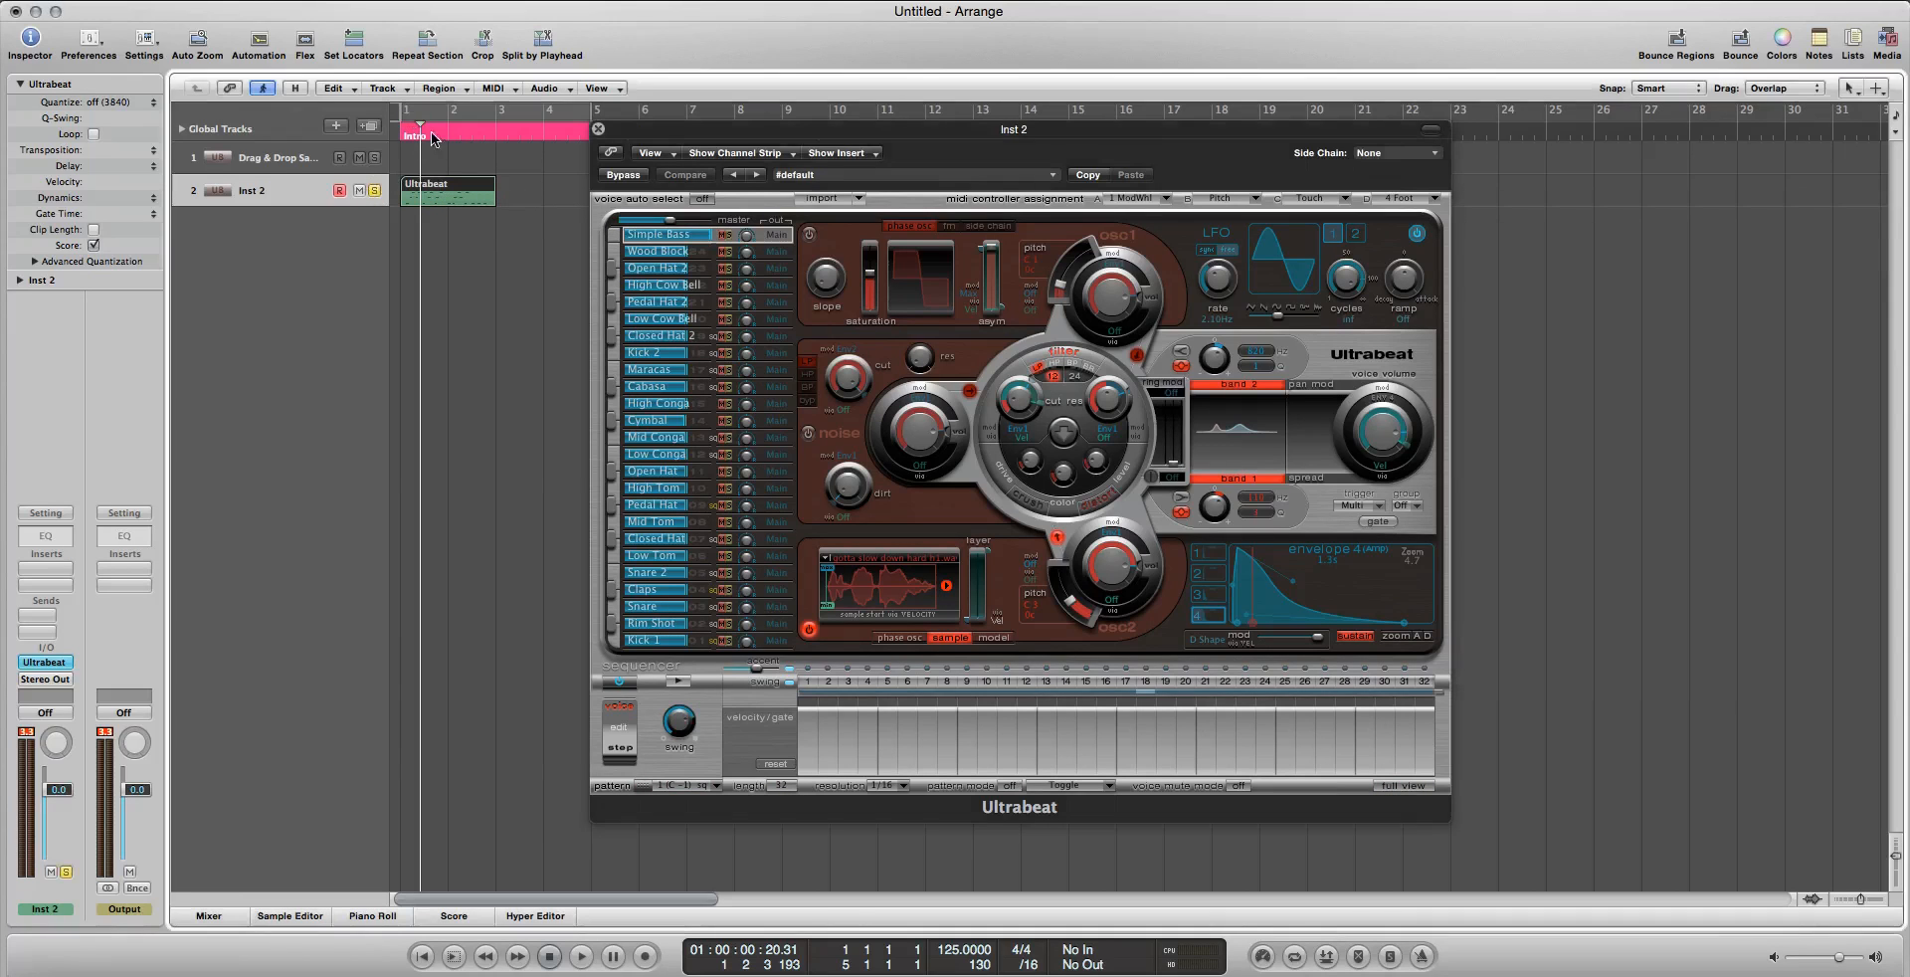
key(space)
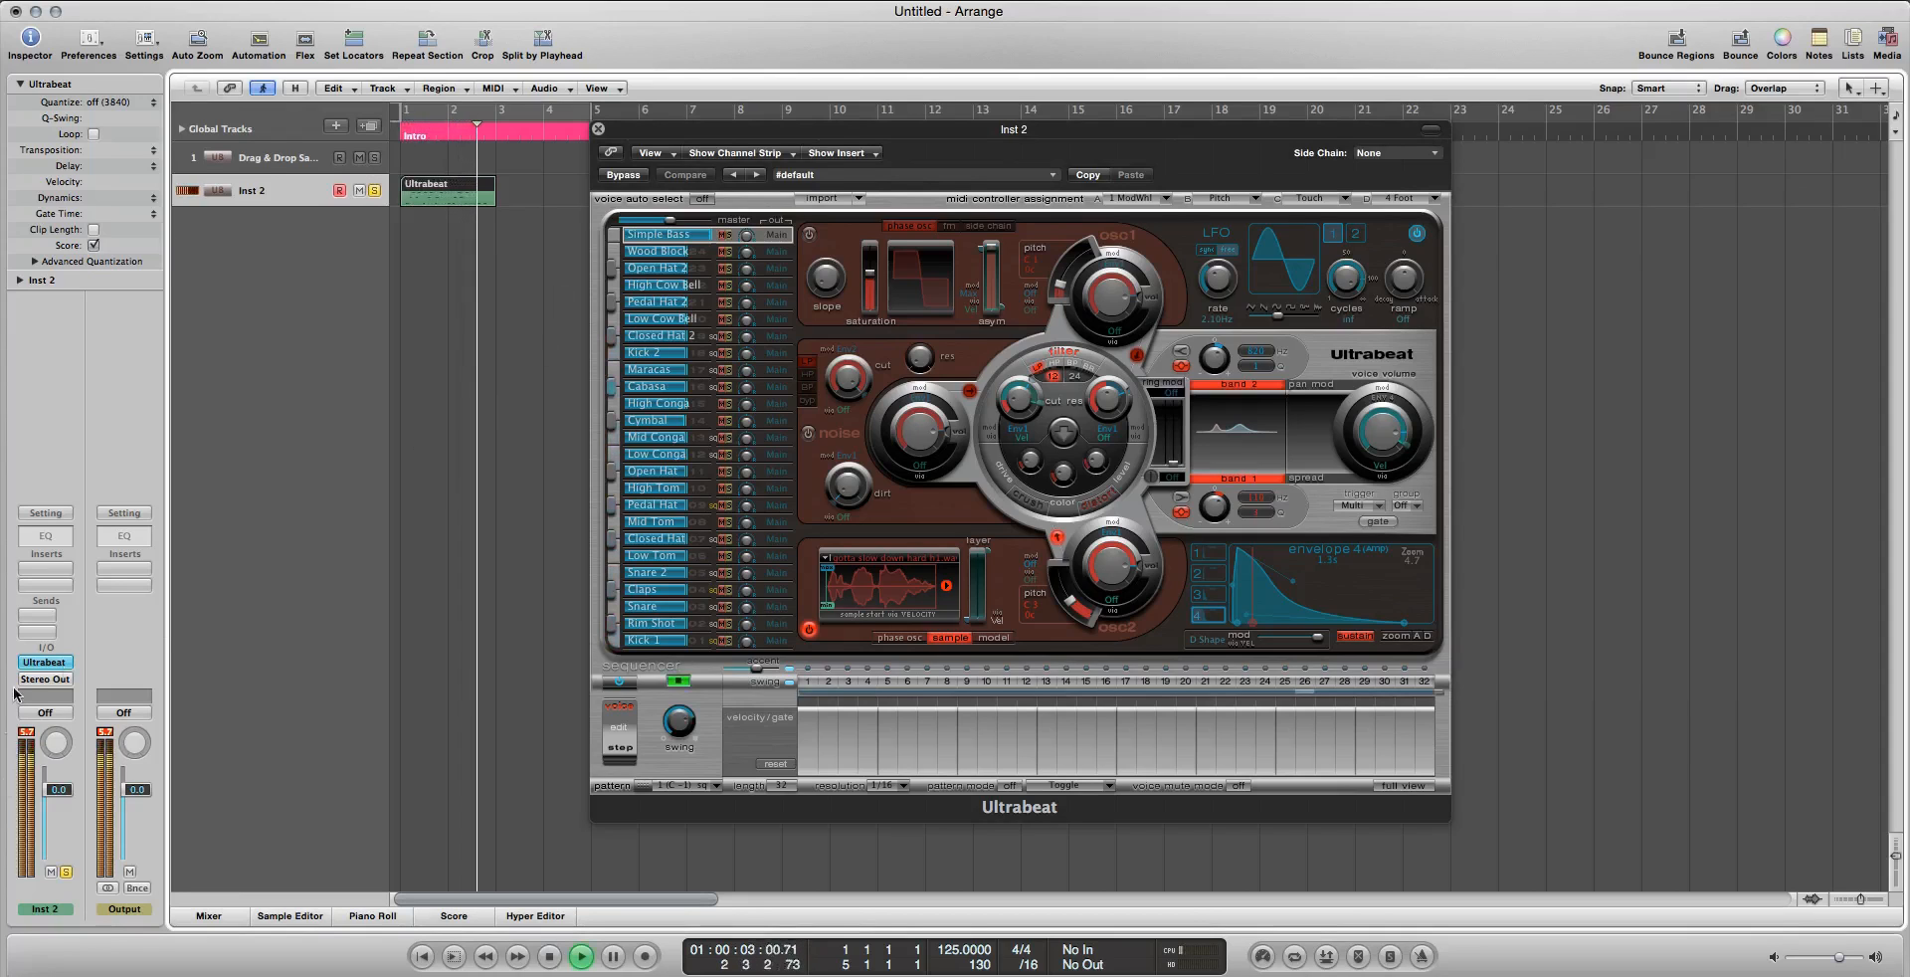
Lower the Inst 2 channel volume to -3.7 dB, then reopen the Ultrabeat window and stop its sequencer
drag(44, 786, 44, 811)
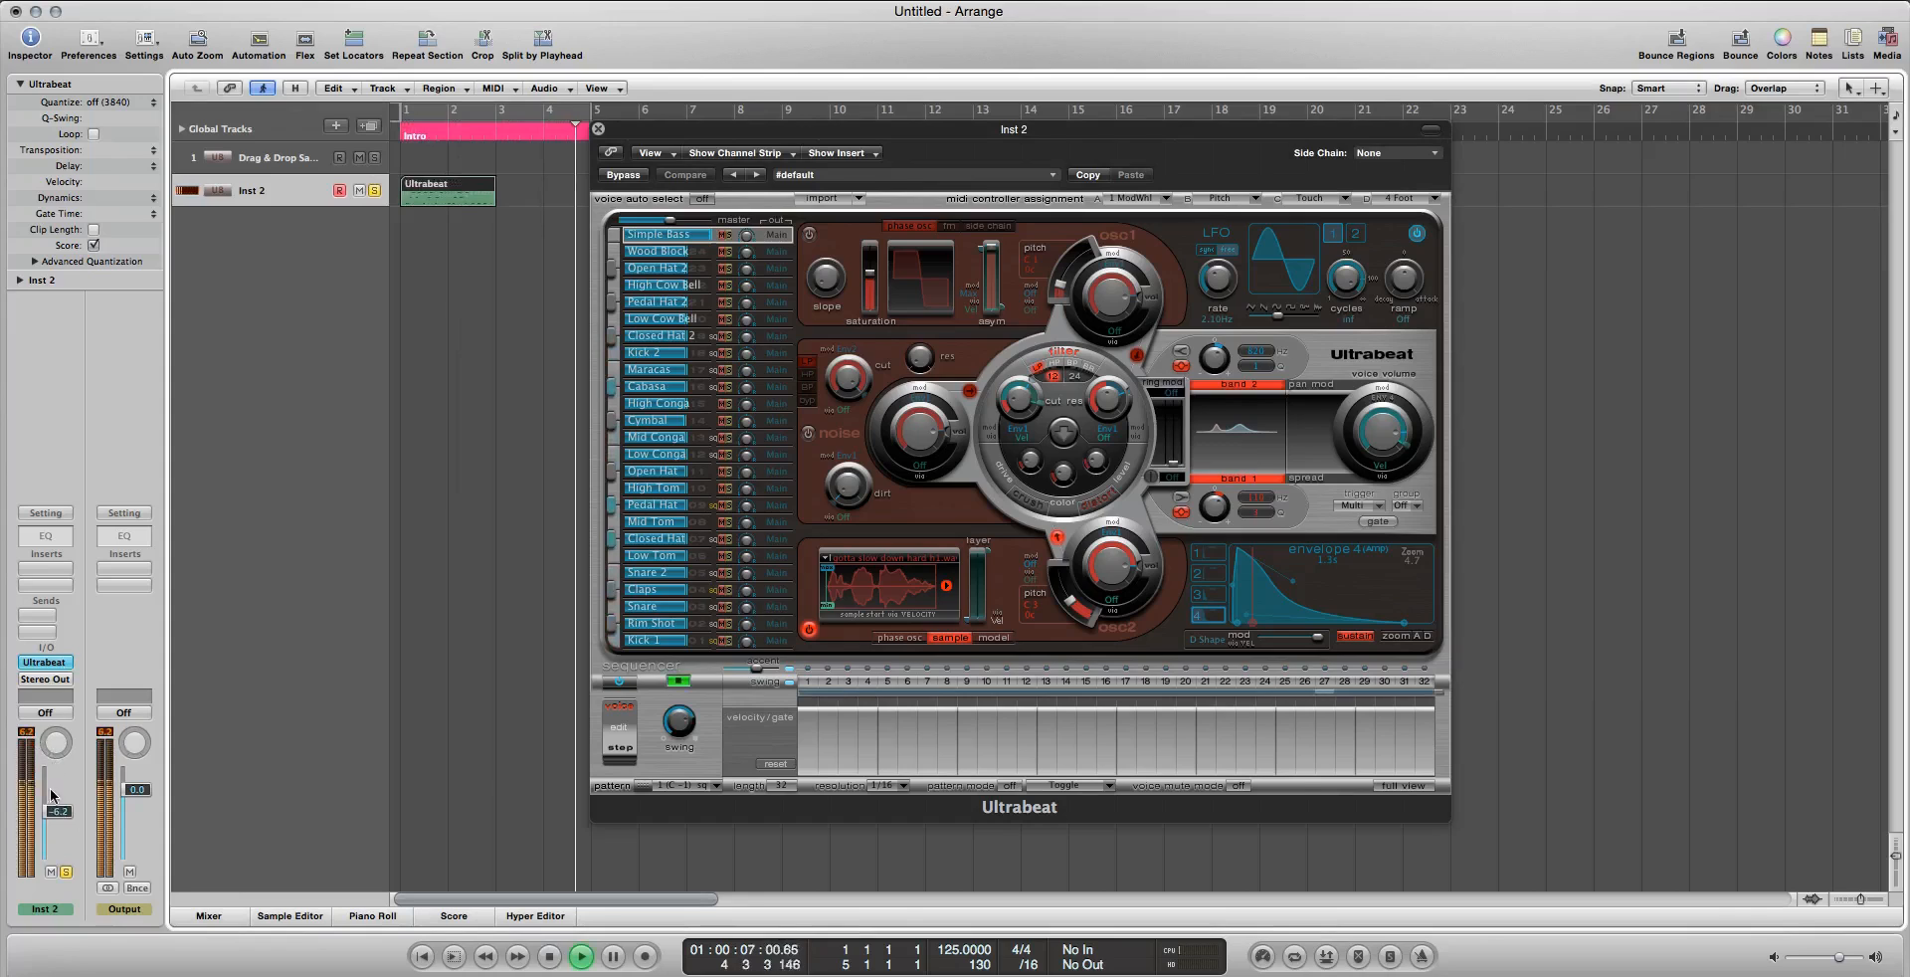
drag(60, 816, 60, 804)
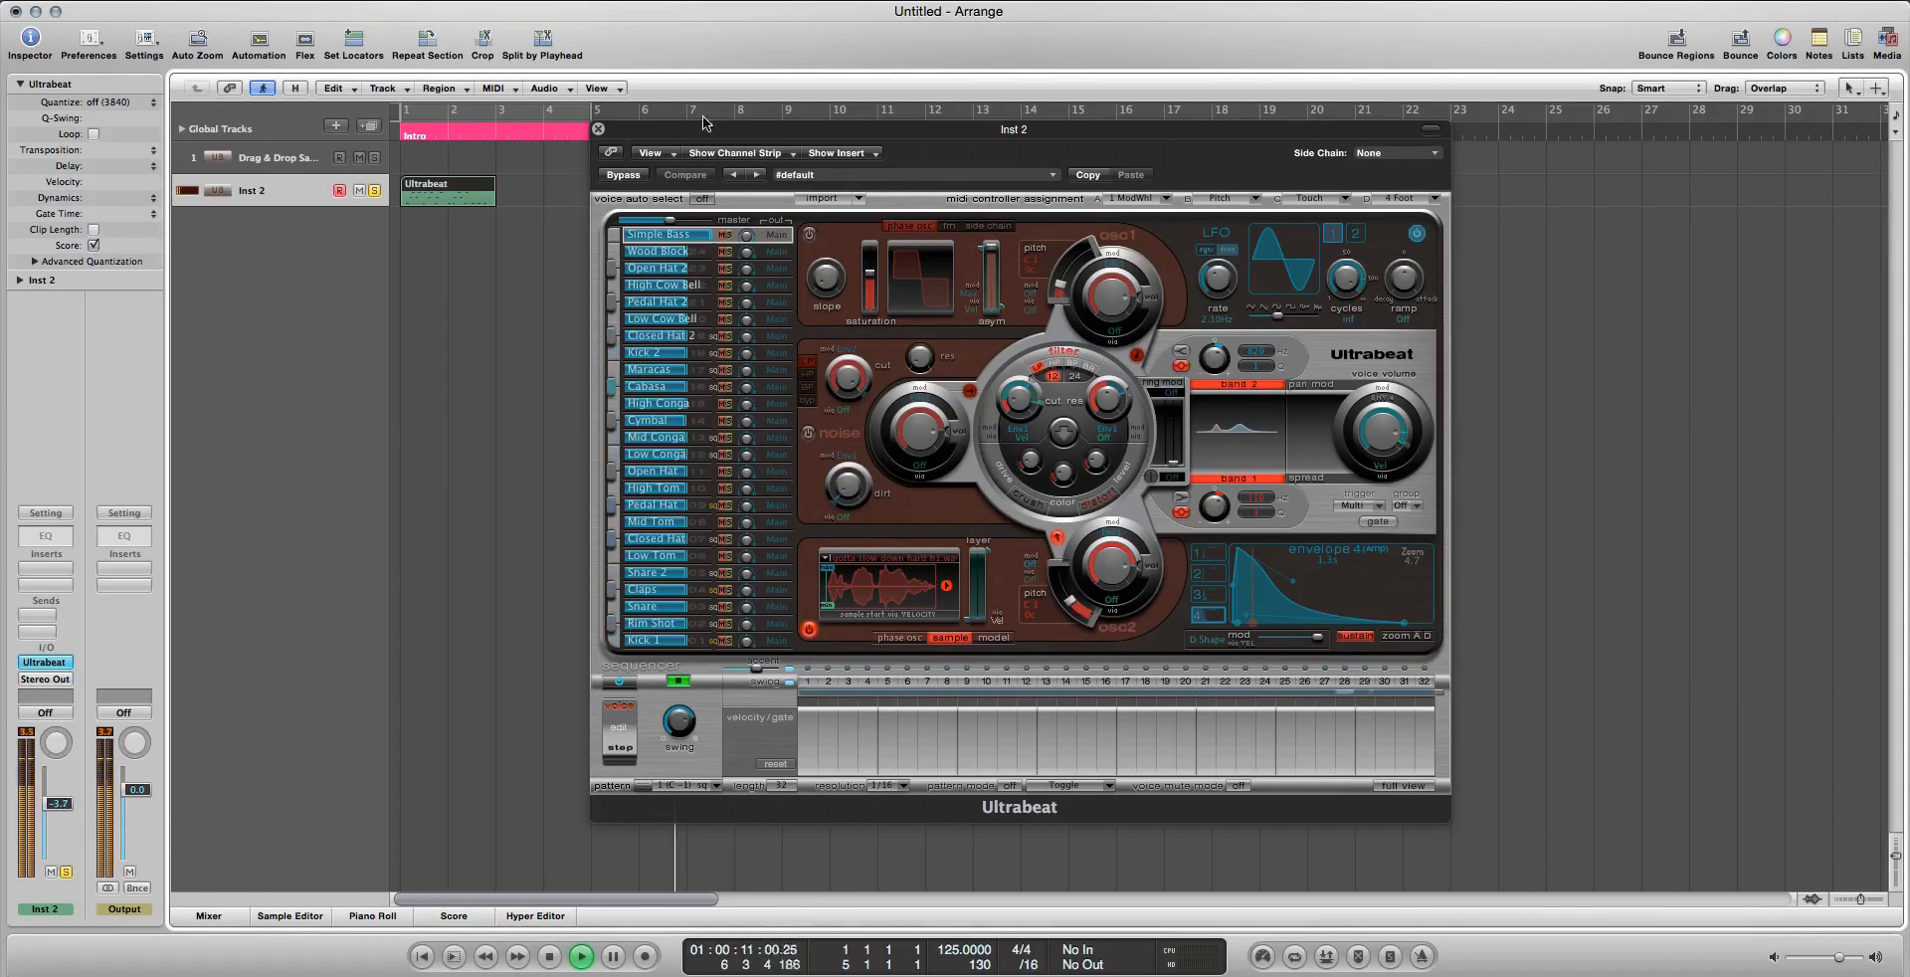
click(599, 129)
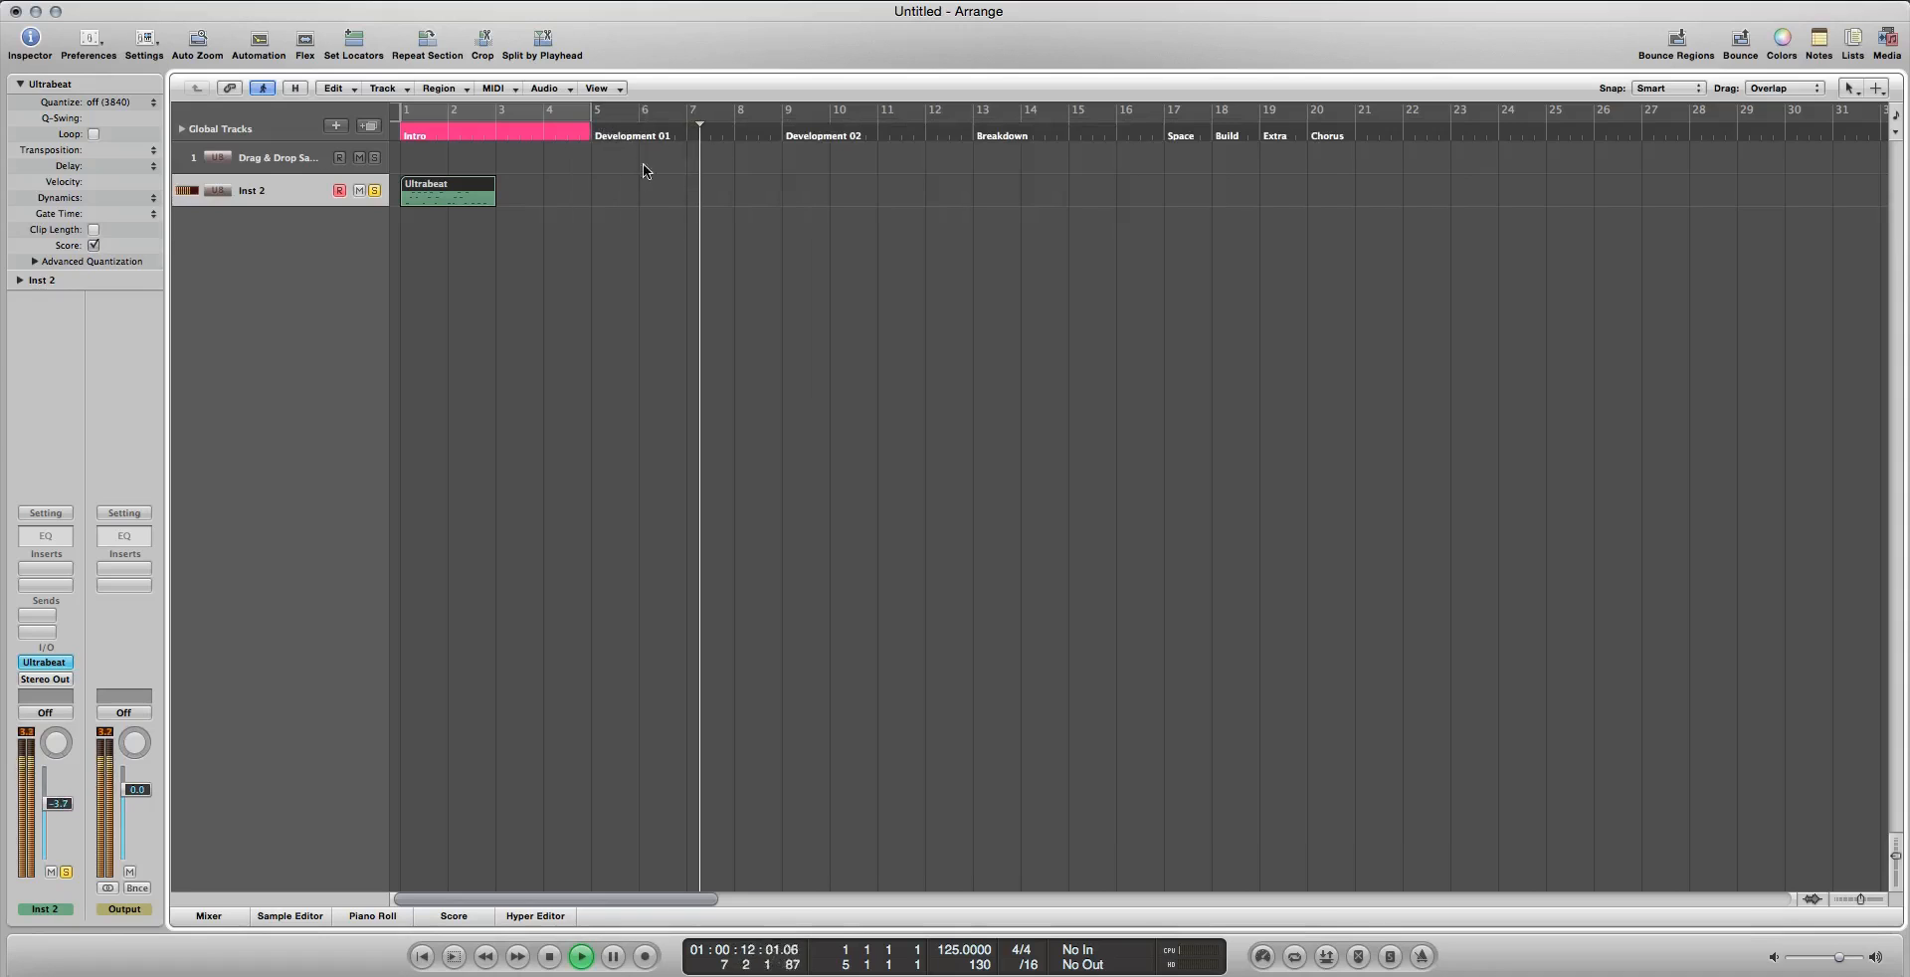
click(46, 661)
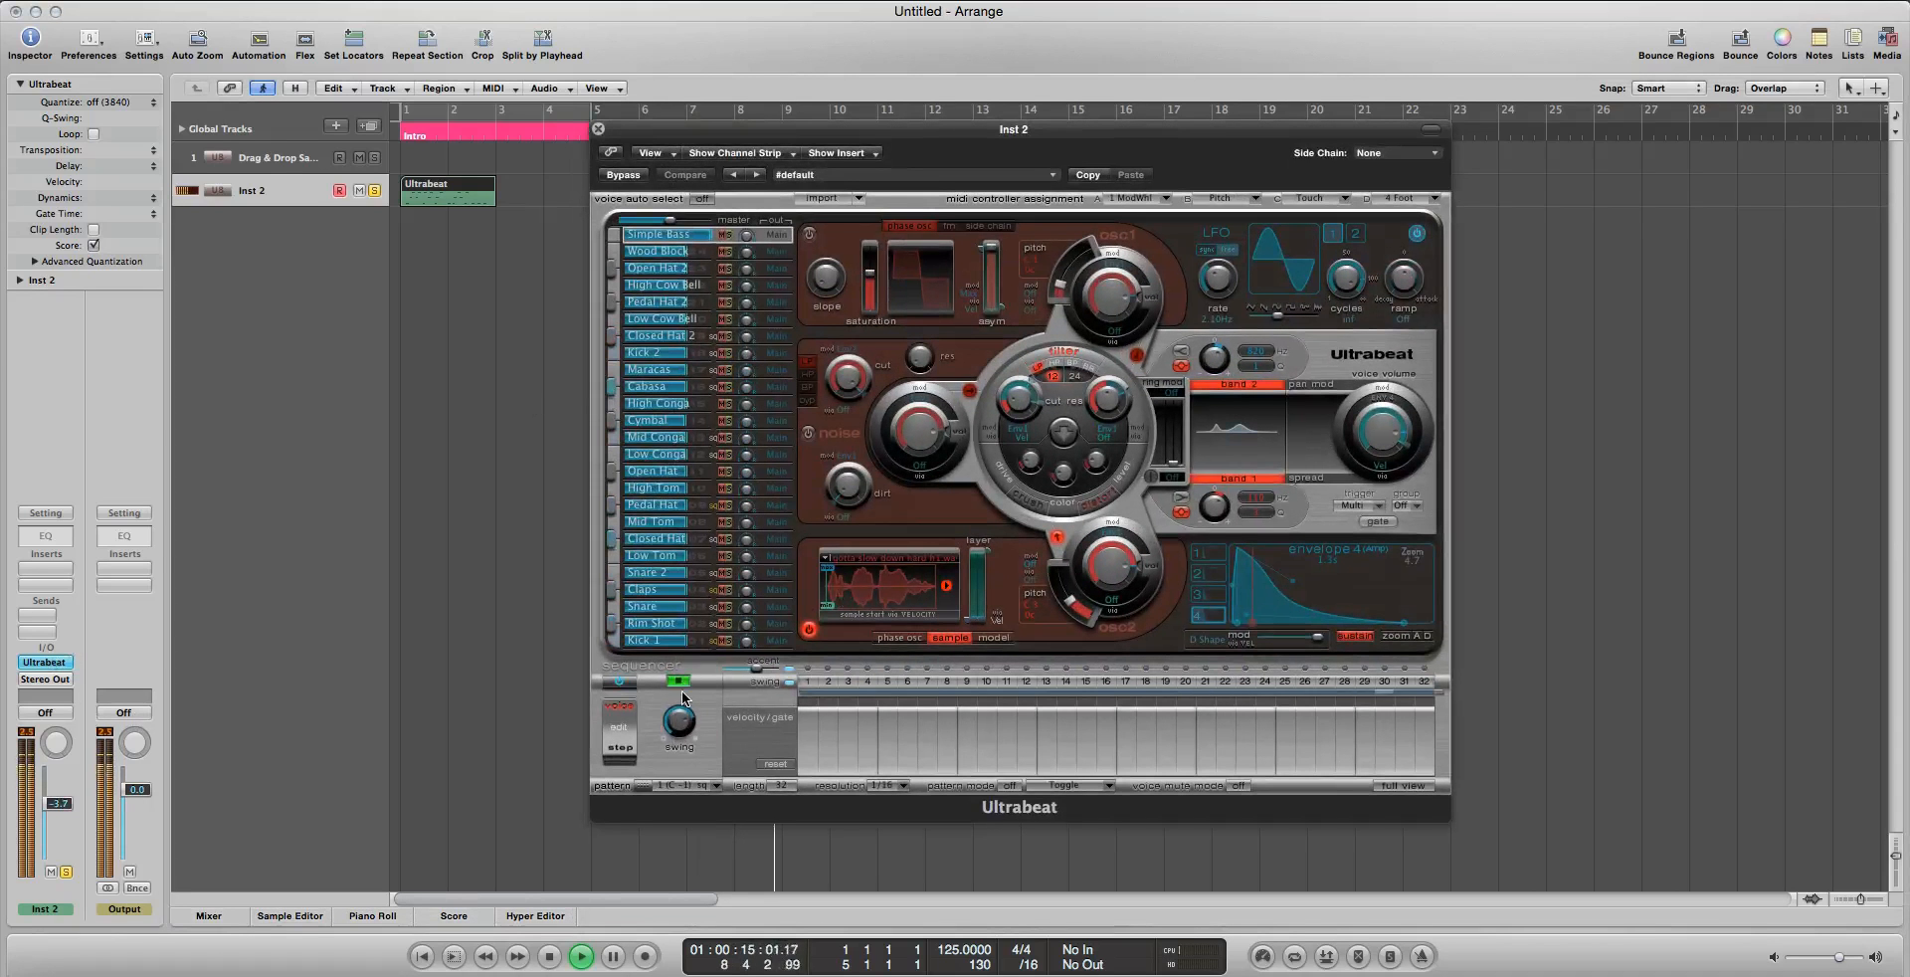
click(677, 683)
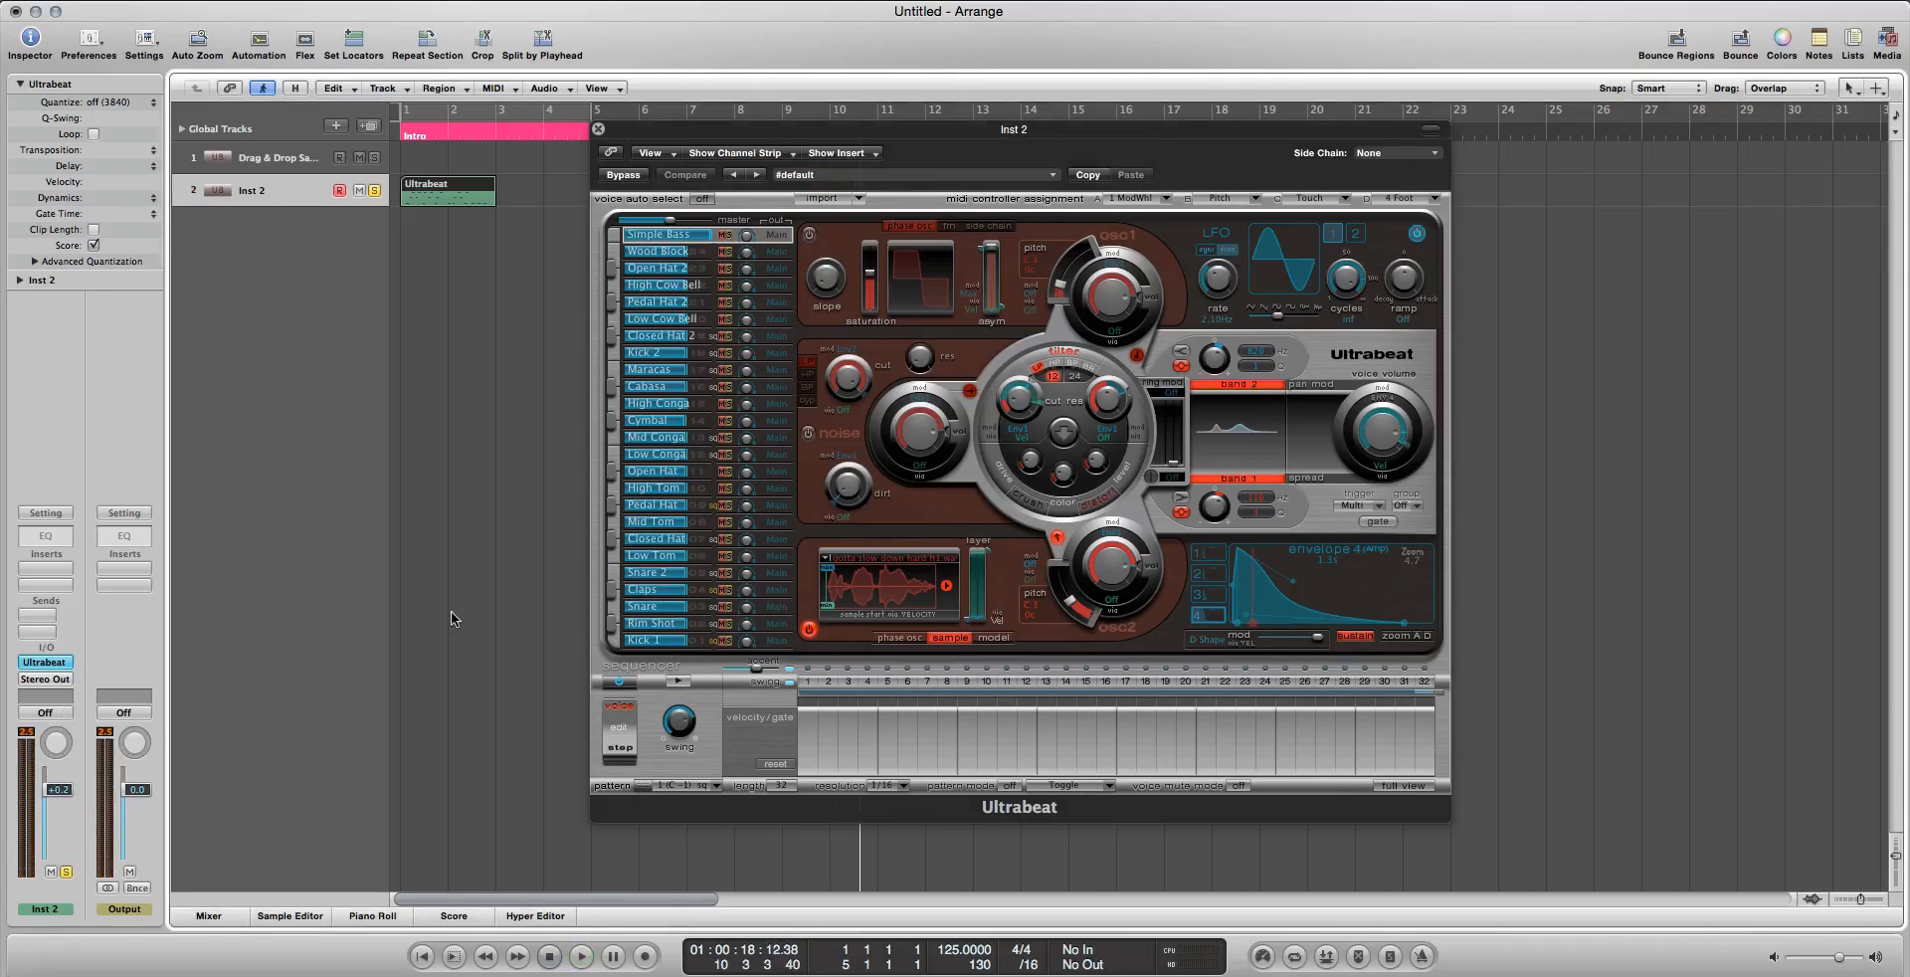
Restart playback from the project start, set the Inst 2 channel volume to -2.7 dB and reset its peak level display
key(space)
click(433, 297)
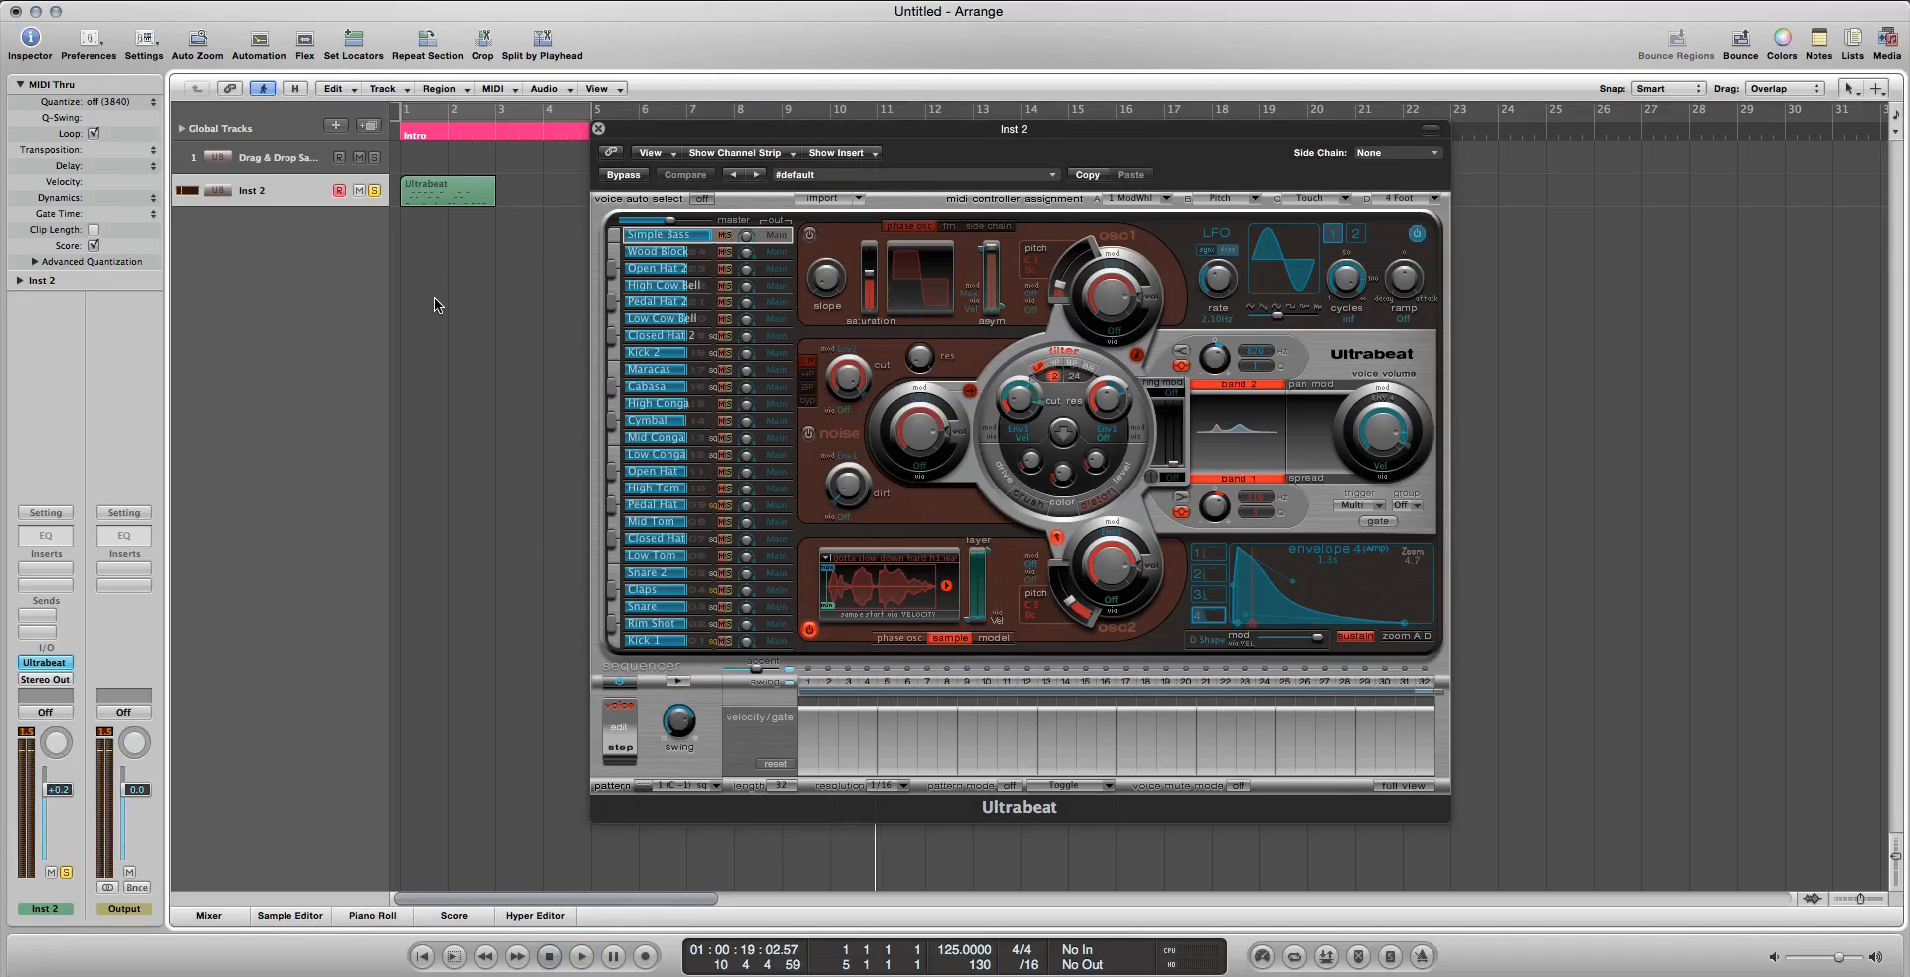
key(Return)
key(space)
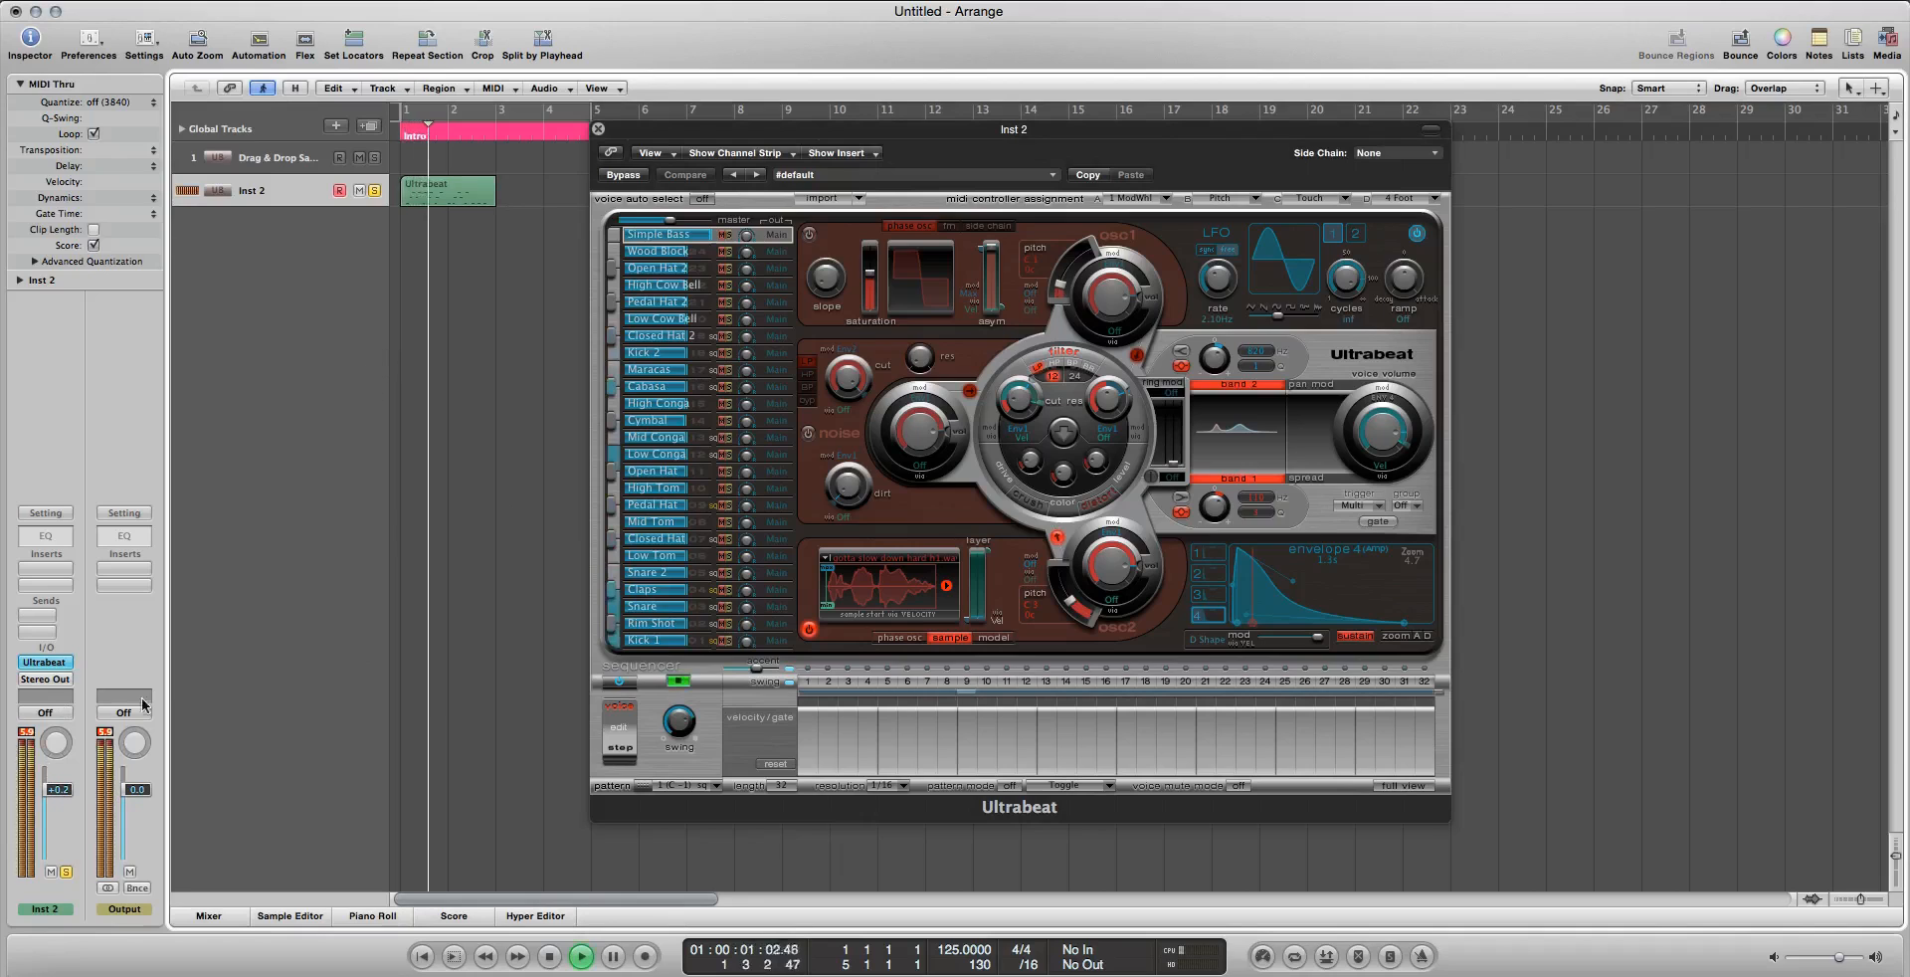
drag(58, 789, 60, 799)
click(26, 732)
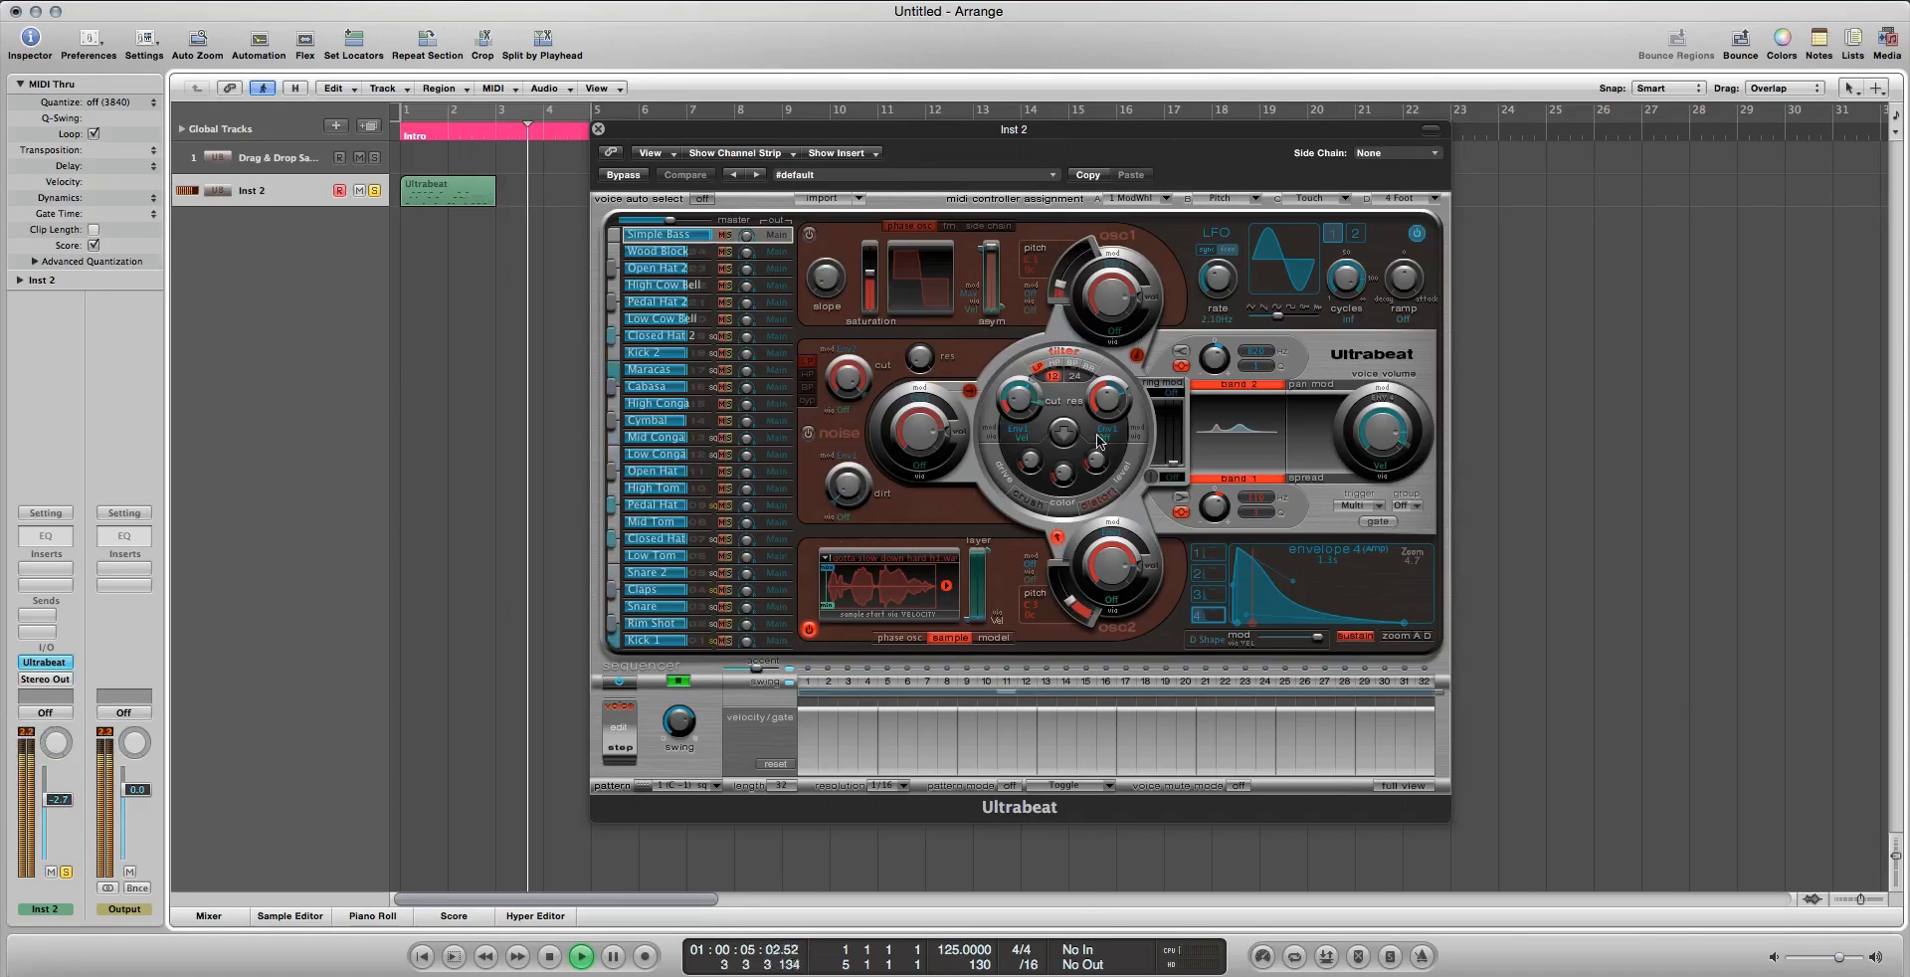
Move the Ultrabeat window clear of the Intro, cycle playback over bars 1 to 5, and stop with the first region selected
drag(895, 130, 1050, 143)
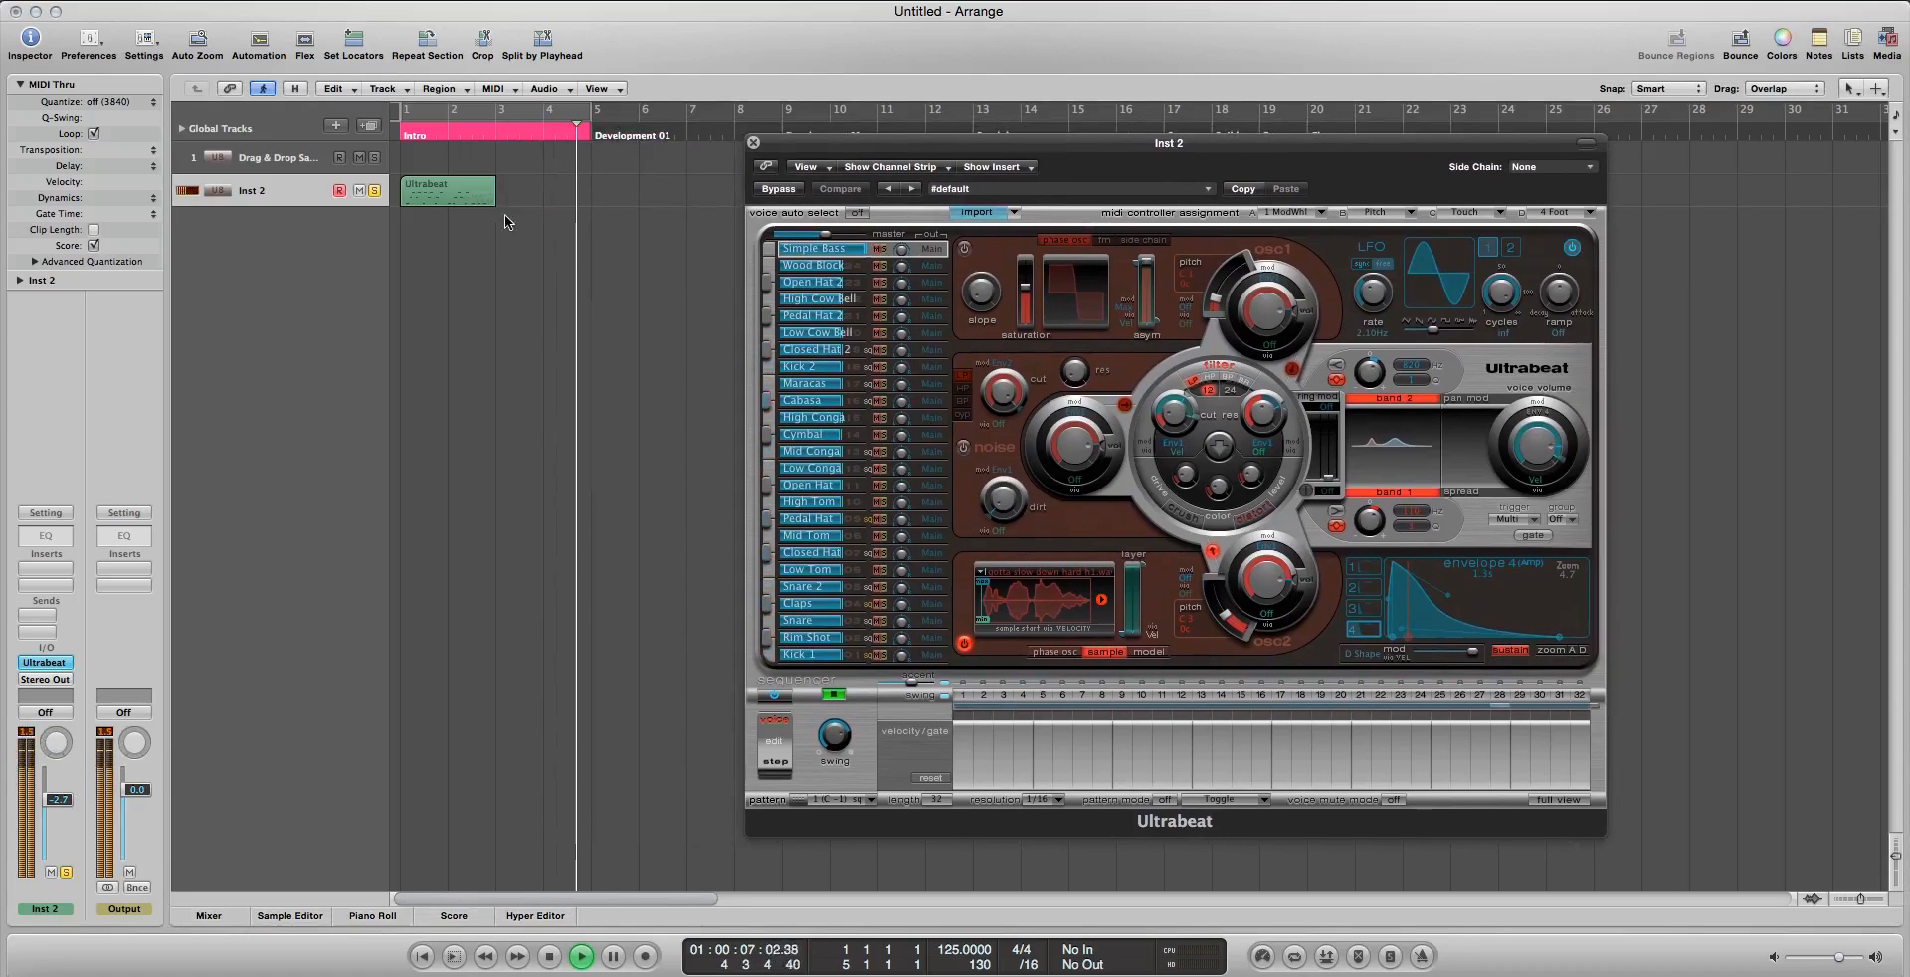
click(438, 107)
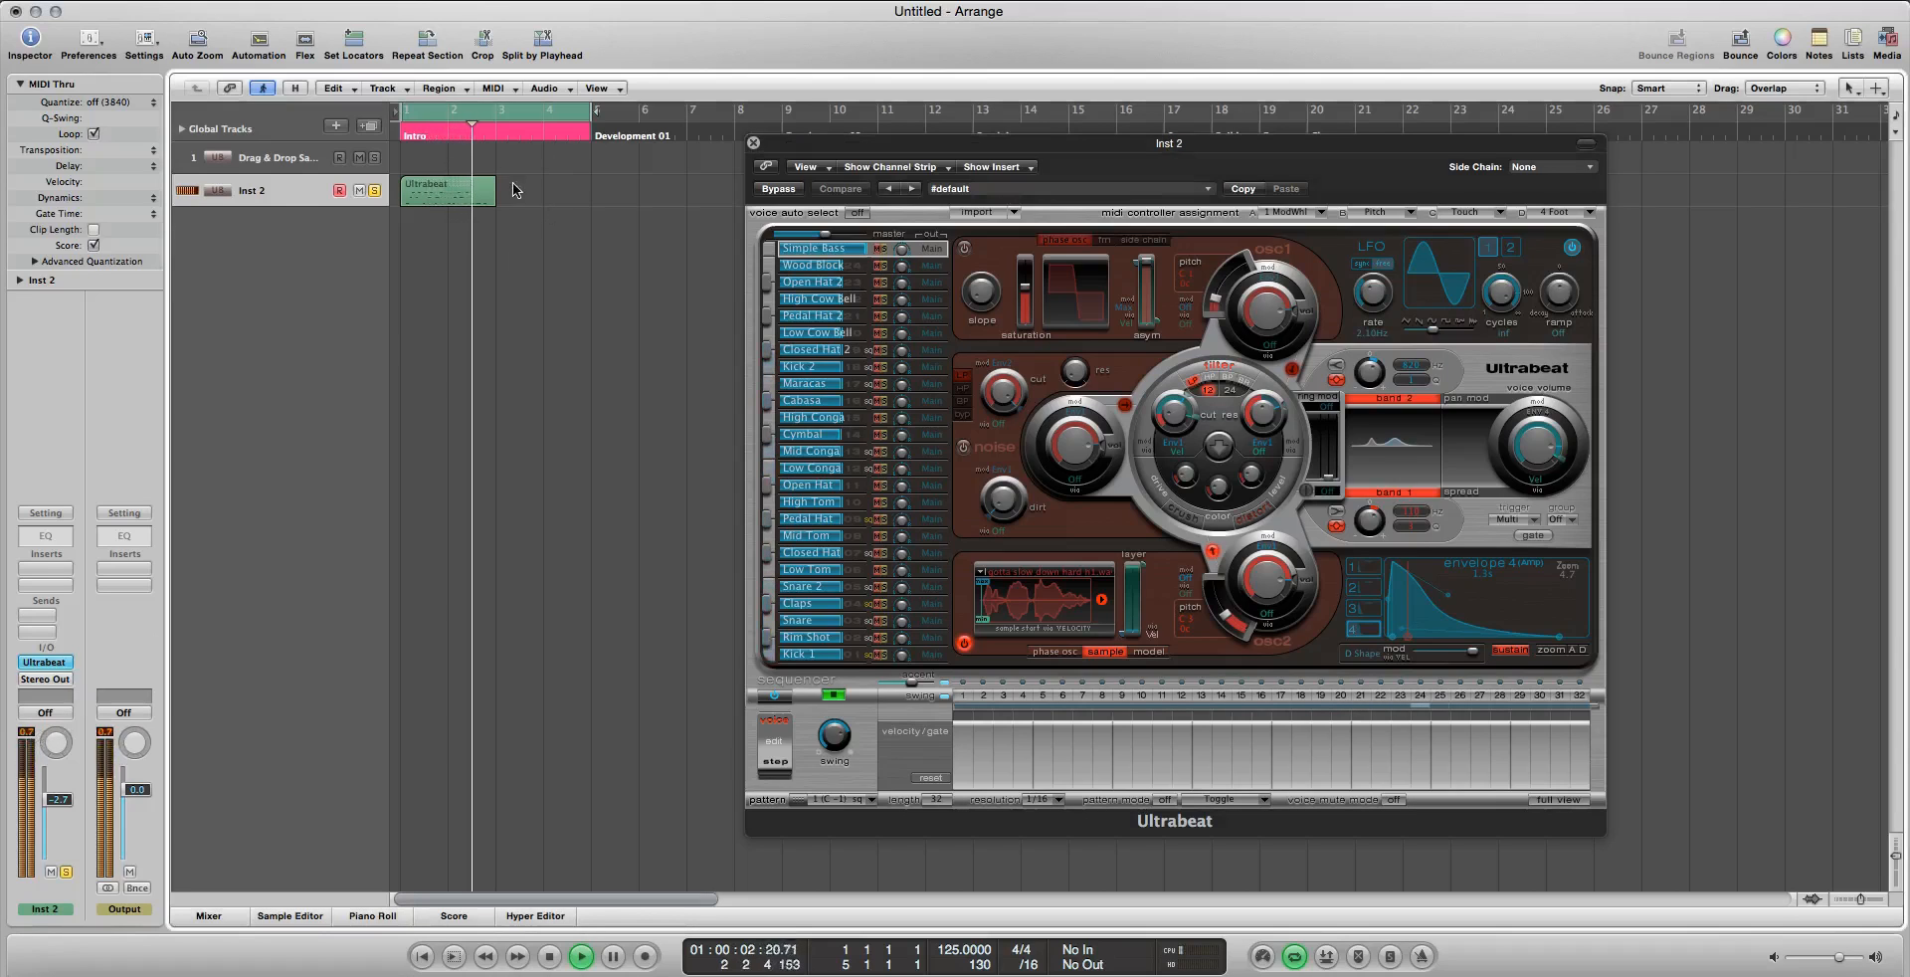
key(space)
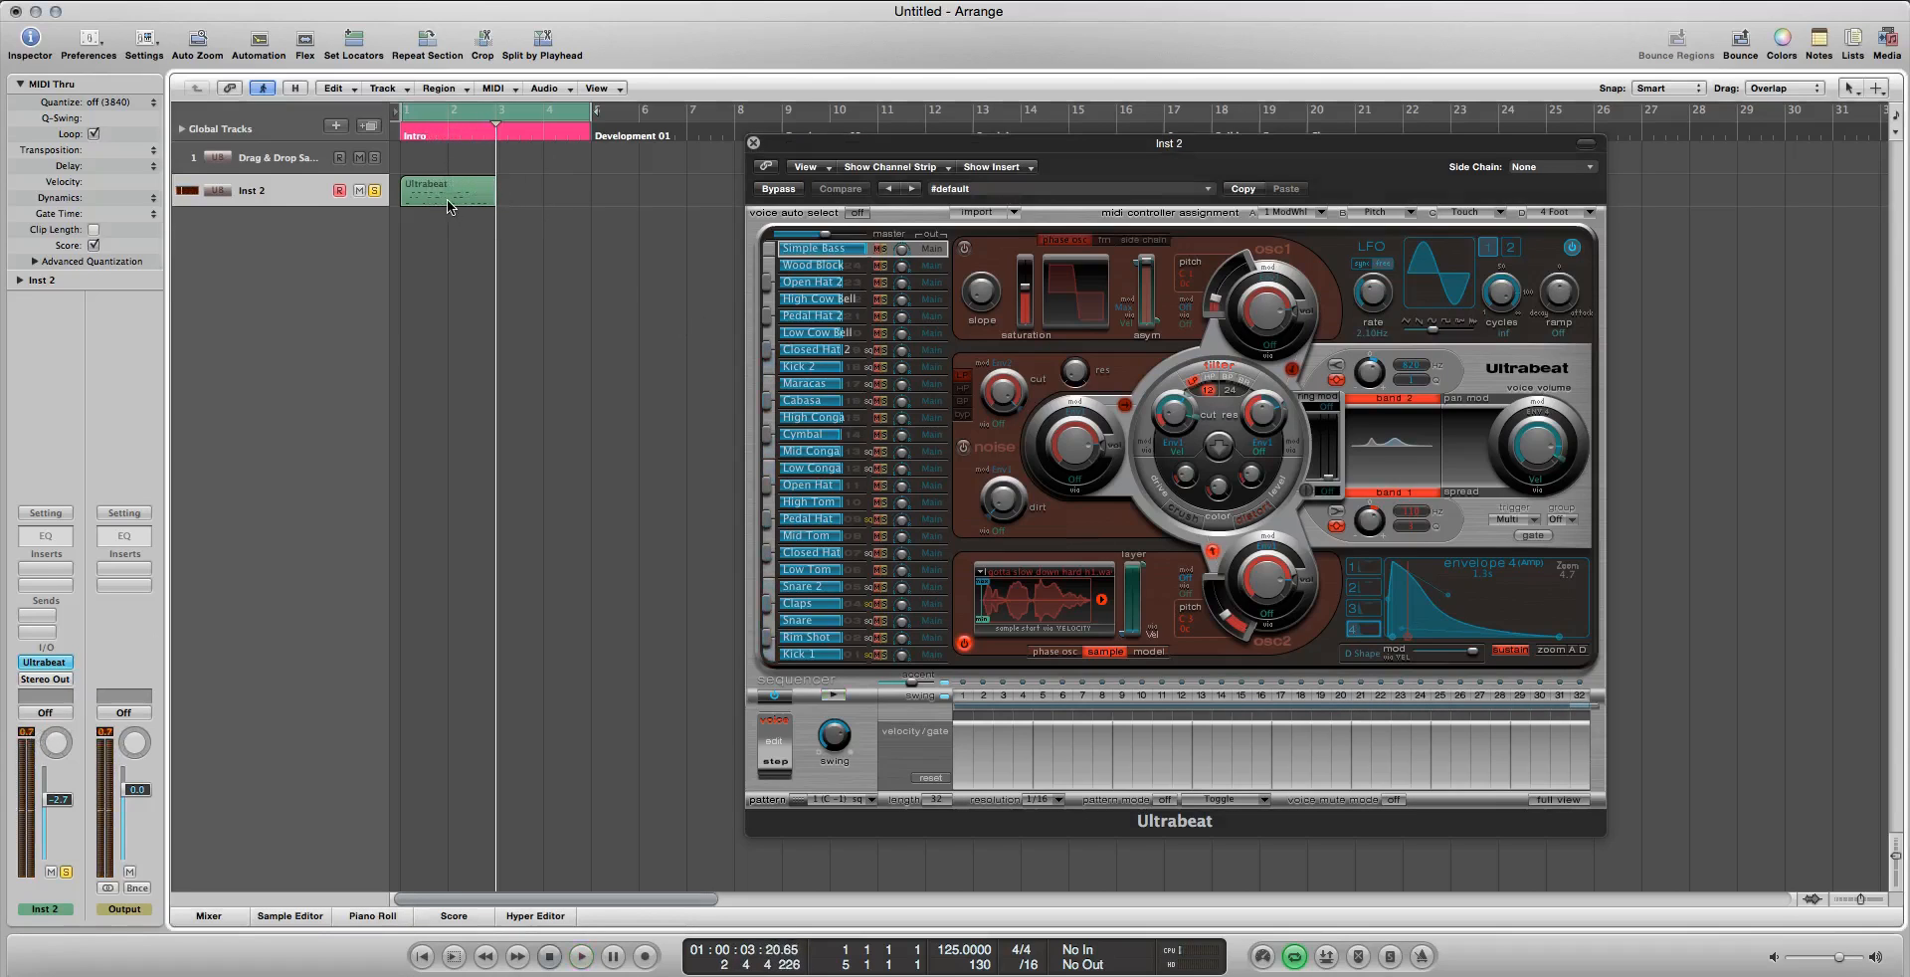
click(450, 198)
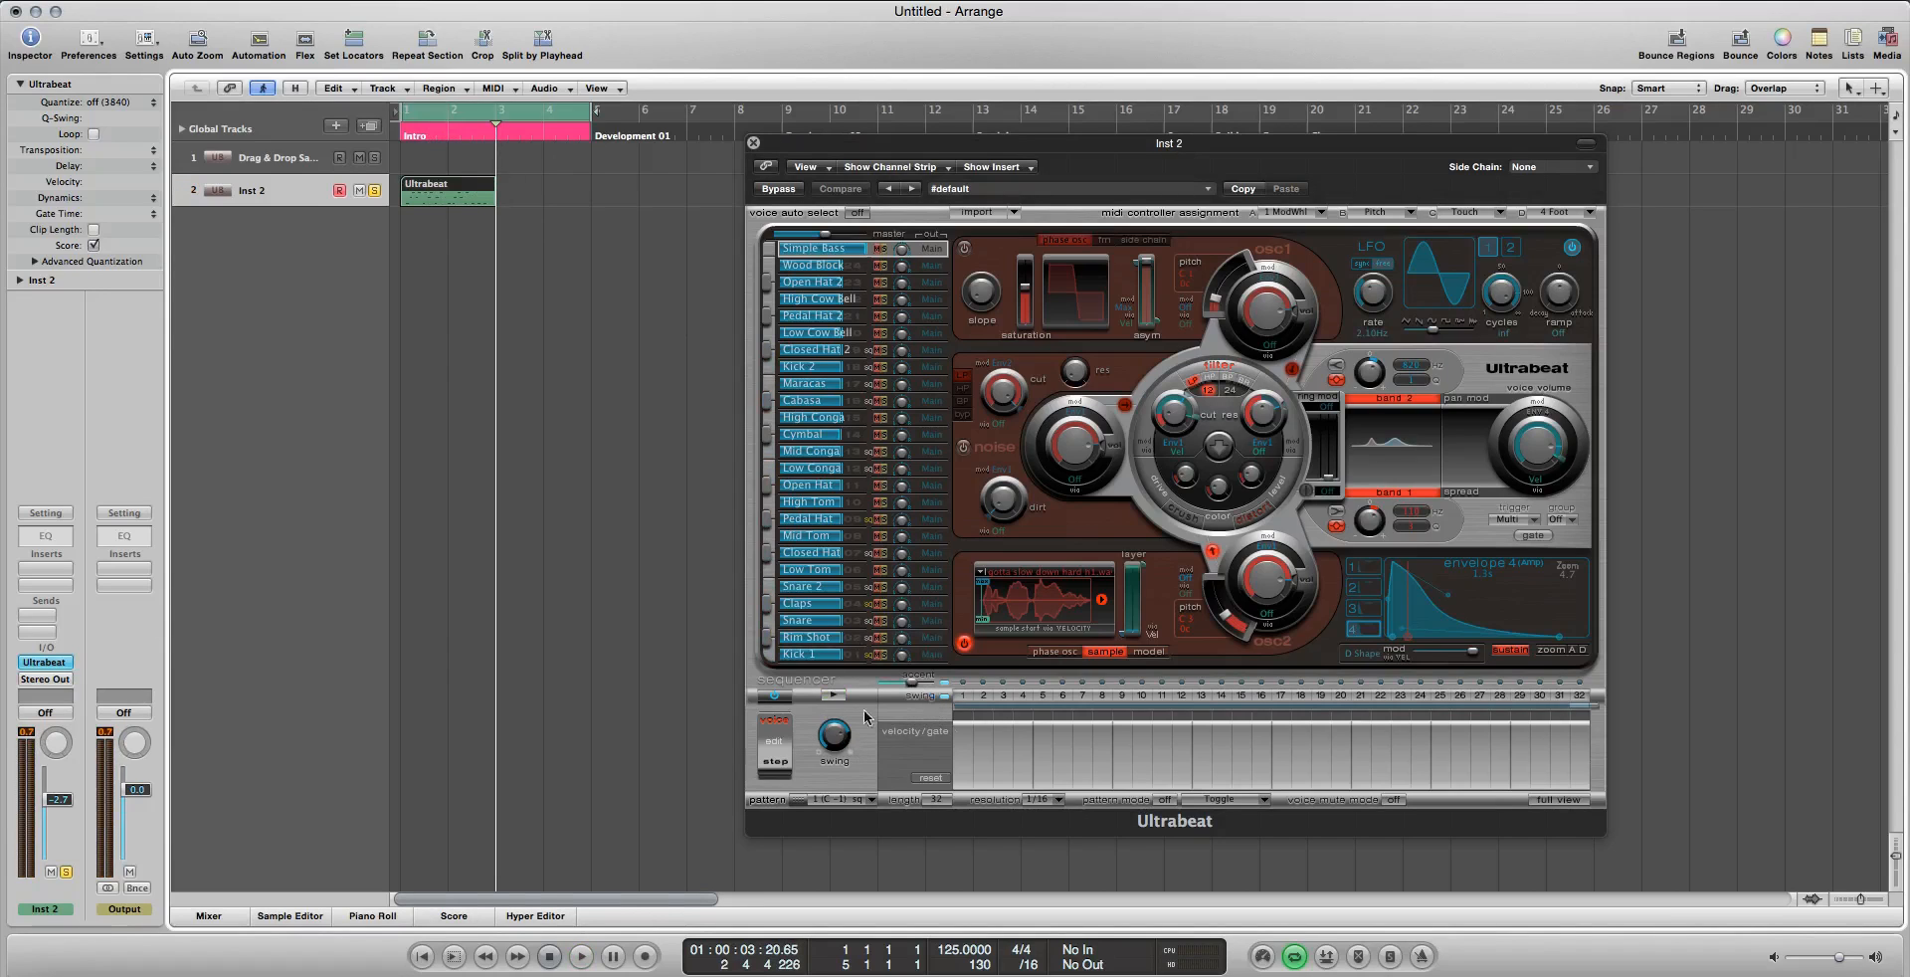
Show Ultrabeat's full pattern grid and add hits between steps 19 and 30 on the wood block, cow bell, hat and conga voices
click(1537, 800)
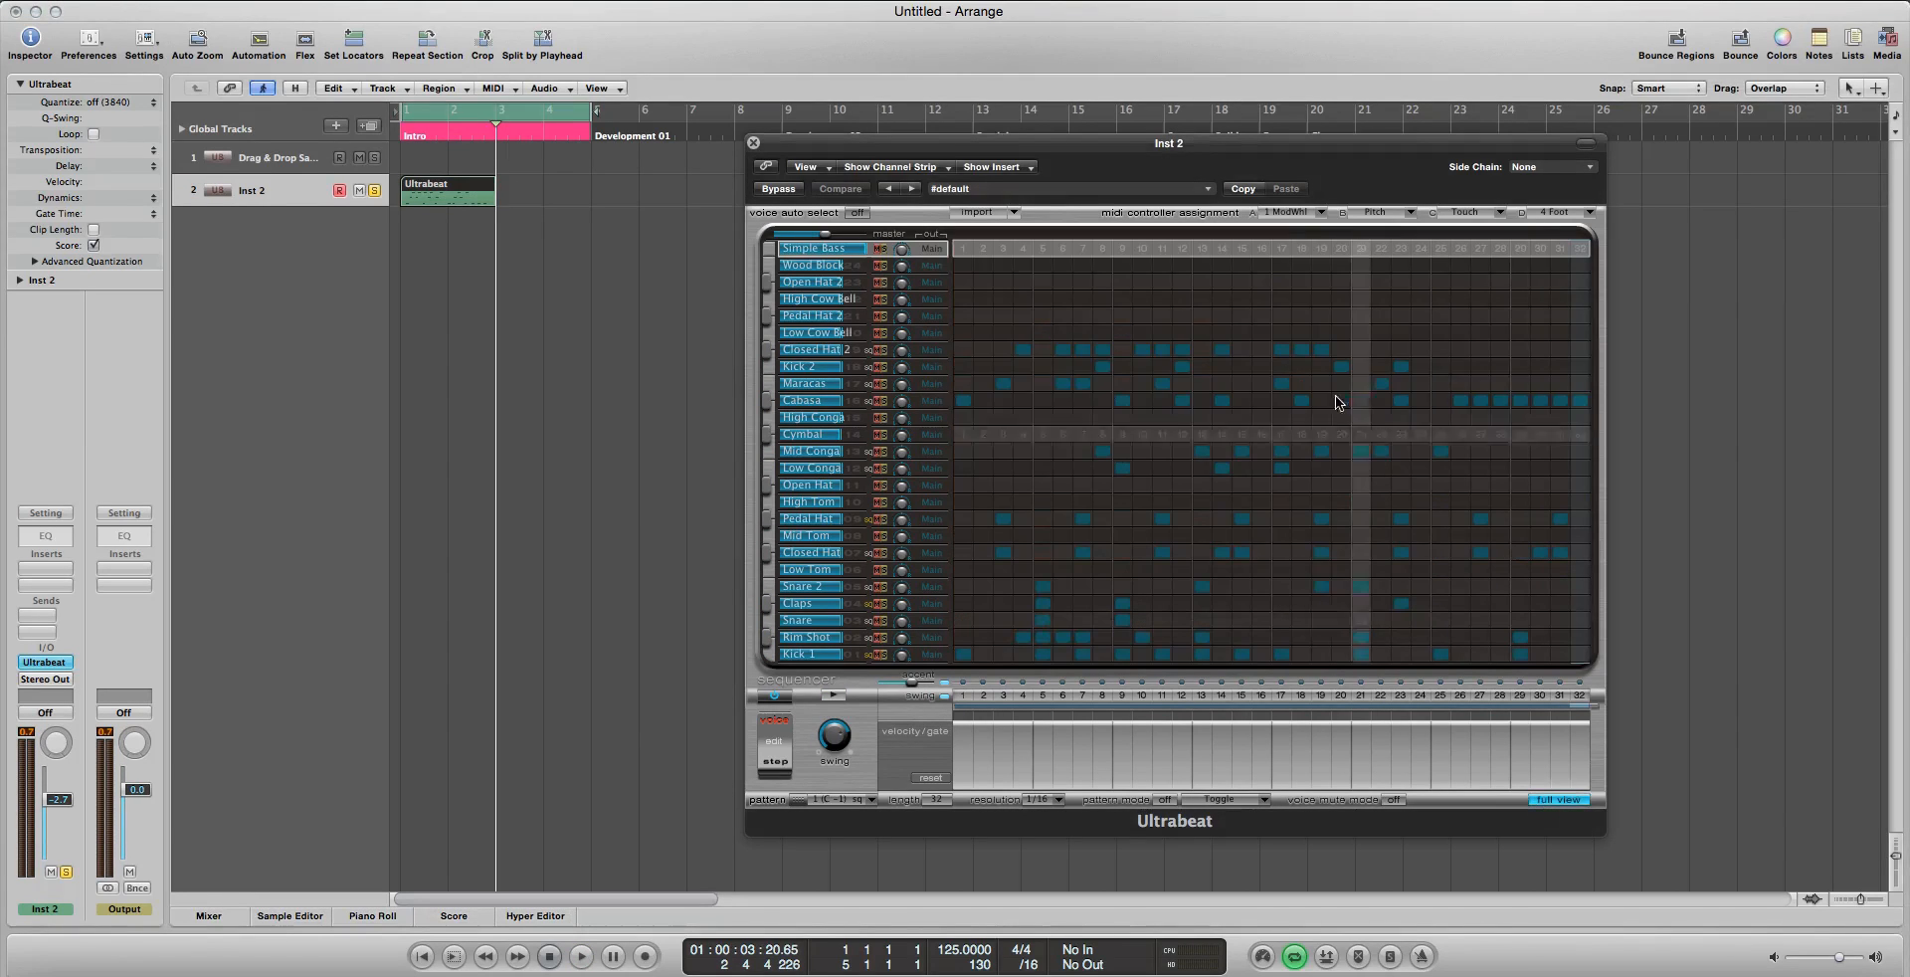
click(1325, 313)
click(1401, 330)
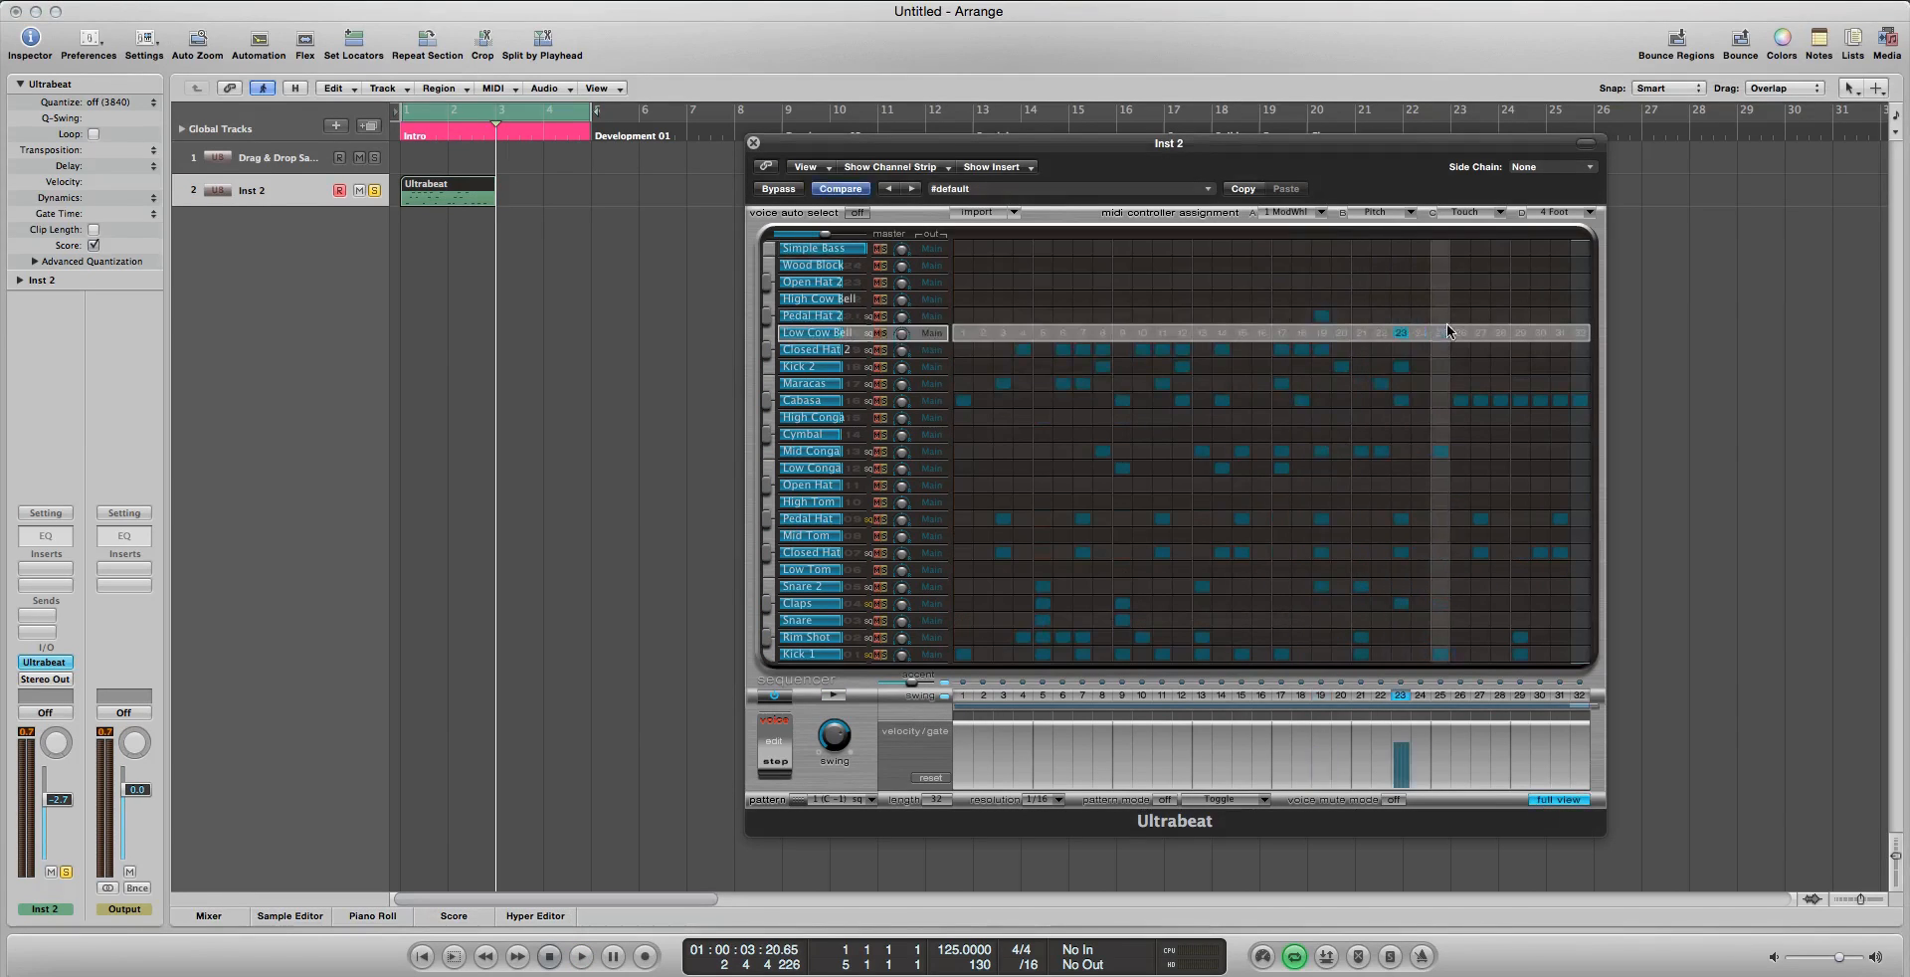
click(1443, 330)
click(1500, 314)
click(1522, 268)
click(1540, 299)
click(1538, 450)
click(1518, 484)
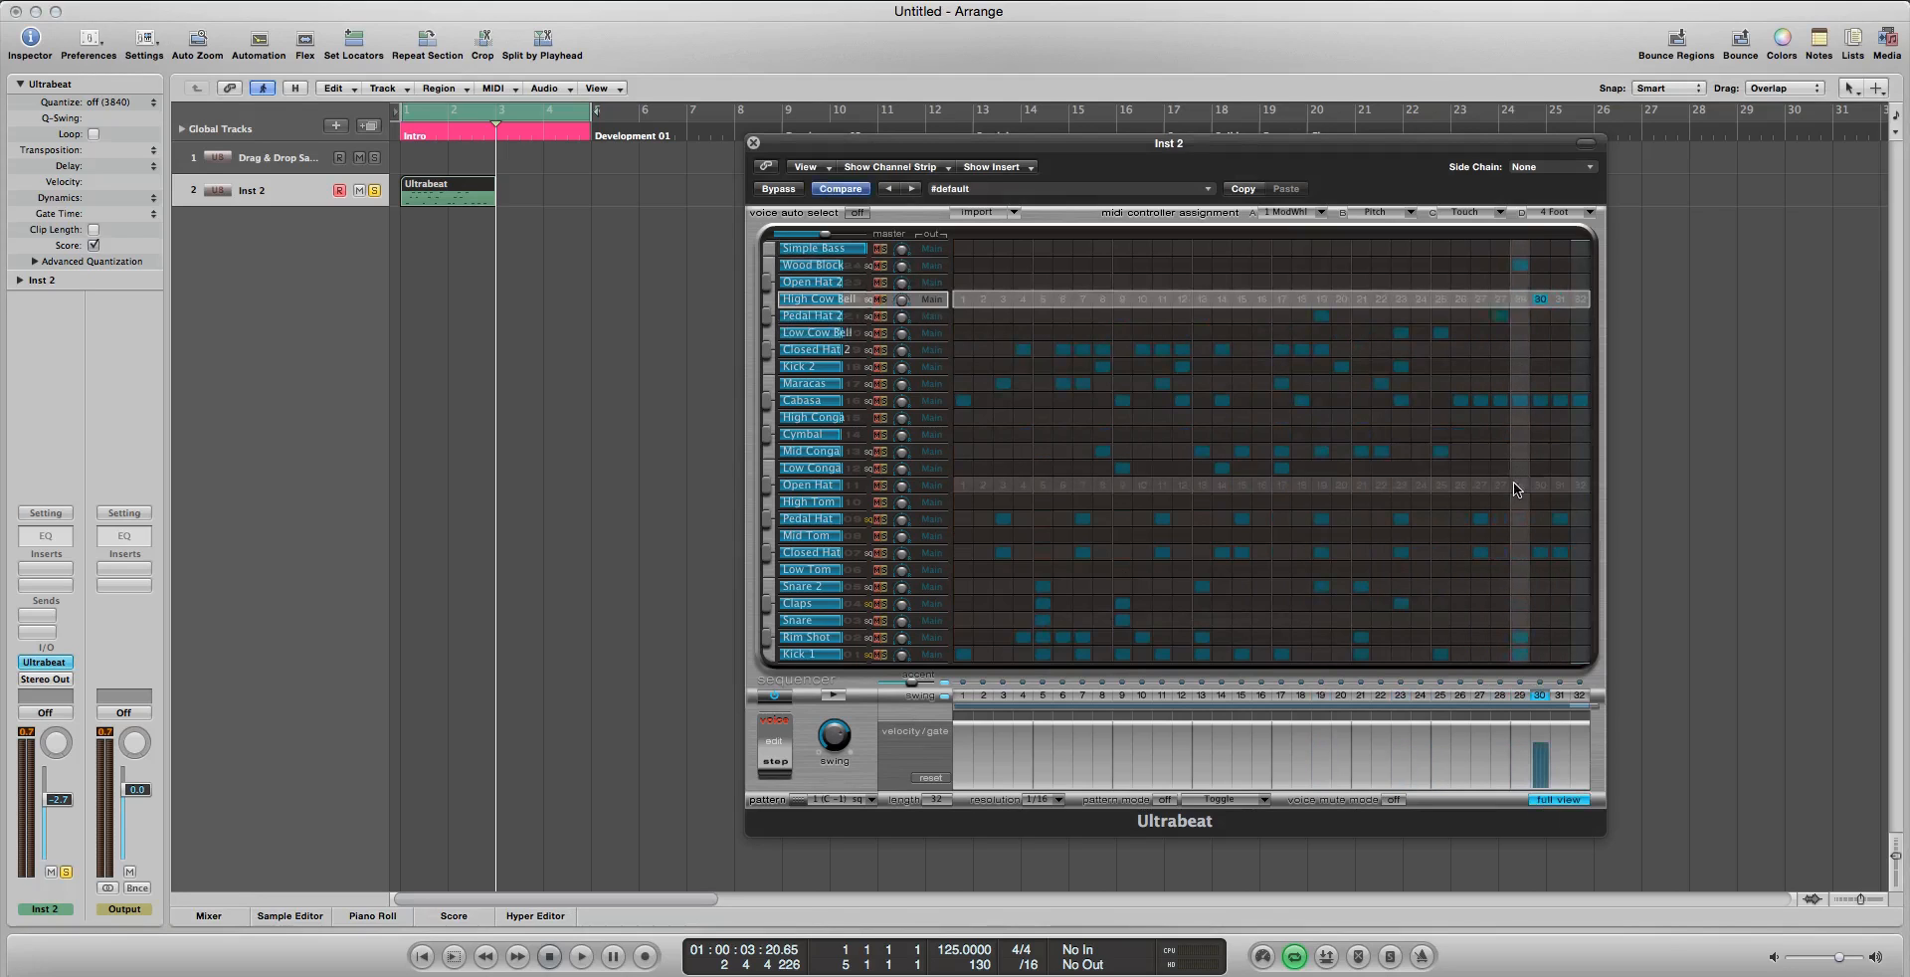
click(1478, 484)
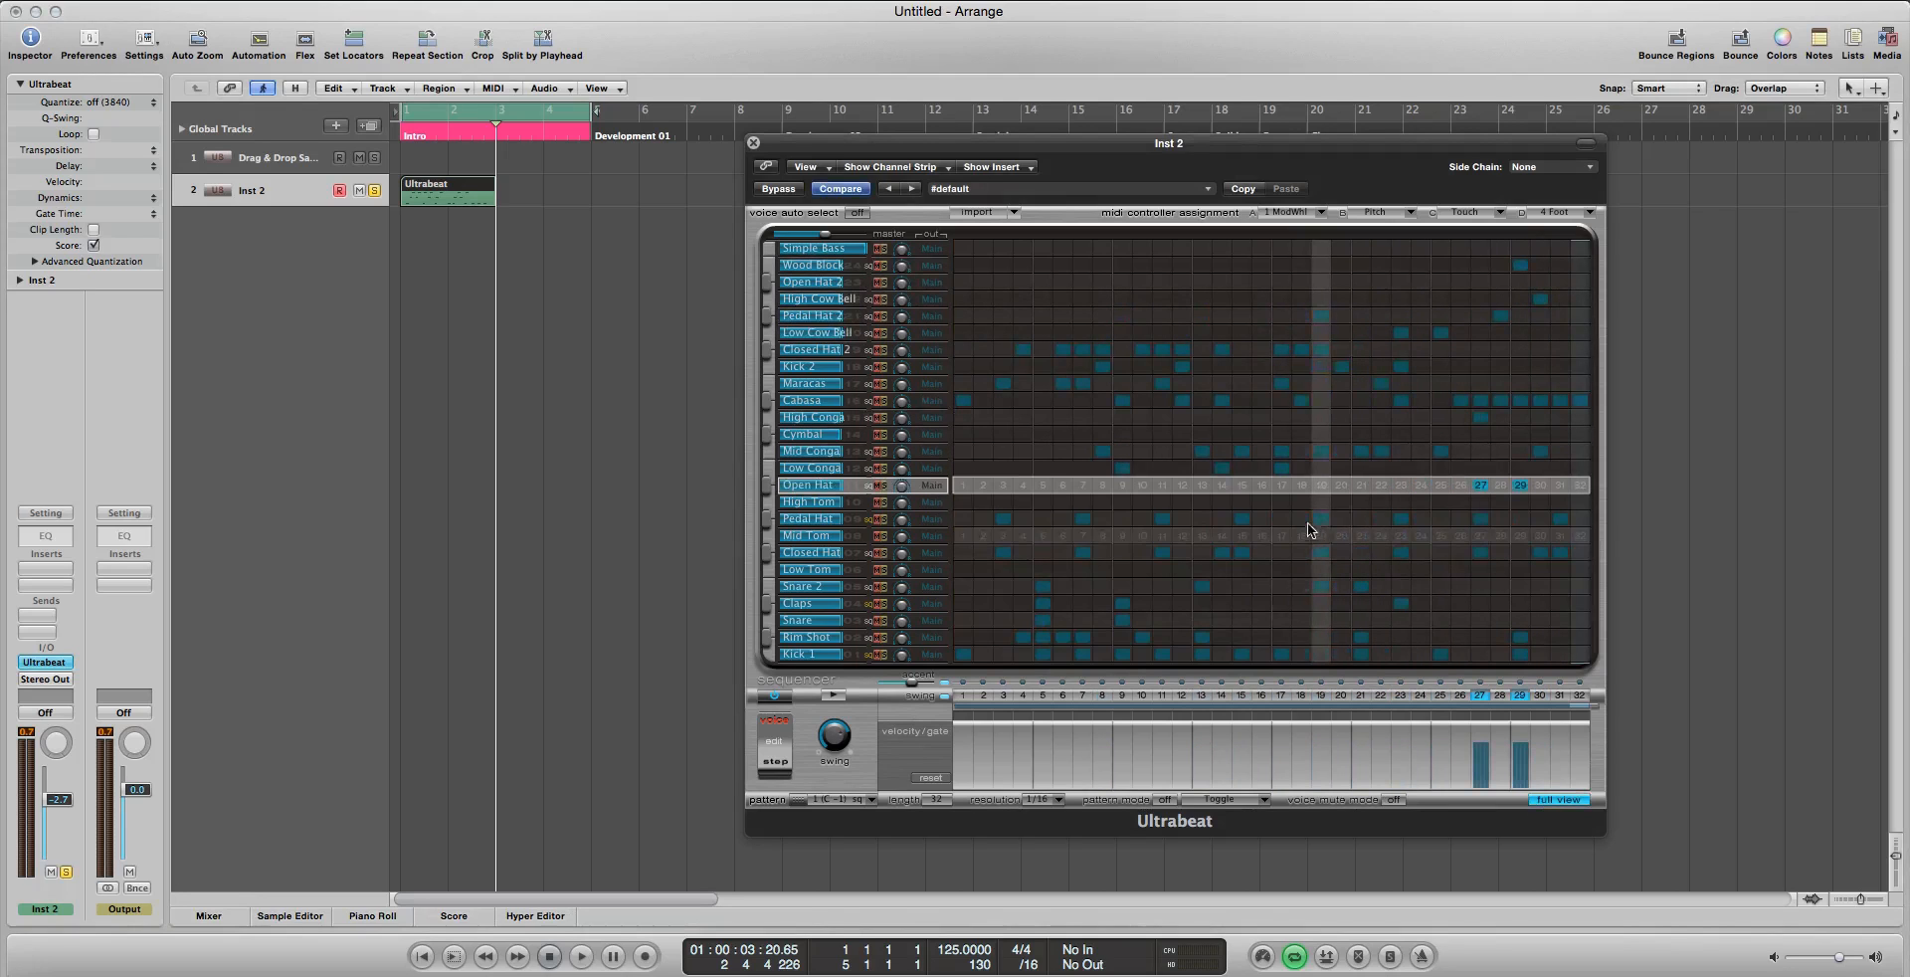
Add hits between steps 3 and 17 on the Pedal Hat, High Tom, Open Hat, Mid Conga, Cabasa, Pedal Hat 2, High Cow Bell and Open Hat 2 voices
click(1282, 518)
click(1142, 503)
click(1181, 484)
click(1002, 451)
click(1003, 400)
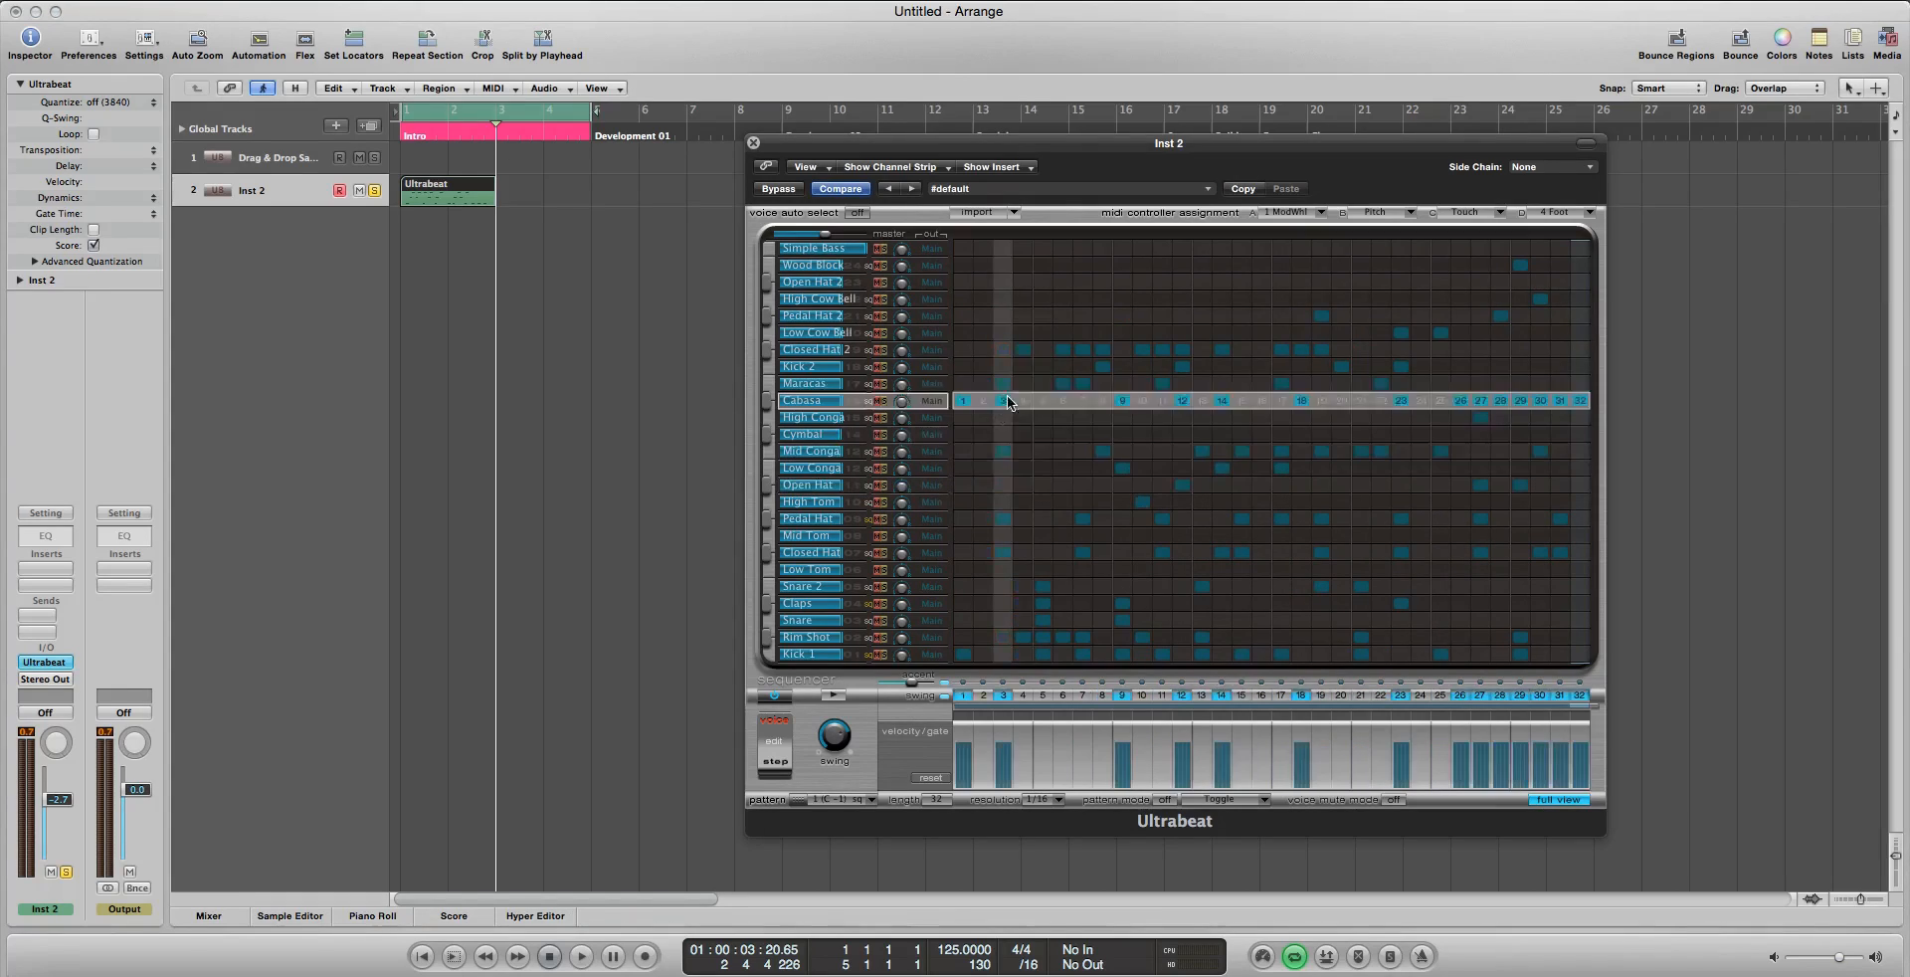
click(1042, 315)
click(1142, 298)
click(1222, 282)
Audition the varied pattern in Ultrabeat's sequencer and place it as a second region at bar 3 of the Inst 2 track
click(832, 694)
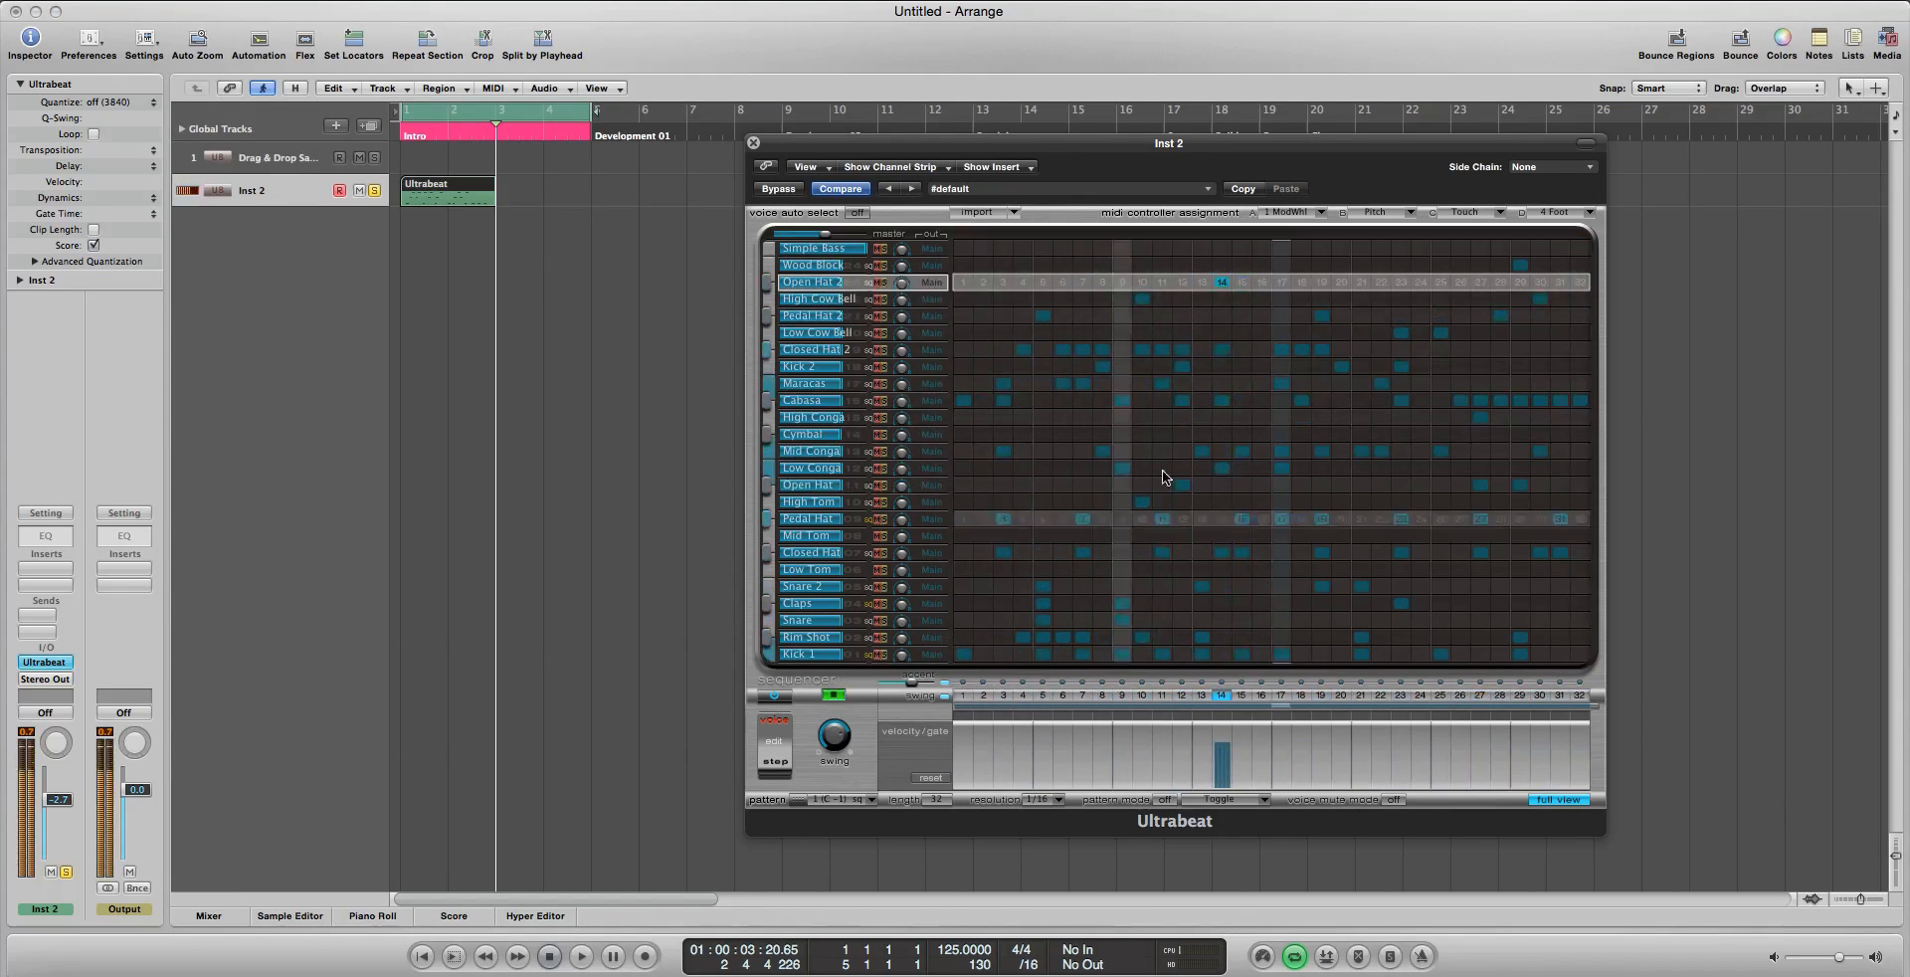
click(835, 694)
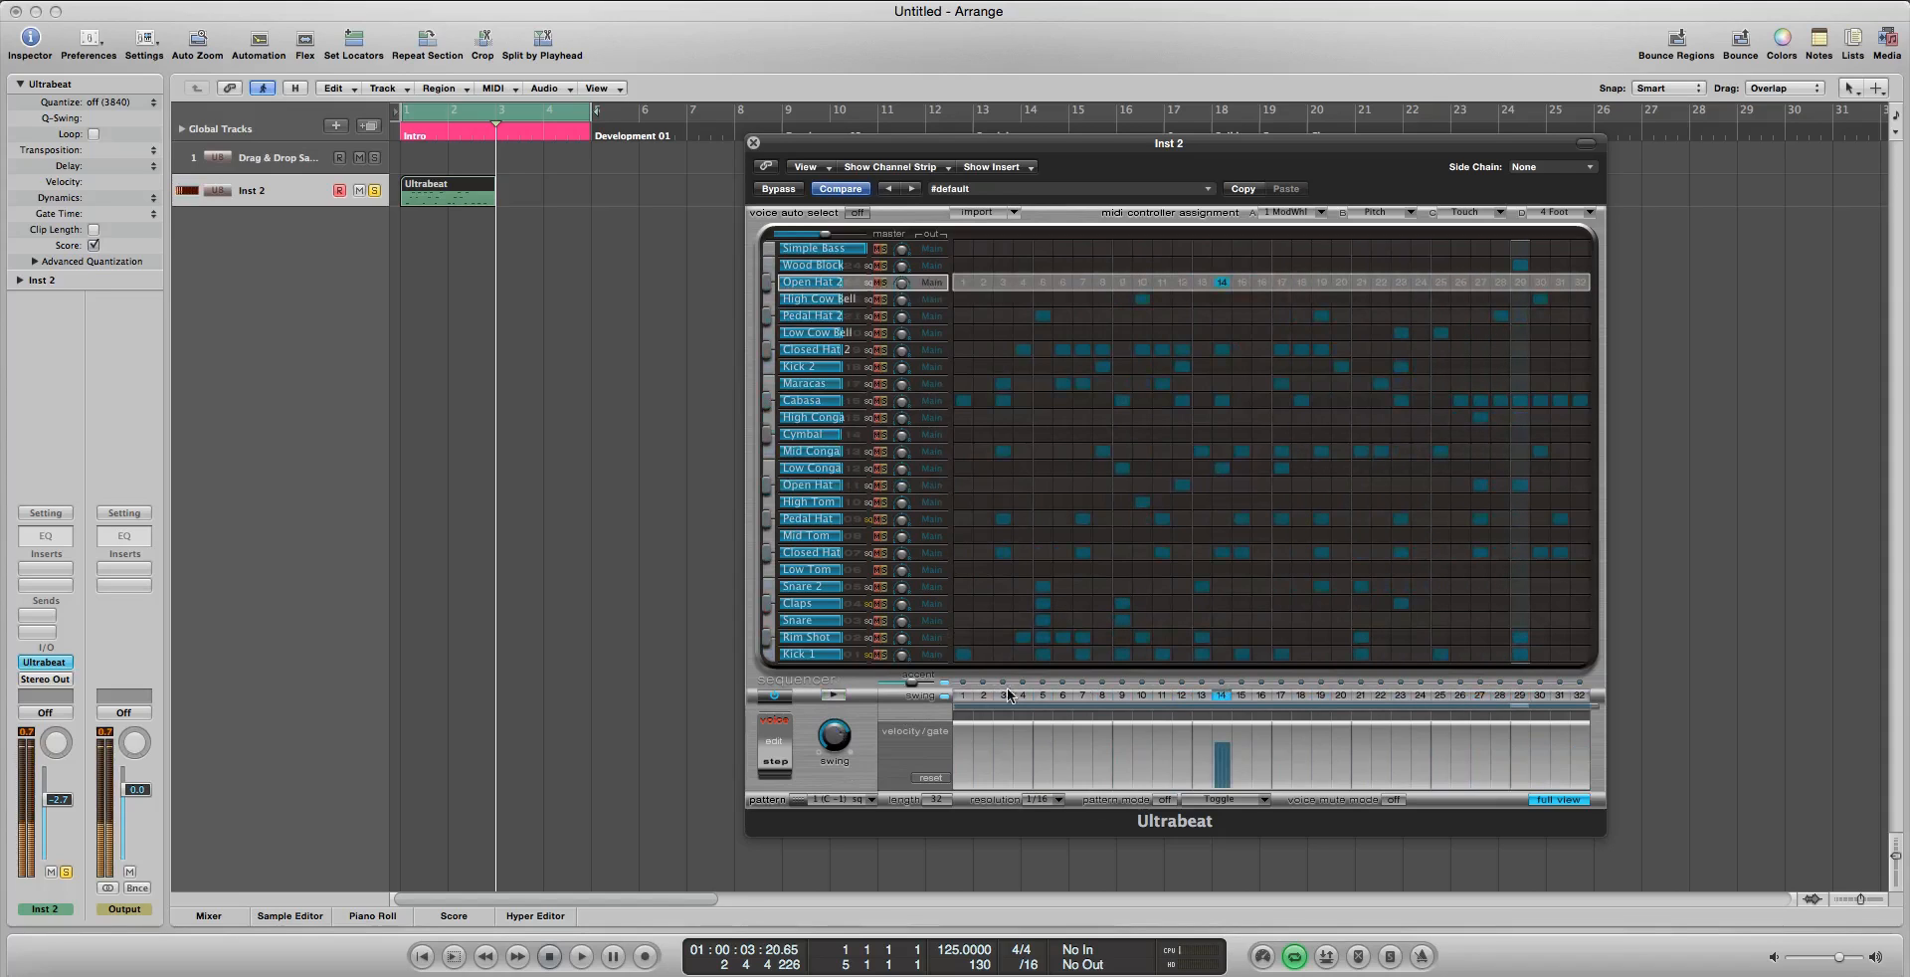
drag(798, 800, 529, 206)
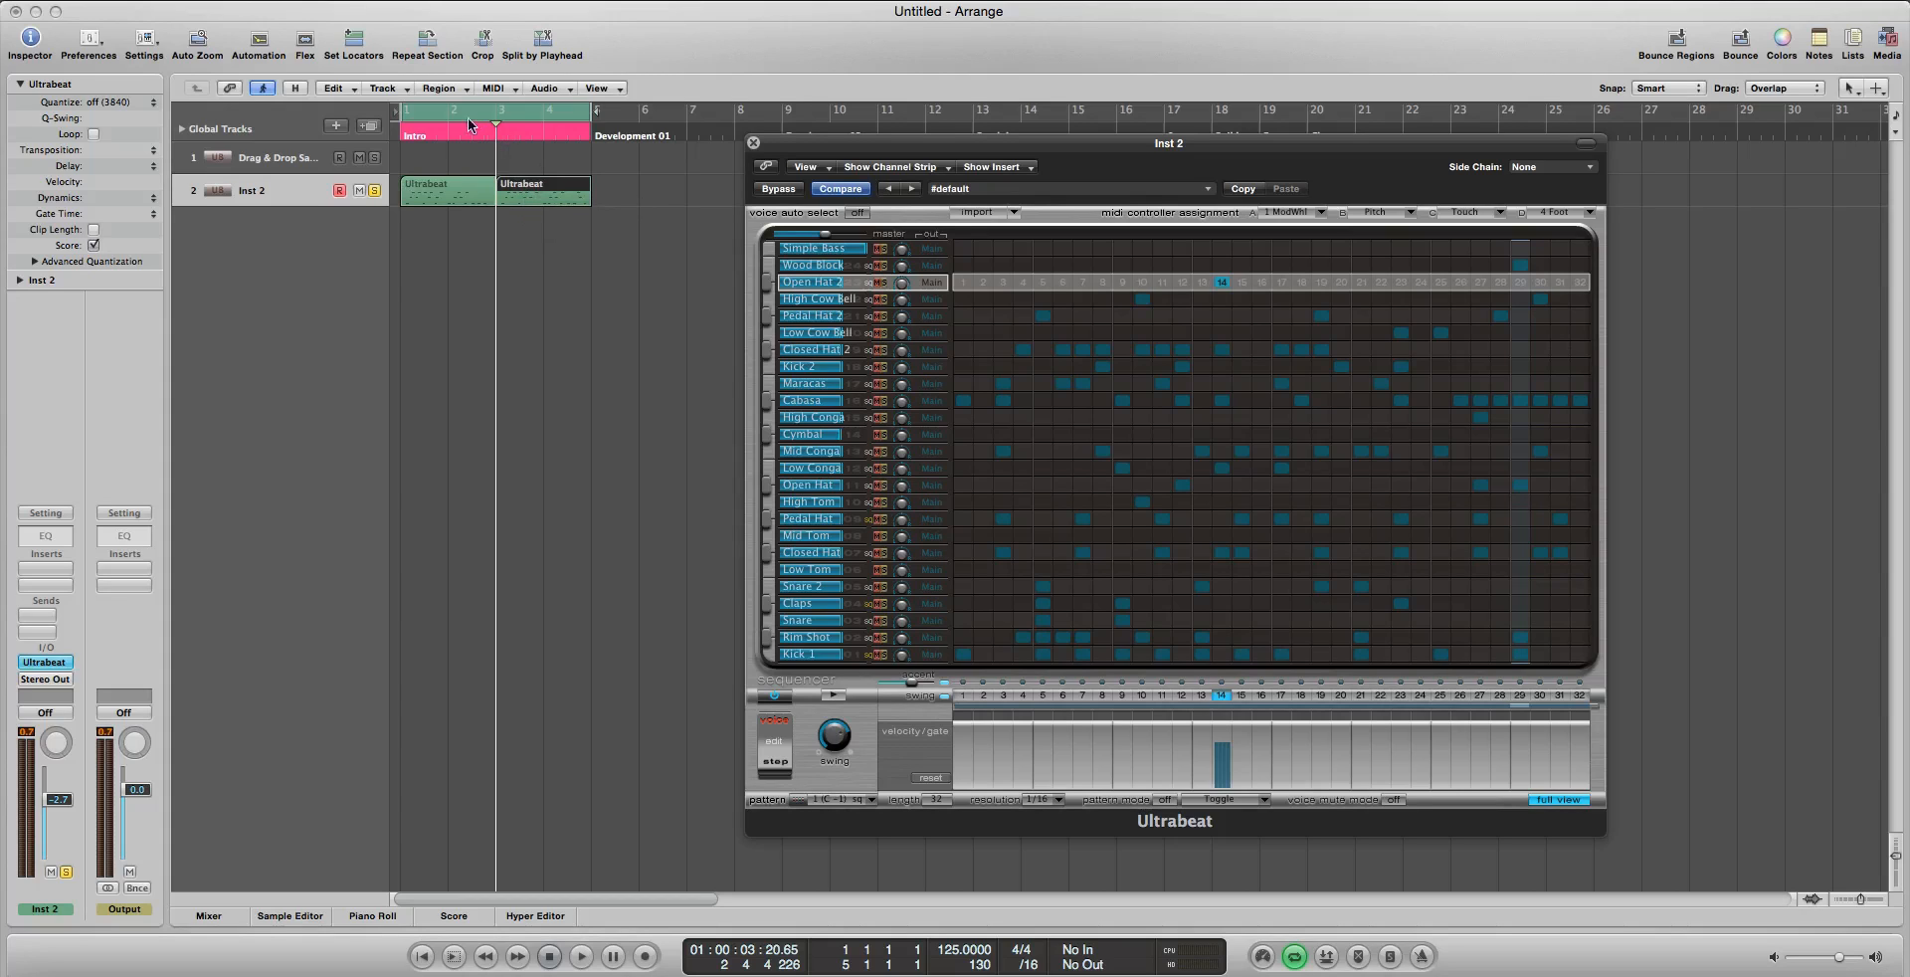
Turn off Ultrabeat's step sequencer and play the two pattern regions from the project start
click(585, 464)
key(Return)
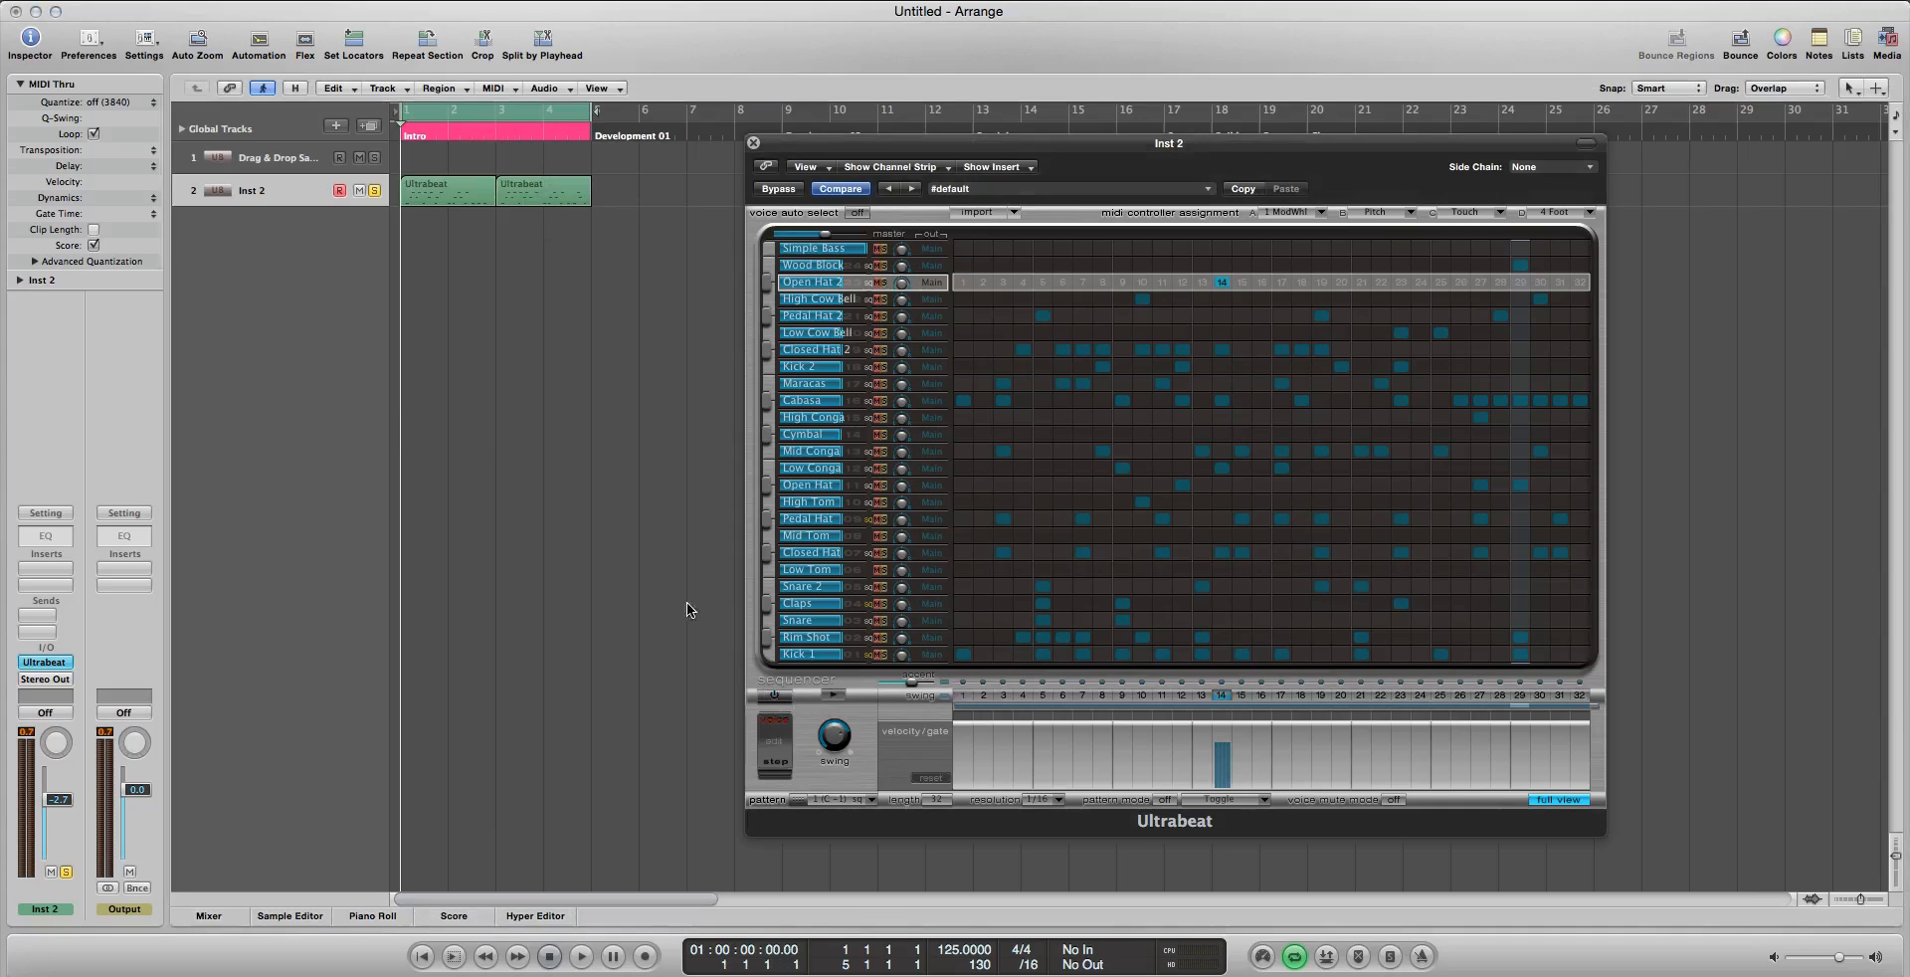
key(space)
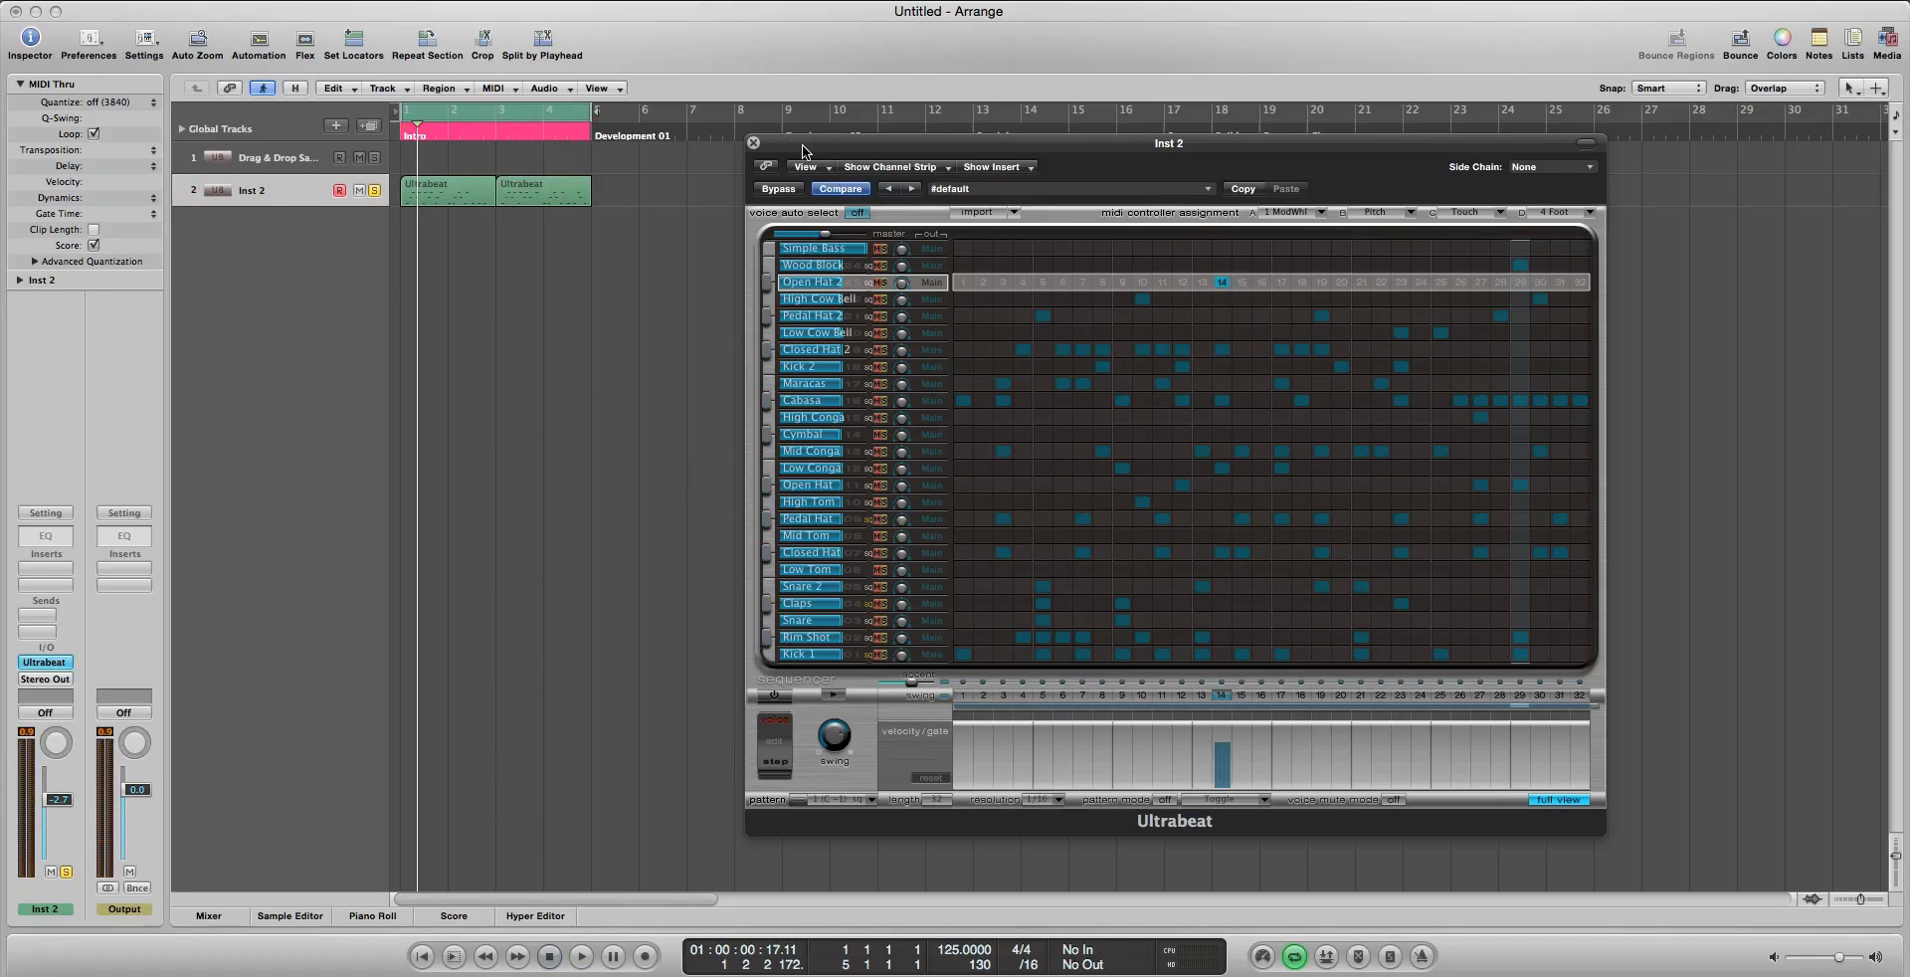
Move the Ultrabeat window closer to the track list, turn its step sequencer back on and select pattern 2 (C#-1)
drag(804, 151, 630, 147)
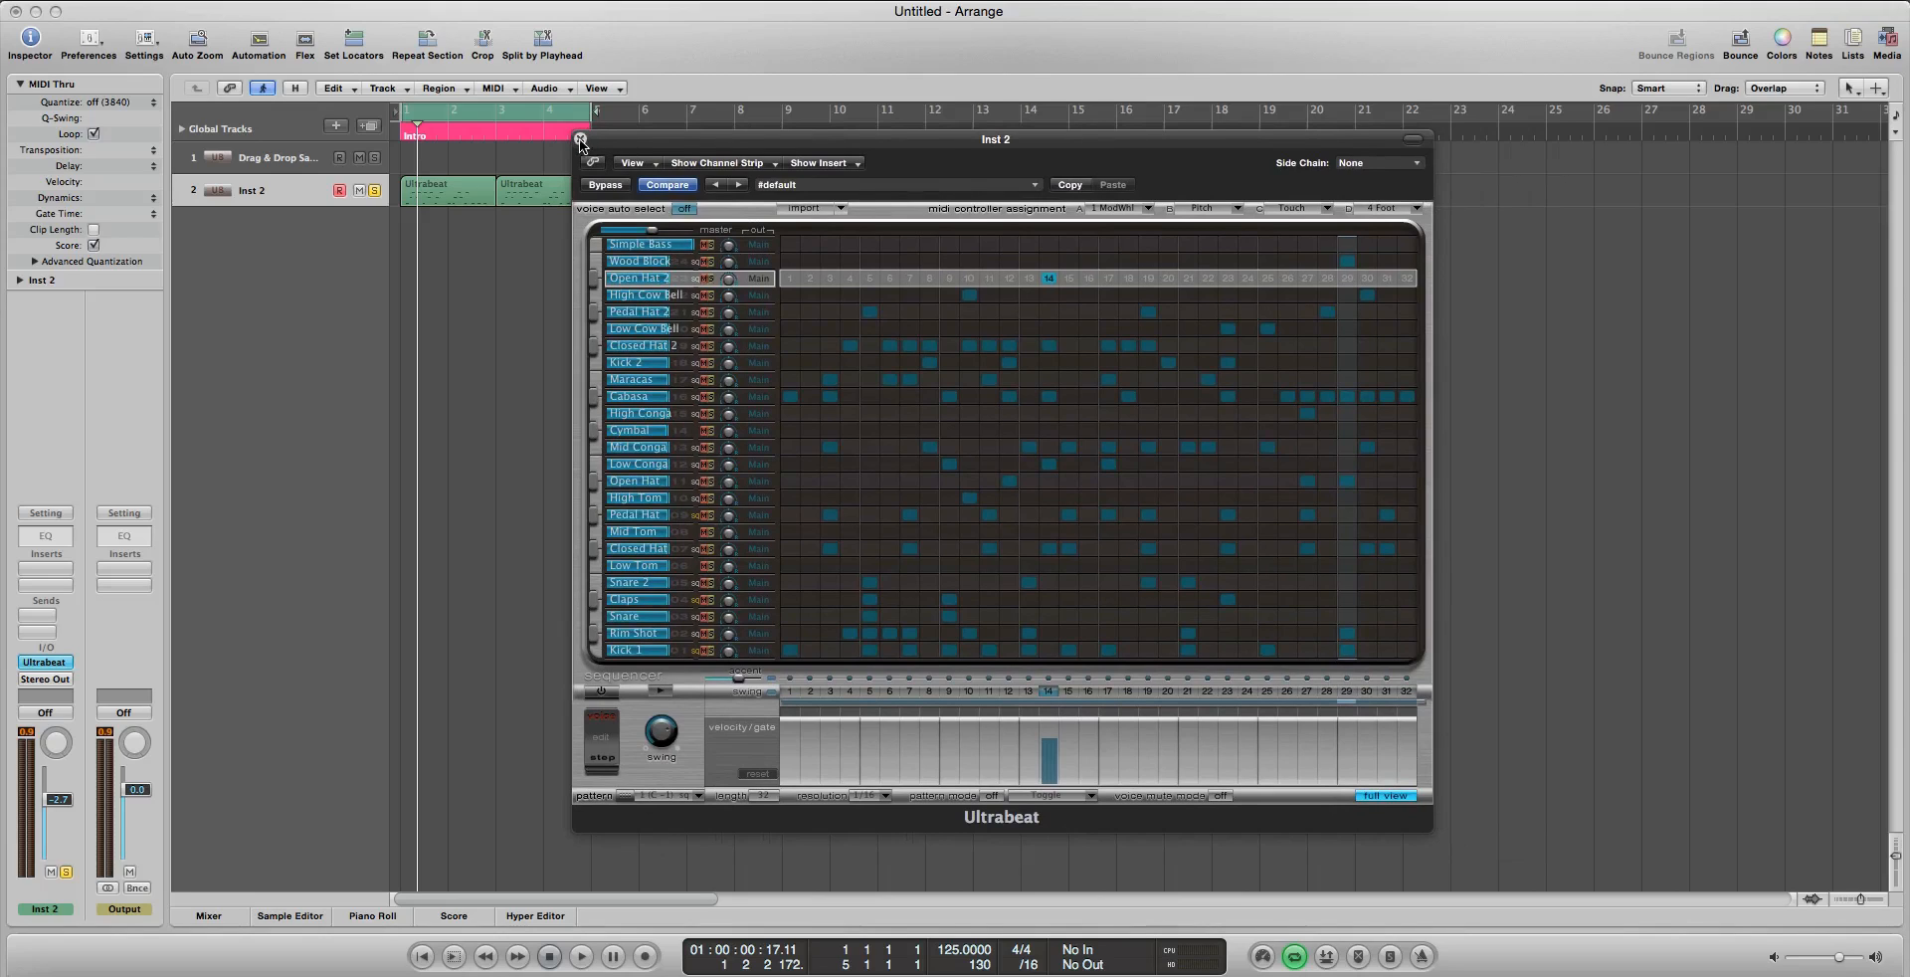
click(607, 692)
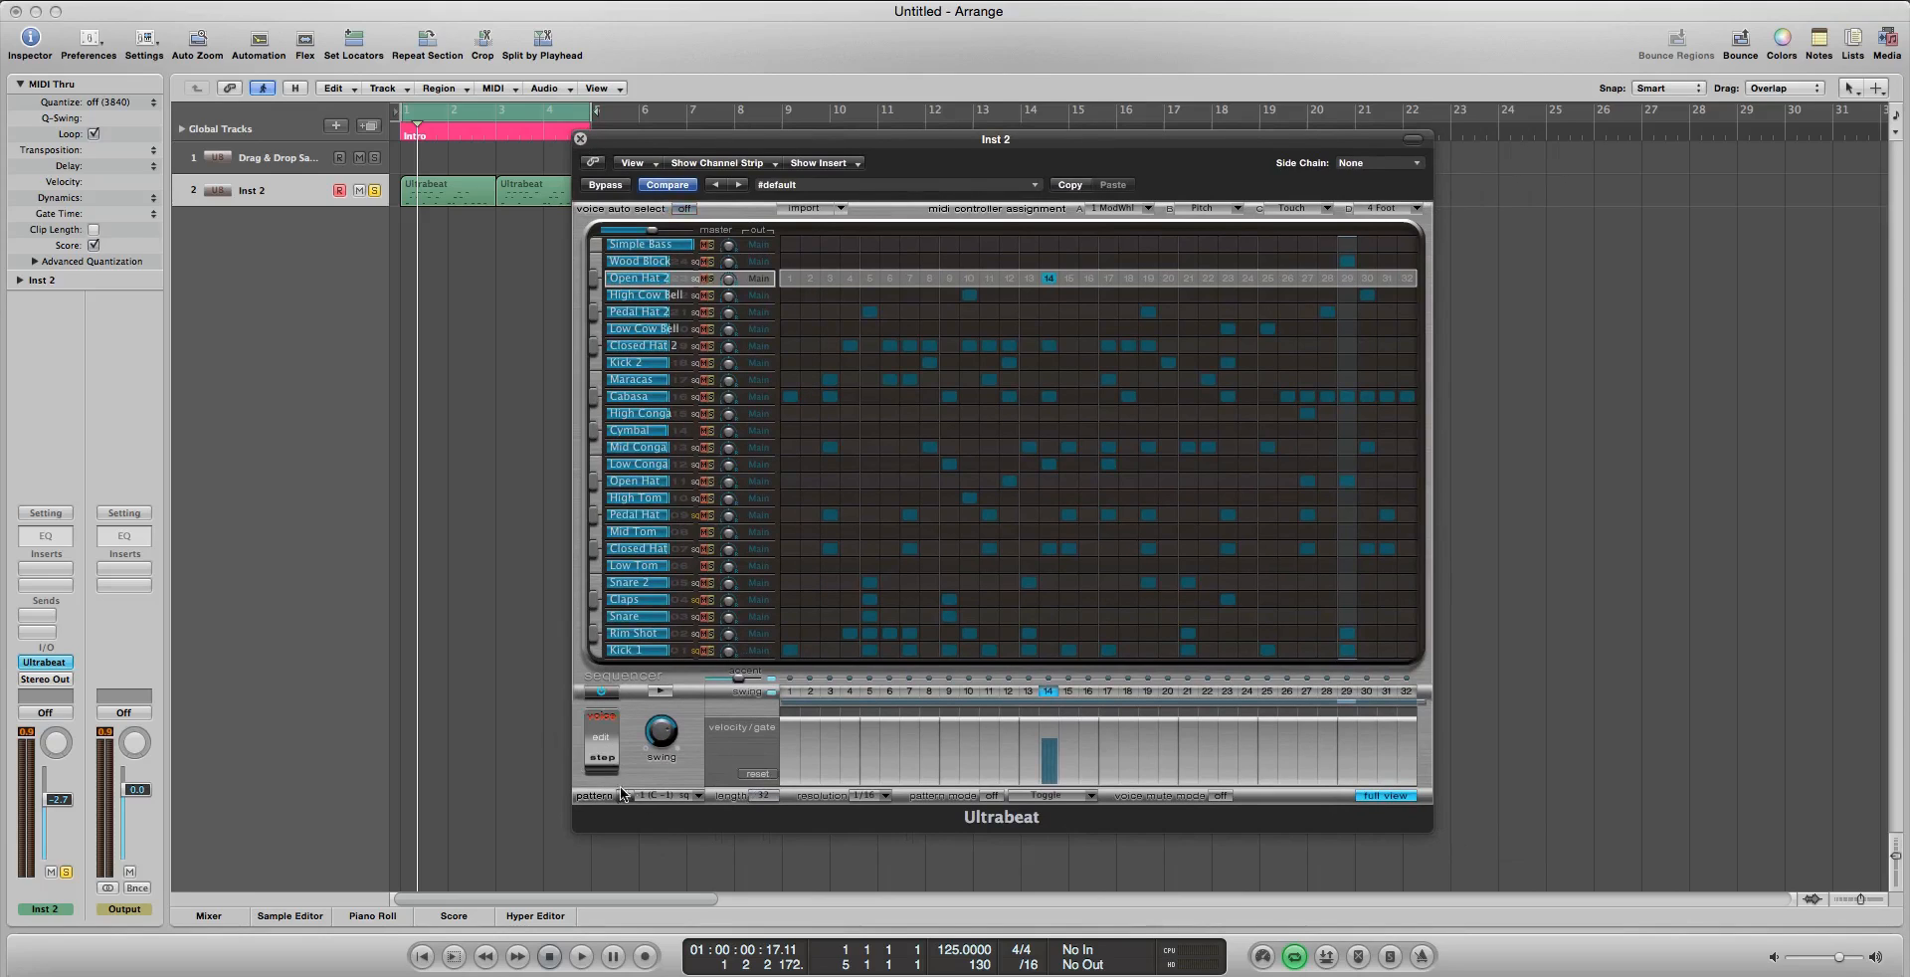
click(685, 795)
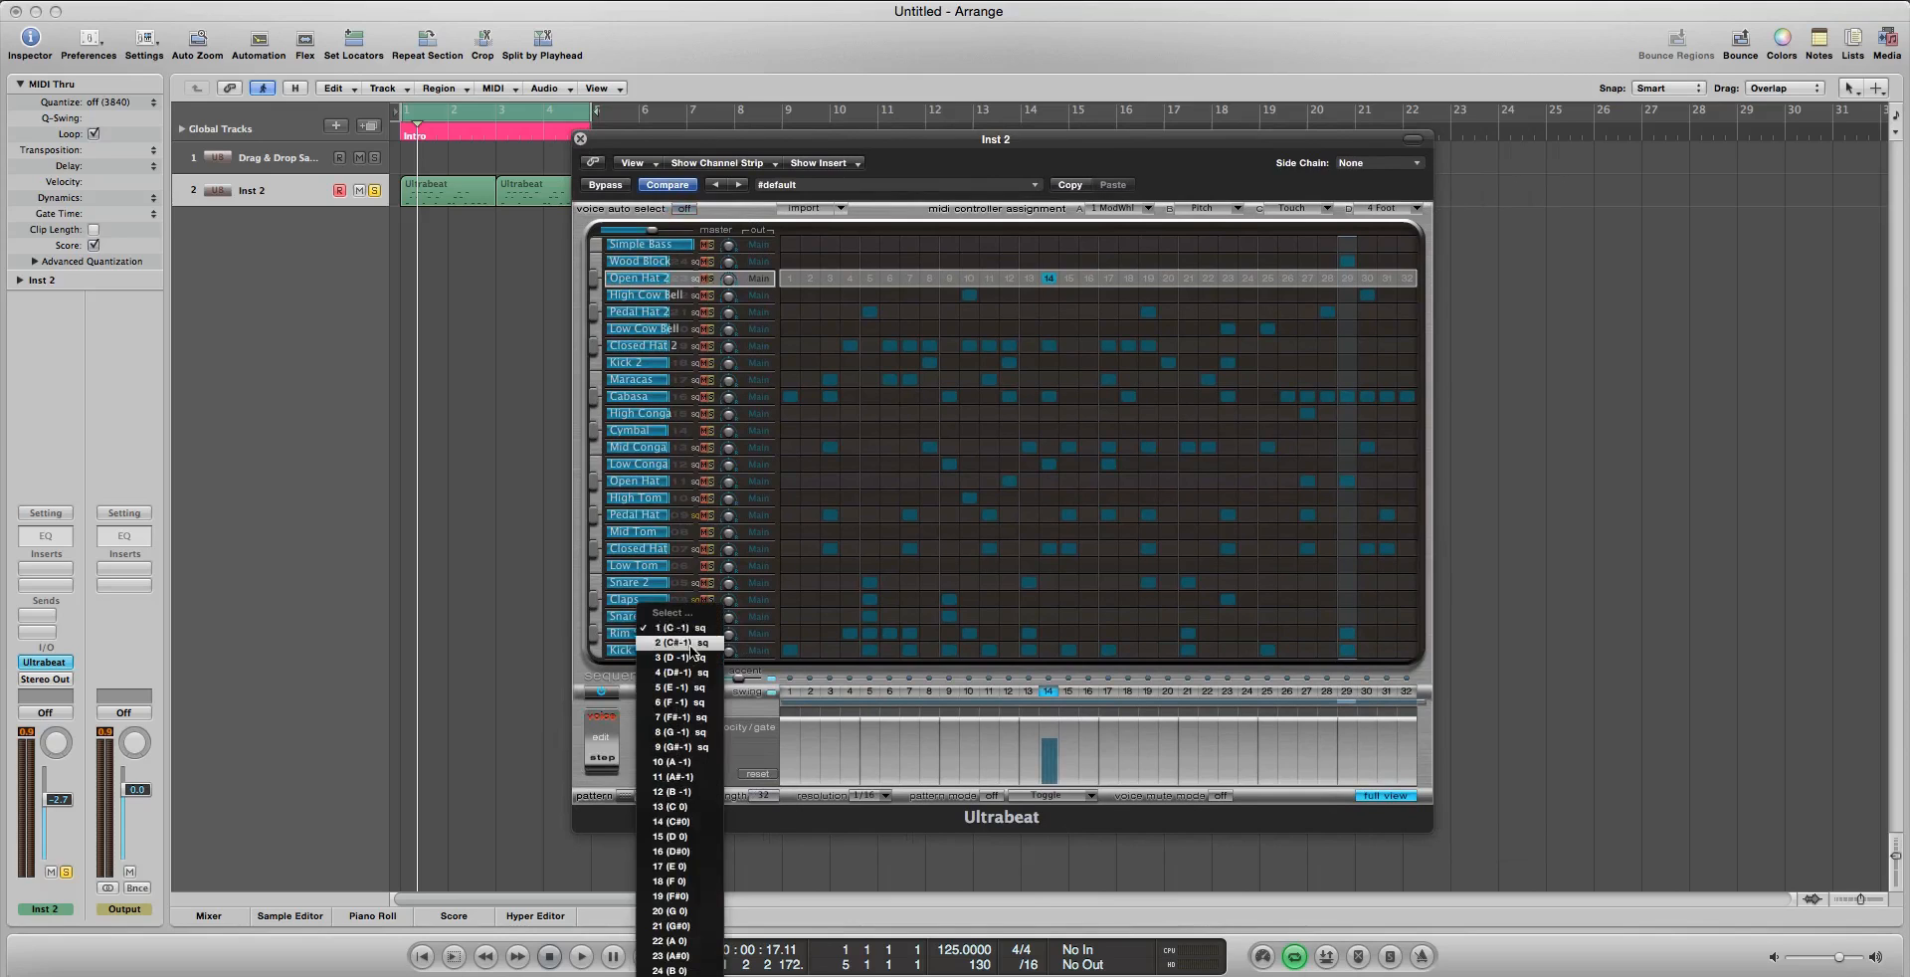
click(677, 629)
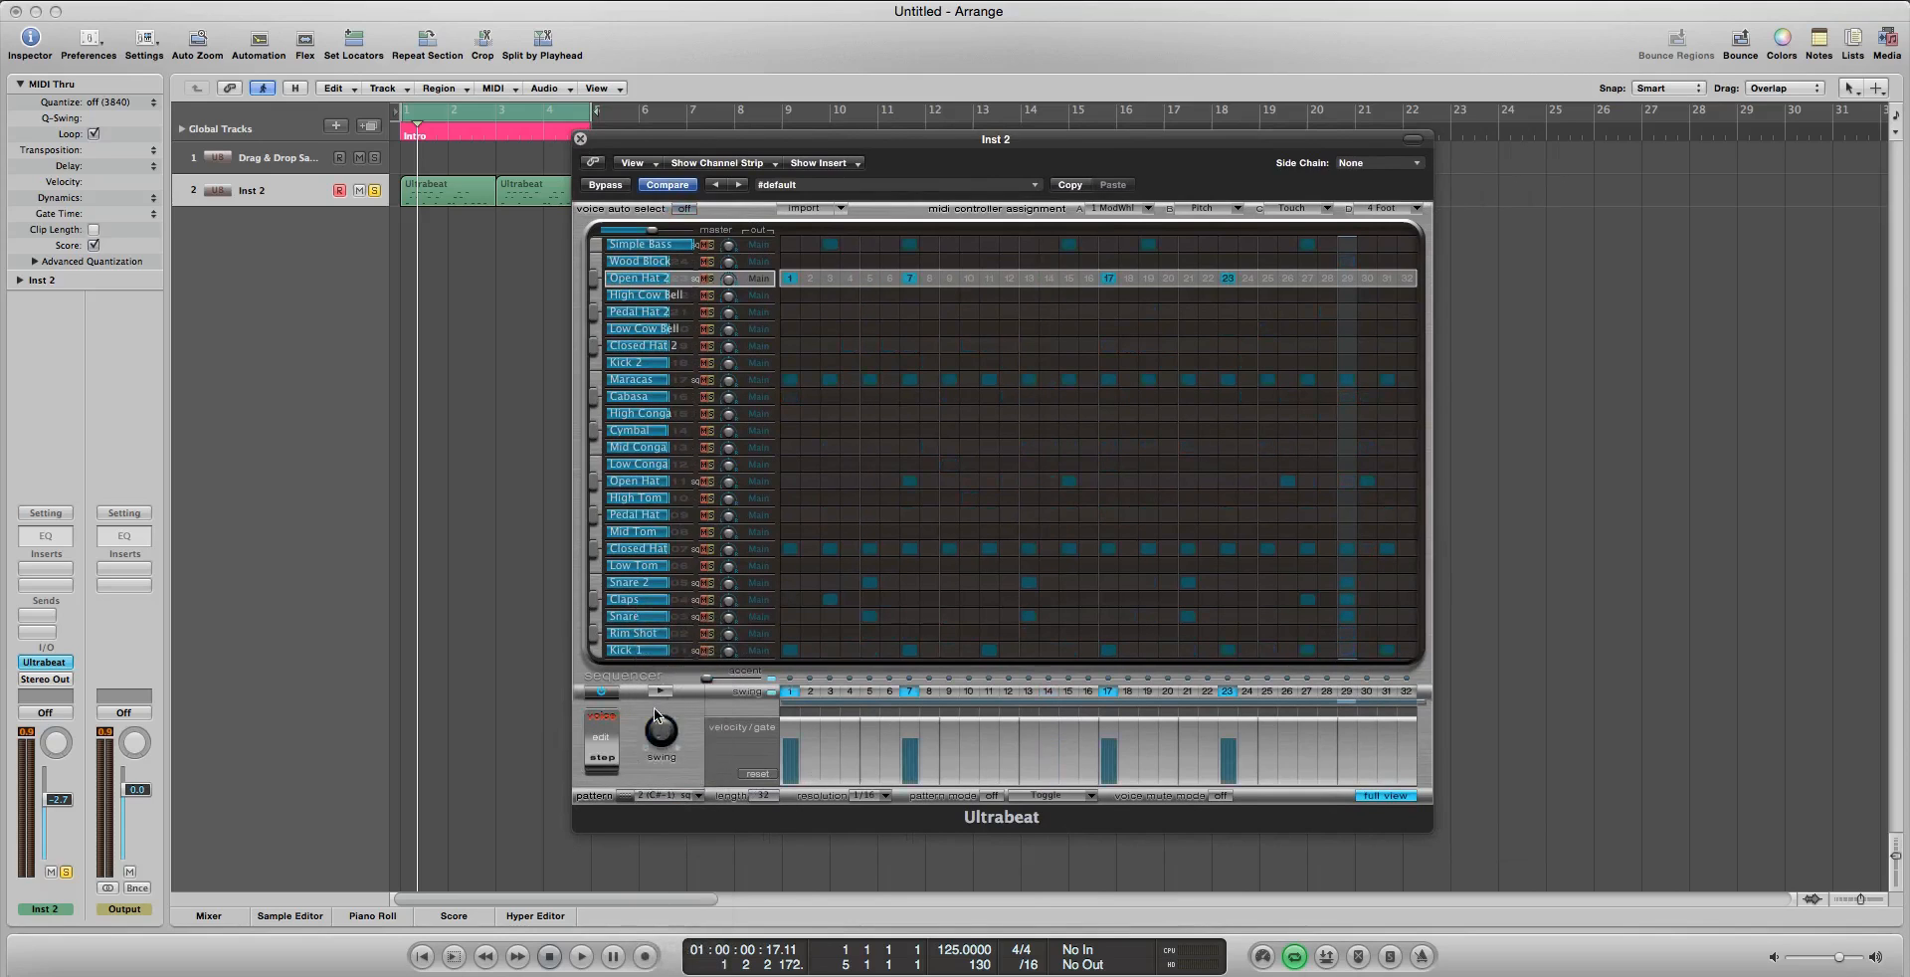
Run Ultrabeat's sequencer and audition the stored patterns 3 (D-1), 4 (D#-1) and 5 (E-1) one after another
click(657, 796)
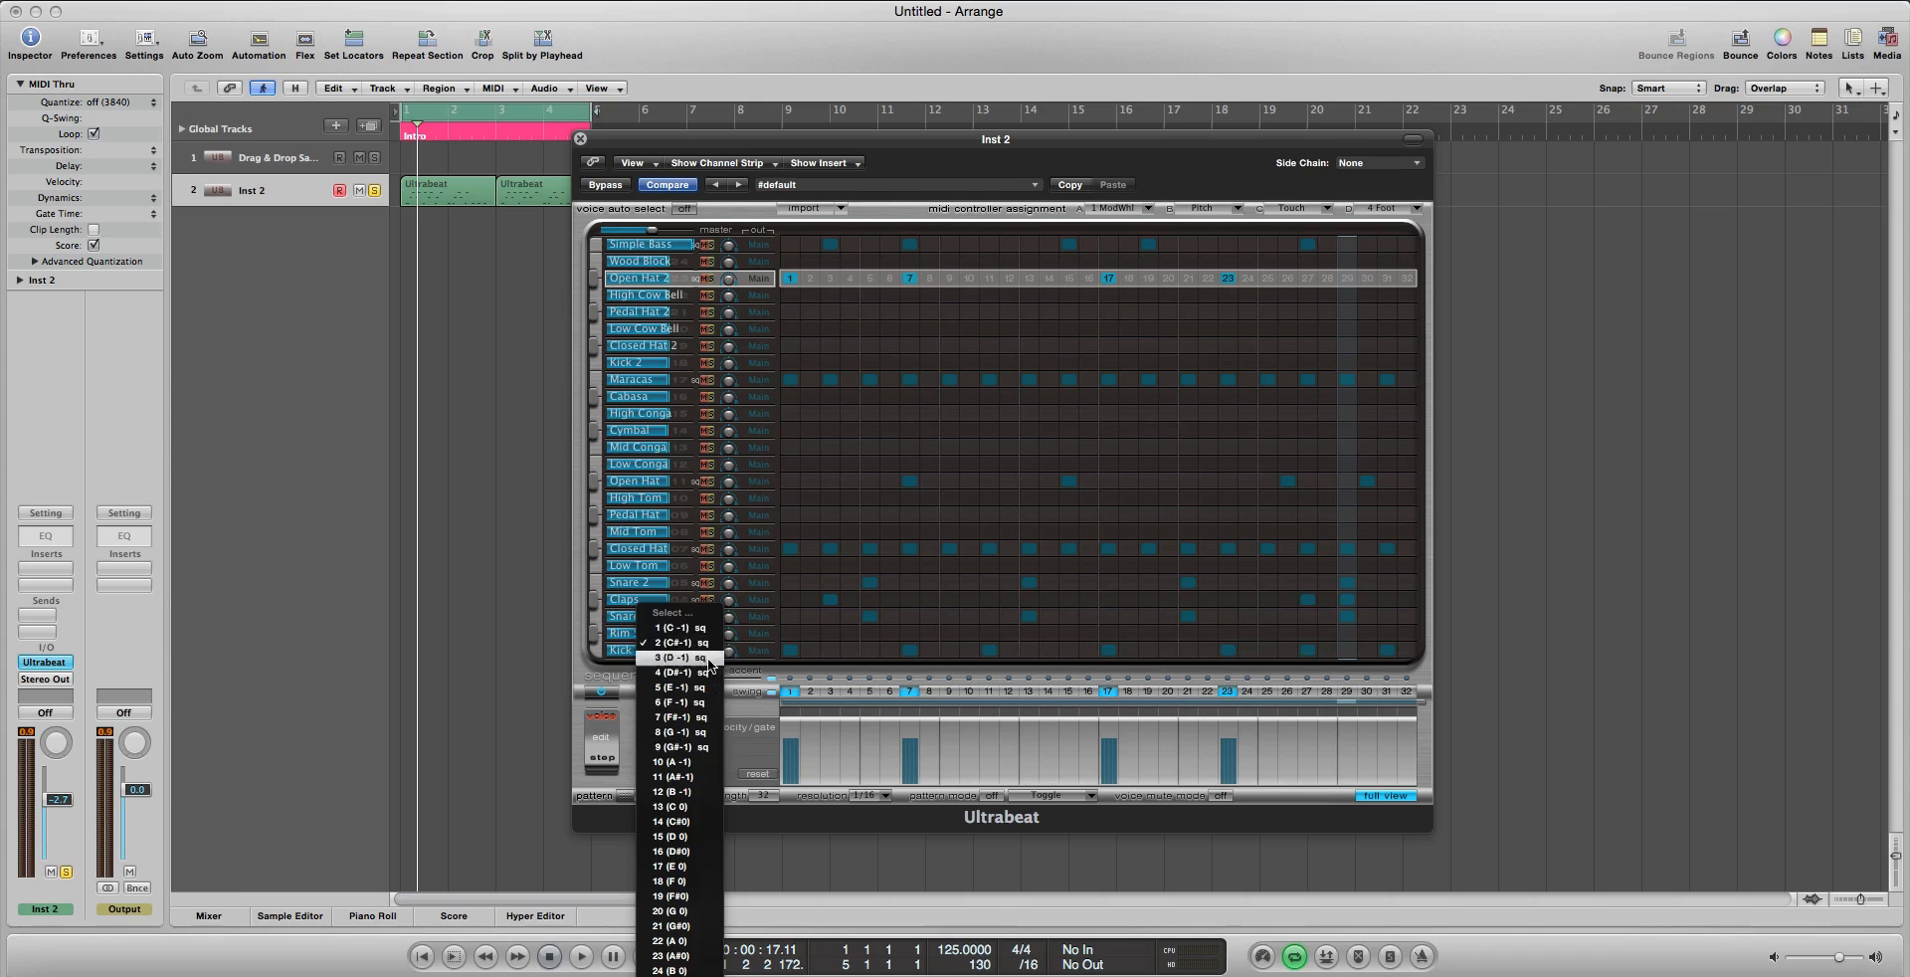
click(708, 658)
click(662, 693)
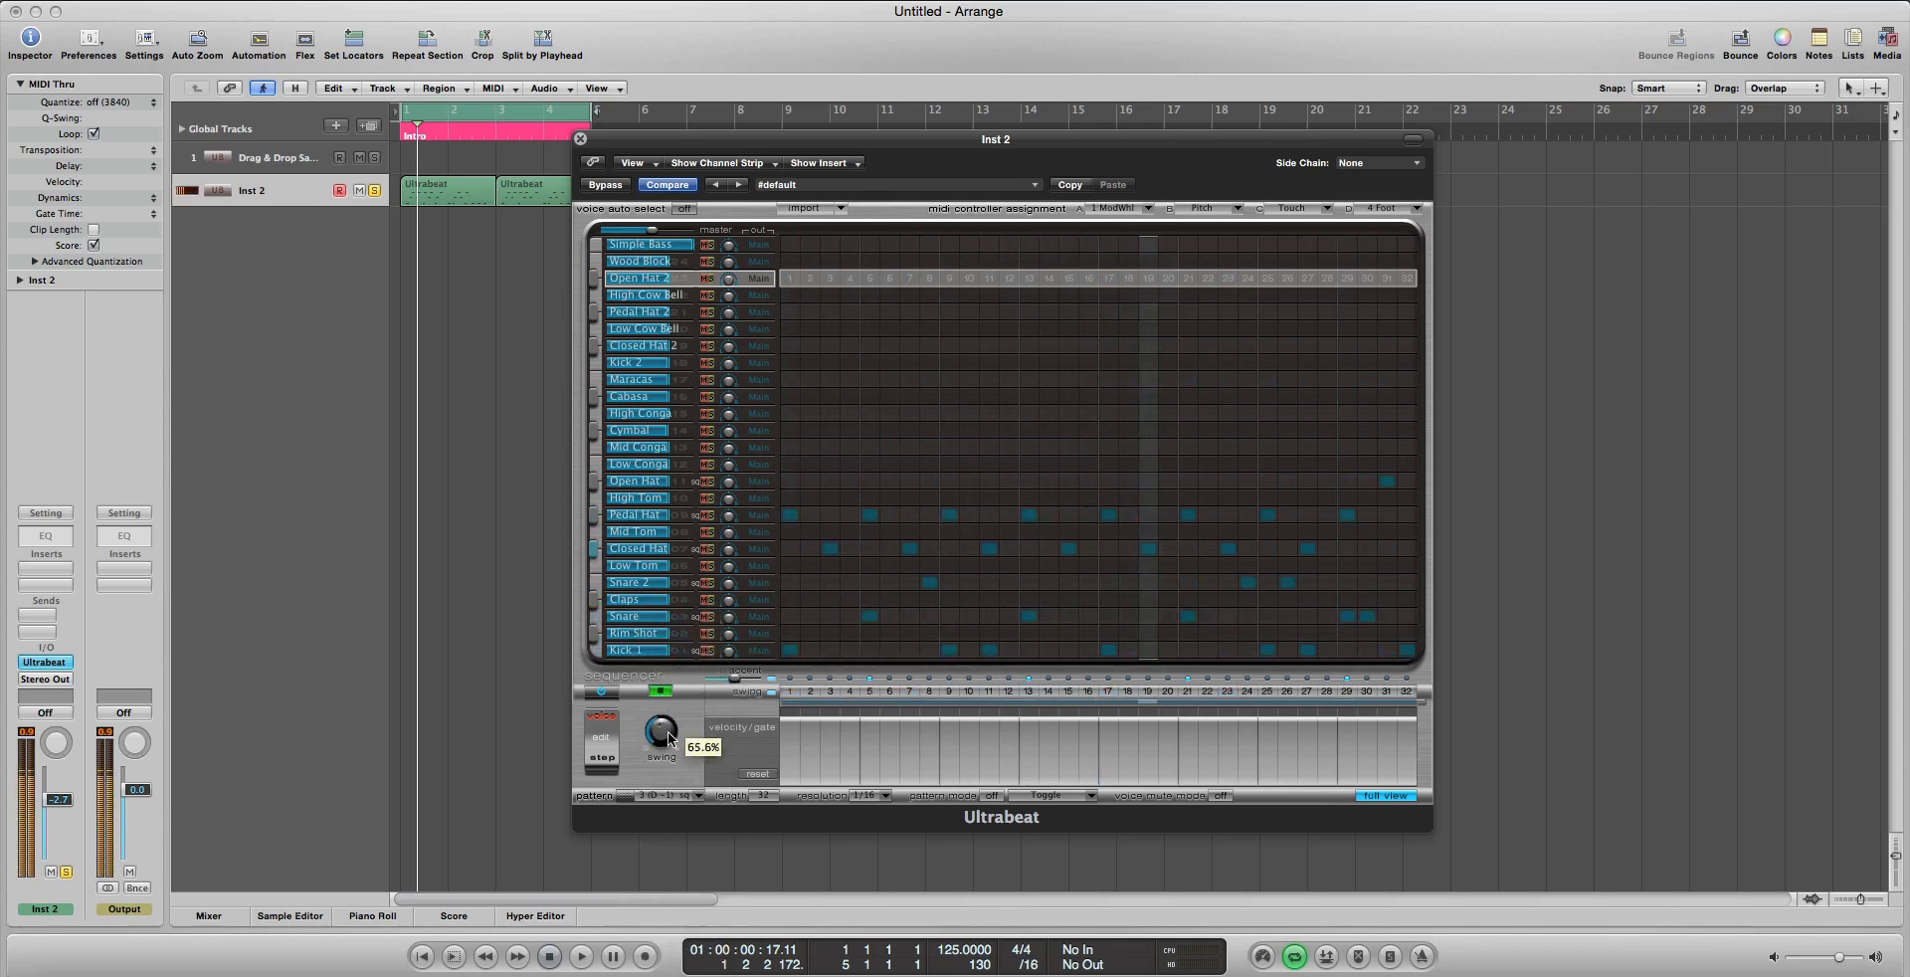
click(664, 794)
click(702, 673)
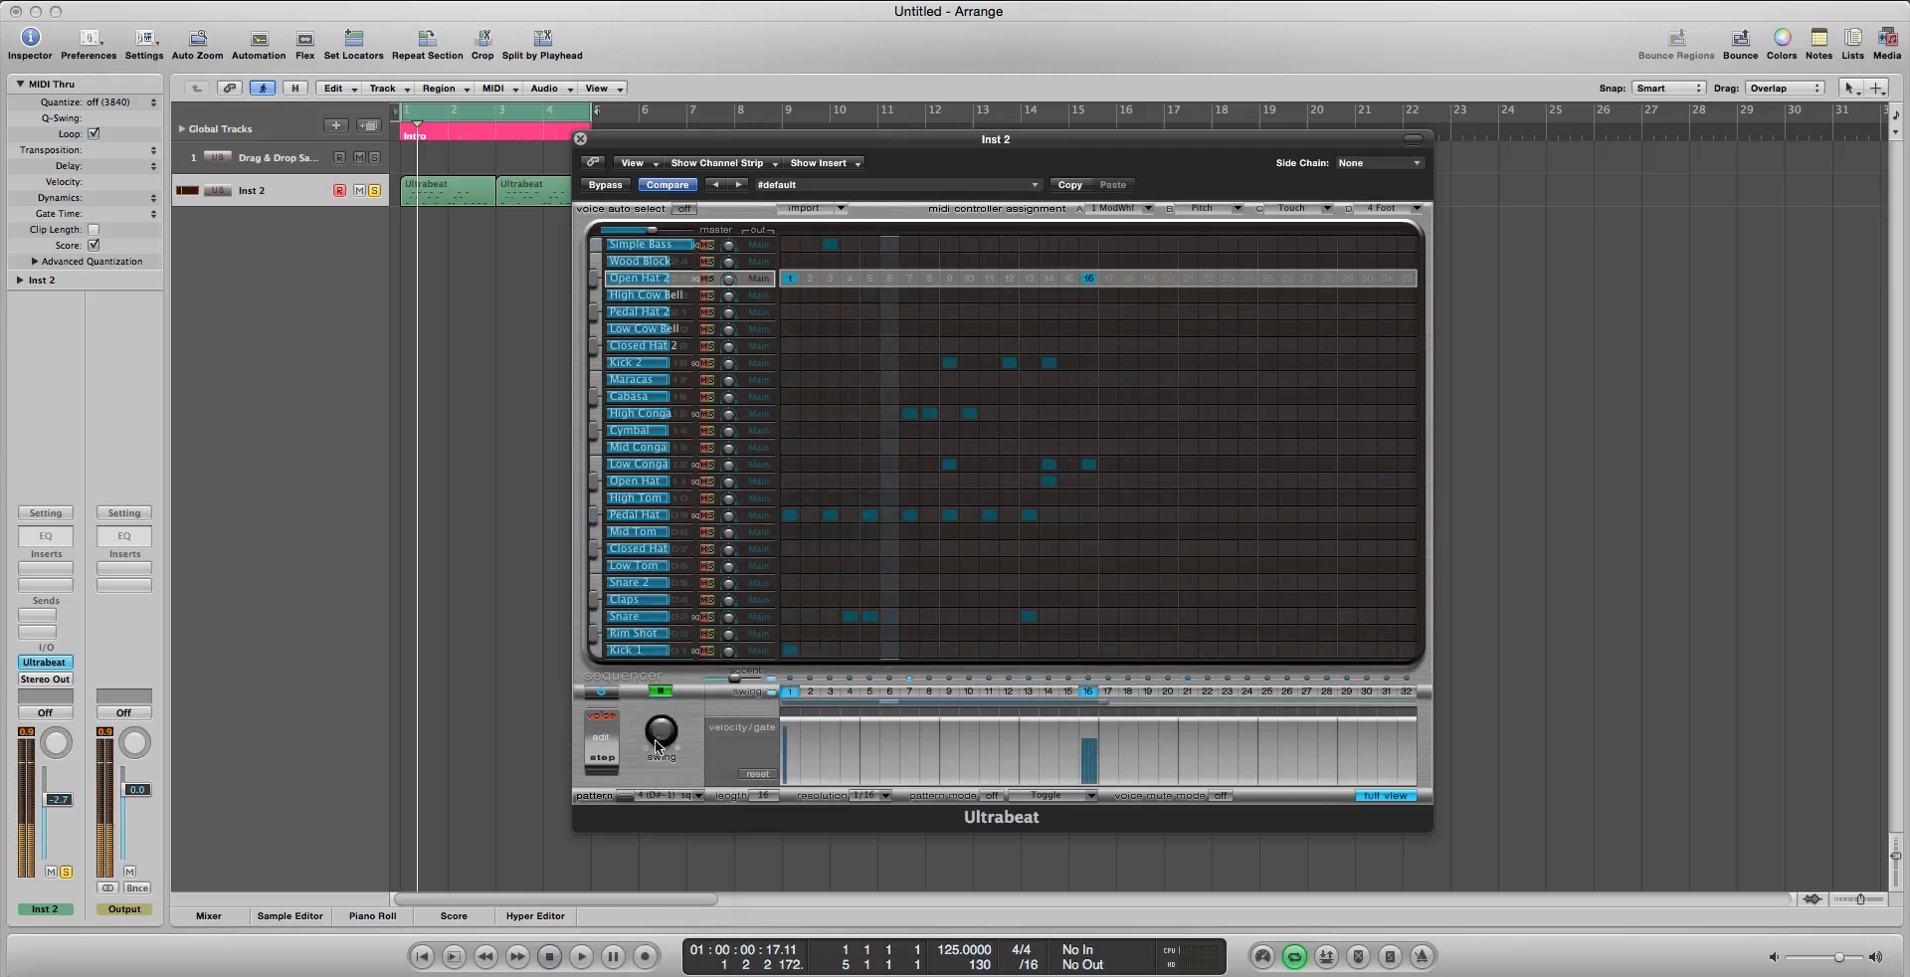
click(661, 795)
click(677, 687)
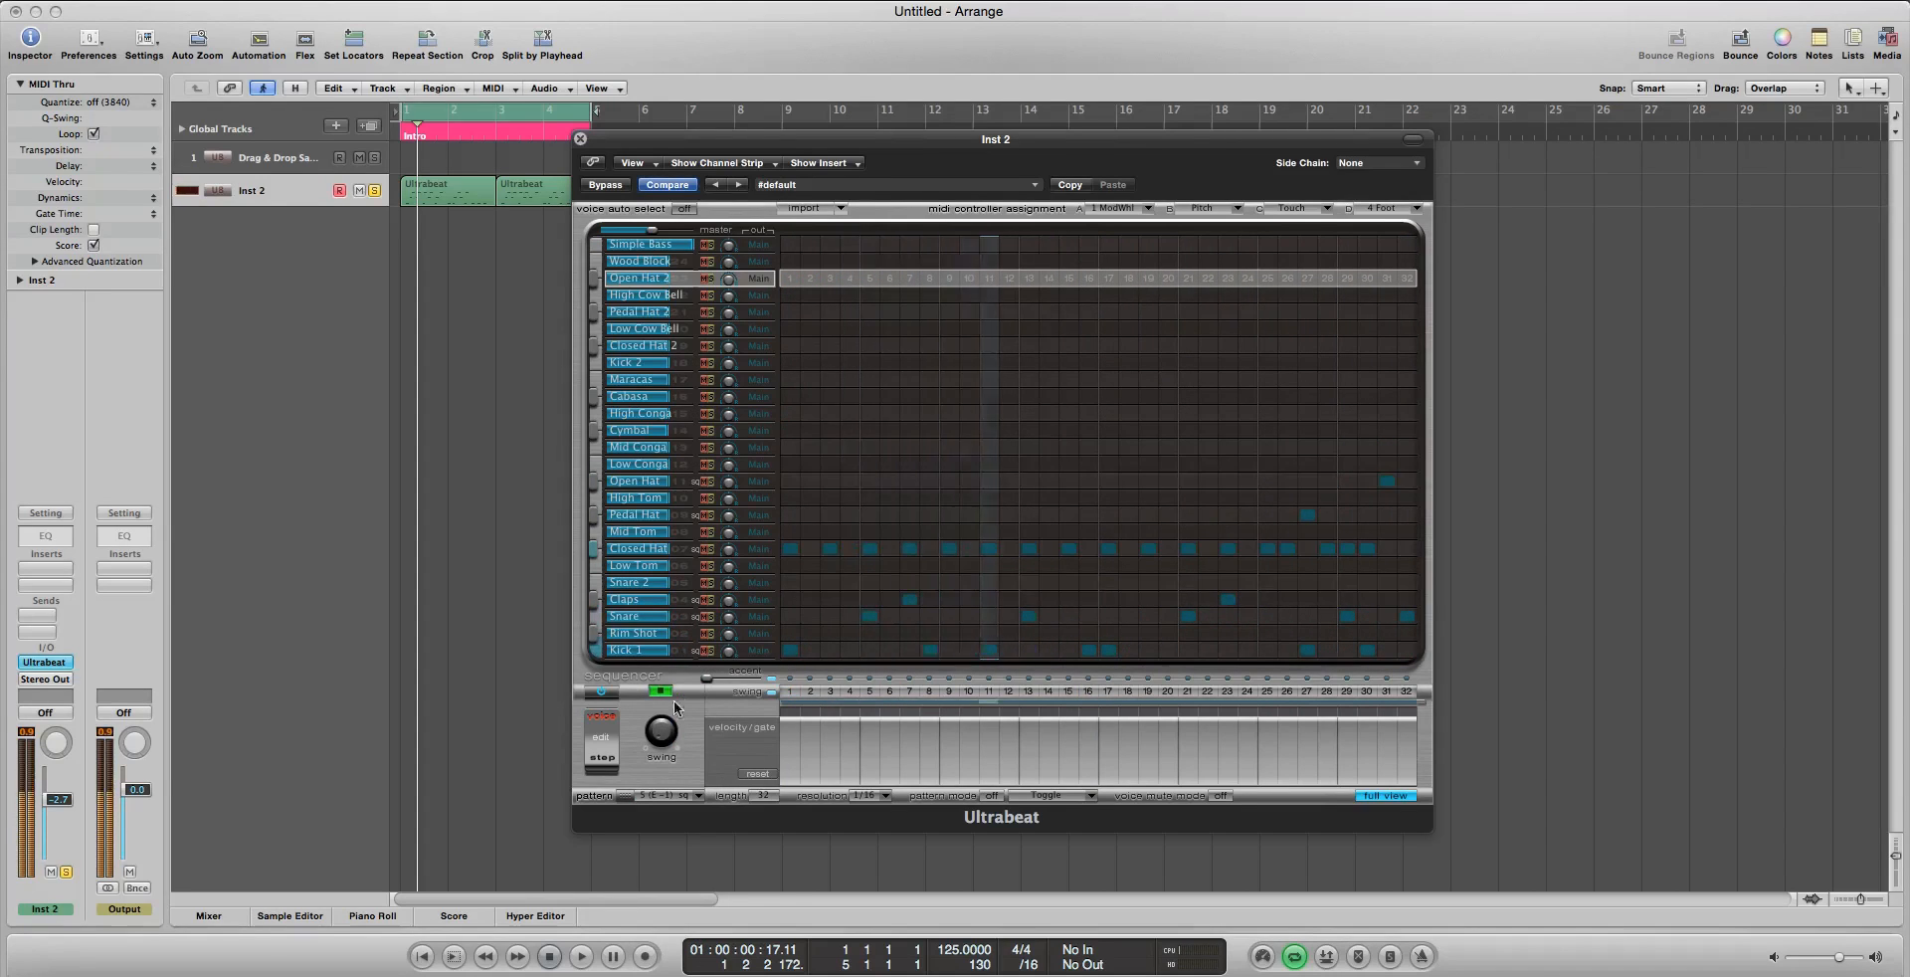
drag(661, 736, 661, 693)
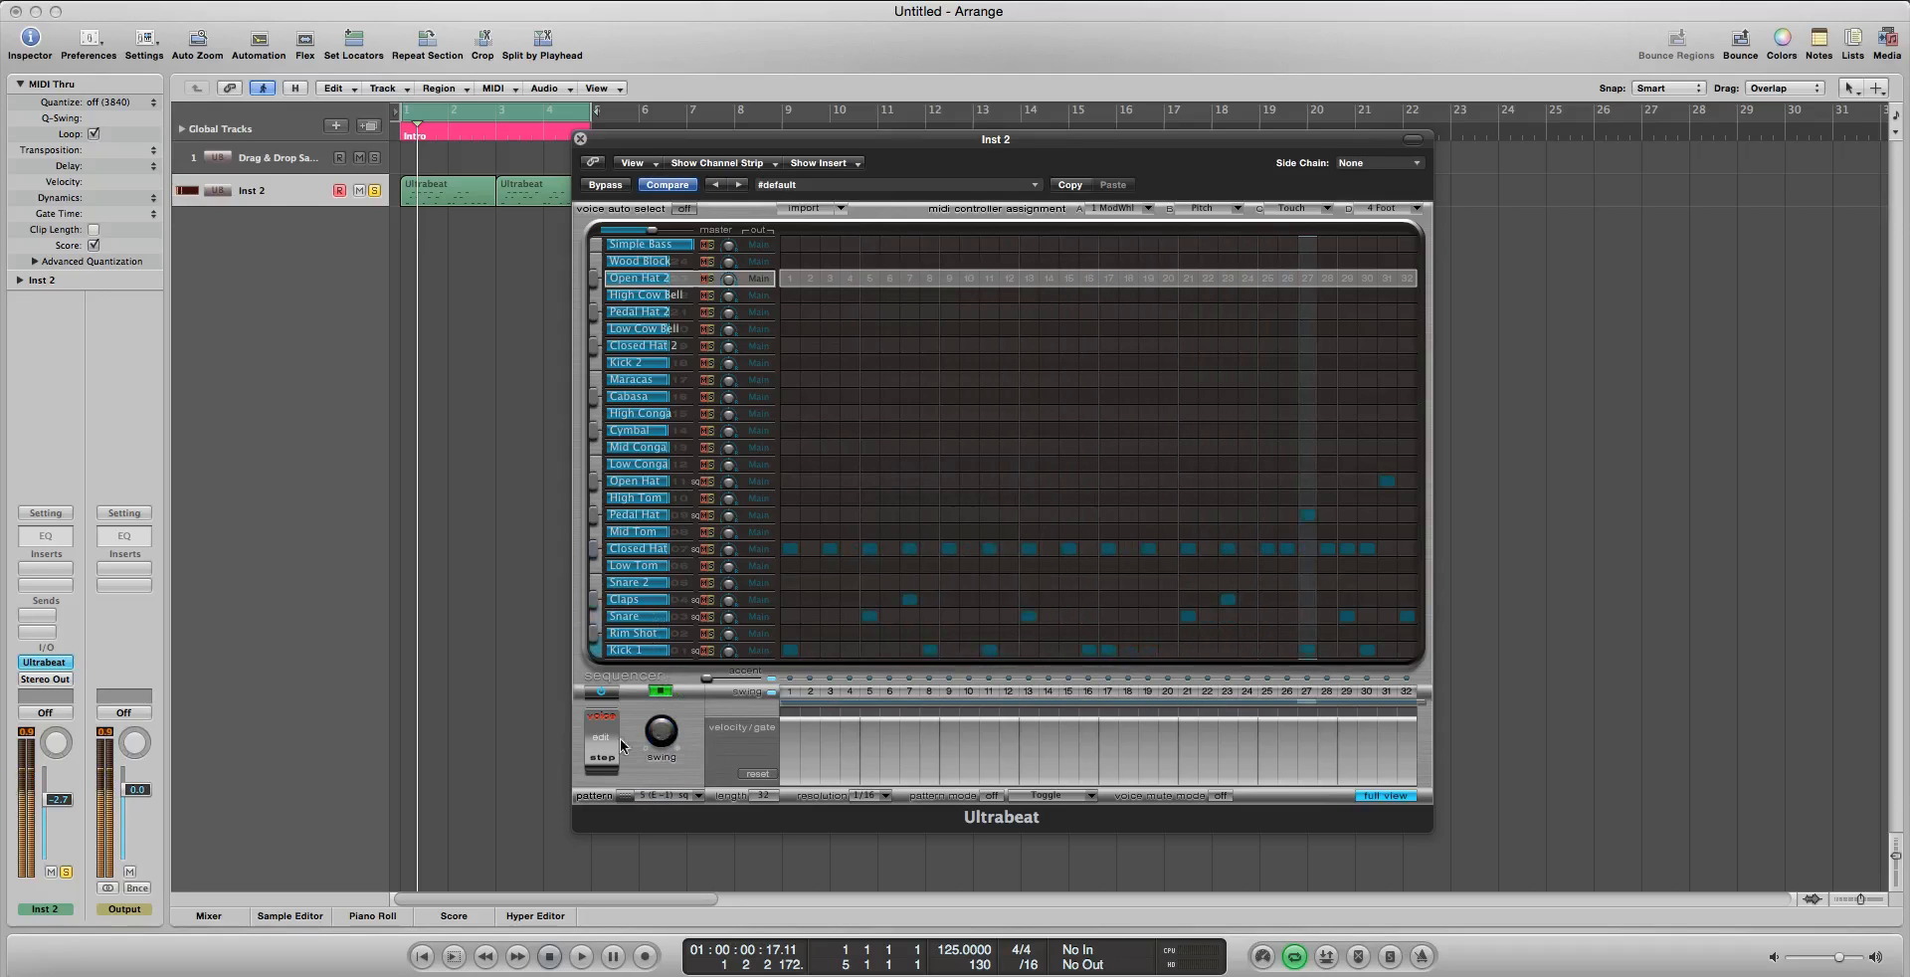
Select the empty pattern 12 (B-1) and paint scattered hits between steps 1 and 10 on voices from Snare up to Maracas
click(668, 792)
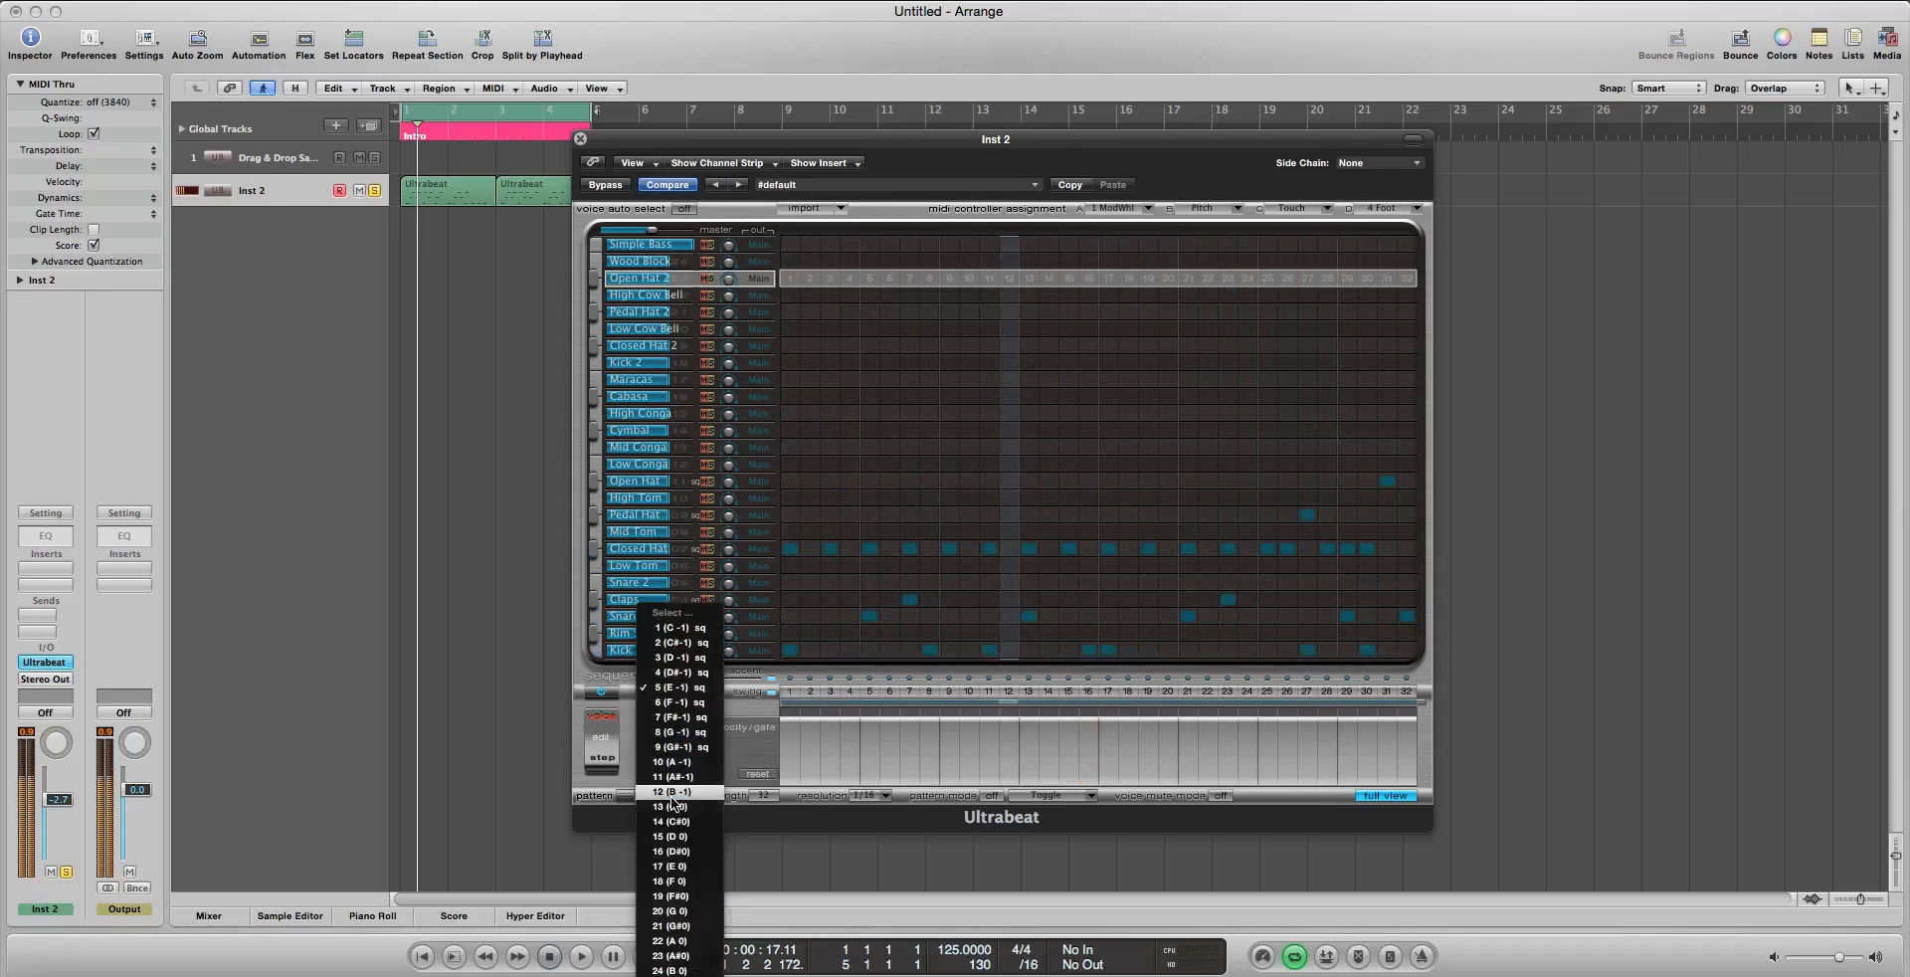
click(686, 796)
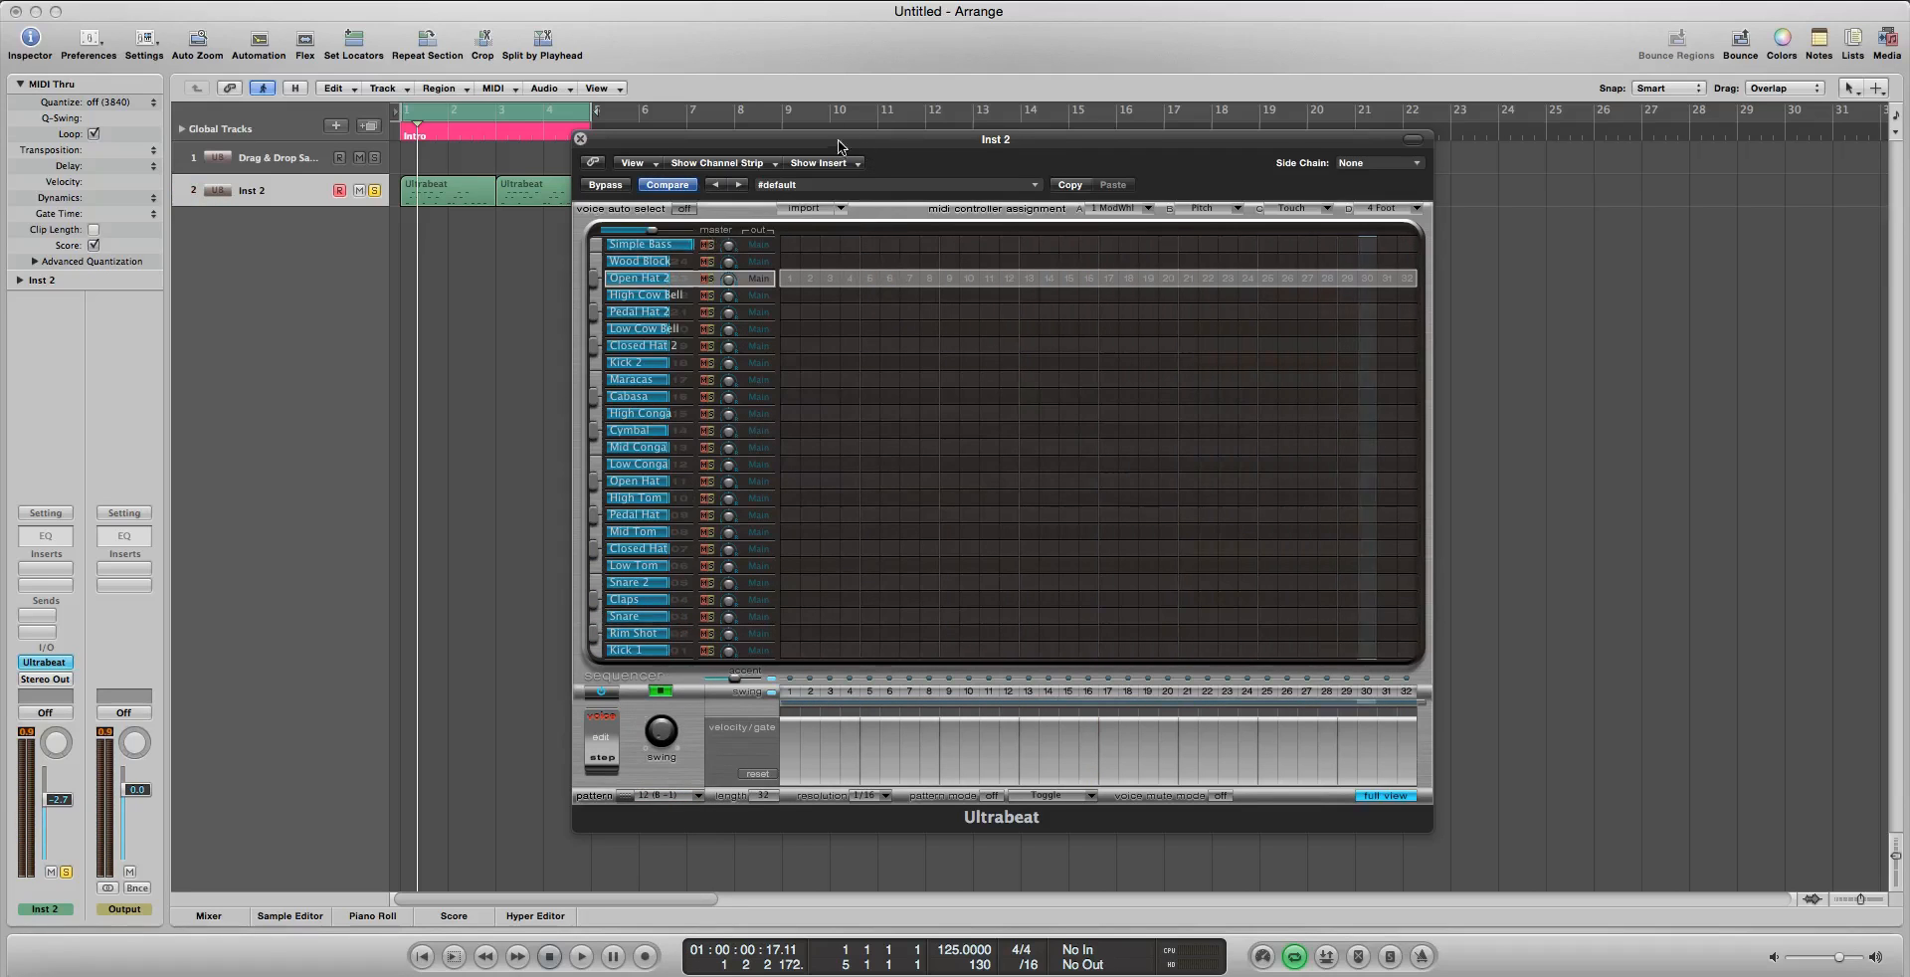
drag(591, 204, 797, 214)
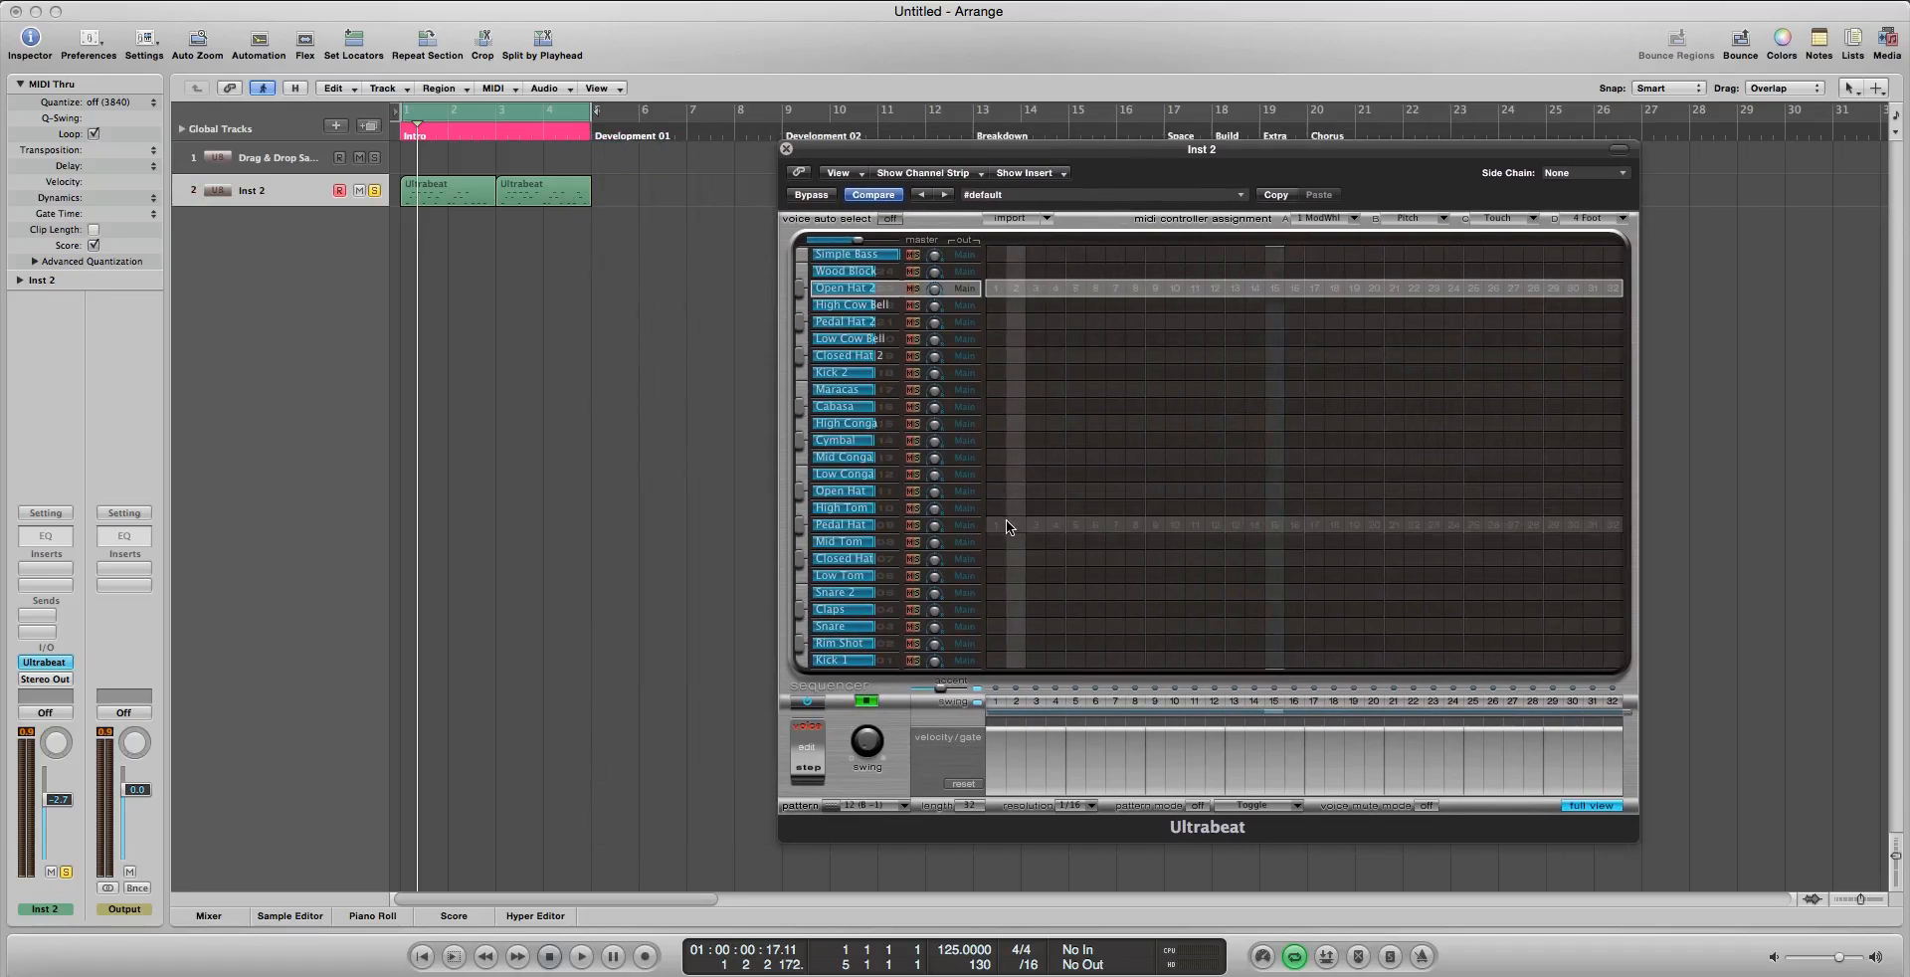
mouse_move(1004, 521)
mouse_down()
mouse_move(1084, 537)
mouse_move(1160, 619)
mouse_move(1059, 570)
mouse_move(1122, 390)
mouse_move(1036, 441)
mouse_up()
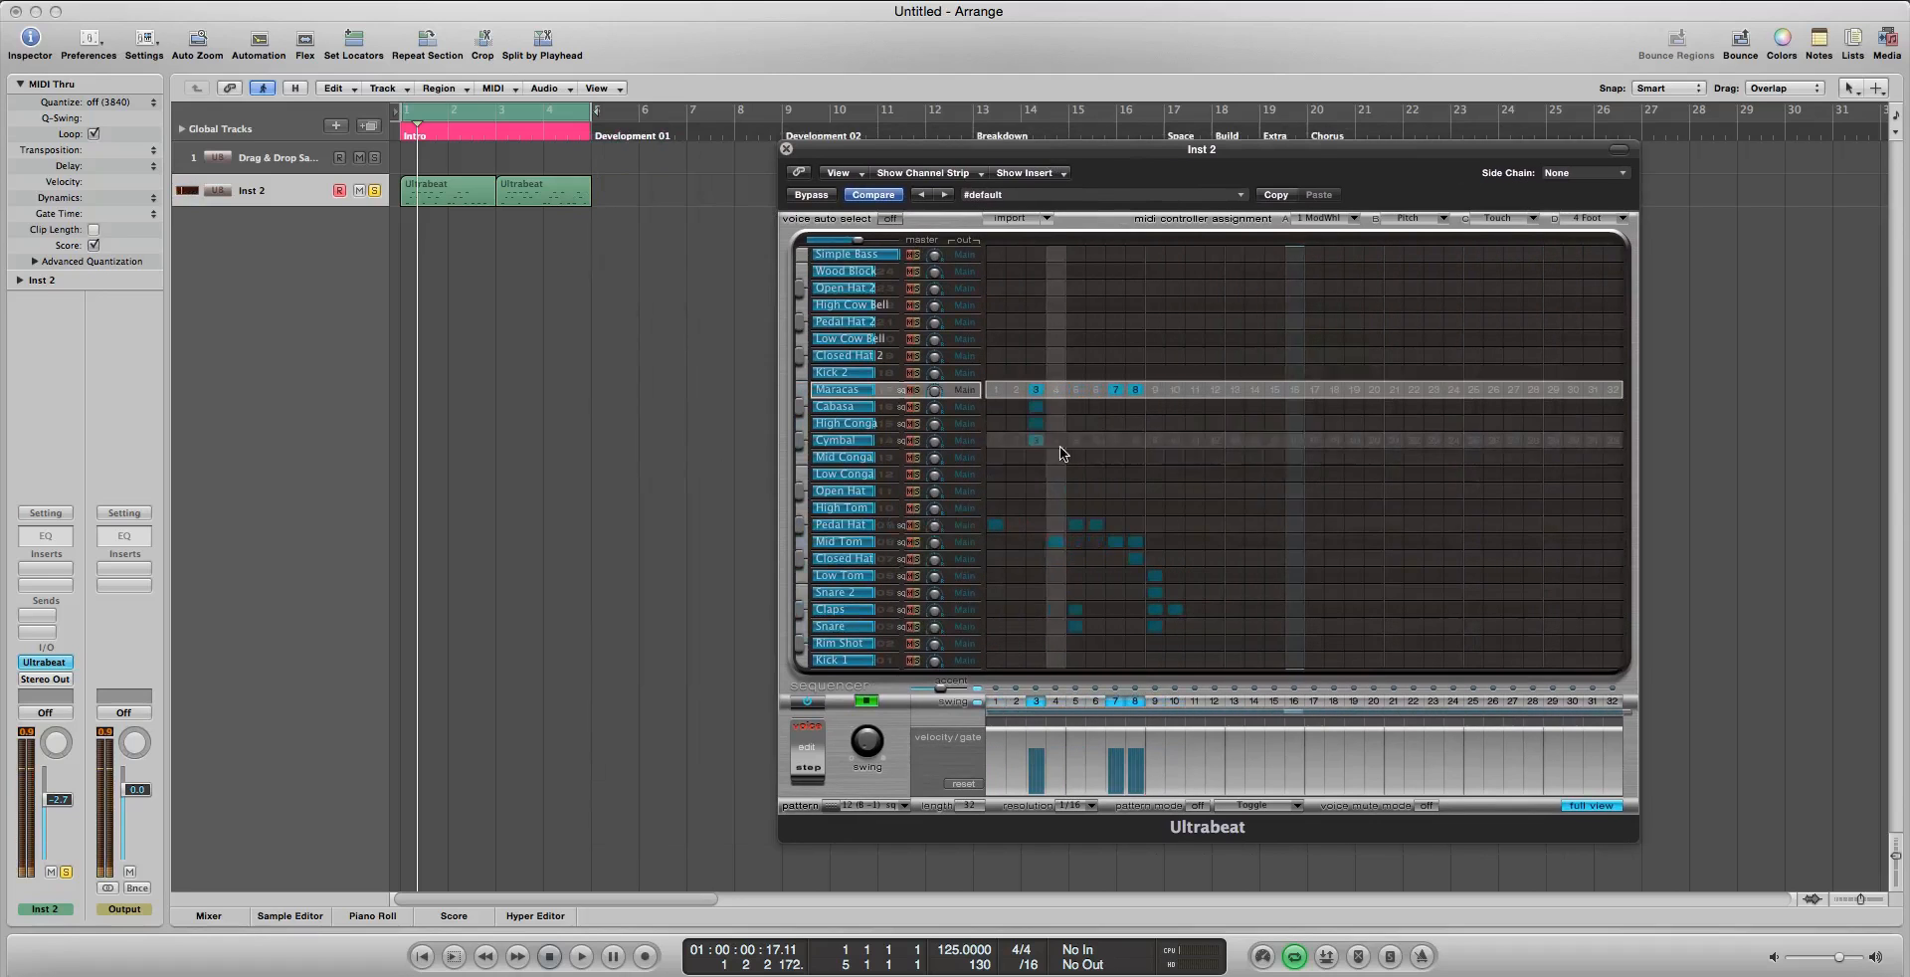
Remove the Claps hits and add Low Tom and Low Conga at step 6, Pedal Hat at 3, Open Hat at 4 and High Conga at 7
click(1078, 609)
click(1158, 610)
click(1173, 610)
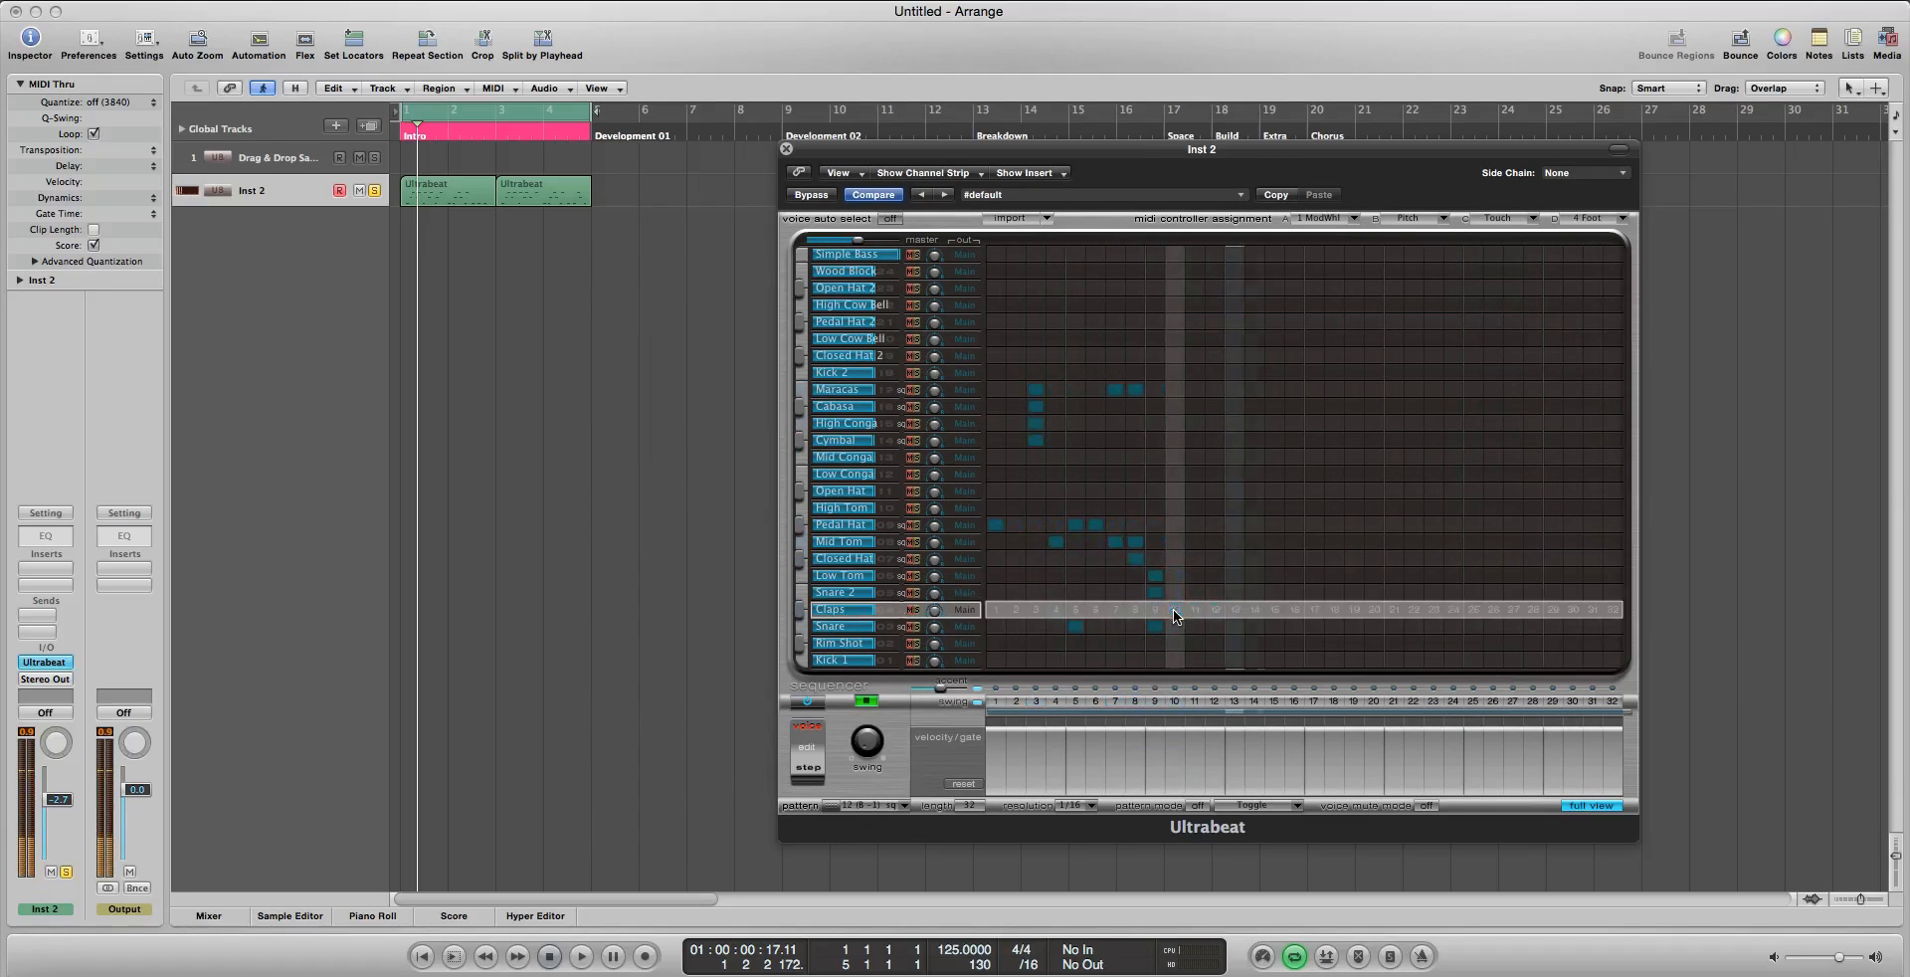
click(1096, 575)
click(1035, 524)
click(1055, 491)
click(1095, 474)
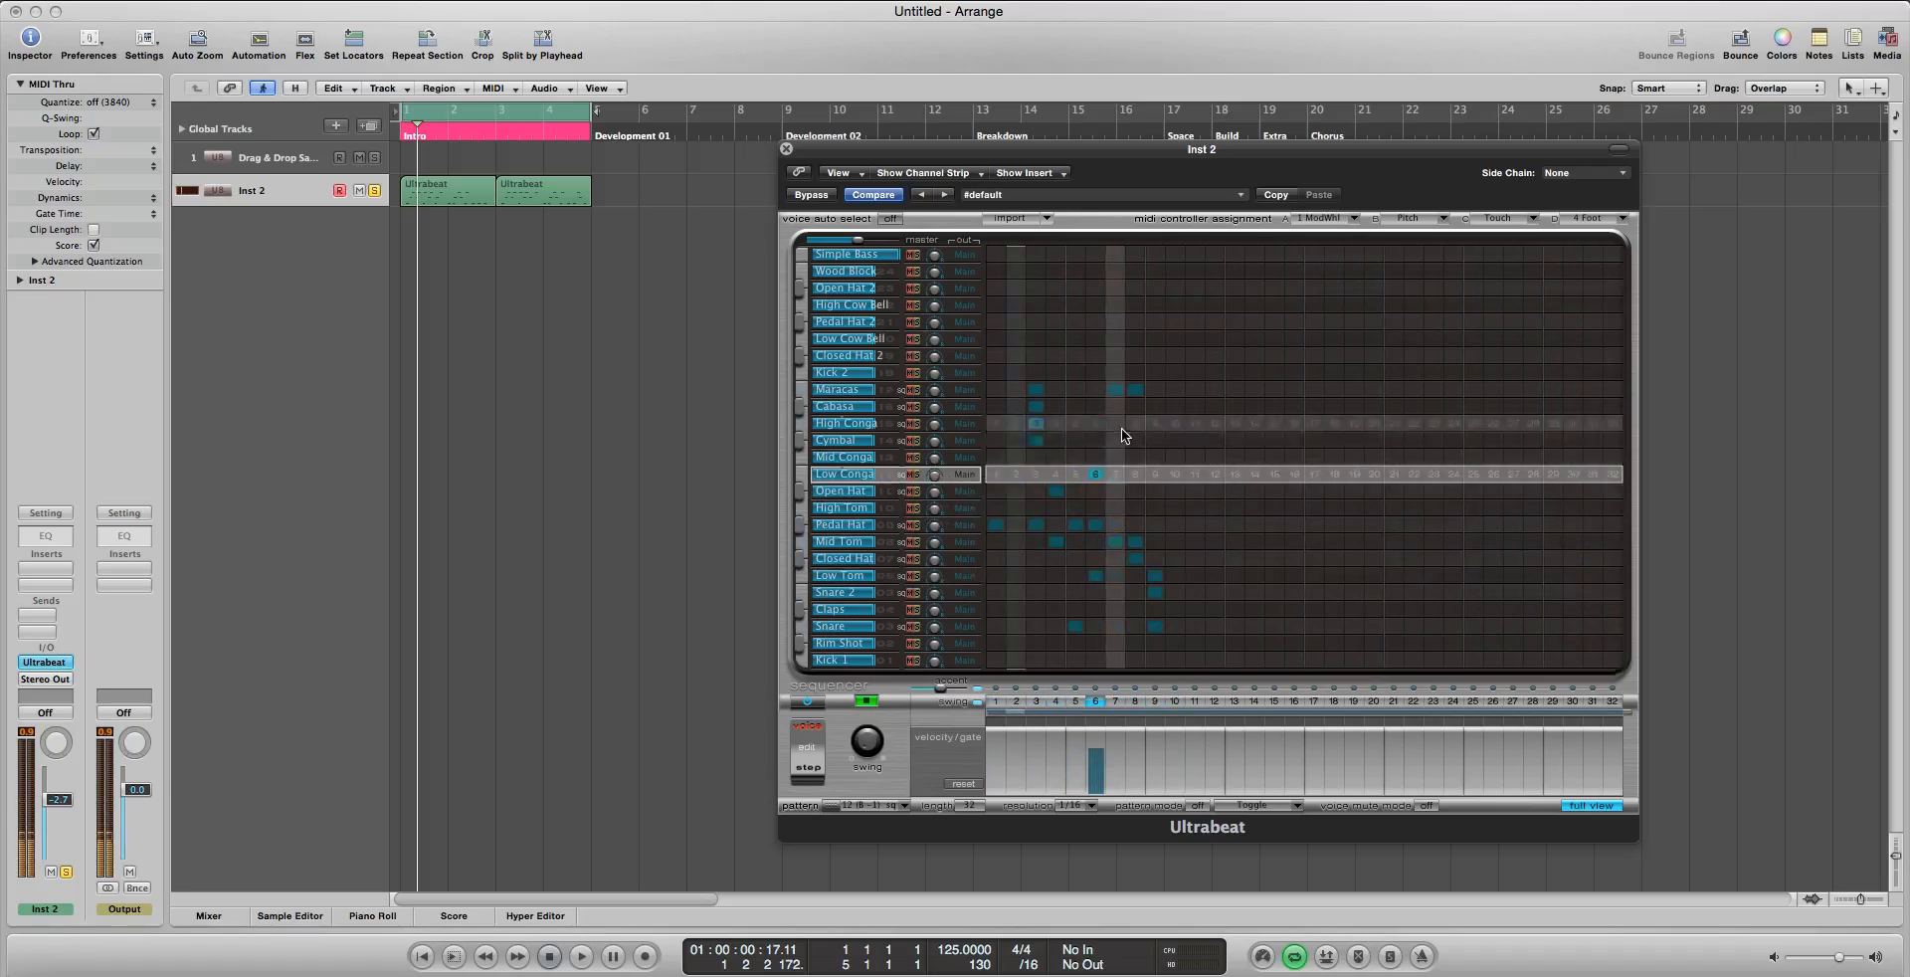
click(1115, 423)
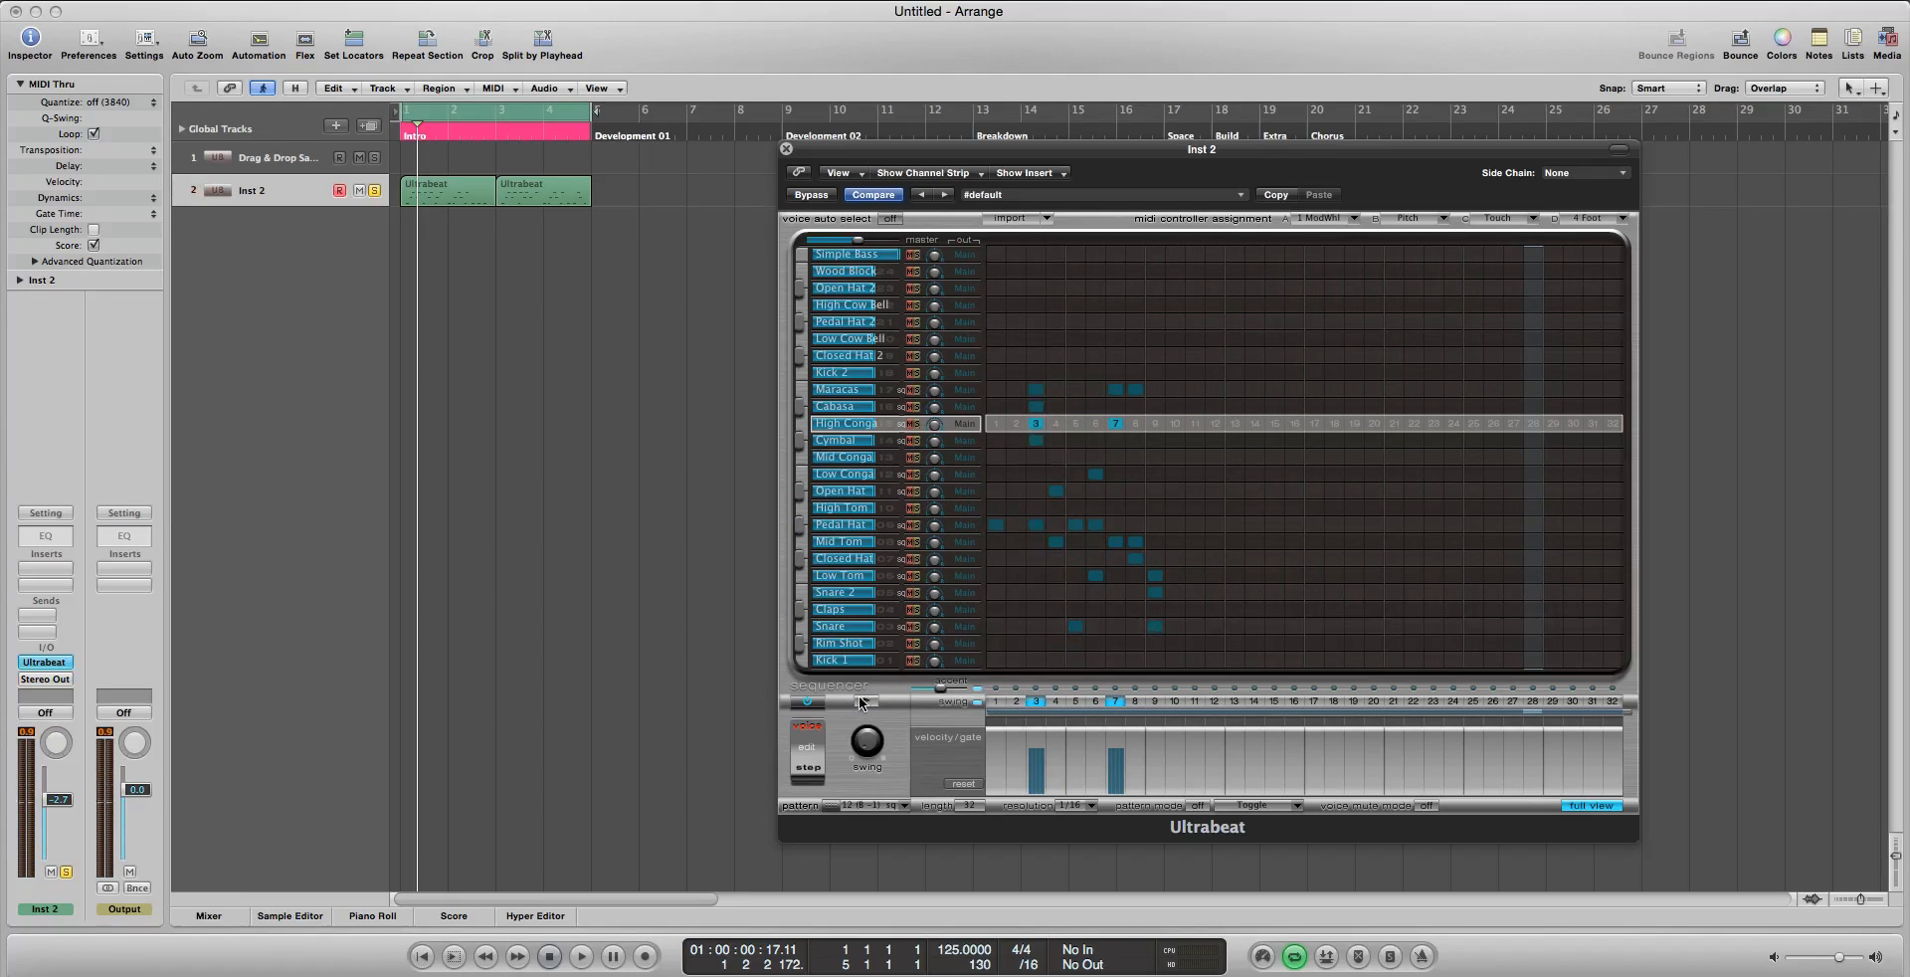
Move the Ultrabeat window closer to the track list and route the Claps voice to output 3-4
click(853, 806)
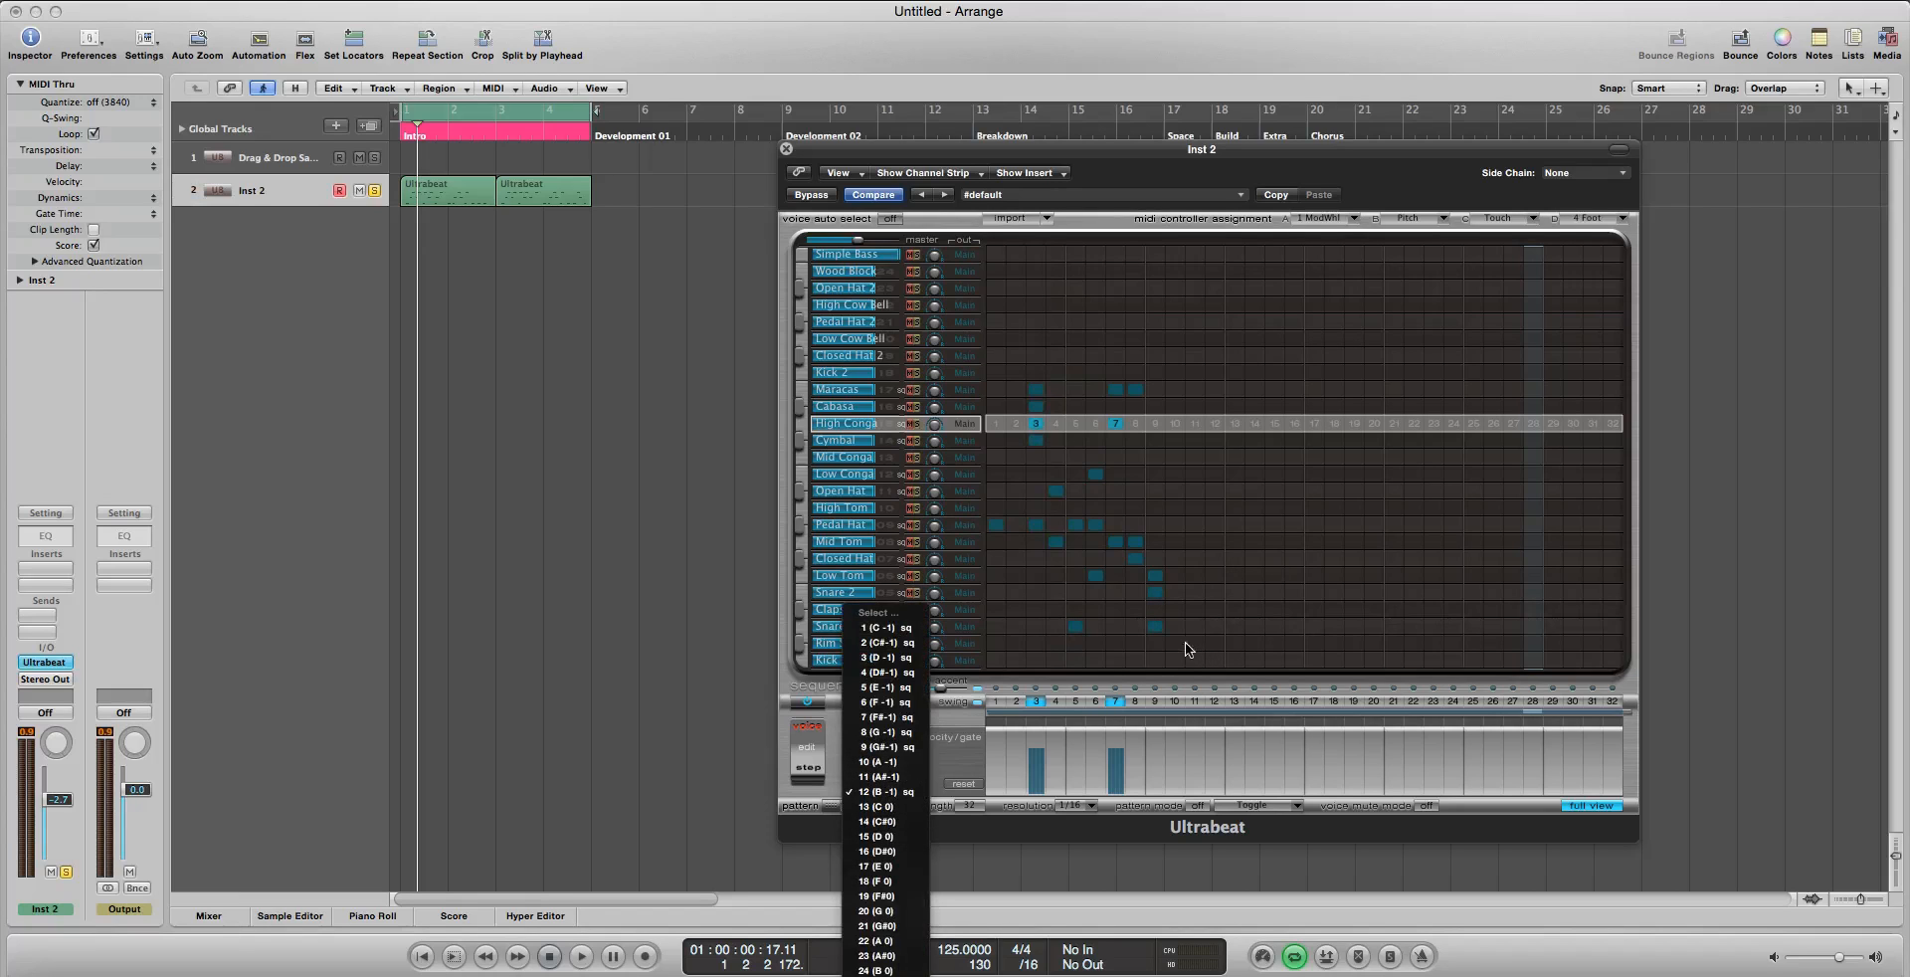
click(1095, 151)
drag(1038, 142, 874, 144)
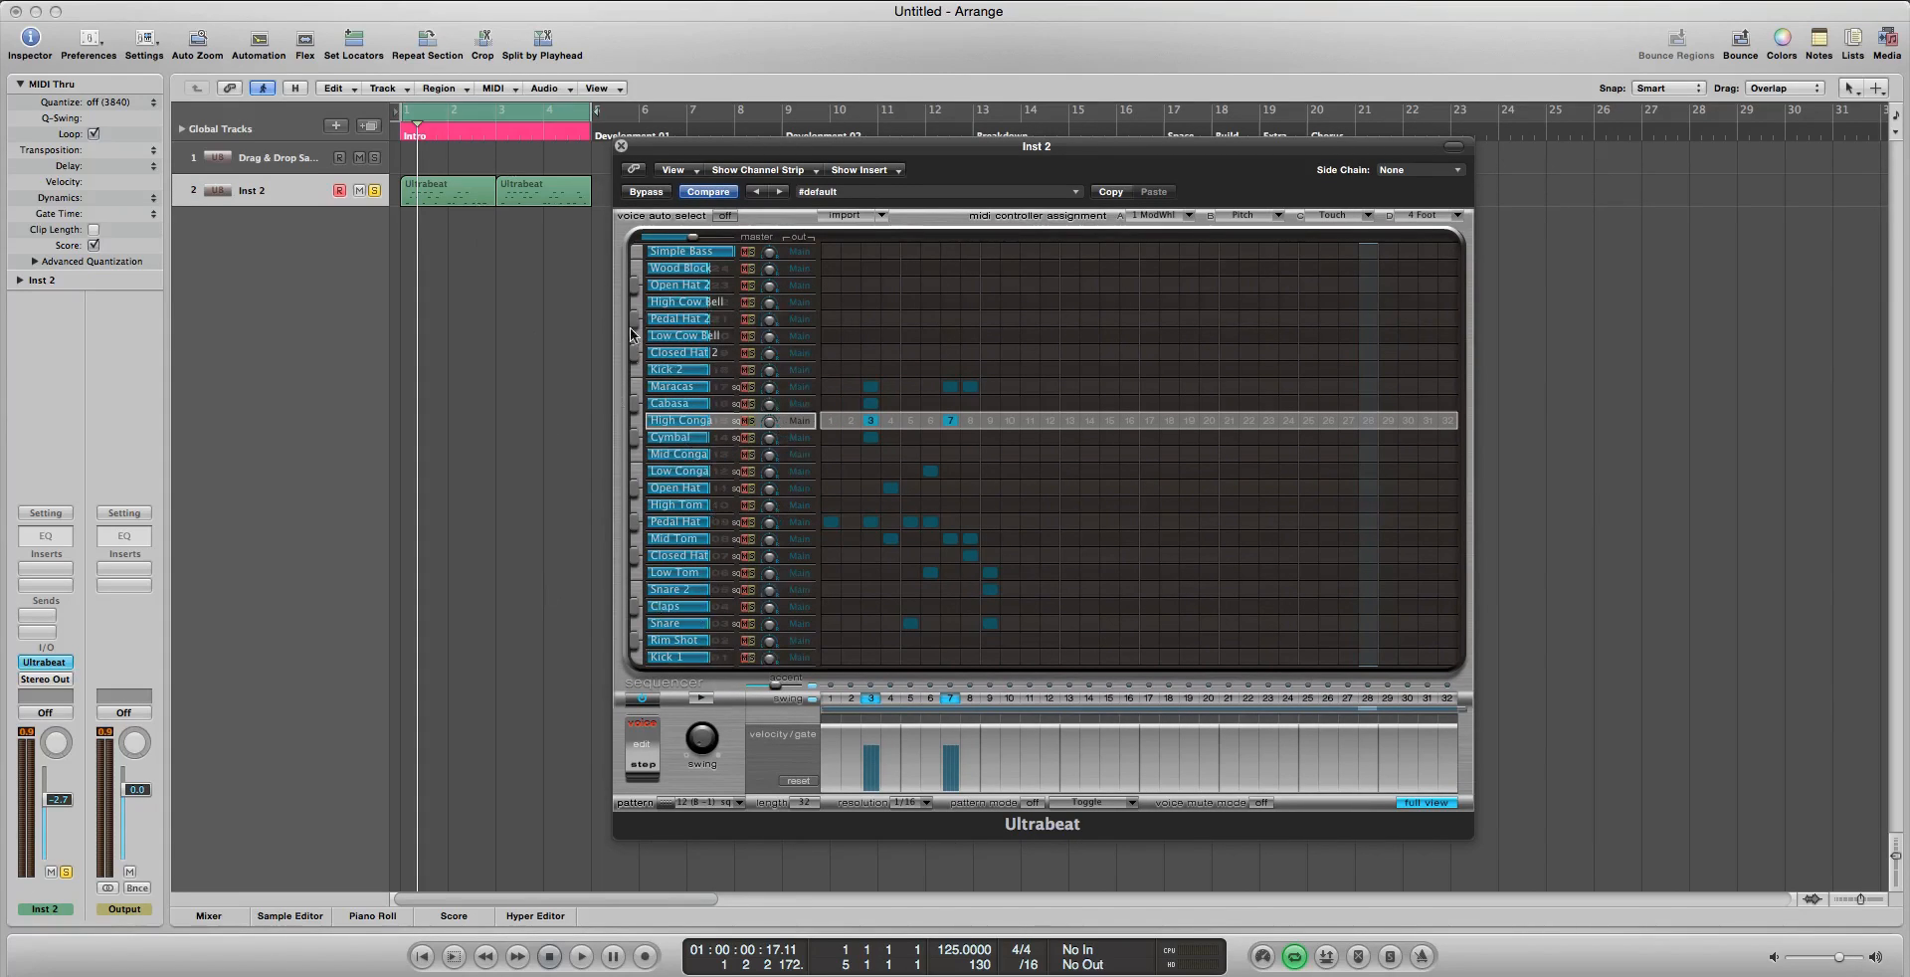
click(672, 607)
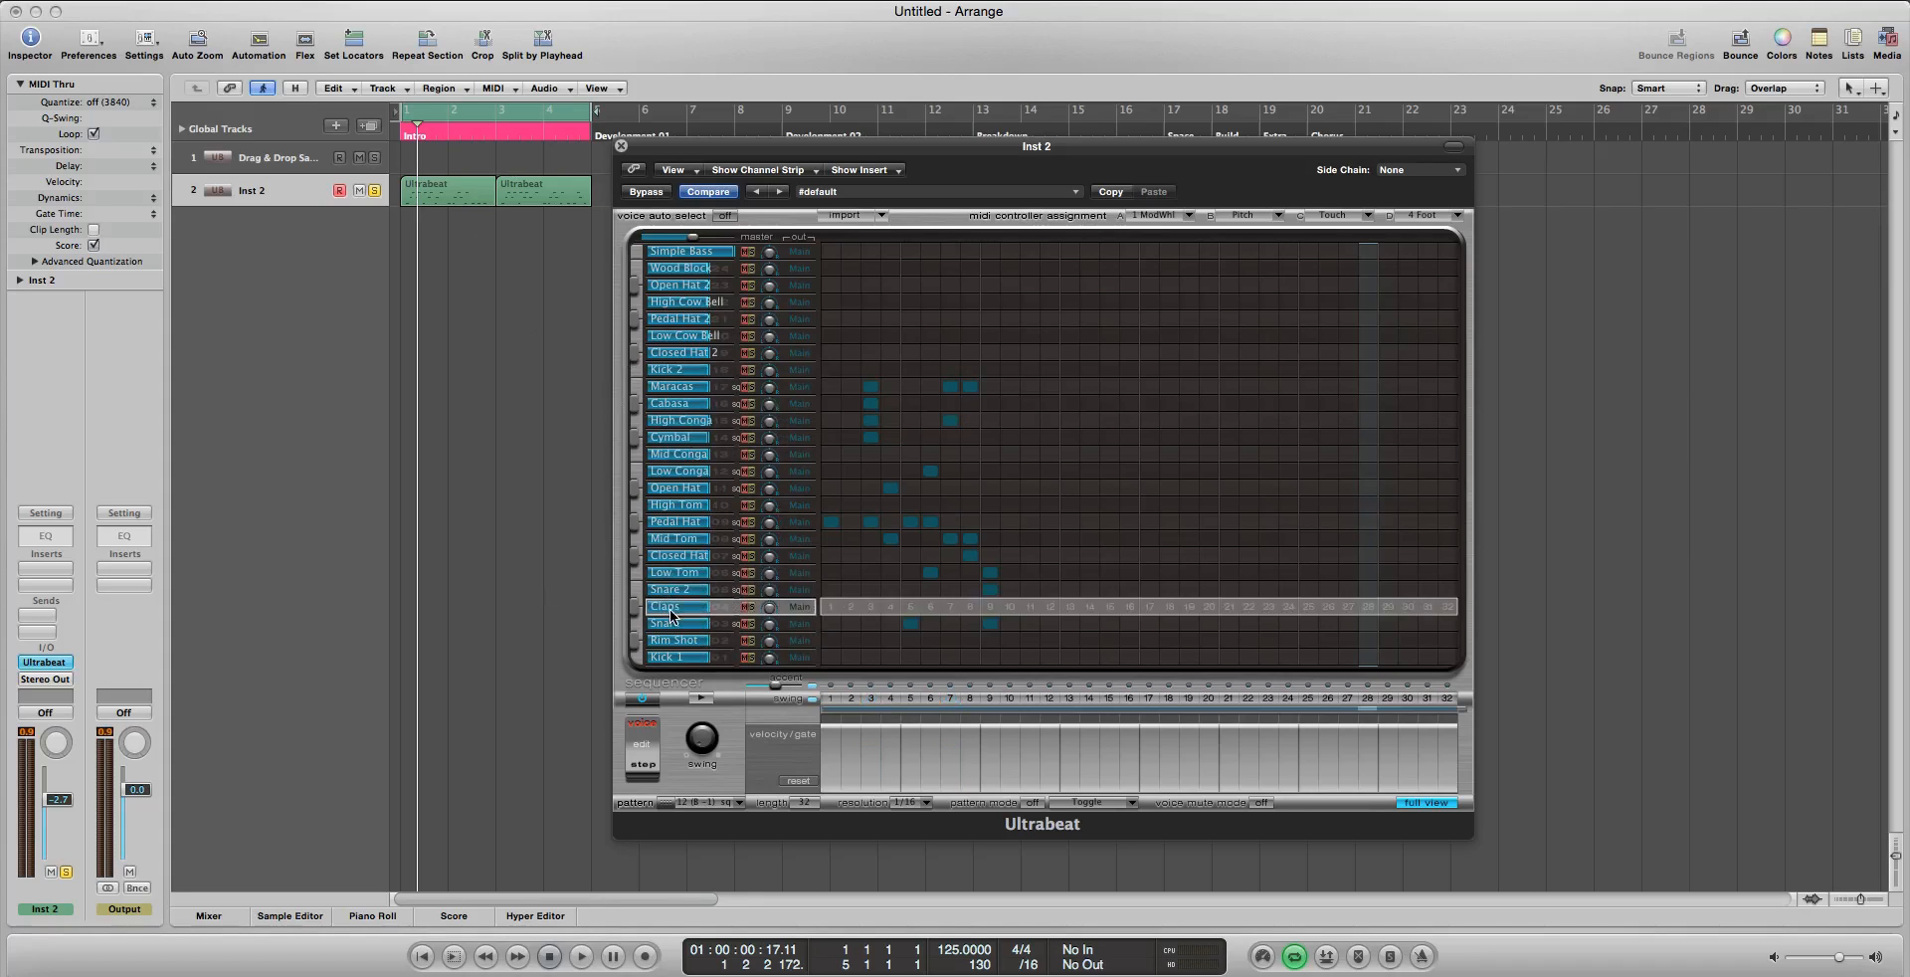
click(794, 606)
click(812, 610)
click(810, 623)
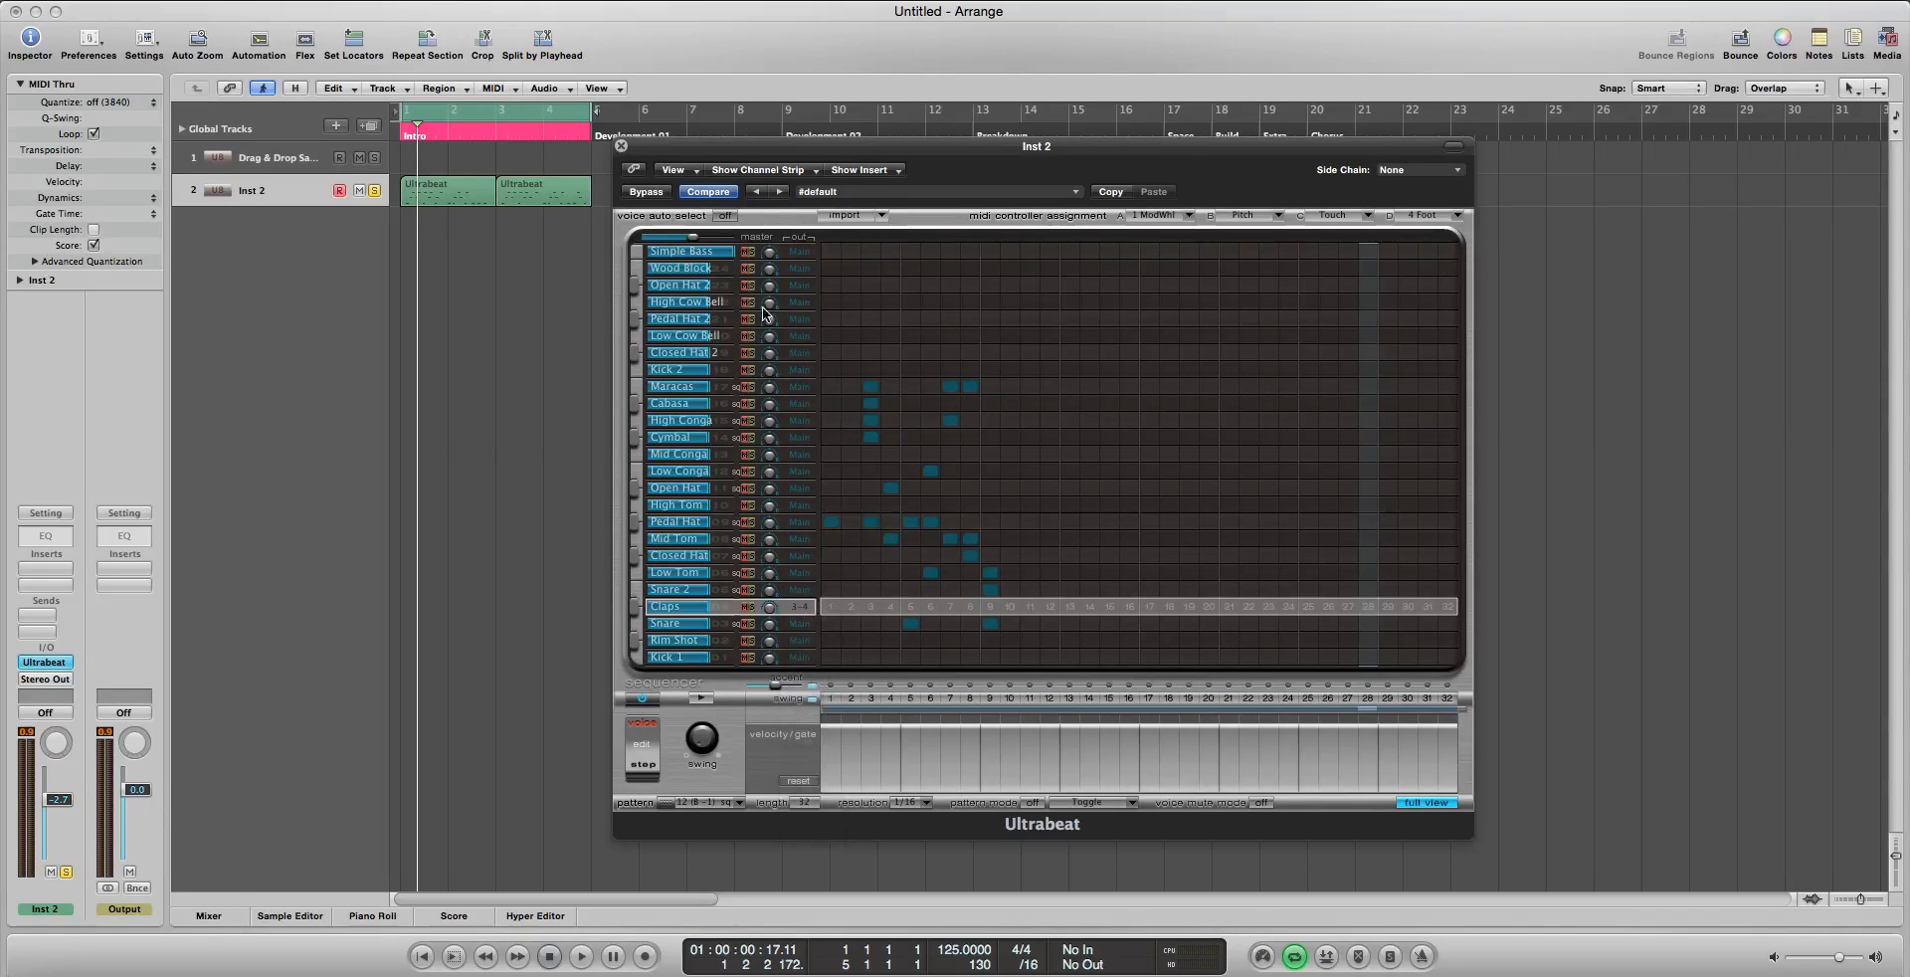
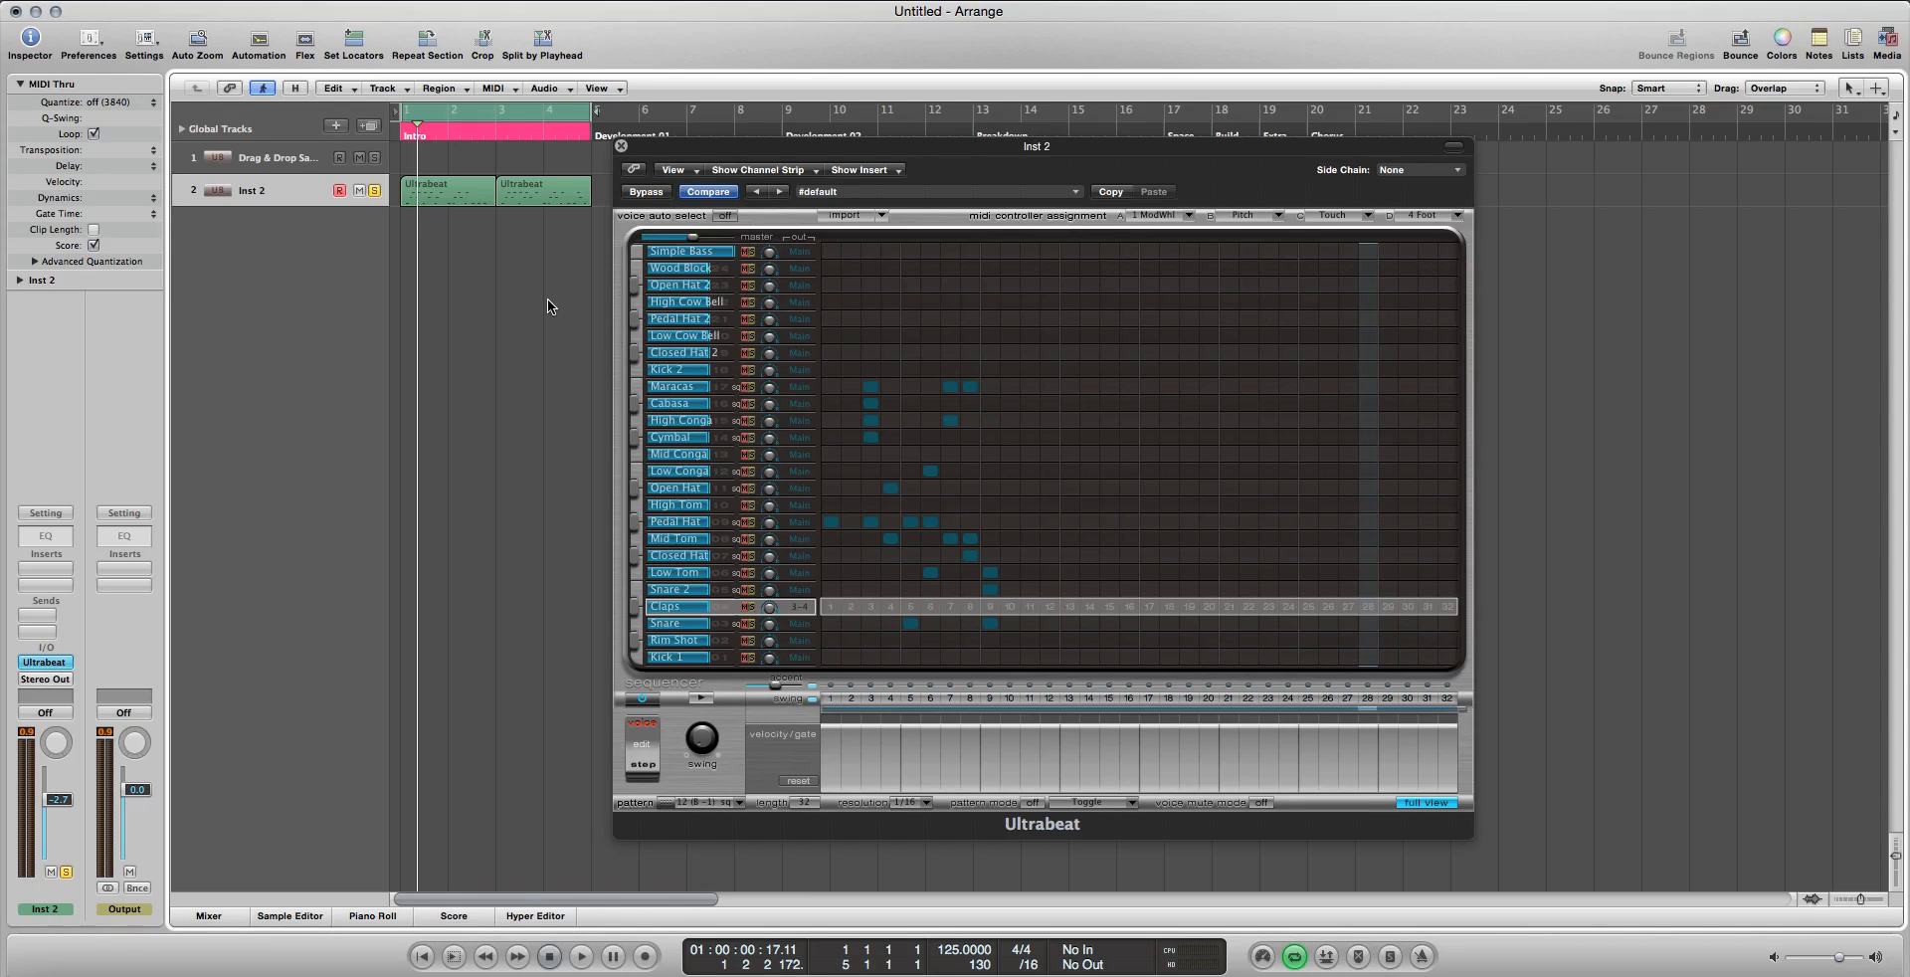
Show the mixer and create one new stereo auxiliary channel strip with Input 1-2 and Output 1-2
key(x)
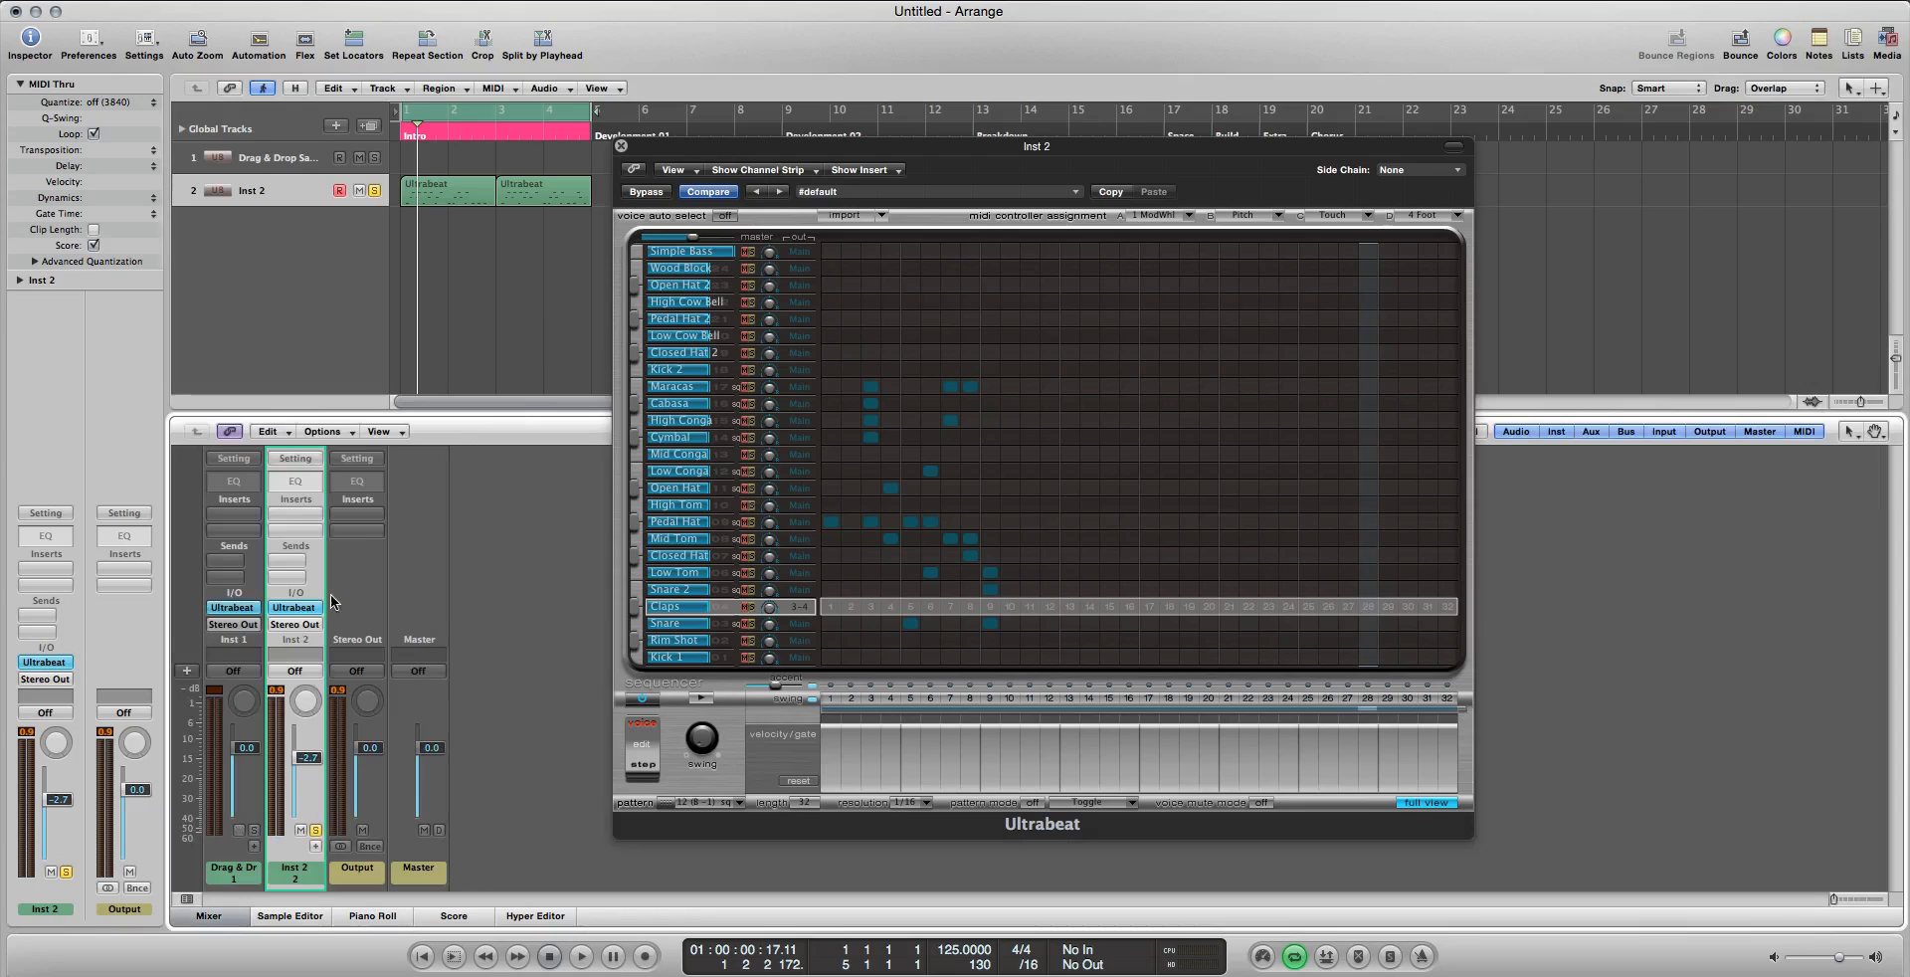
click(328, 431)
click(345, 448)
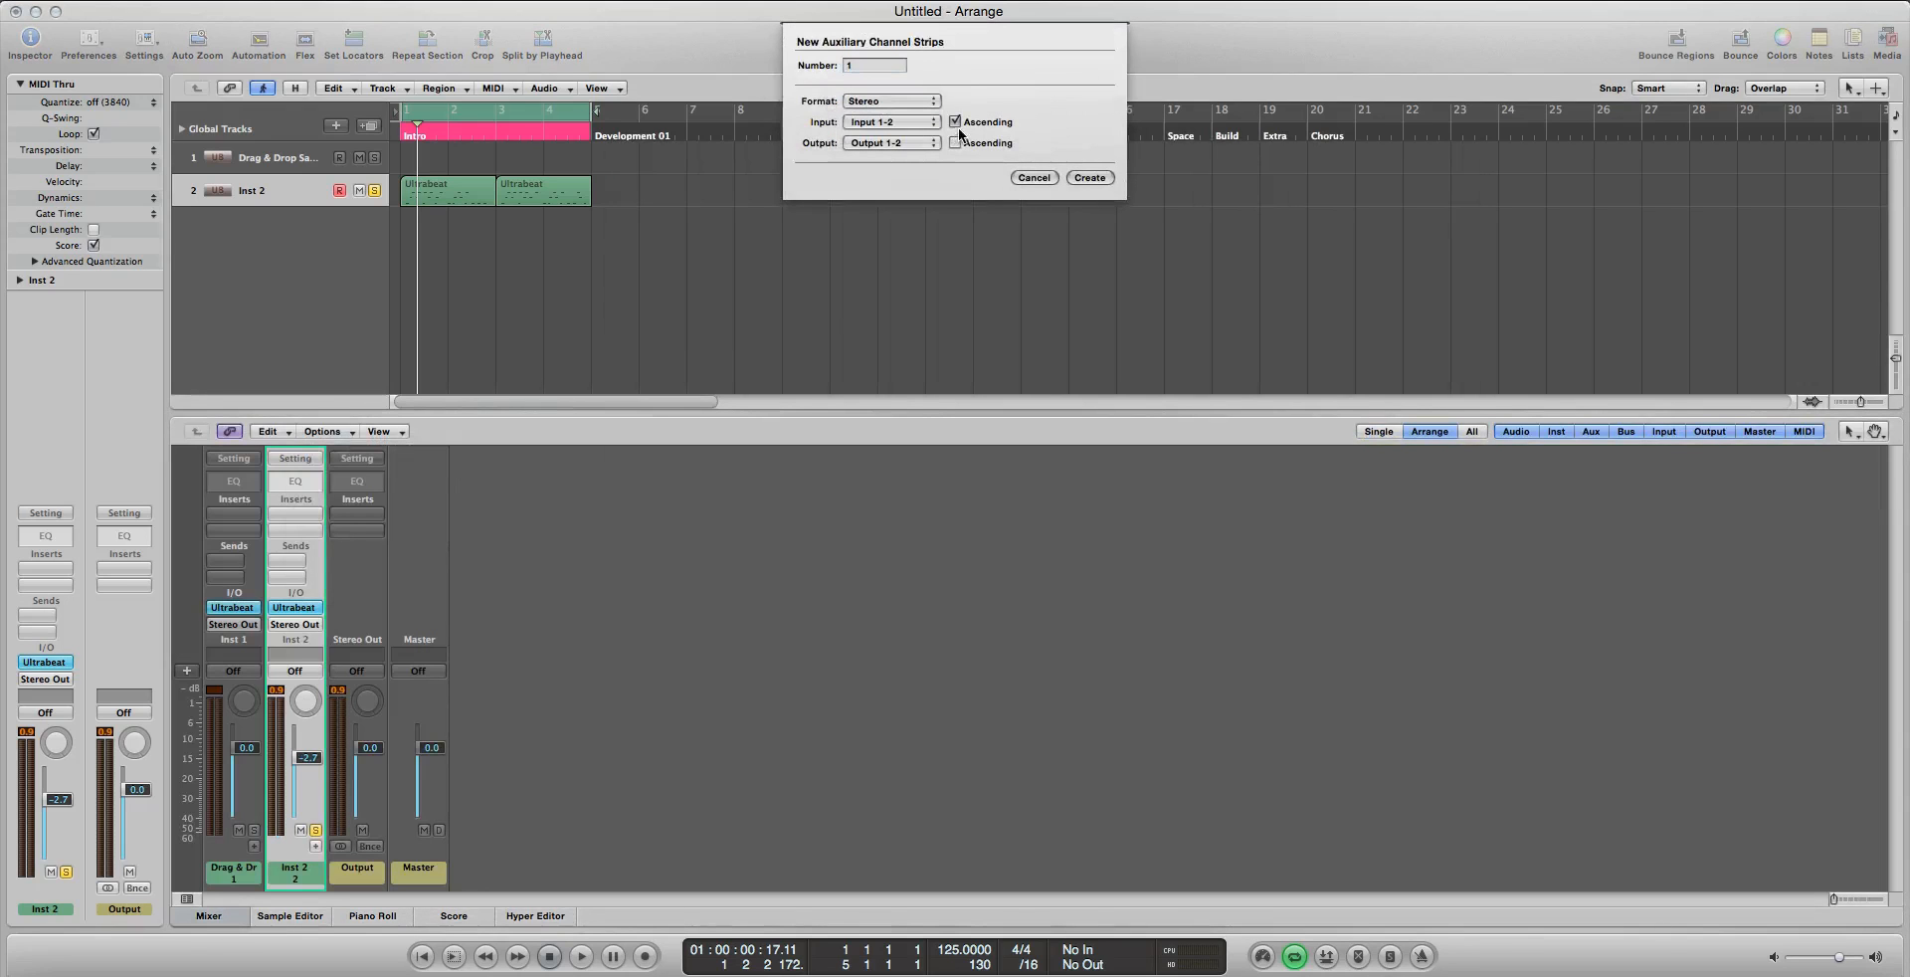
click(1081, 182)
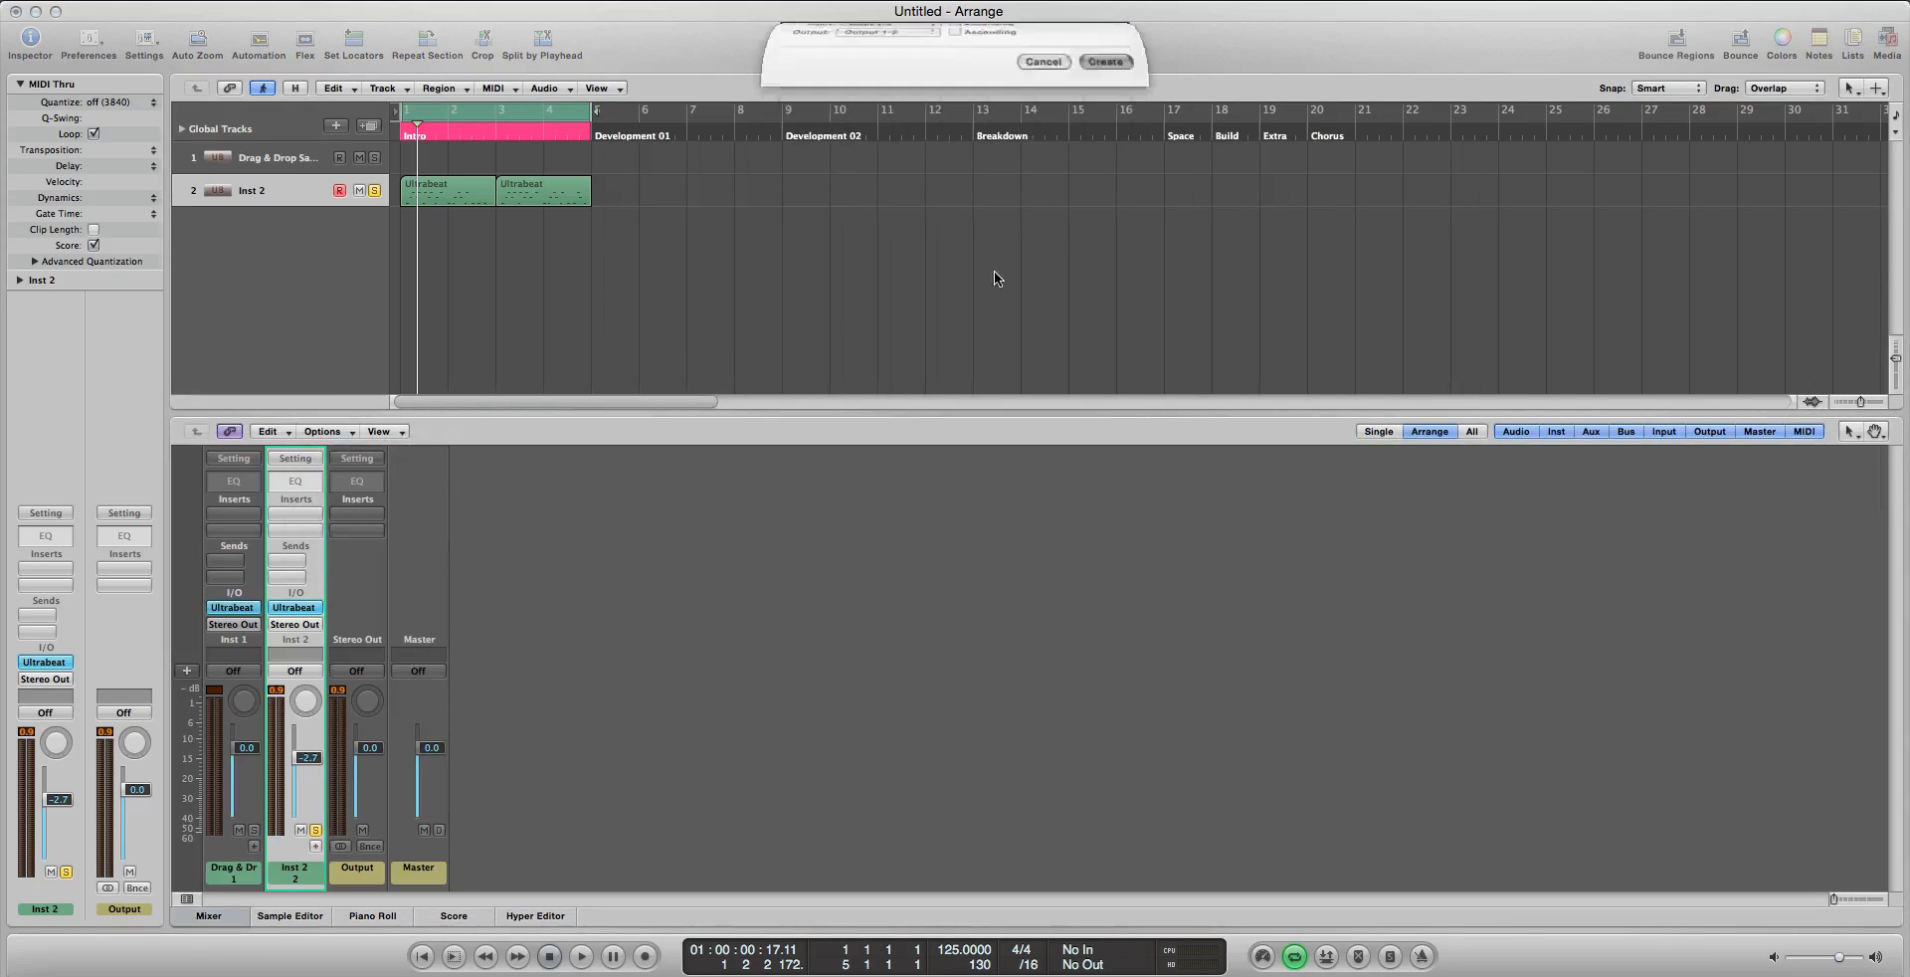
click(376, 608)
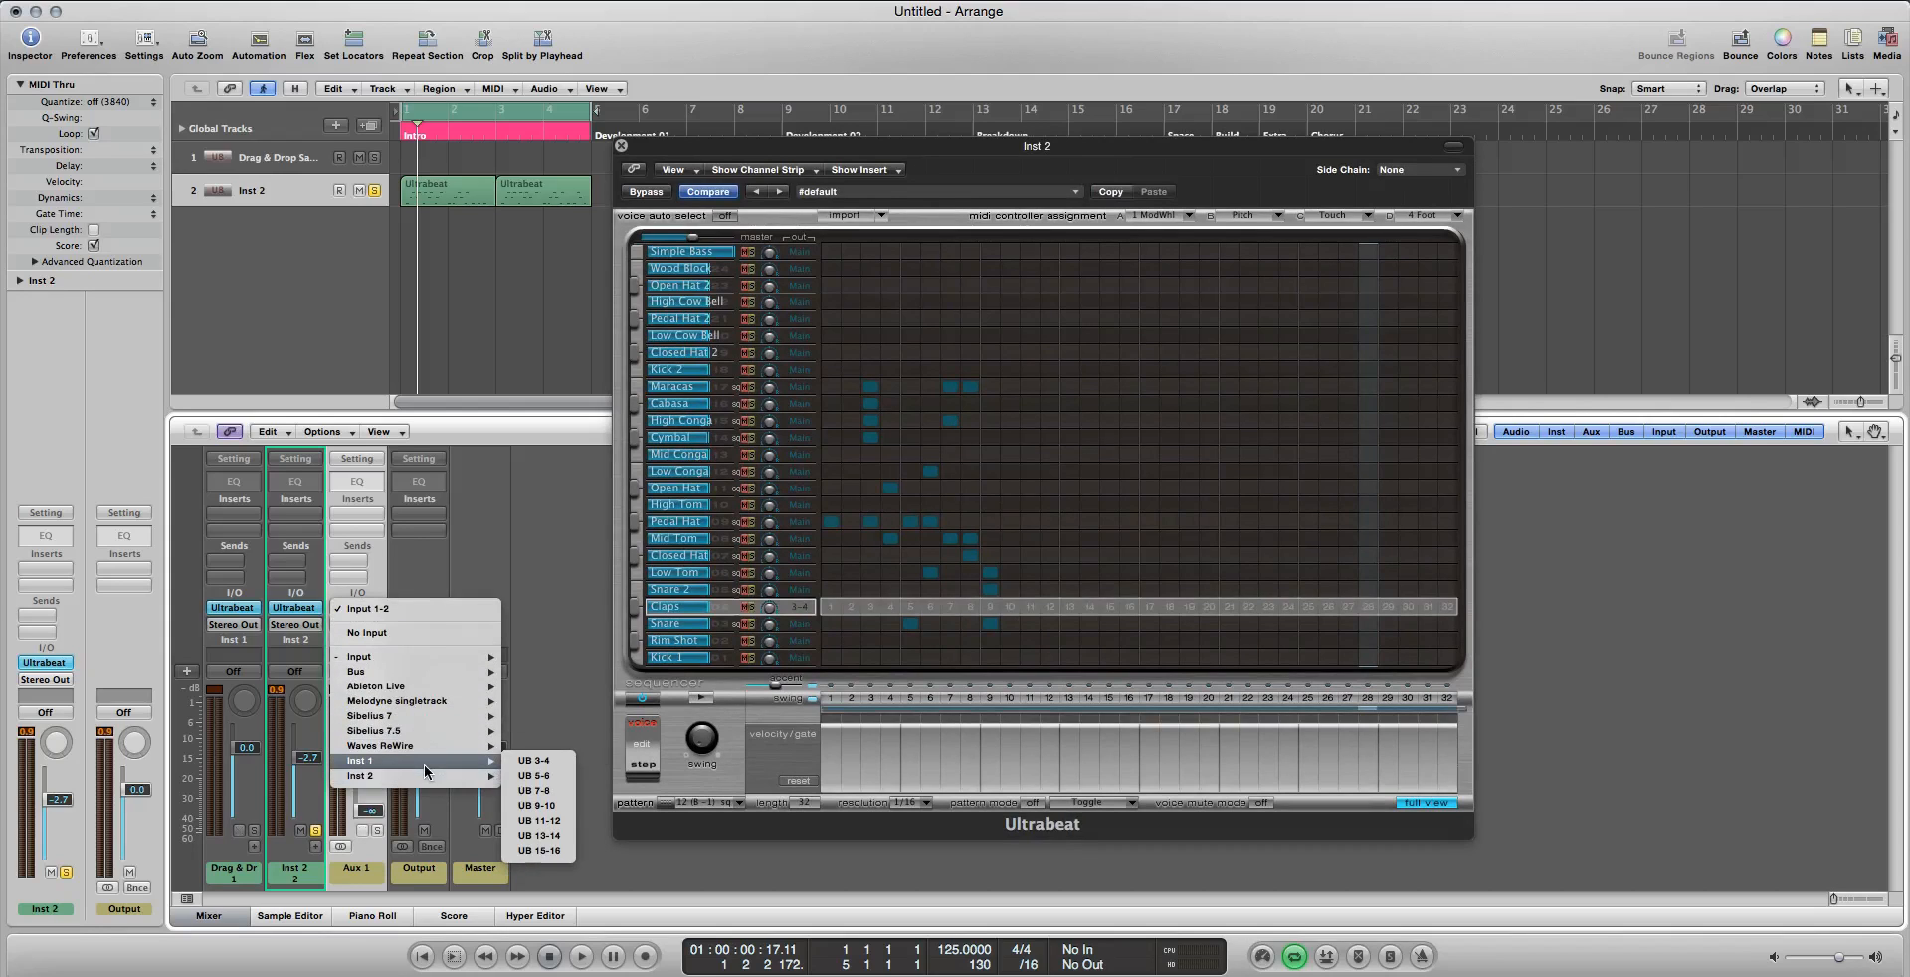
mouse_move(427, 776)
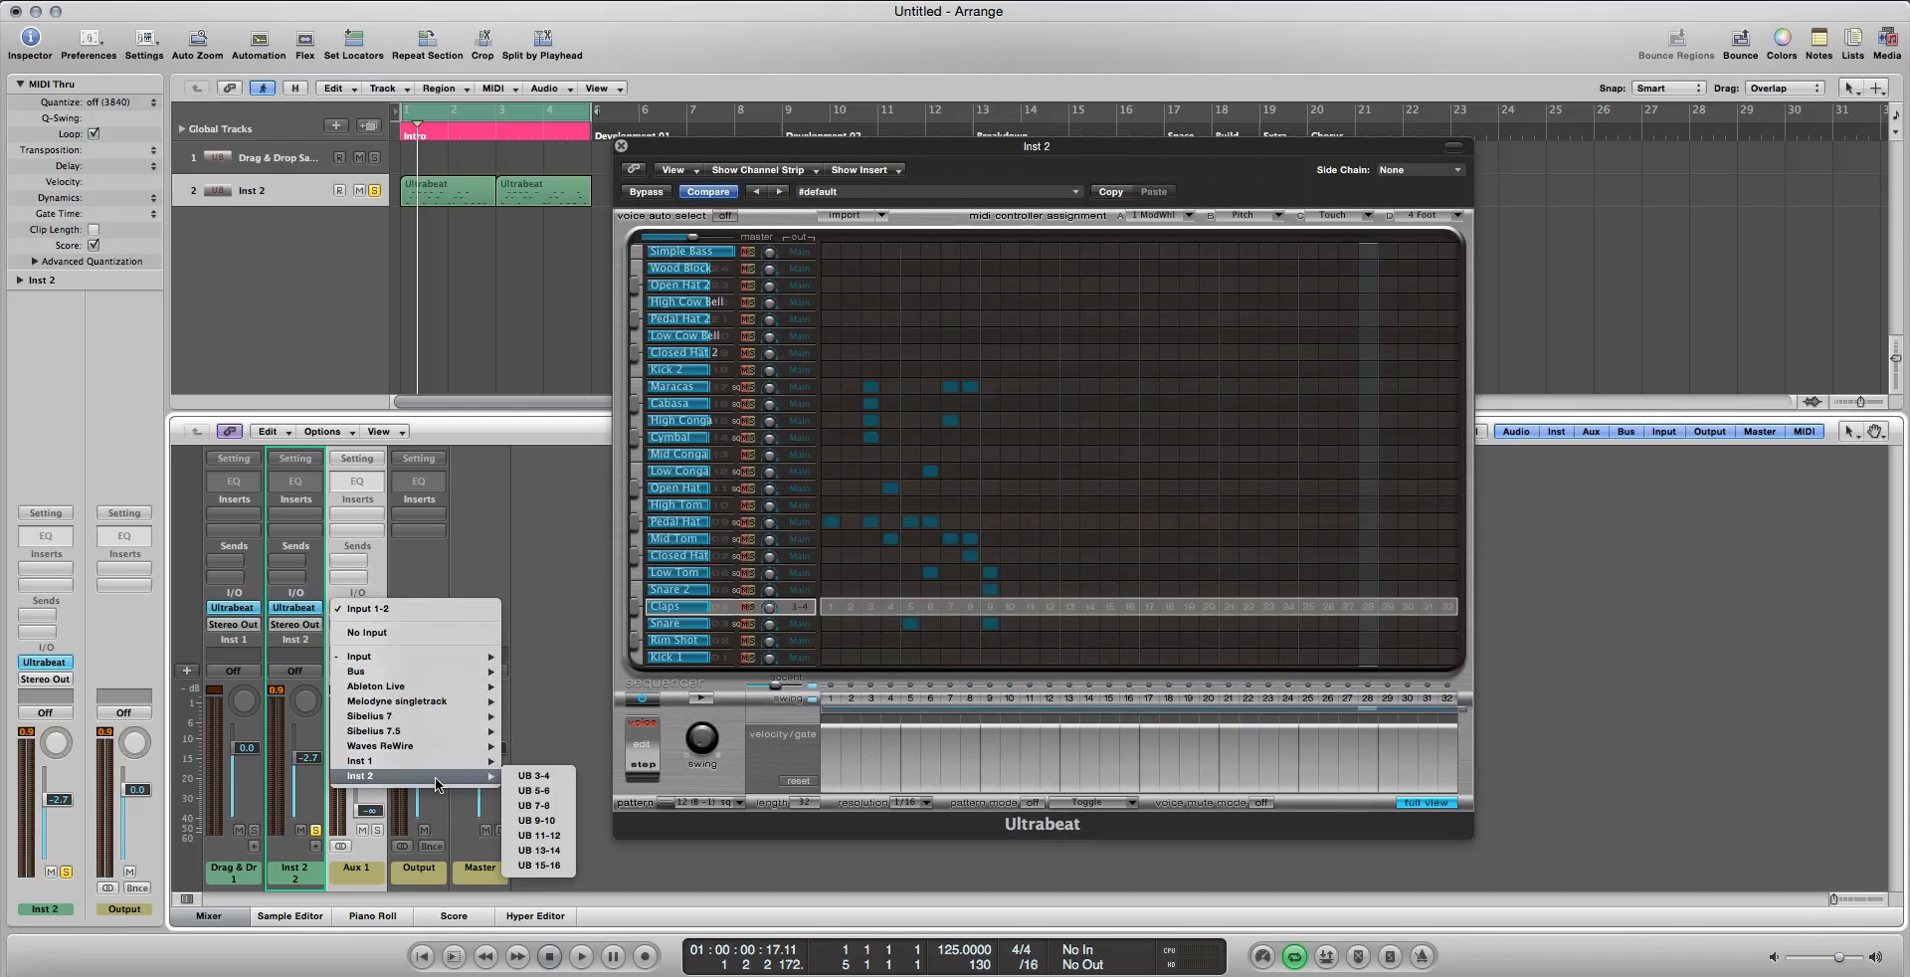
click(537, 487)
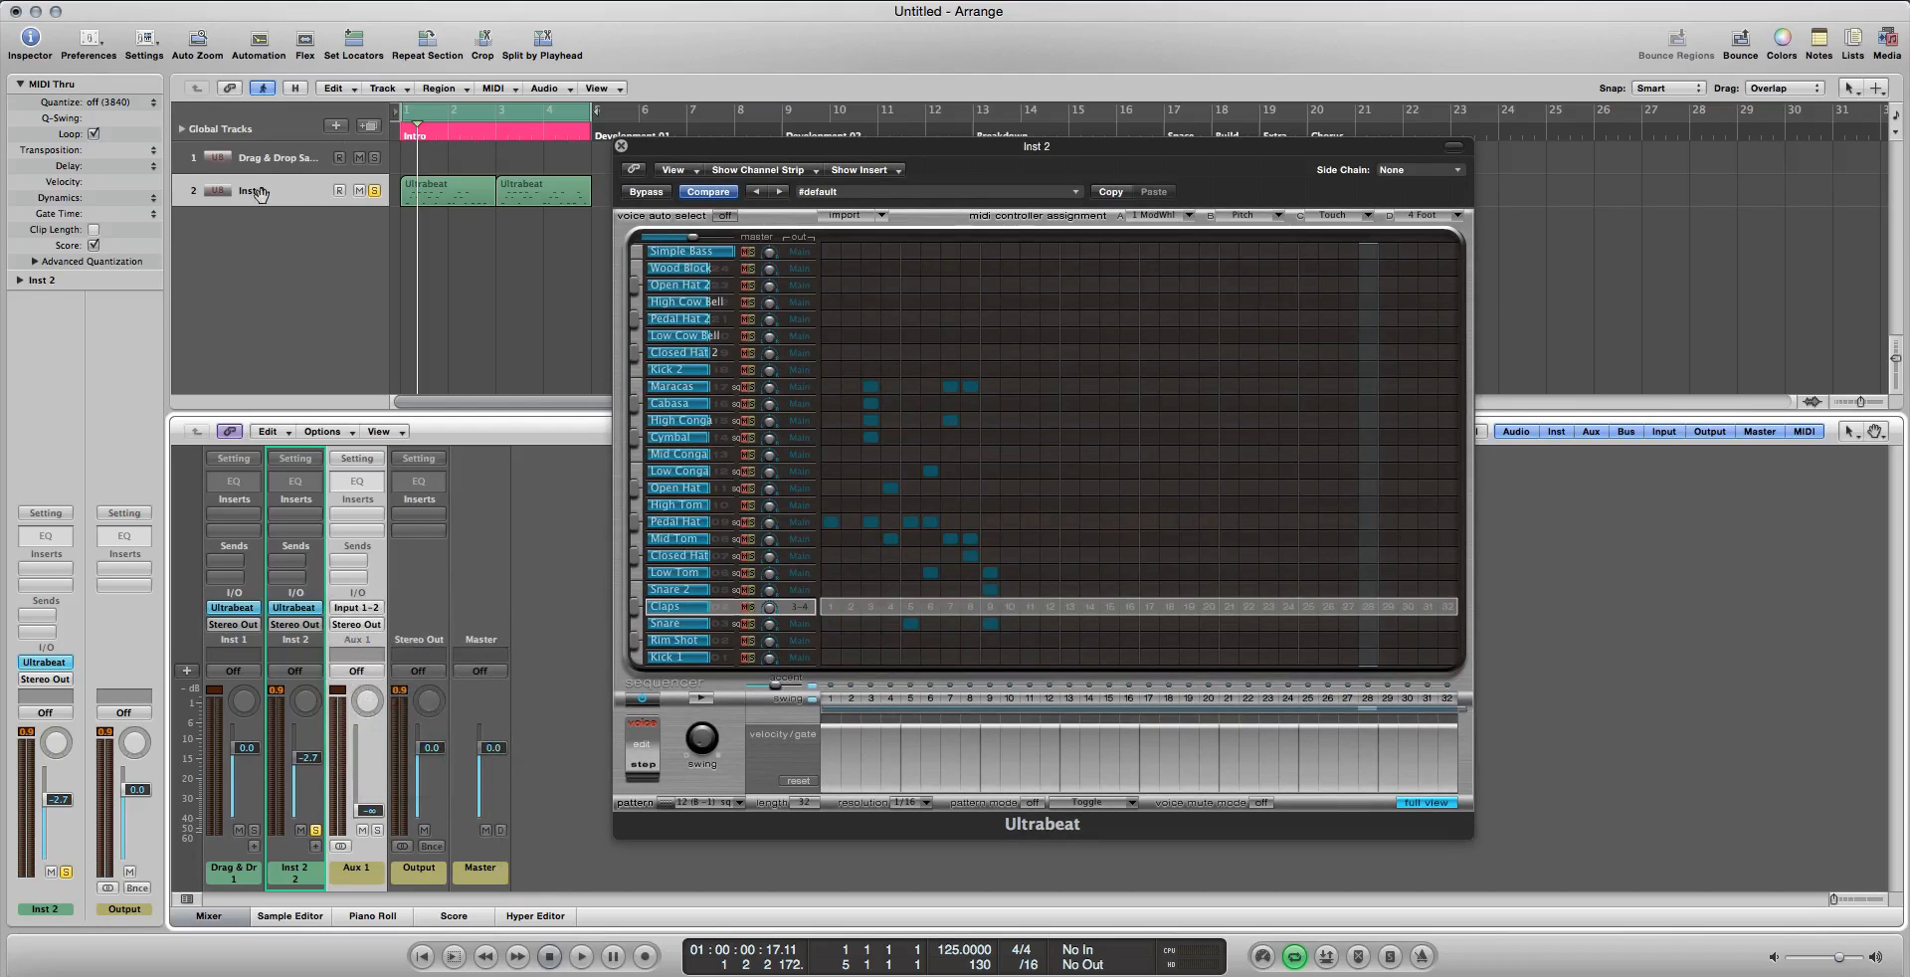
Set the input of the Aux 1 channel strip to UB 3-4 of Inst 2 and raise its fader
click(350, 605)
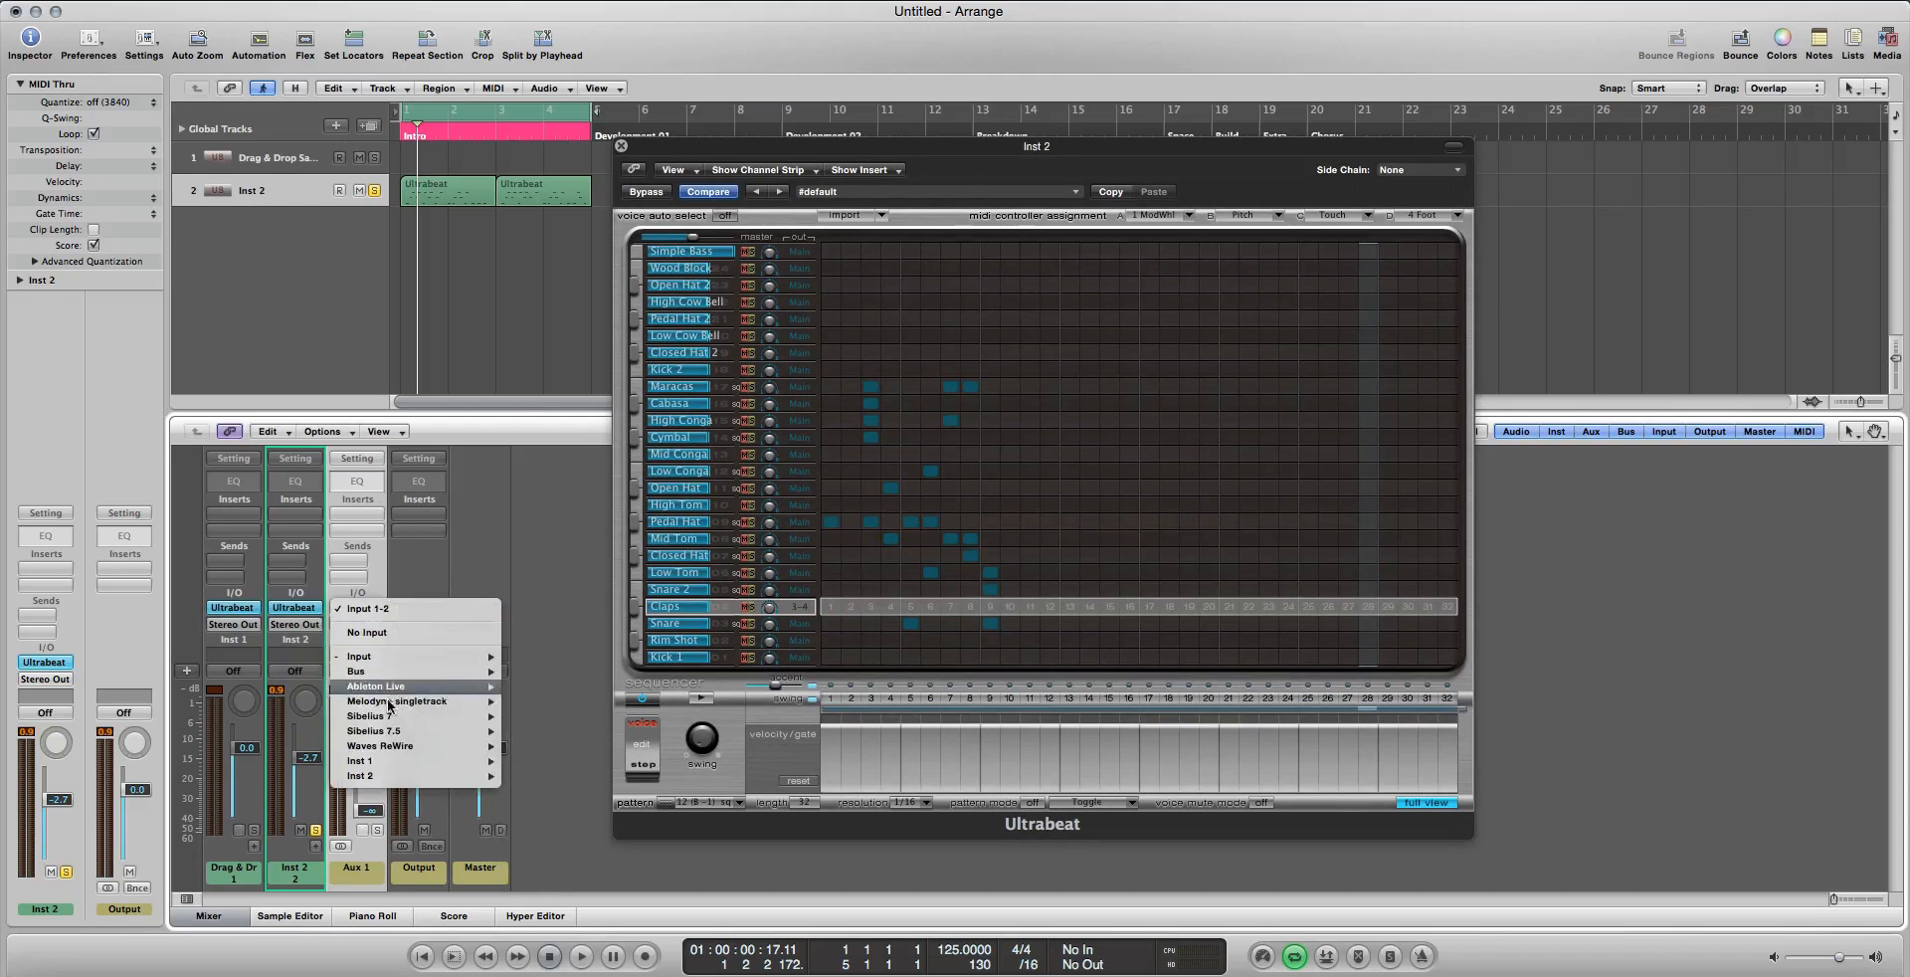
mouse_move(402, 775)
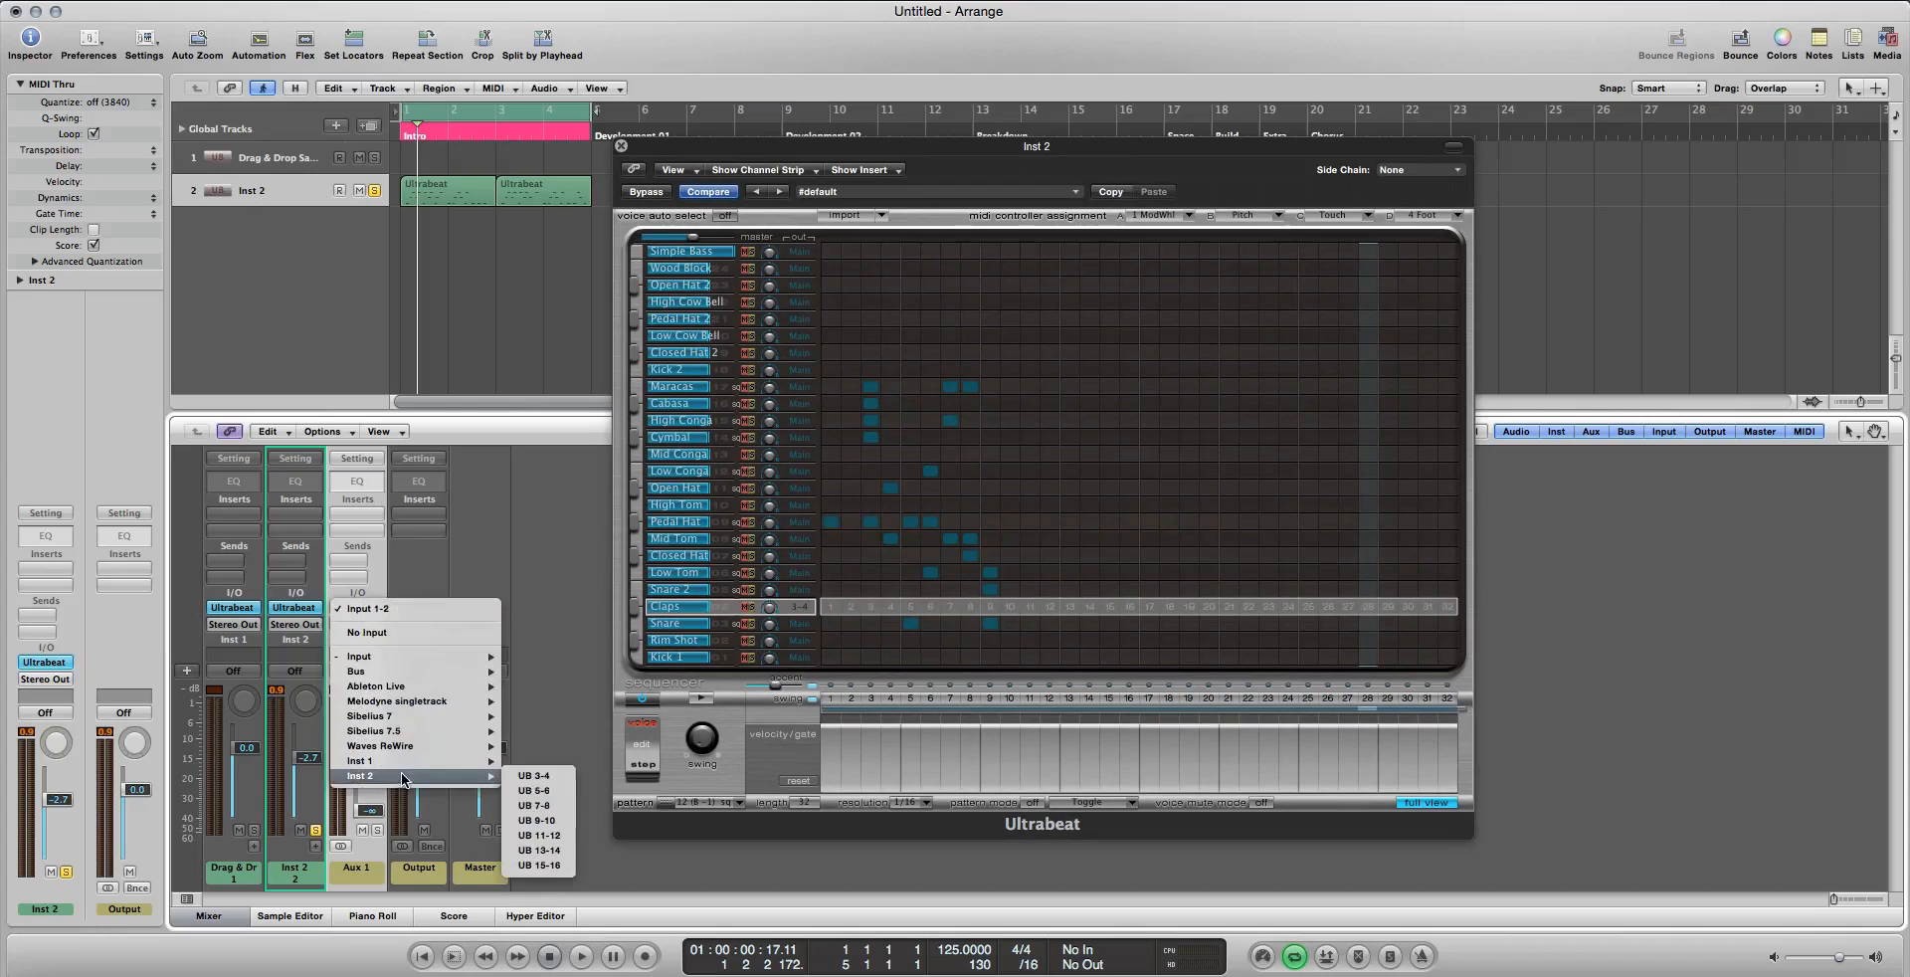
click(535, 776)
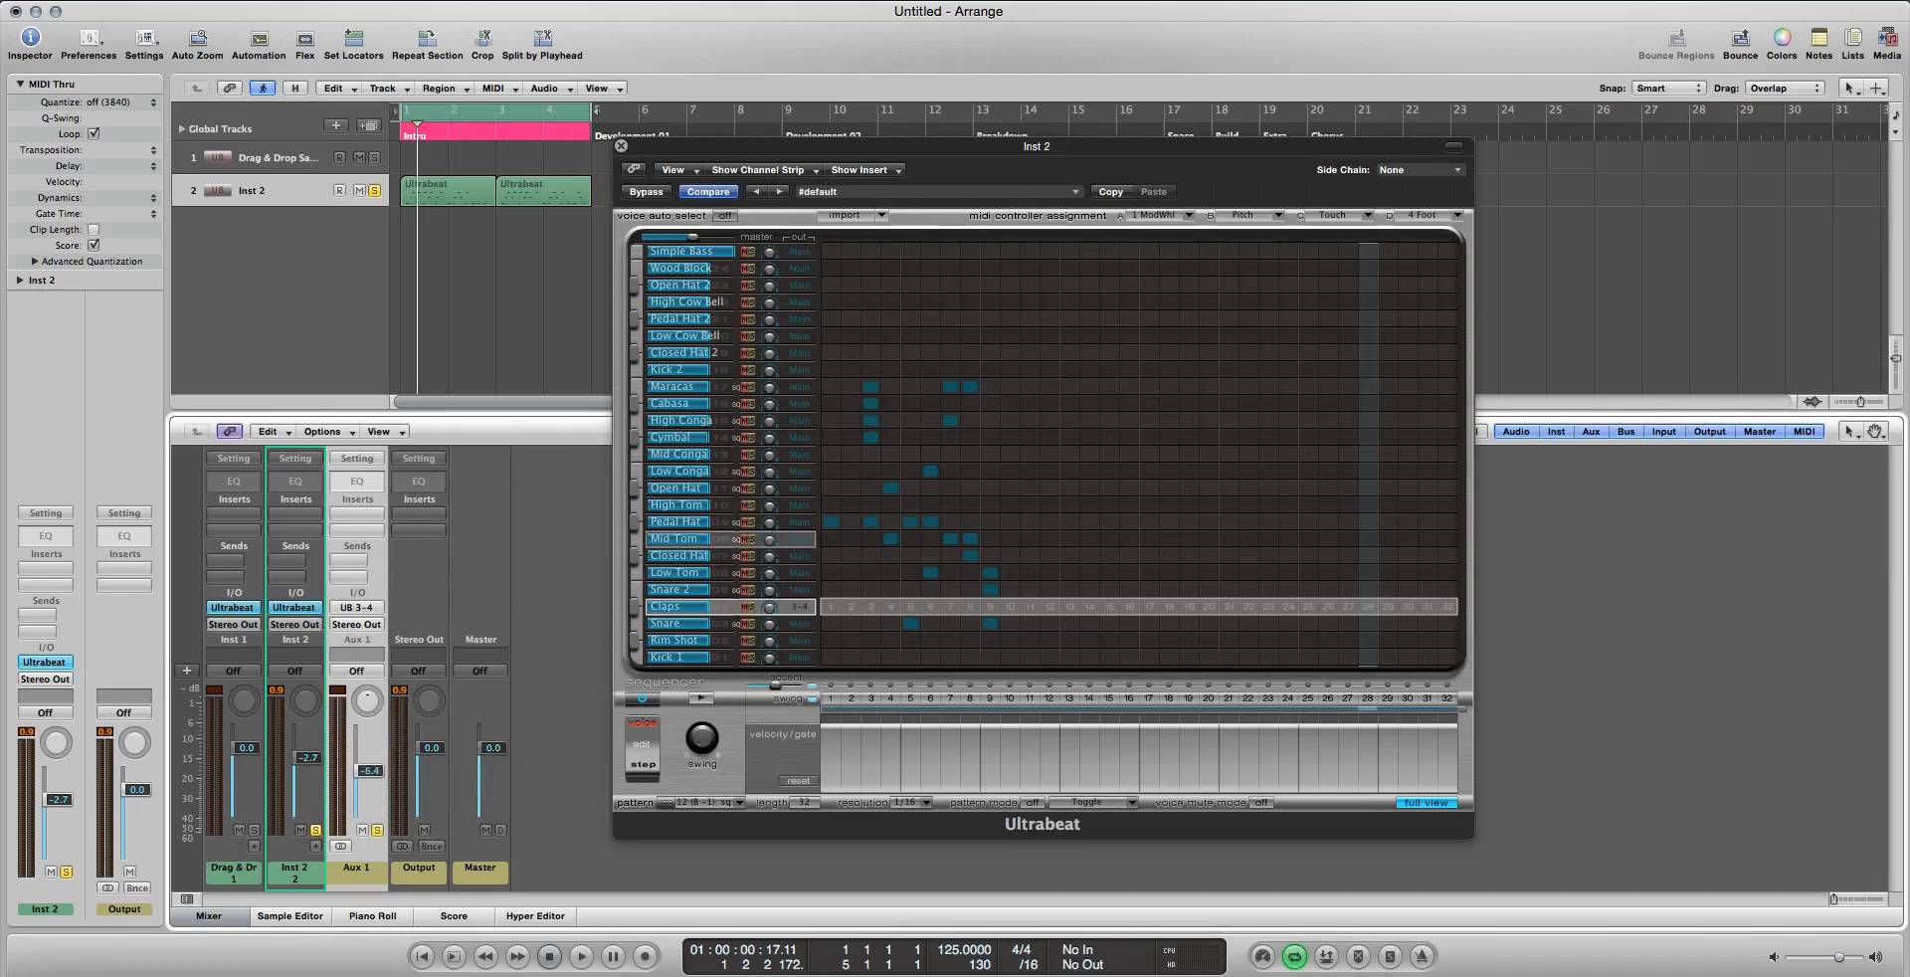
Start playback and balance the levels, setting the Aux 1 fader to -3.6 and the Inst 2 fader to -4.9
key(space)
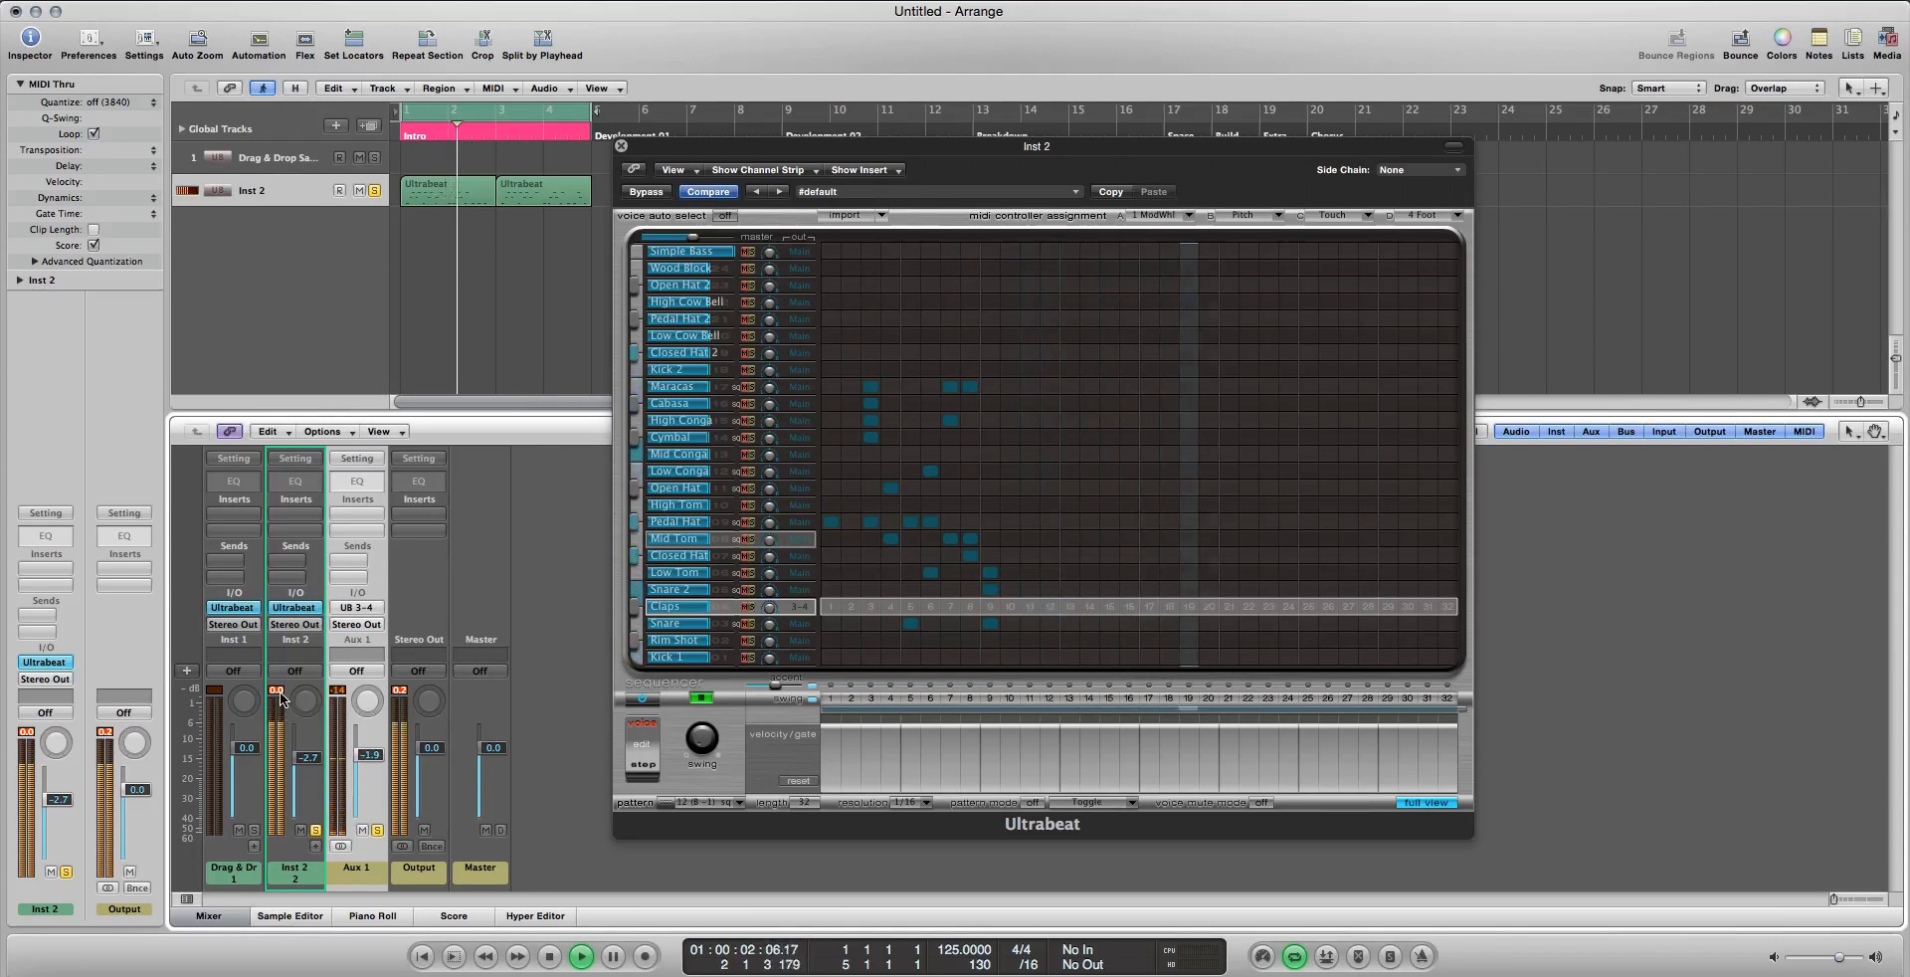
drag(369, 755, 370, 762)
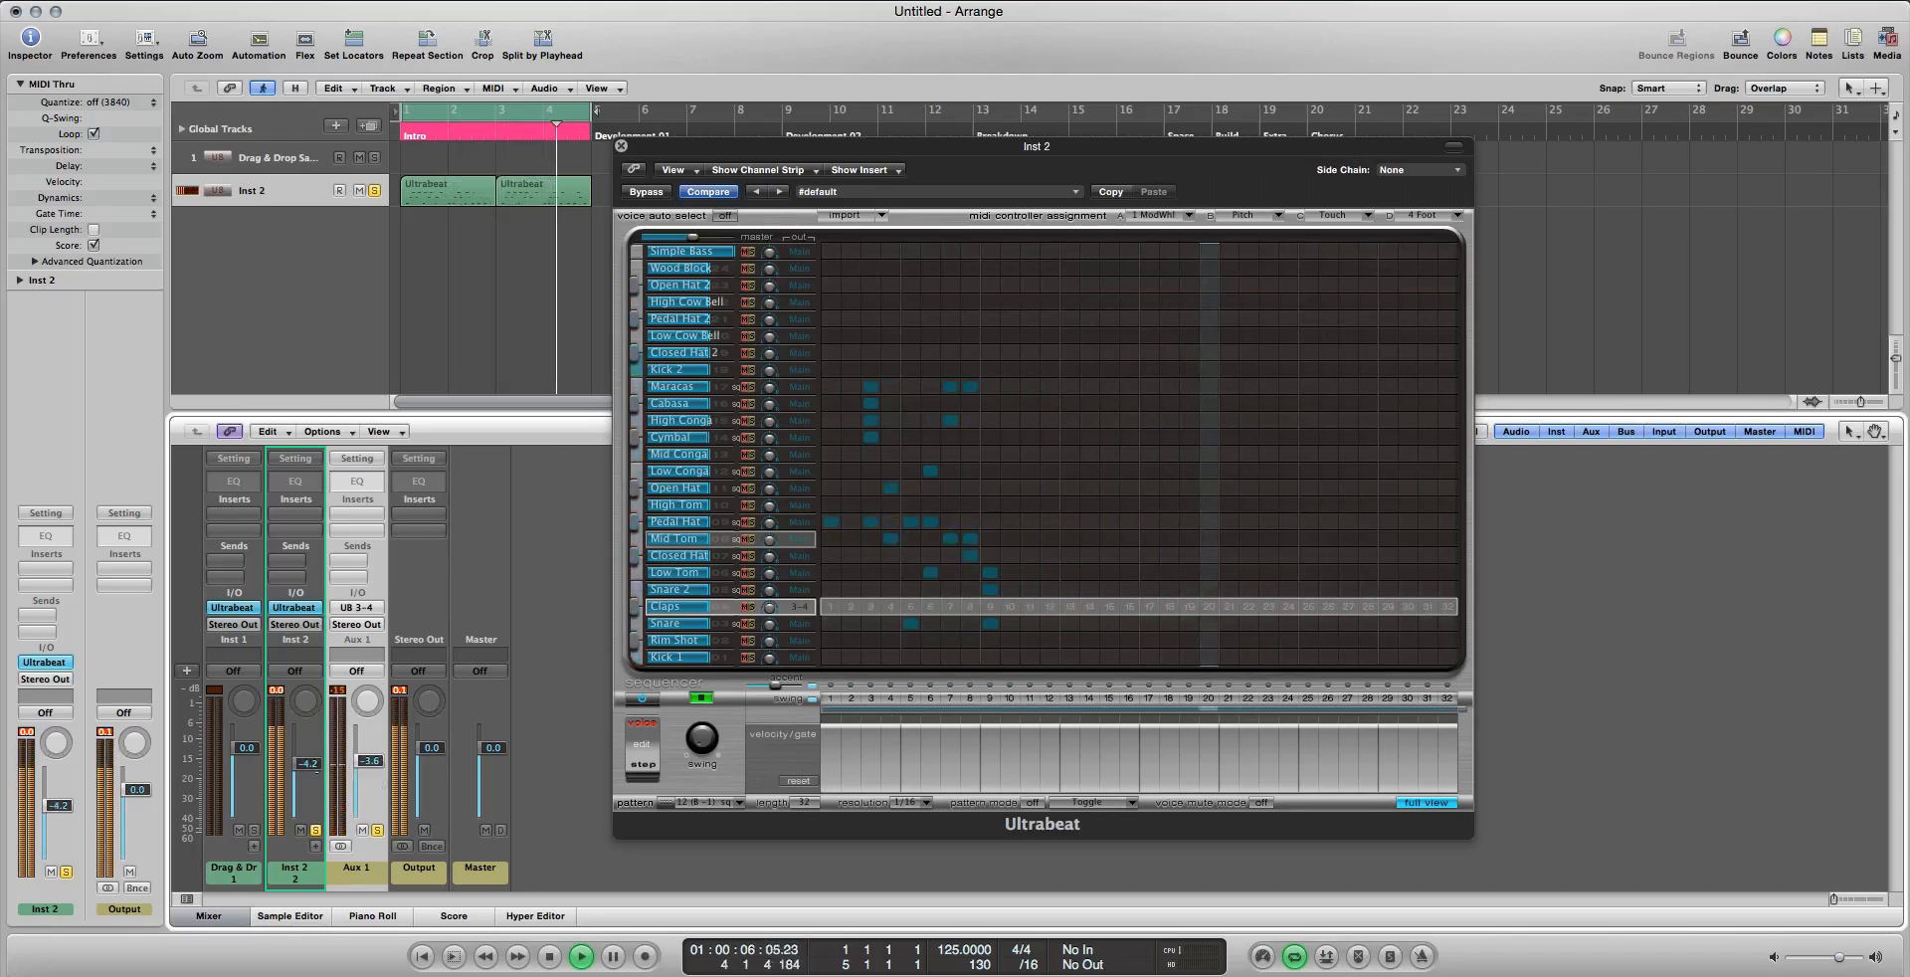
drag(307, 758, 307, 766)
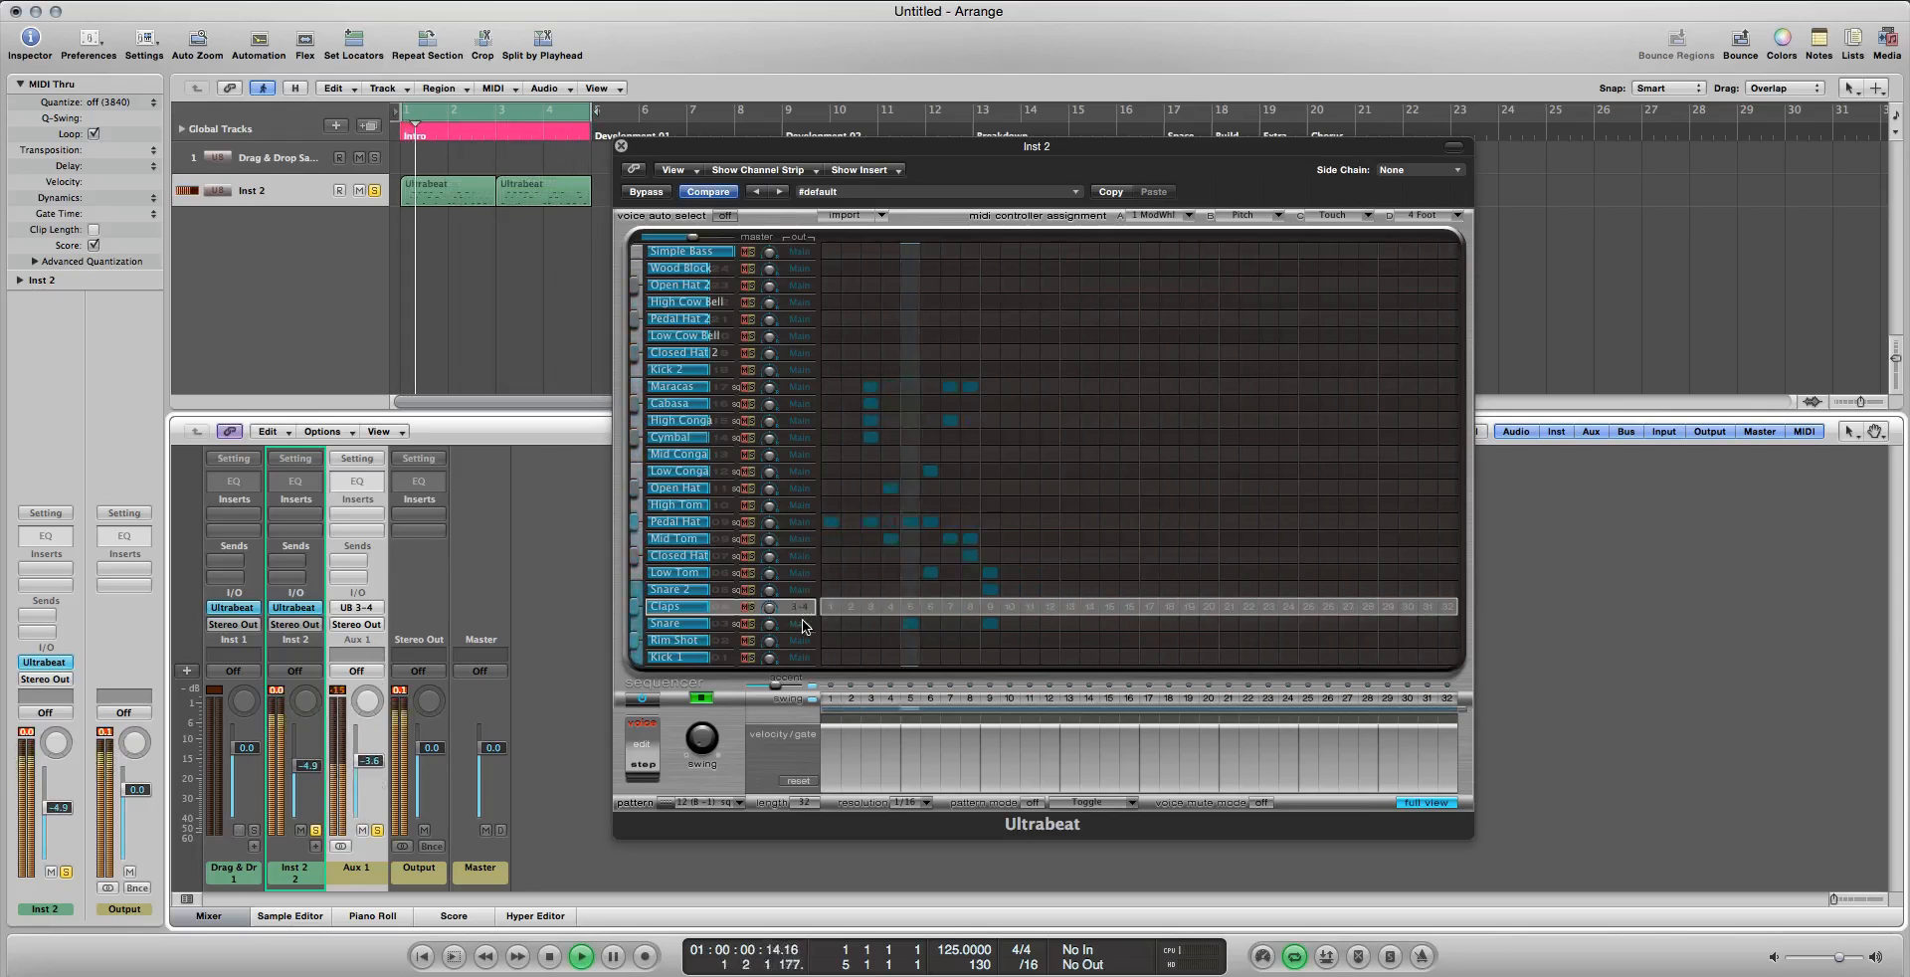
Insert a stereo Delay Designer in the first insert slot of the Aux 1 channel strip
click(356, 514)
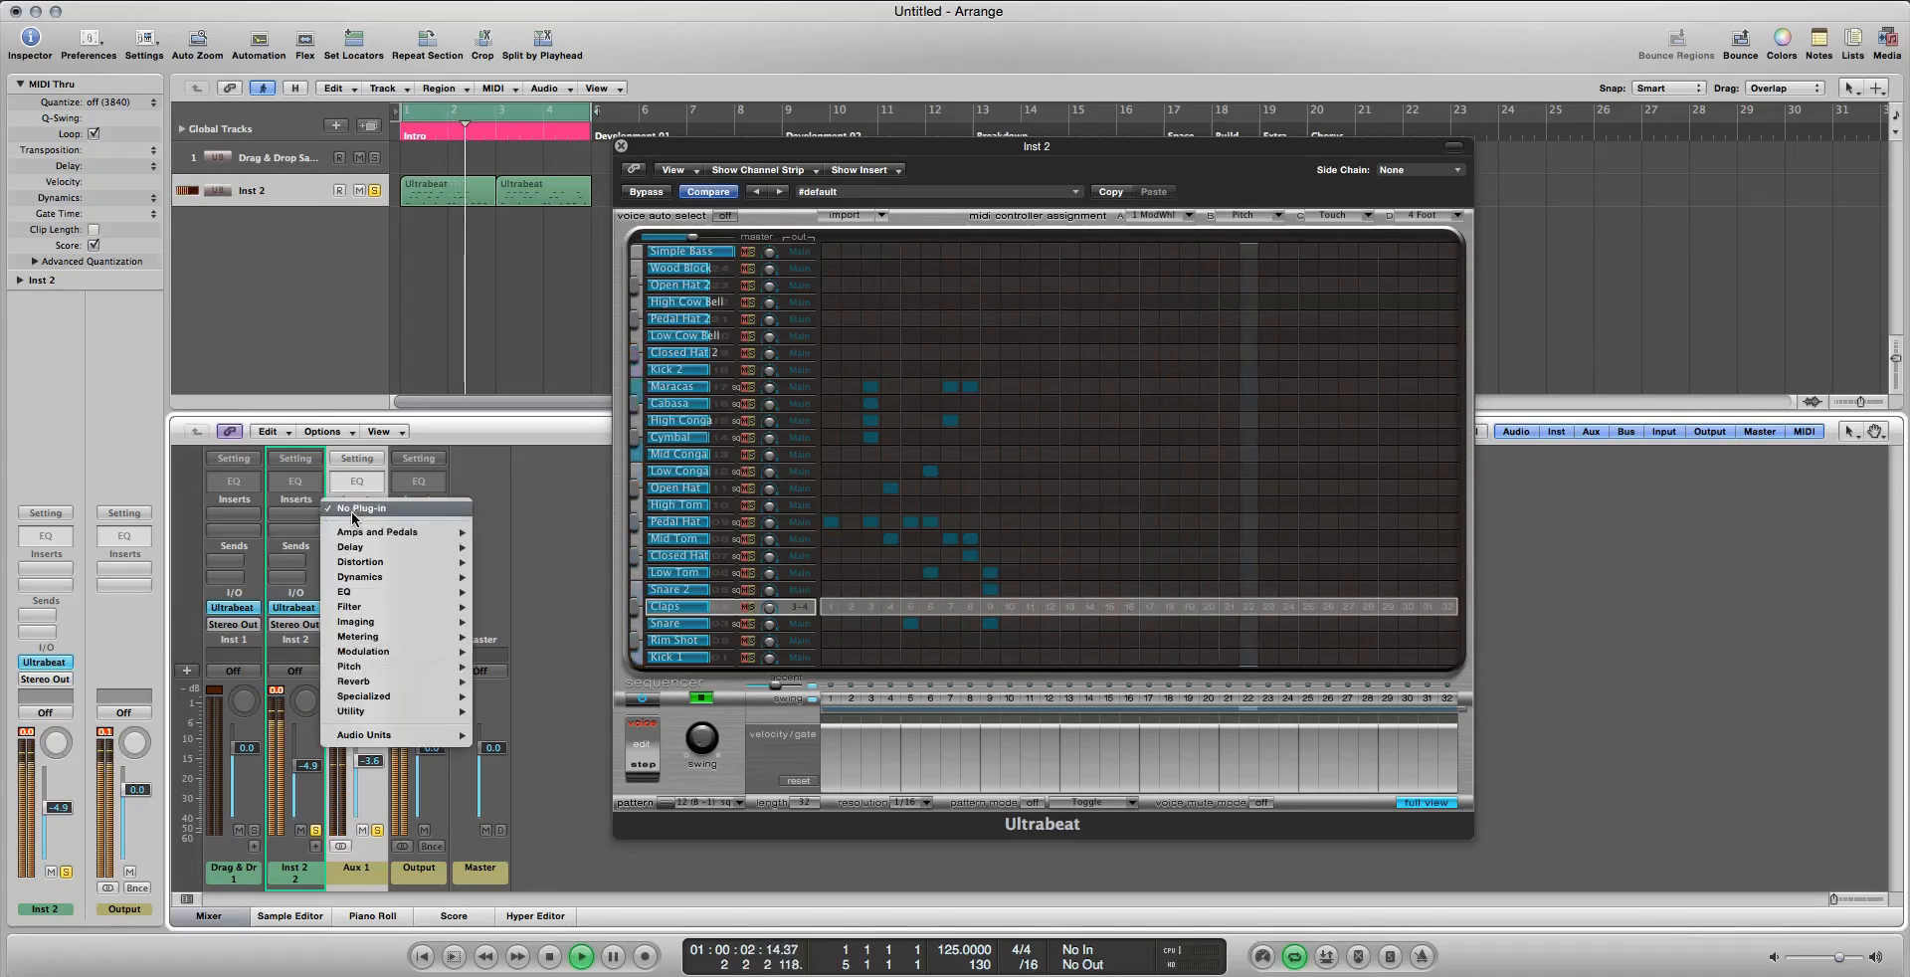
mouse_move(382, 563)
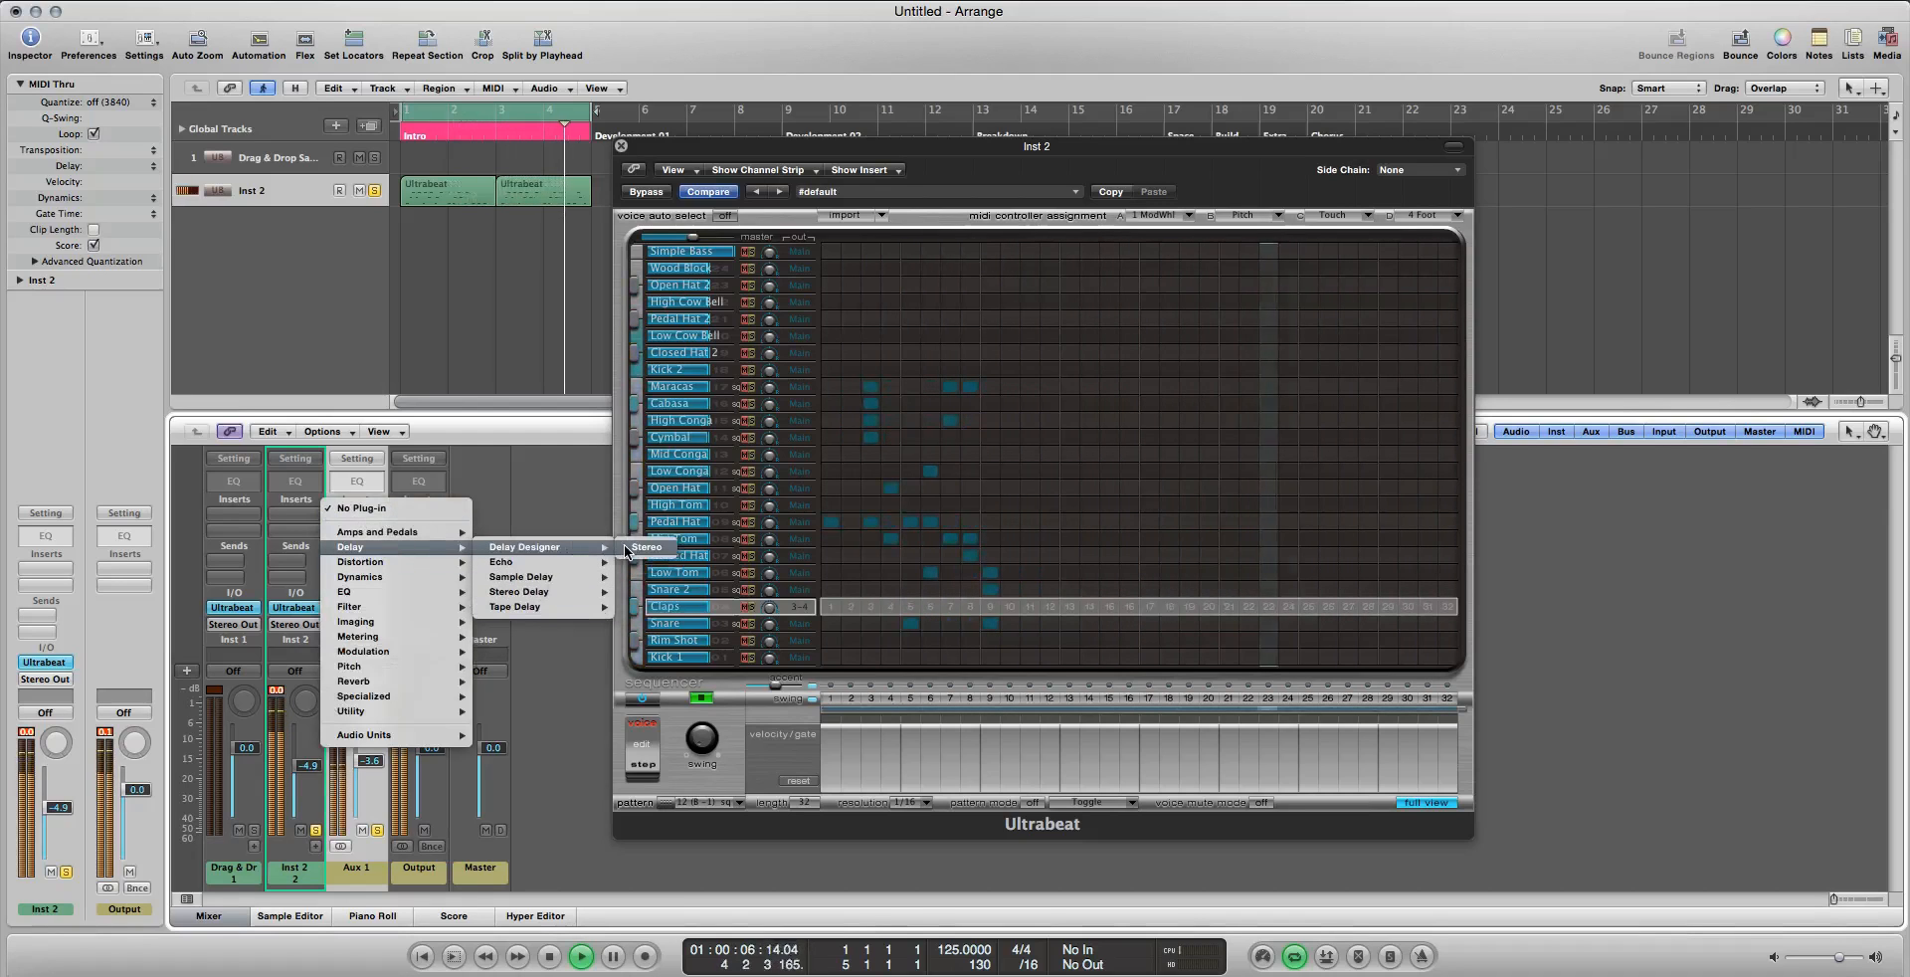
click(557, 550)
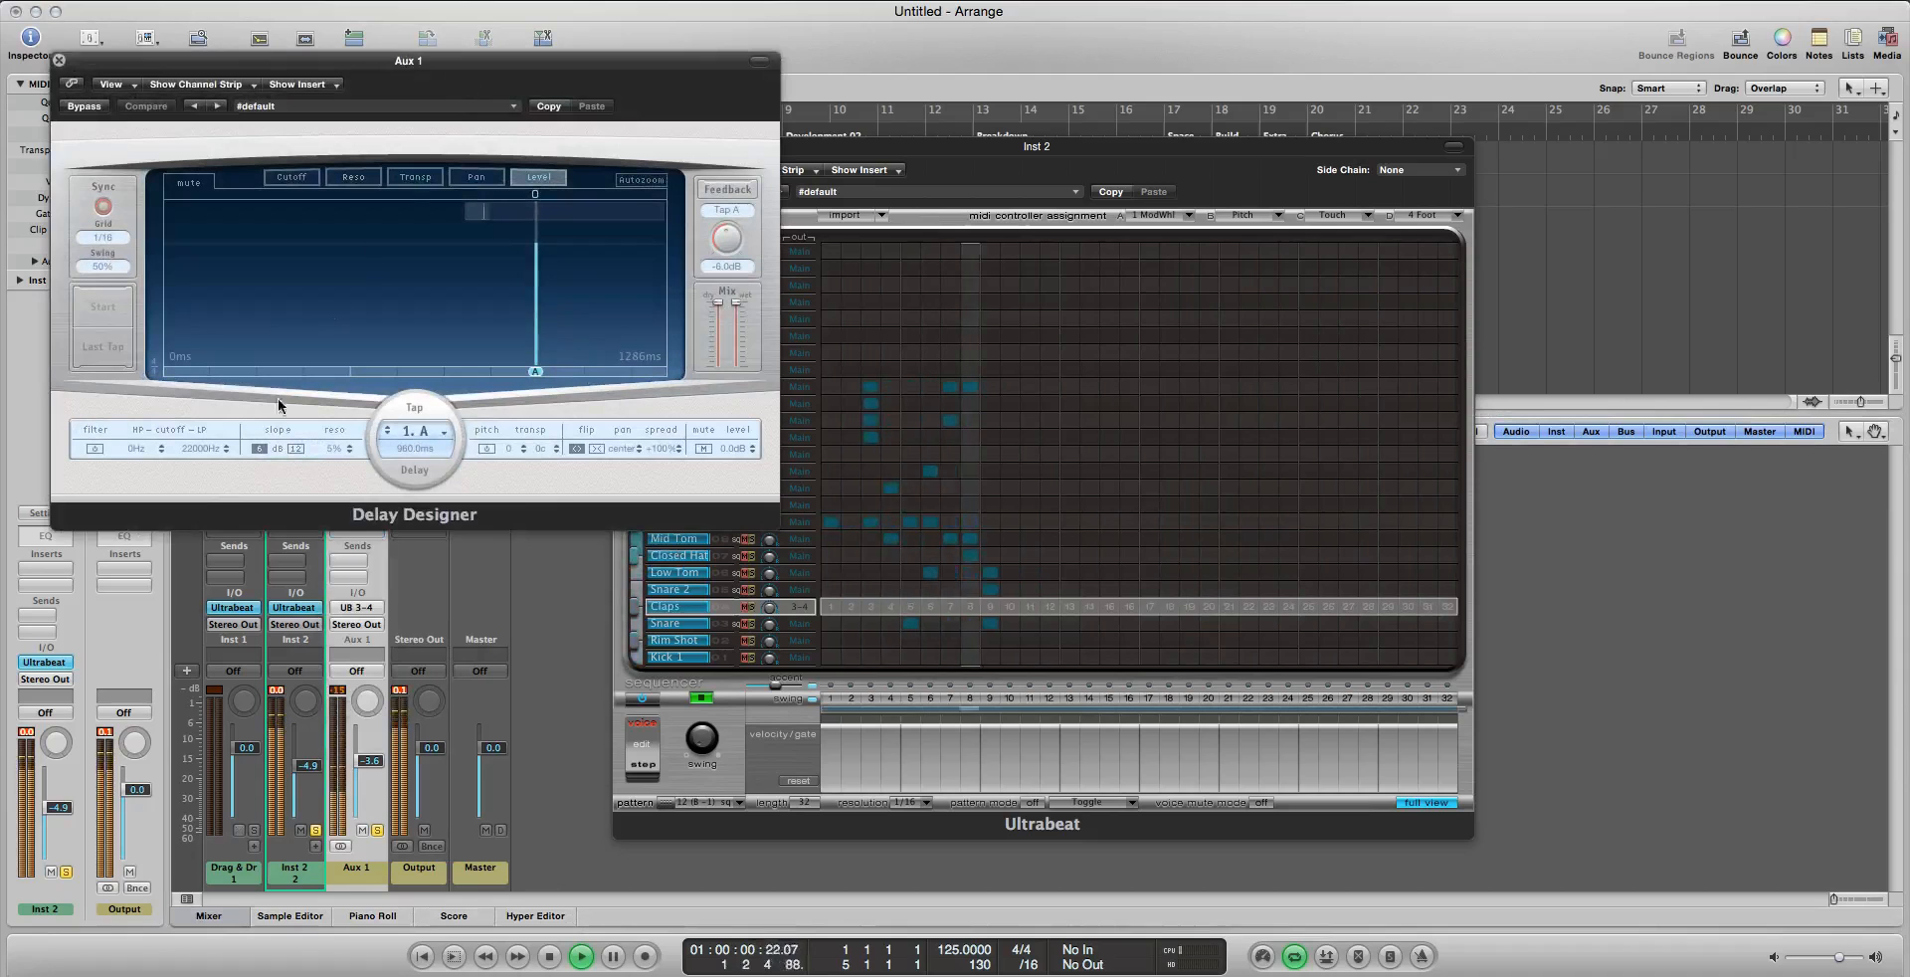
Move the Delay Designer window clear of the mixer strips and advance its presets through 1\4 Alternating Pan to 1\4 Dotted Basic Pan
click(216, 106)
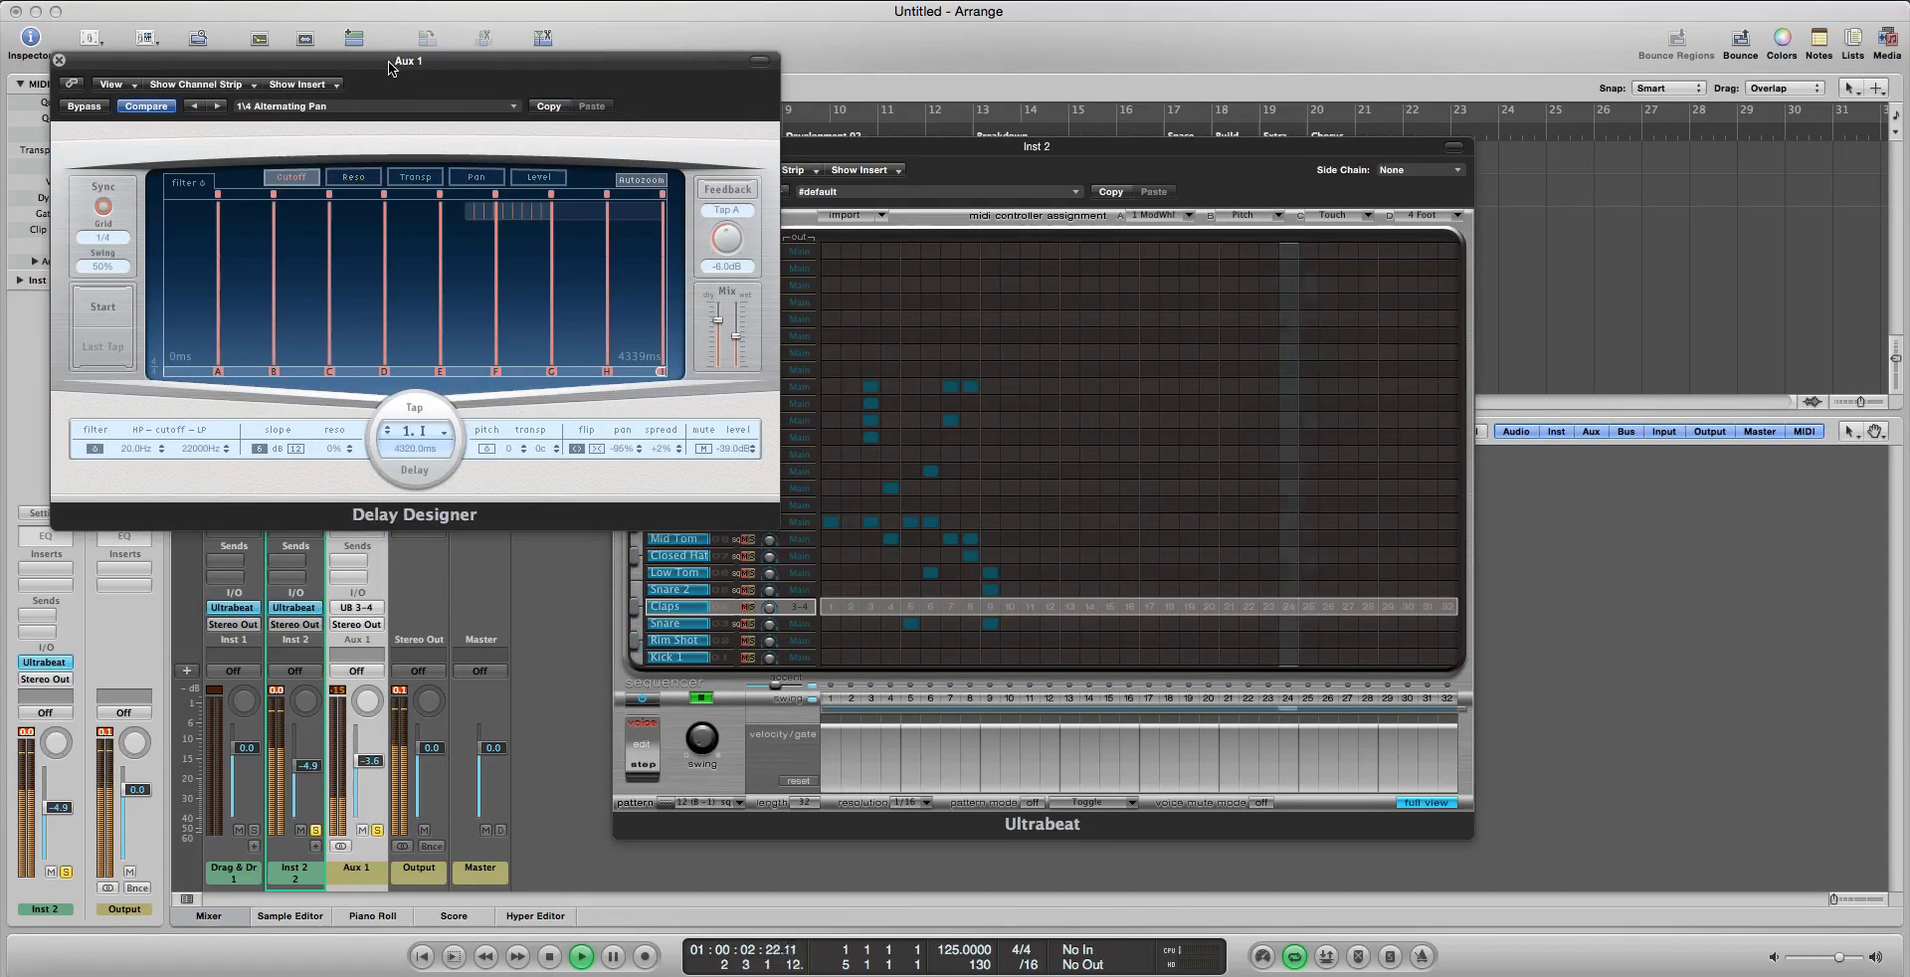
drag(388, 68, 897, 341)
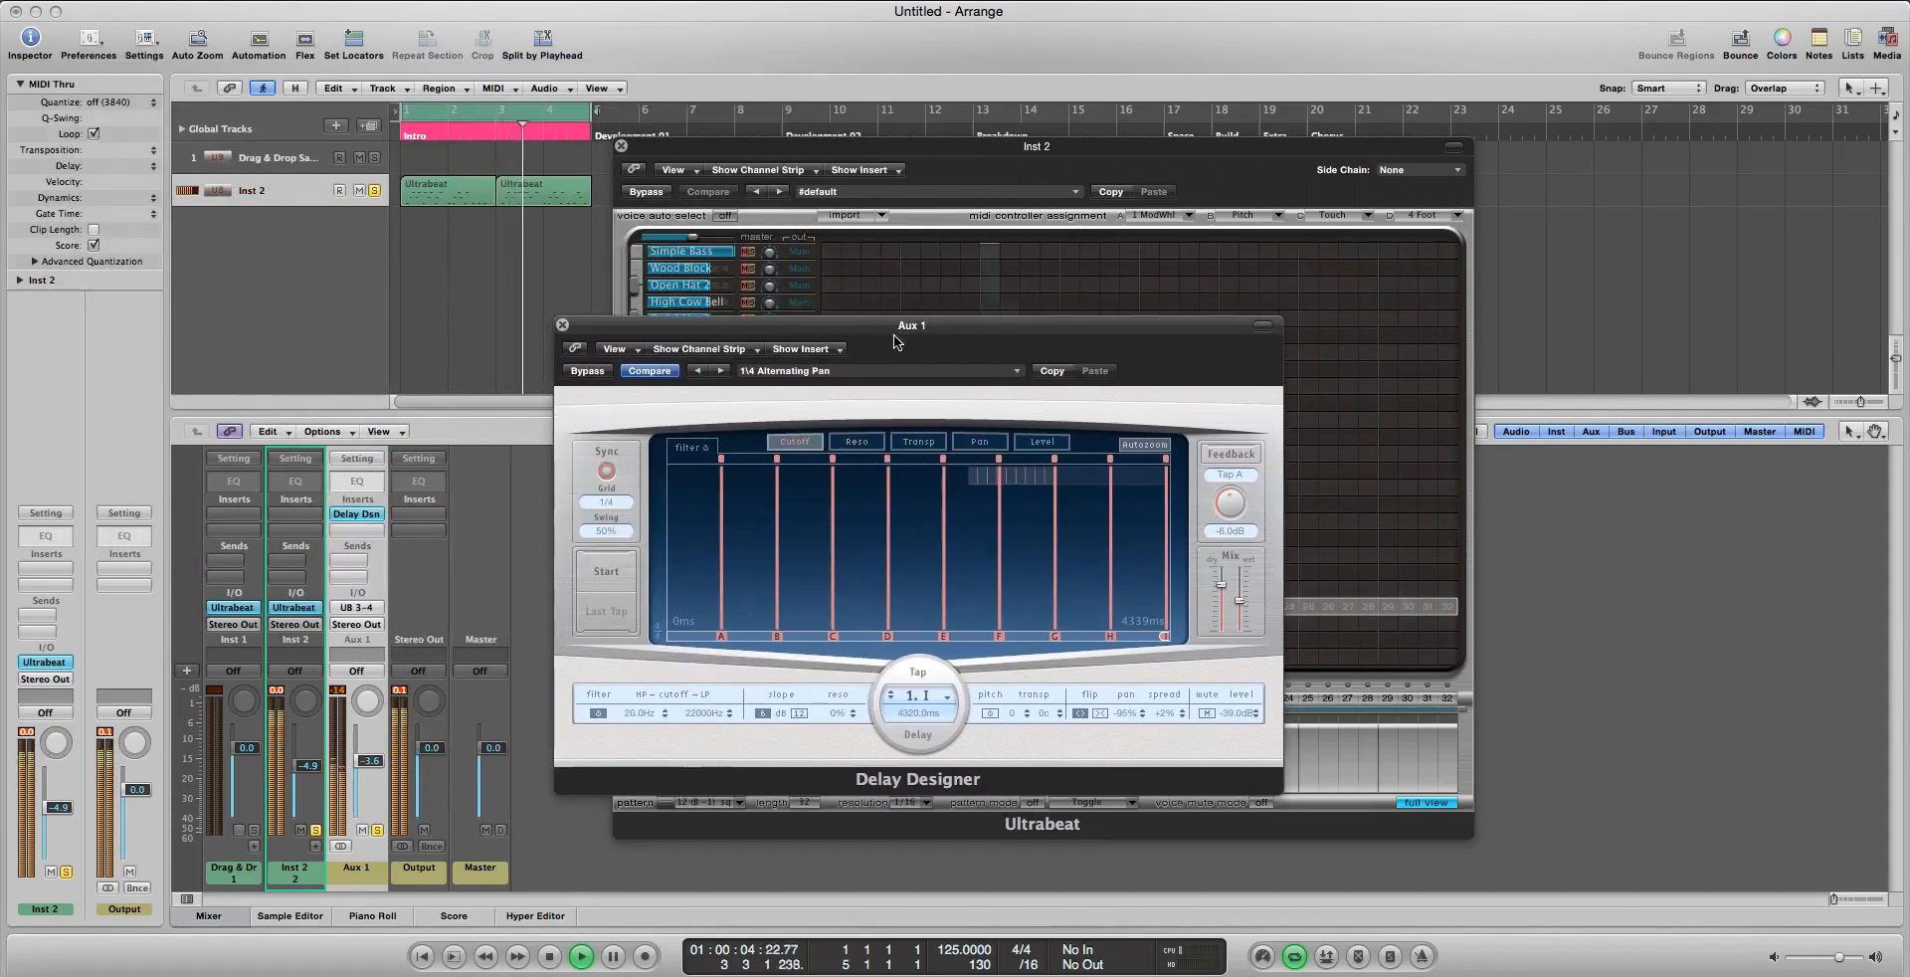
click(720, 371)
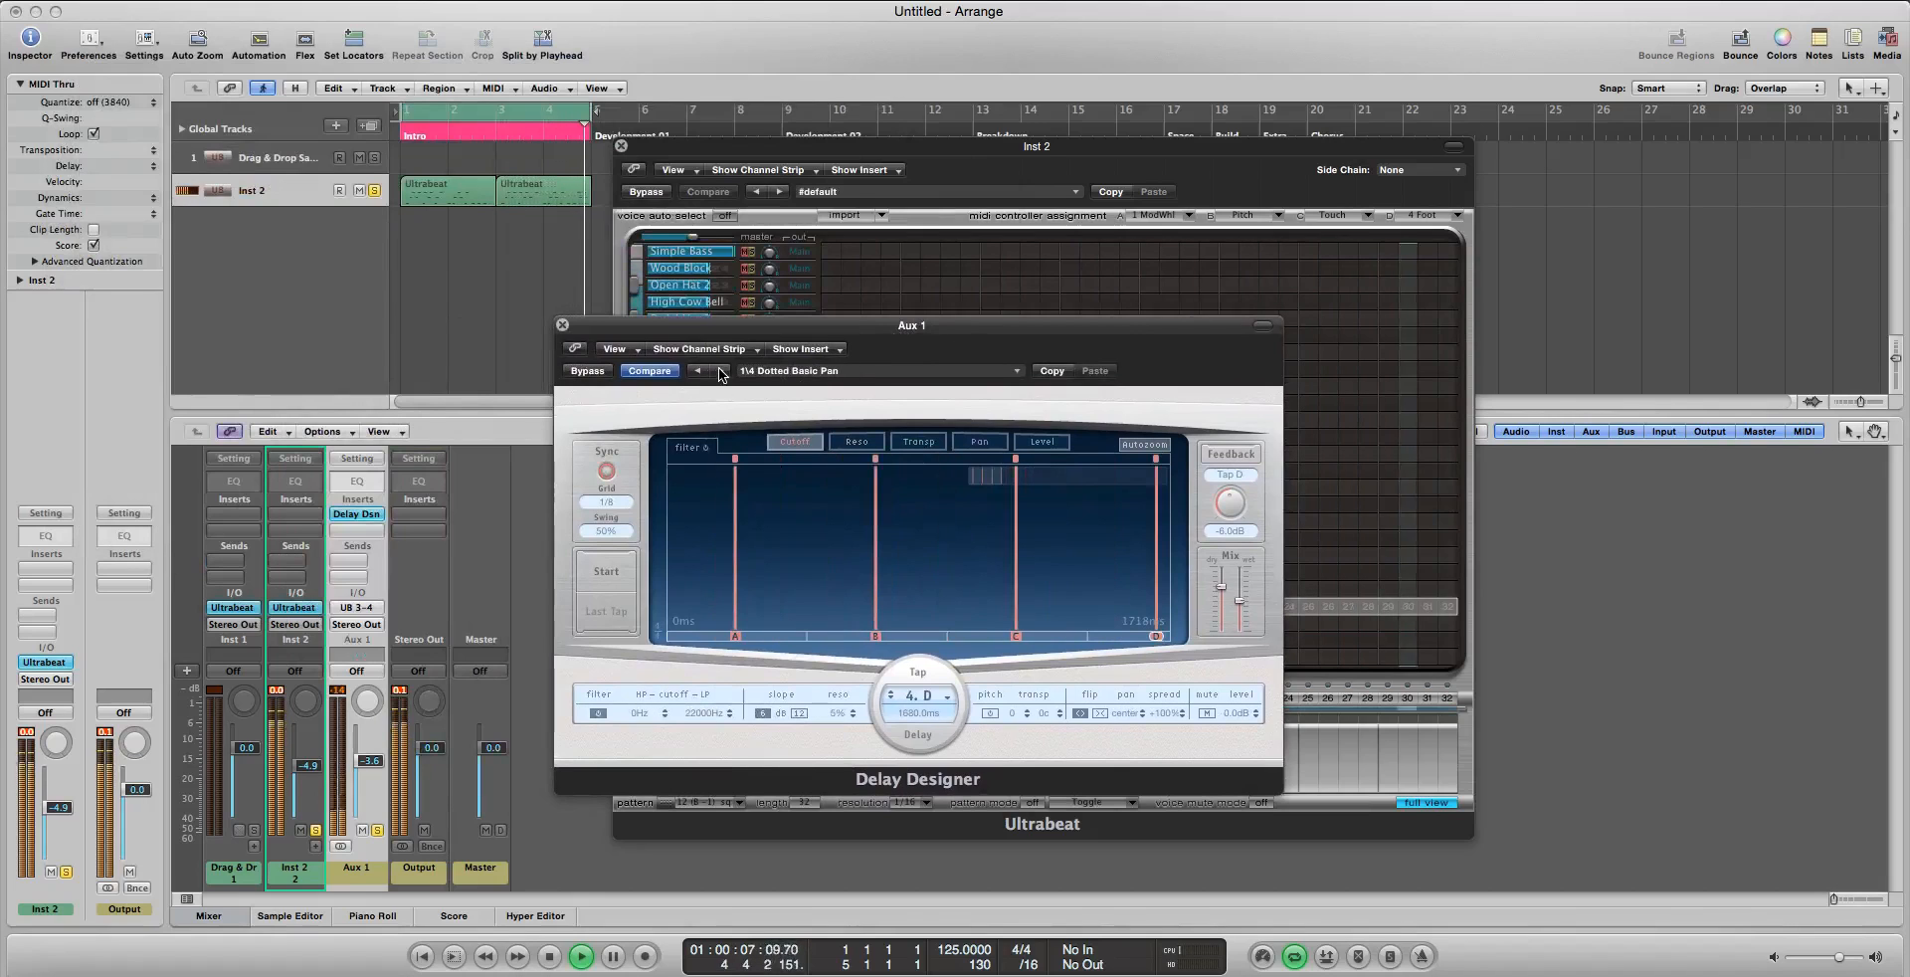
Replace the Delay Designer on Aux 1 with a stereo Bitcrusher set to 15.0 dB drive, 4-bit resolution and -5.2 dB clip level
click(376, 533)
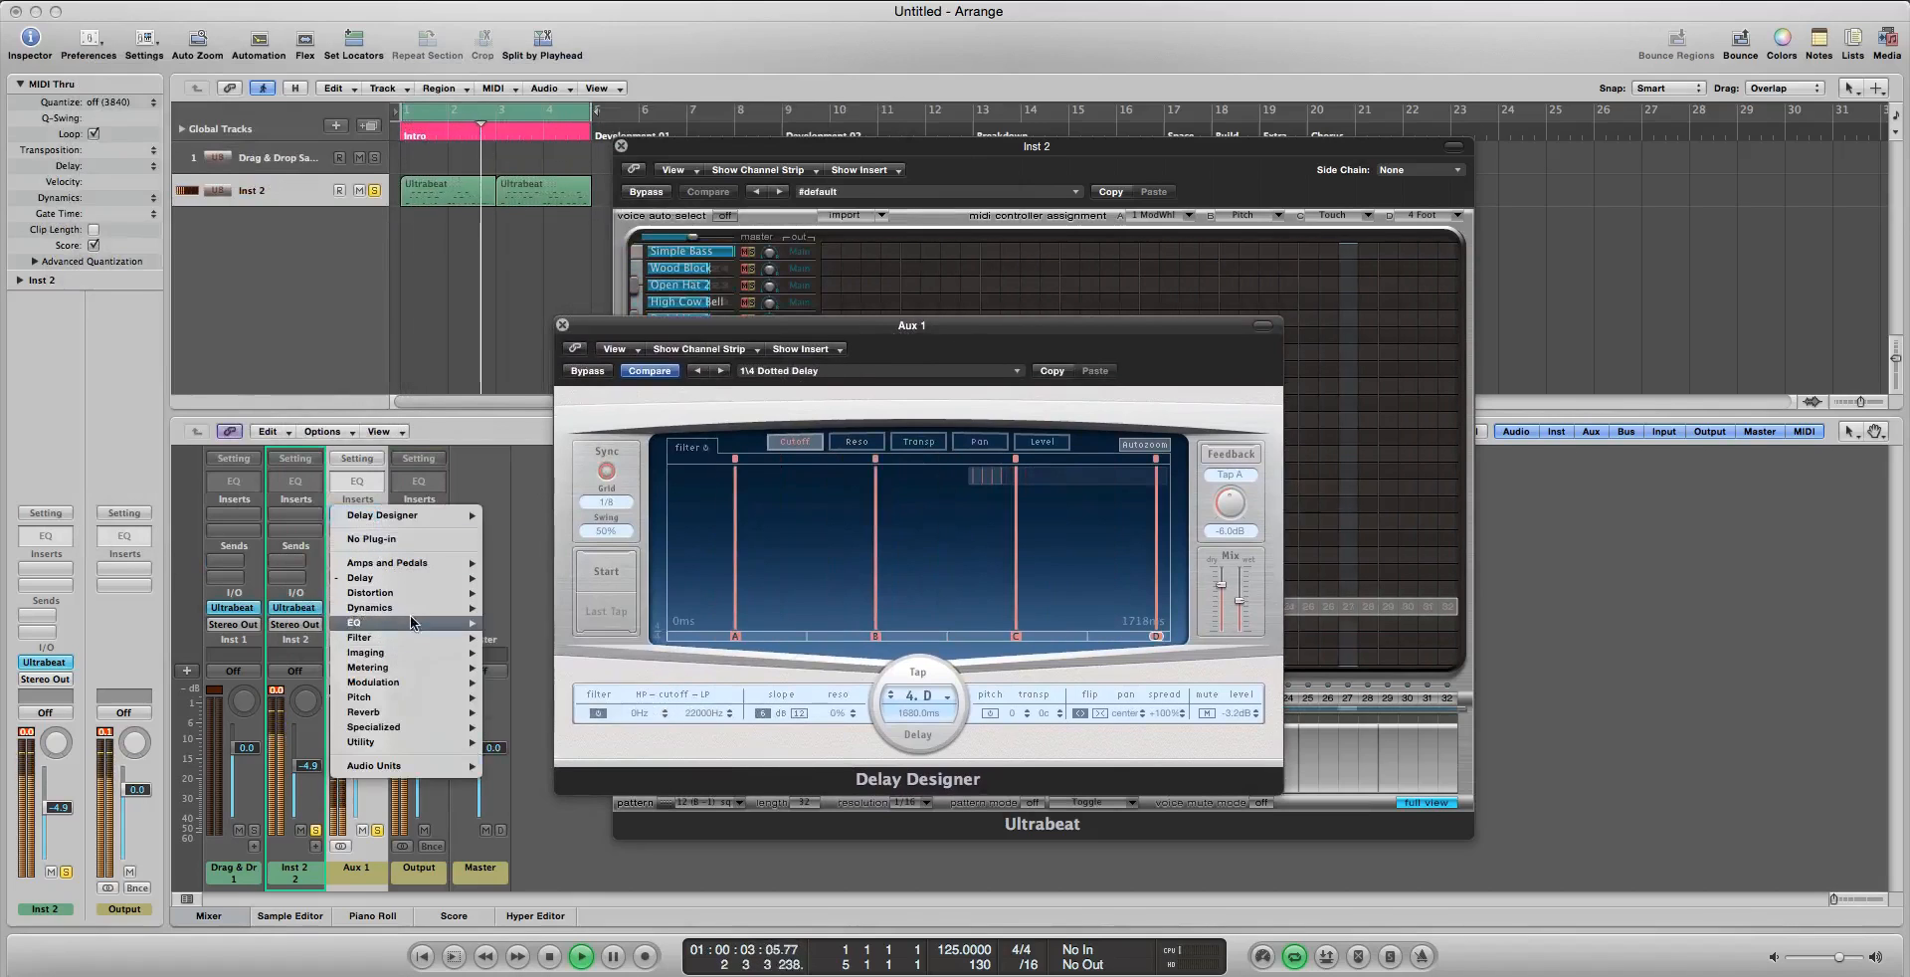
mouse_move(410, 611)
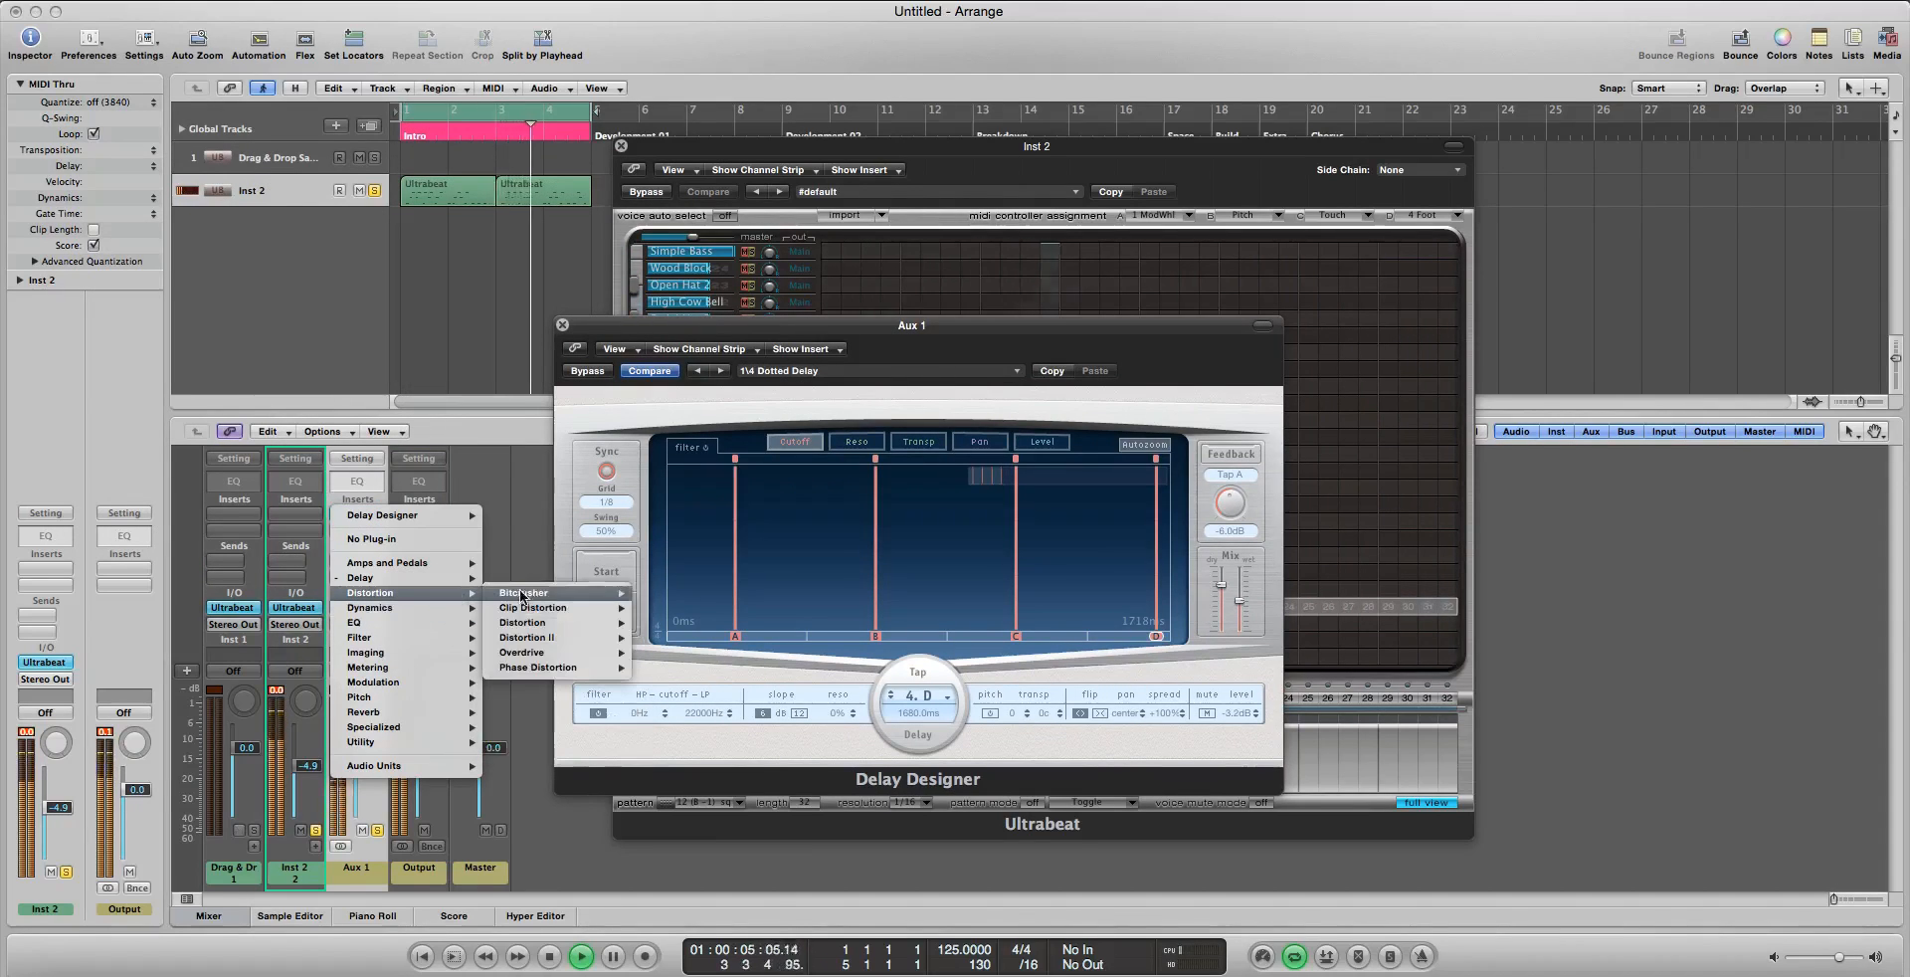
mouse_move(597, 593)
click(655, 595)
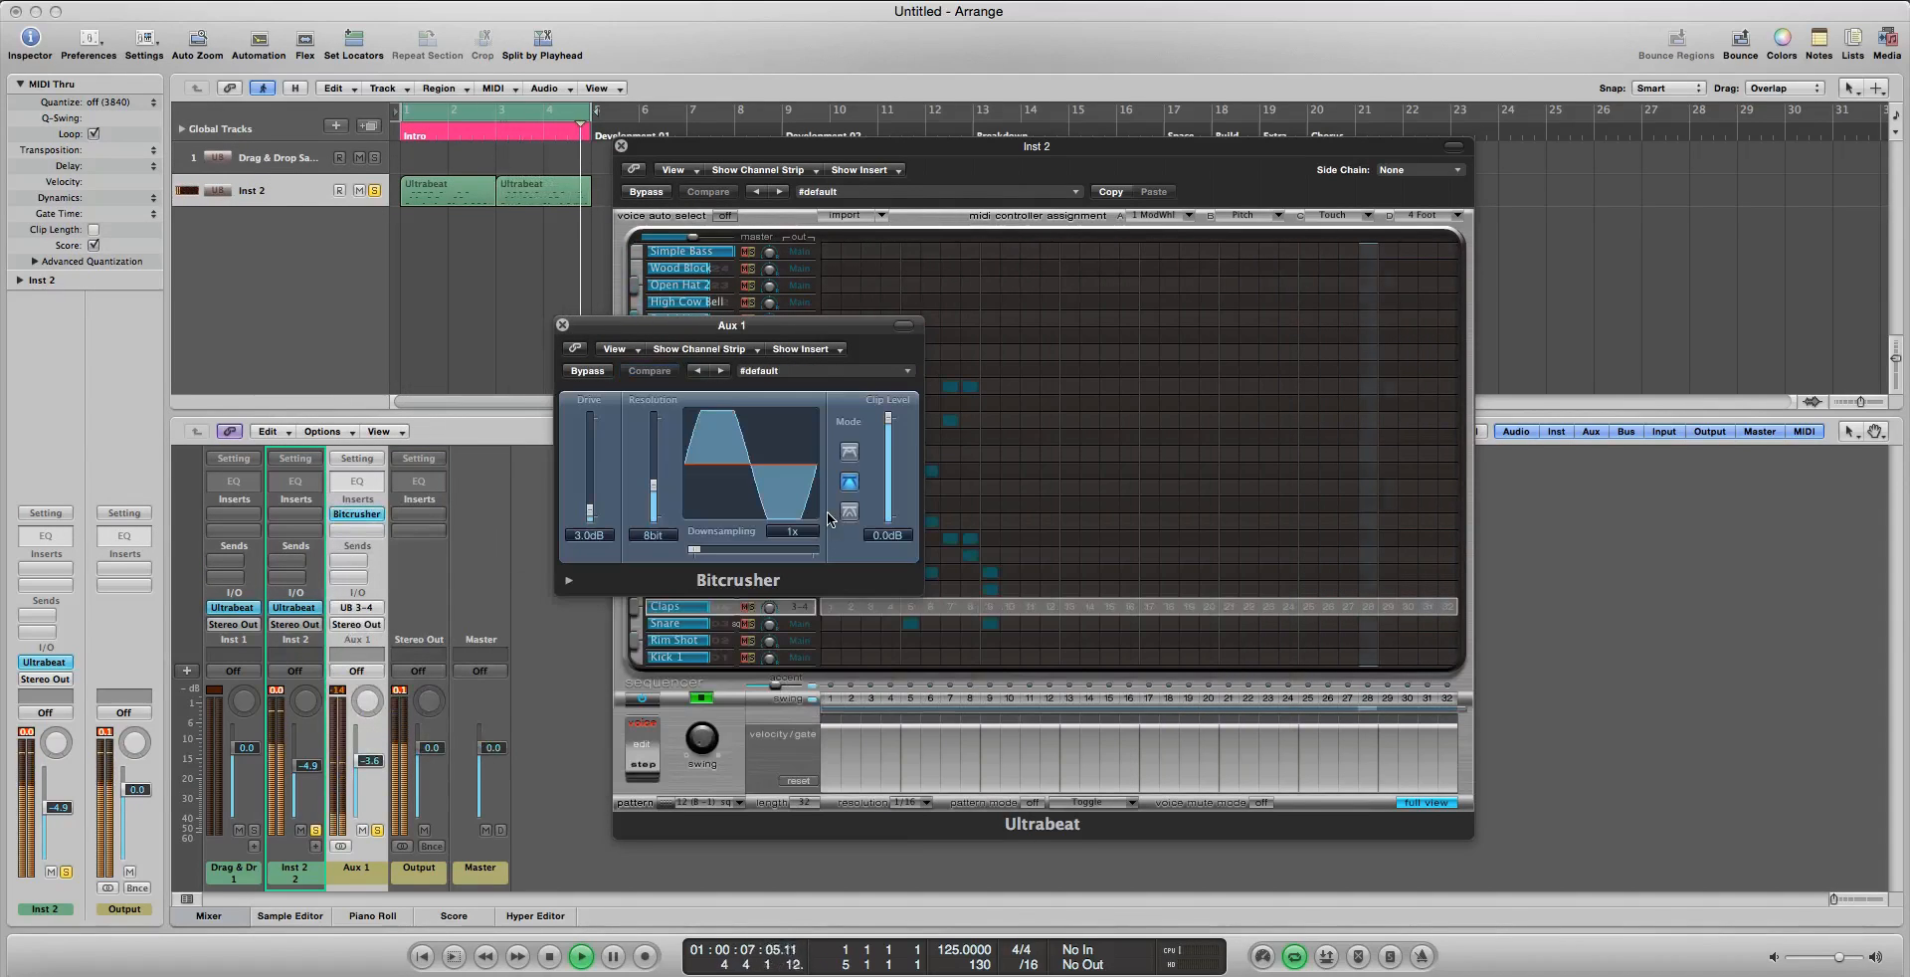
mouse_move(601, 519)
mouse_down()
mouse_move(657, 490)
mouse_move(598, 490)
mouse_up()
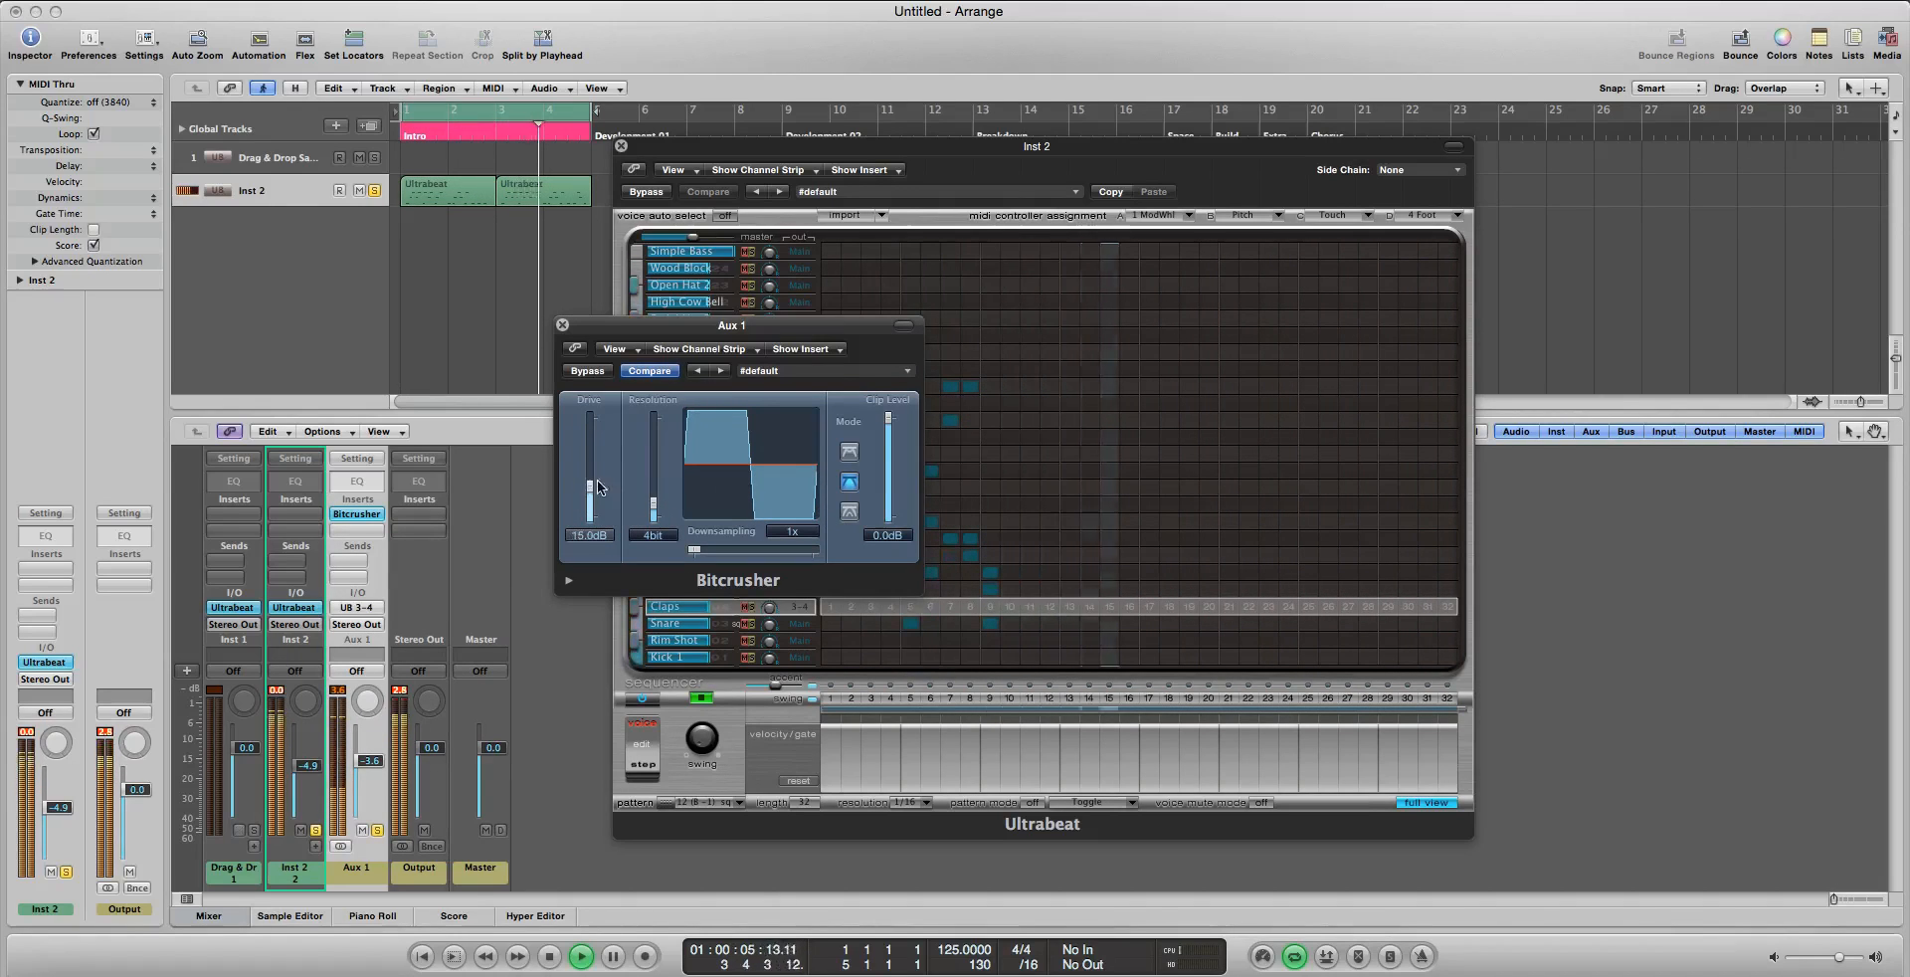
drag(893, 417, 890, 458)
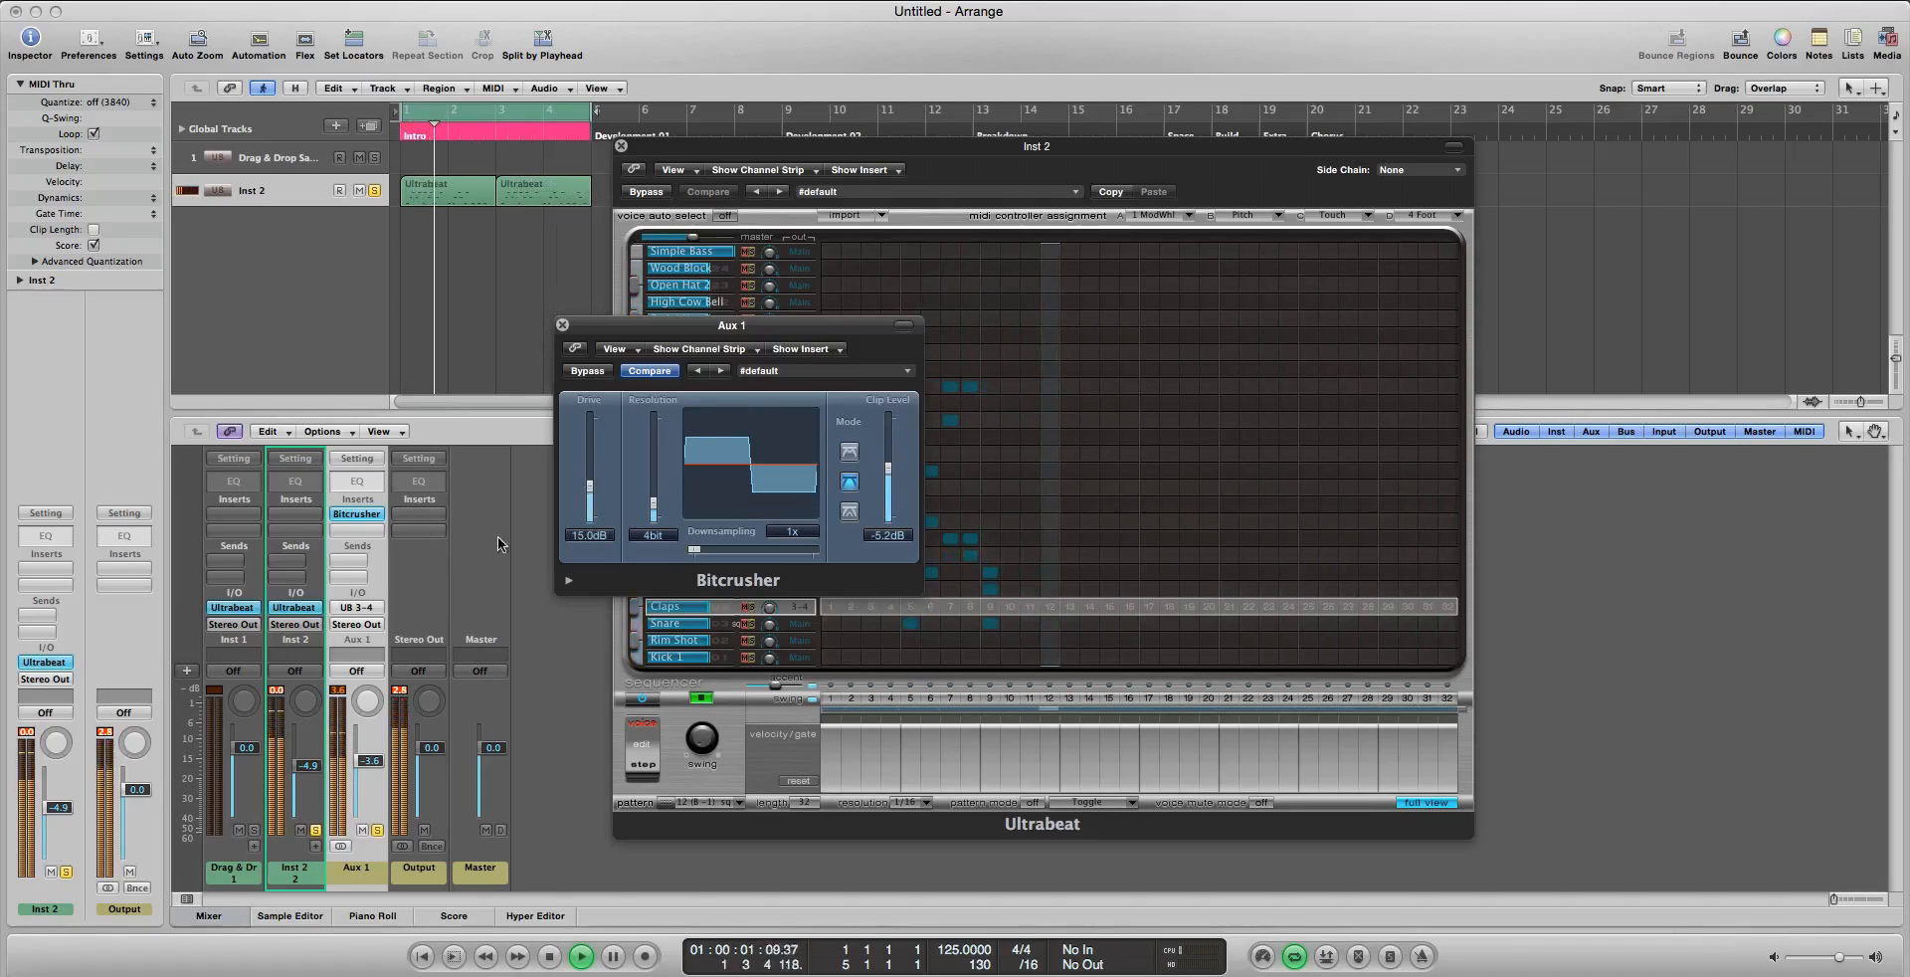
Replace the Bitcrusher on Aux 1 with a stereo AutoFilter, load its Always Rising Filter preset, and close the plug-in window
click(356, 529)
mouse_move(374, 597)
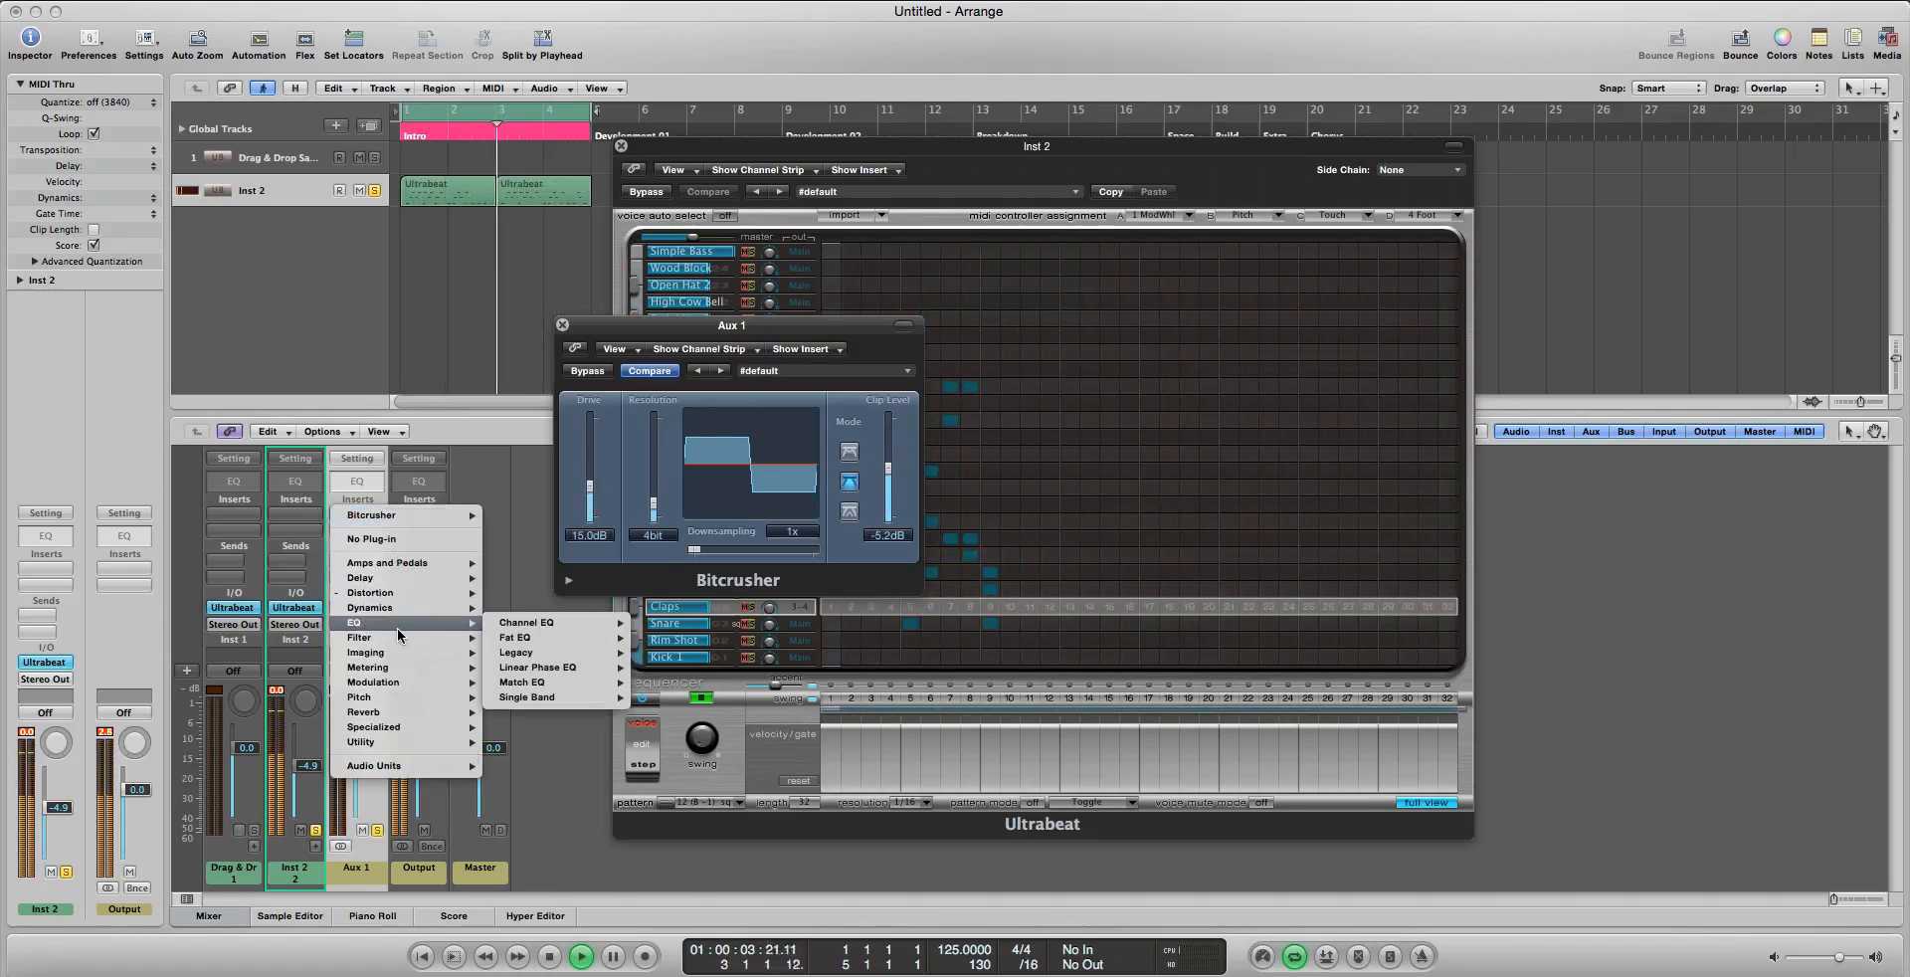
mouse_move(398, 637)
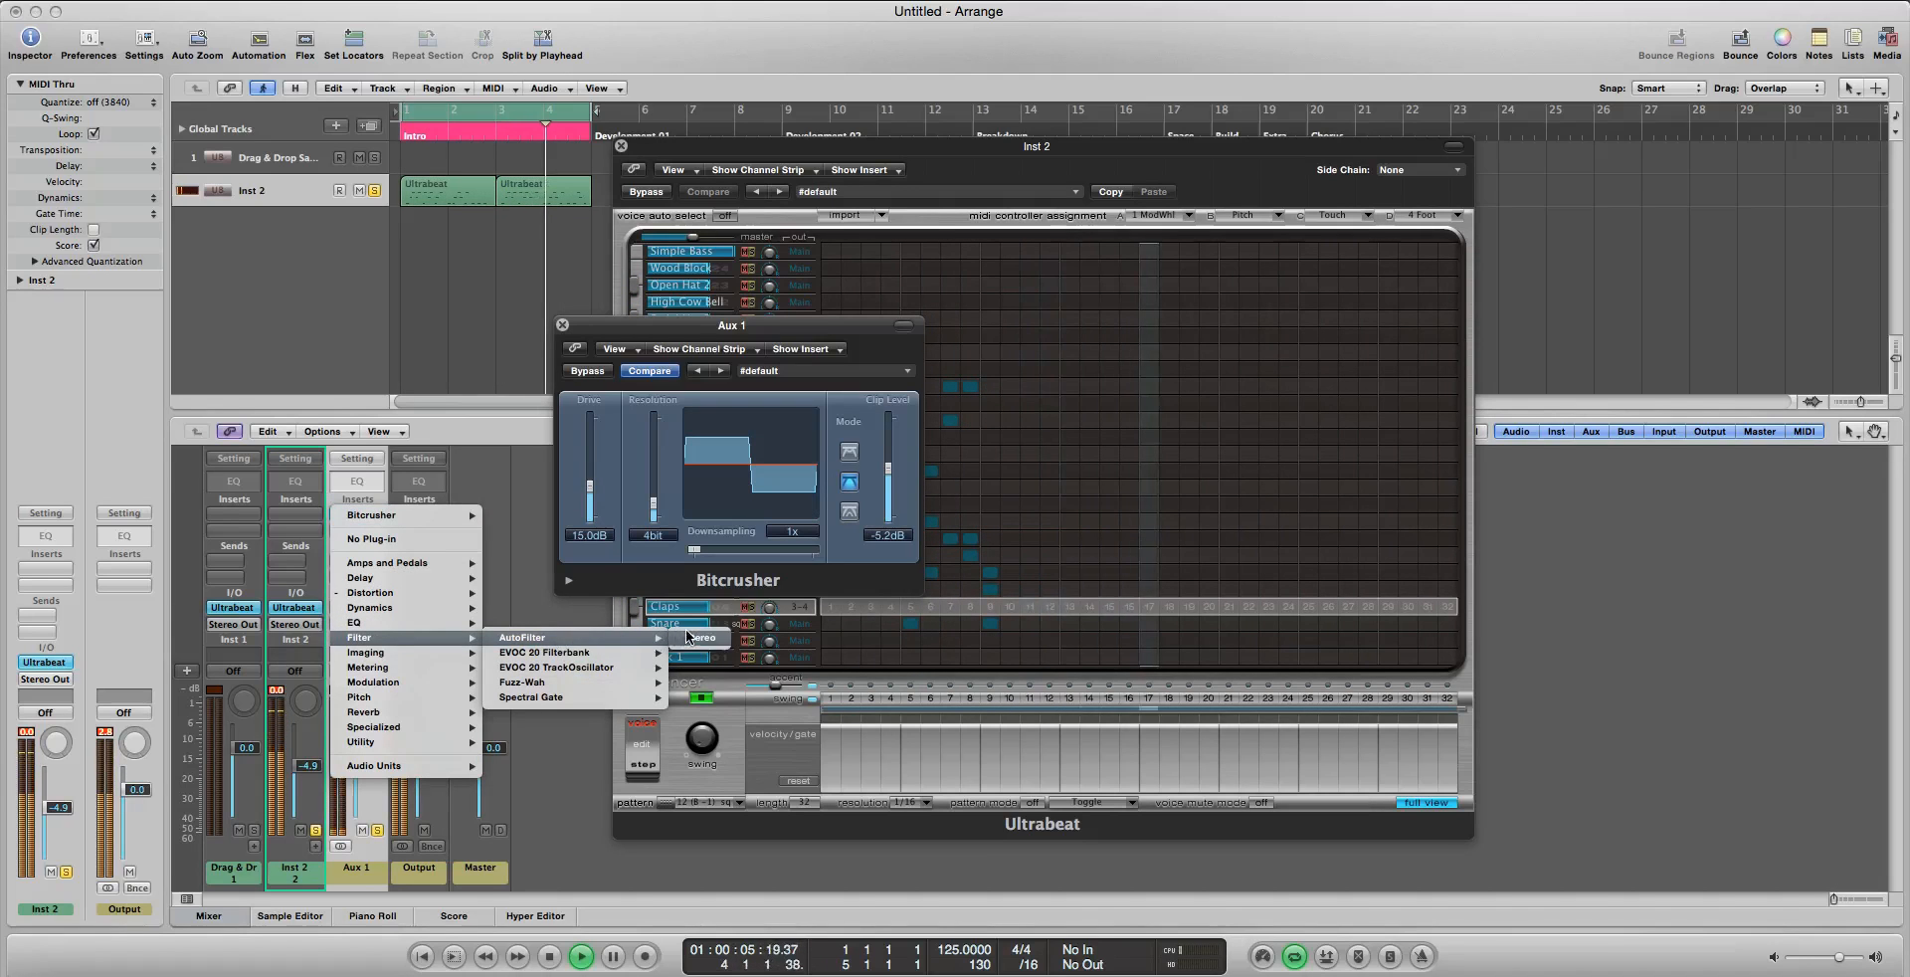
click(555, 636)
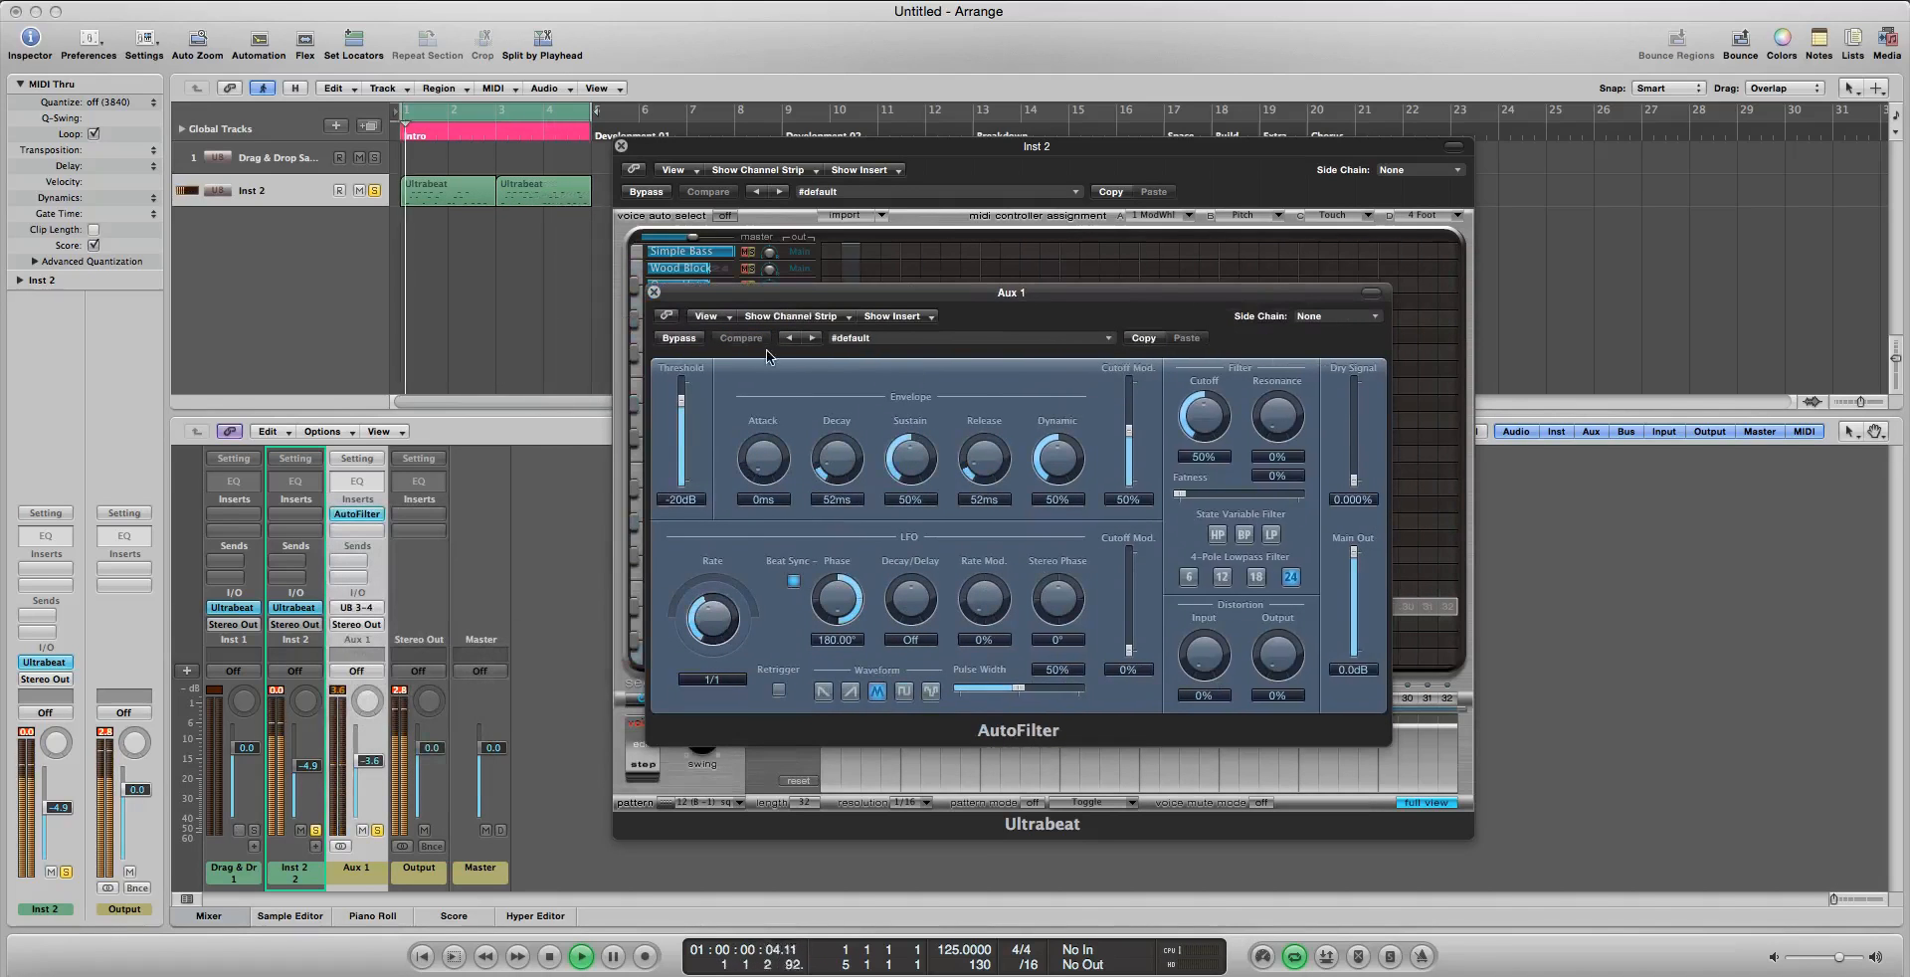
click(812, 339)
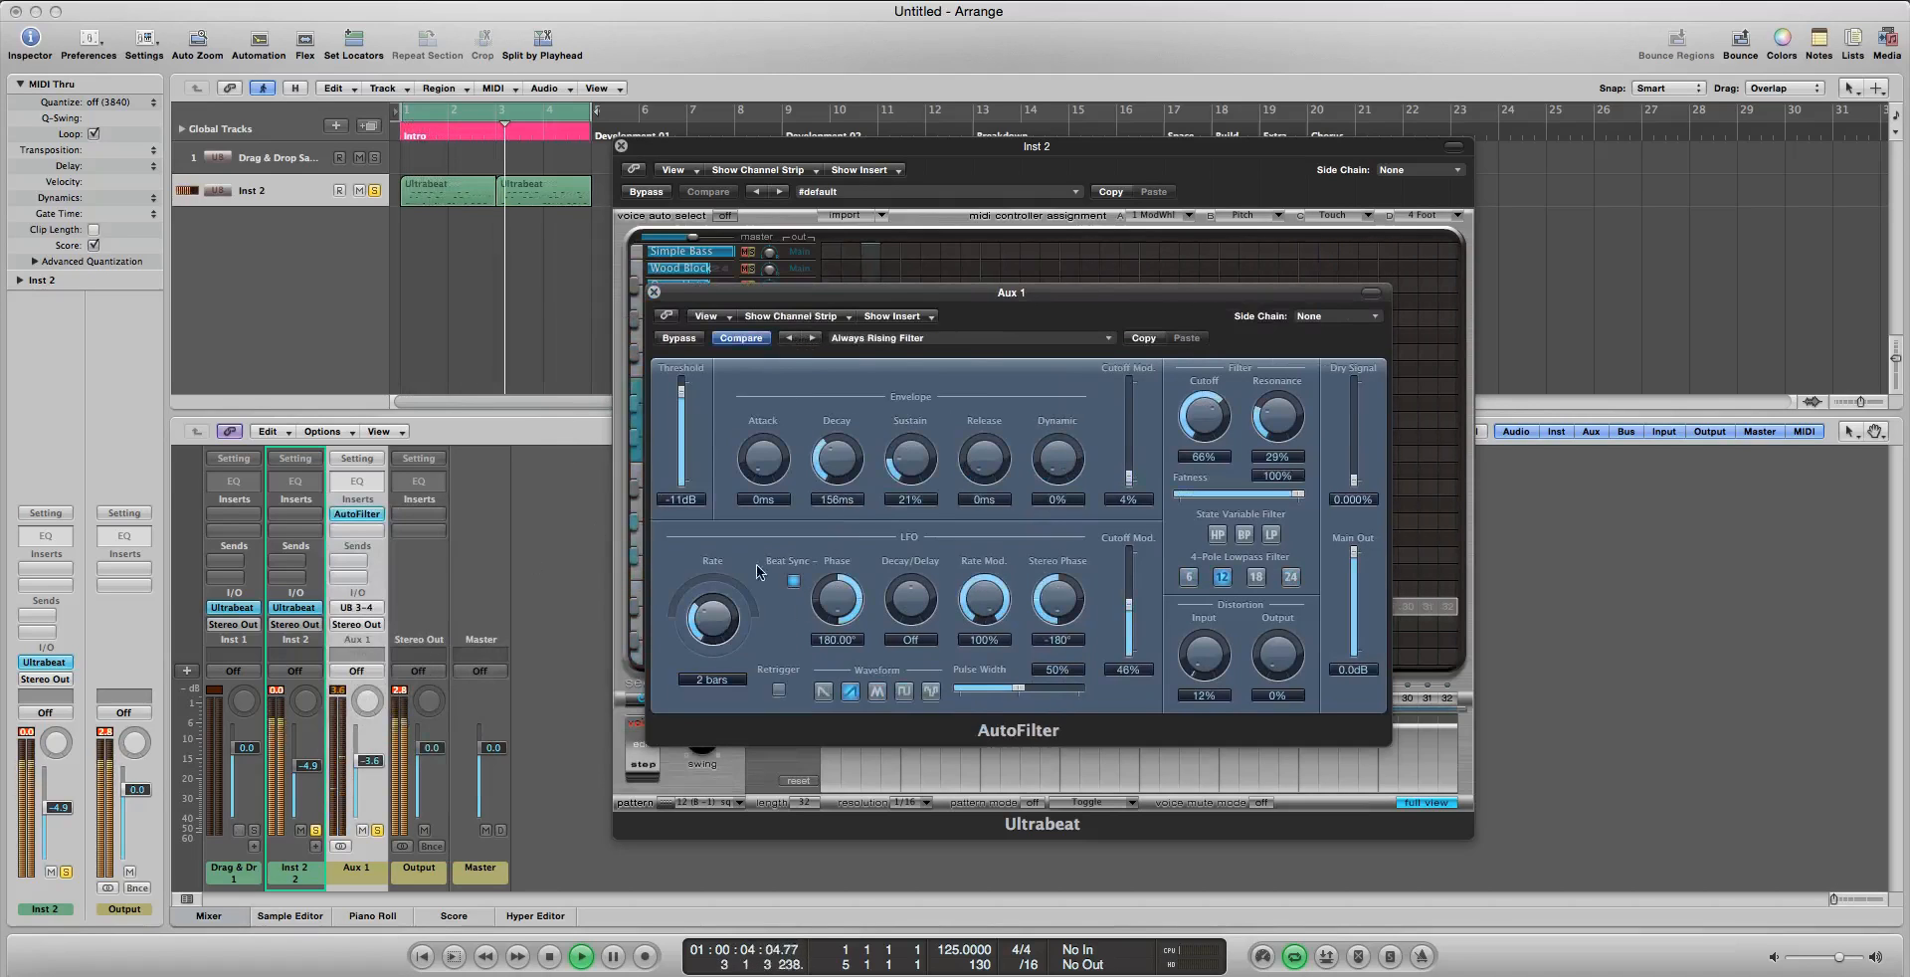
click(653, 292)
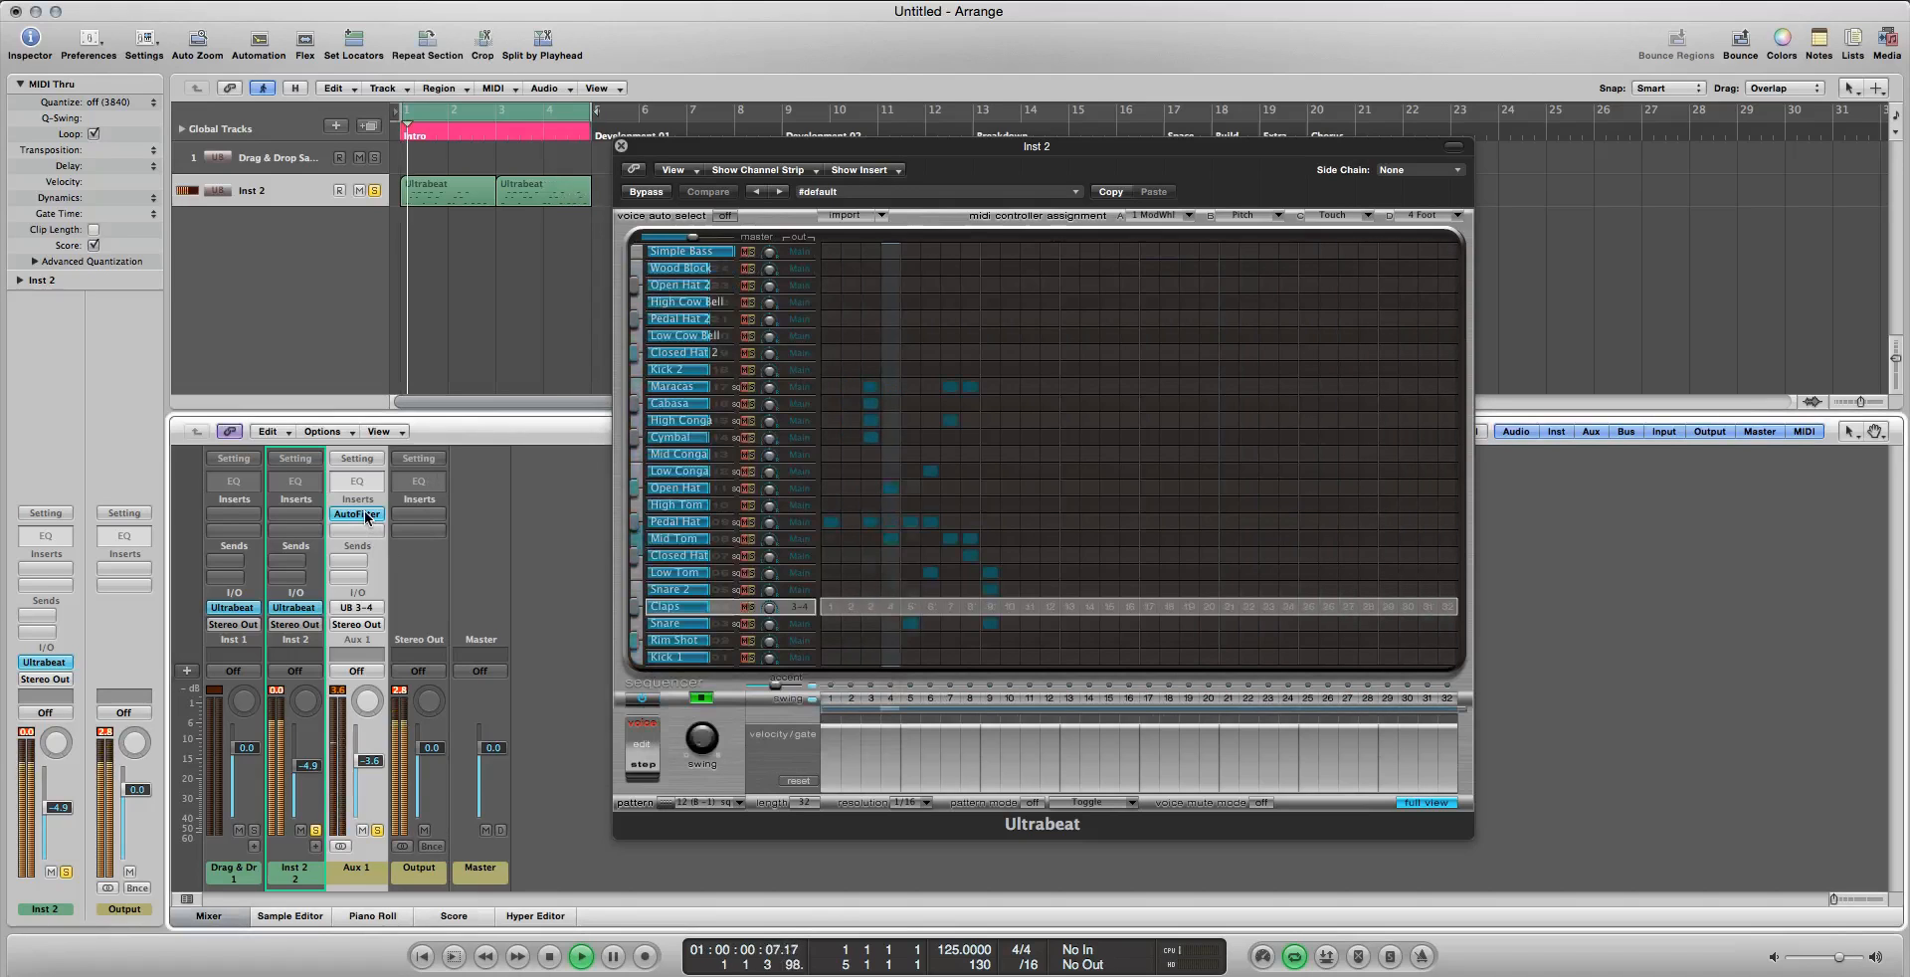
Replace the AutoFilter on Aux 1 with a stereo Pitch Shifter II, setting the mix to 81% and the semitones to 12
click(366, 514)
mouse_move(414, 698)
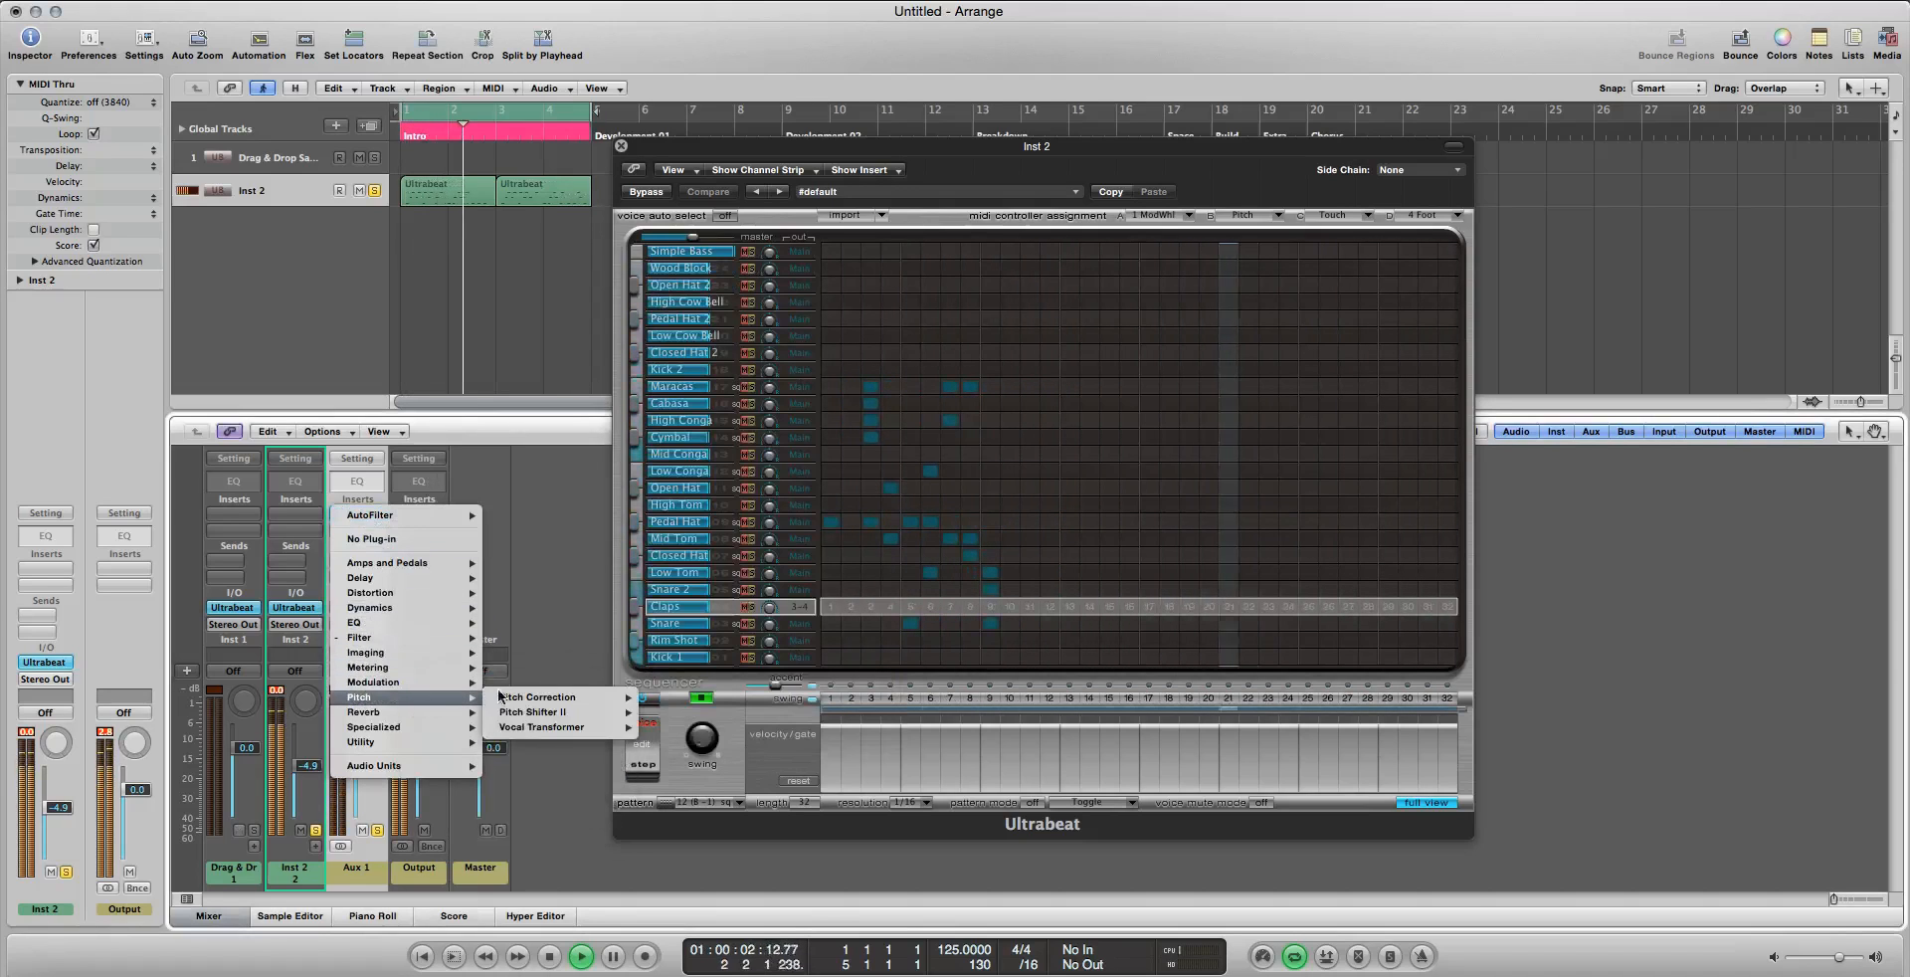
mouse_move(597, 712)
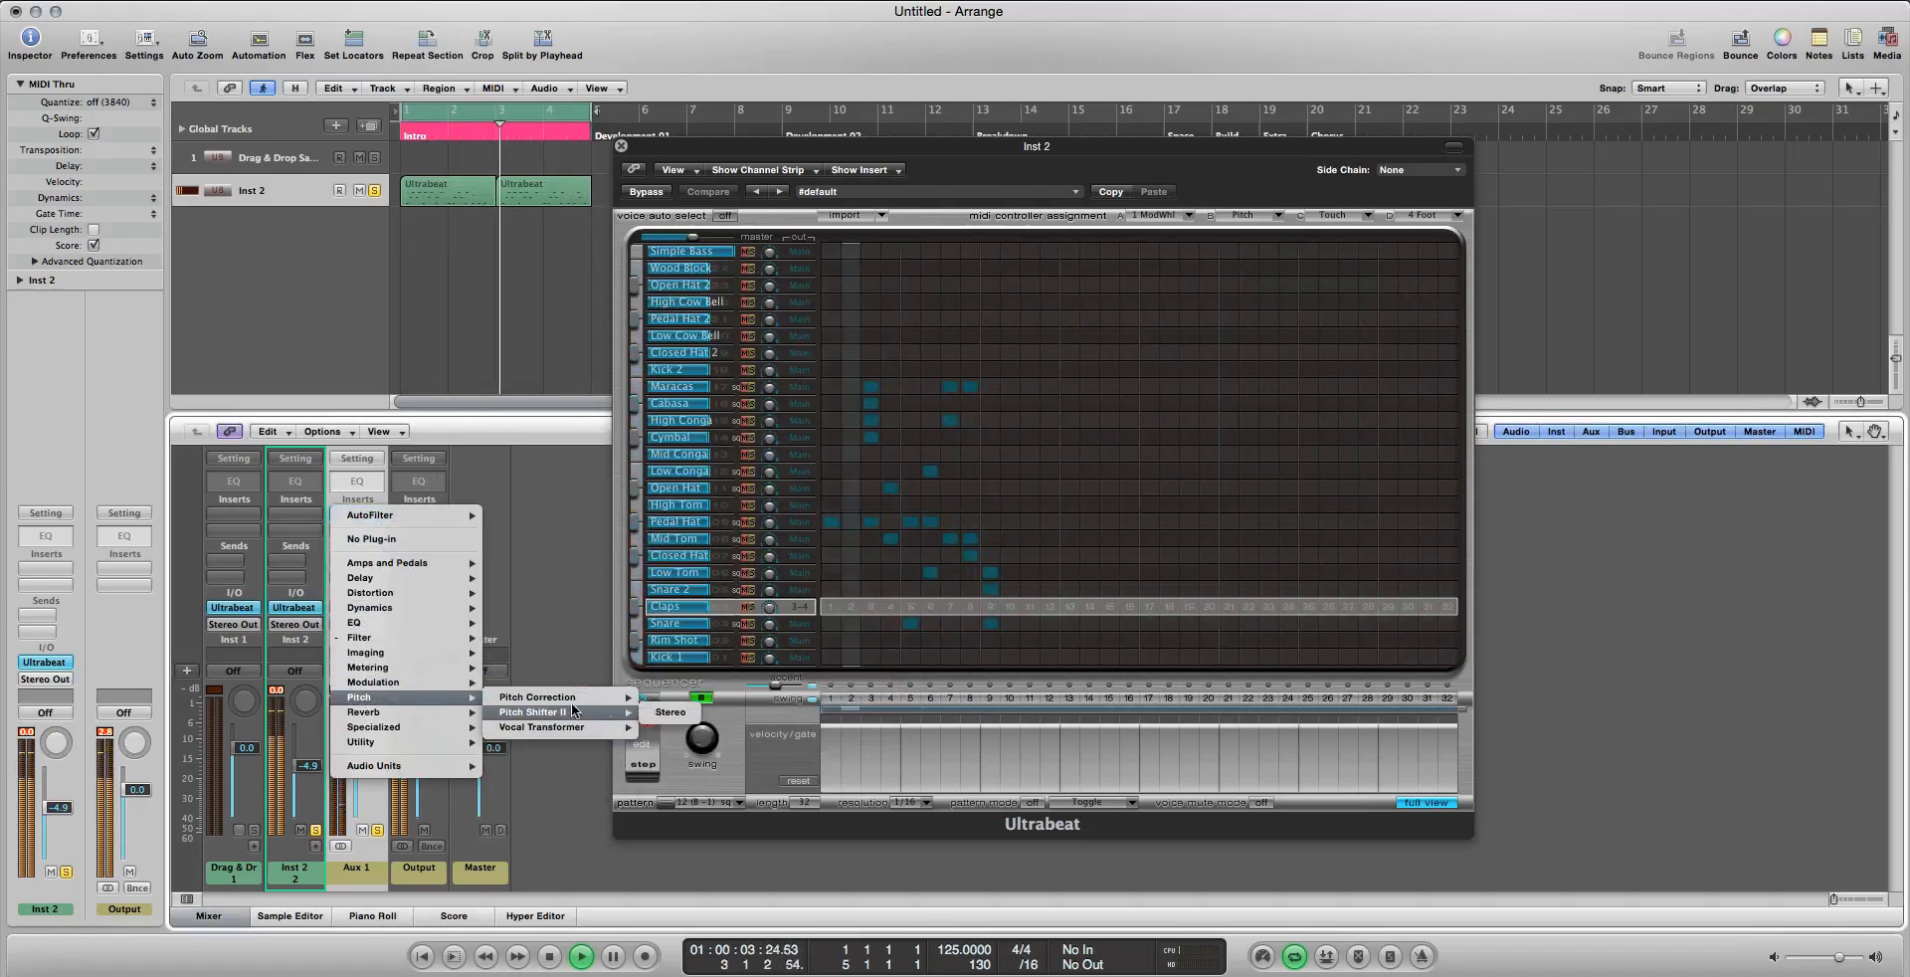
click(666, 712)
drag(292, 226, 293, 198)
drag(196, 160, 222, 160)
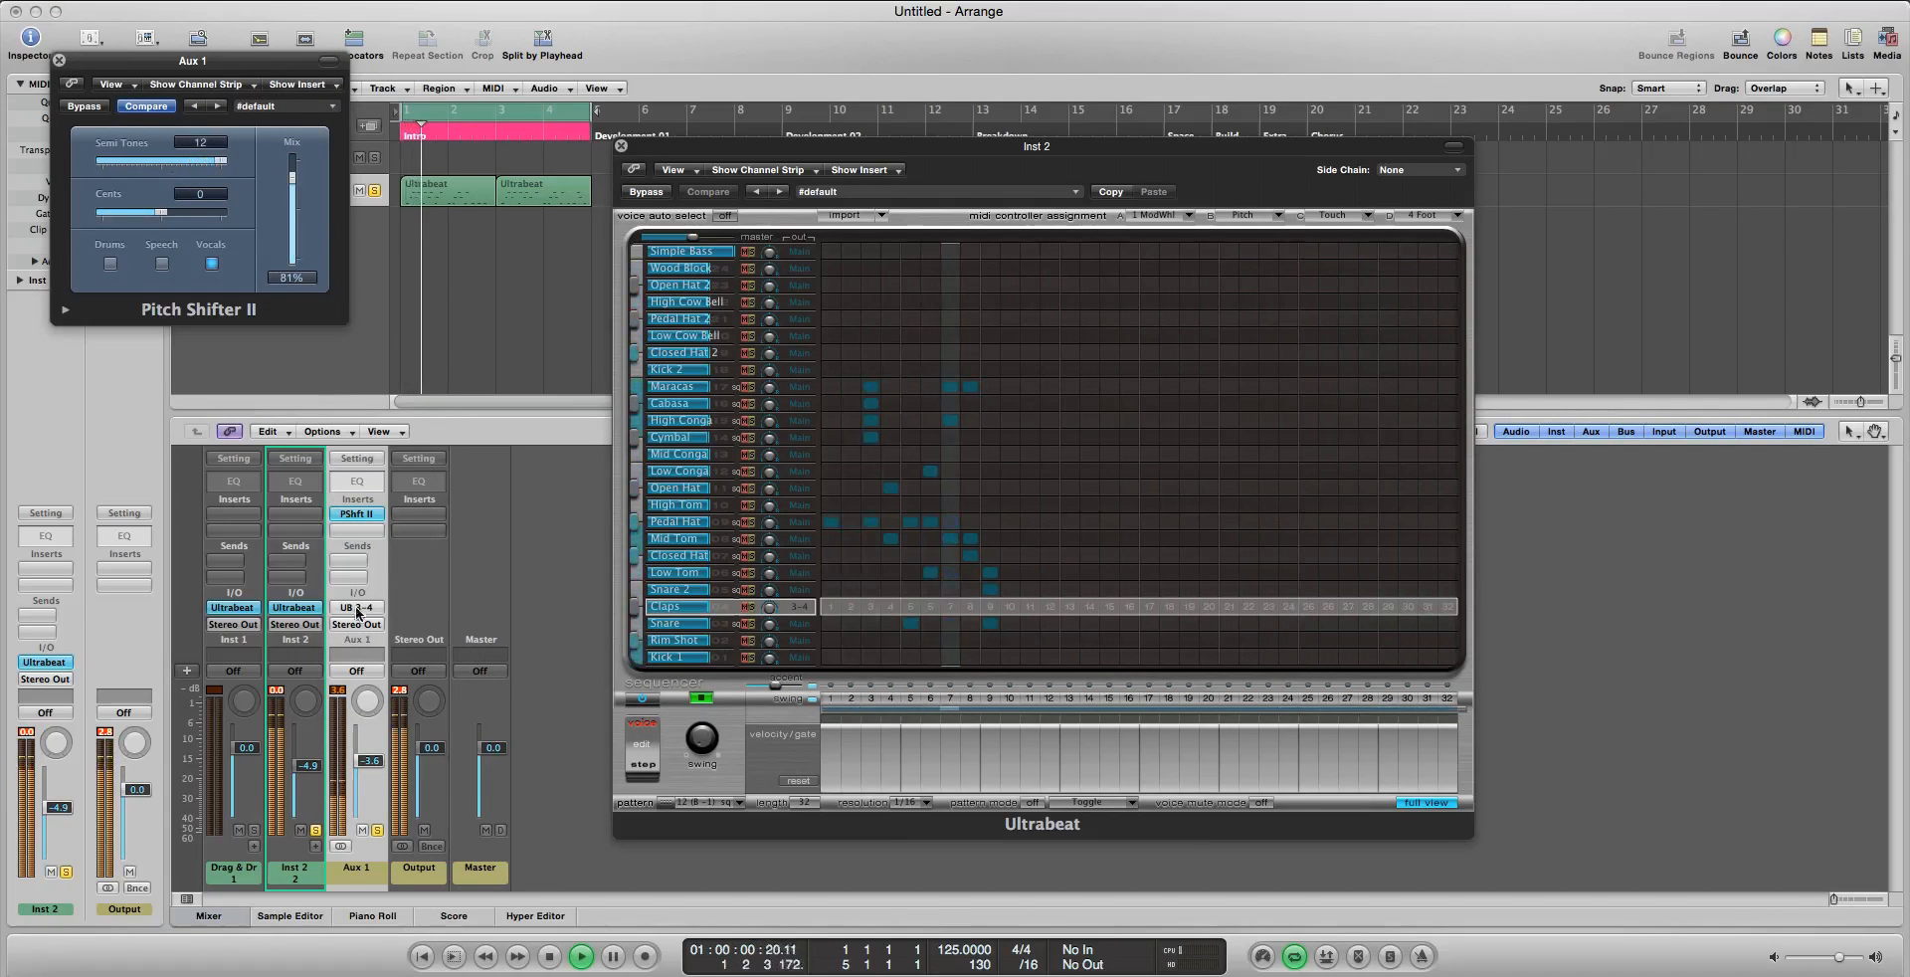
Replace the Pitch Shifter II on Aux 1 with a stereo AVerb, set its mix to about 53%, and close its window
click(357, 530)
mouse_move(432, 714)
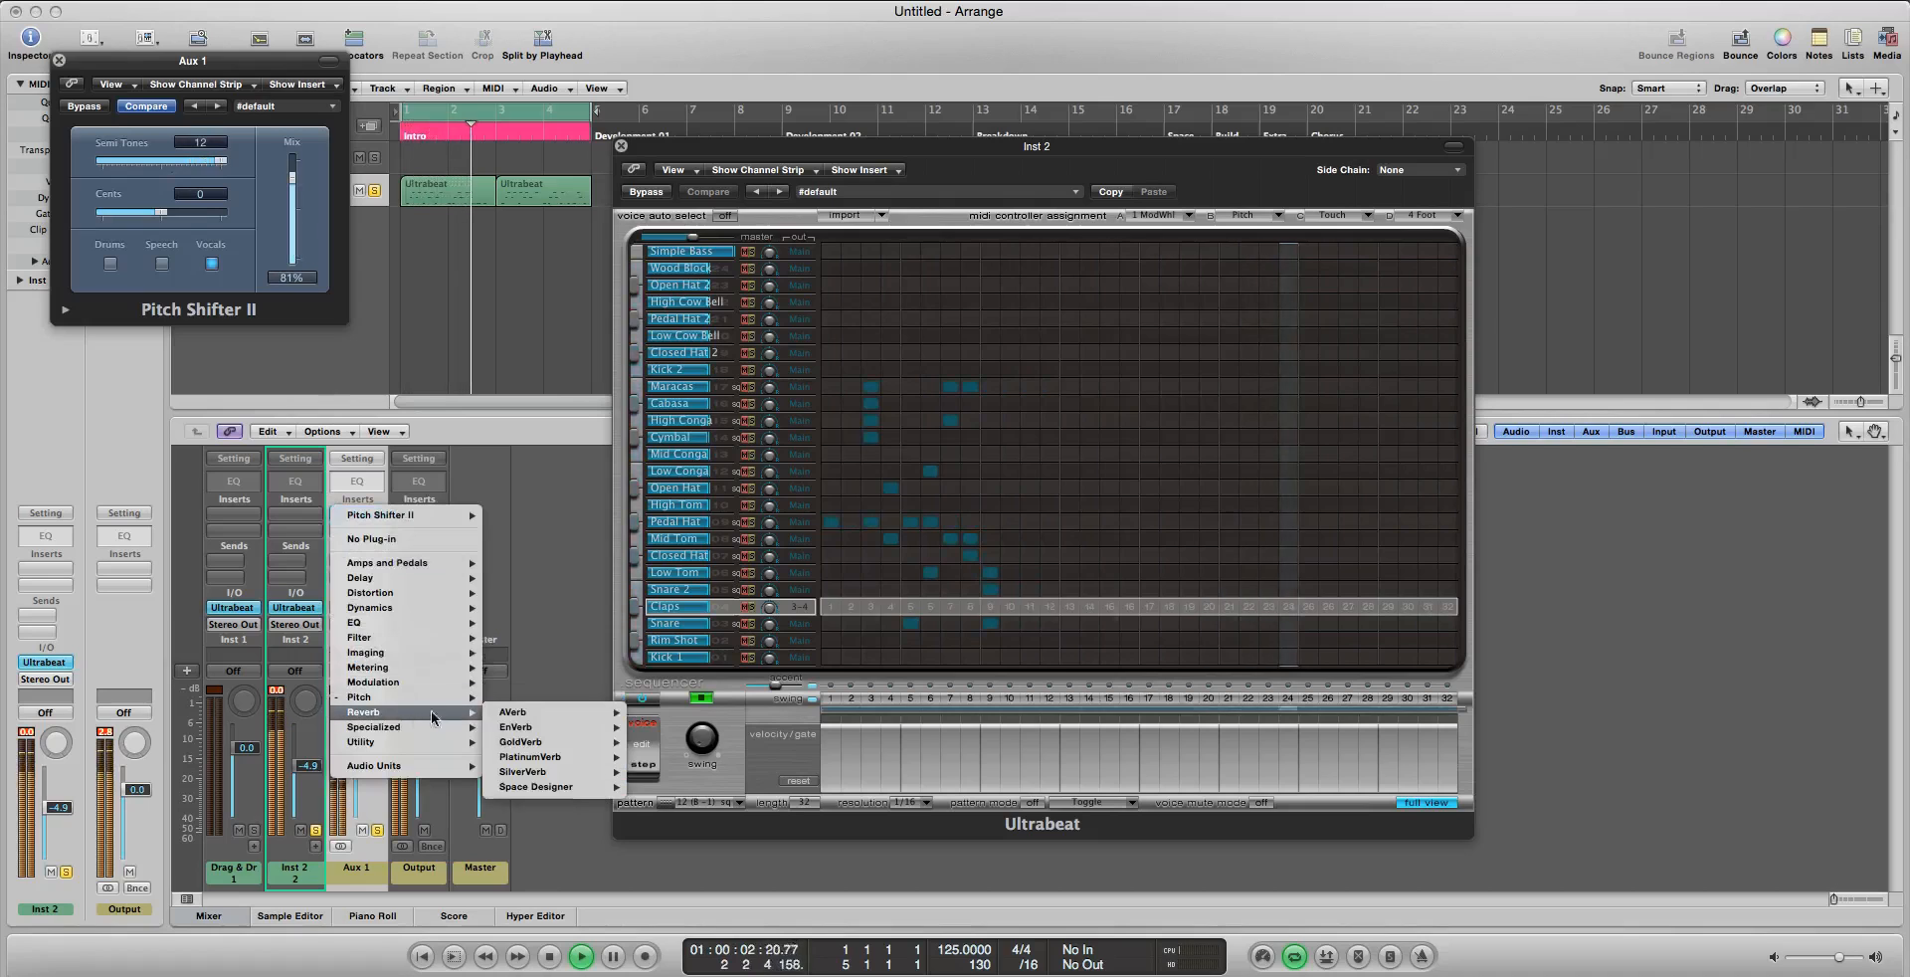
mouse_move(557, 712)
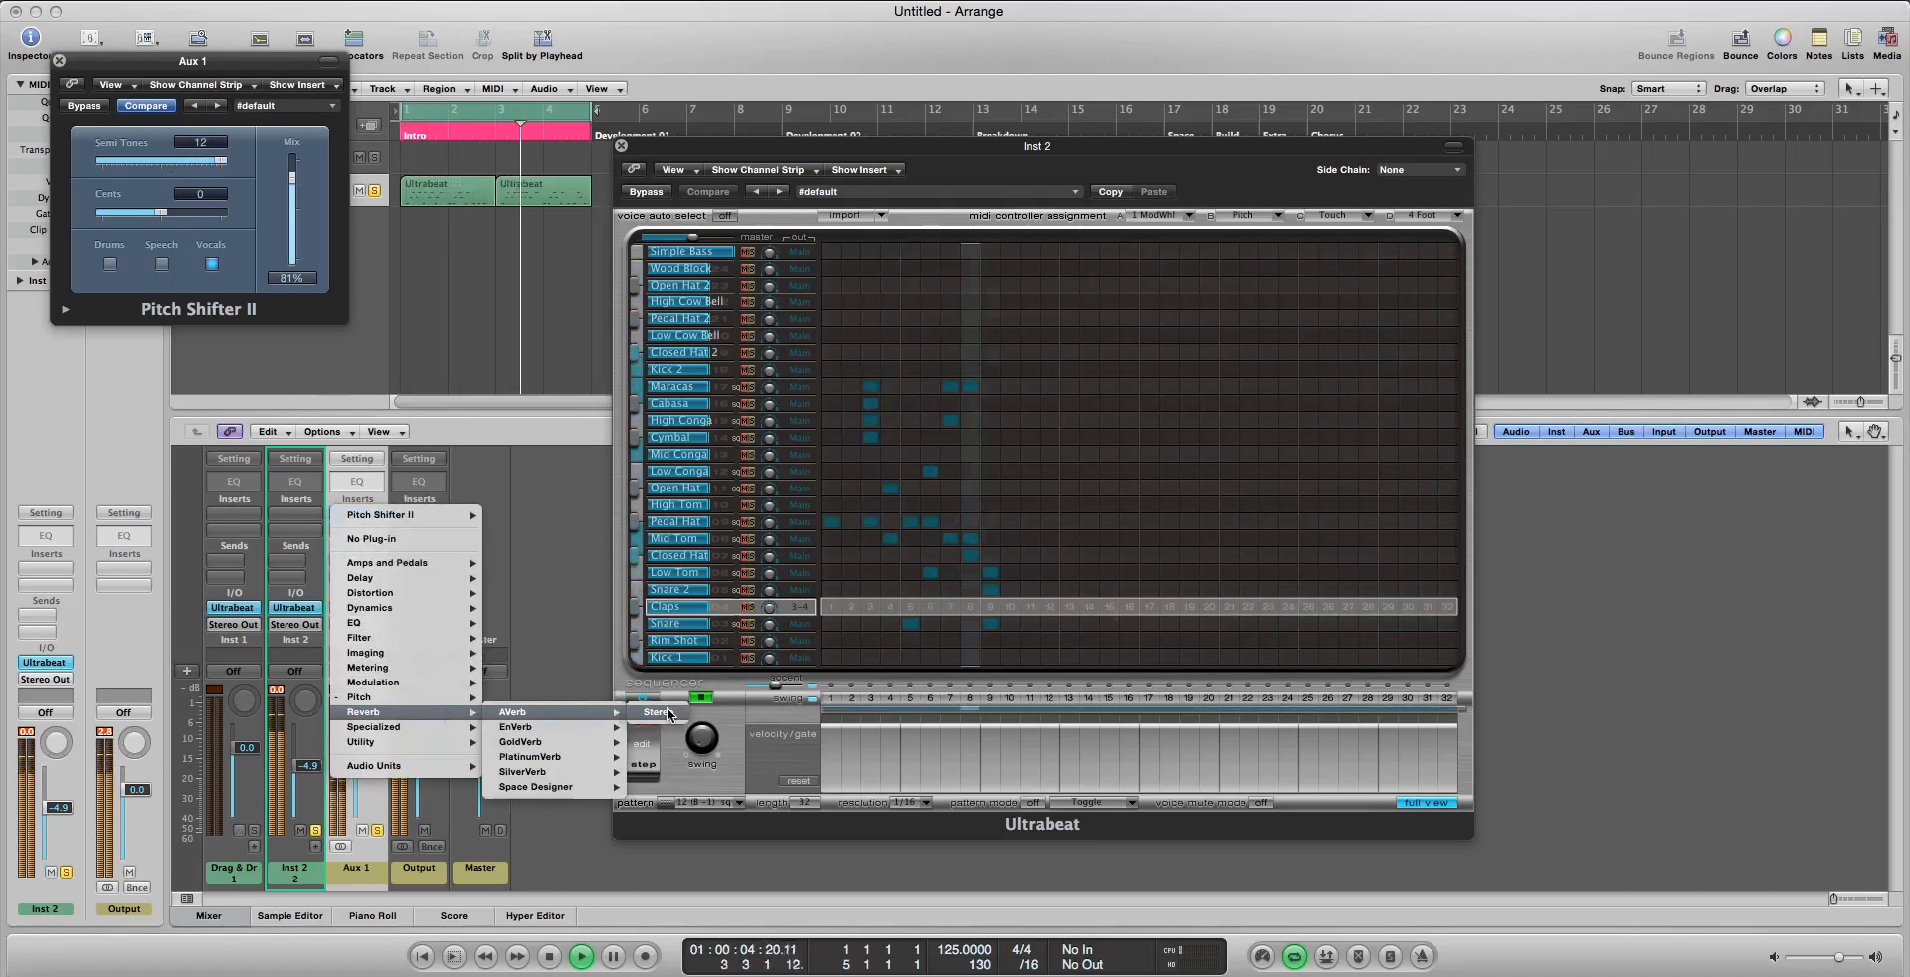
click(666, 710)
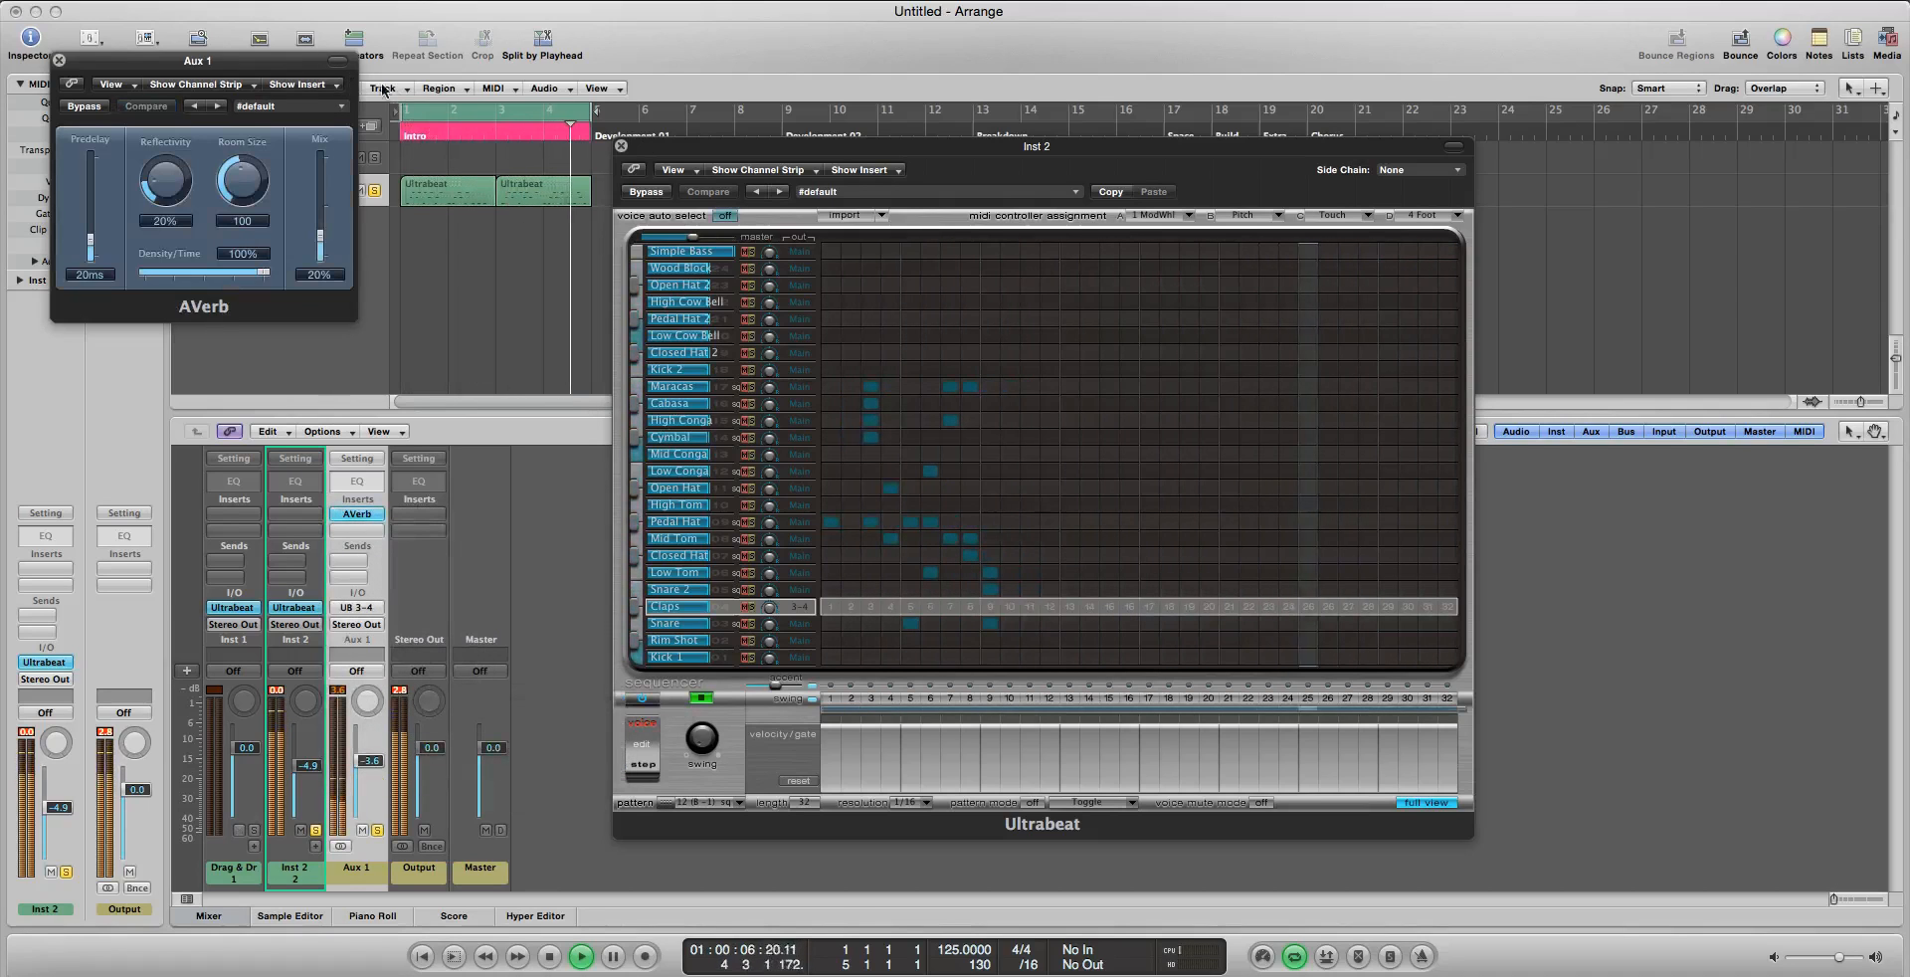
drag(293, 62, 832, 362)
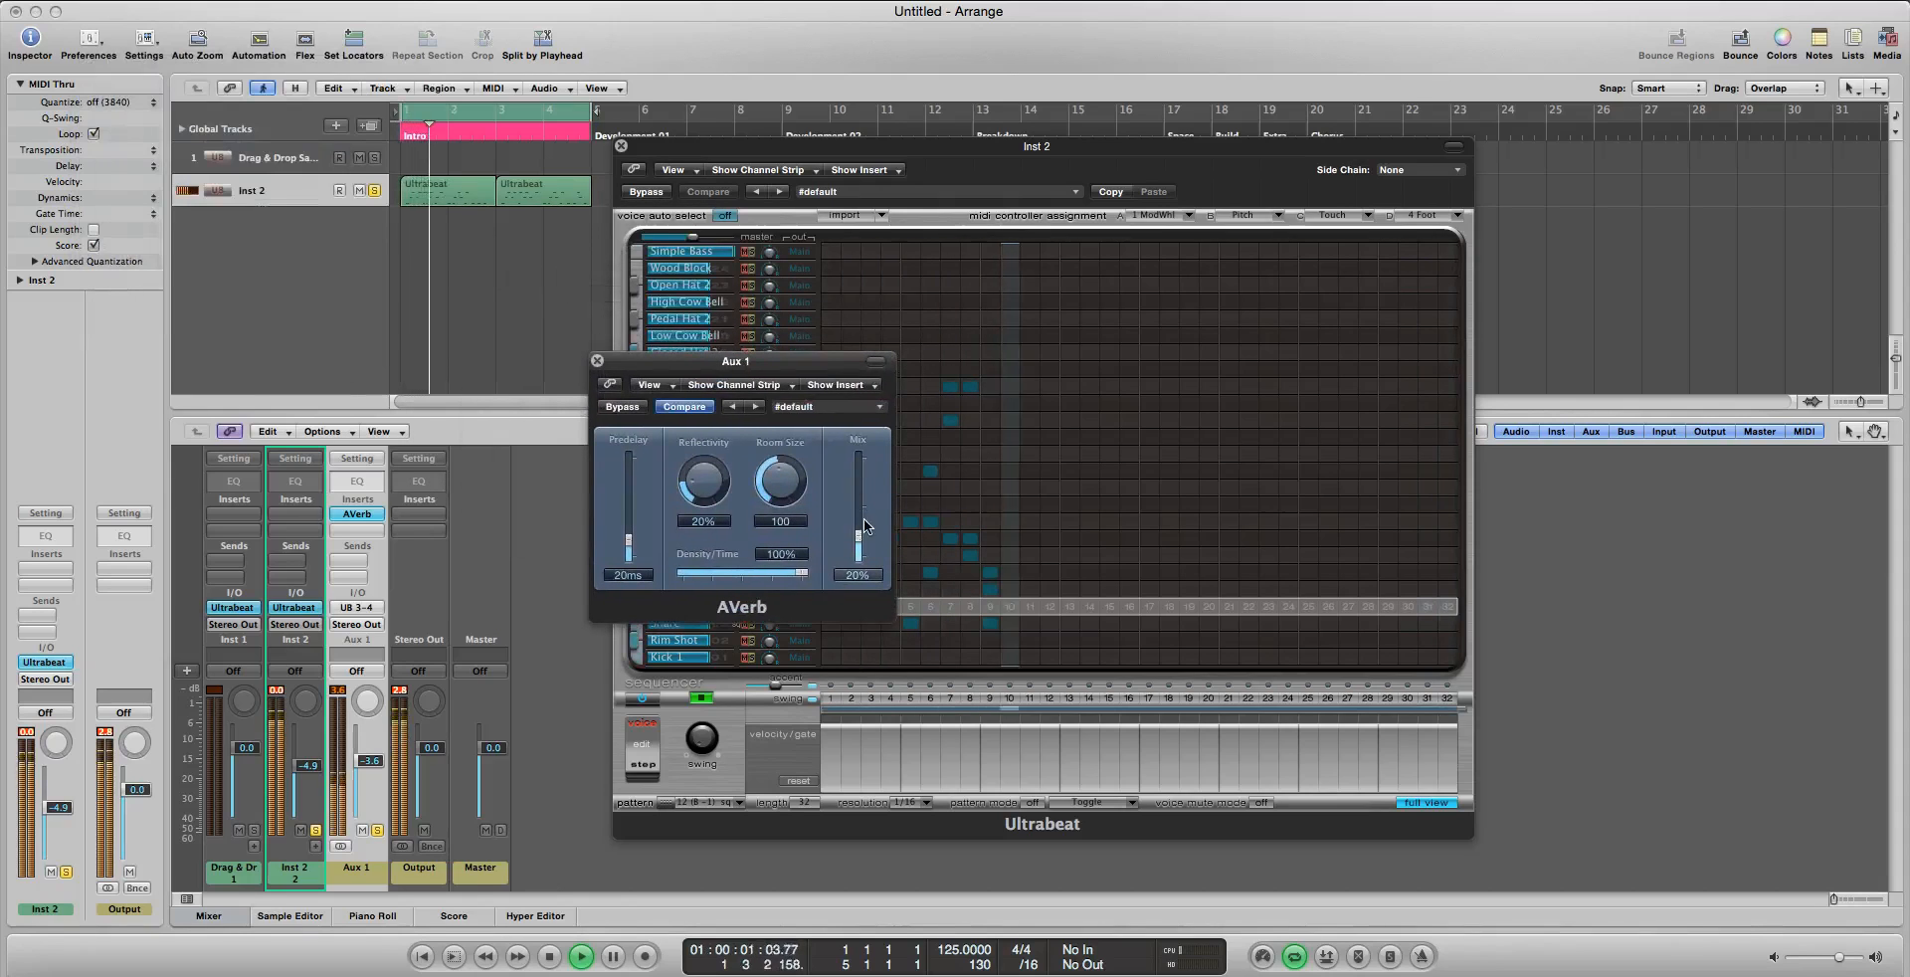
drag(855, 528, 862, 516)
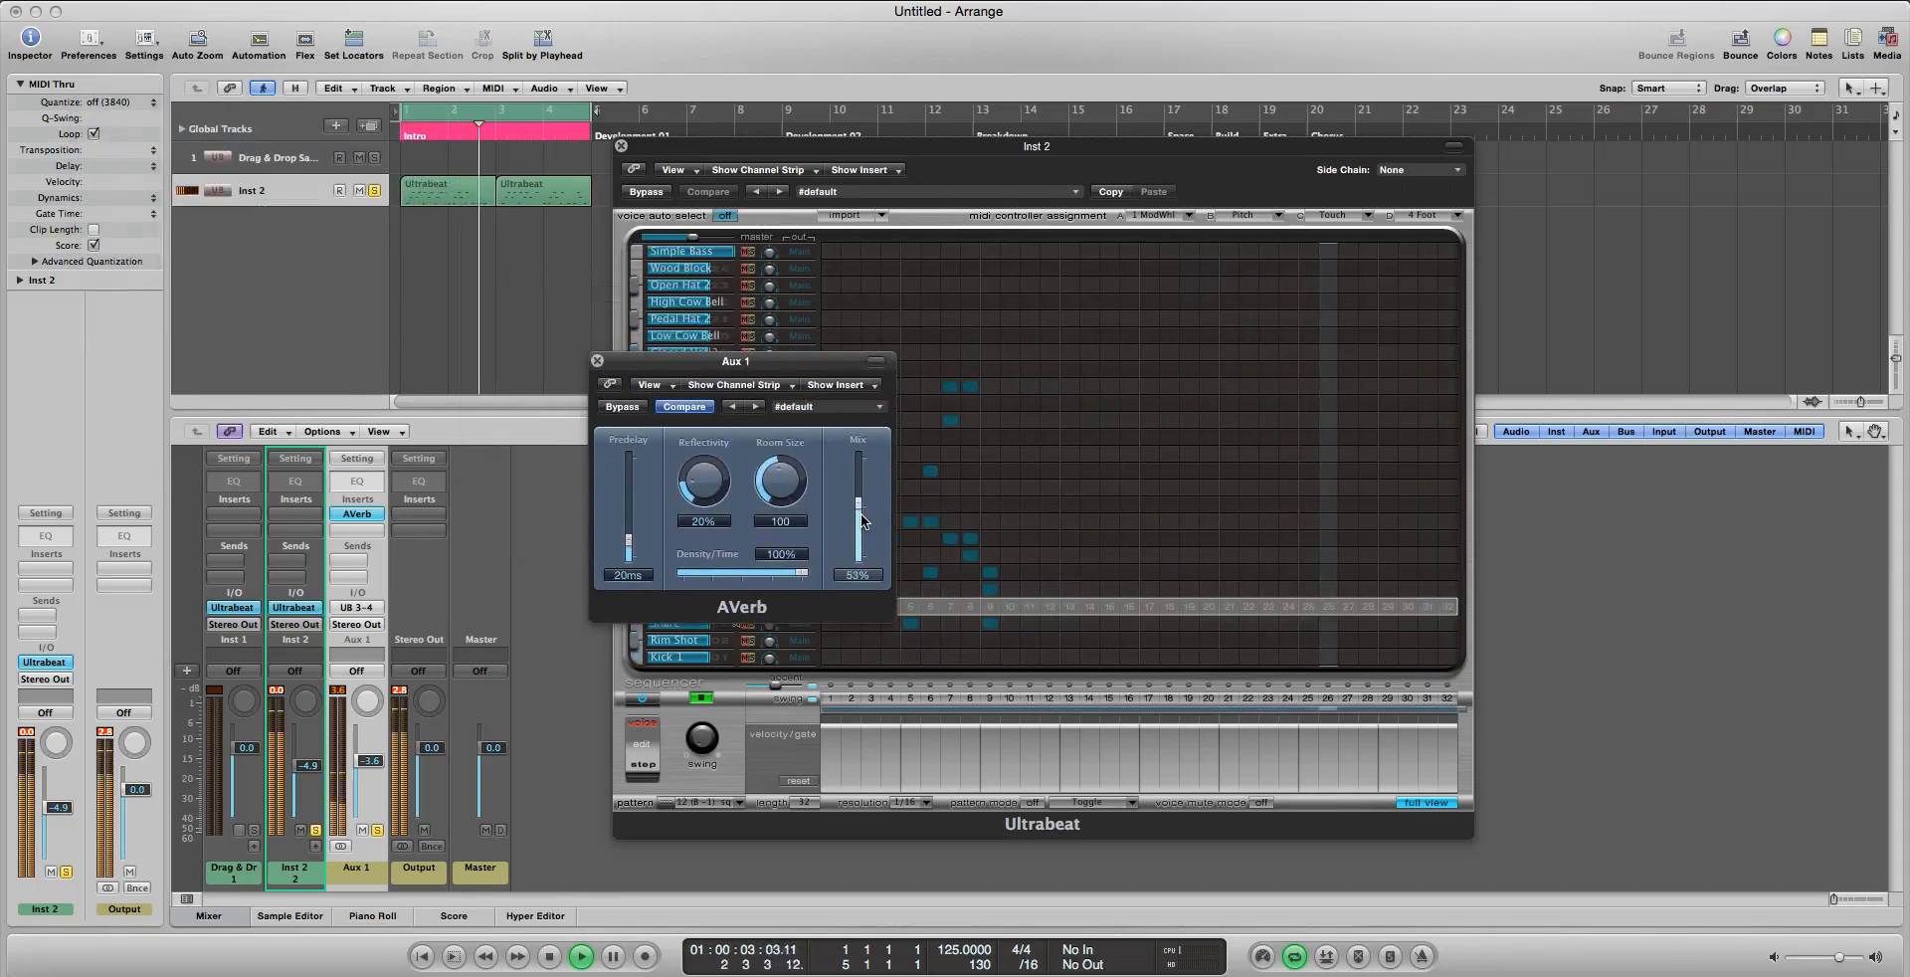
click(597, 362)
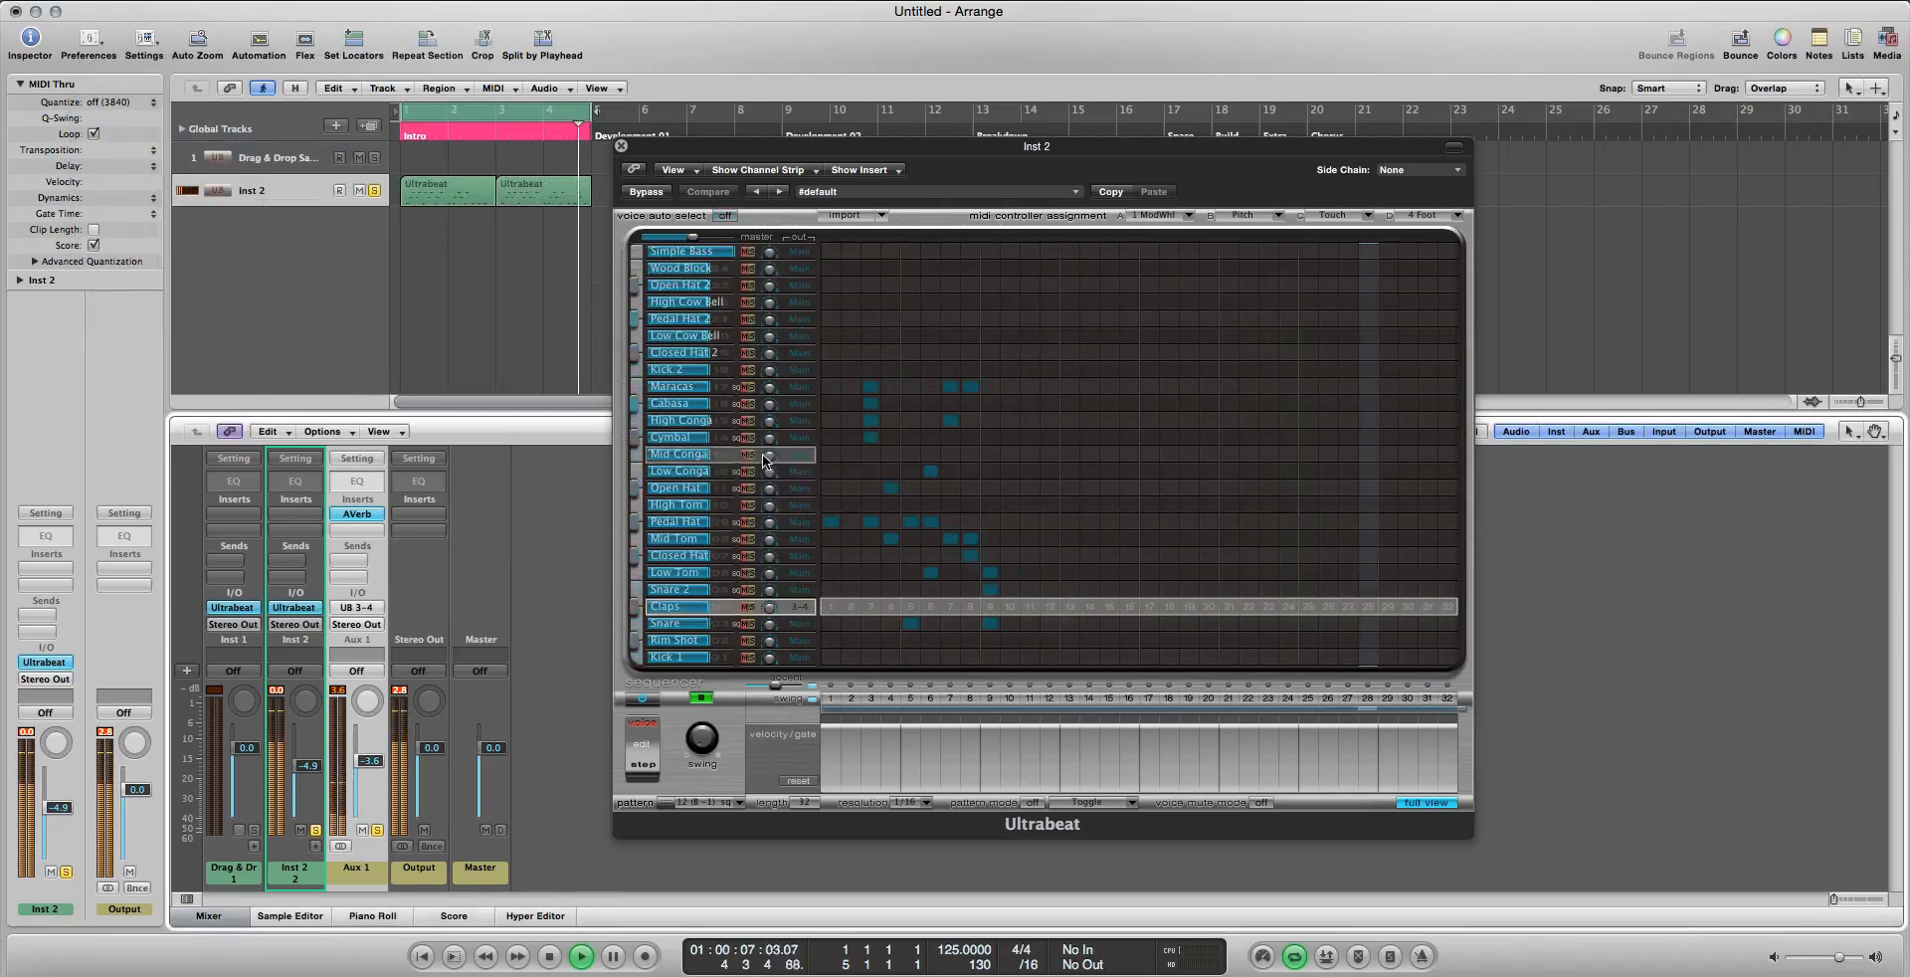
Route the Mid Conga voice to output 3-4 and return it to the Main output
click(798, 454)
click(804, 464)
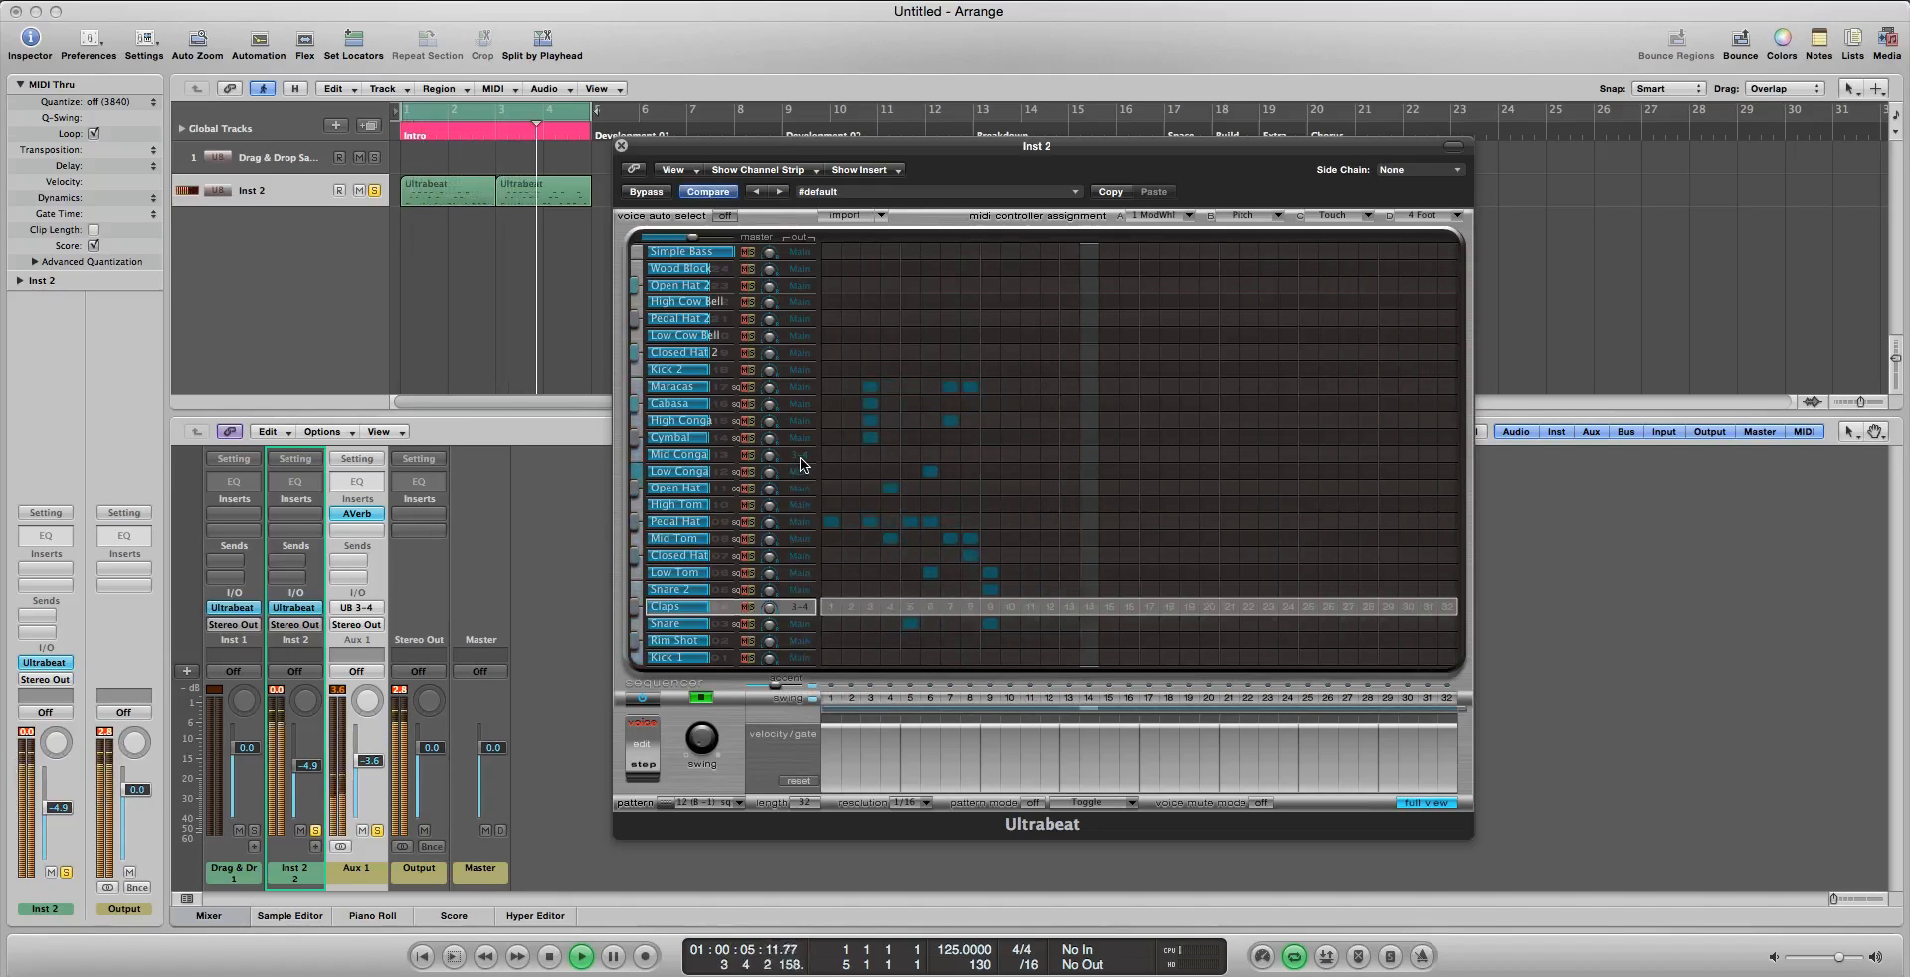
click(802, 455)
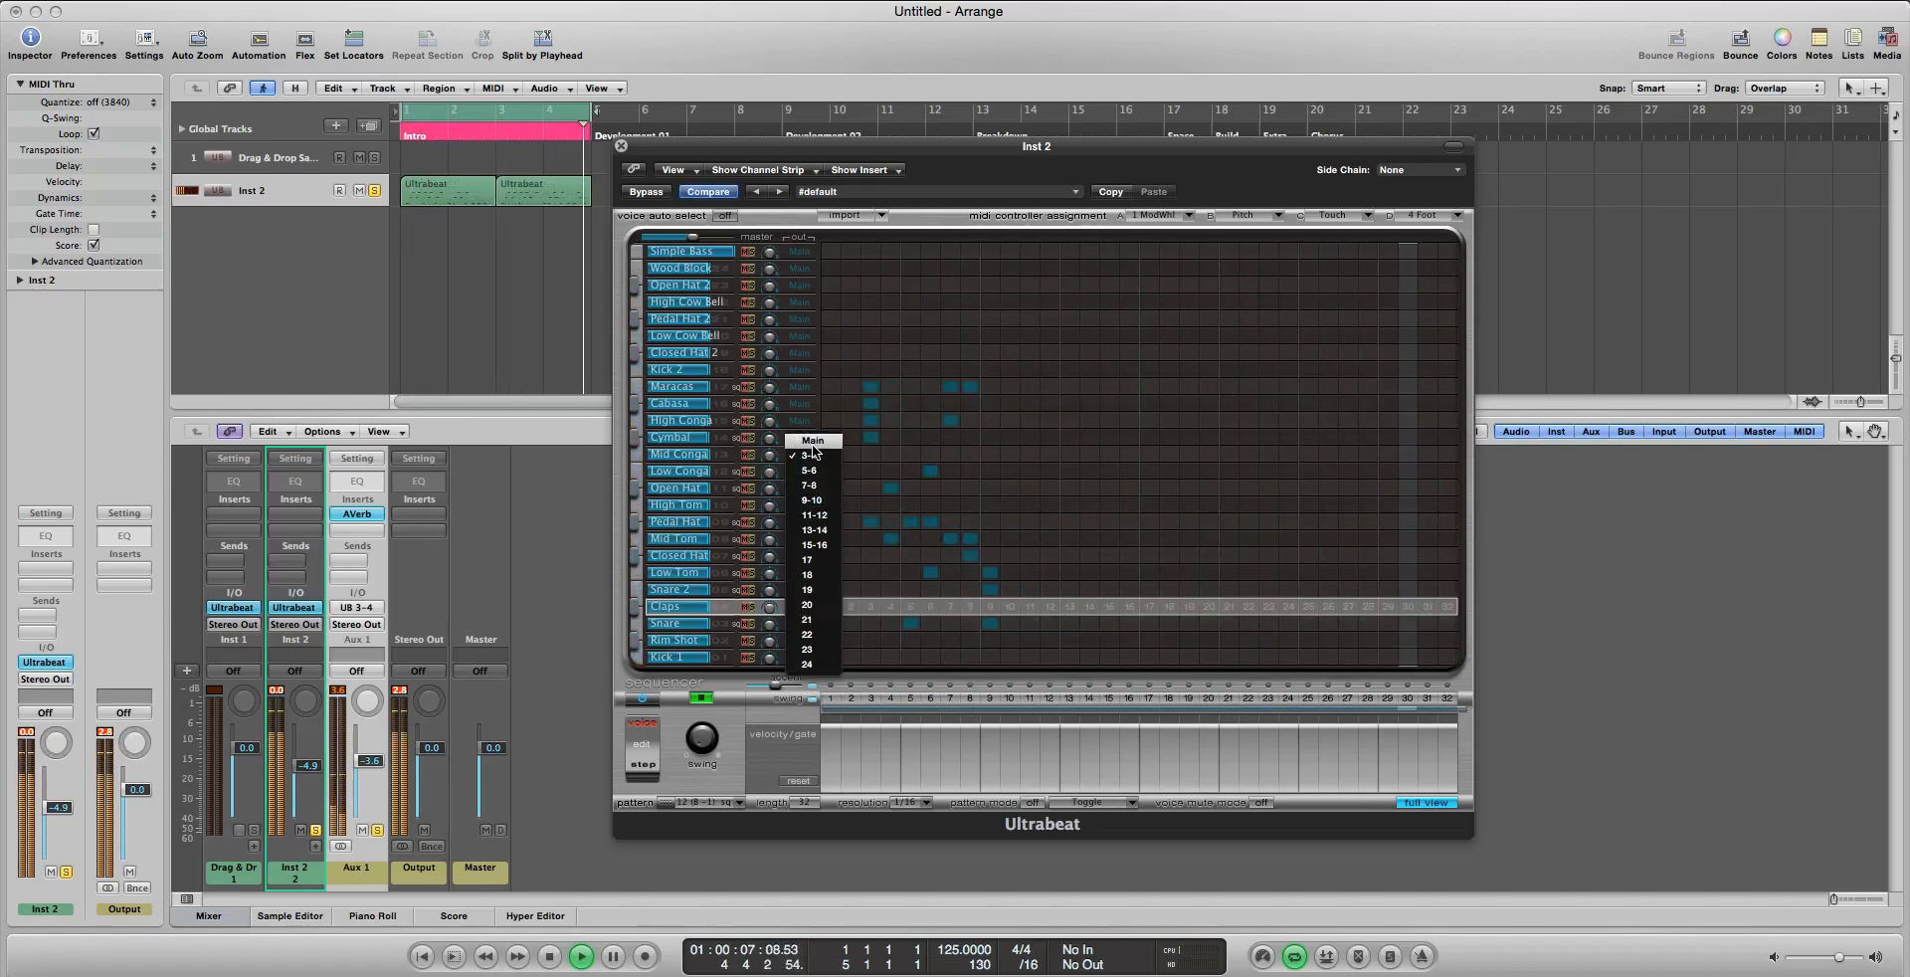
click(813, 441)
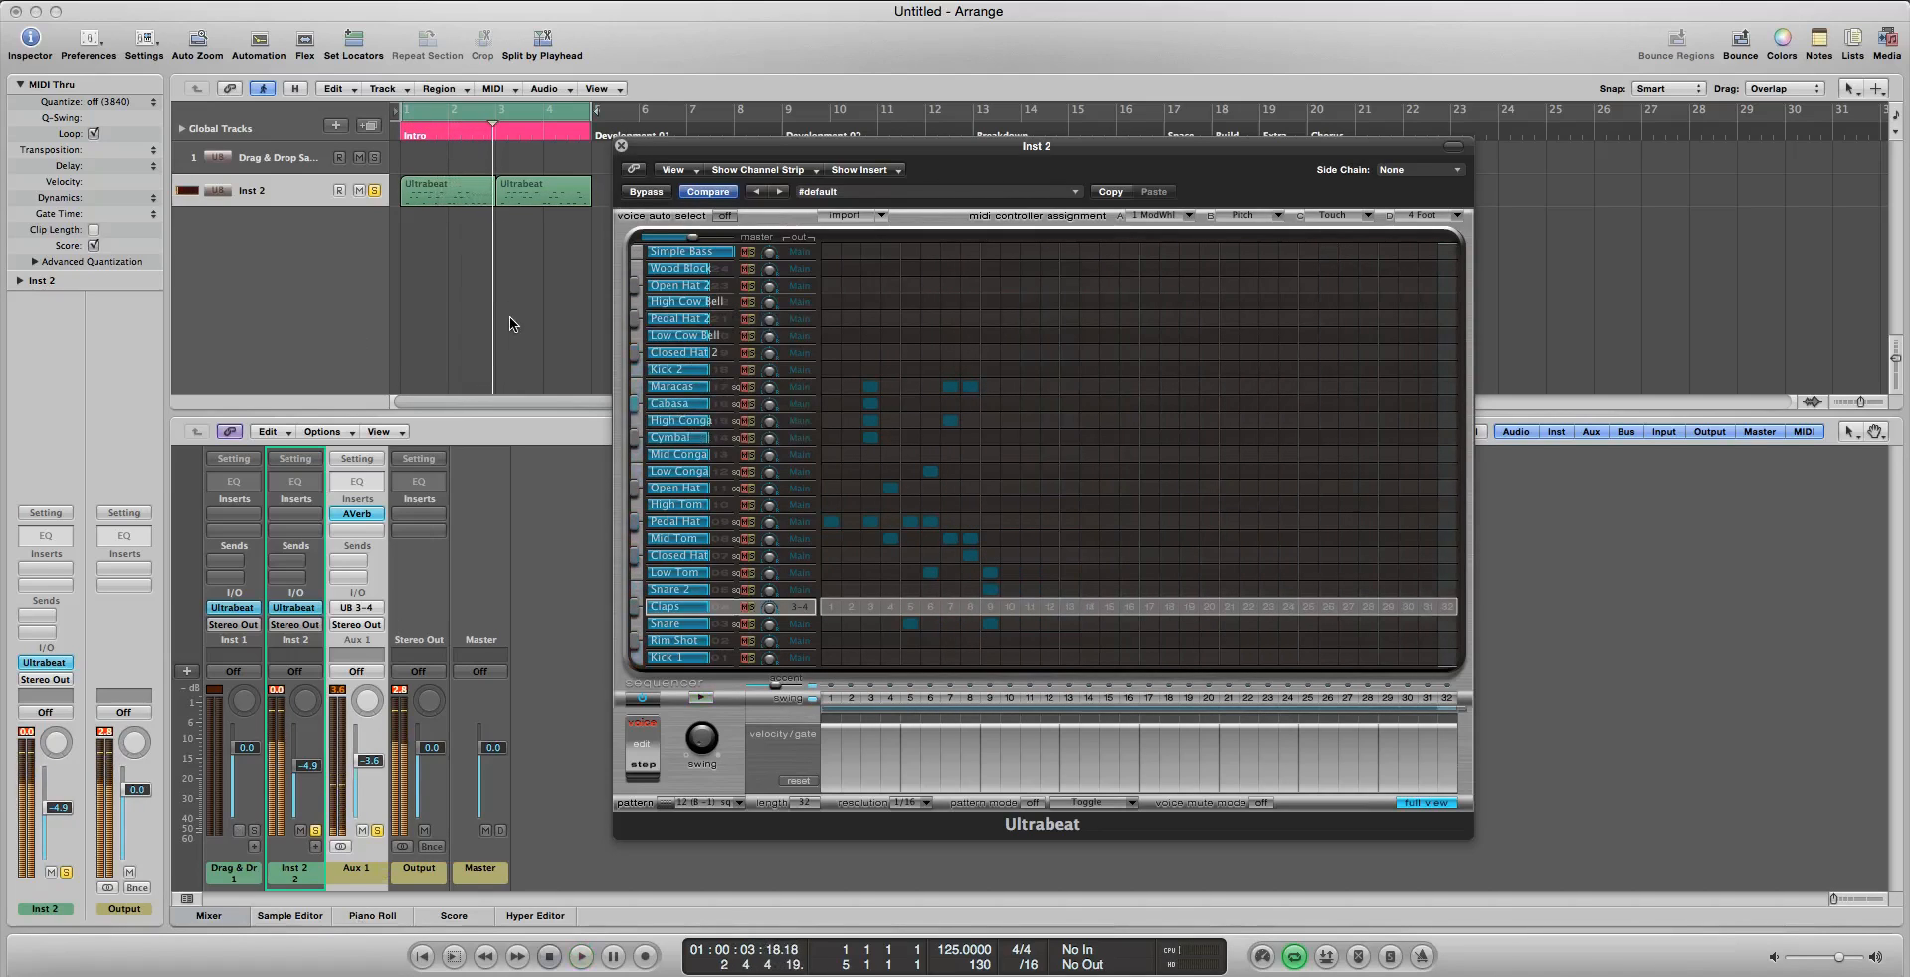
Stop playback and switch Ultrabeat from the full-view sequencer to the sound controls of the Kick 2 voice
key(space)
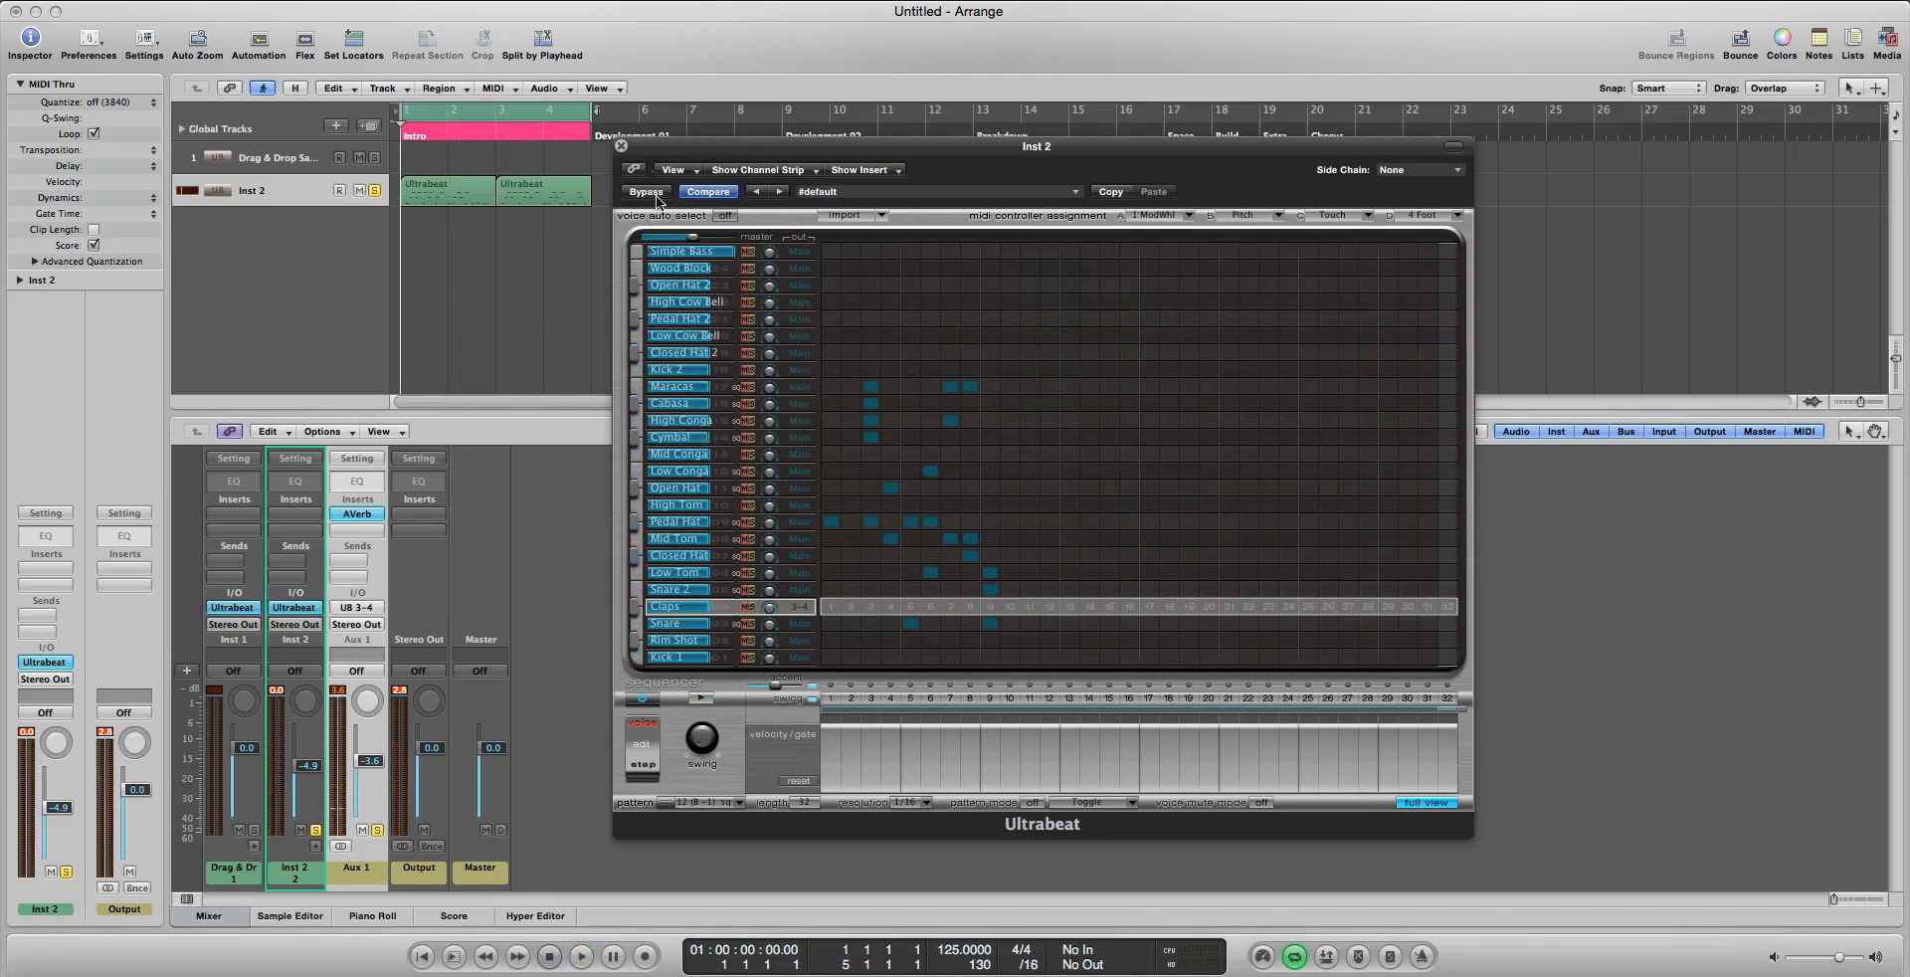
click(1425, 802)
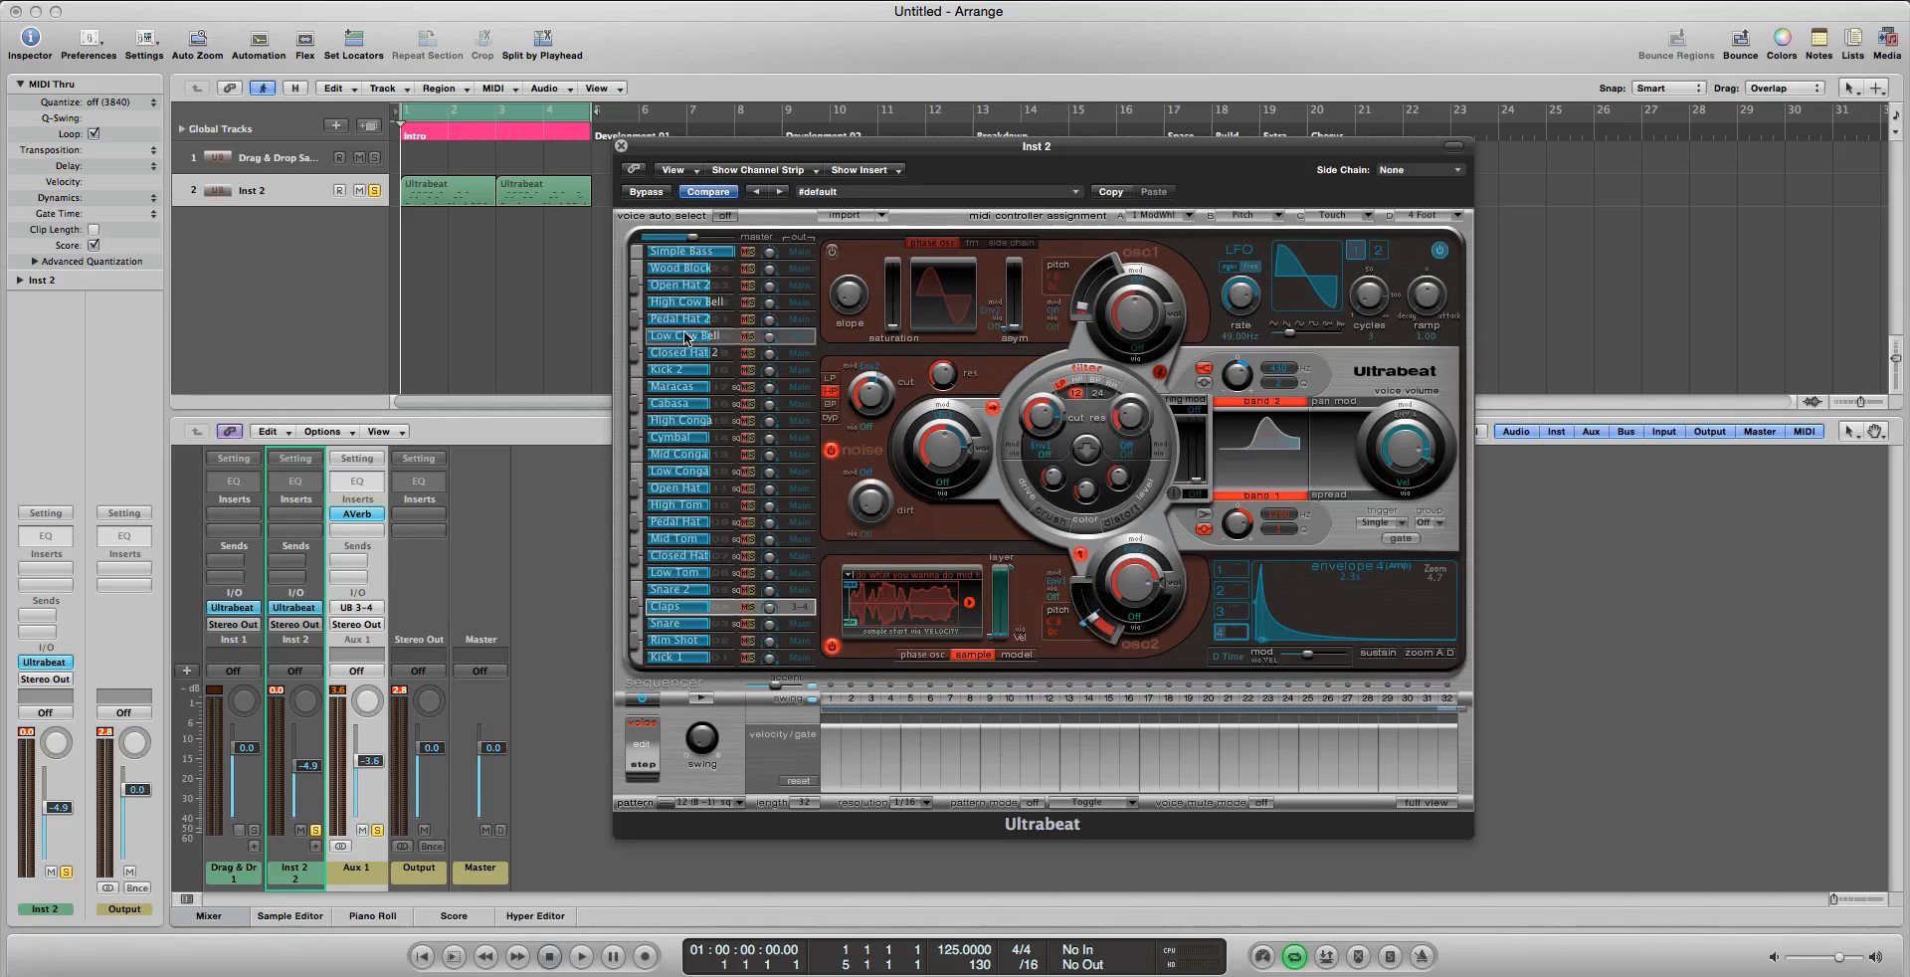
click(701, 369)
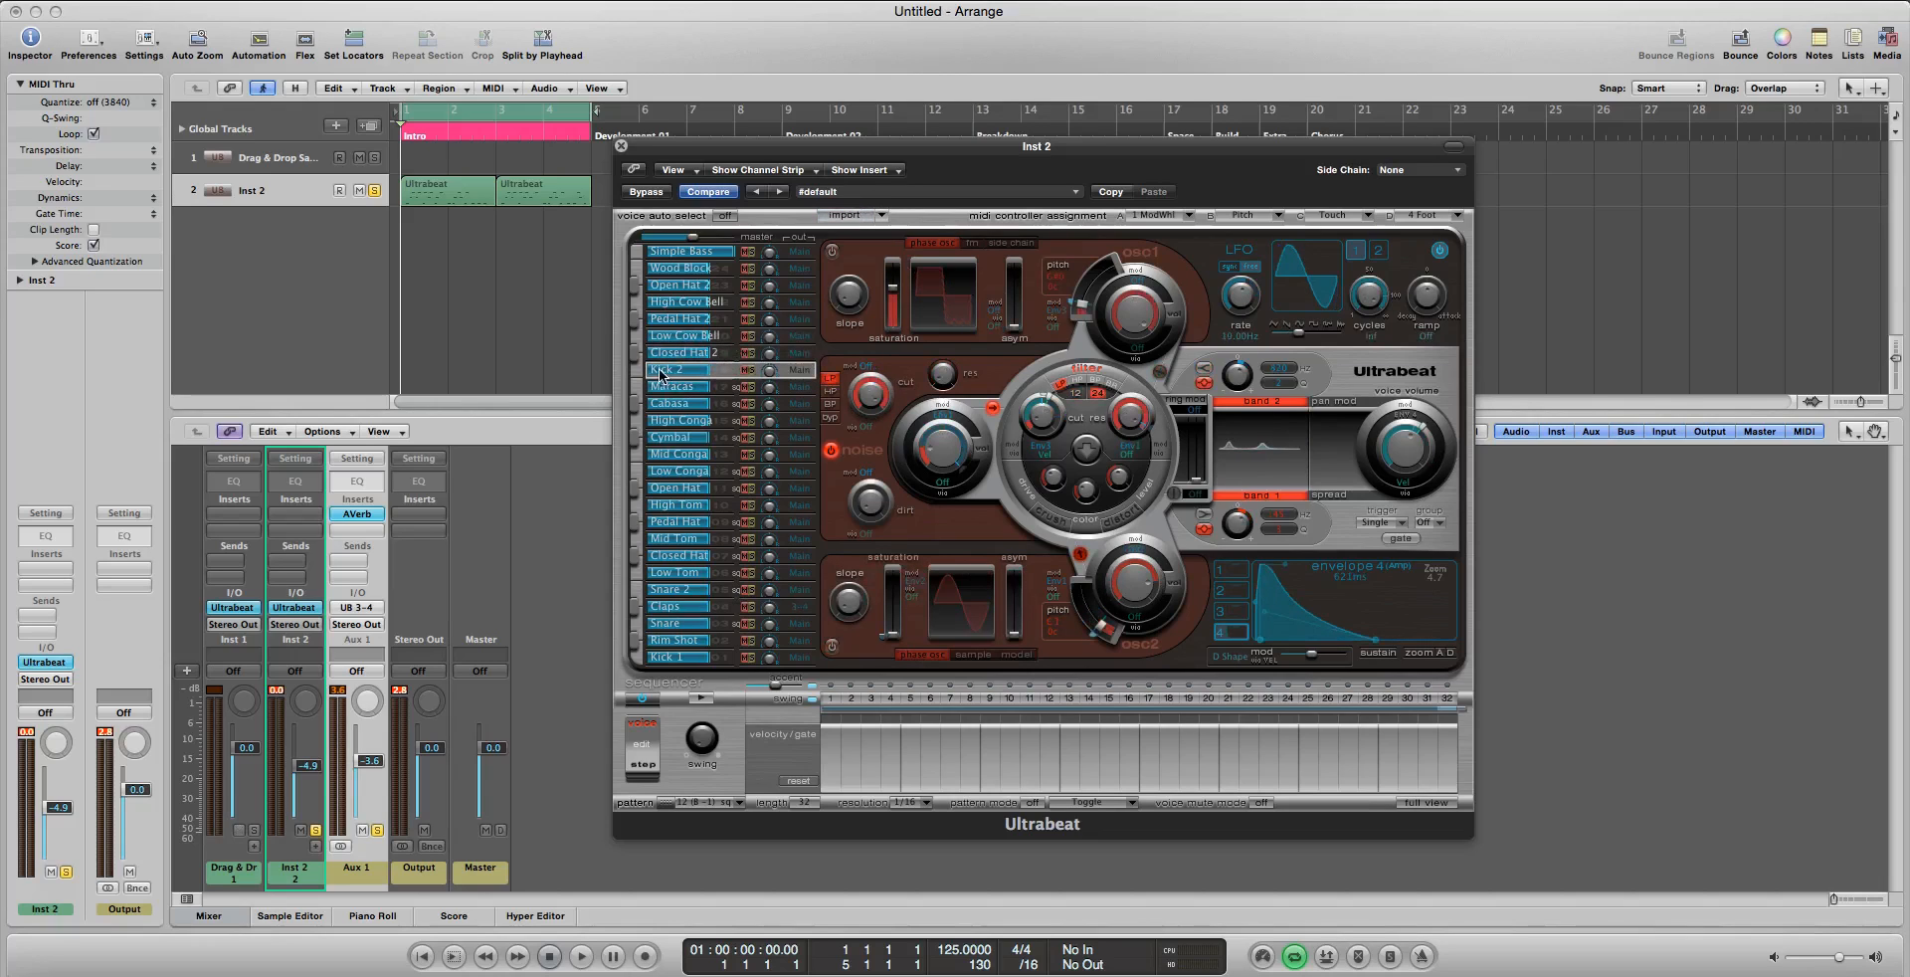
Import Kick Bank.pst from the 02 Drum Banks folder as Ultrabeat's second kit
click(847, 215)
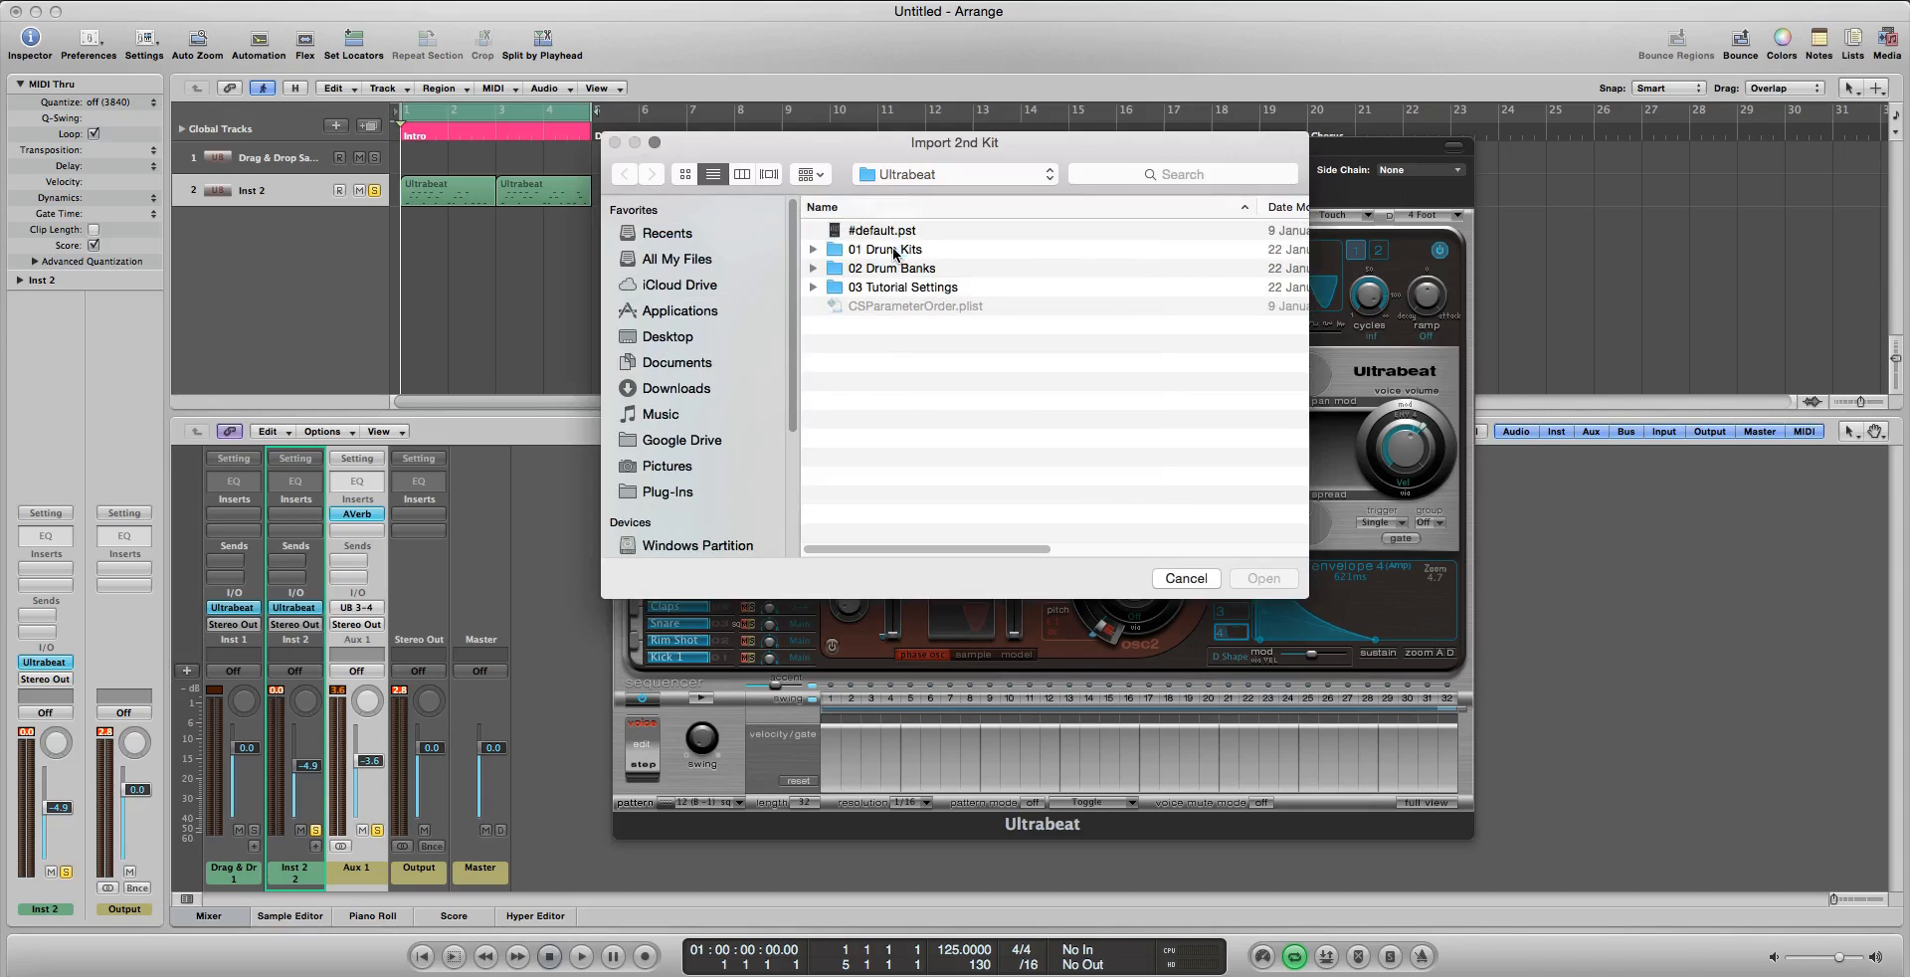
click(893, 251)
double_click(899, 268)
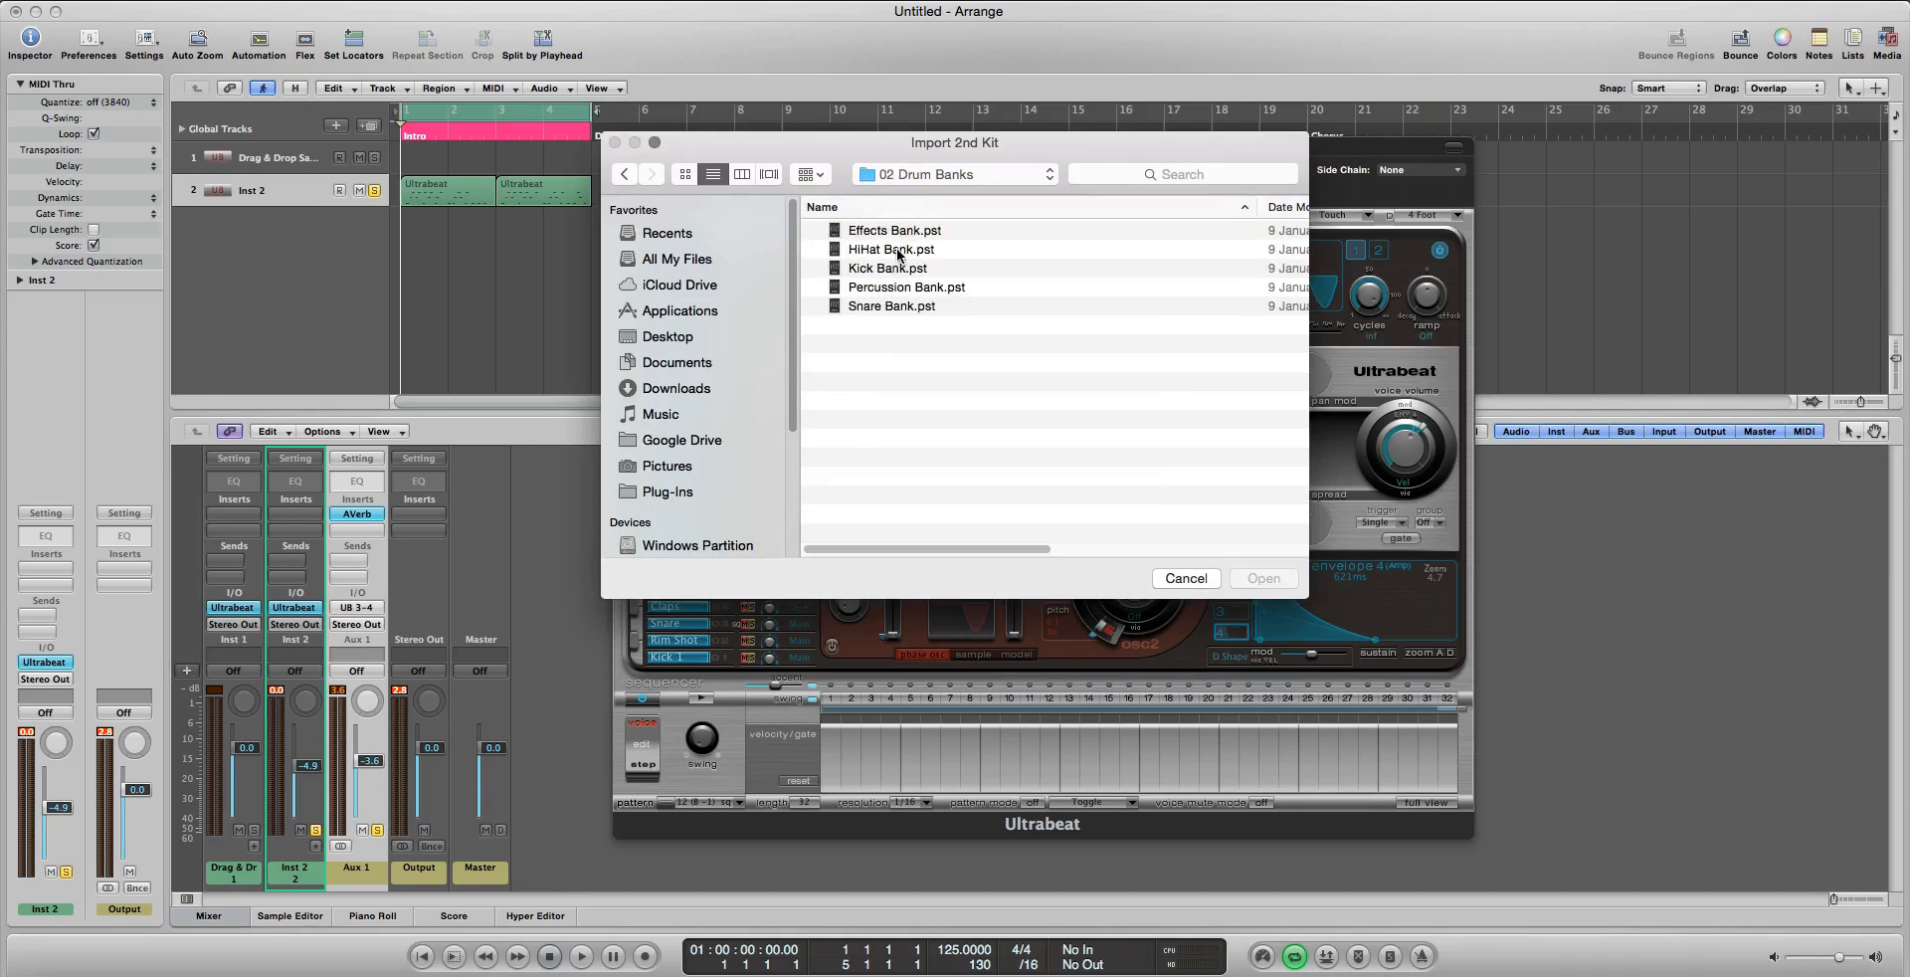
double_click(904, 270)
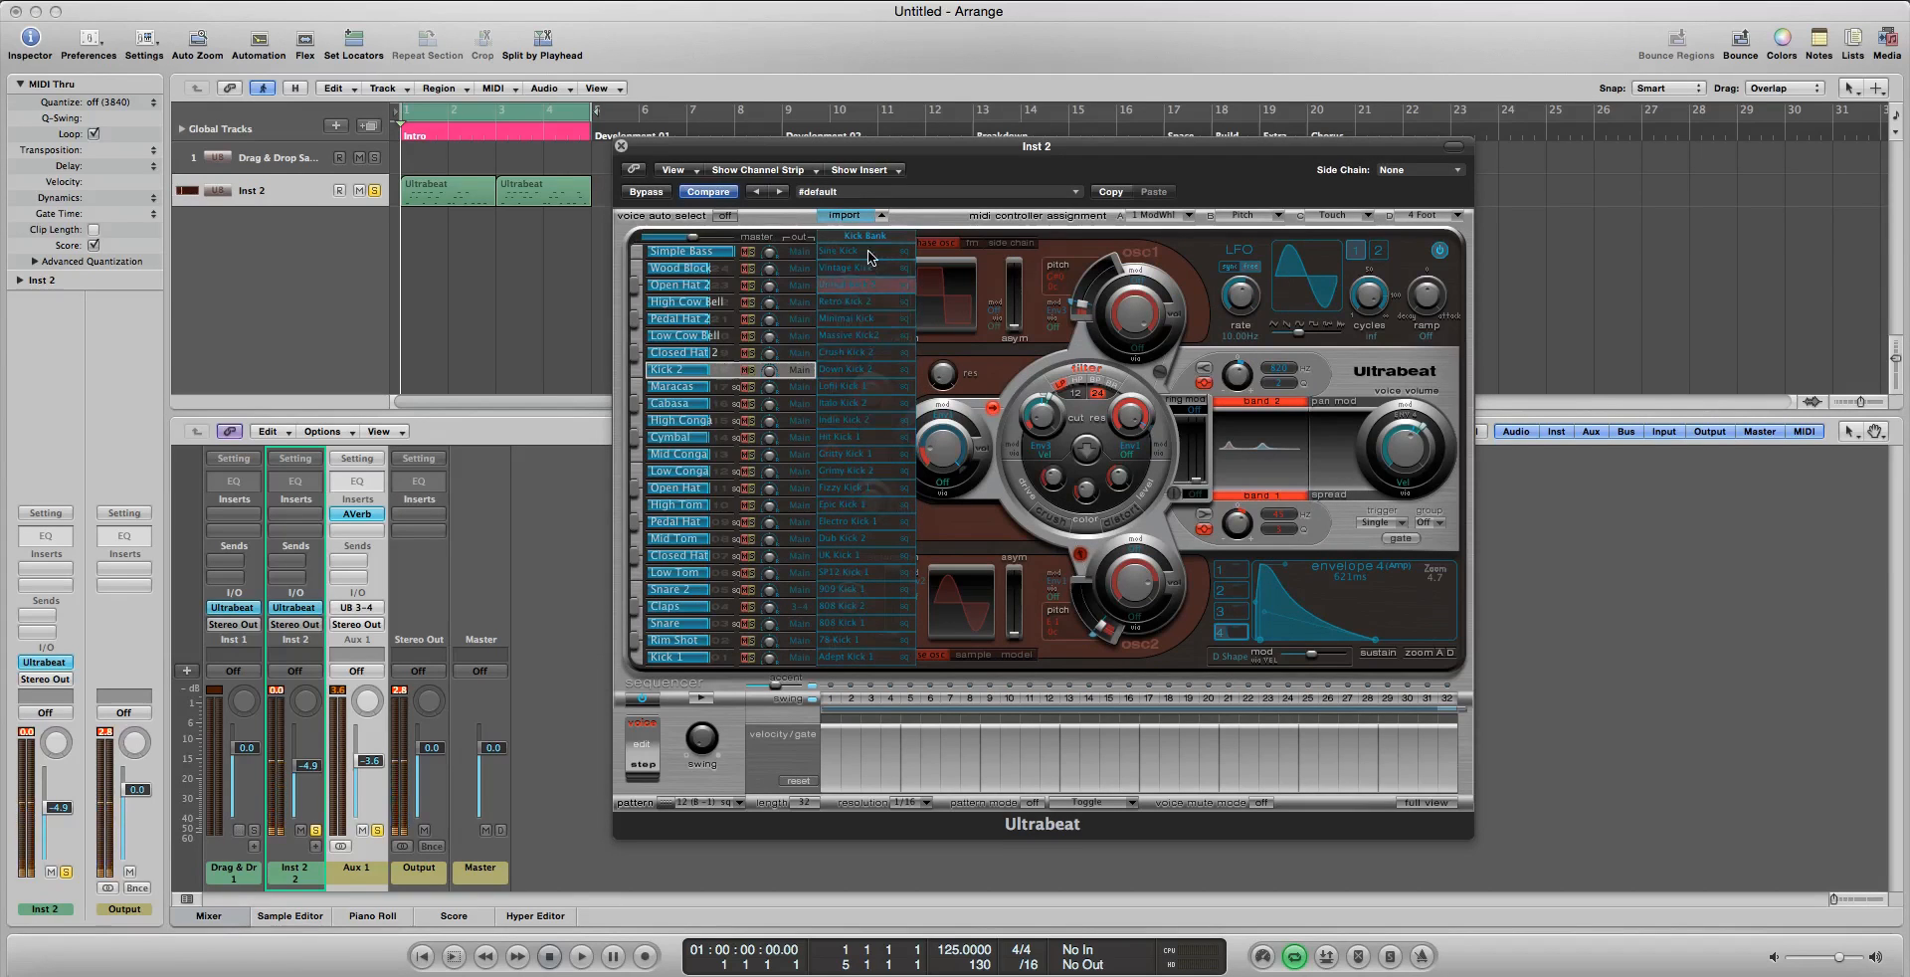
Audition several kick sounds throughout the imported Kick Bank list to find a replacement for Kick 2
click(868, 319)
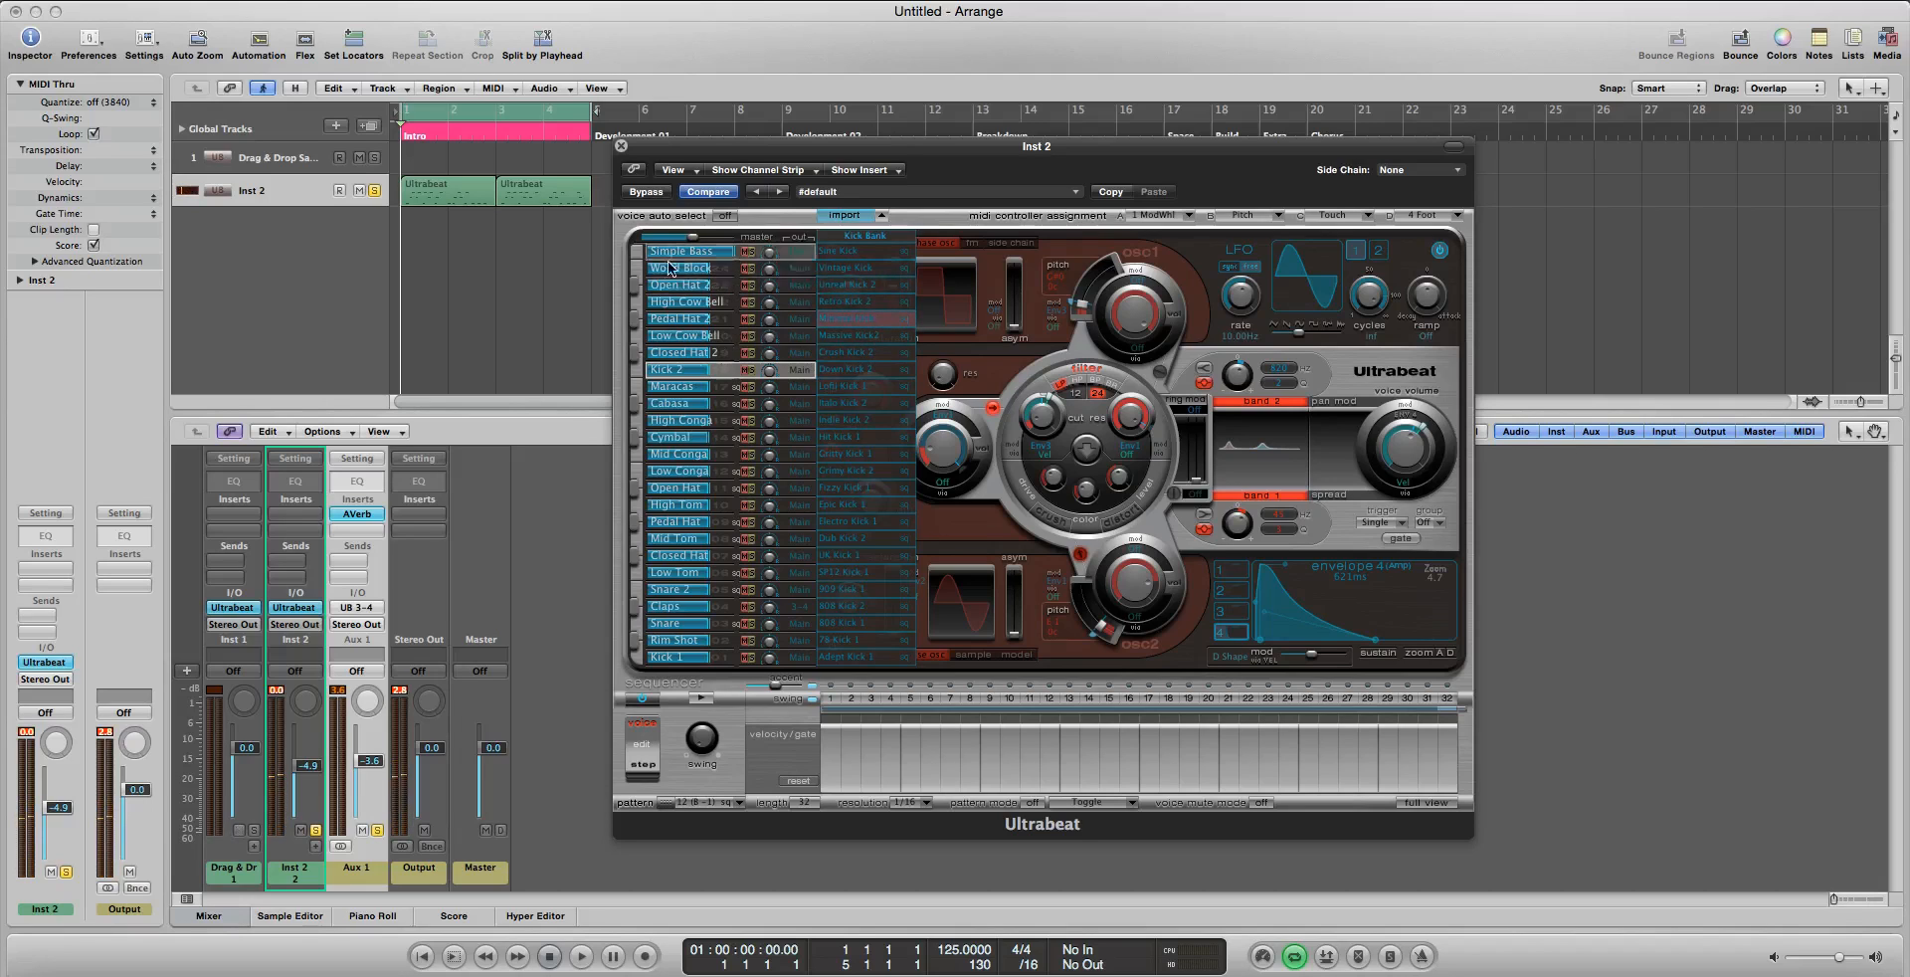
click(868, 370)
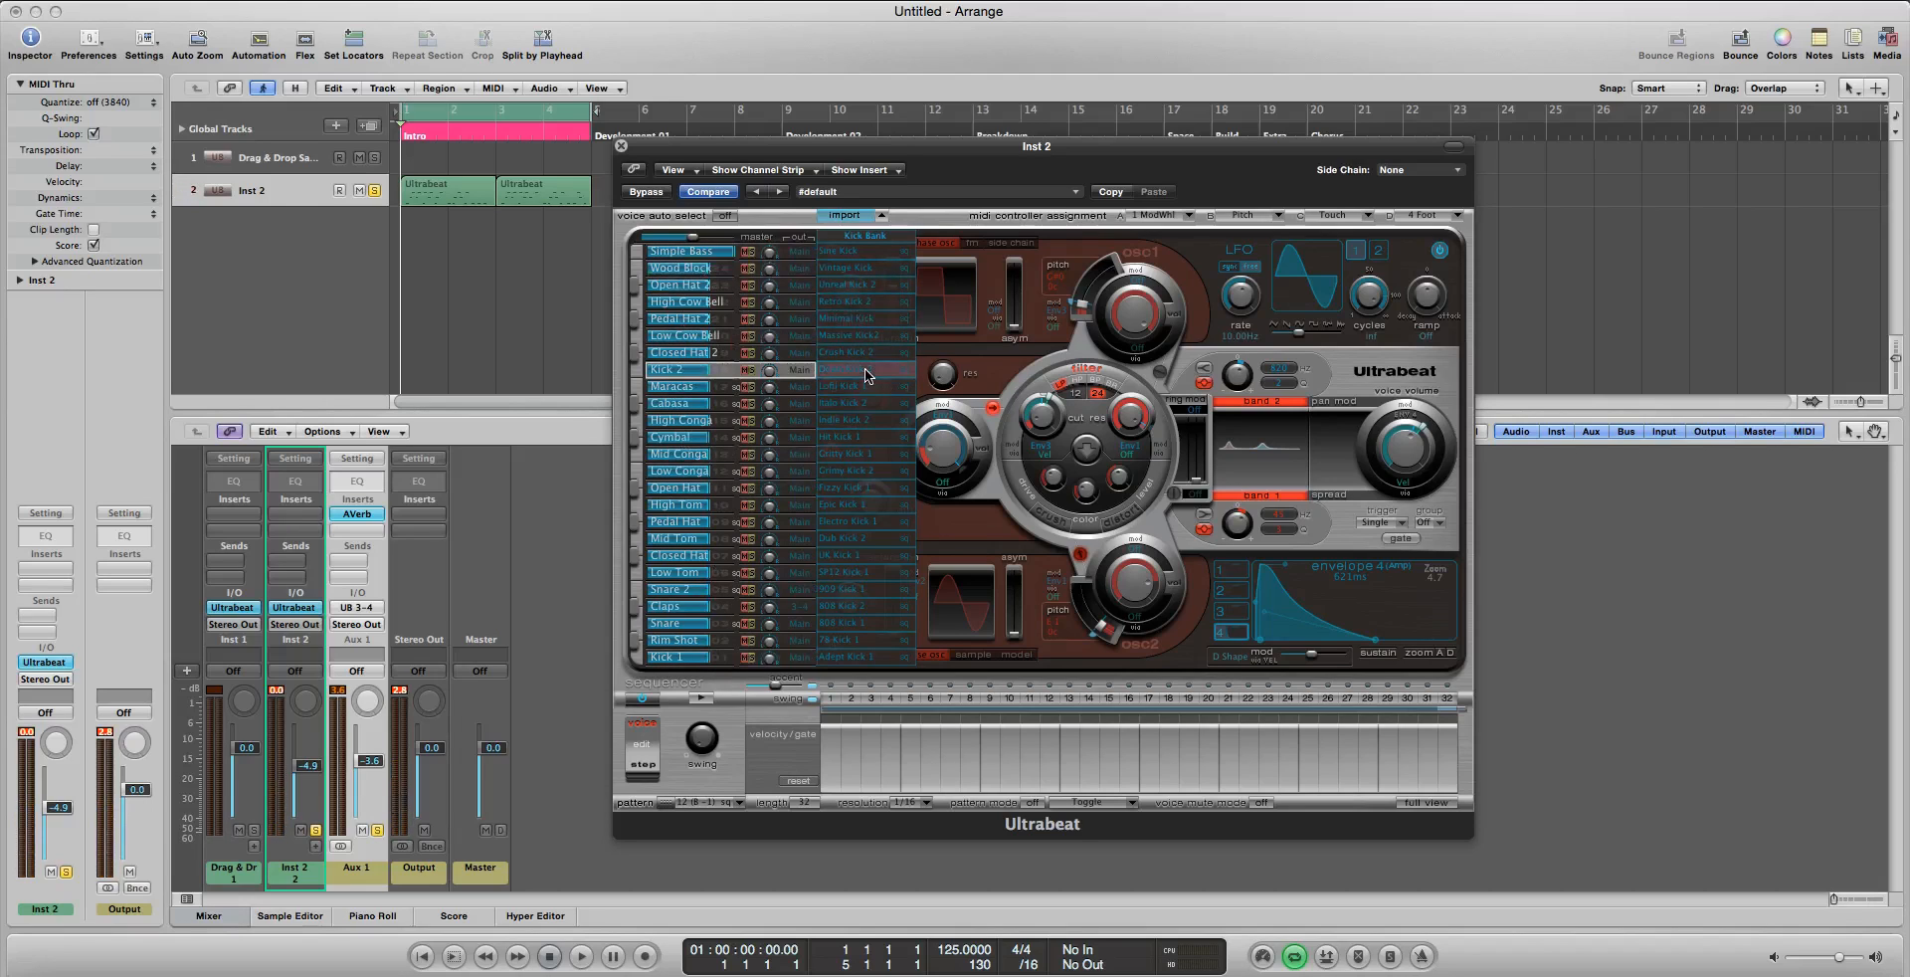
click(876, 407)
click(858, 486)
click(883, 537)
click(883, 588)
click(884, 624)
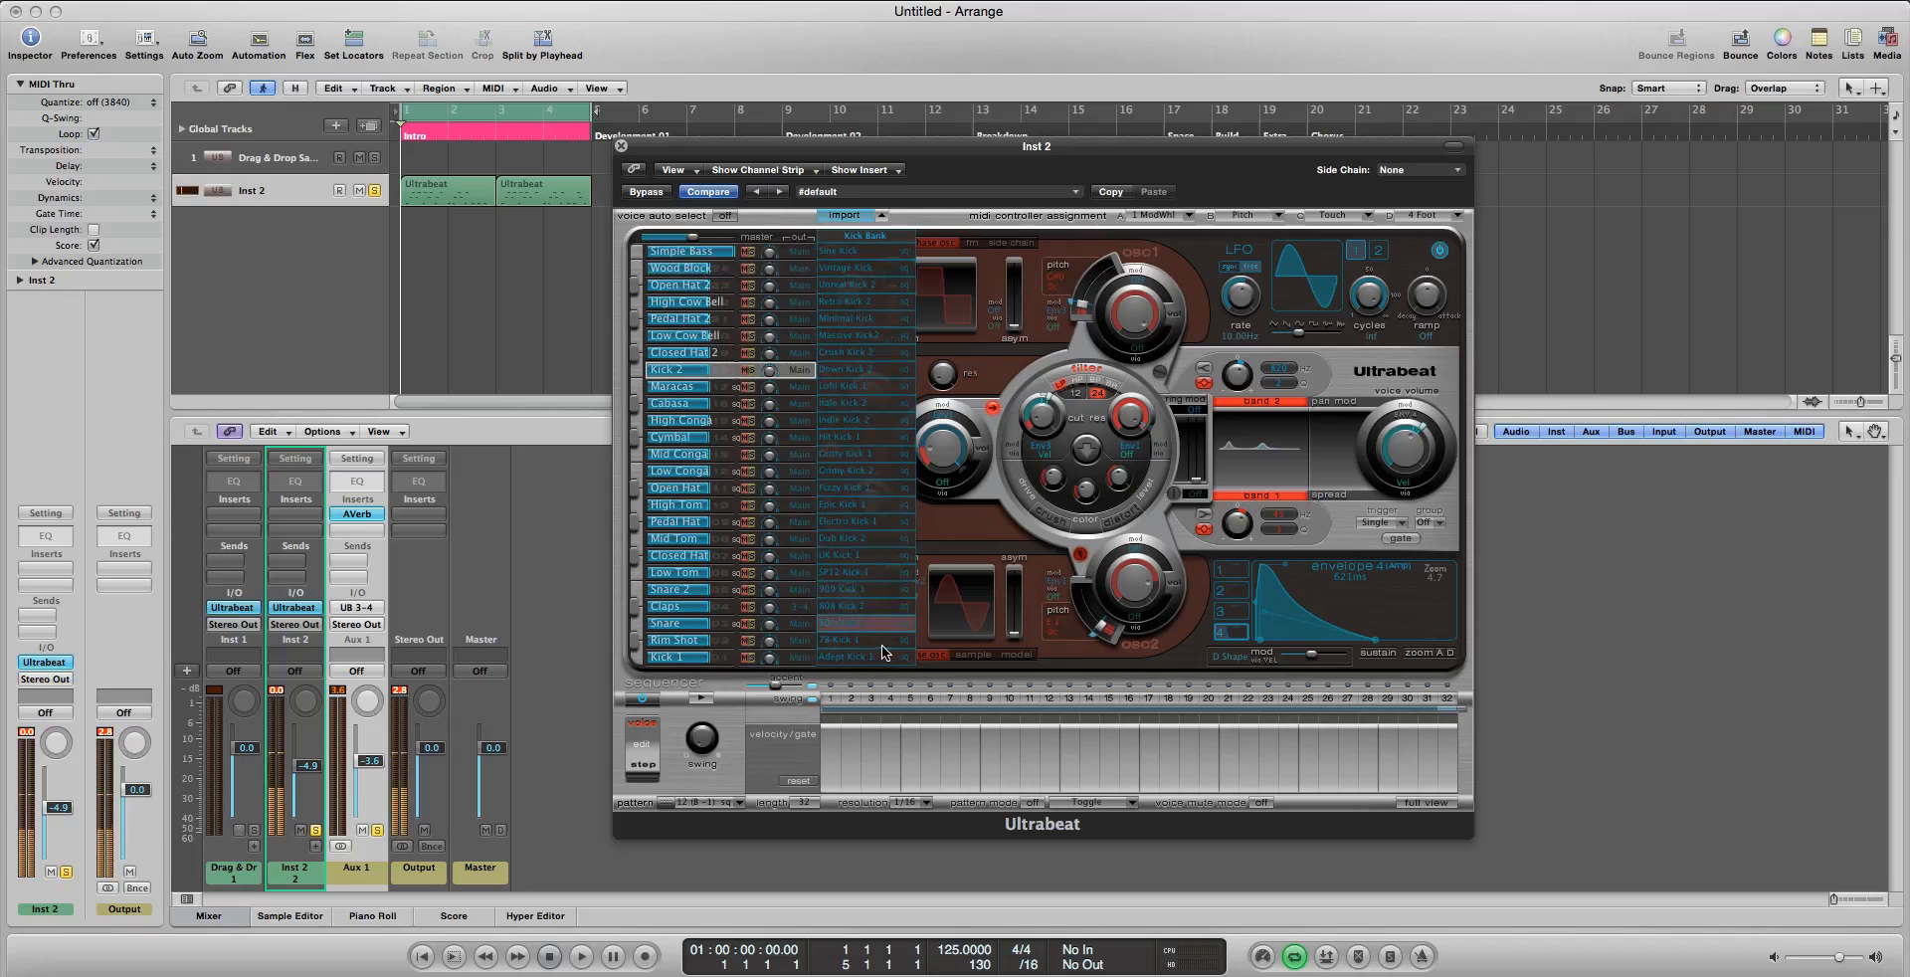
click(882, 641)
click(886, 625)
click(878, 606)
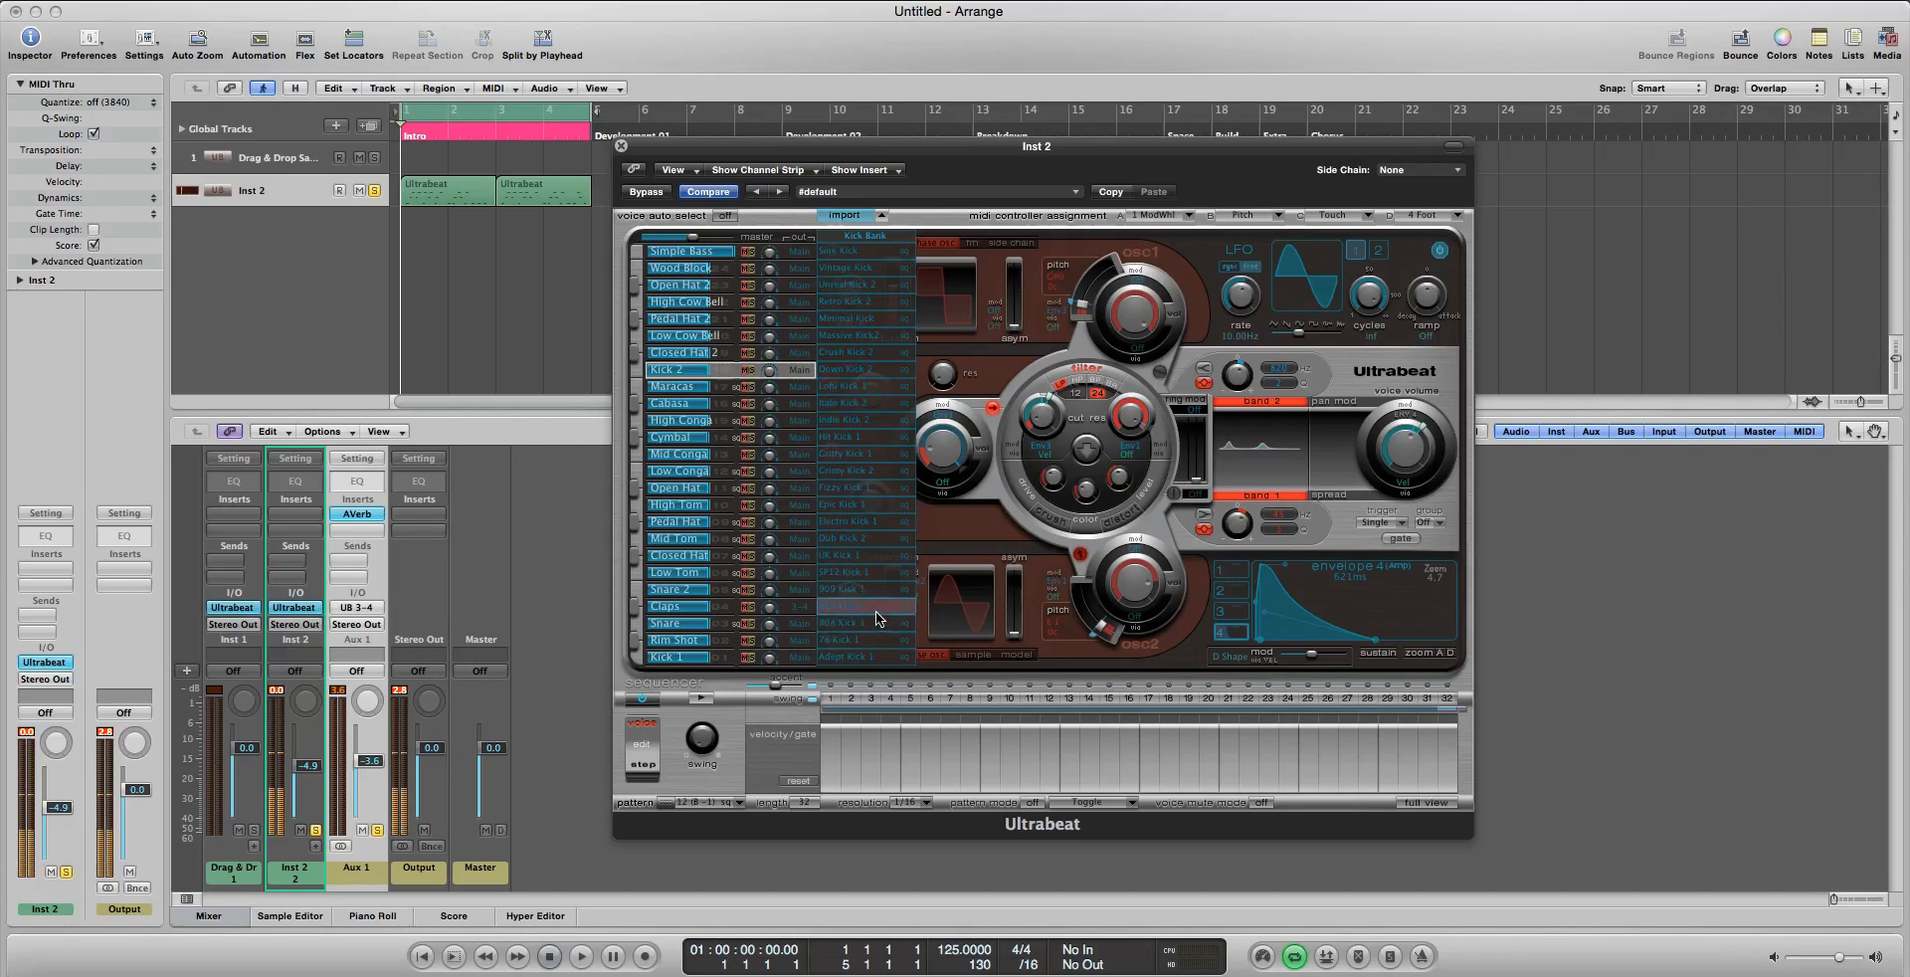
click(880, 622)
Replace the Kick 2 voice with the 808 kick from the imported Kick Bank and audition it
drag(880, 622, 688, 370)
click(639, 370)
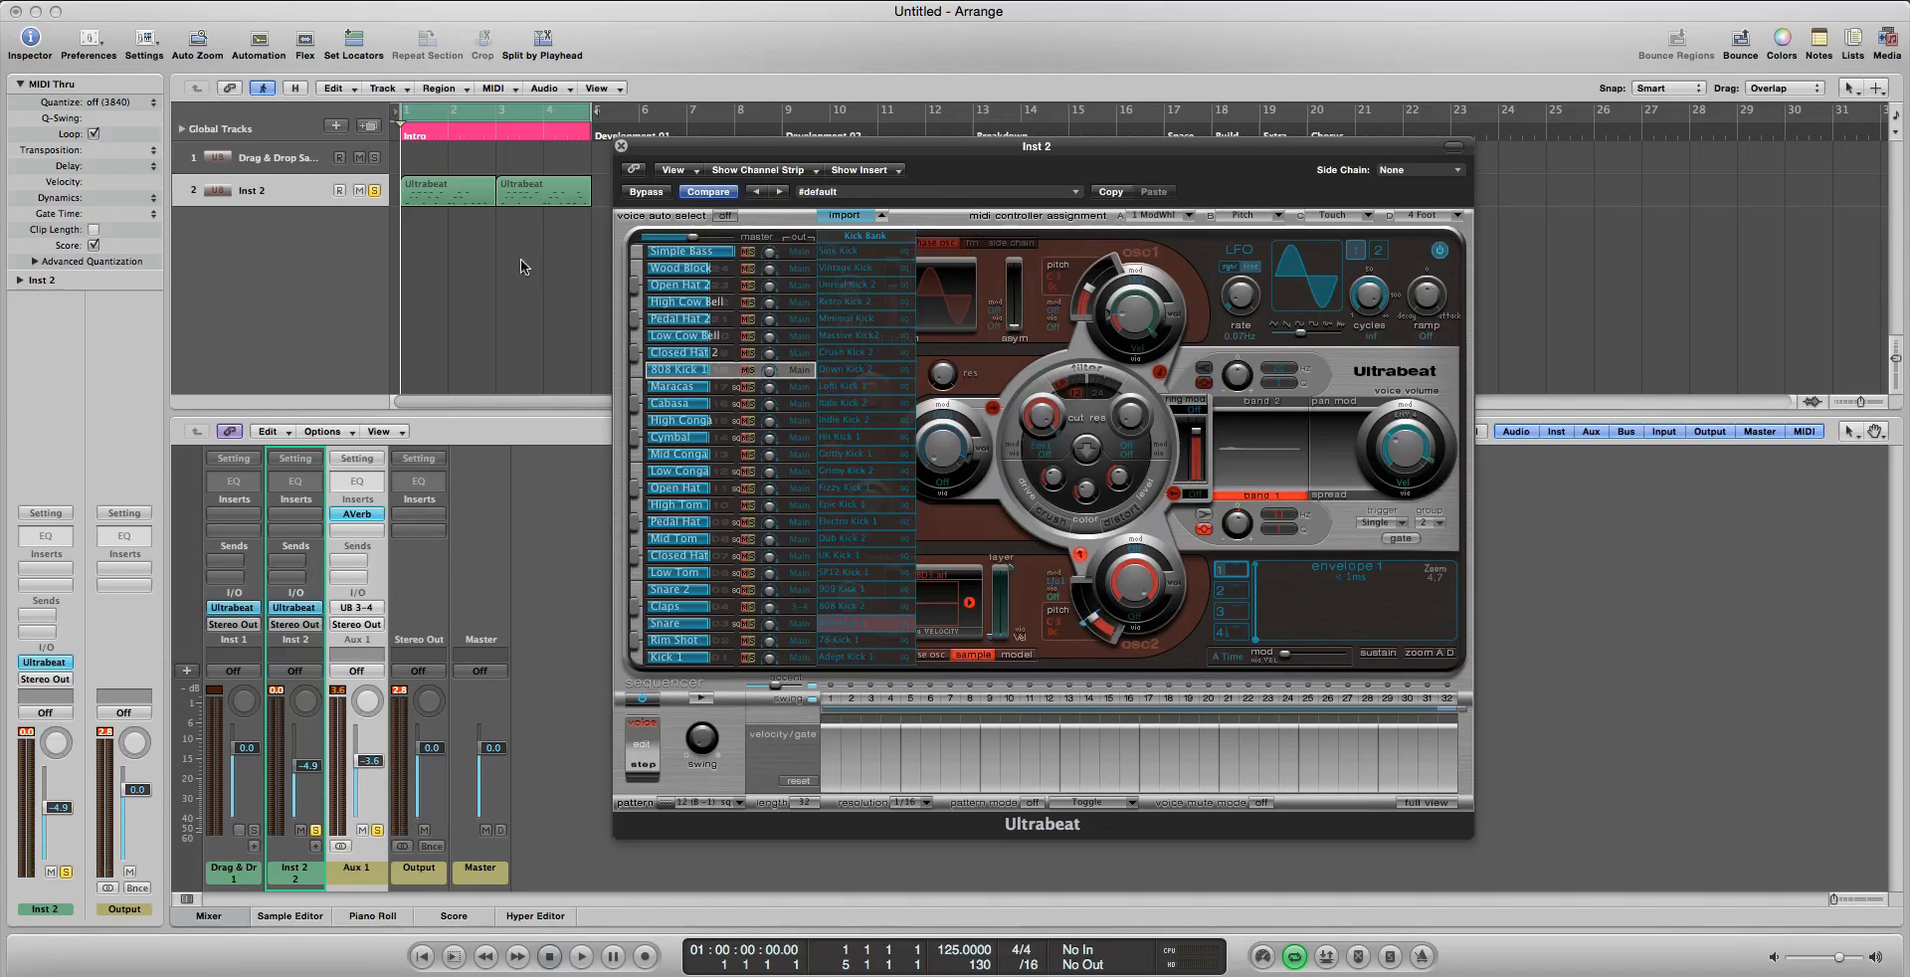
Start playback and replace the Claps voice with SP12 Kick 1 from the imported Kick Bank
key(space)
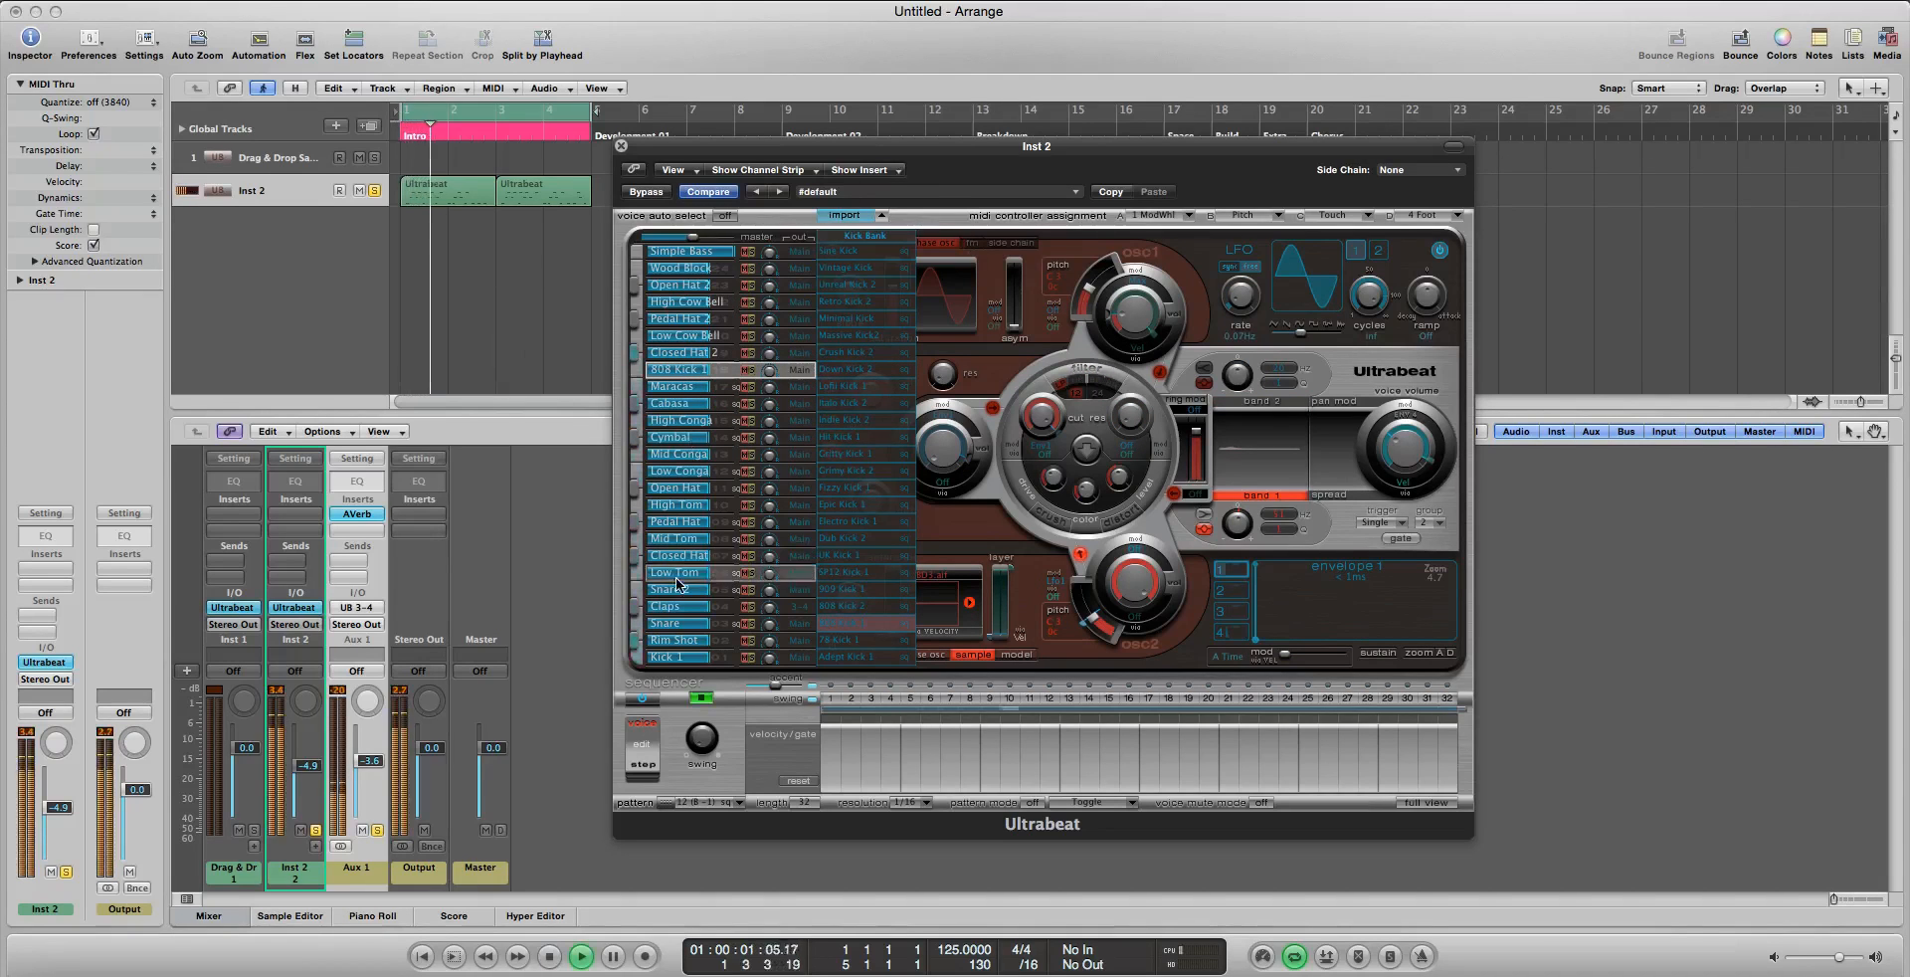
click(676, 608)
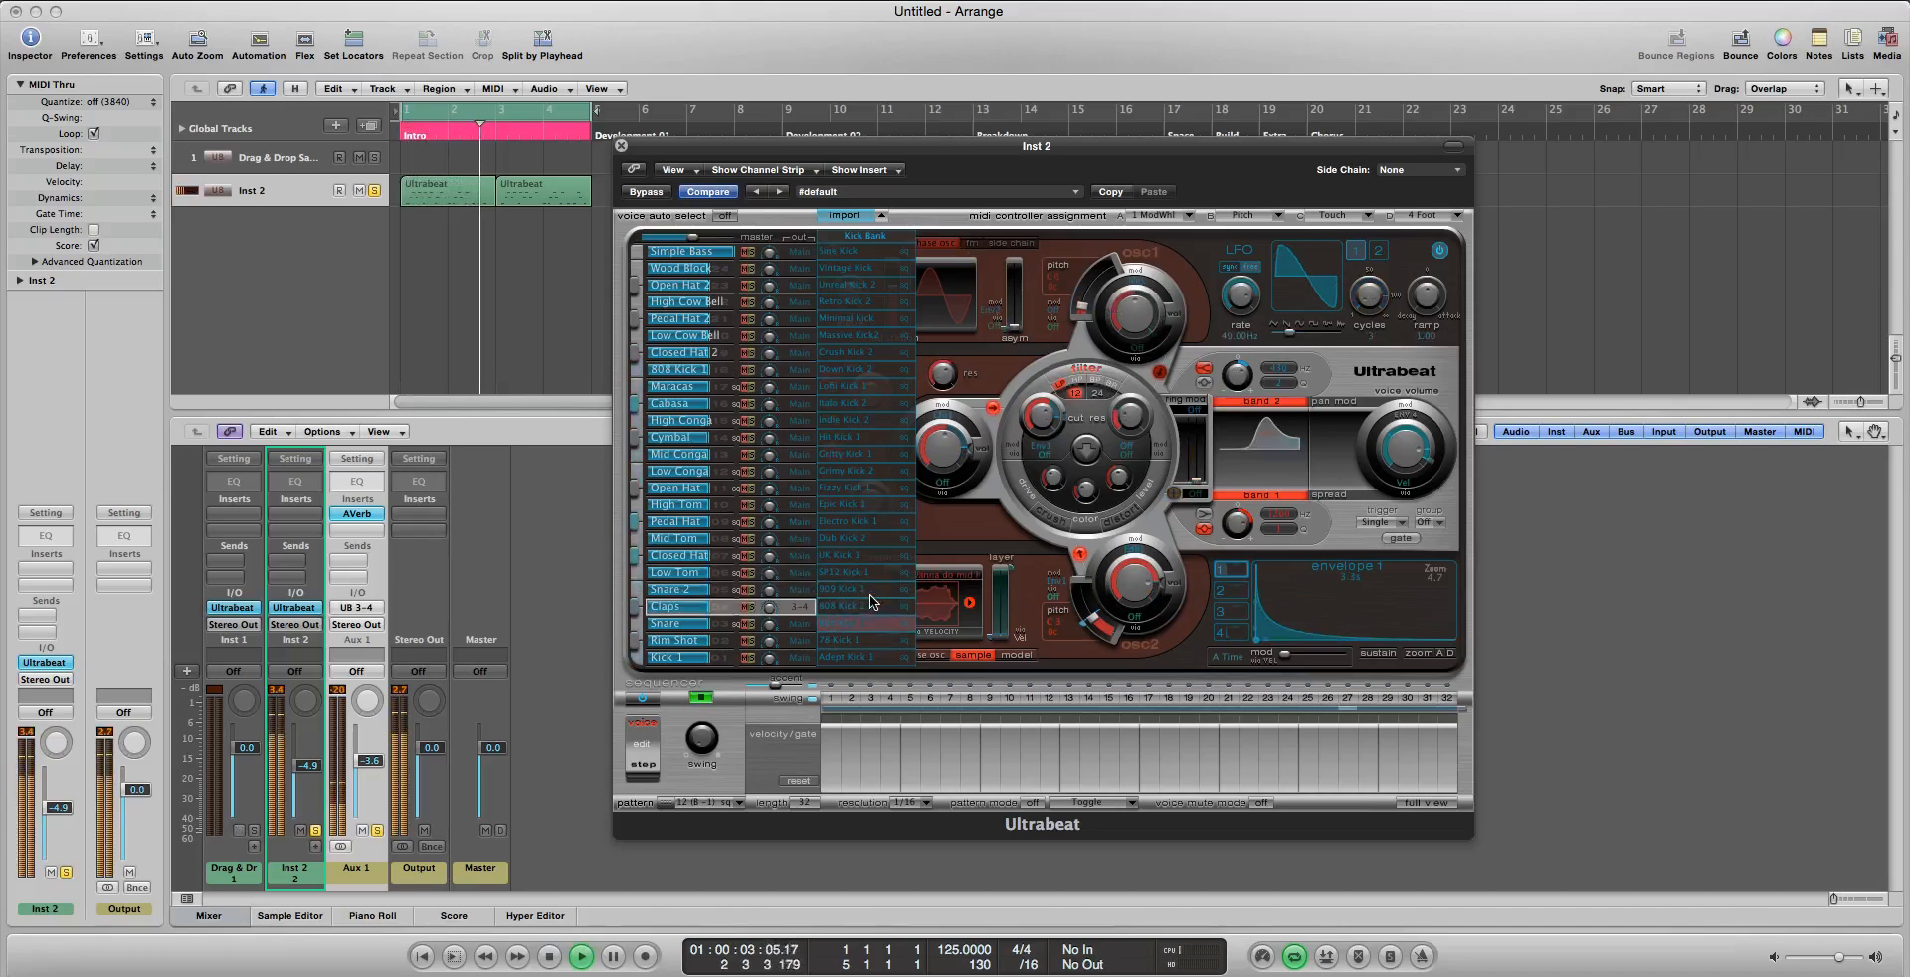
drag(855, 579, 683, 608)
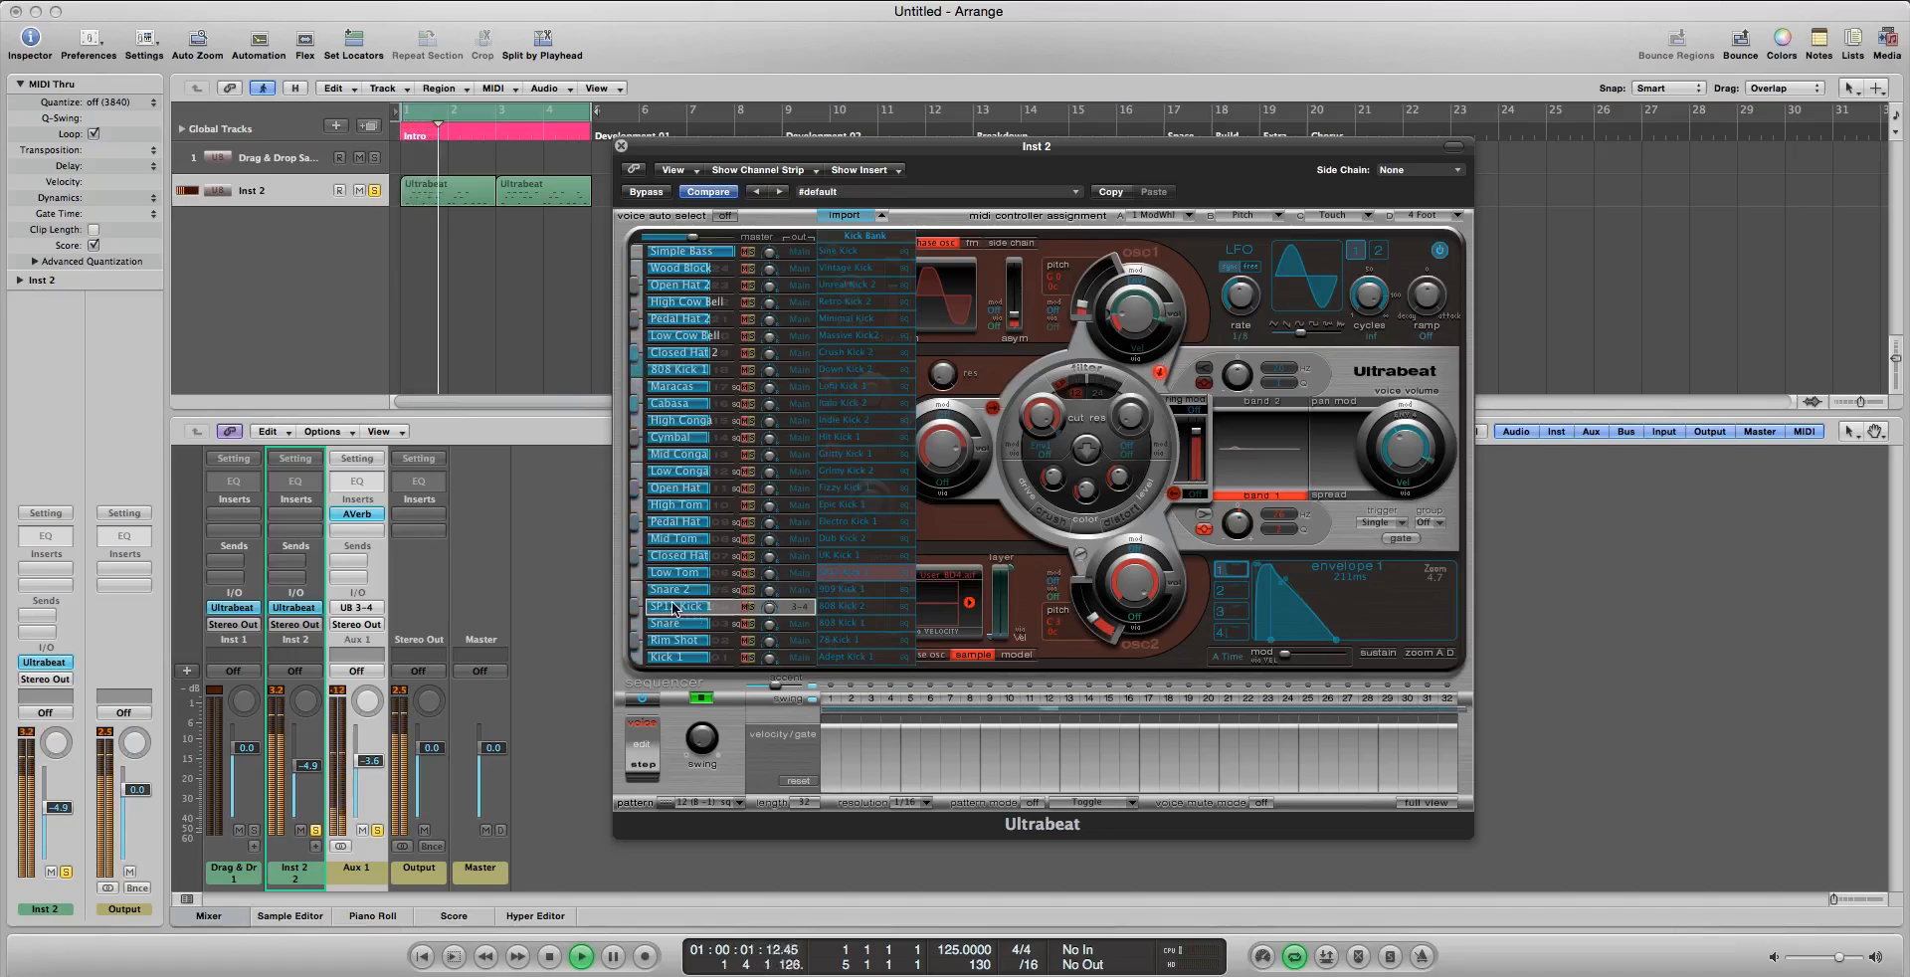
Import Snare Bank.pst as the second kit and swap the former Claps voice for its Hit Snare 1 sound
click(848, 216)
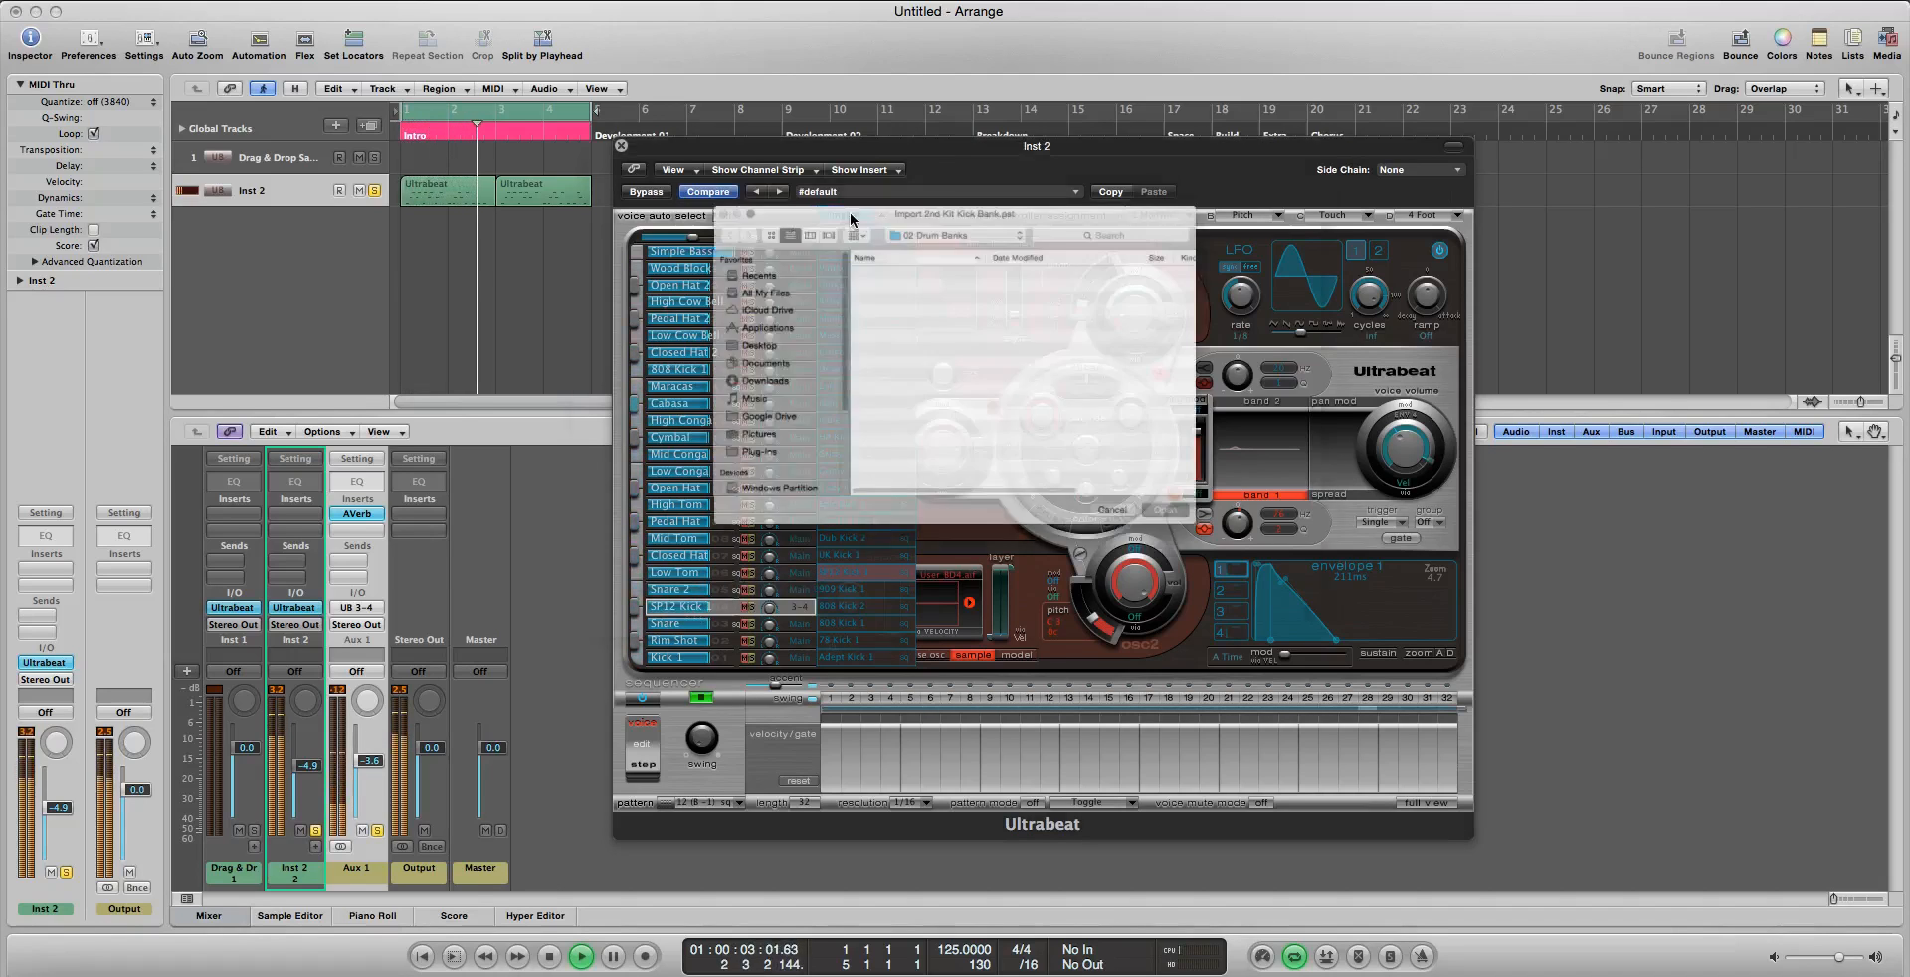
click(893, 307)
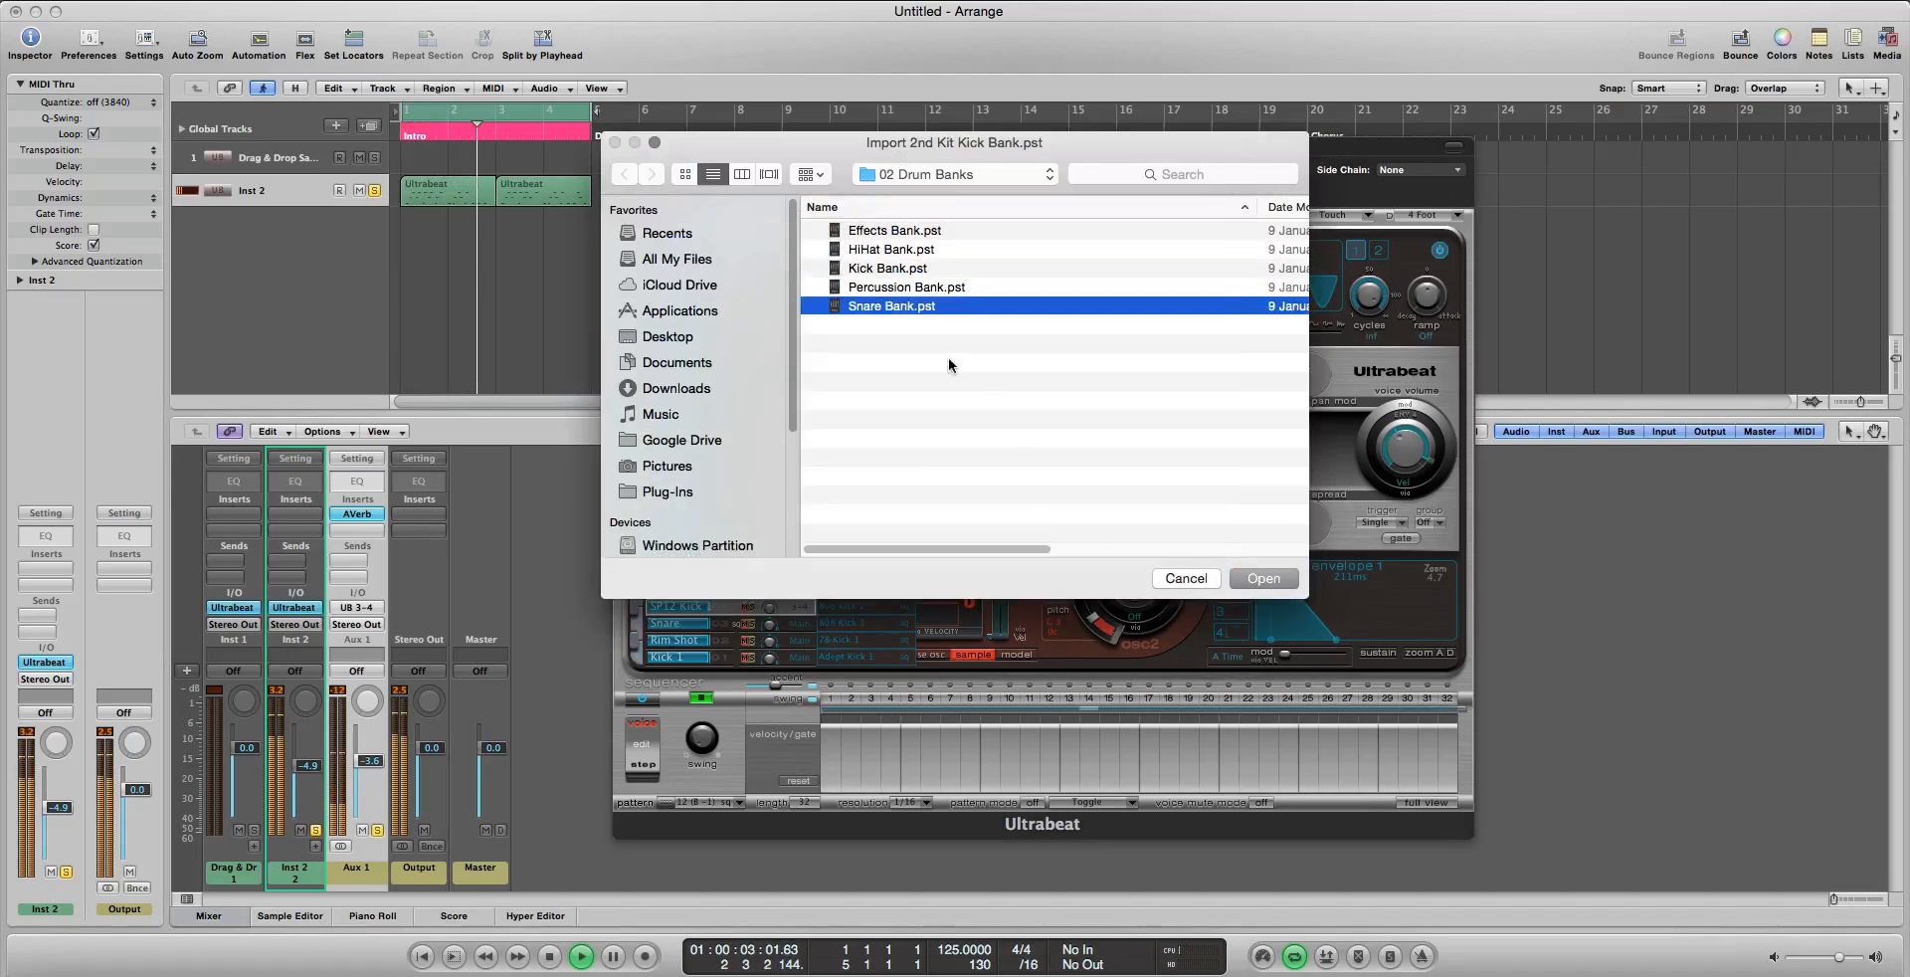
key(Return)
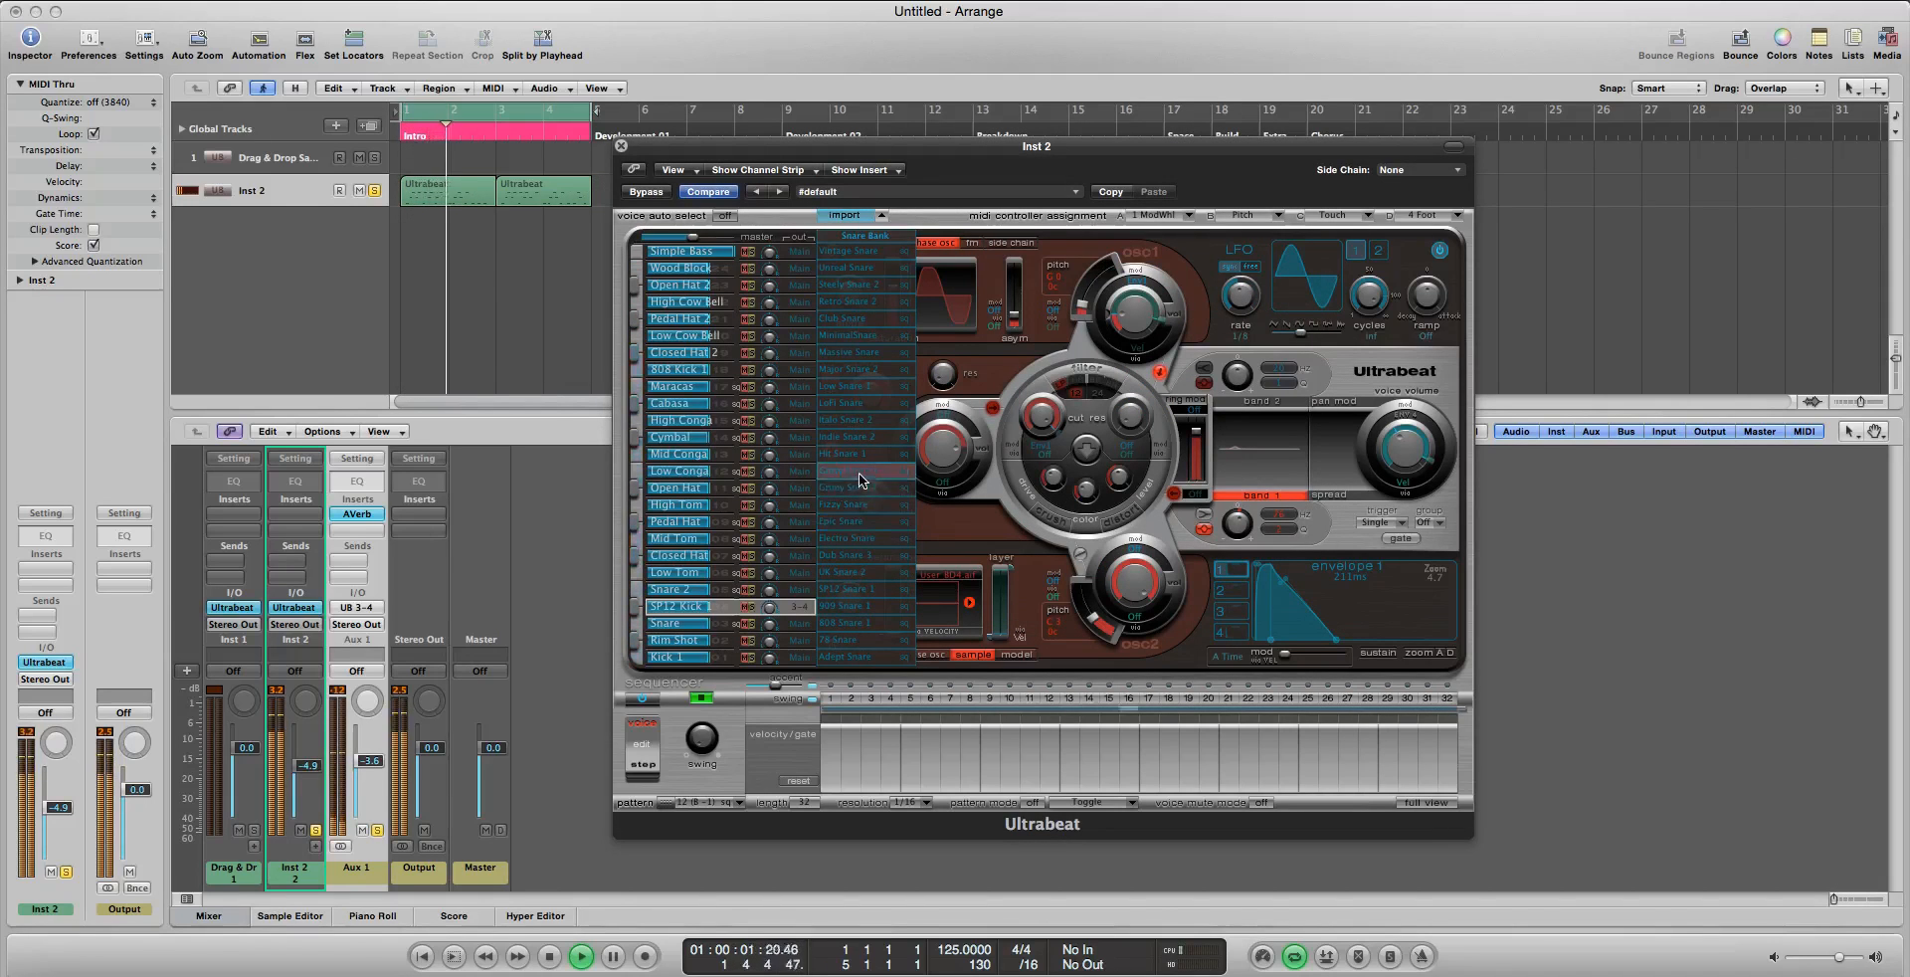
drag(862, 448, 675, 606)
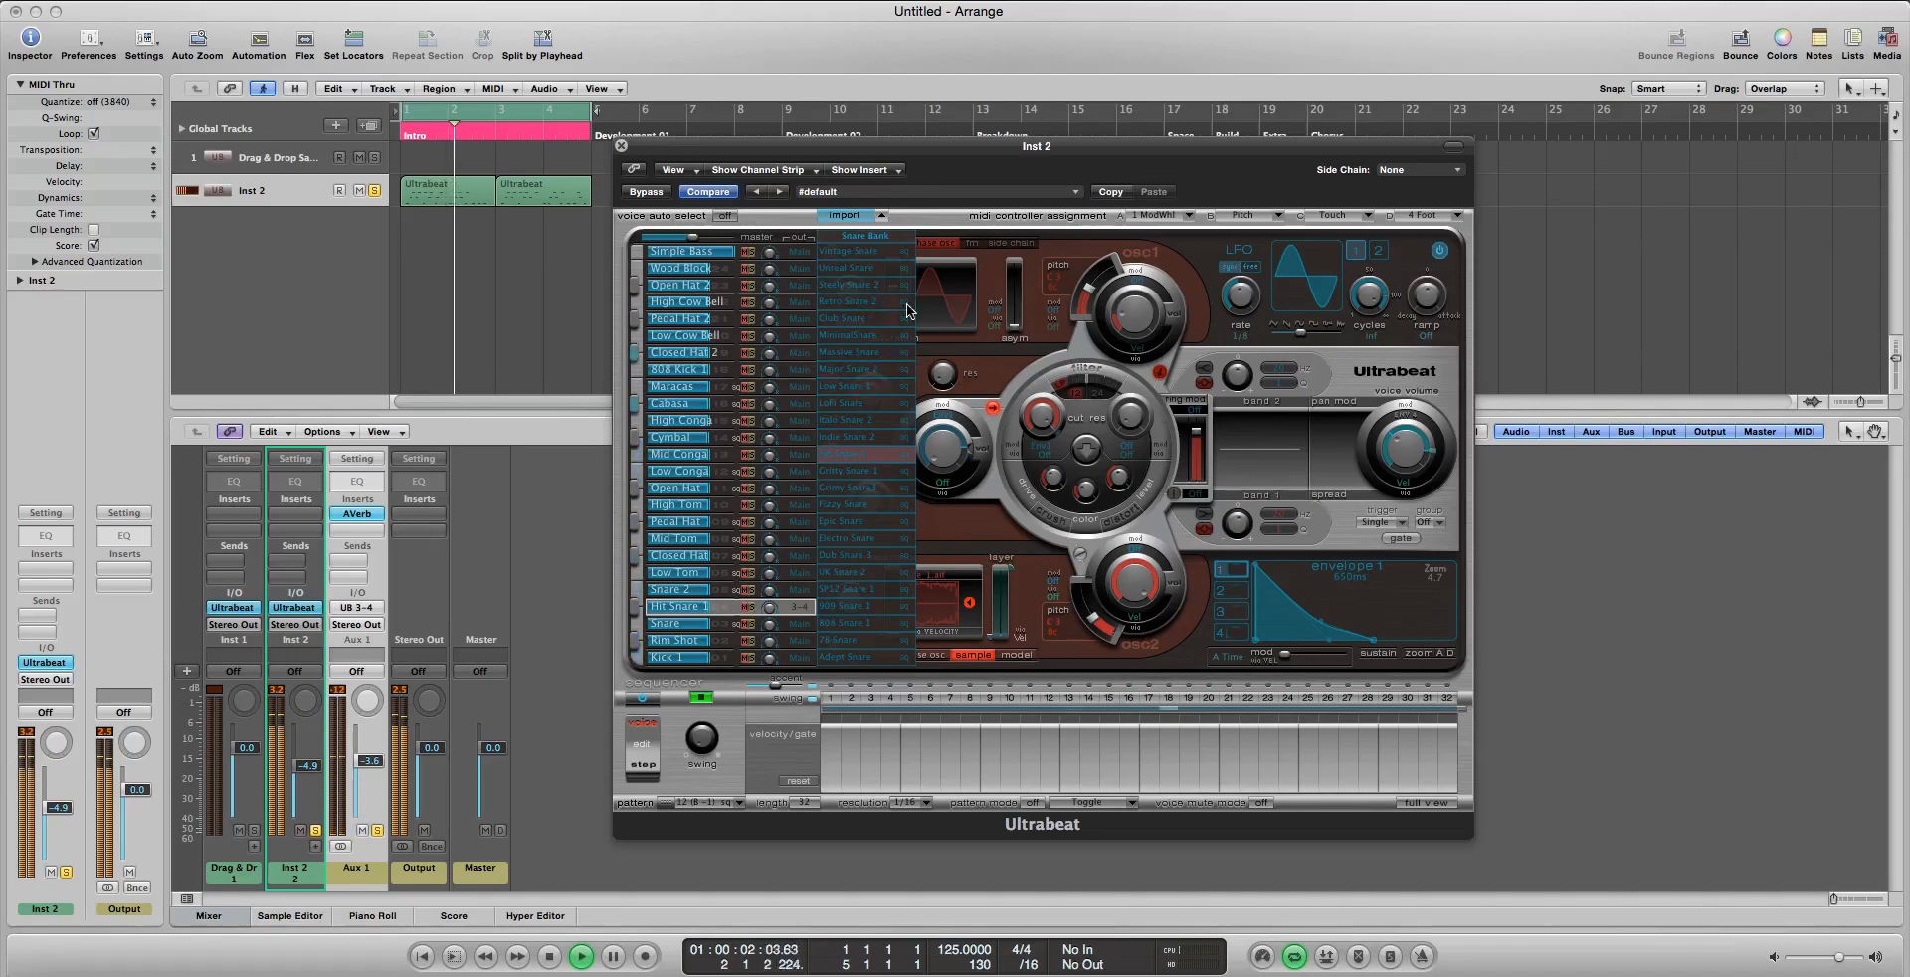
Import Percussion Bank.pst as the second kit and replace the Hit Snare 1 voice with its short guiro sound
click(864, 213)
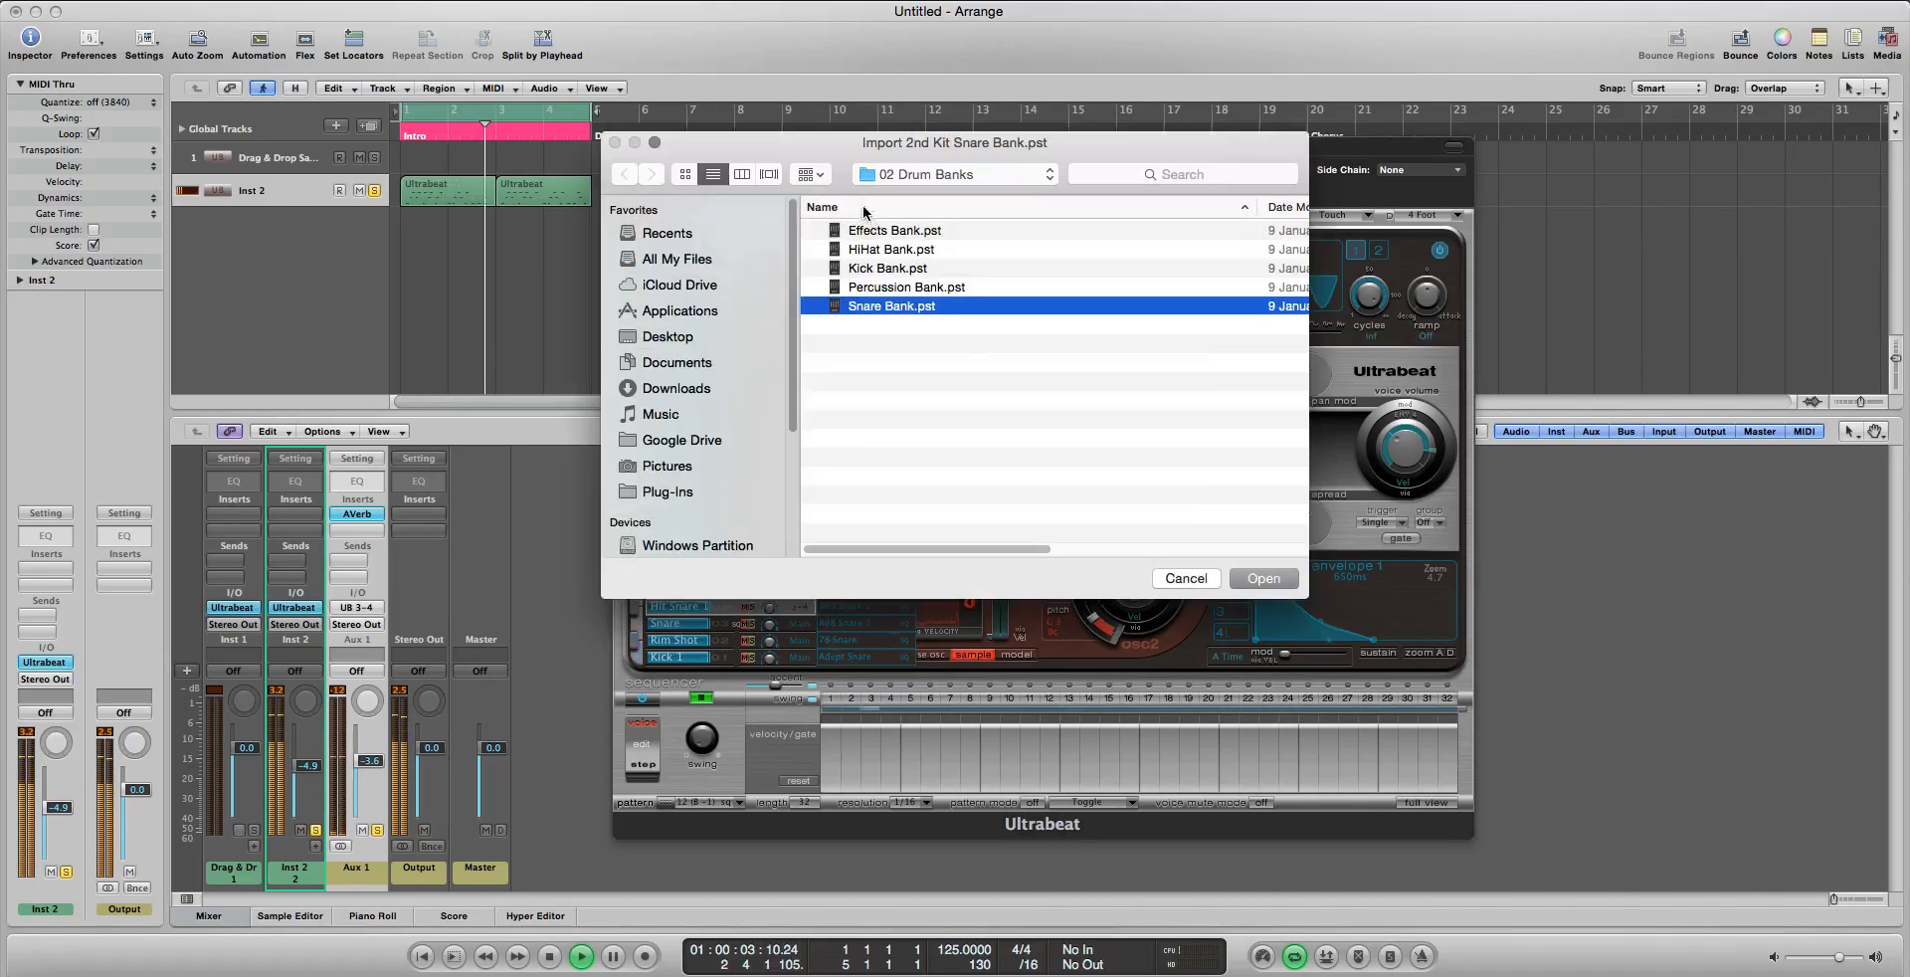
click(904, 289)
click(1255, 576)
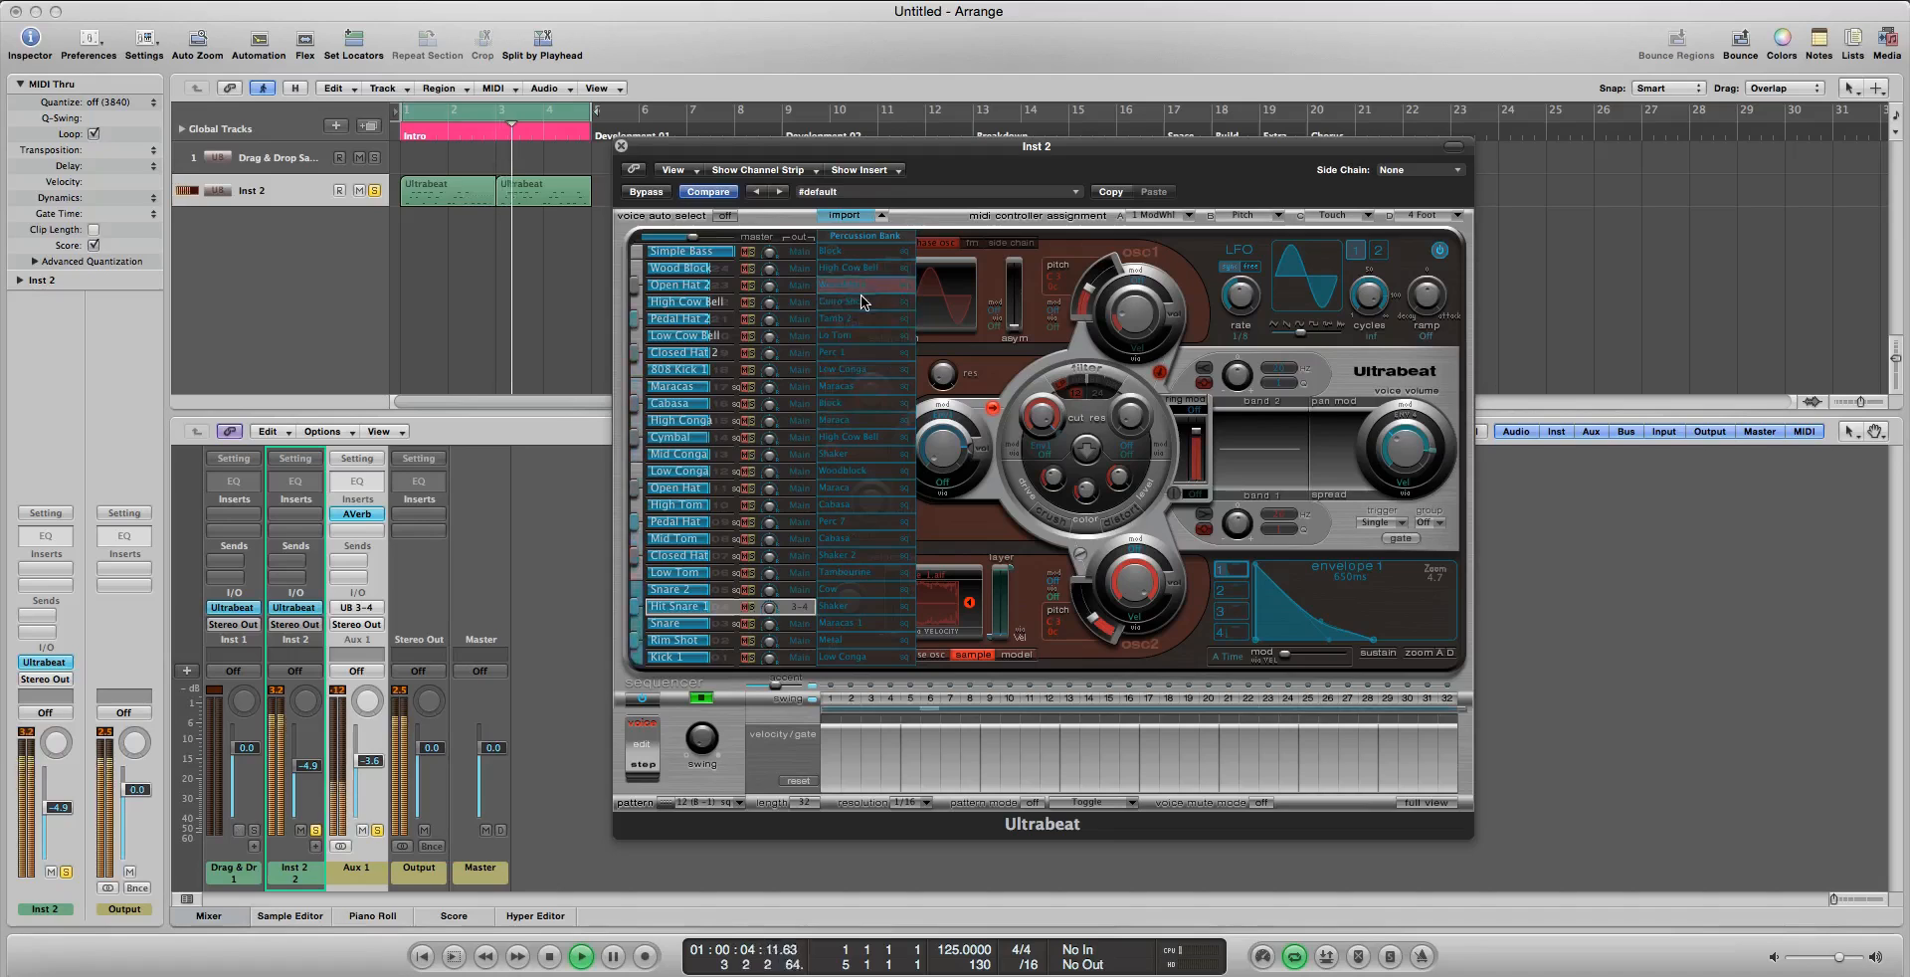
drag(856, 295, 698, 604)
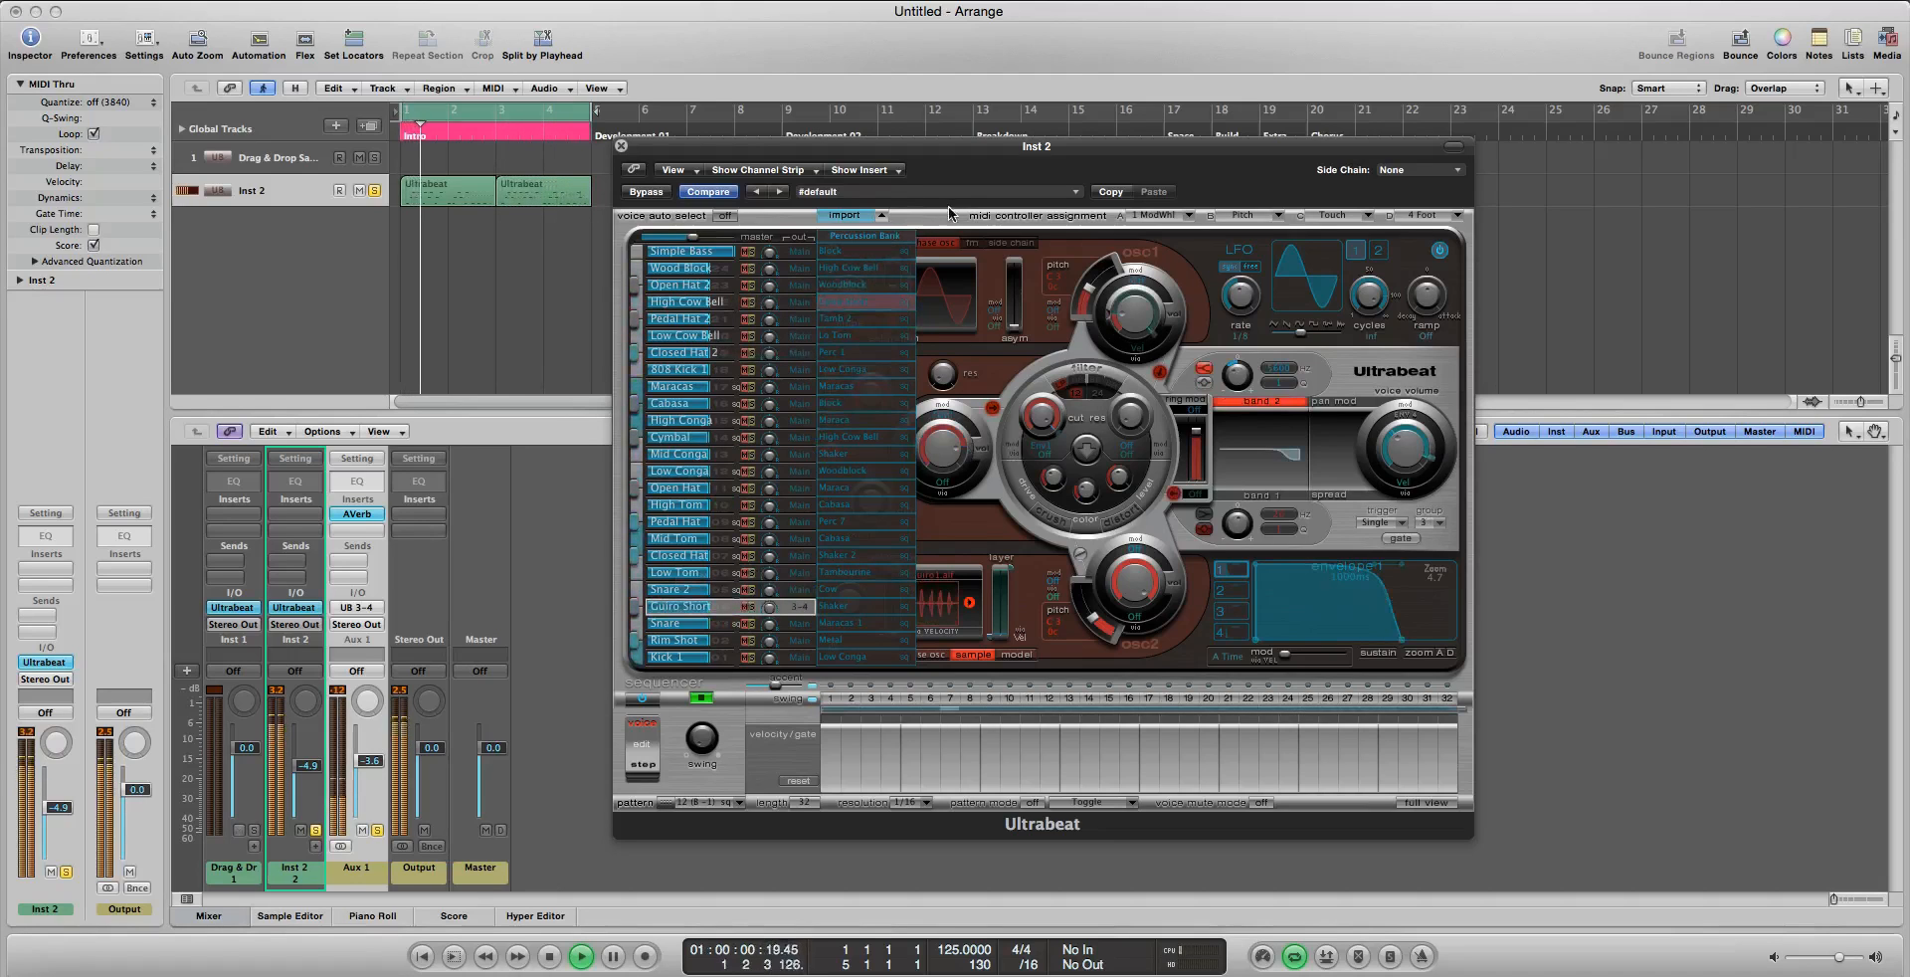
Hide the imported Percussion Bank list and stop playback
click(868, 215)
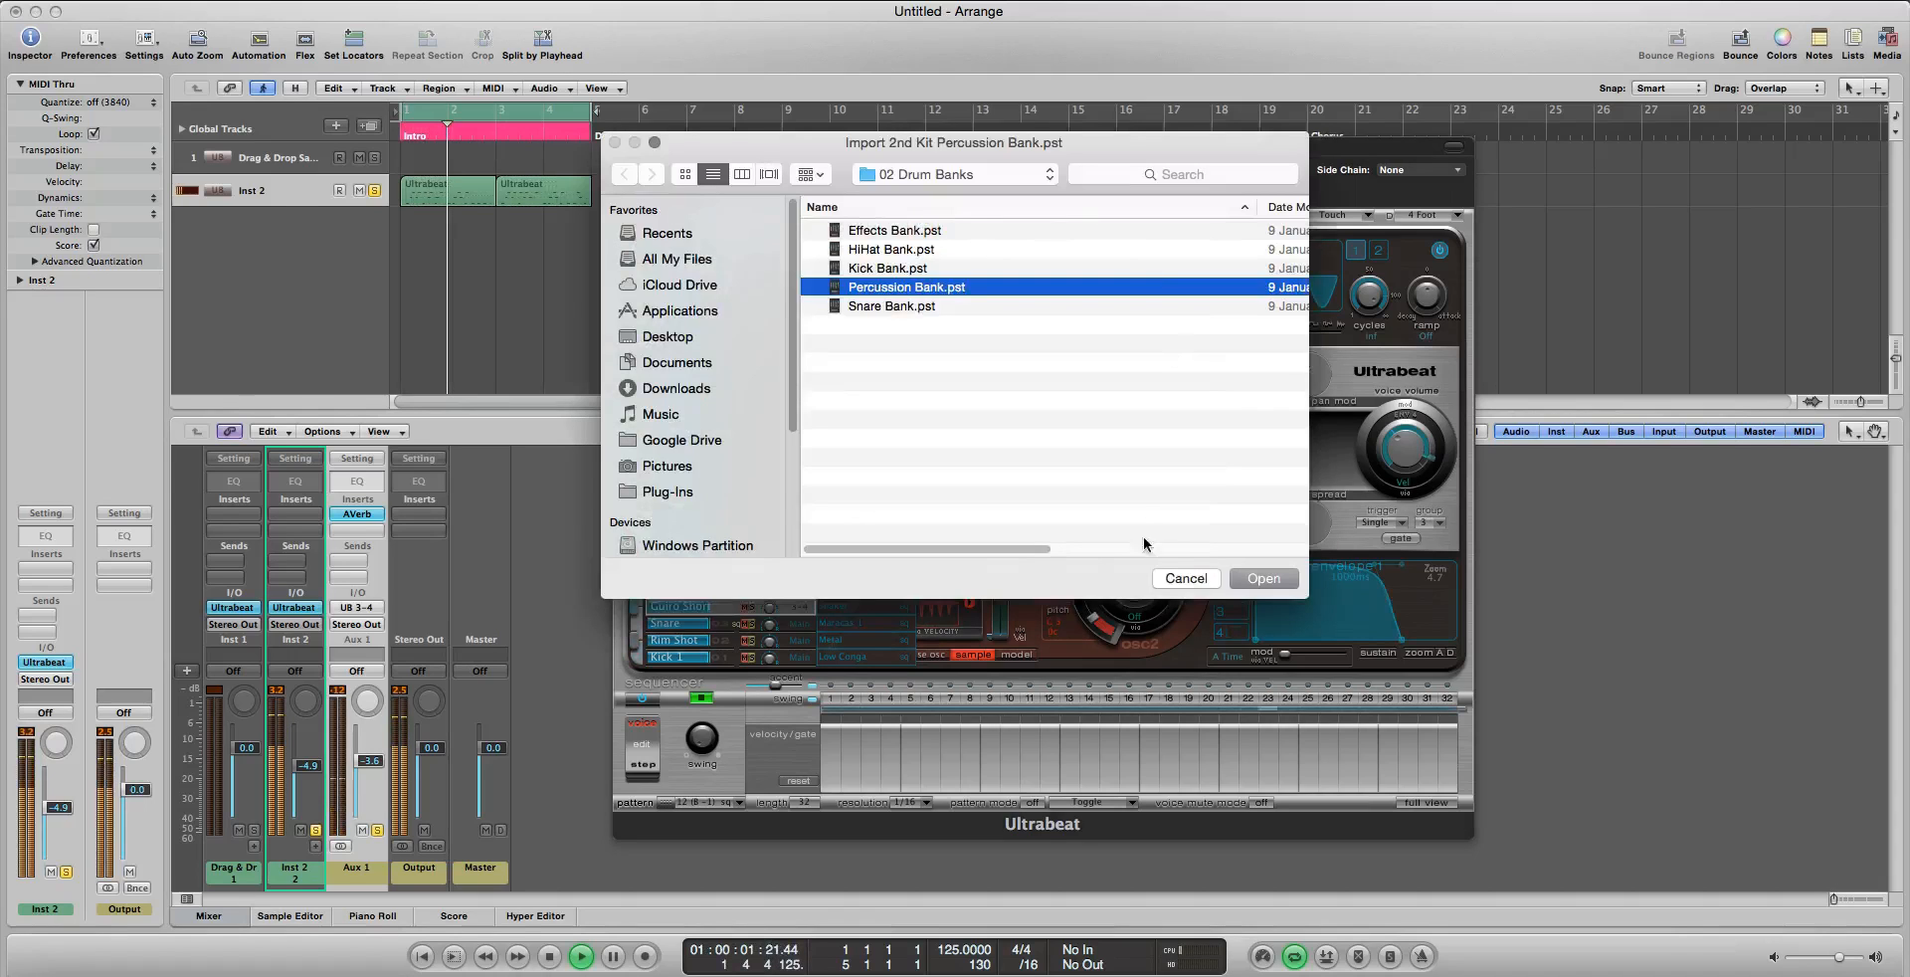
click(1186, 579)
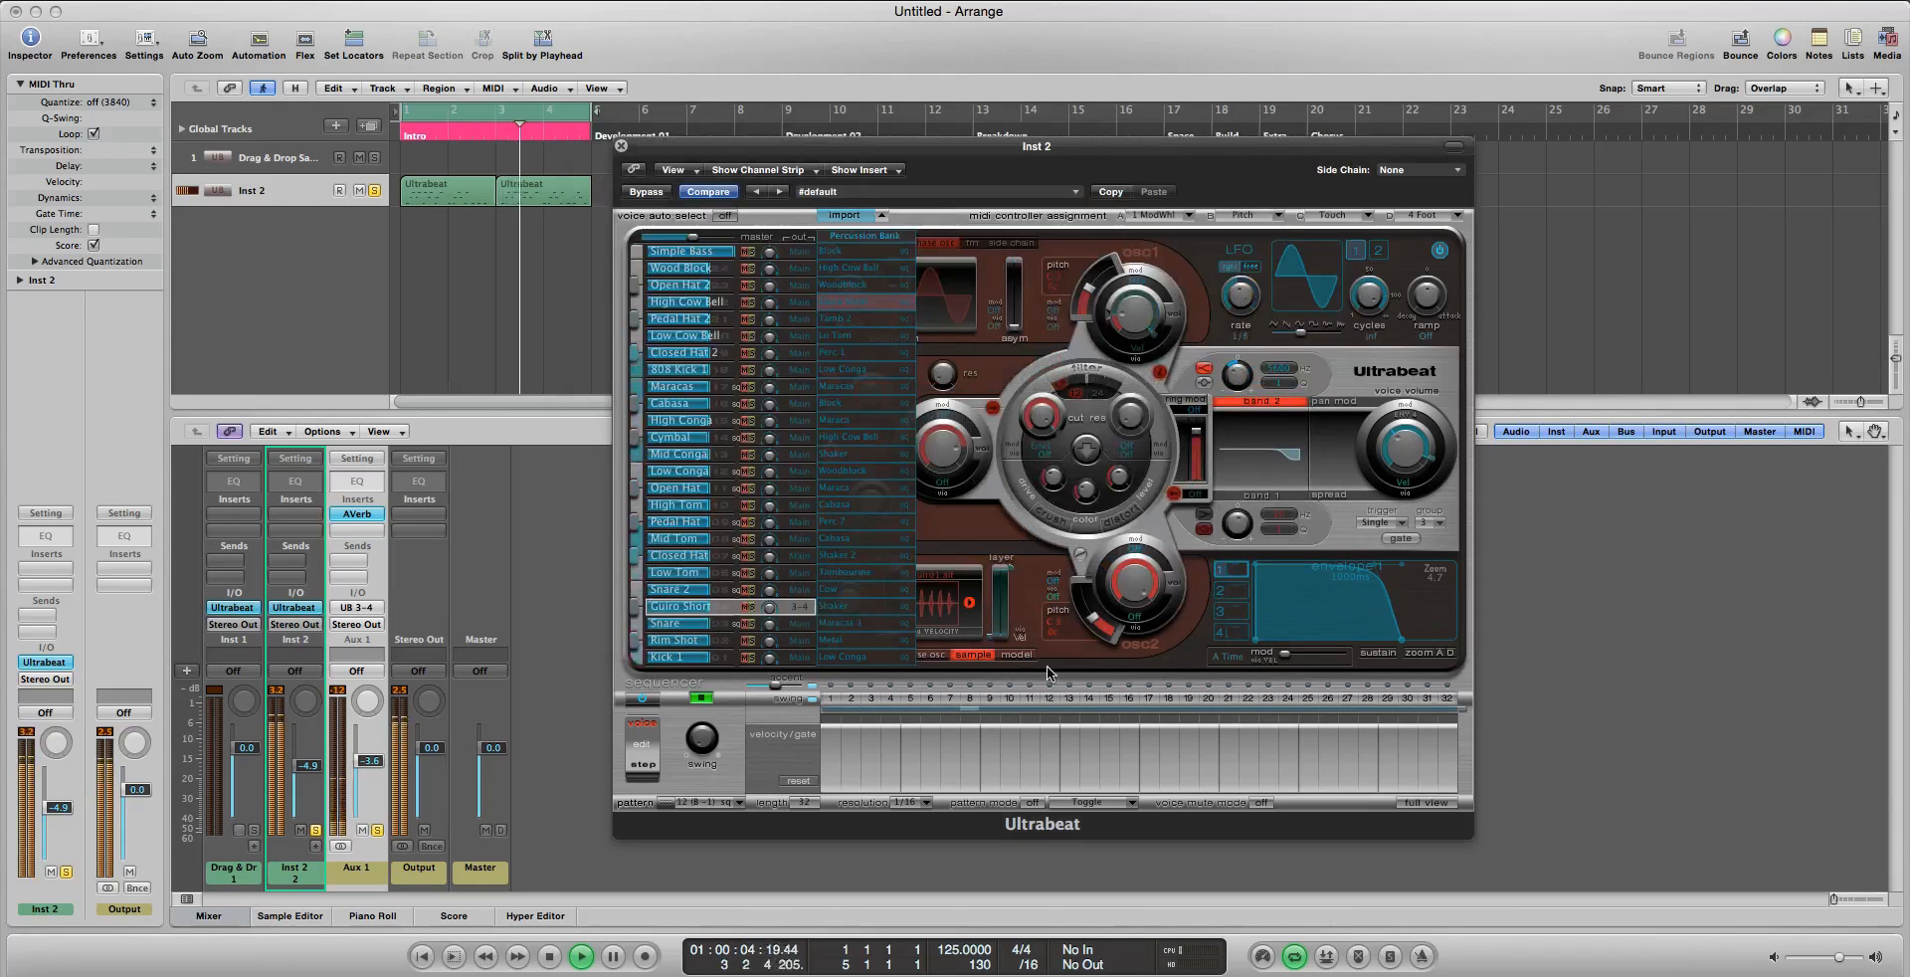
click(883, 216)
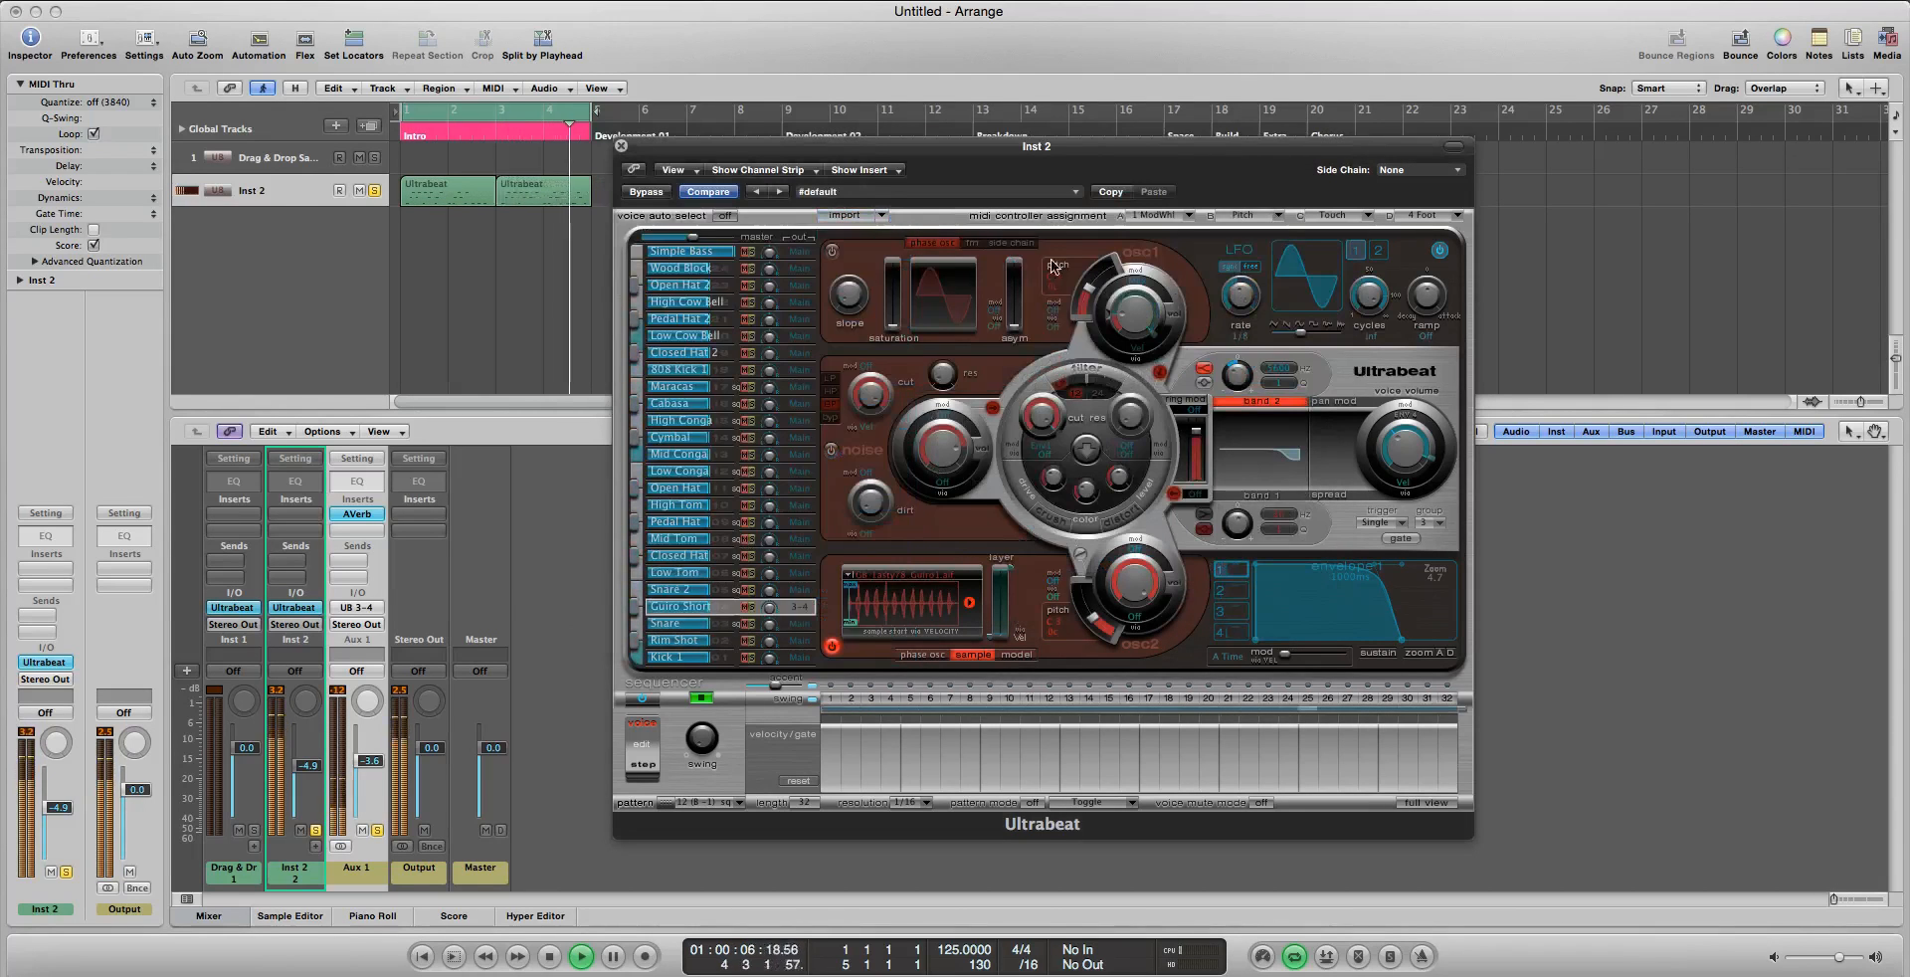
key(space)
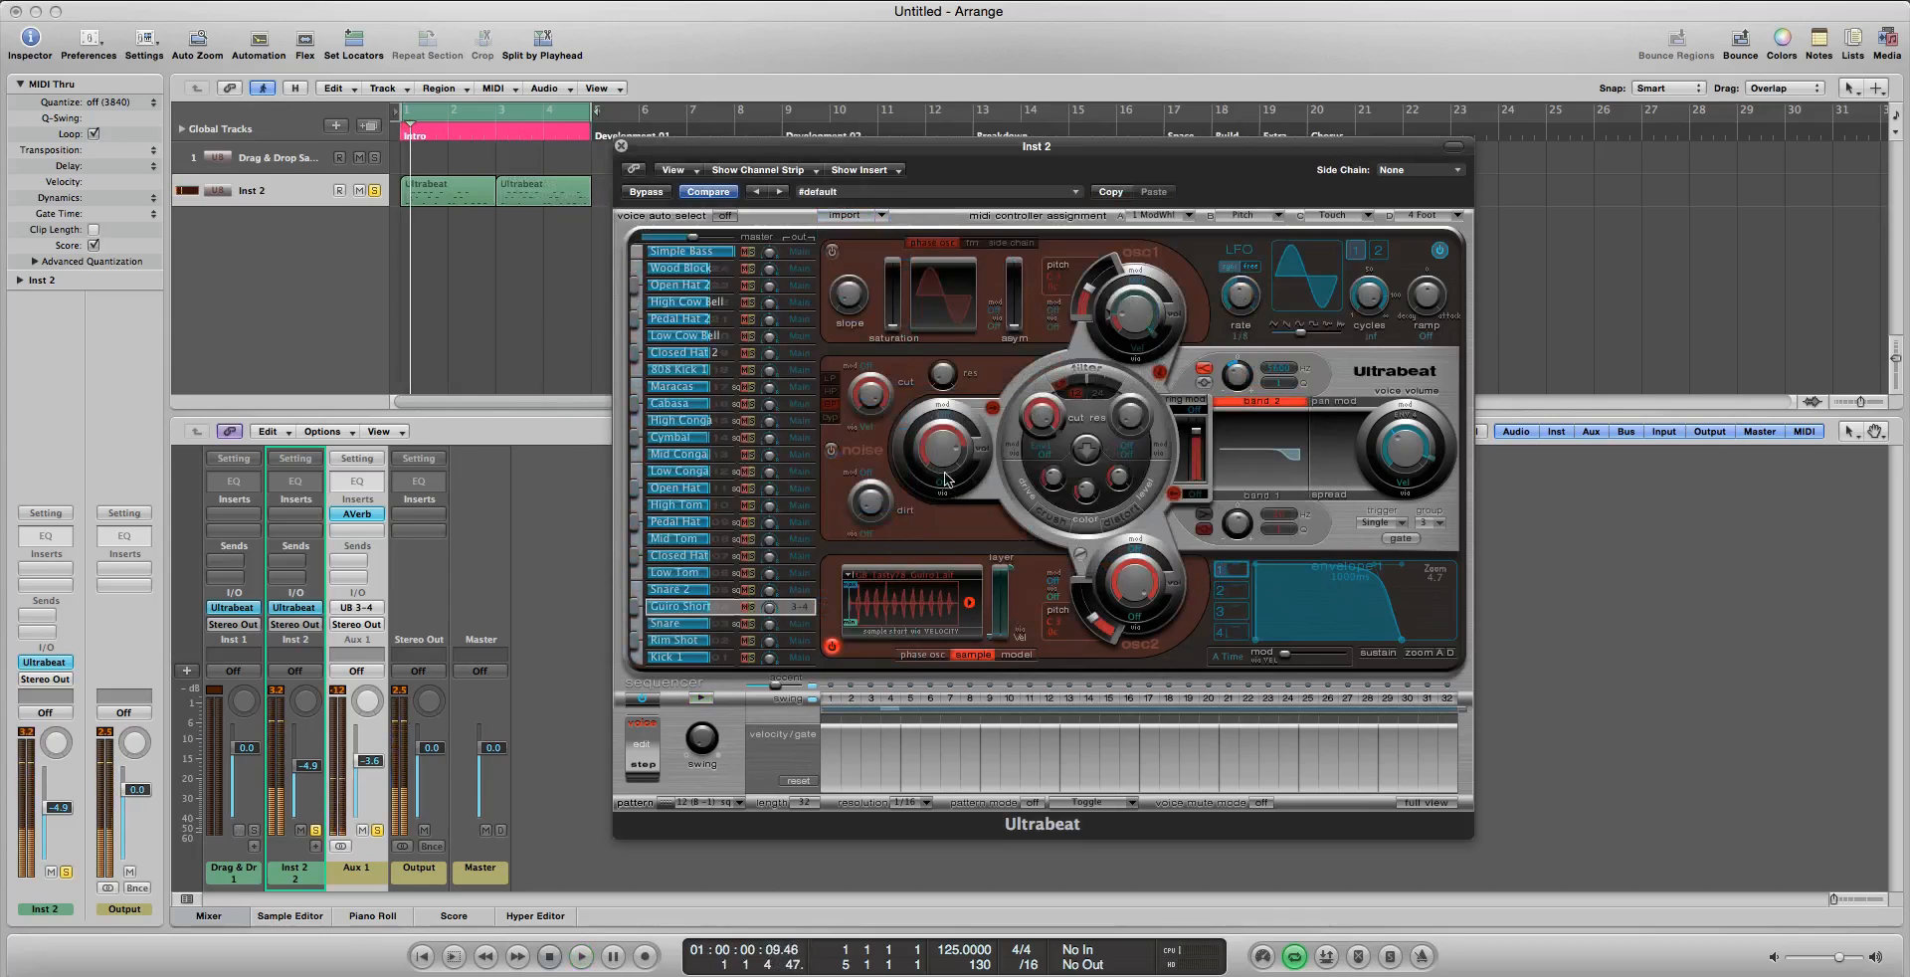
click(710, 573)
click(708, 609)
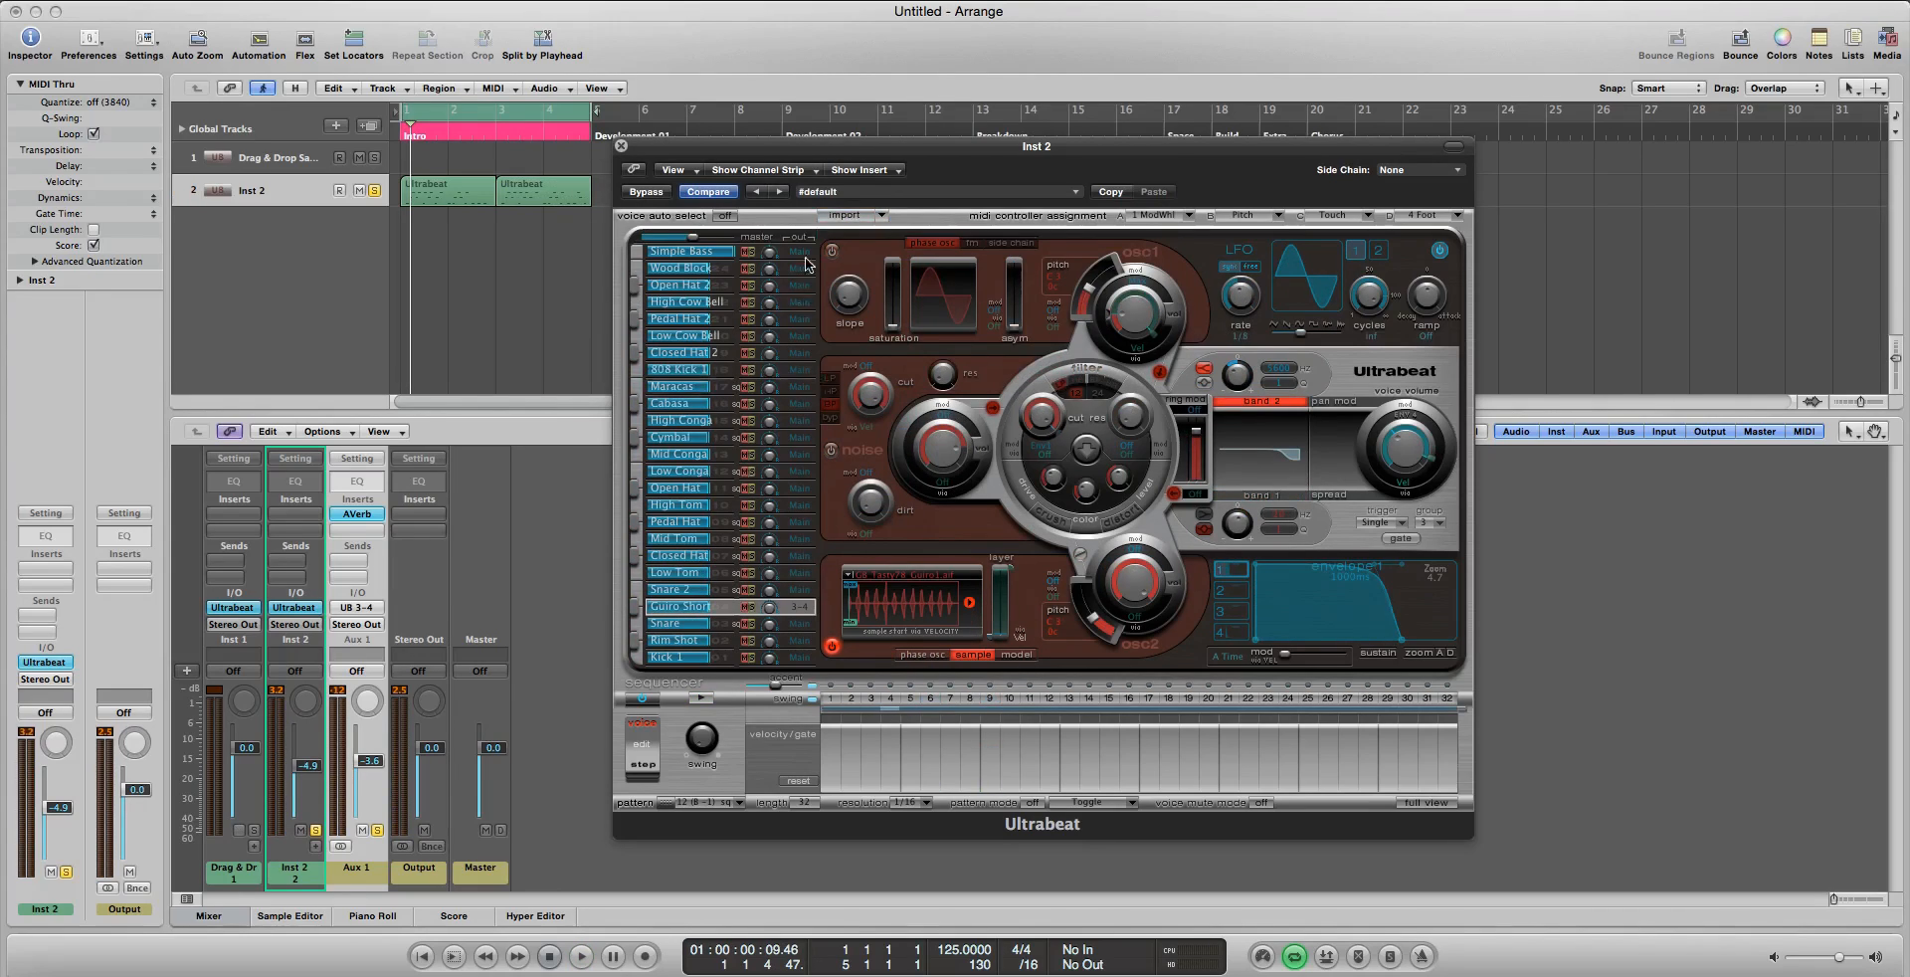
Load the Drag & Drop Samples setting from 01 Drum Kits and select the Sample 01 voice
click(864, 191)
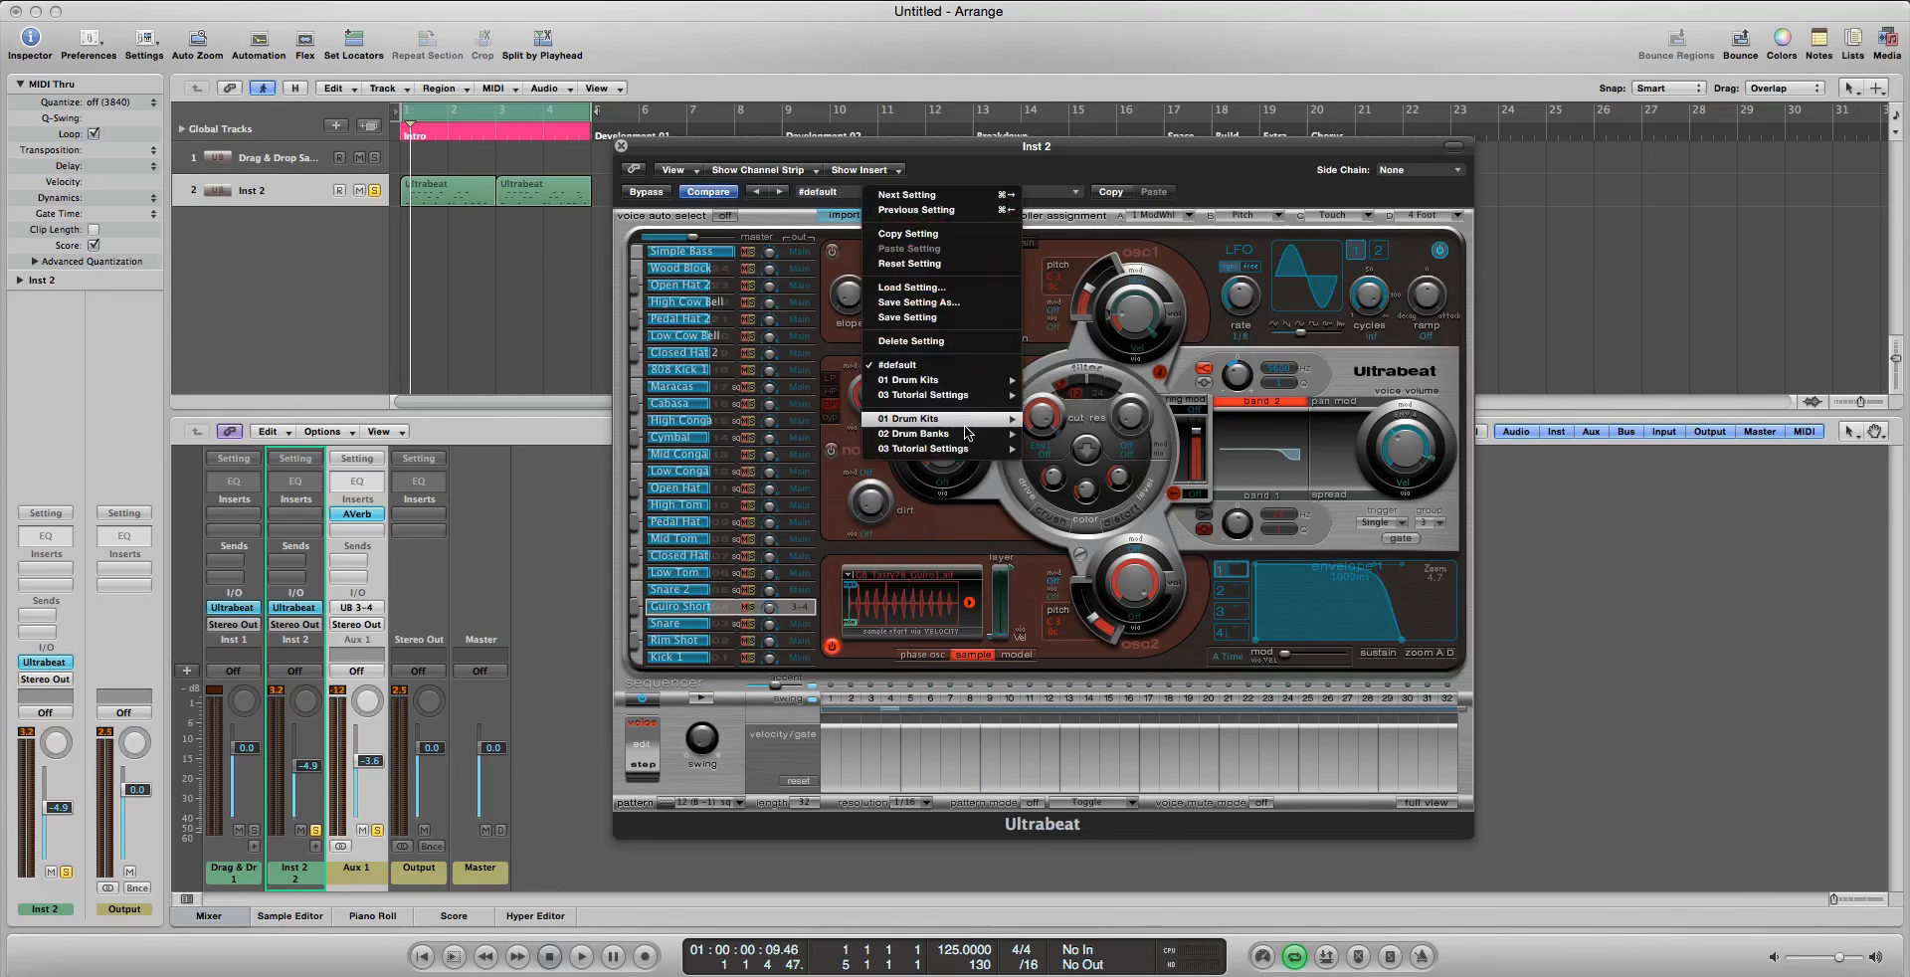
mouse_move(970, 419)
click(1093, 479)
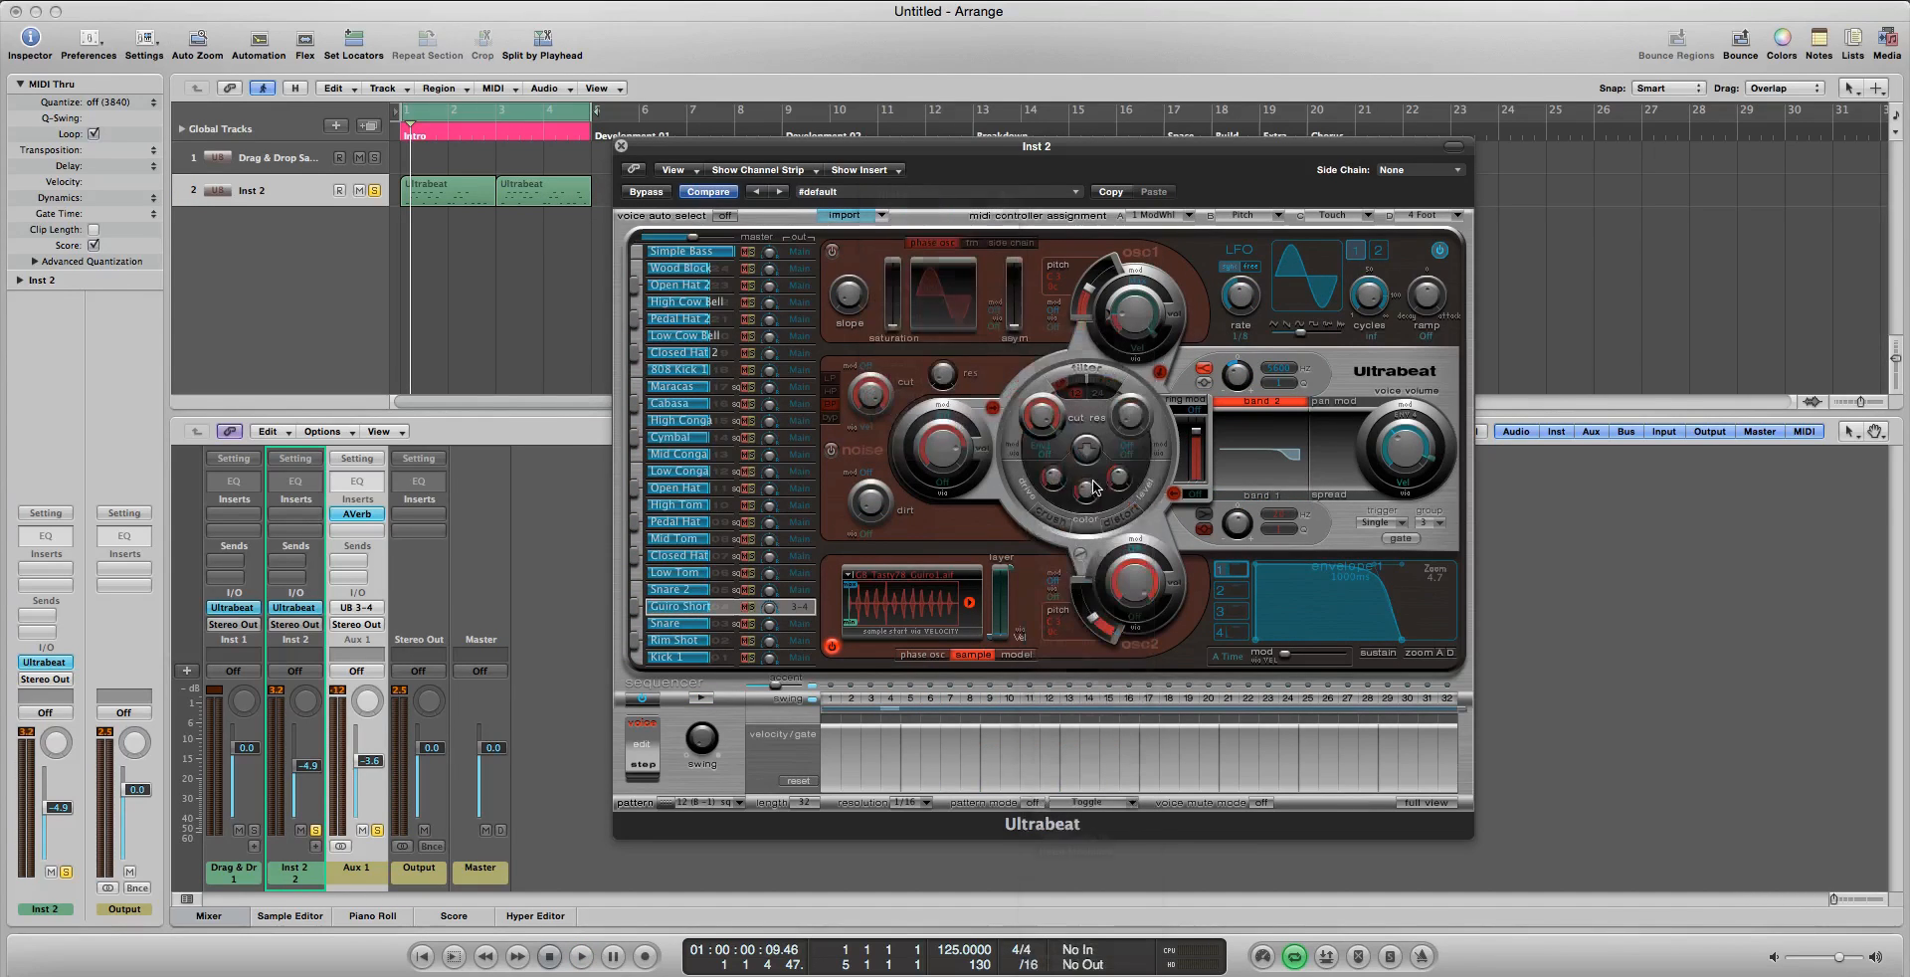
click(704, 656)
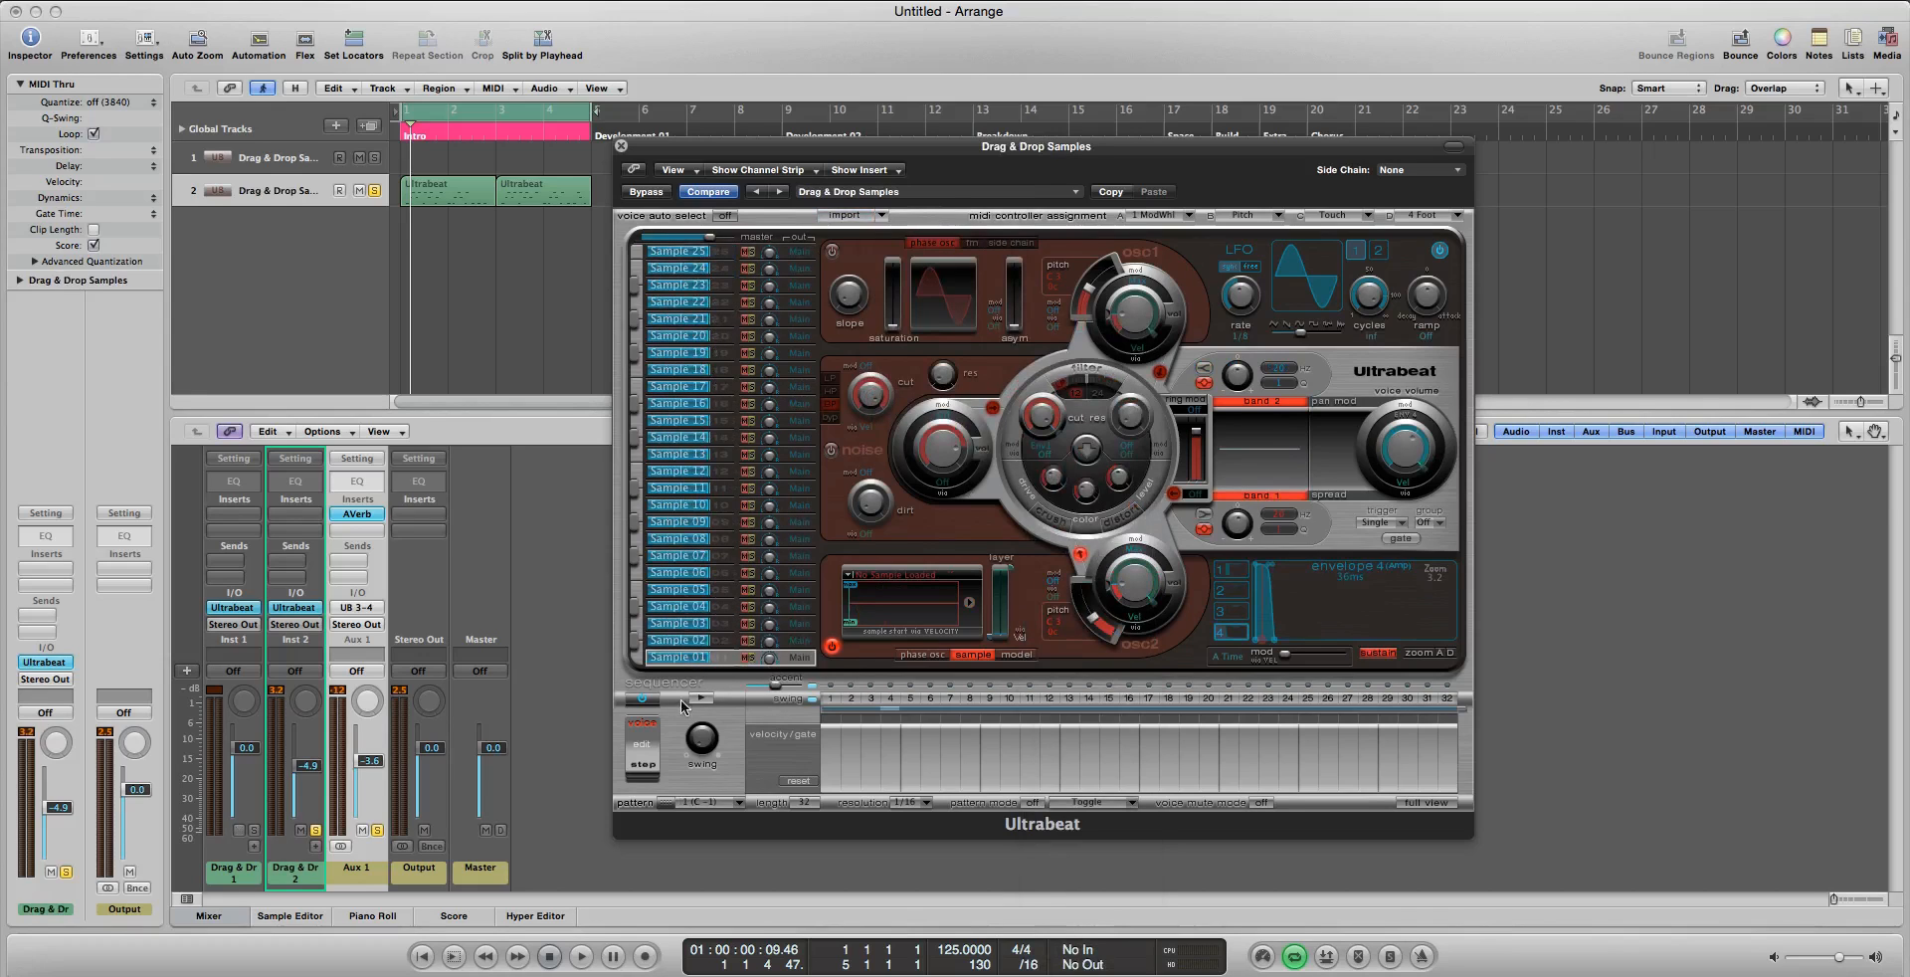
Switch to Finder, look through the rock and musicradar-female-vocal-samples folders for samples, and close the window
key(super+Tab)
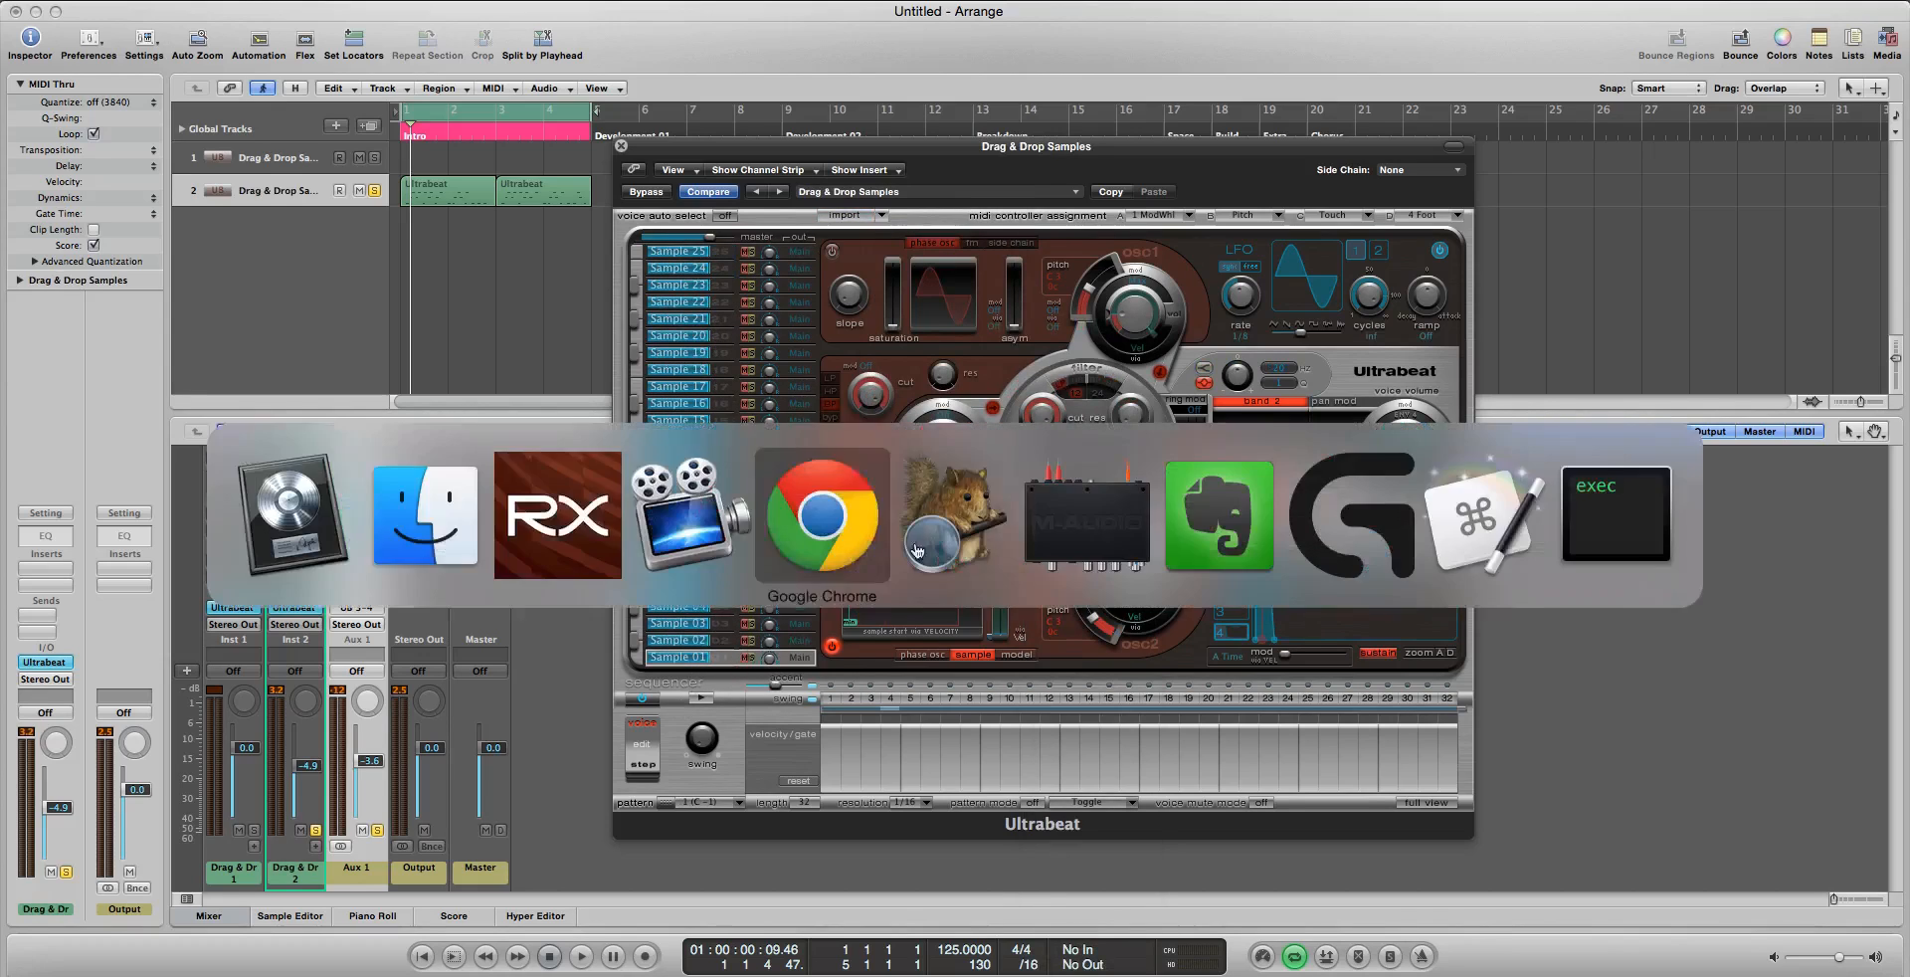
scroll(1355, 514, up, 10)
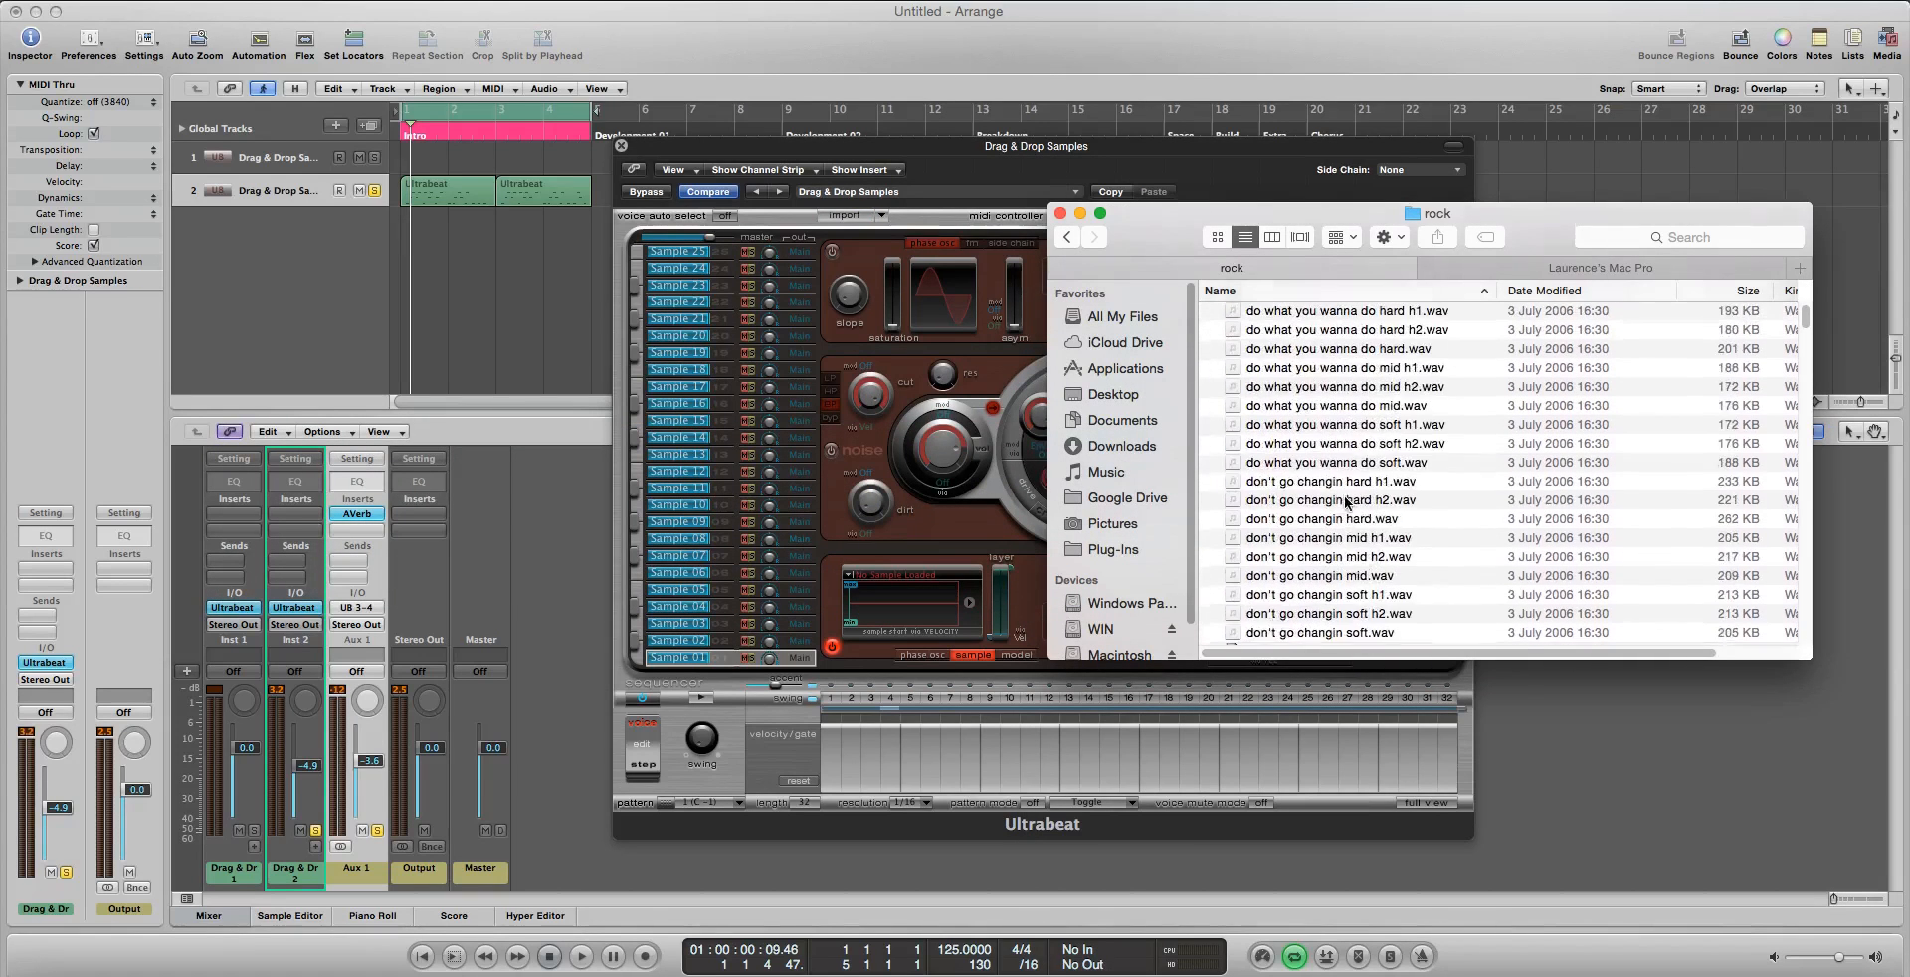
click(1067, 237)
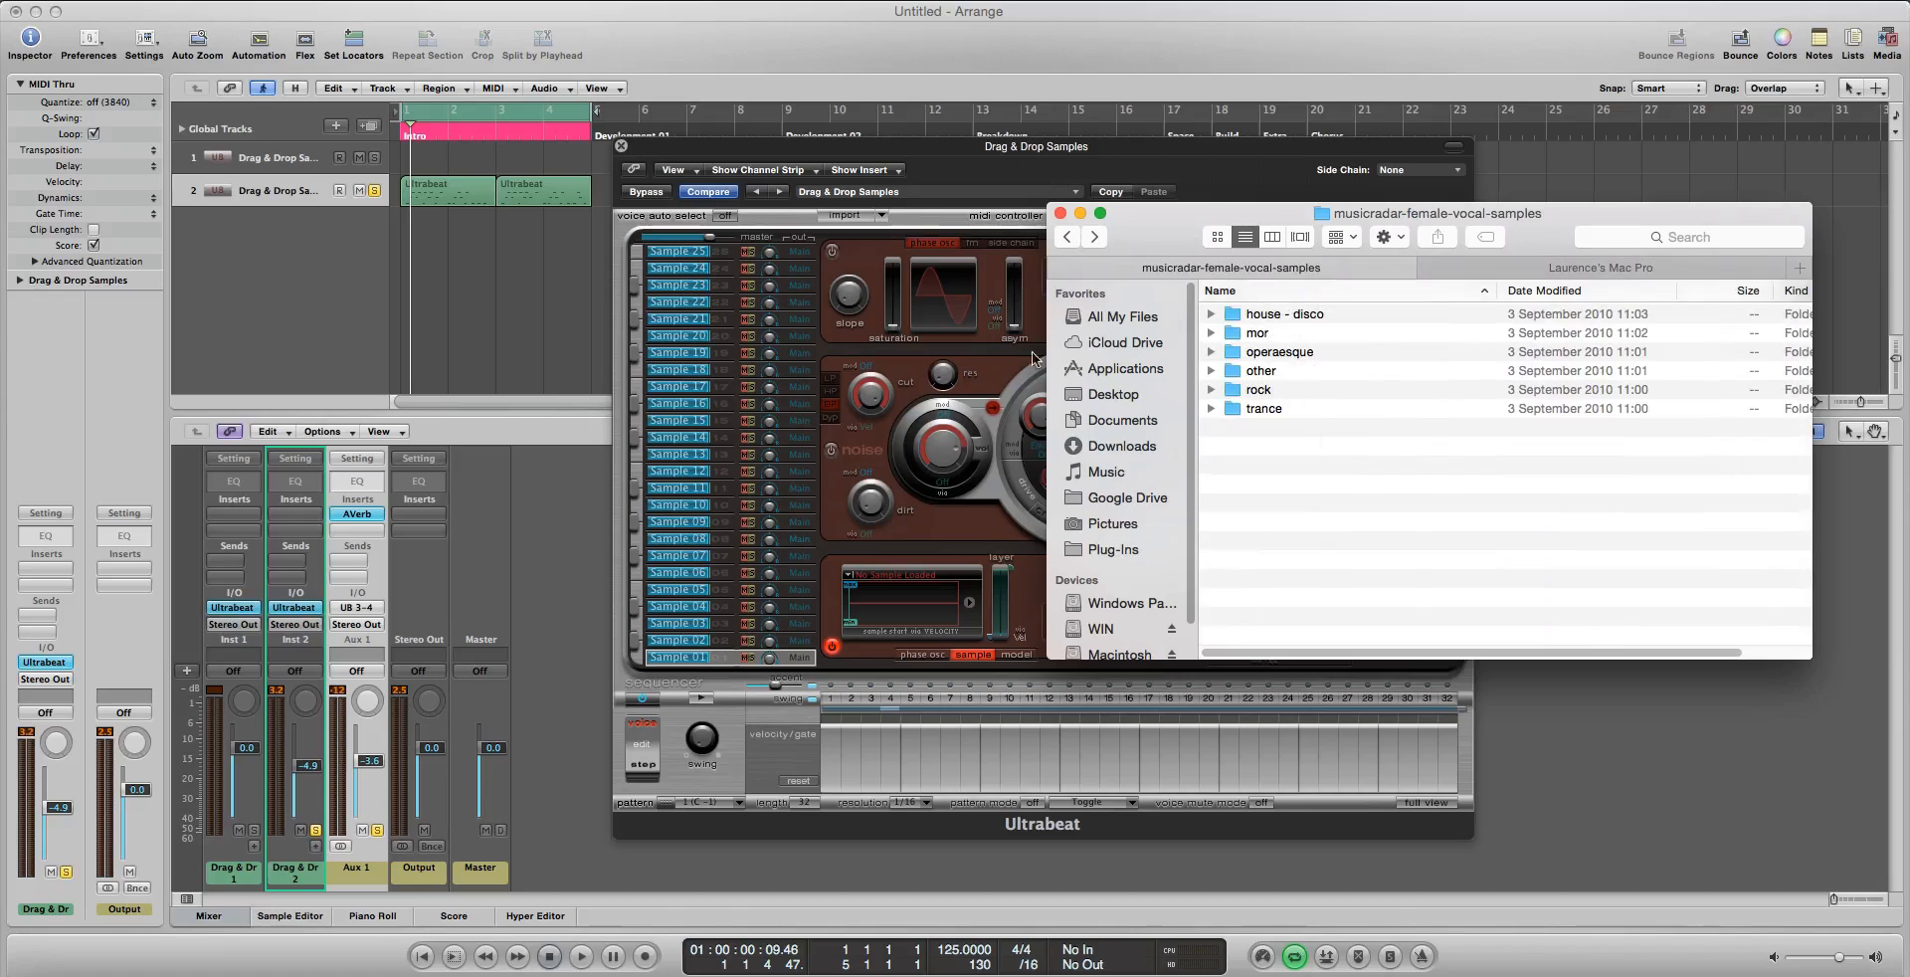
click(1060, 214)
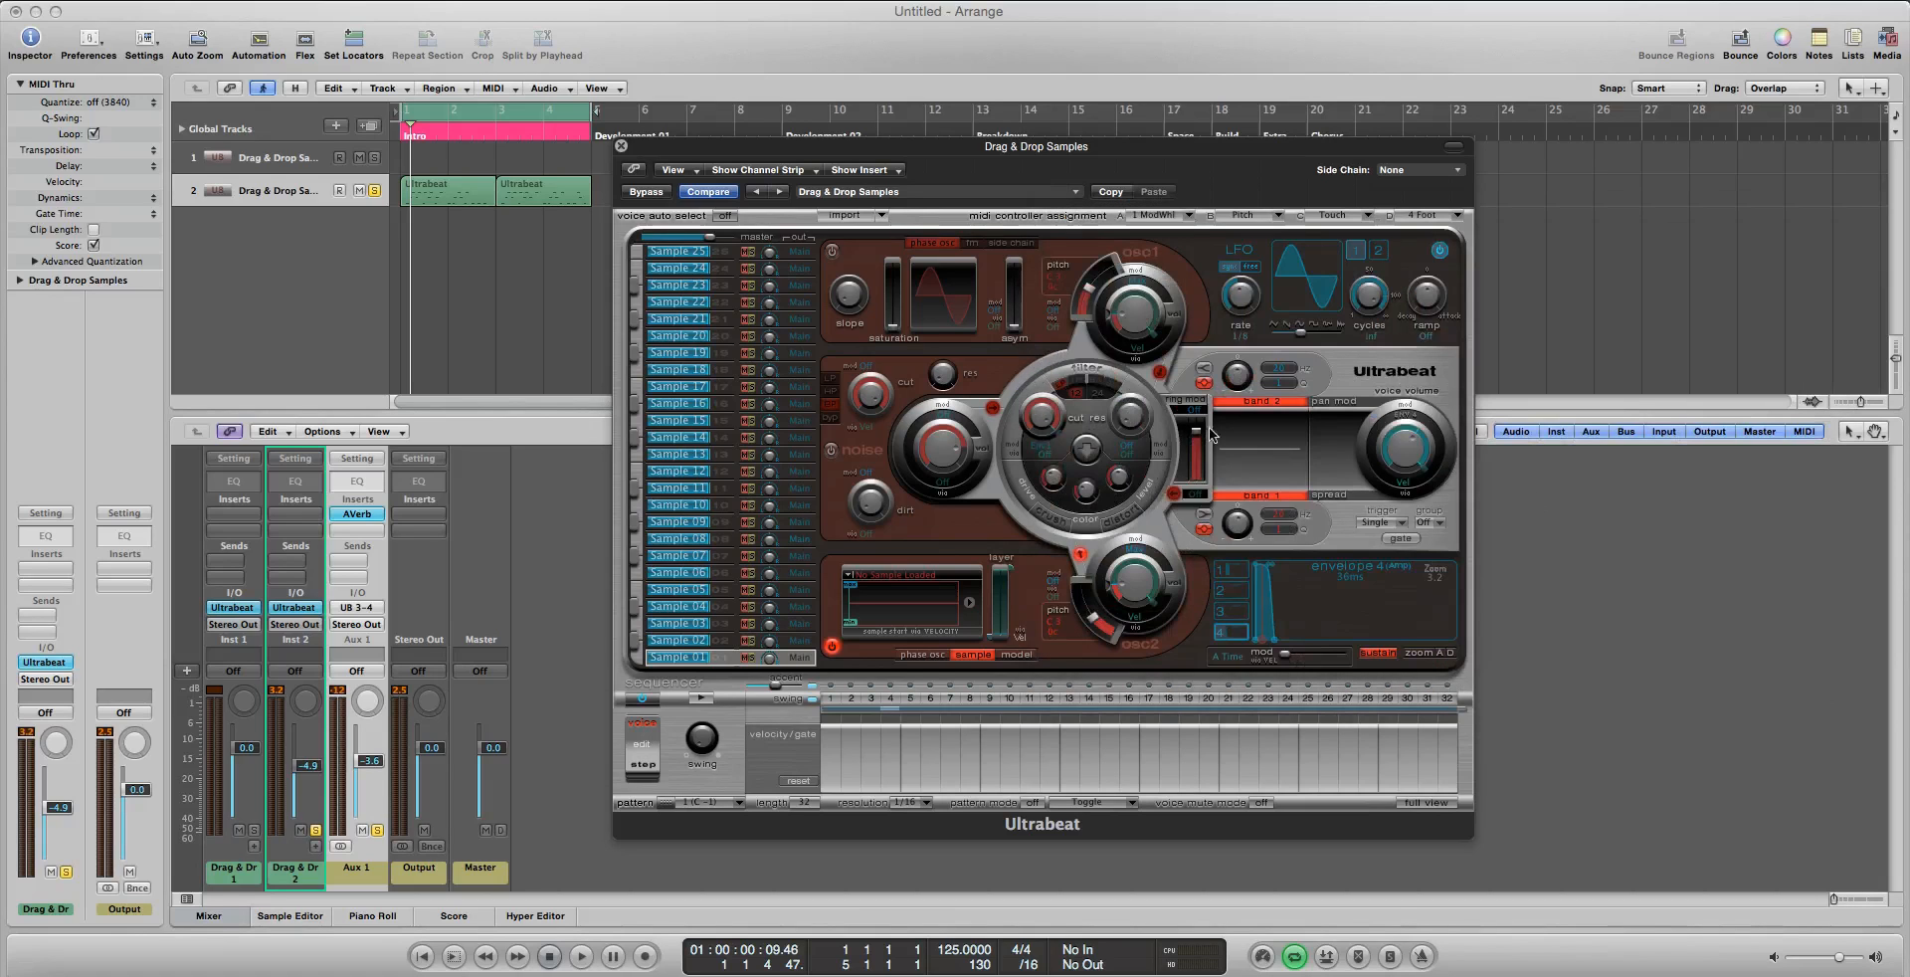
Save the current Ultrabeat setting as "Samples Needs Doin" in a new folder named "My Own Bank"
click(930, 195)
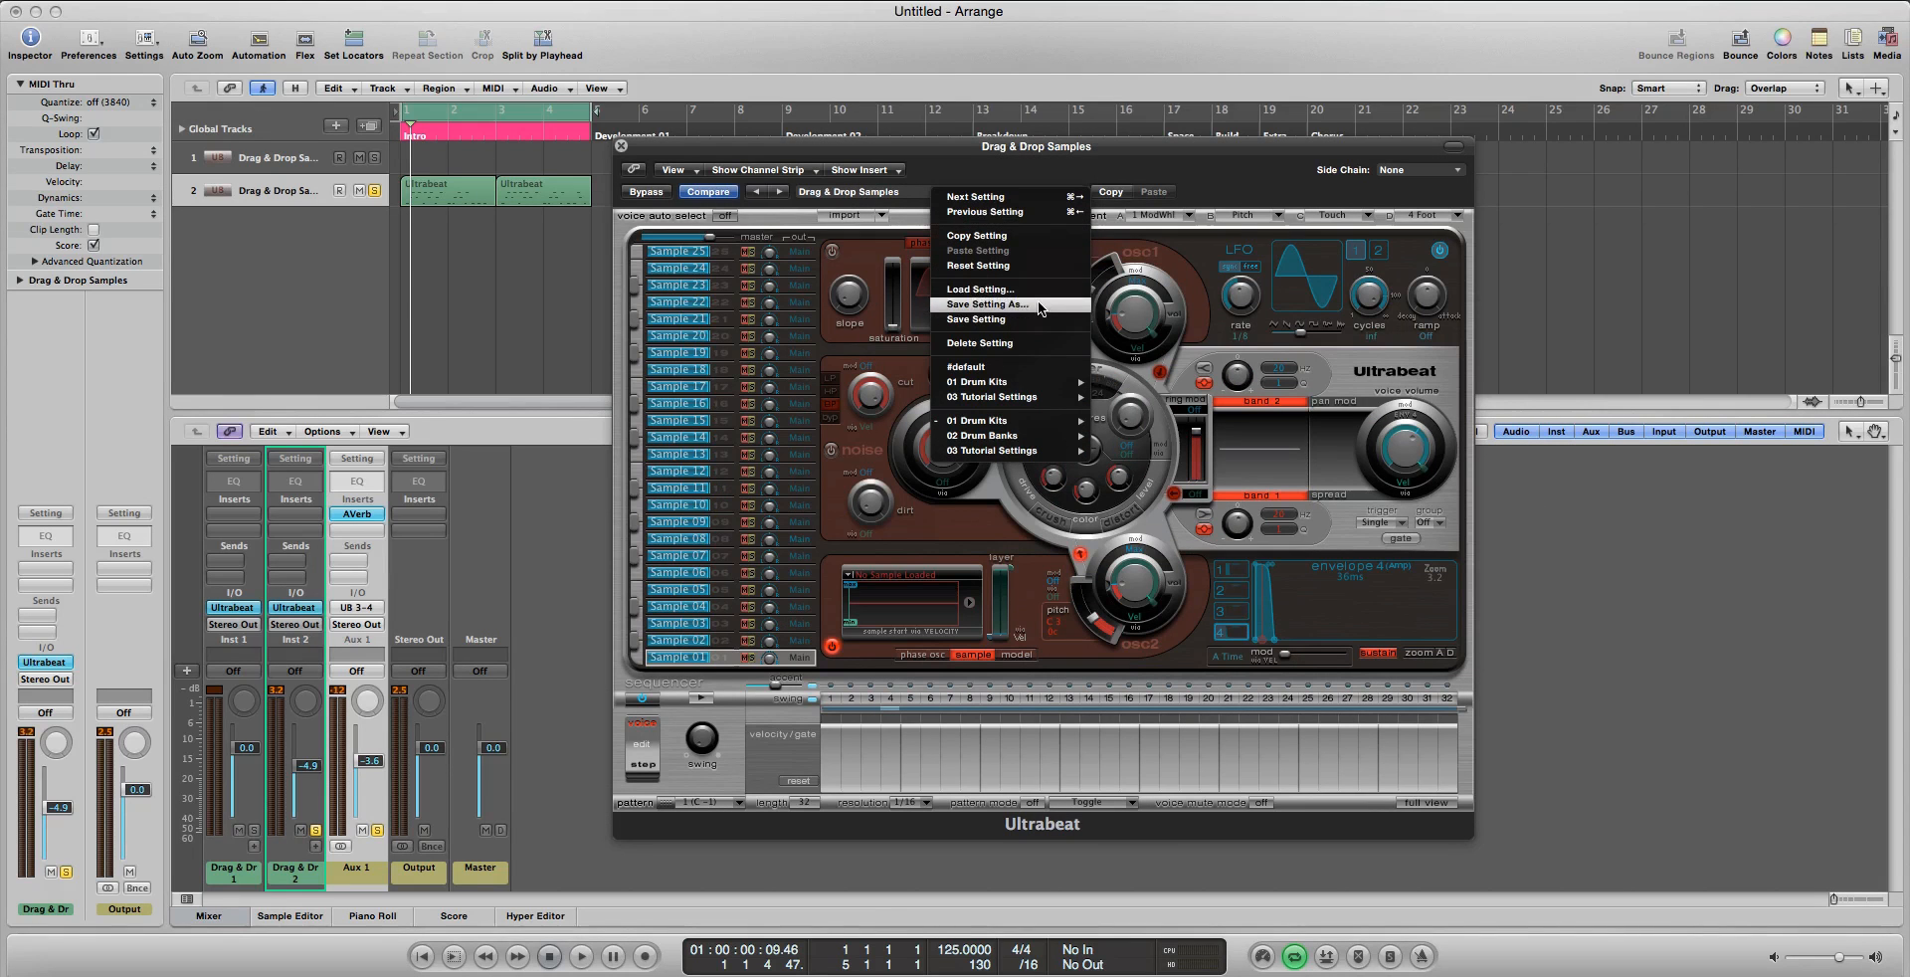
click(1038, 305)
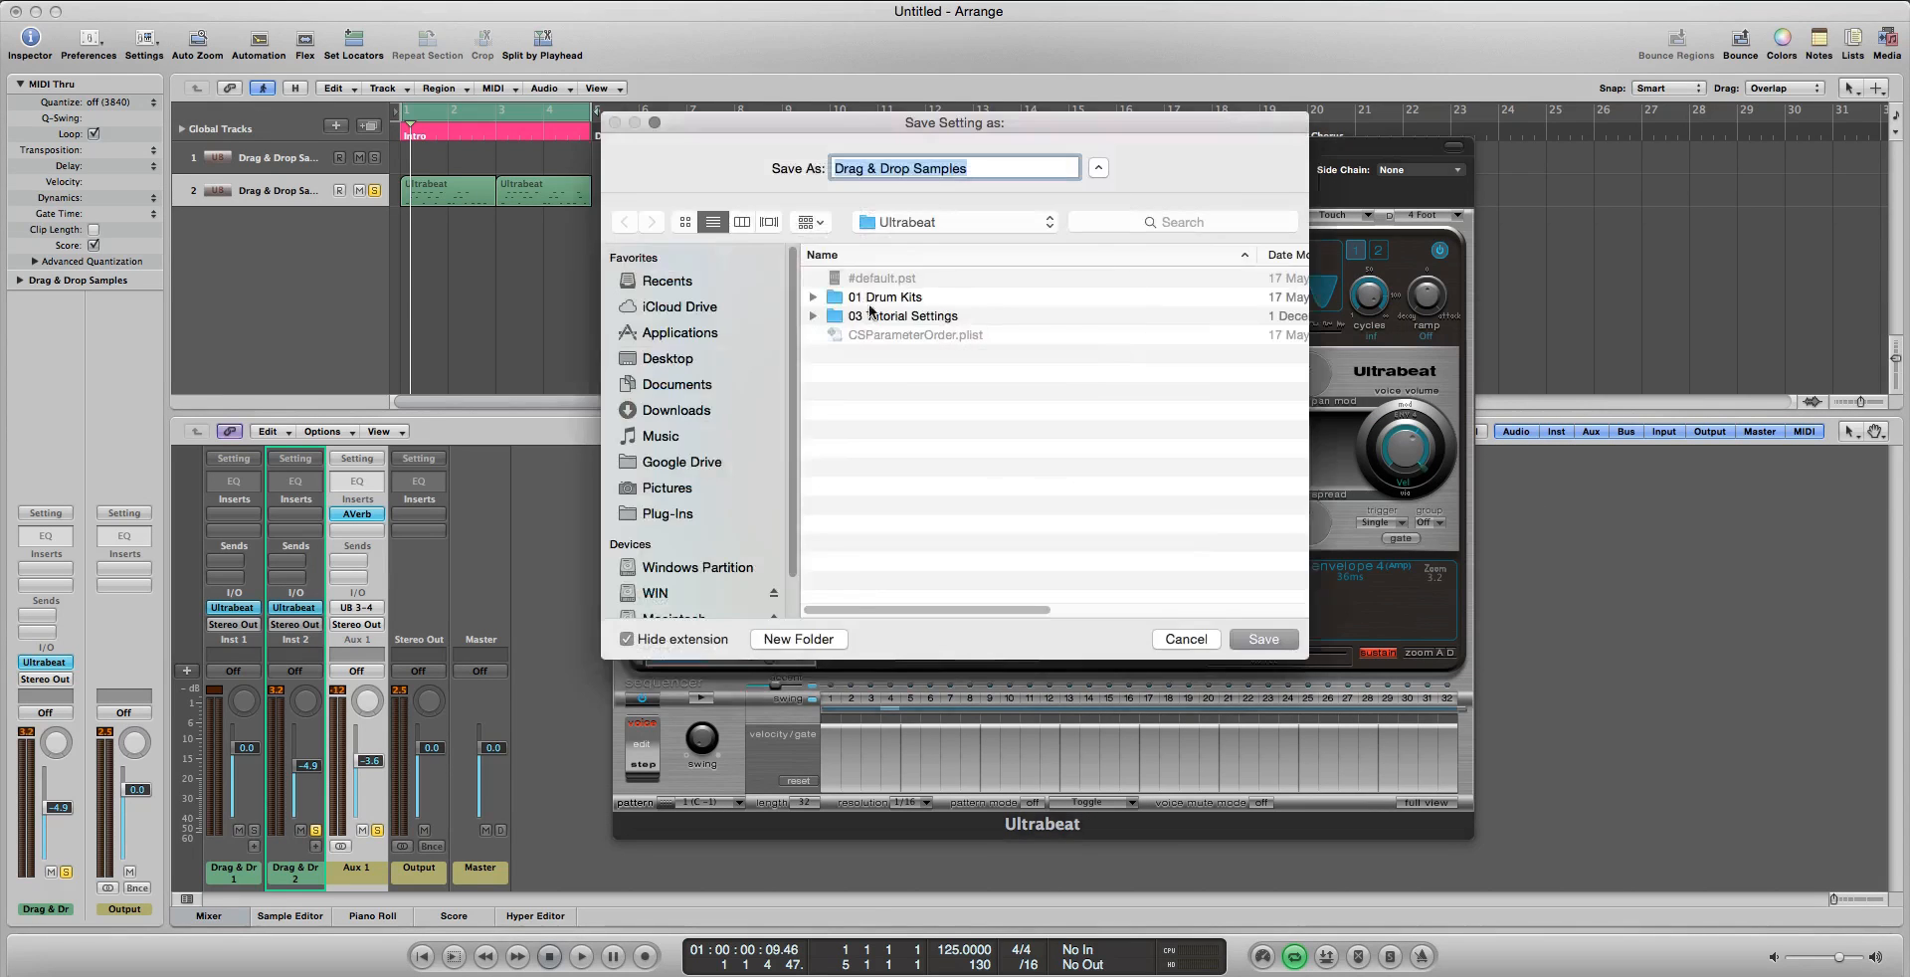
click(798, 638)
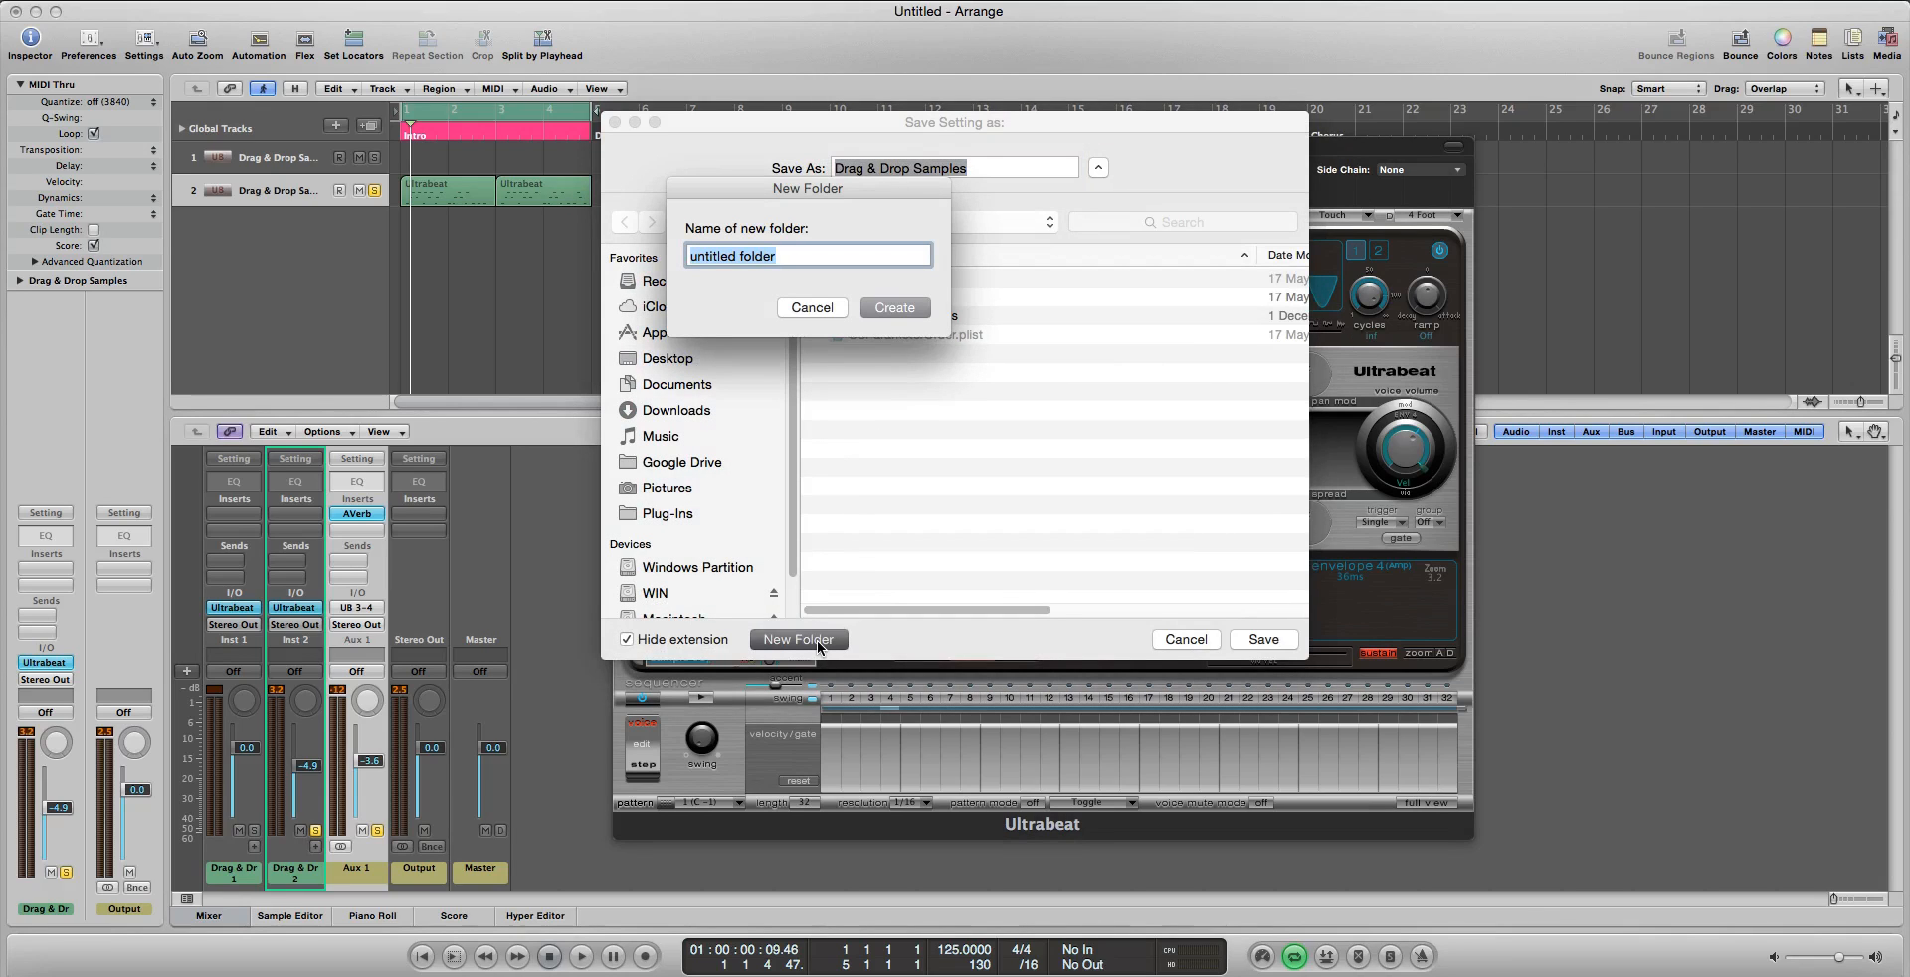
text(My Own Bank)
key(Return)
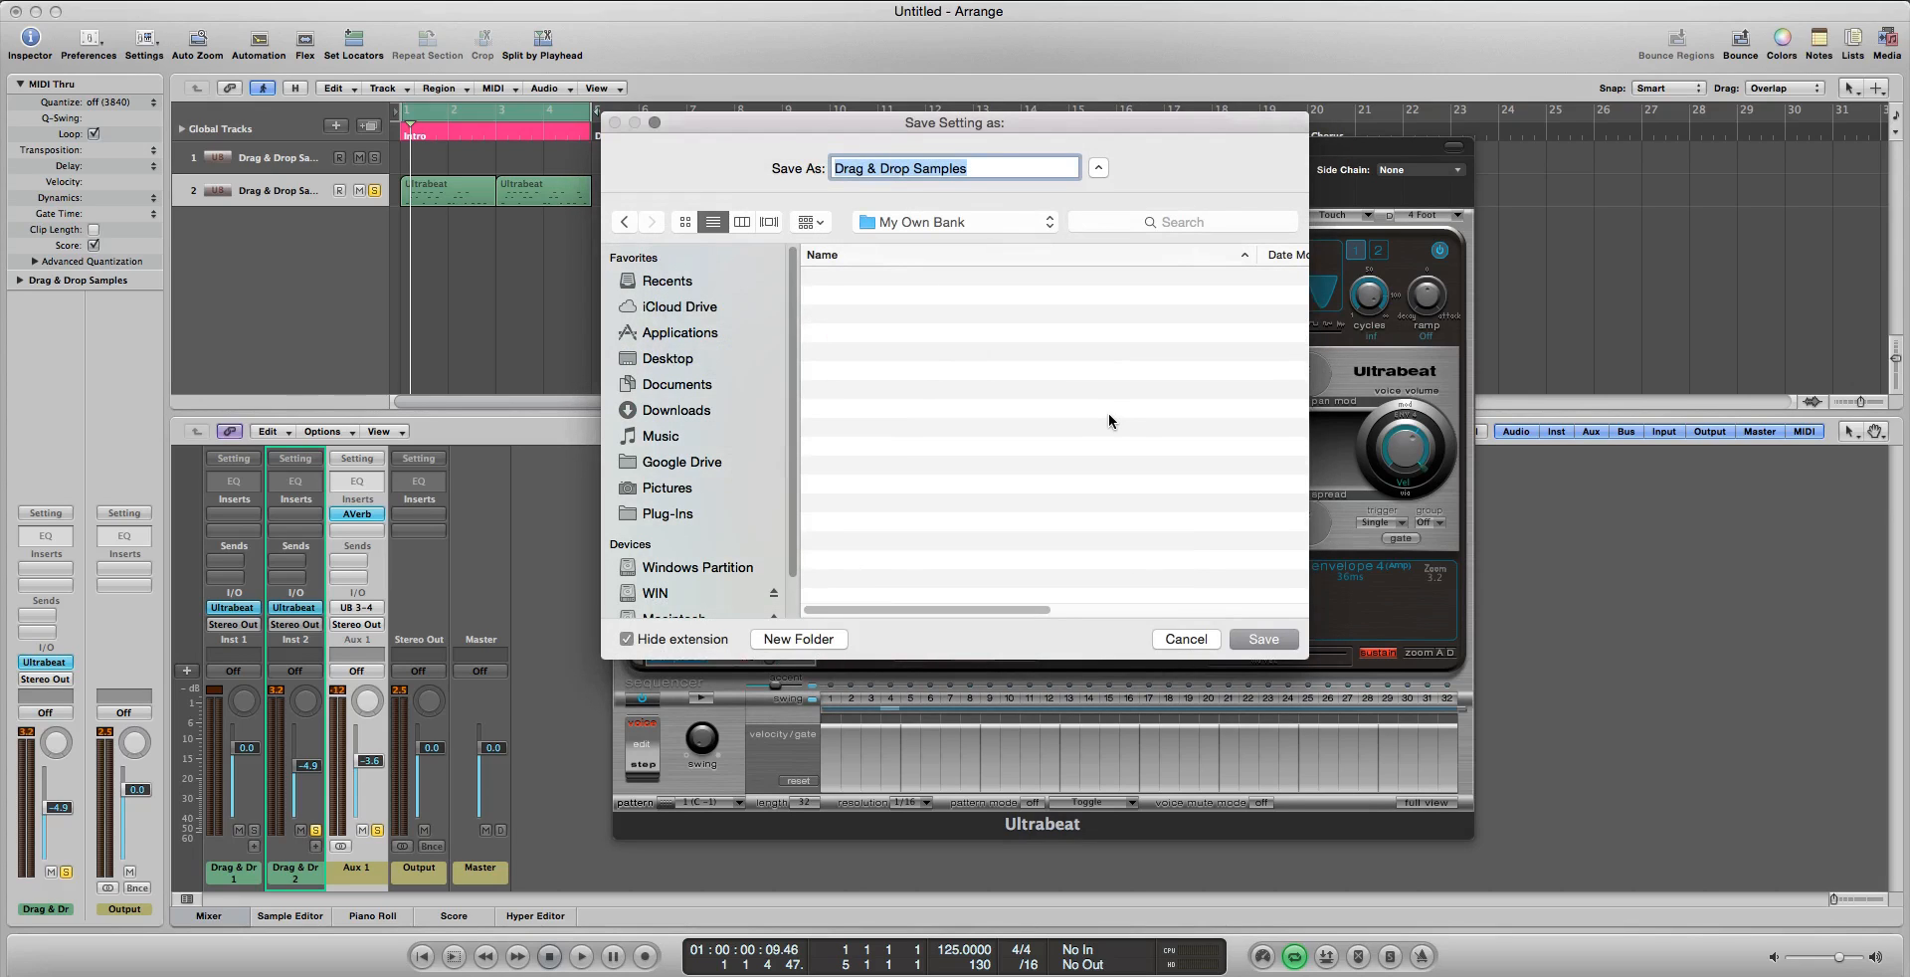
text(Samples Needs Doin)
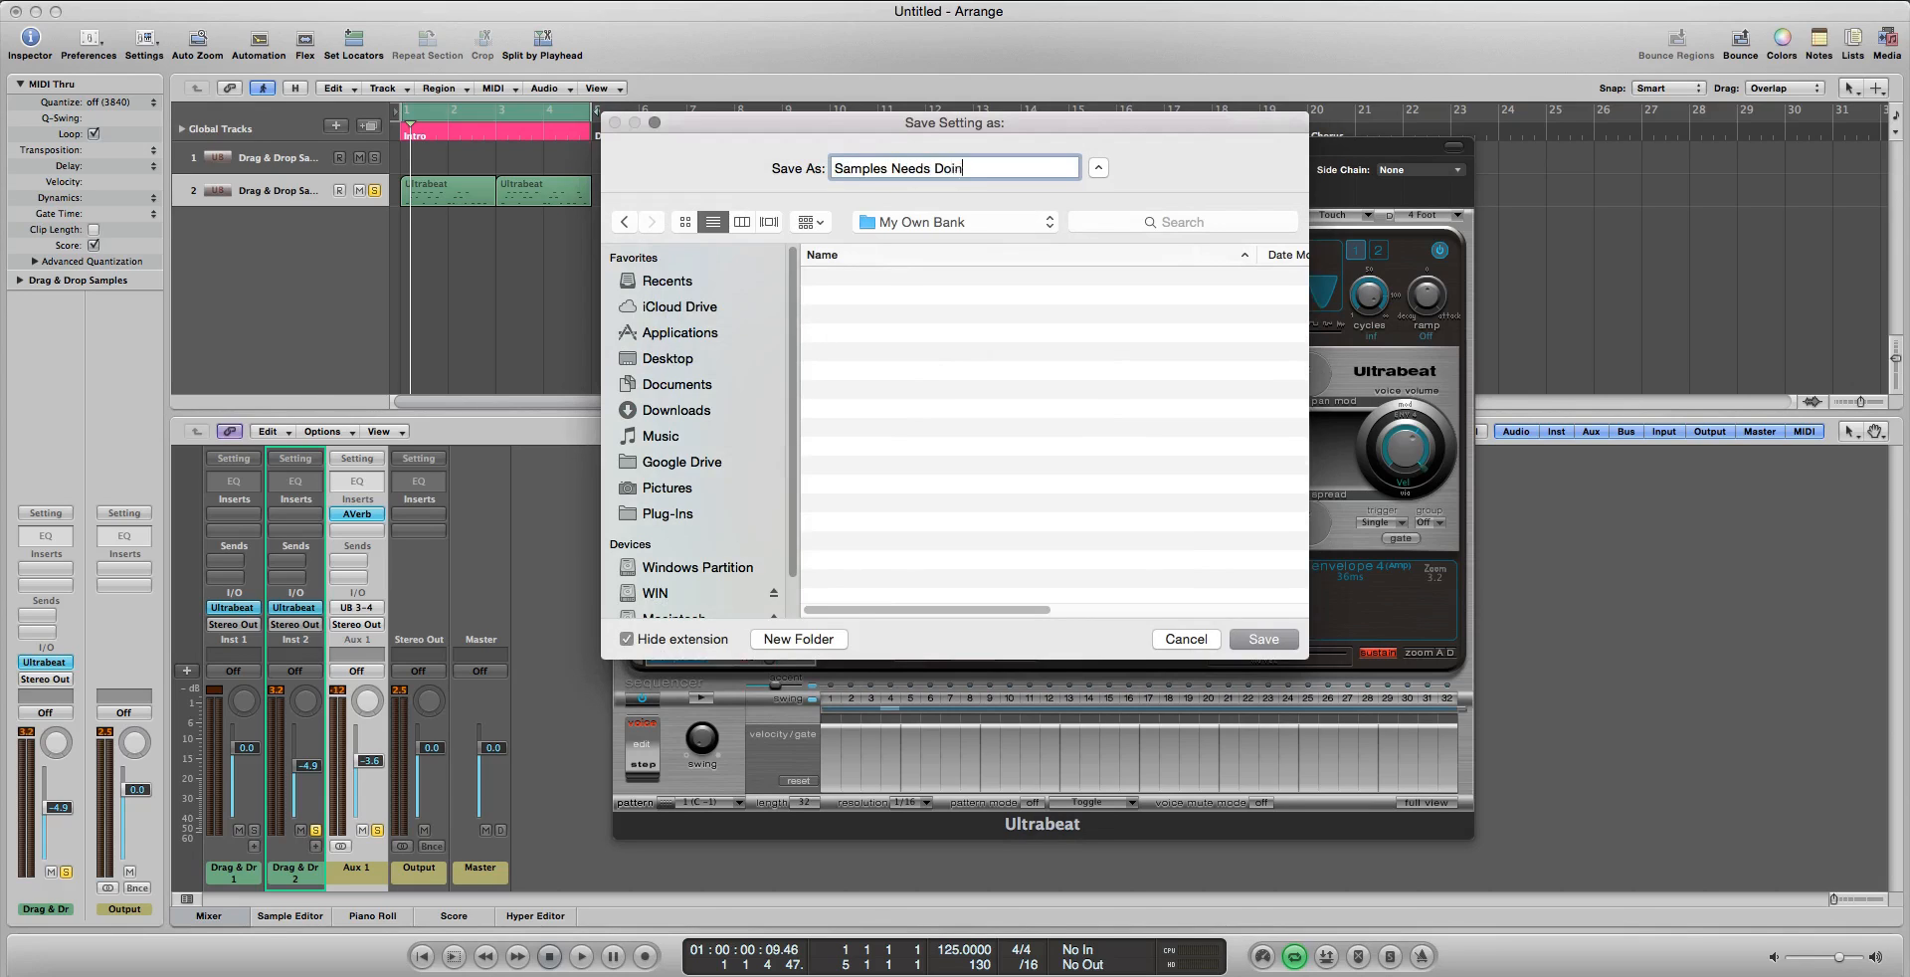
key(Return)
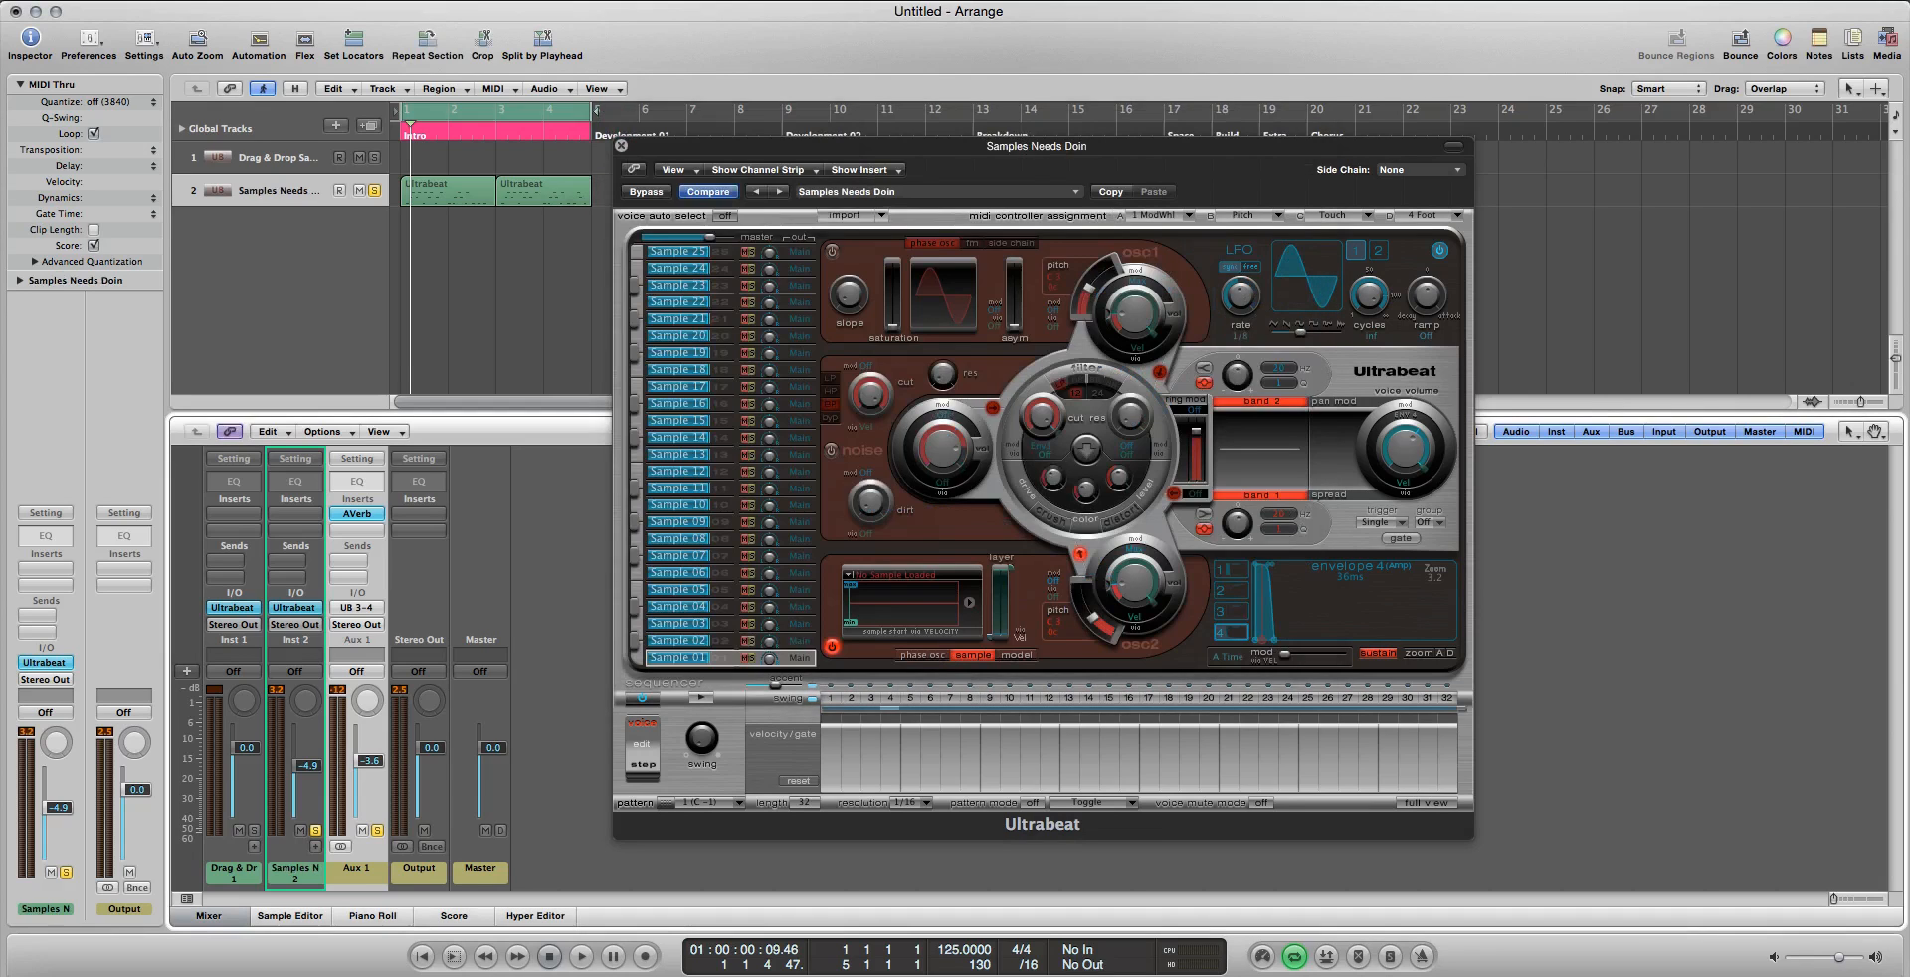
Browse the Ultrabeat and Plug-In Settings folders for a second kit to import, and dismiss the file dialog
click(864, 216)
key(super+Up)
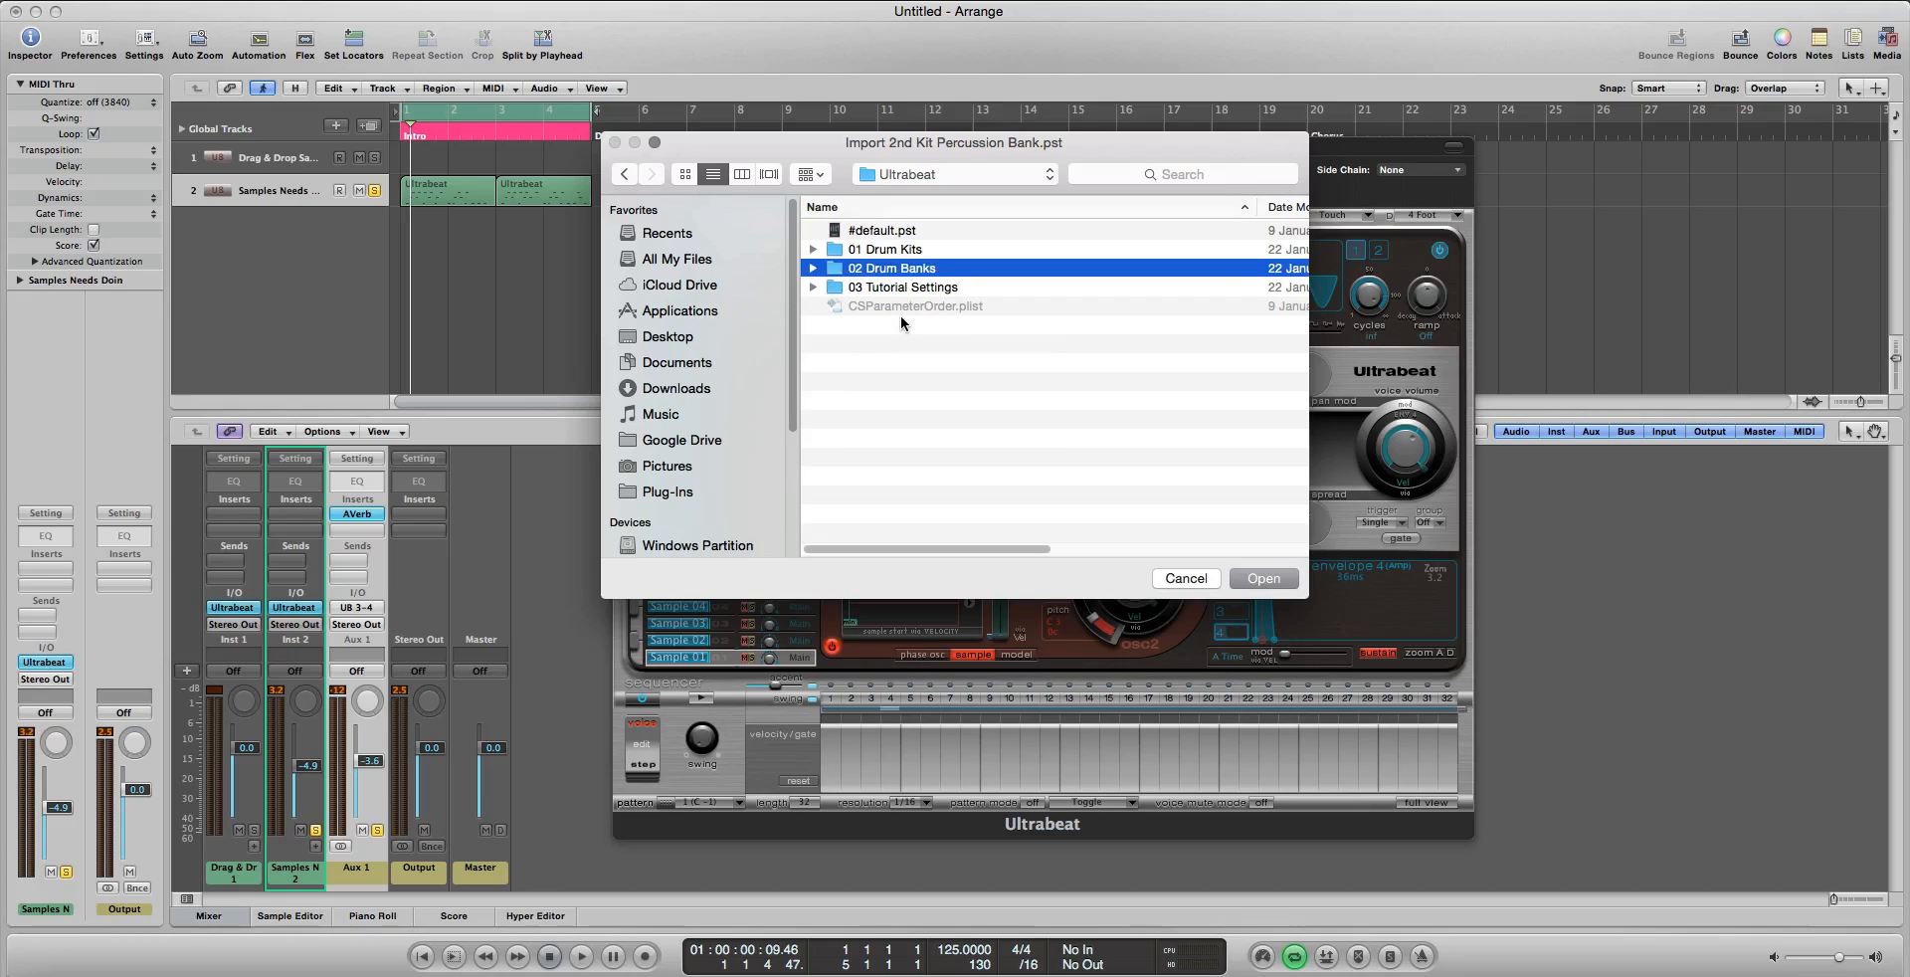
key(Up)
key(super+Up)
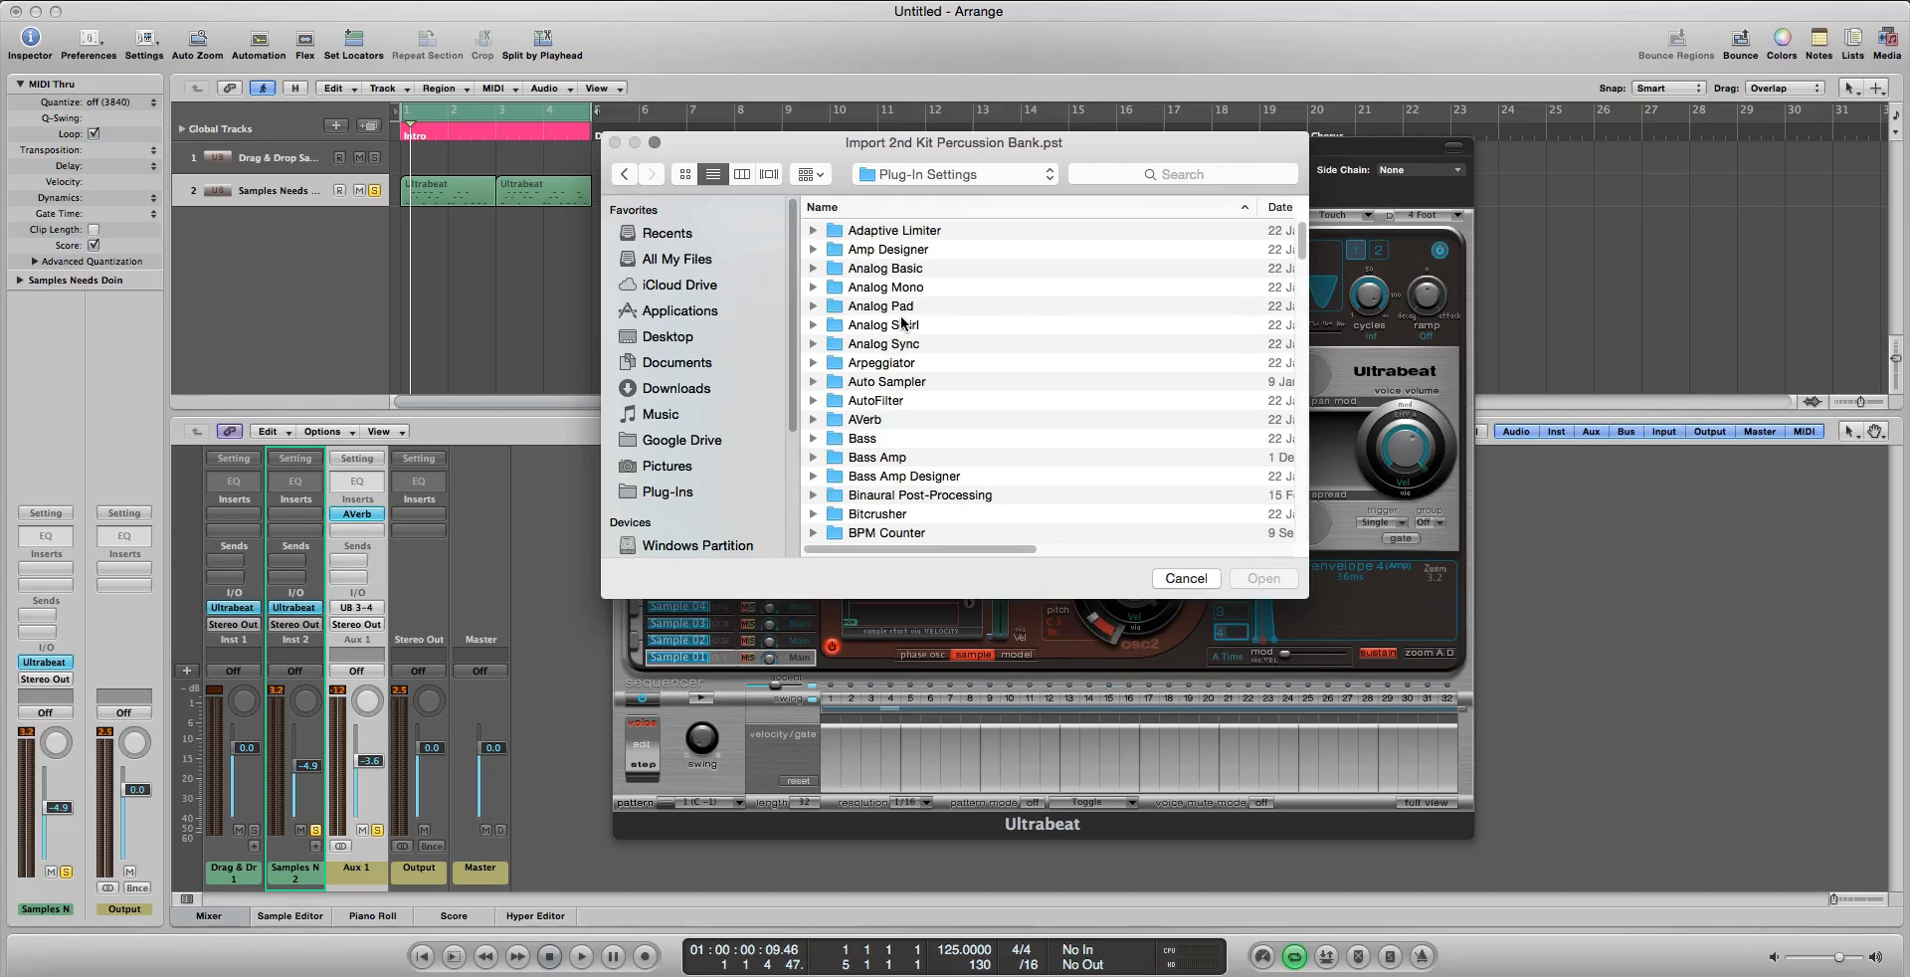
key(super+bracketleft)
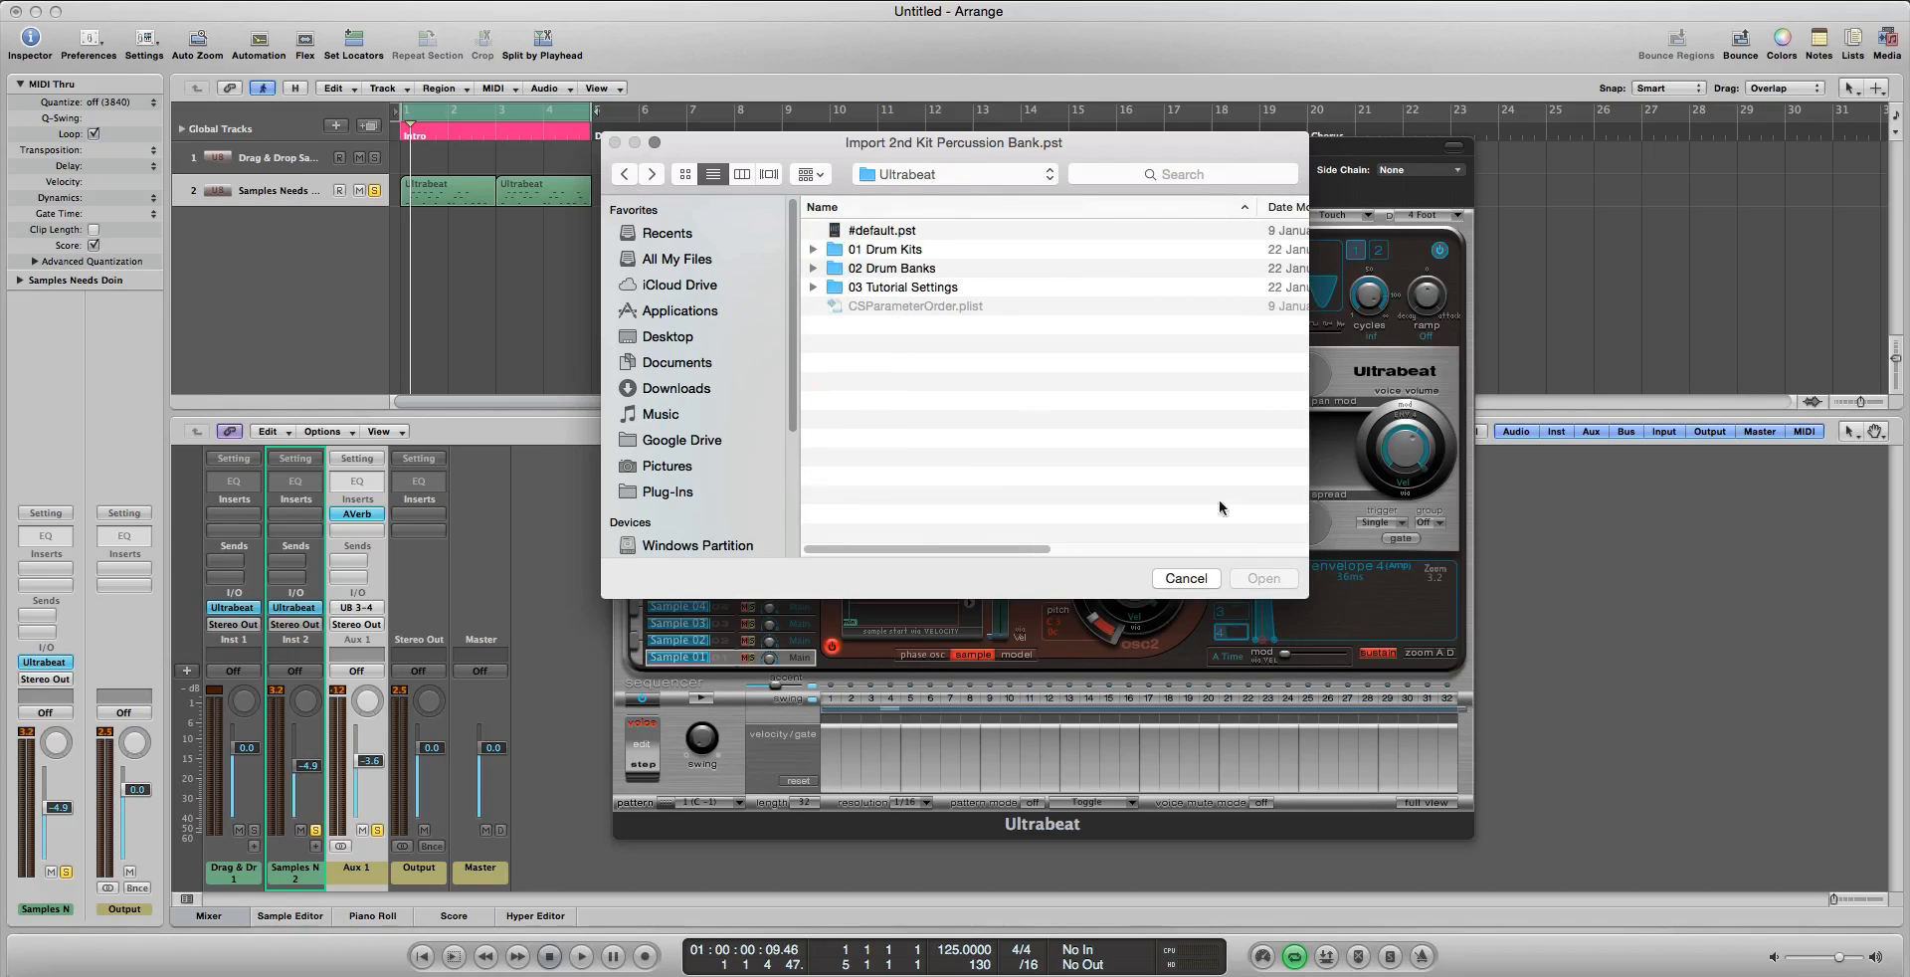
key(Escape)
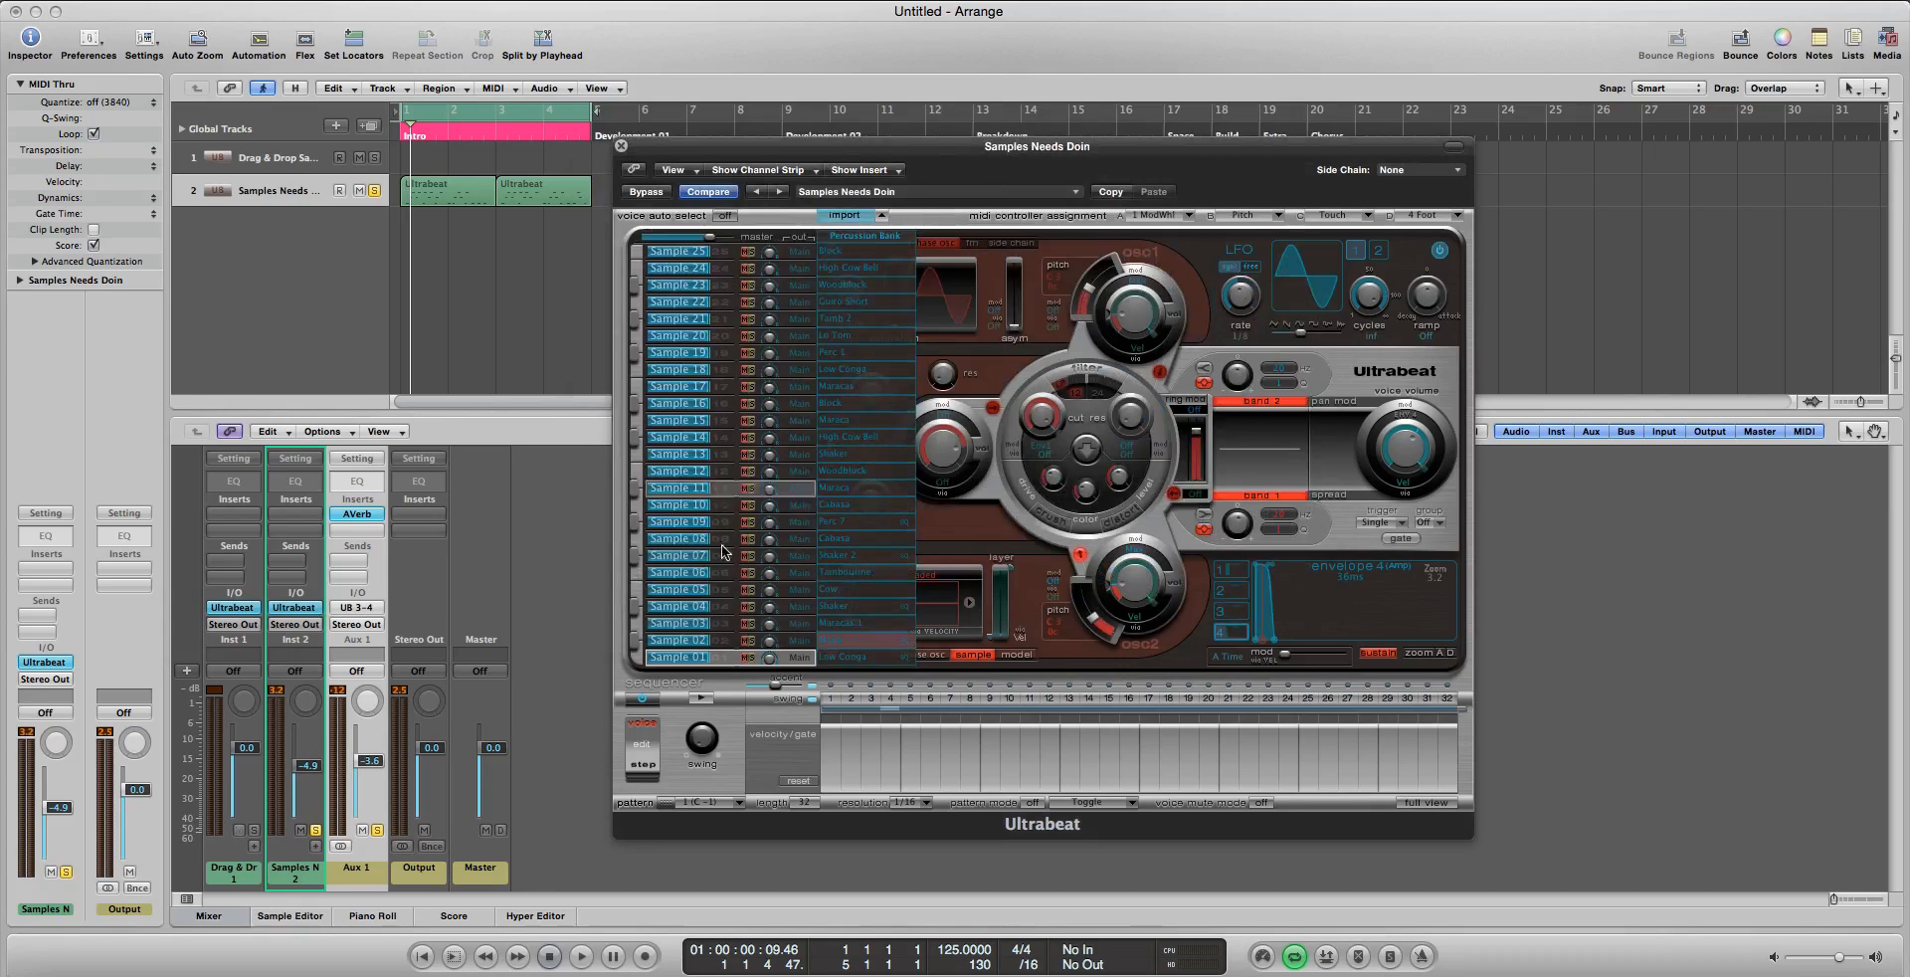
Hide the second kit's voice list and close the Ultrabeat window
click(707, 621)
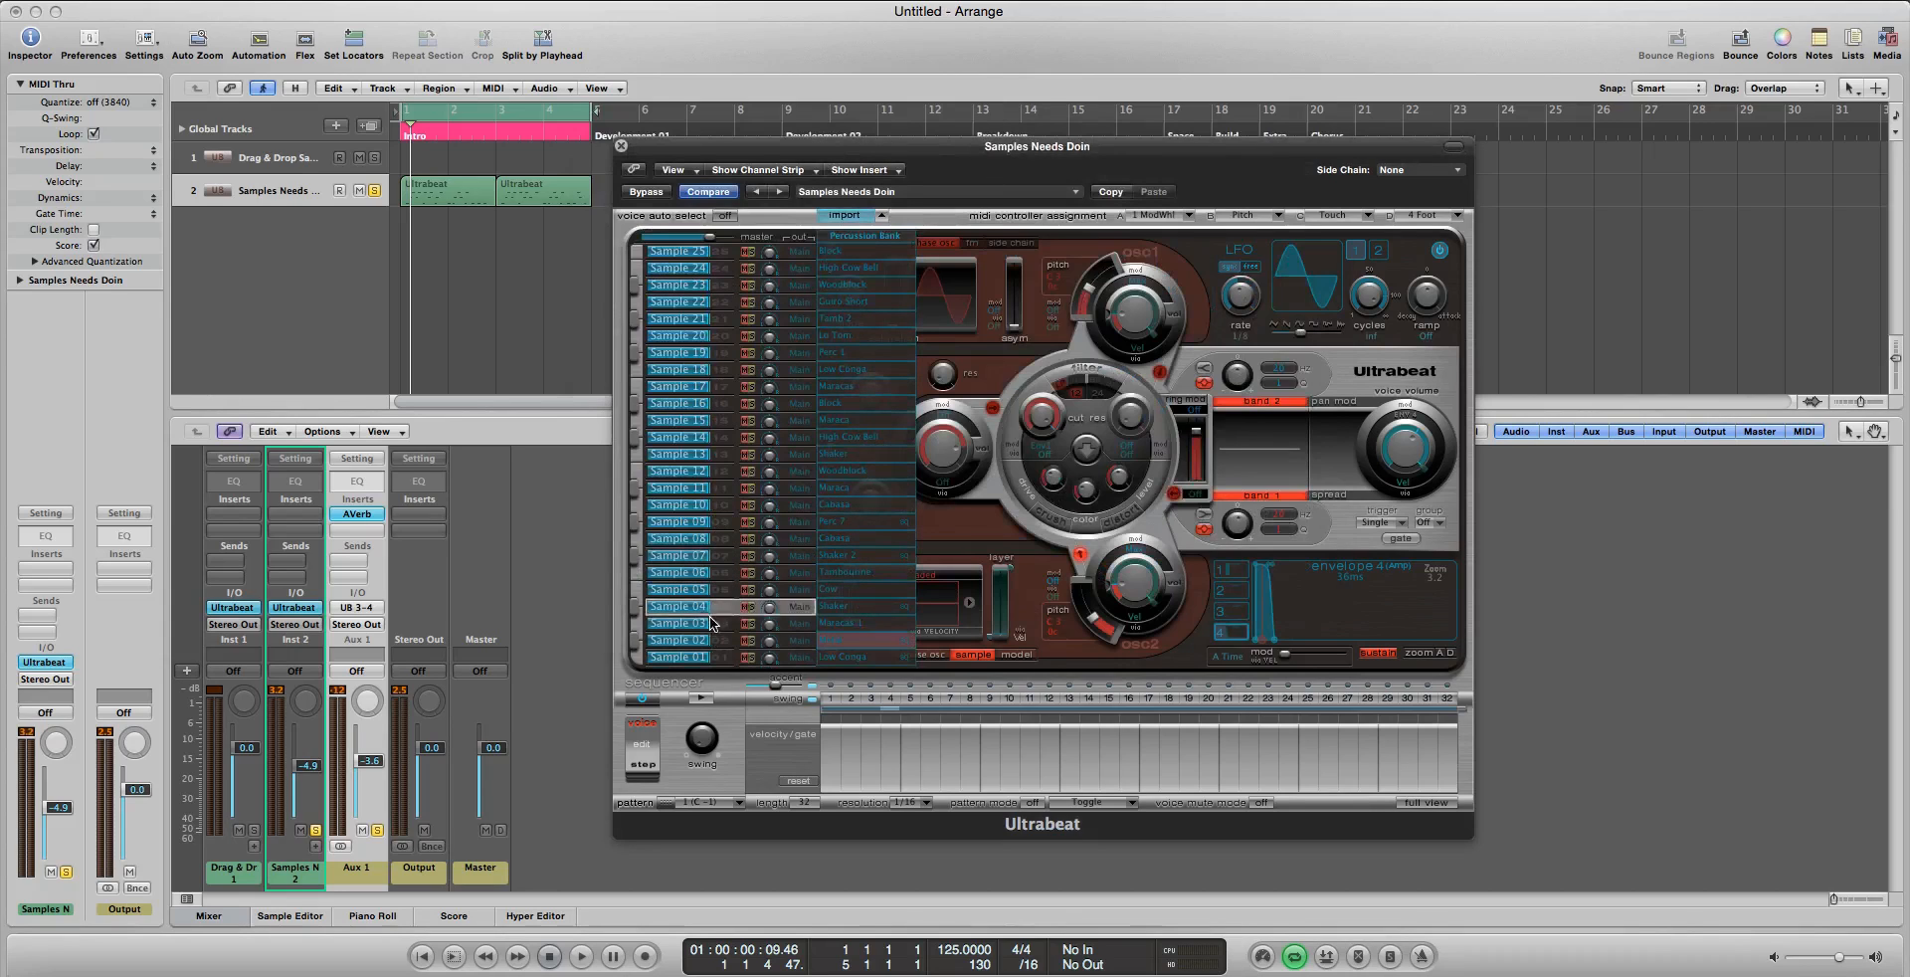
click(876, 220)
click(1171, 580)
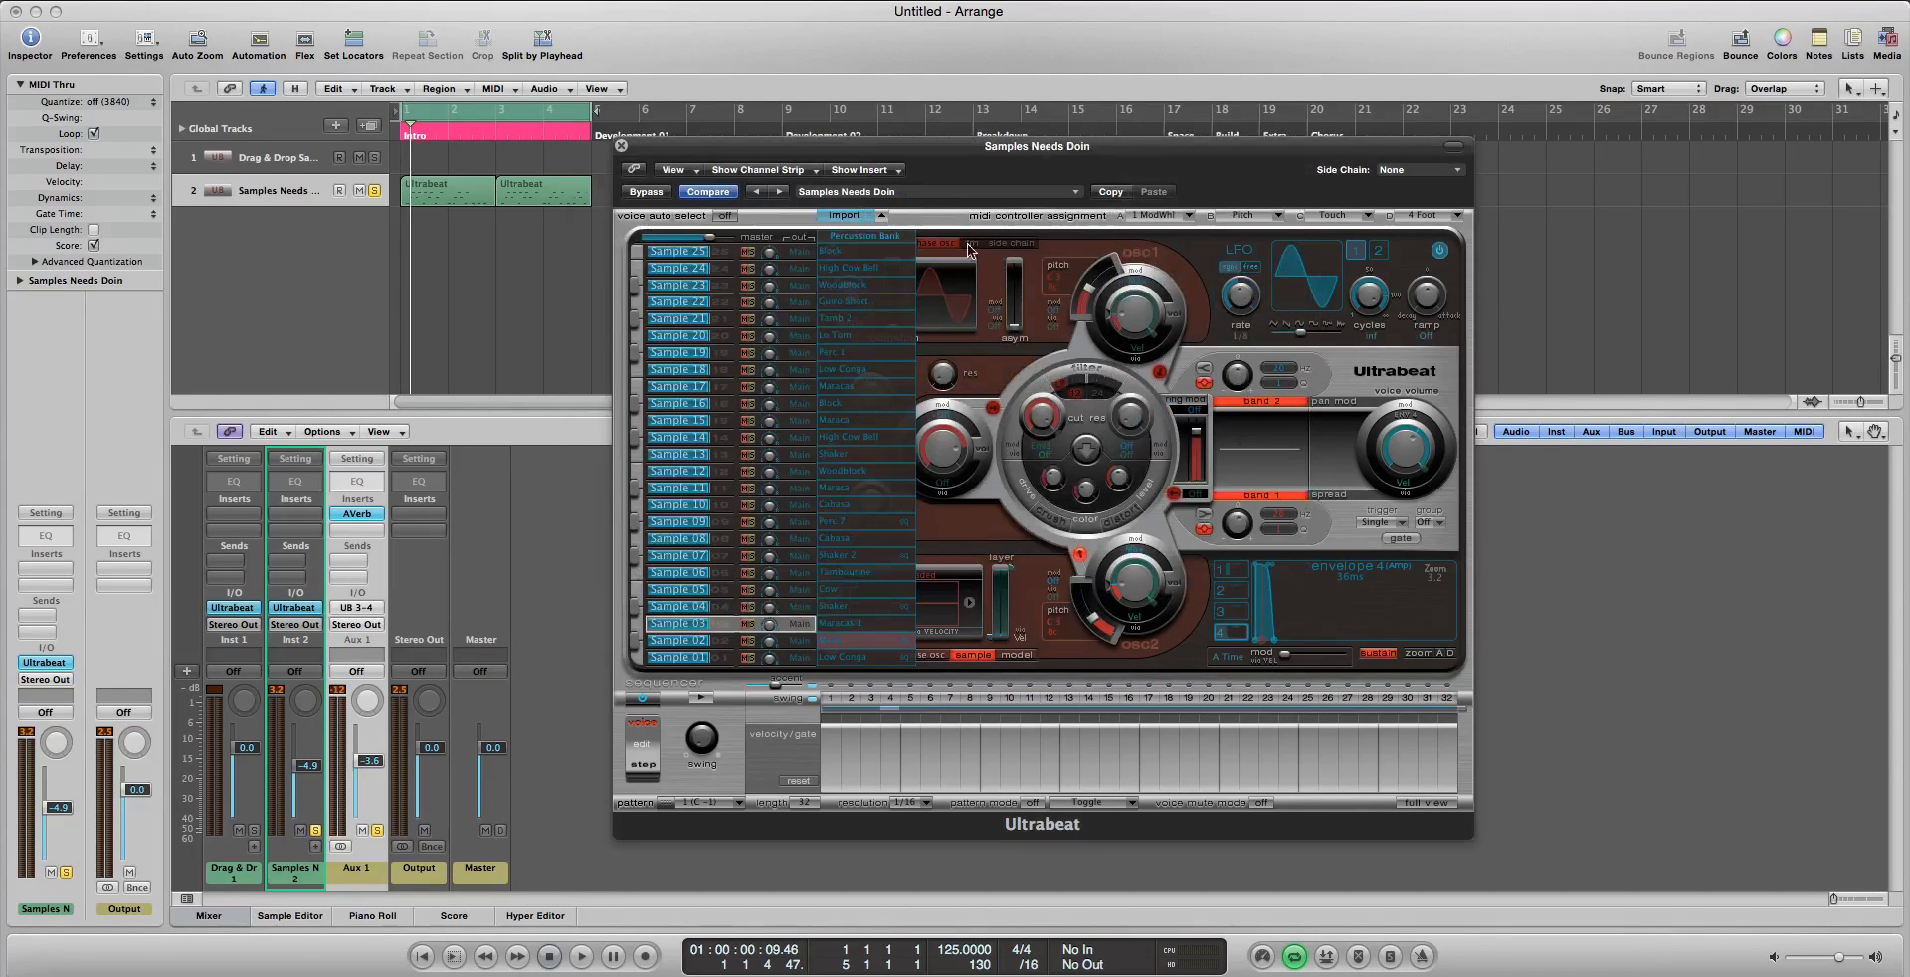
click(884, 215)
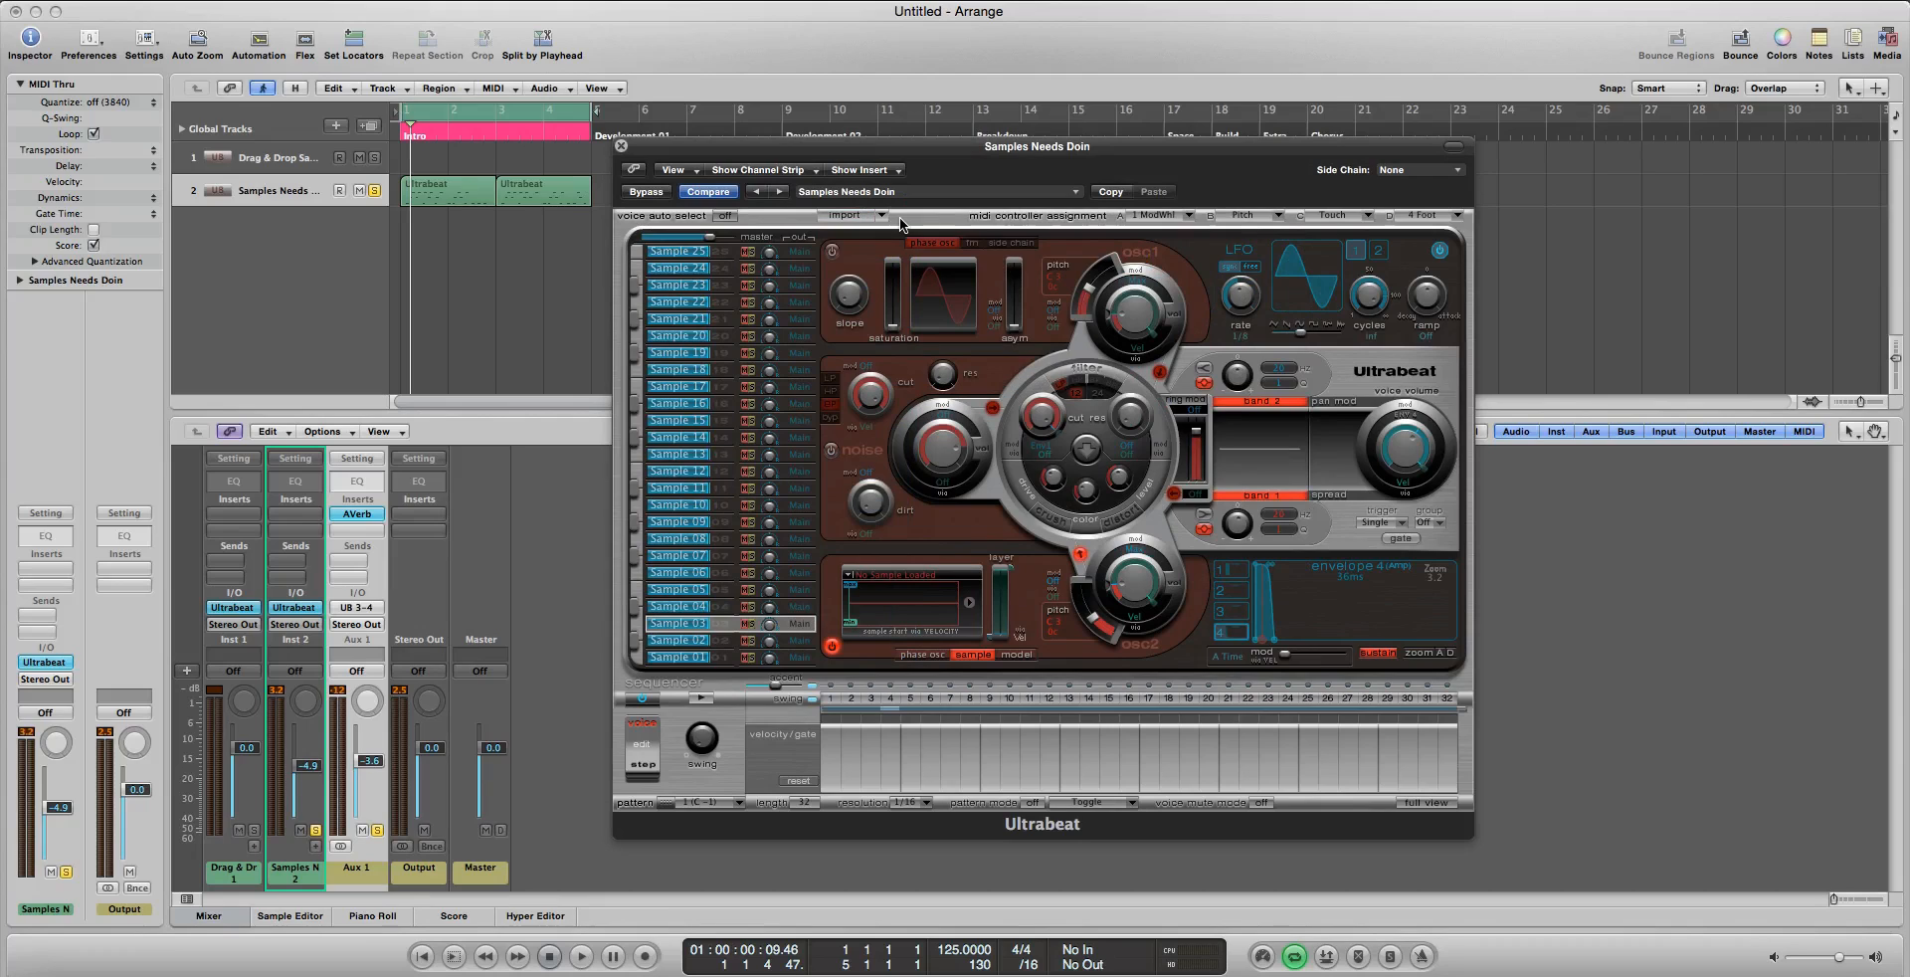
click(621, 147)
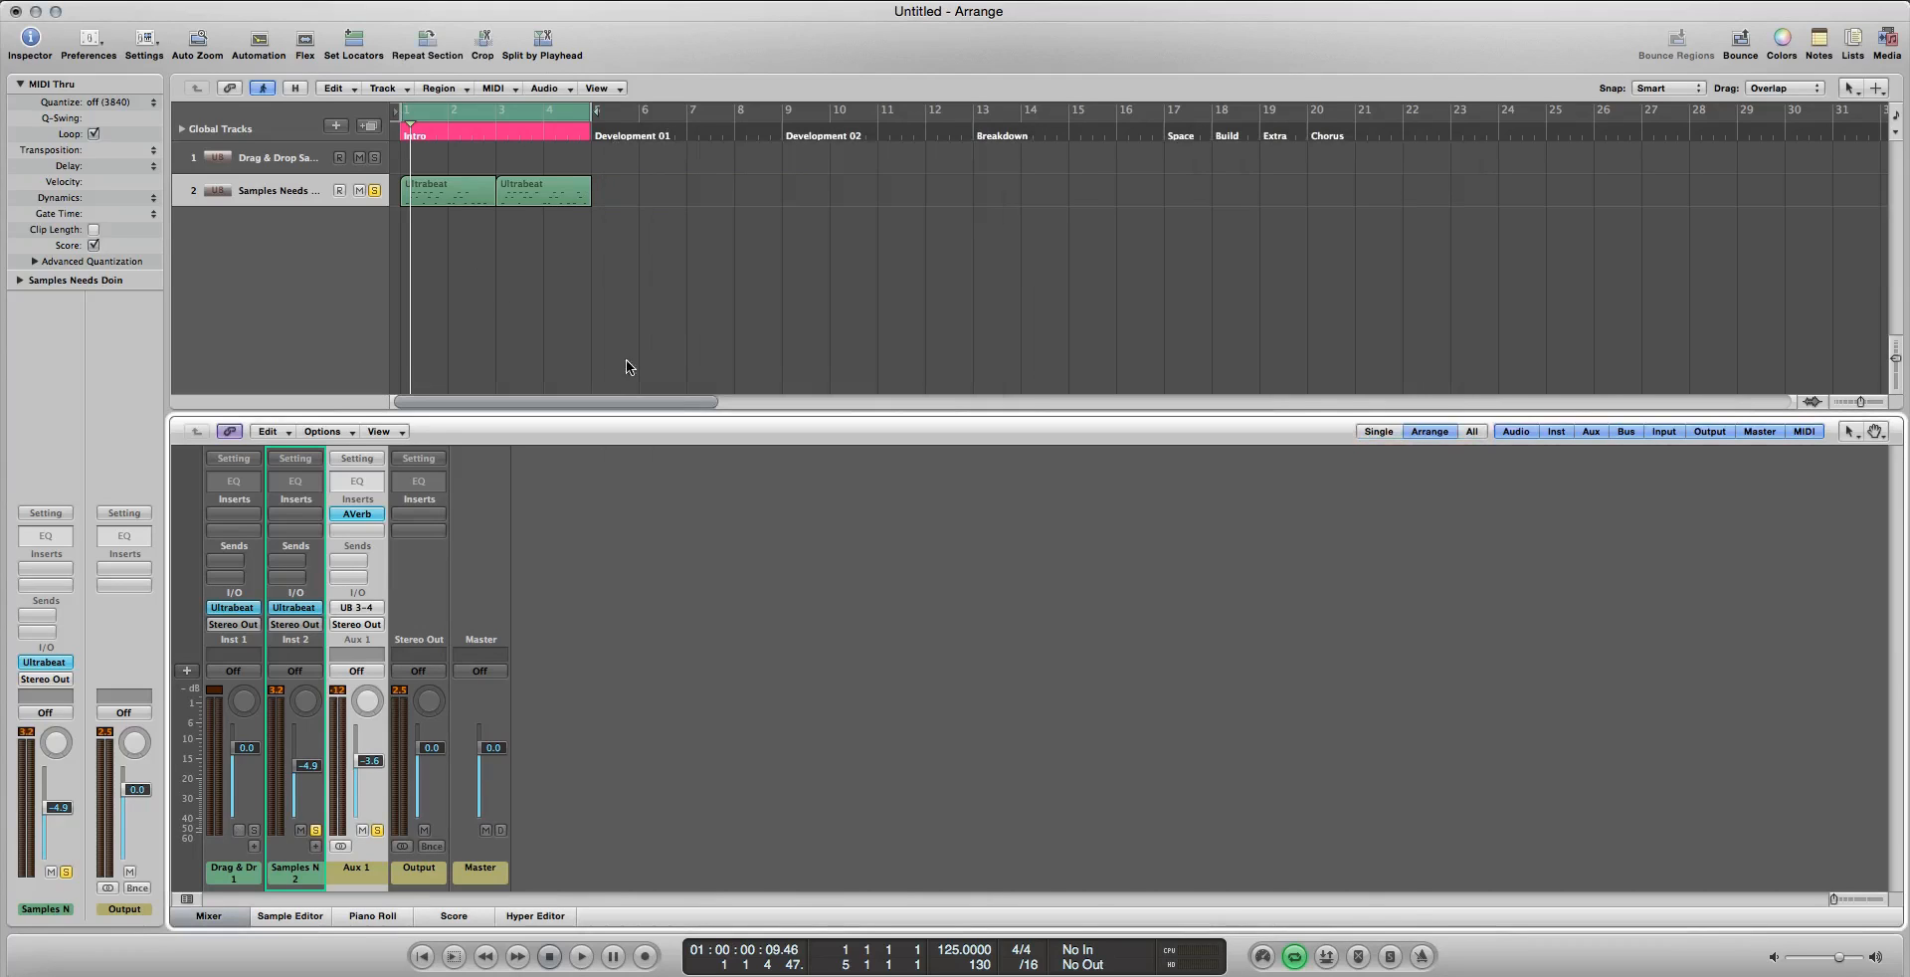